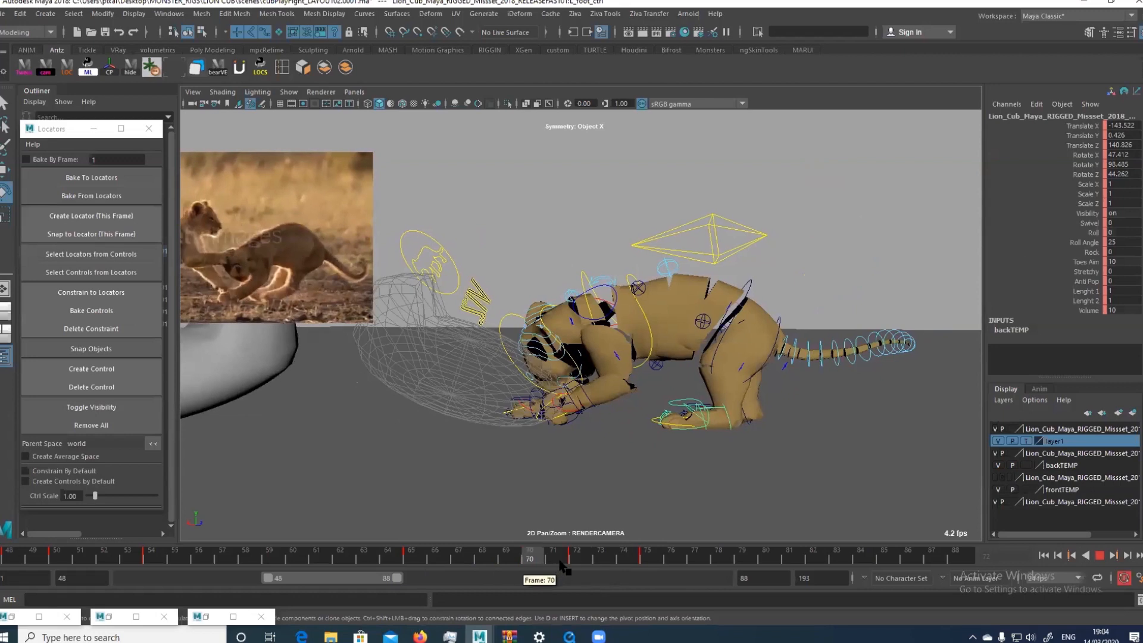
# Scrub the playfight animation back to frame 68 and forward against the reference footage, stopping at frame 75
pyautogui.moveTo(561, 565); pyautogui.dragTo(481, 558)
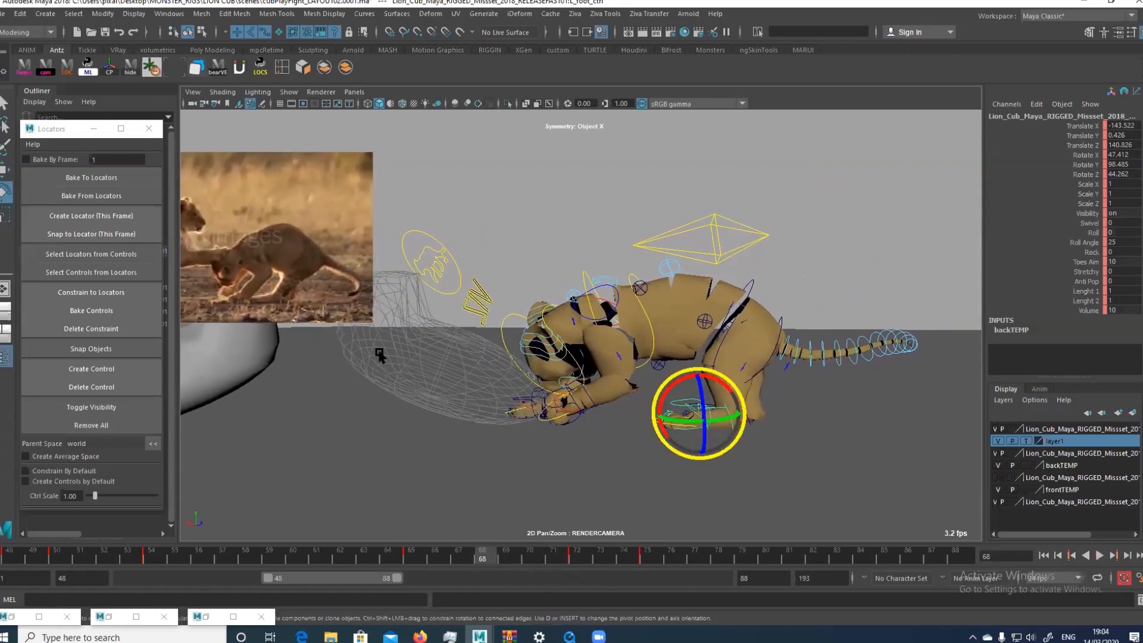
pyautogui.moveTo(501, 553); pyautogui.dragTo(619, 559)
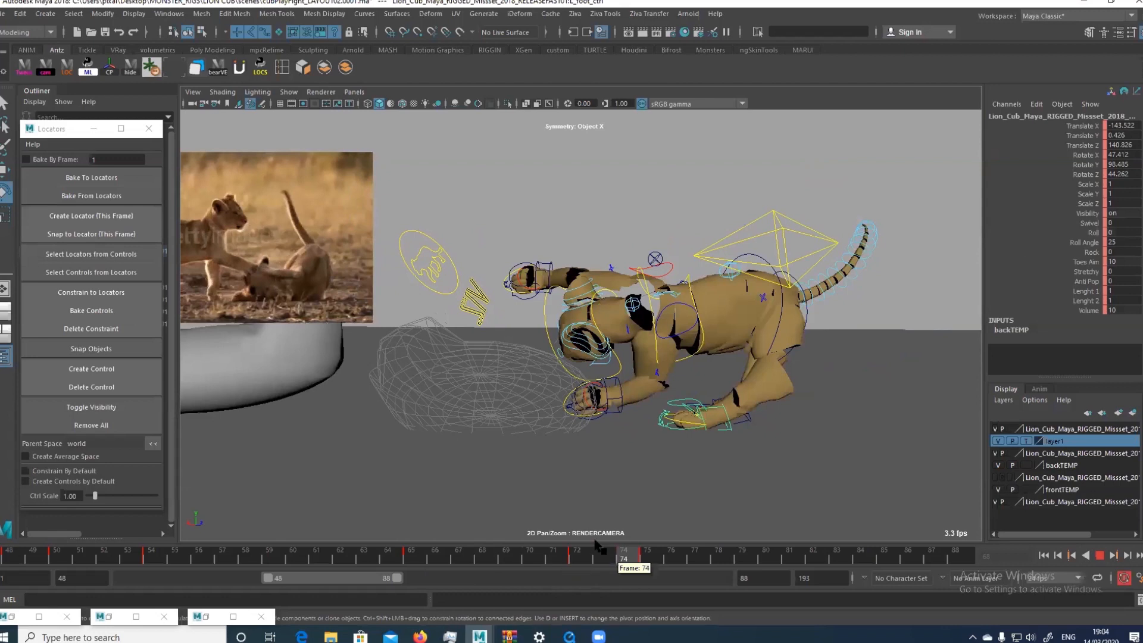
pyautogui.click(650, 555)
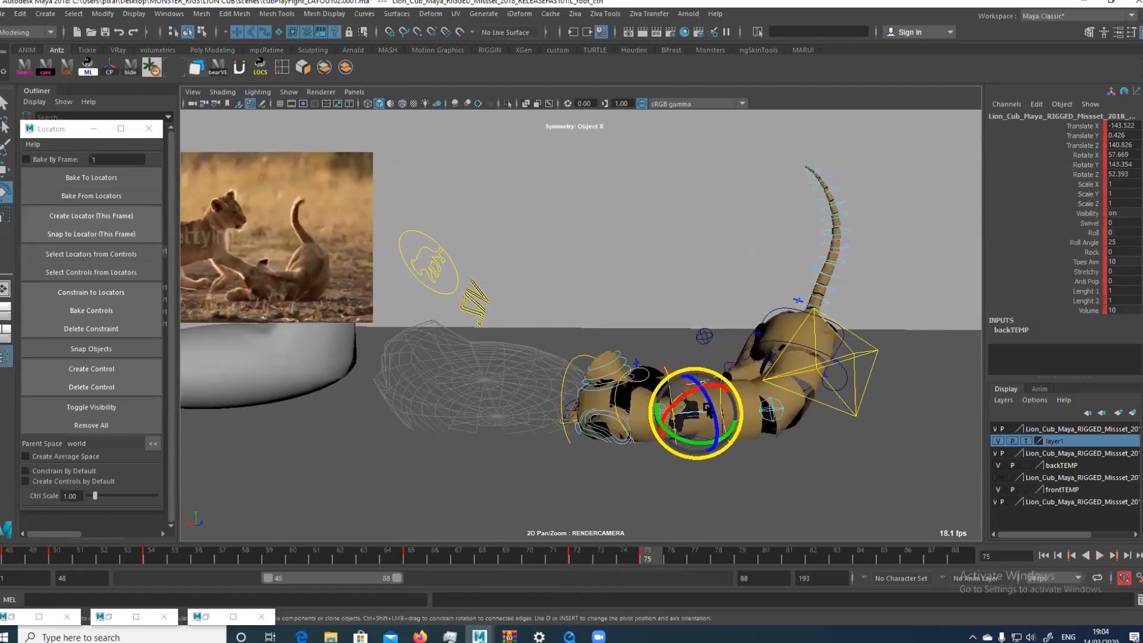
# Move the cub's left hind foot control to about X -161.4, Y -0.1, Z 136.7 at frame 75
pyautogui.press('w')
pyautogui.moveTo(659, 425); pyautogui.dragTo(719, 405)
pyautogui.moveTo(813, 430); pyautogui.dragTo(826, 438)
pyautogui.press('space')
pyautogui.press('f')
pyautogui.keyDown('alt'); pyautogui.moveTo(702, 279); pyautogui.dragTo(786, 351); pyautogui.keyUp('alt')
pyautogui.keyDown('alt'); pyautogui.moveTo(786, 351); pyautogui.dragTo(714, 351, button='right'); pyautogui.keyUp('alt')
pyautogui.keyDown('alt'); pyautogui.moveTo(714, 351); pyautogui.dragTo(744, 428, button='middle'); pyautogui.keyUp('alt')
pyautogui.keyDown('alt'); pyautogui.moveTo(744, 428); pyautogui.dragTo(690, 417, button='right'); pyautogui.keyUp('alt')
pyautogui.keyDown('alt'); pyautogui.moveTo(691, 417); pyautogui.dragTo(708, 443); pyautogui.keyUp('alt')
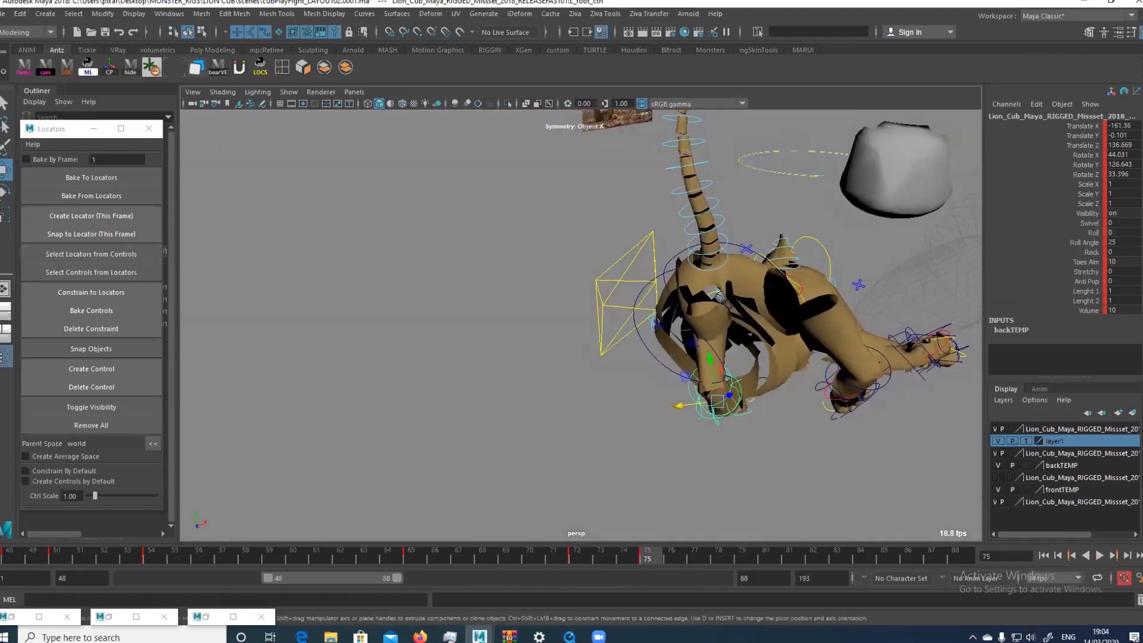
# Shift the hips away from the chest and re-pose the left hind foot at about X -164.3, Y -0.5, Z 134.9
pyautogui.click(681, 304)
pyautogui.moveTo(684, 289); pyautogui.dragTo(668, 317)
pyautogui.press('e')
pyautogui.click(736, 404)
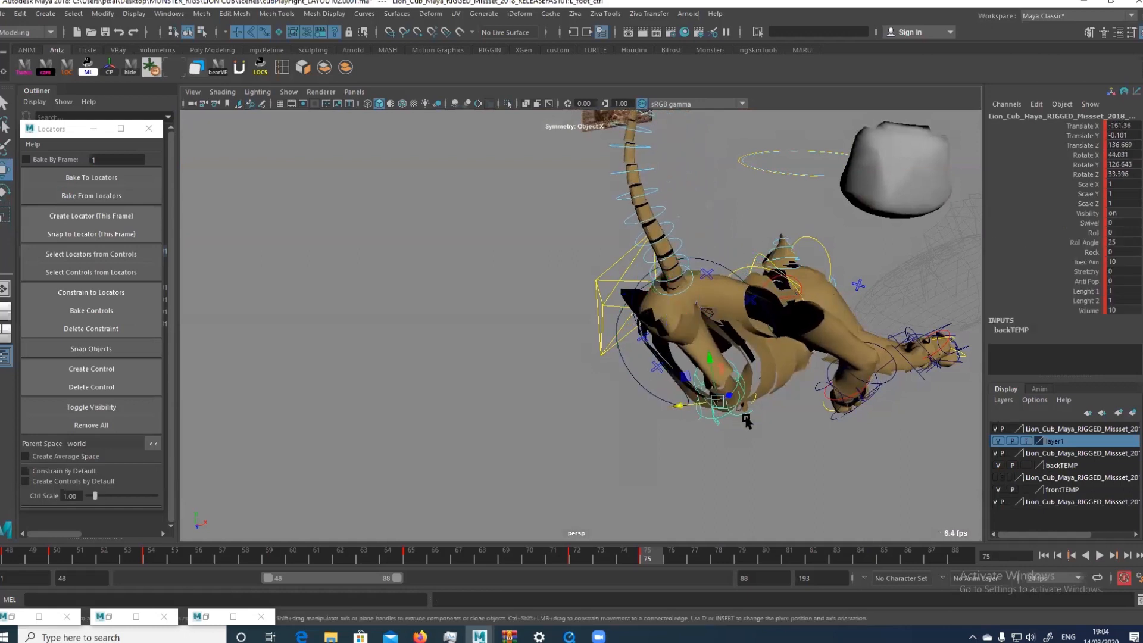
pyautogui.moveTo(737, 407); pyautogui.dragTo(694, 403)
pyautogui.press('w')
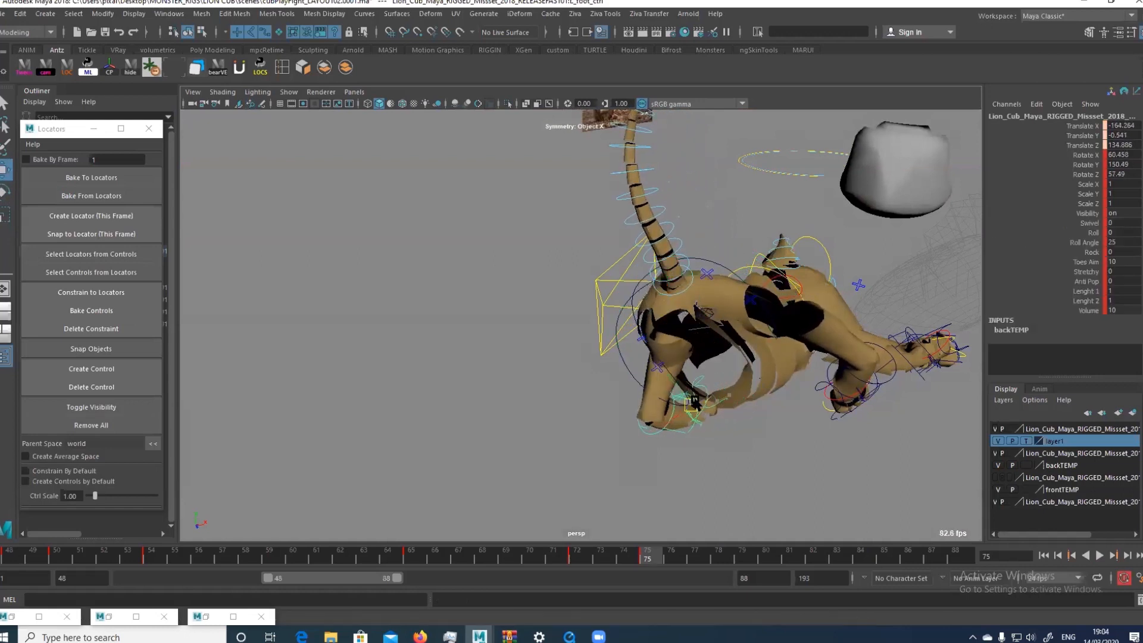
# Rotate the left ankle control to about X -6.4, Y 41.5, Z -1.6
pyautogui.press('q')
pyautogui.click(691, 404)
pyautogui.press('e')
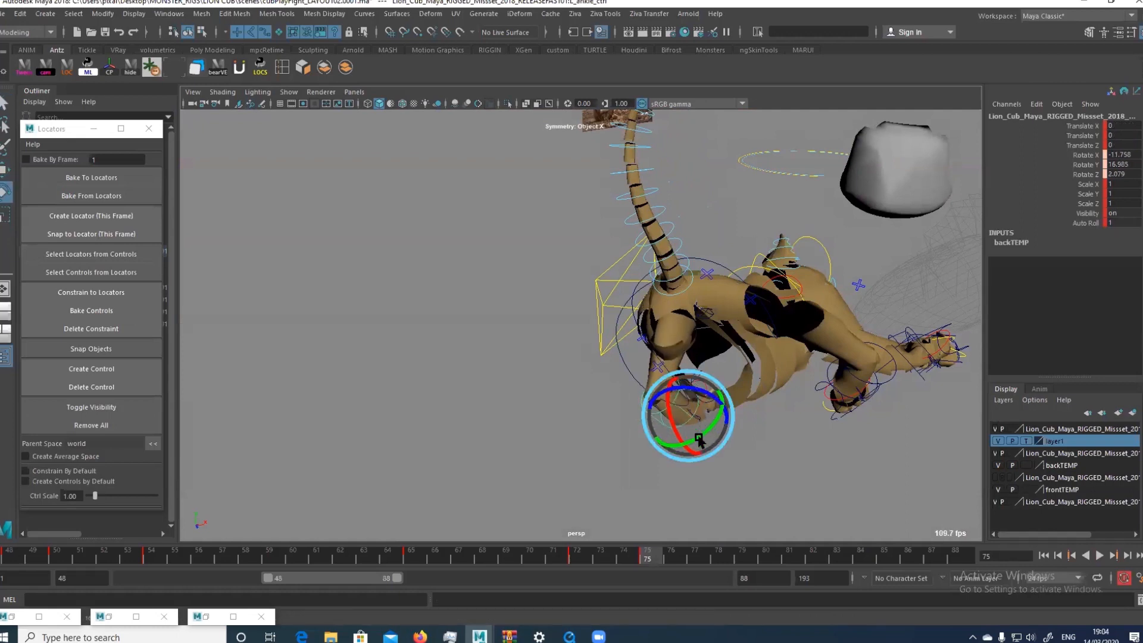
pyautogui.press('w')
pyautogui.press('q')
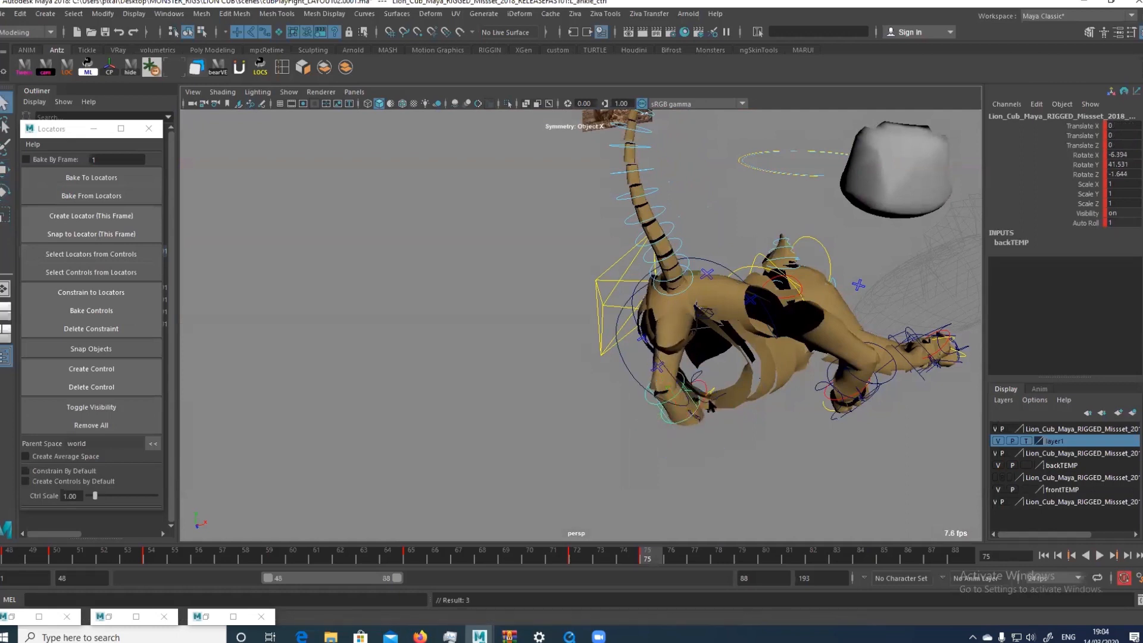
# Refine the left hind foot's rotation and turn its ankle control to about X -7.3, Y 35.5, Z -8.4
pyautogui.click(704, 410)
pyautogui.press('e')
pyautogui.keyDown('alt'); pyautogui.moveTo(668, 388); pyautogui.dragTo(760, 400); pyautogui.keyUp('alt')
pyautogui.press('w')
pyautogui.press('q')
pyautogui.click(705, 360)
pyautogui.press('e')
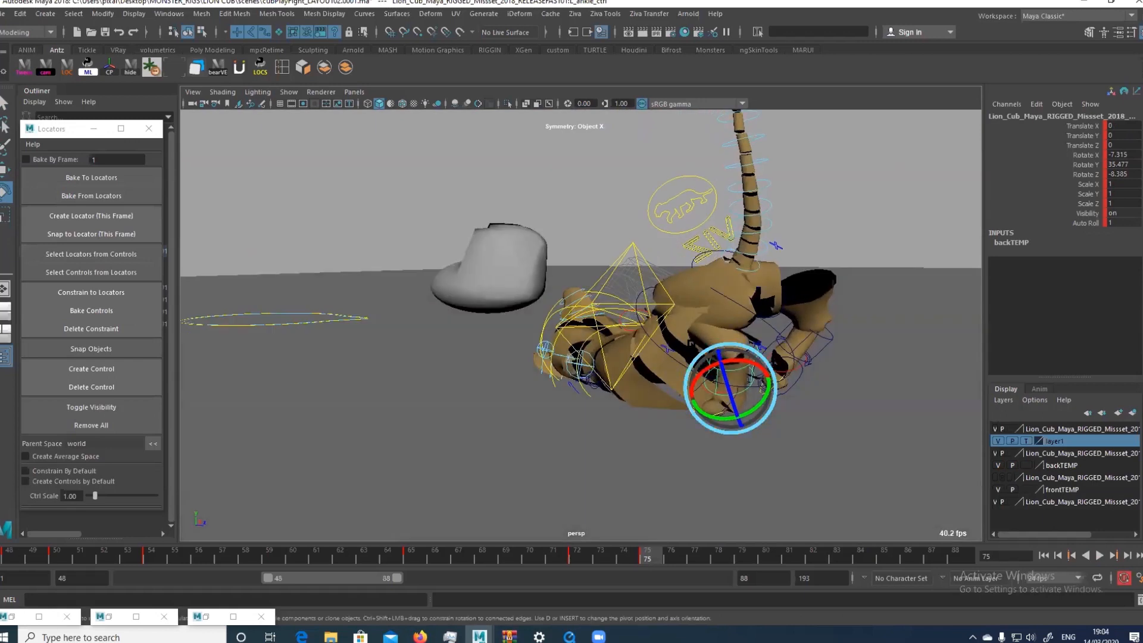
# Try to move the right elbow and left knee direction controls
pyautogui.keyDown('alt'); pyautogui.moveTo(655, 370); pyautogui.dragTo(689, 319); pyautogui.keyUp('alt')
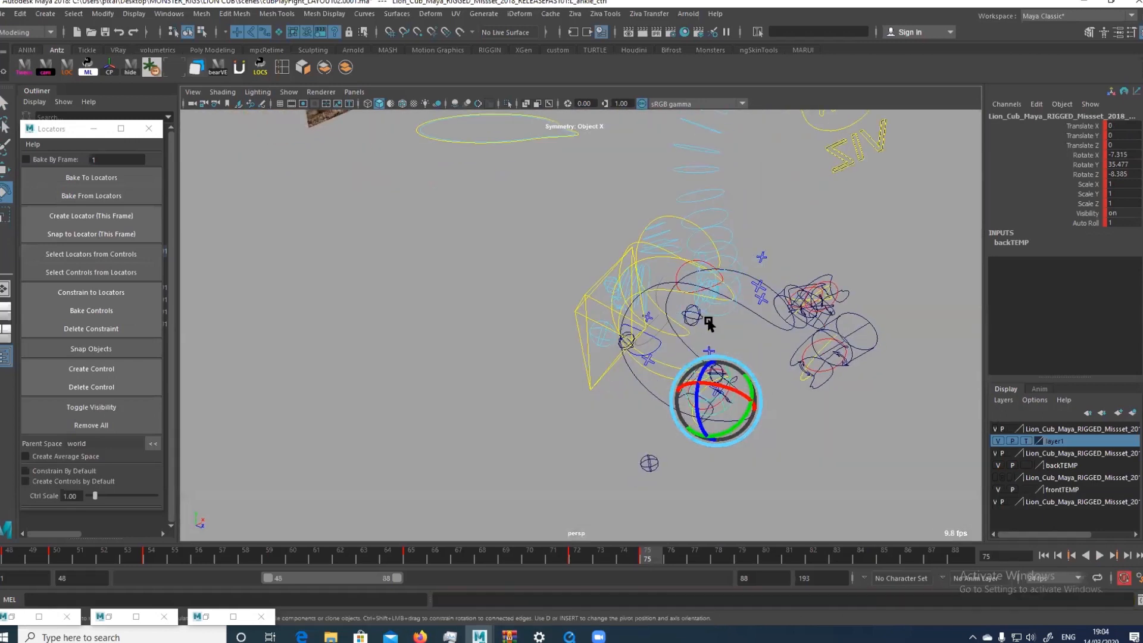
pyautogui.click(692, 319)
pyautogui.press('w')
pyautogui.hotkey('ctrl', 'z')
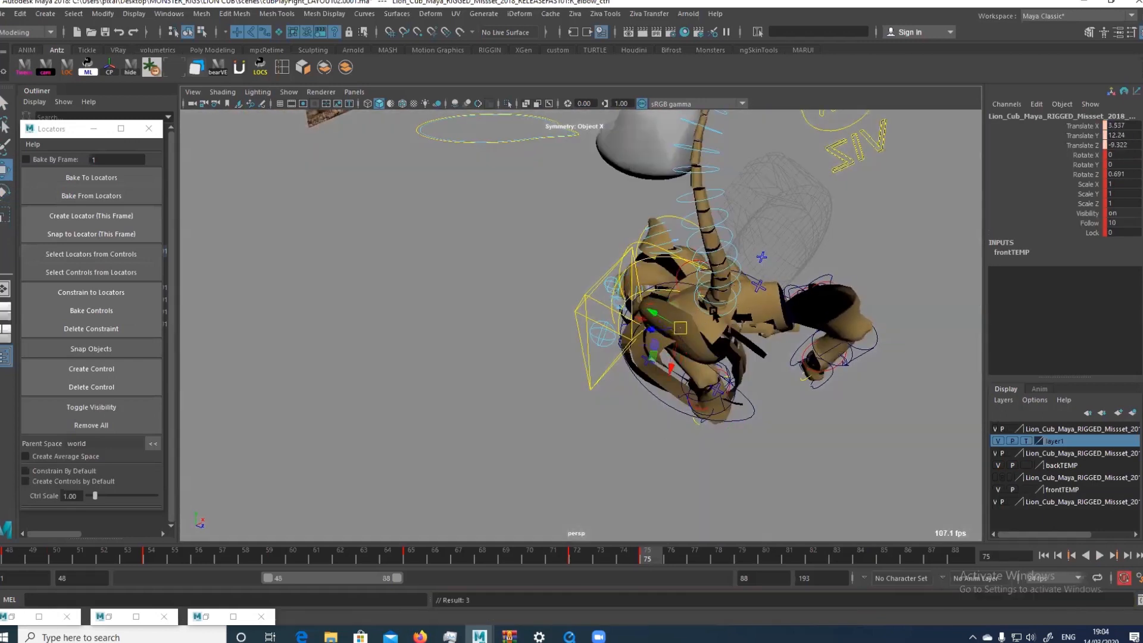
pyautogui.click(648, 462)
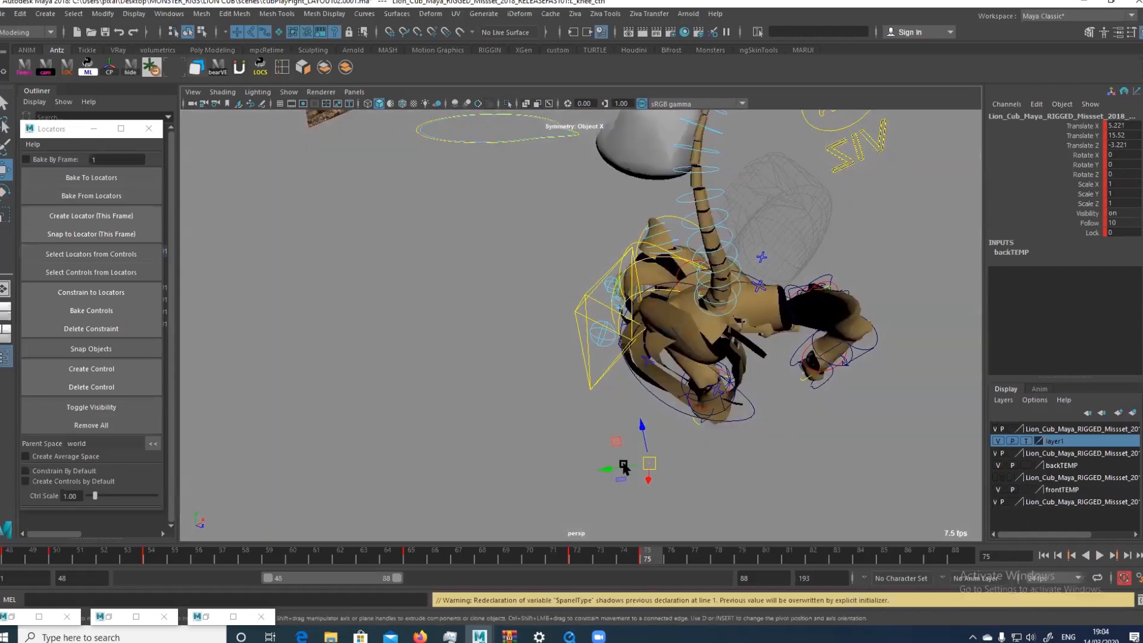
pyautogui.hotkey('ctrl', 'z')
# Try to move the right knee direction control, toggling the mesh display to reach it
pyautogui.hotkey('alt', '1')
pyautogui.moveTo(719, 373)
pyautogui.keyDown('alt'); pyautogui.mouseDown()
pyautogui.moveTo(733, 366)
pyautogui.moveTo(708, 384)
pyautogui.mouseUp(); pyautogui.keyUp('alt')
pyautogui.click(732, 365)
pyautogui.hotkey('alt', '1')
pyautogui.hotkey('ctrl', 'z')
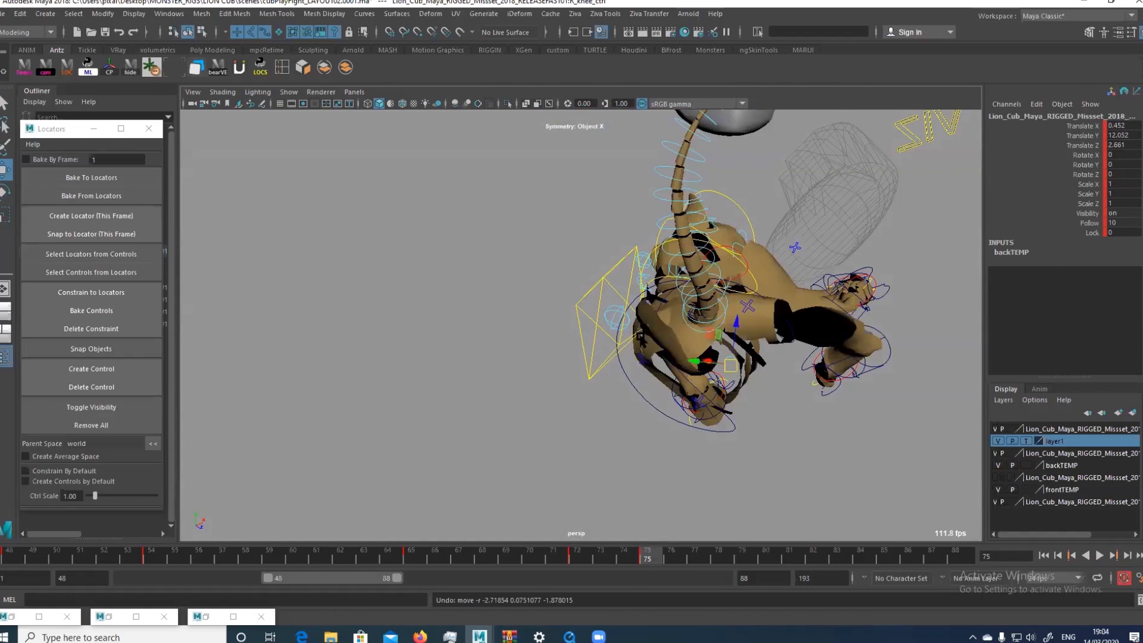
# Hide the mesh temporarily and move the left elbow control to about X -3.7, Y 6.2, Z 6.2
pyautogui.hotkey('alt', '1')
pyautogui.keyDown('alt'); pyautogui.moveTo(622, 347); pyautogui.dragTo(607, 385); pyautogui.keyUp('alt')
pyautogui.click(604, 388)
pyautogui.press('w')
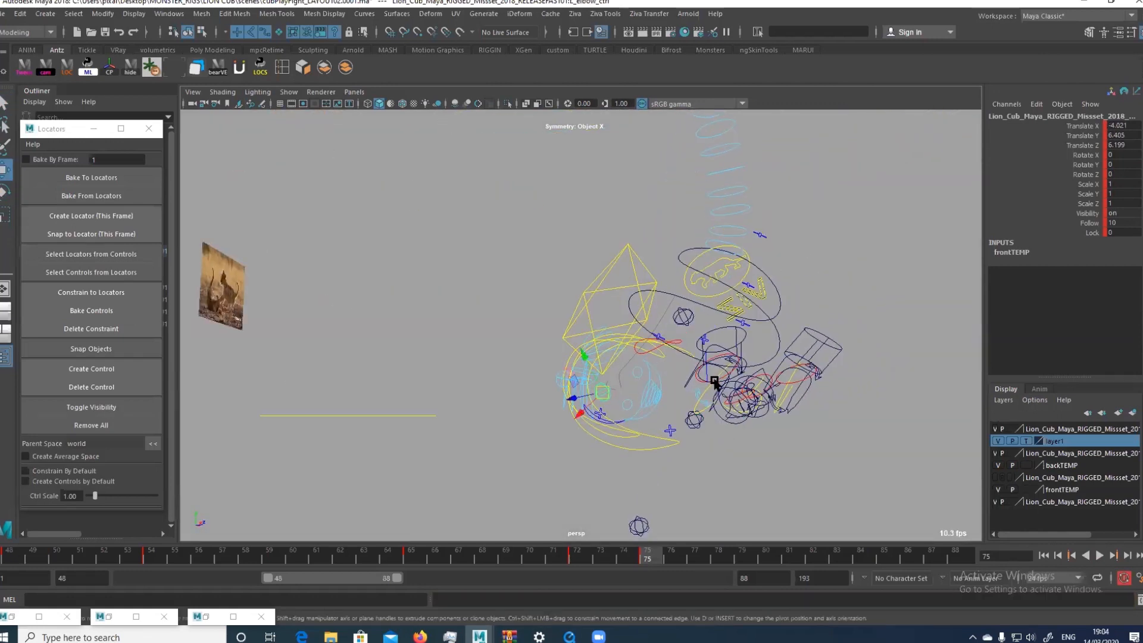
pyautogui.hotkey('alt', '1')
pyautogui.keyDown('alt'); pyautogui.moveTo(681, 384); pyautogui.dragTo(623, 447); pyautogui.keyUp('alt')
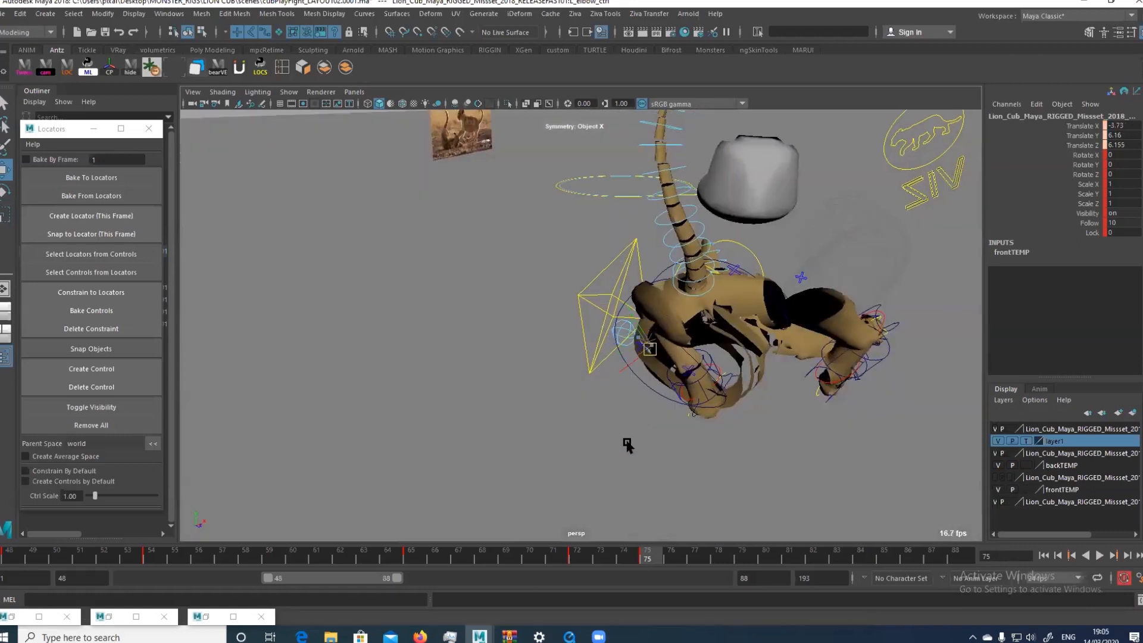
# Place the left hind foot control at about X -163.7, Y 1.9, Z 136.2, rotated about 64.4, 175.7, 42.6
pyautogui.click(700, 382)
pyautogui.press('e')
pyautogui.moveTo(704, 376); pyautogui.dragTo(751, 424)
pyautogui.press('q')
pyautogui.click(718, 403)
pyautogui.click(714, 394)
pyautogui.press('w')
pyautogui.press('e')
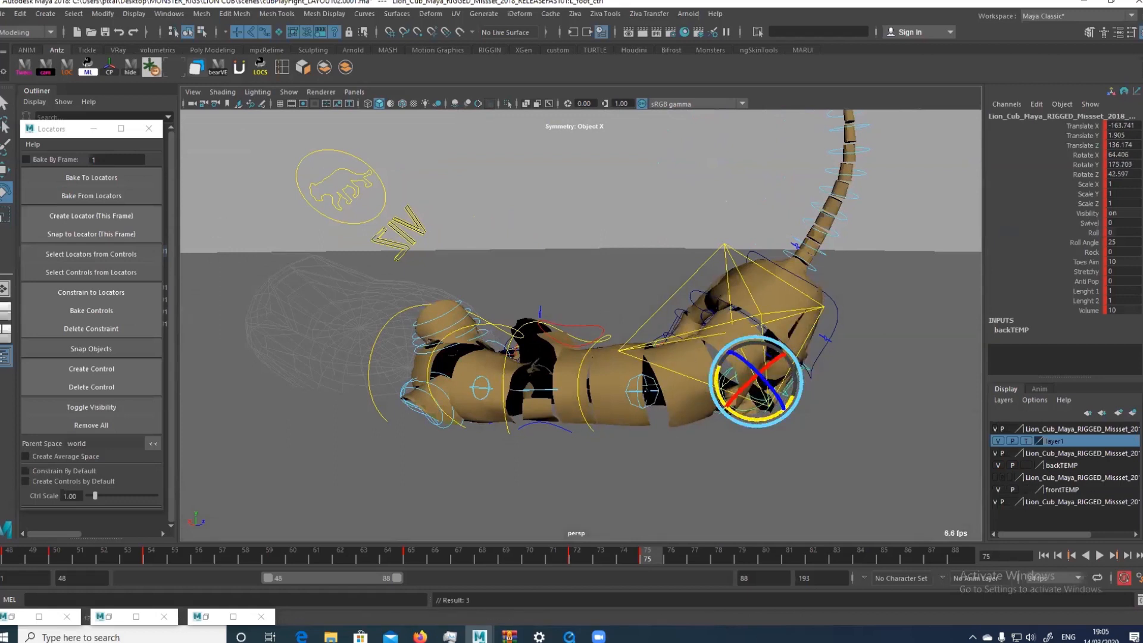
# Bend the mid-spine control to about X -7.7, Y 9.2, Z 0.8 and offset it about -0.8, -0.4, 0.2
pyautogui.click(678, 404)
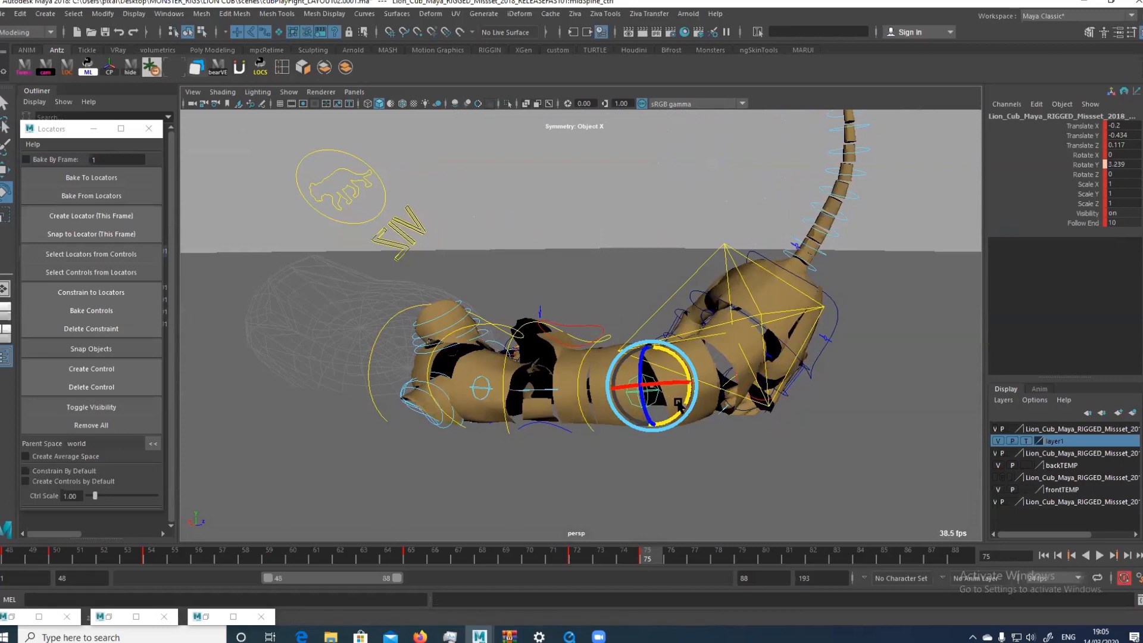
pyautogui.moveTo(678, 403); pyautogui.dragTo(699, 423)
pyautogui.press('w')
pyautogui.keyDown('alt'); pyautogui.moveTo(668, 383); pyautogui.dragTo(531, 368); pyautogui.keyUp('alt')
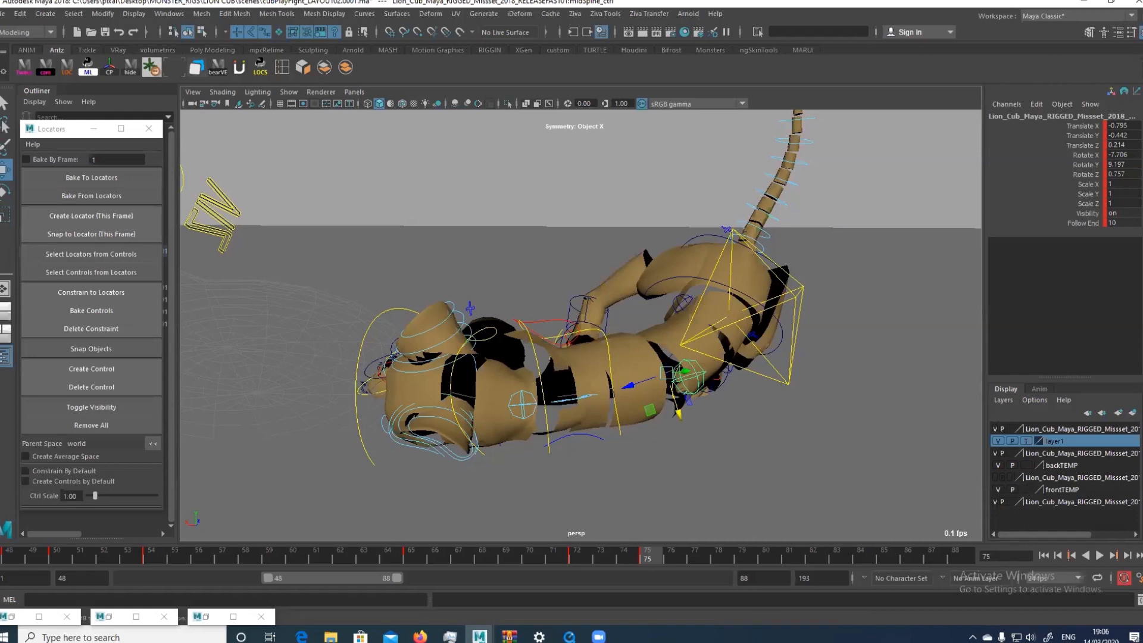
# Move the head control to about X -1.8, Y -3.2, Z 0.9
pyautogui.keyDown('alt'); pyautogui.moveTo(612, 365); pyautogui.dragTo(616, 339); pyautogui.keyUp('alt')
pyautogui.keyDown('alt'); pyautogui.moveTo(542, 359); pyautogui.dragTo(485, 340); pyautogui.keyUp('alt')
pyautogui.click(506, 295)
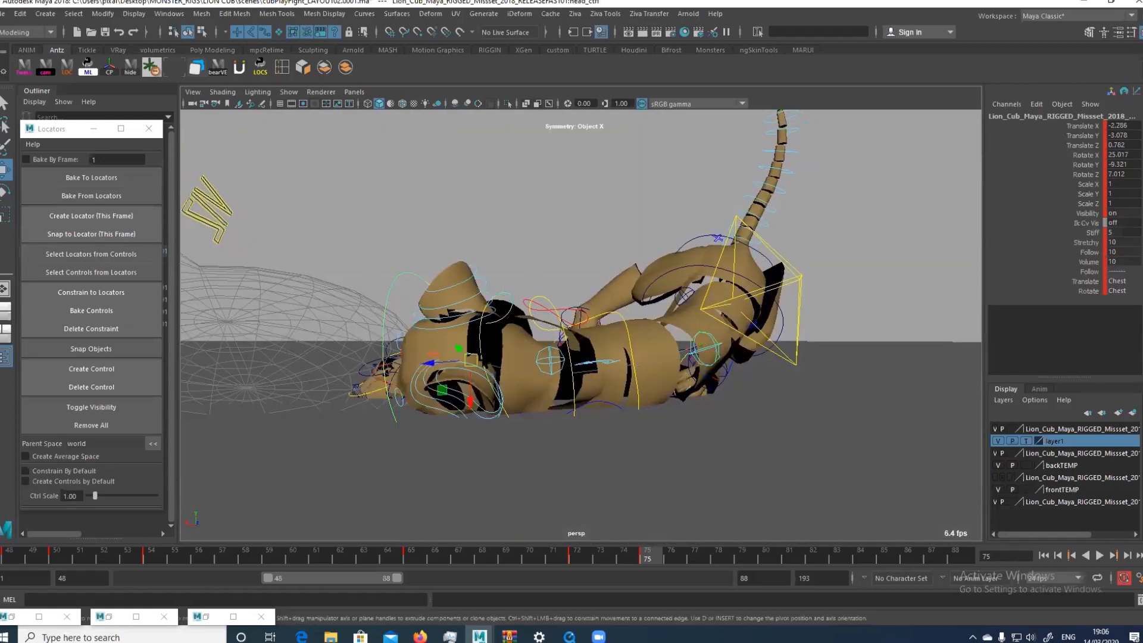
pyautogui.moveTo(471, 357); pyautogui.dragTo(470, 363)
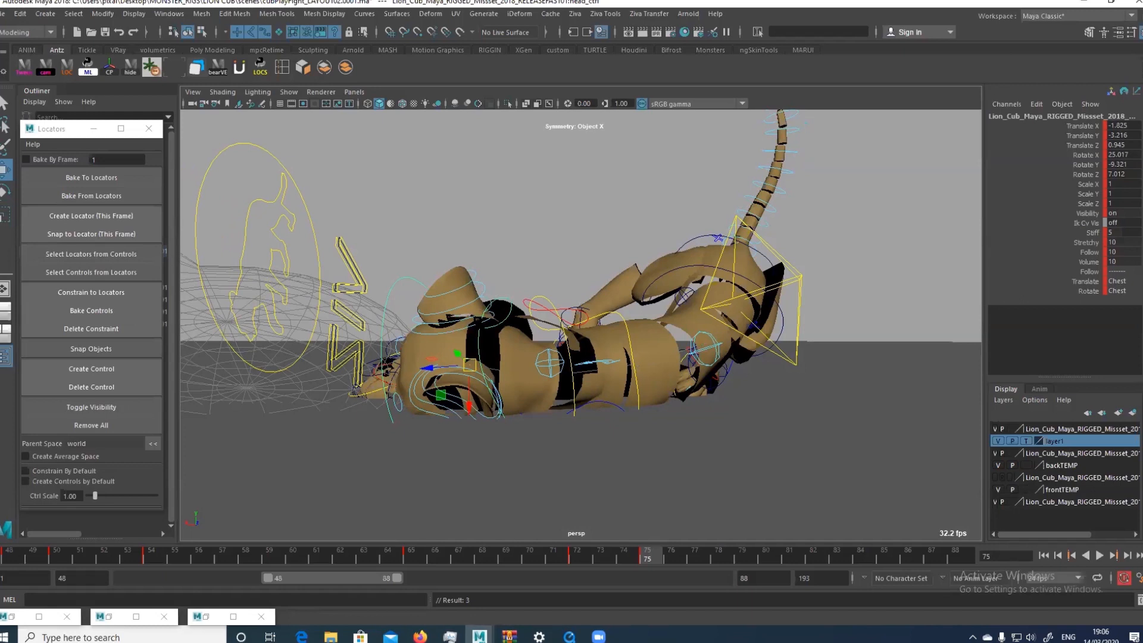
# Try moving and rotating the chest control to adjust the lying torso
pyautogui.click(603, 312)
pyautogui.moveTo(576, 370); pyautogui.dragTo(582, 360)
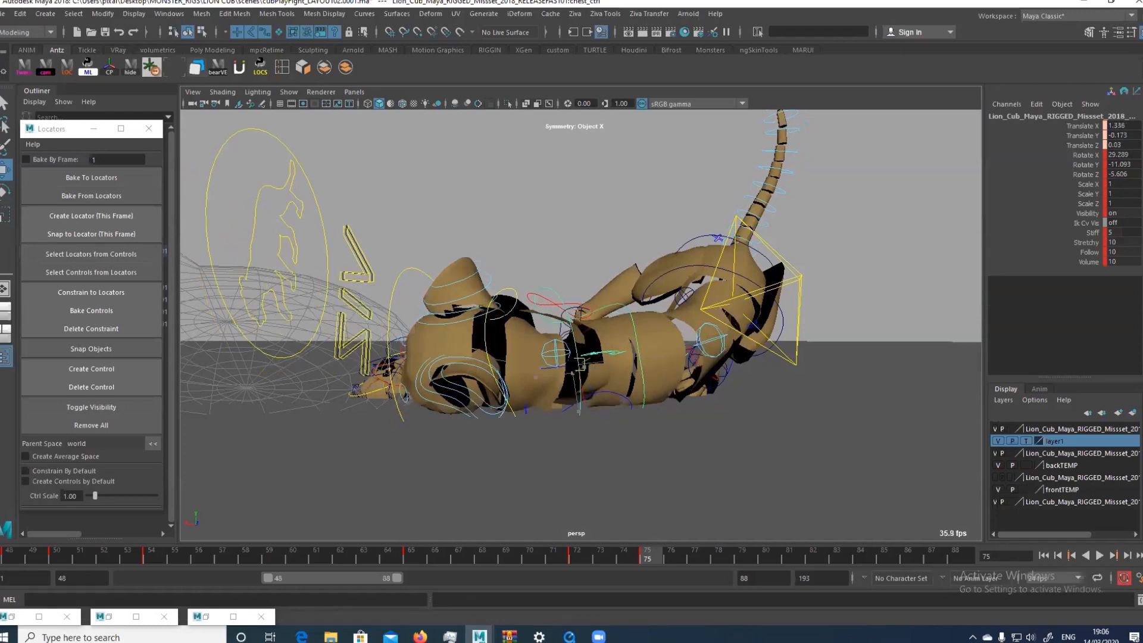
pyautogui.hotkey('ctrl', 'z')
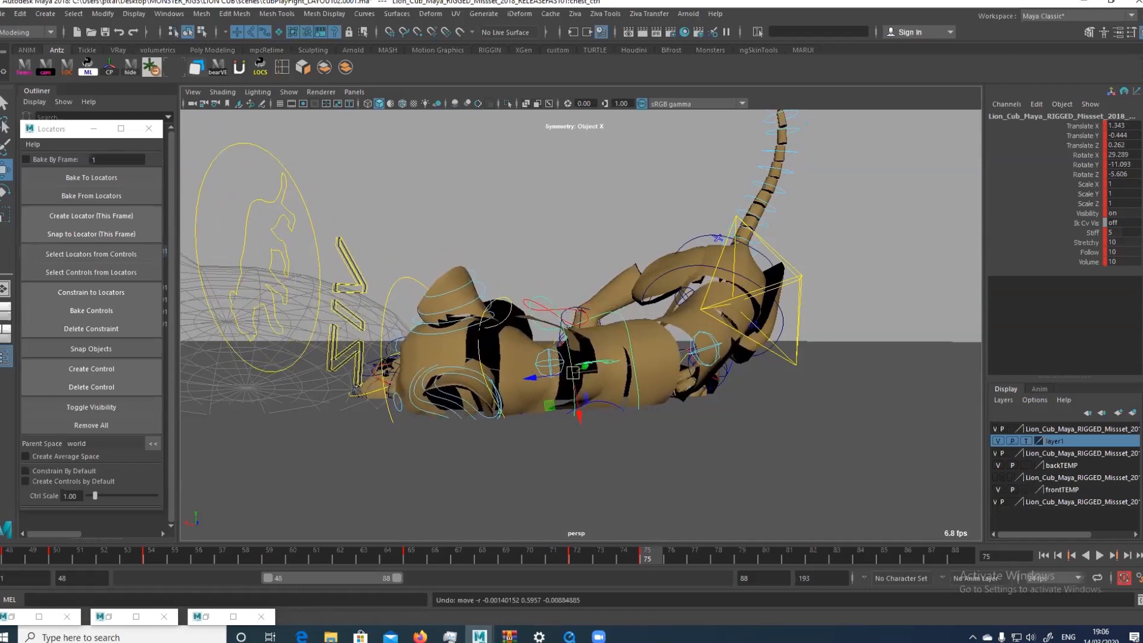
pyautogui.click(480, 371)
pyautogui.click(614, 314)
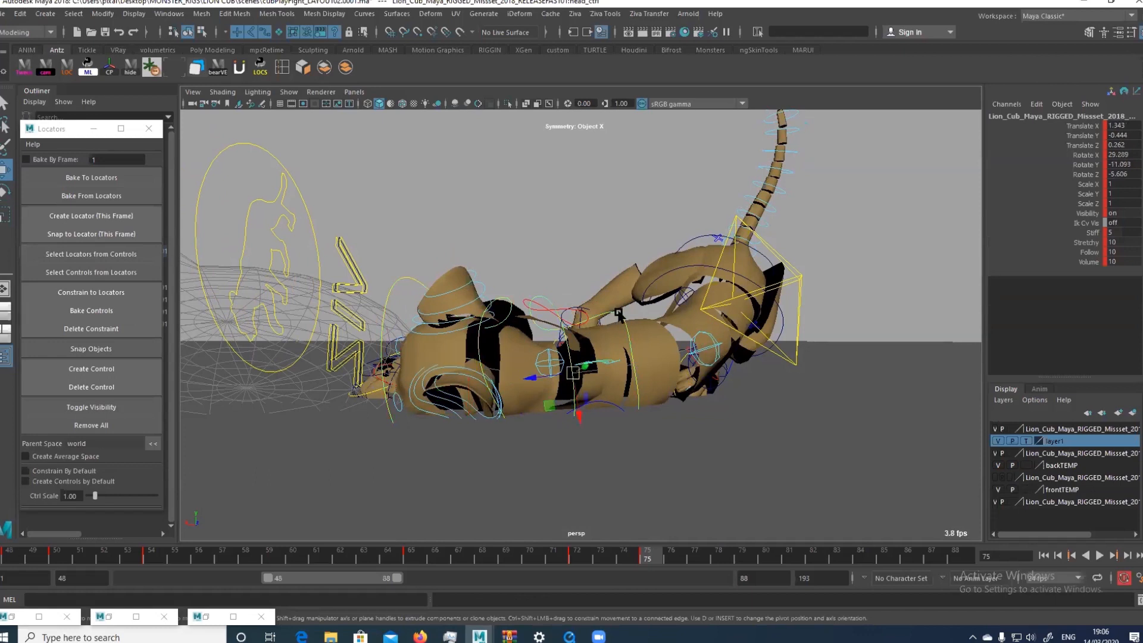
pyautogui.moveTo(573, 373); pyautogui.dragTo(548, 400)
pyautogui.hotkey('ctrl', 'z')
pyautogui.press('e')
pyautogui.hotkey('ctrl', 'z')
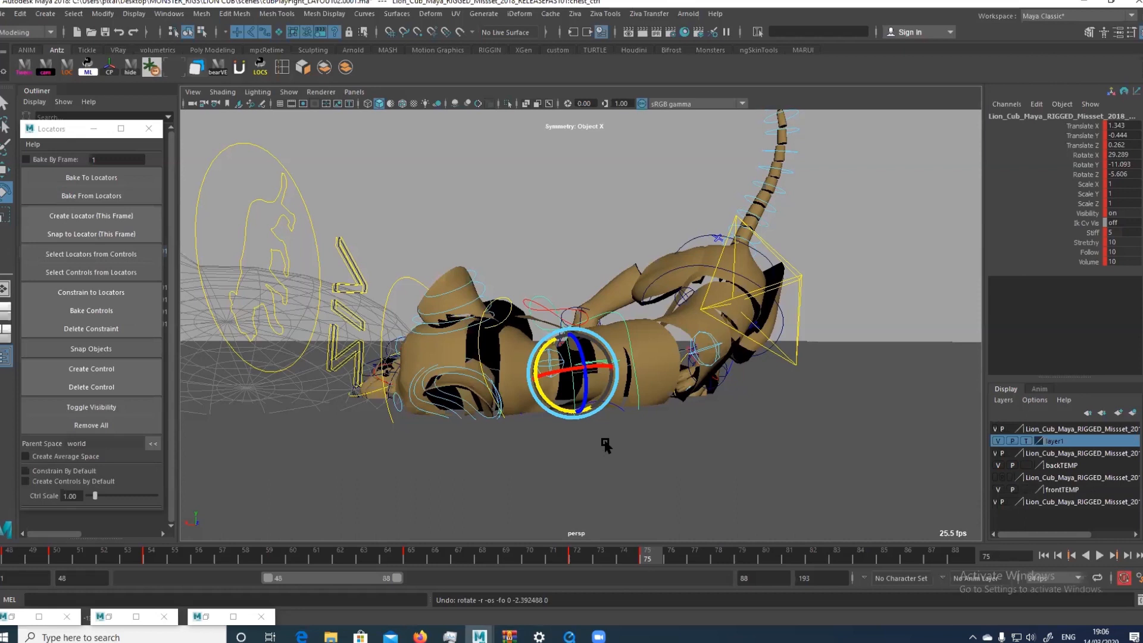
pyautogui.press('w')
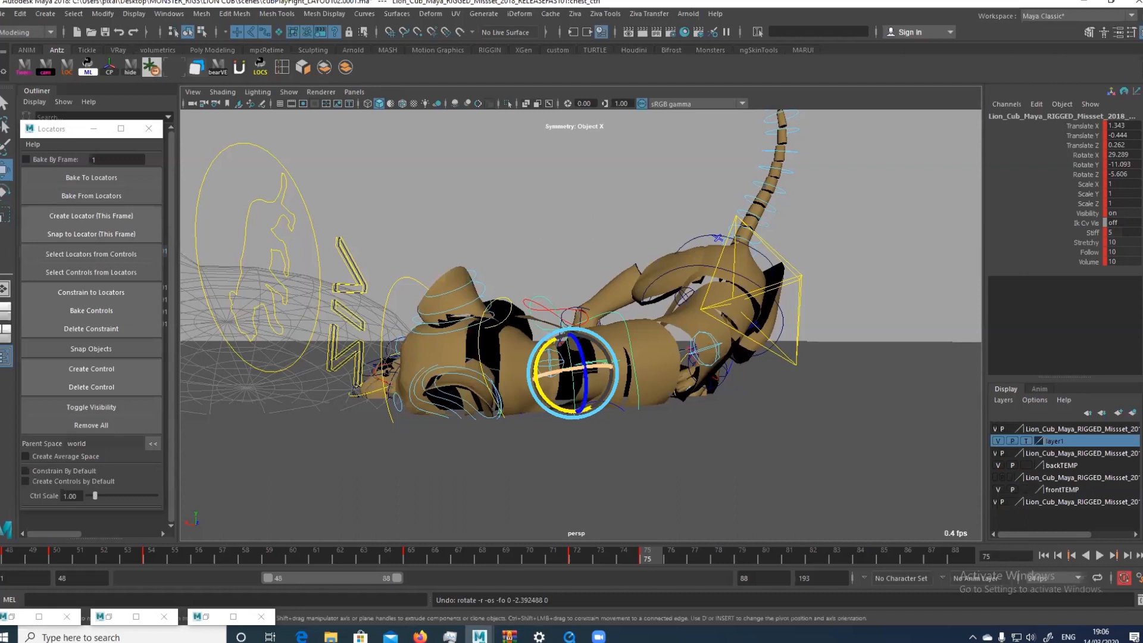
pyautogui.hotkey('ctrl', 'z')
pyautogui.hotkey('shift', 'z')
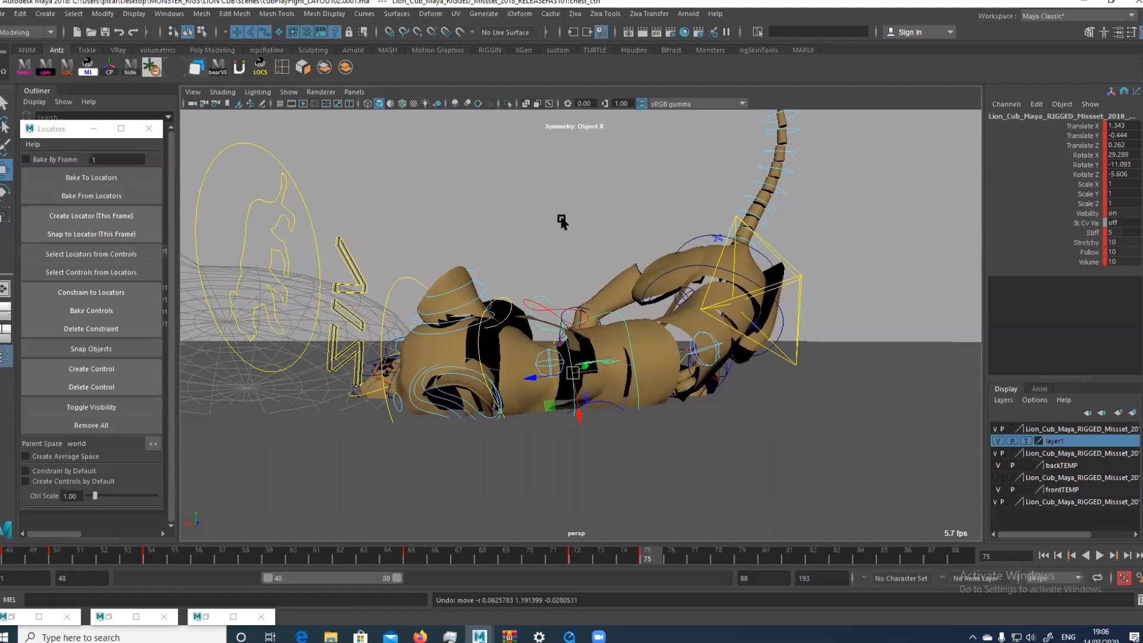
# Return to the render camera and adjust the hind leg controls against the reference footage
pyautogui.press('\\')
pyautogui.press('\\')
pyautogui.press('[')
pyautogui.press(']')
pyautogui.press('space')
pyautogui.moveTo(648, 411); pyautogui.dragTo(738, 372)
pyautogui.click(620, 364)
pyautogui.press('e')
pyautogui.click(702, 376)
pyautogui.moveTo(714, 393); pyautogui.dragTo(665, 359)
pyautogui.press('q')
# Place the right hind foot control at about X -147, Y 4.1, Z 143.3, rotated about -277.5, 155.6, -310.7
pyautogui.click(764, 388)
pyautogui.press('e')
pyautogui.press('w')
pyautogui.press('e')
pyautogui.press('c')
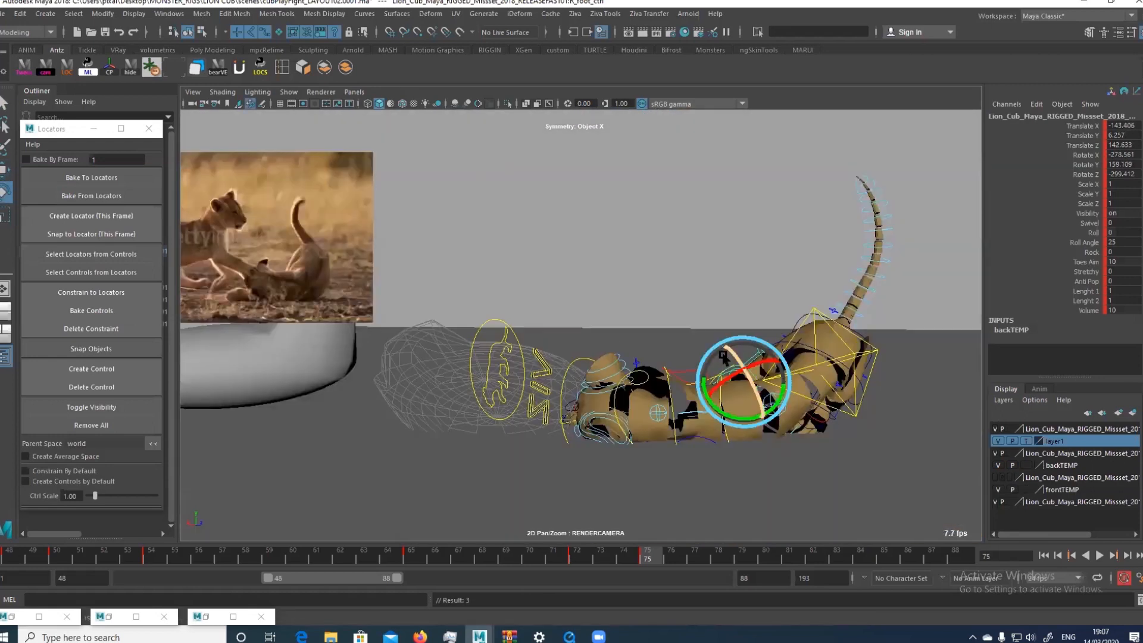
pyautogui.press('w')
pyautogui.moveTo(738, 385); pyautogui.dragTo(766, 390)
pyautogui.press('e')
pyautogui.press('w')
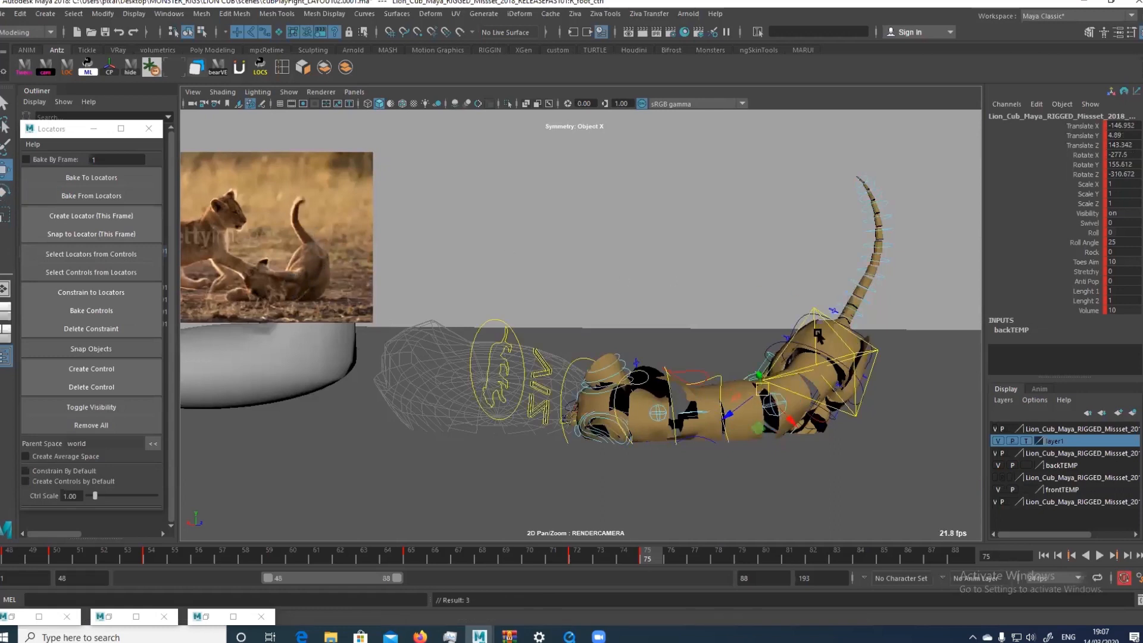
# Lower the hips control to about X -2.6, Y 2, Z 0.2, rotated about 12.1, 43.3, 31.3
pyautogui.click(836, 359)
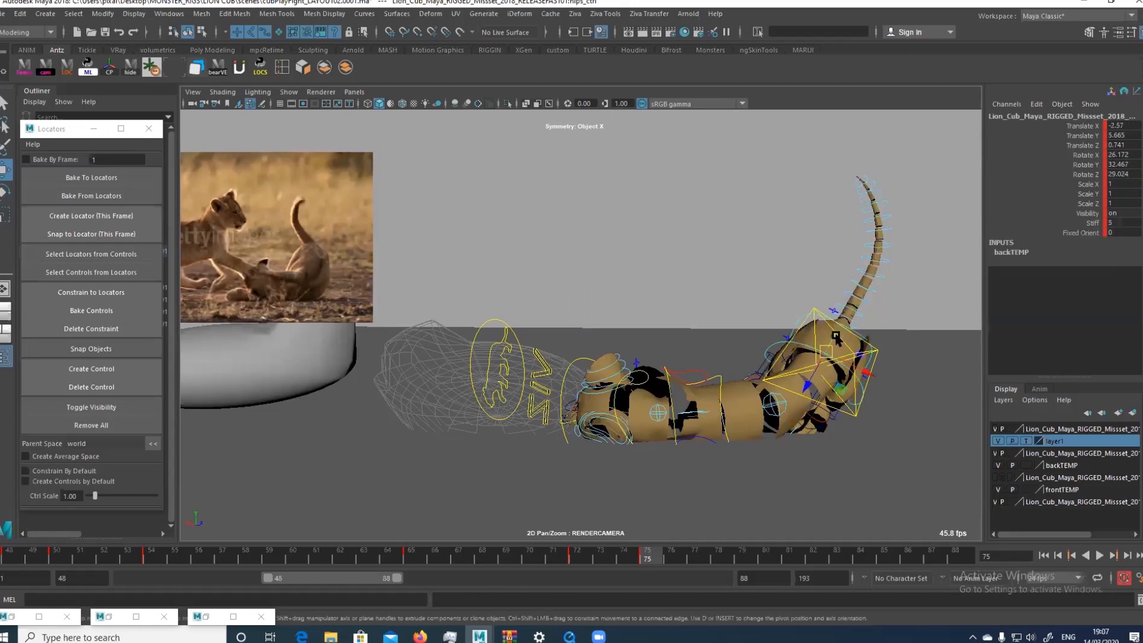
pyautogui.moveTo(837, 359); pyautogui.dragTo(809, 403)
pyautogui.press('e')
pyautogui.press('q')
# Adjust the left hind foot control to about X -162.6, Y 1.5, Z 136.1, rotated about 67.8, 181.3, 31.5
pyautogui.click(828, 431)
pyautogui.press('e')
pyautogui.press('w')
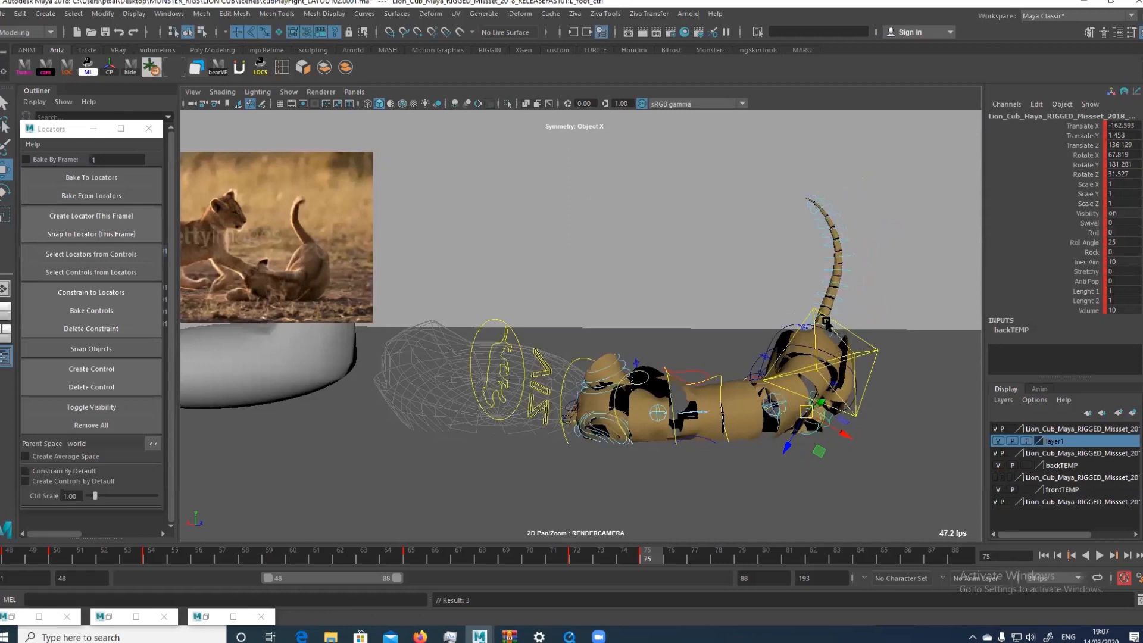
pyautogui.press('e')
# Rotate the tail's base control to about X 2, Y -26.8, Z -48.6 so the tail leans toward the head
pyautogui.click(827, 334)
pyautogui.press('q')
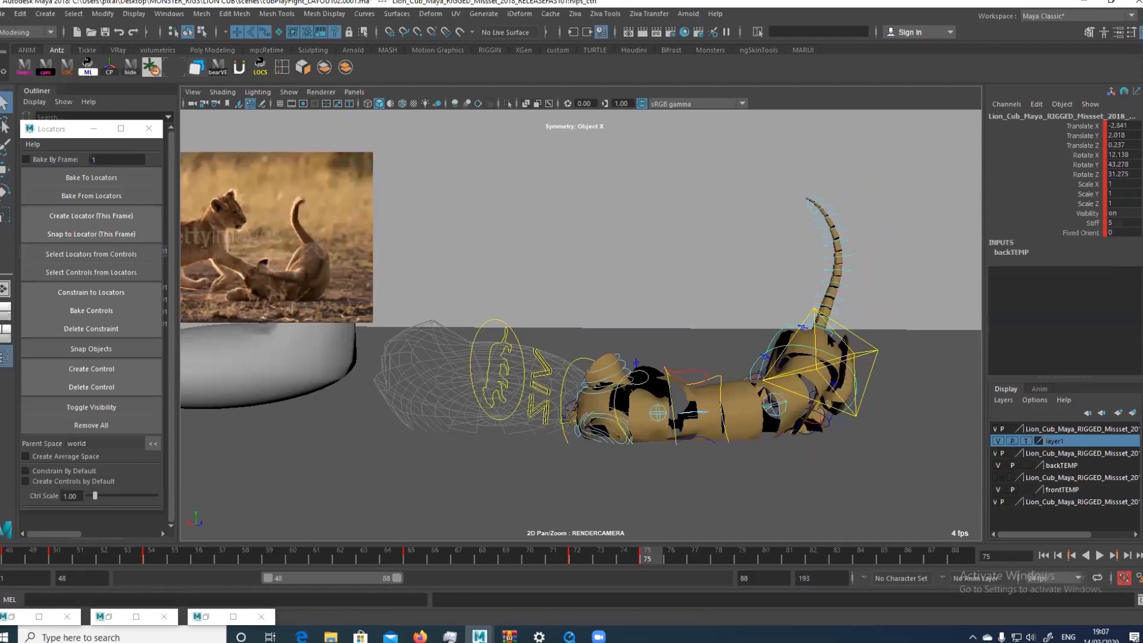
pyautogui.click(831, 338)
pyautogui.press('e')
pyautogui.moveTo(833, 345); pyautogui.dragTo(849, 347)
pyautogui.press('q')
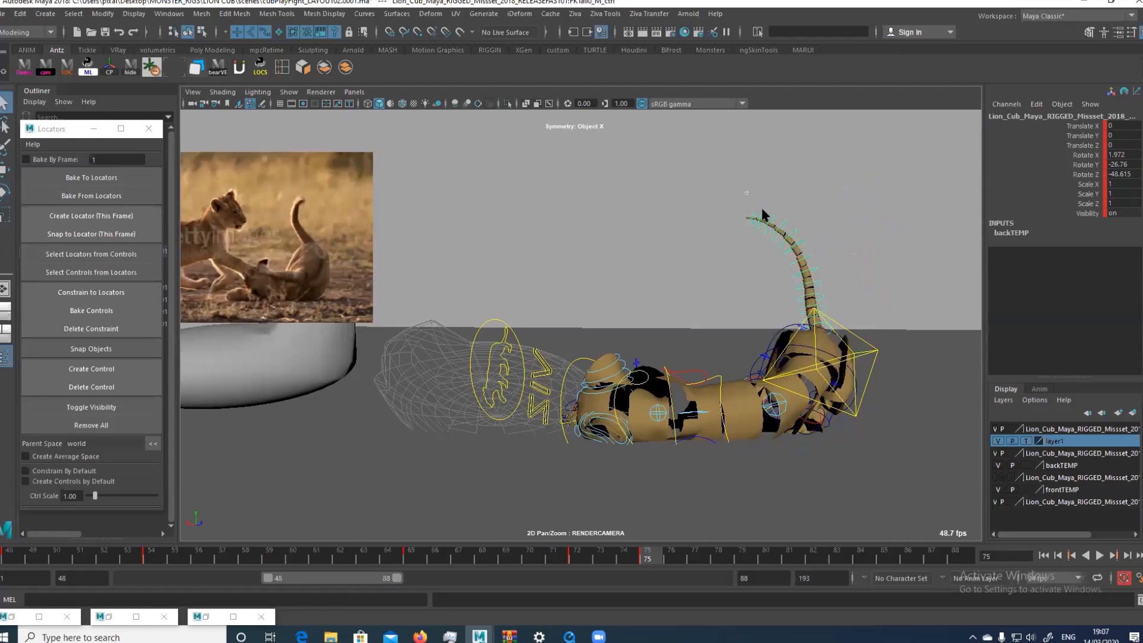
# Try to curl the tail toward the head by rotating its segment controls above the base in groups
pyautogui.click(764, 219)
pyautogui.click(826, 317)
pyautogui.click(848, 349)
pyautogui.press('e')
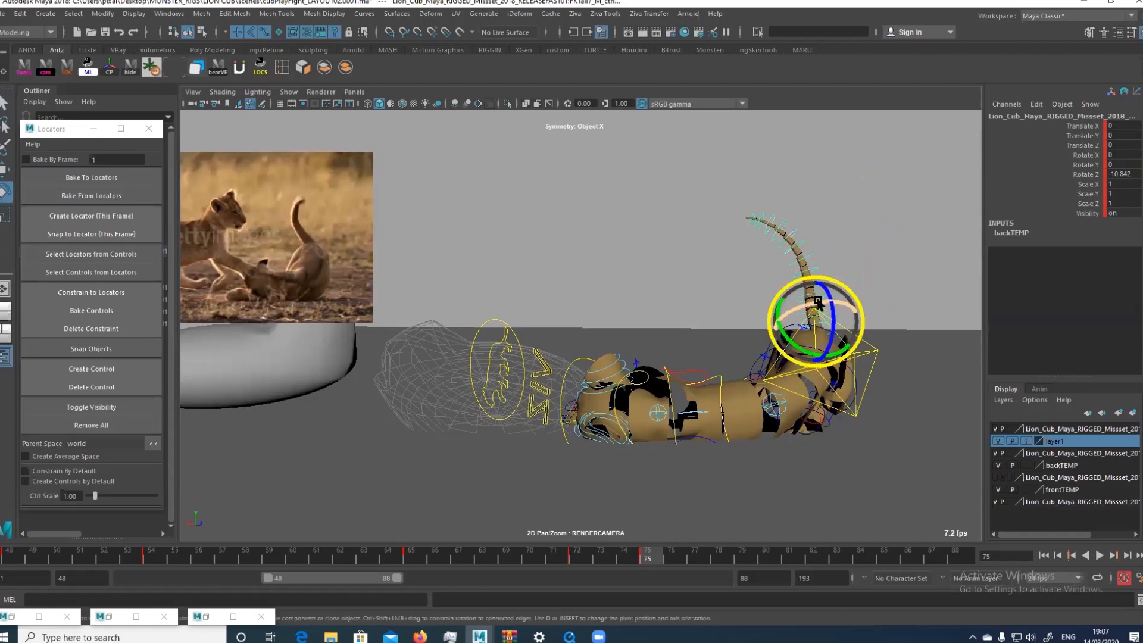
pyautogui.moveTo(836, 338); pyautogui.dragTo(839, 330)
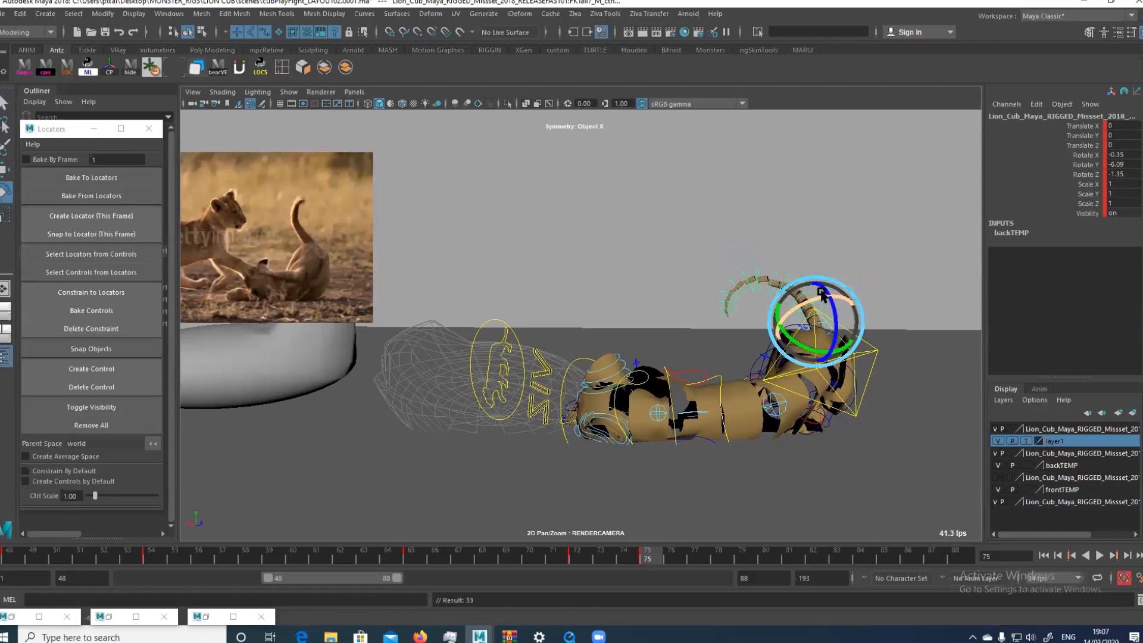
pyautogui.moveTo(740, 243); pyautogui.dragTo(770, 272)
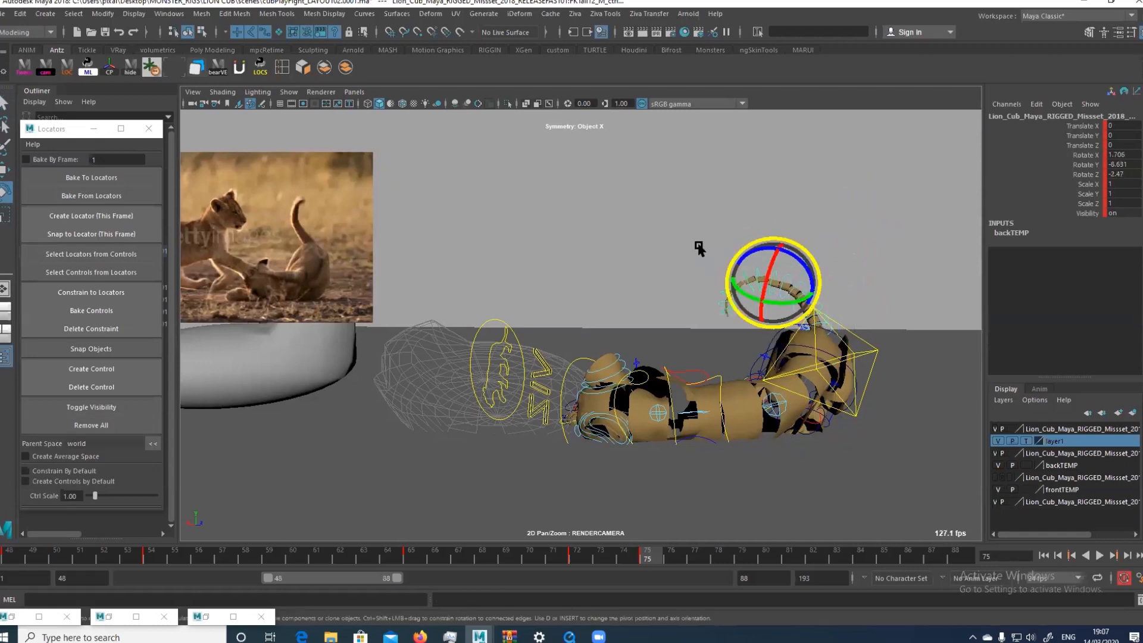
pyautogui.moveTo(698, 245); pyautogui.dragTo(781, 308)
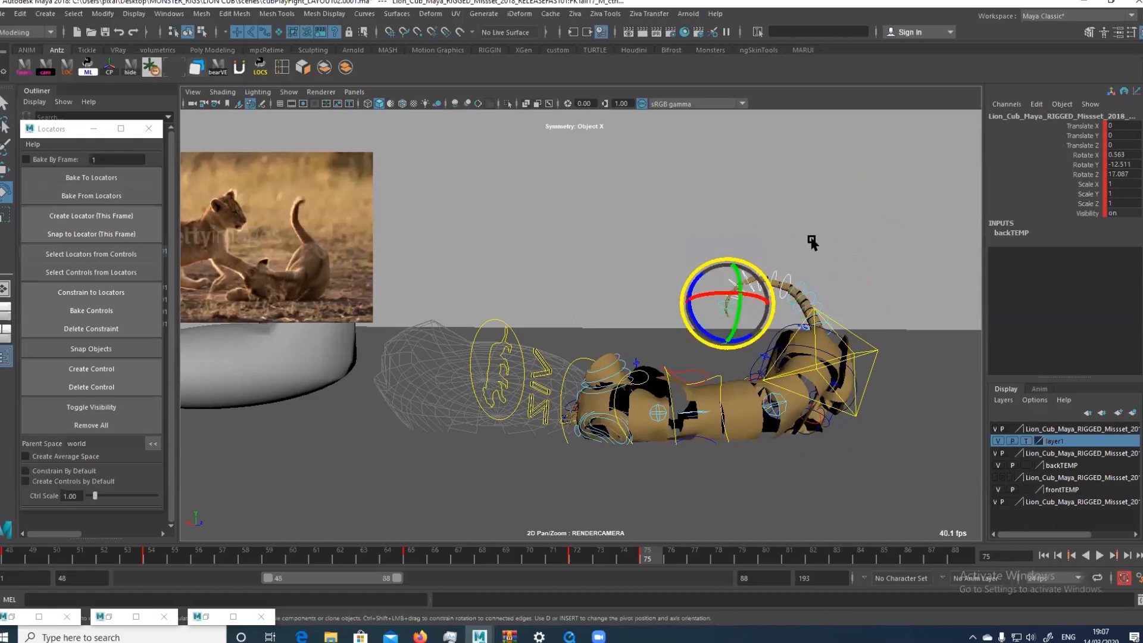
# Reset the rotation of the tail segment controls above the base to 0 on all axes
pyautogui.hotkey('alt', 'r')
pyautogui.press('q')
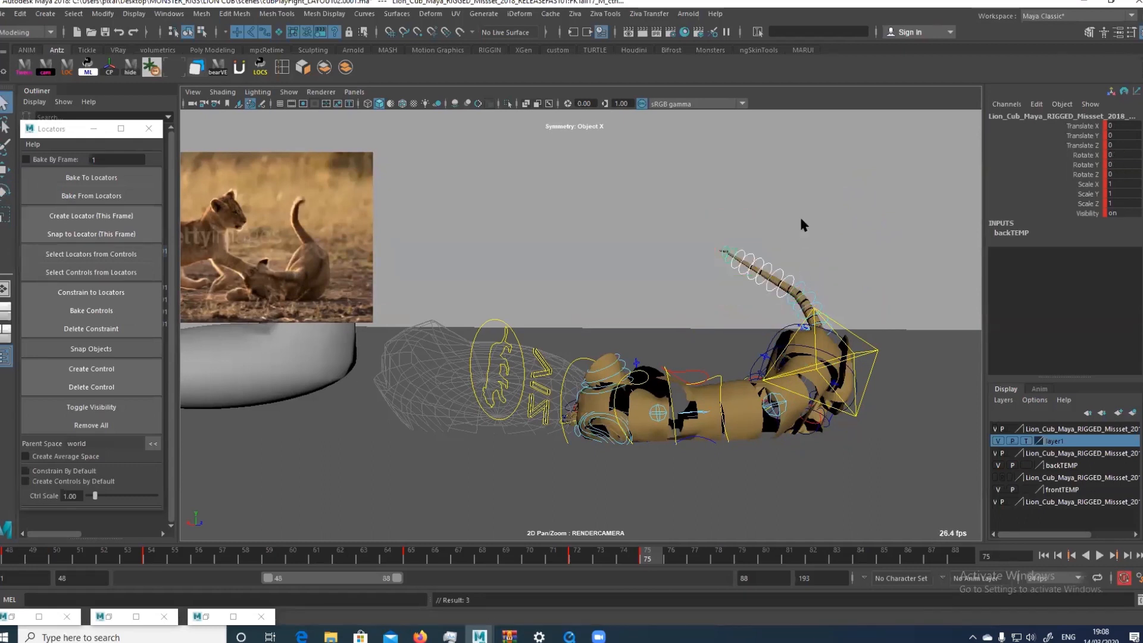
pyautogui.moveTo(775, 241); pyautogui.dragTo(807, 295)
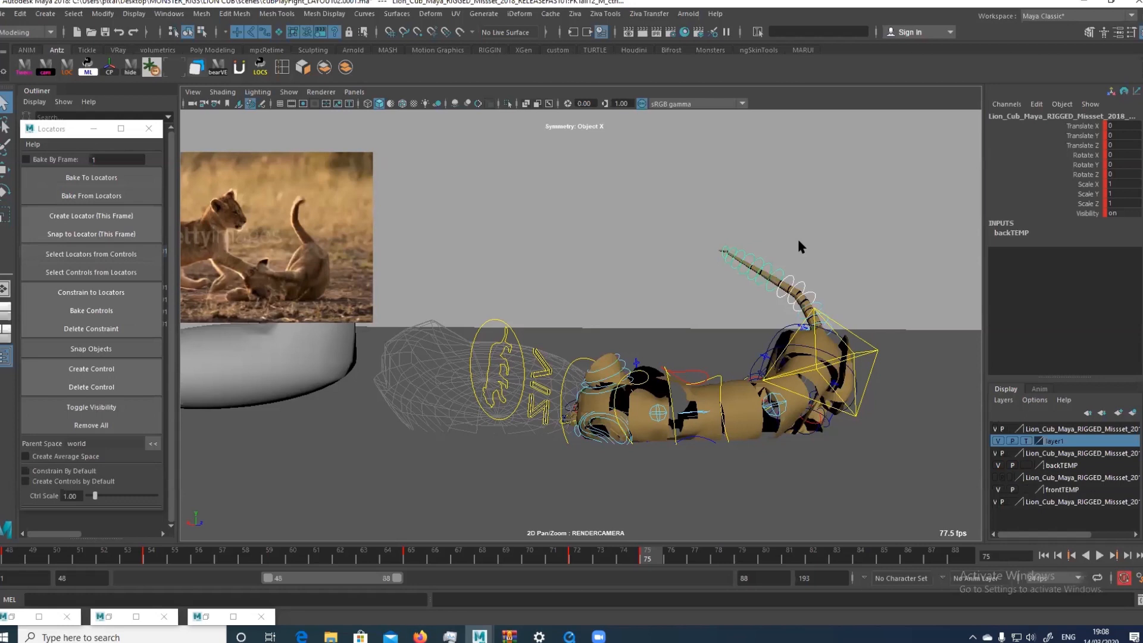
# Inspect the tail's FK/IK control in the perspective view and return to the render camera view
pyautogui.press('space')
pyautogui.keyDown('alt'); pyautogui.moveTo(705, 381); pyautogui.dragTo(783, 398); pyautogui.keyUp('alt')
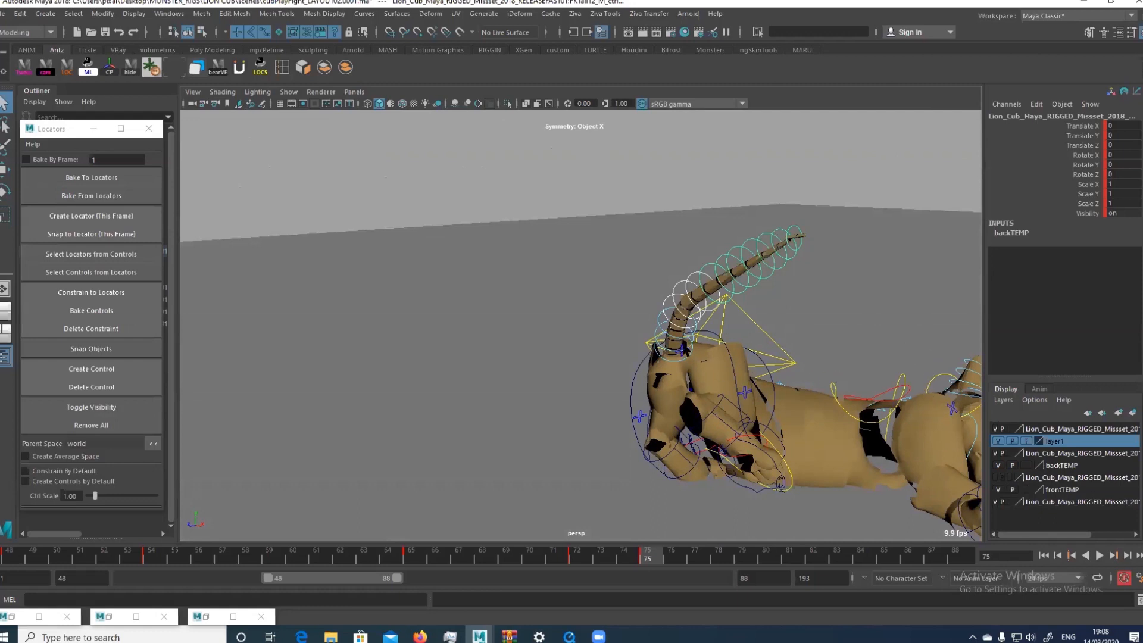
pyautogui.click(684, 352)
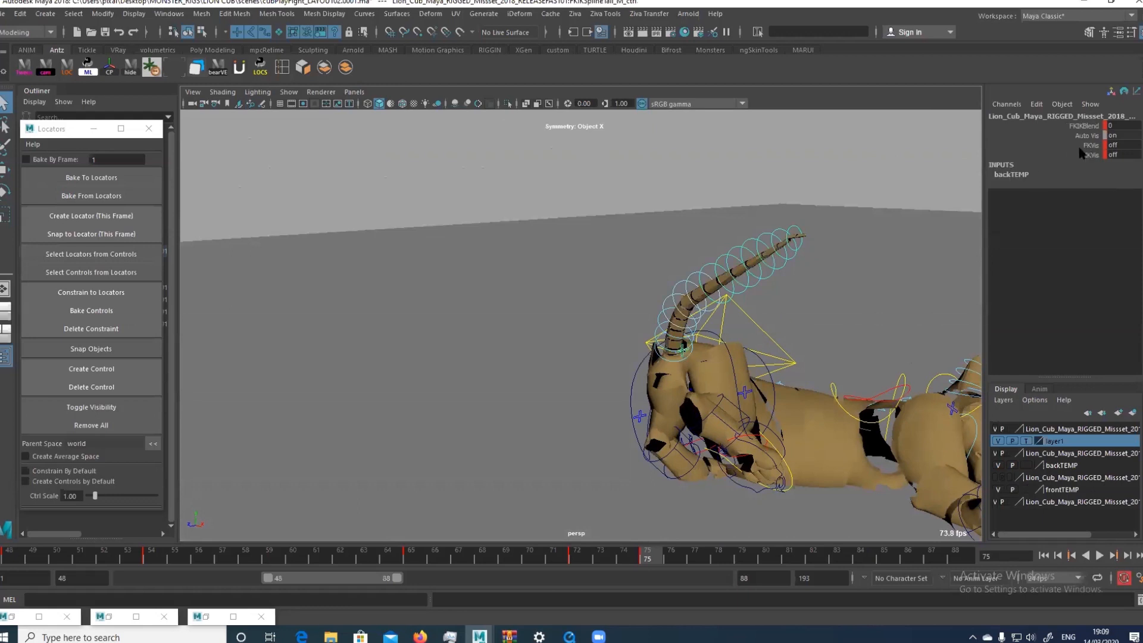
pyautogui.press('space')
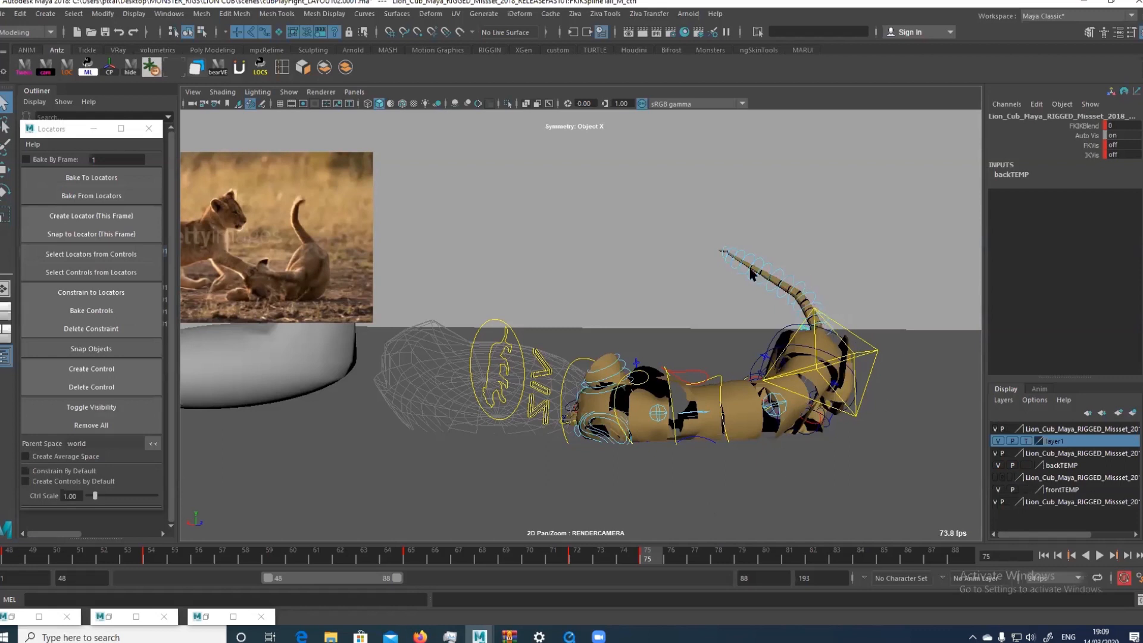
# Rotate the tail segment controls above the base together to about Z -4.6 so the tail stands nearly upright
pyautogui.moveTo(702, 217); pyautogui.dragTo(823, 294)
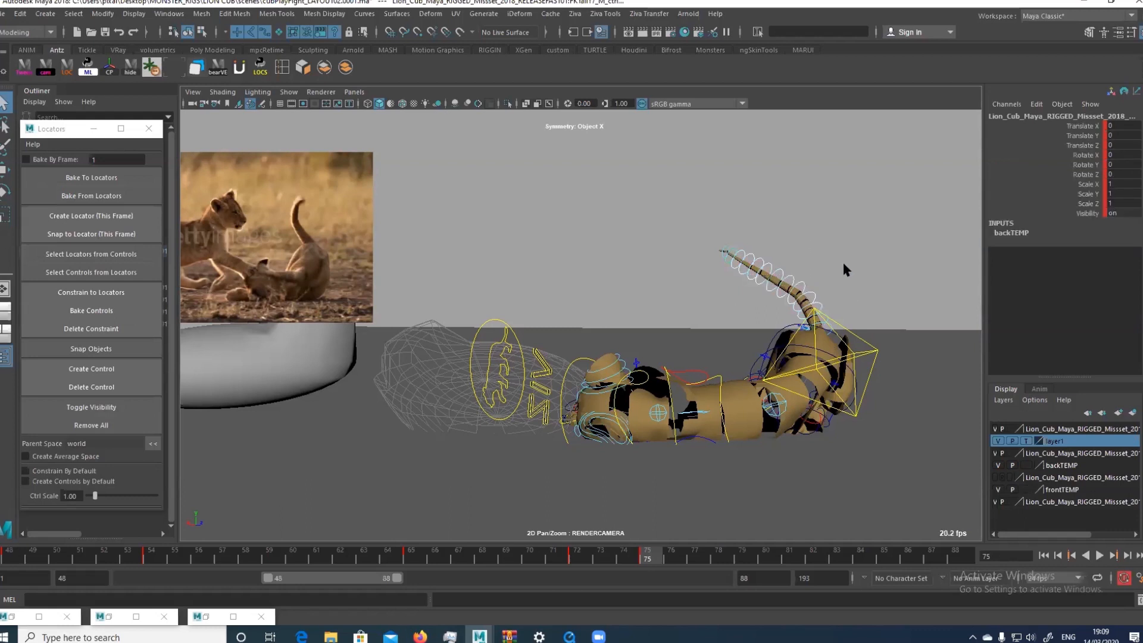
pyautogui.press('e')
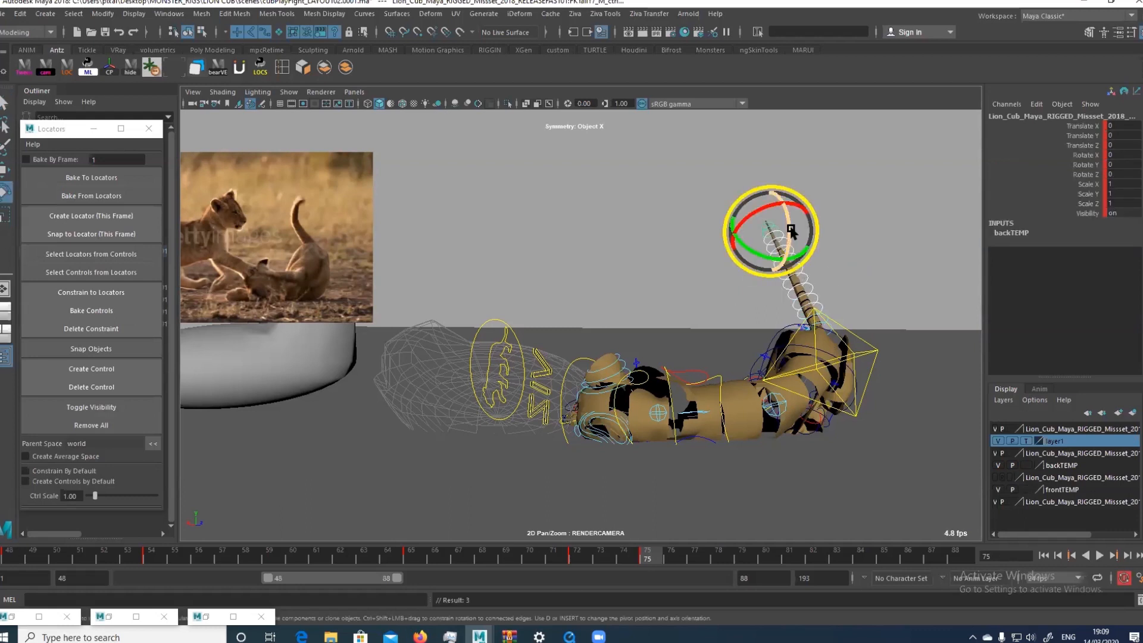
pyautogui.moveTo(790, 215); pyautogui.dragTo(790, 230)
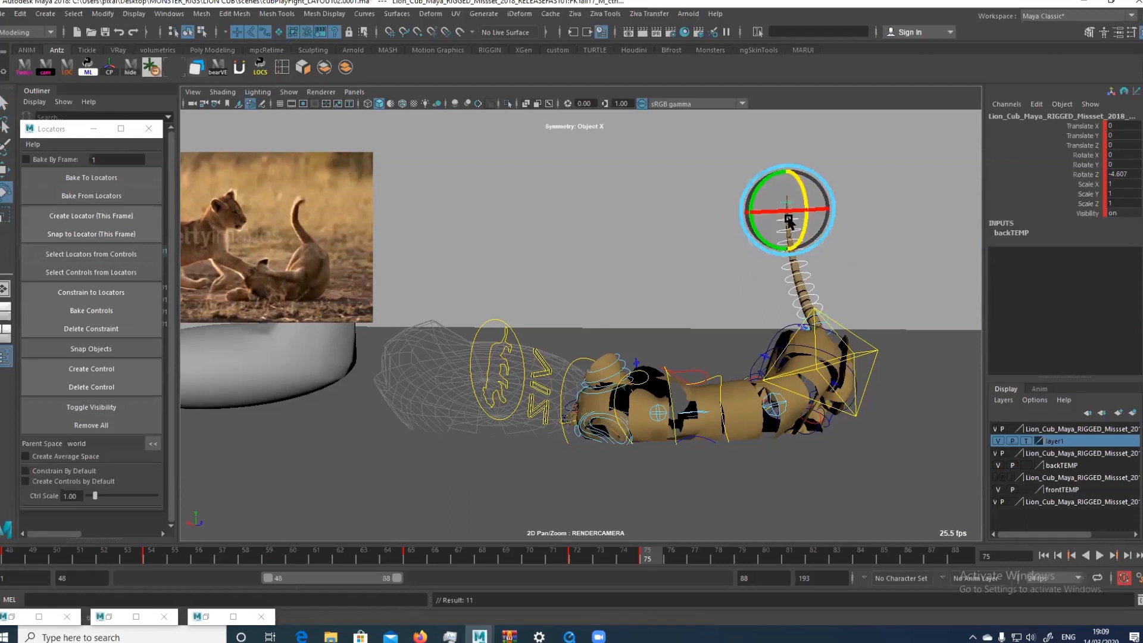
pyautogui.press('q')
pyautogui.click(832, 207)
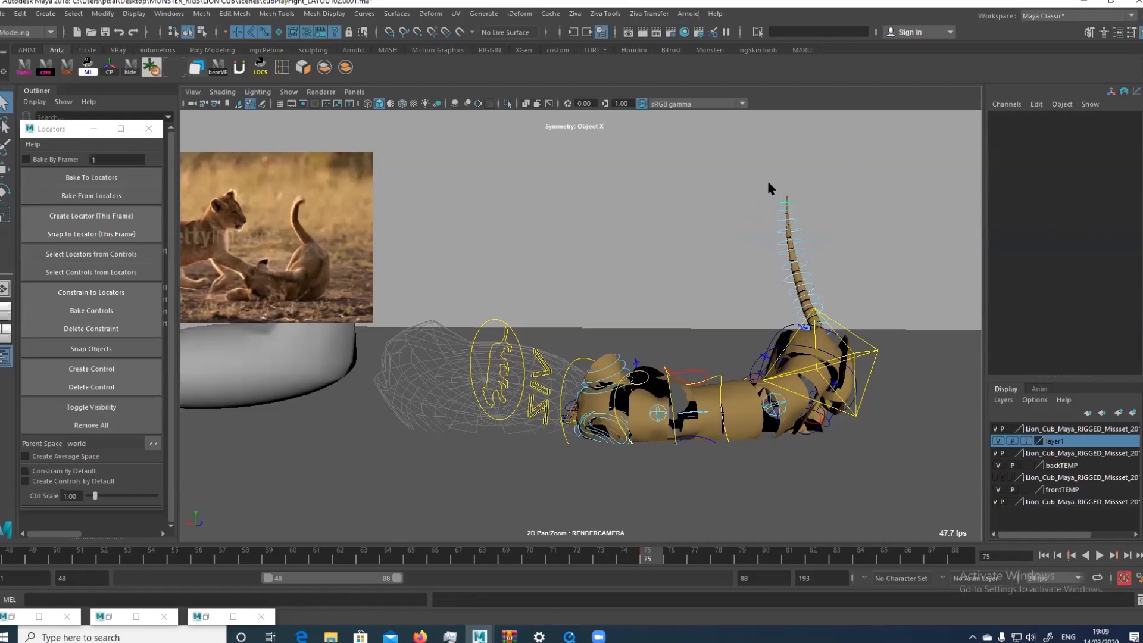
# Bend the upper tail segments to about X 2.4, Y -3.6, Z -15.1 so the tip curves away from the head, and check the pose without controls
pyautogui.moveTo(761, 181); pyautogui.dragTo(818, 289)
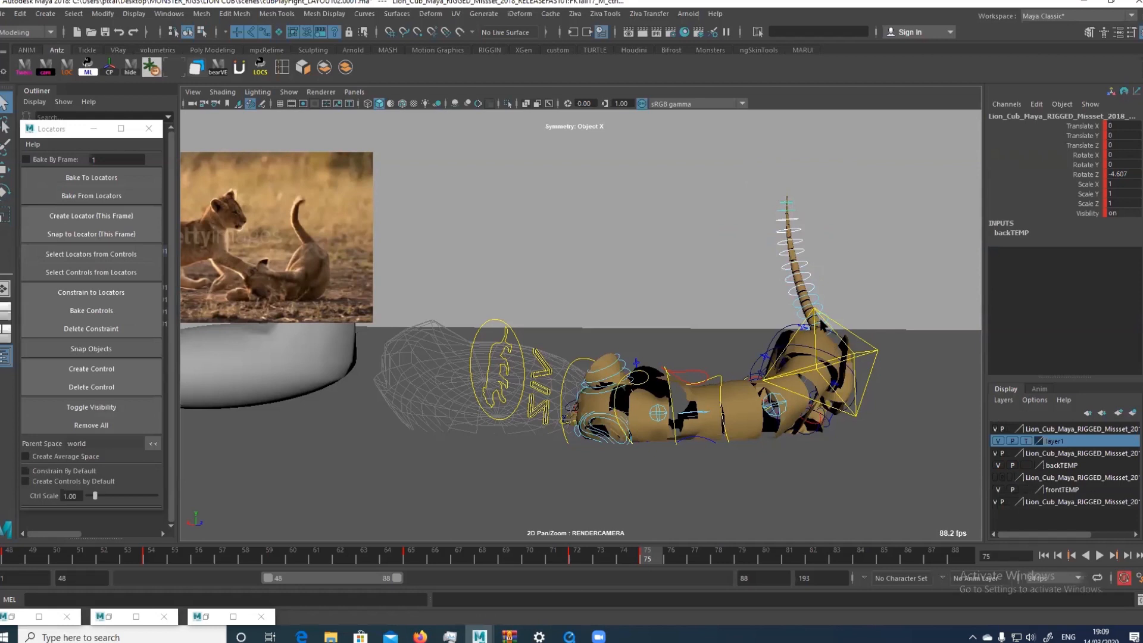
pyautogui.moveTo(848, 269); pyautogui.dragTo(783, 325)
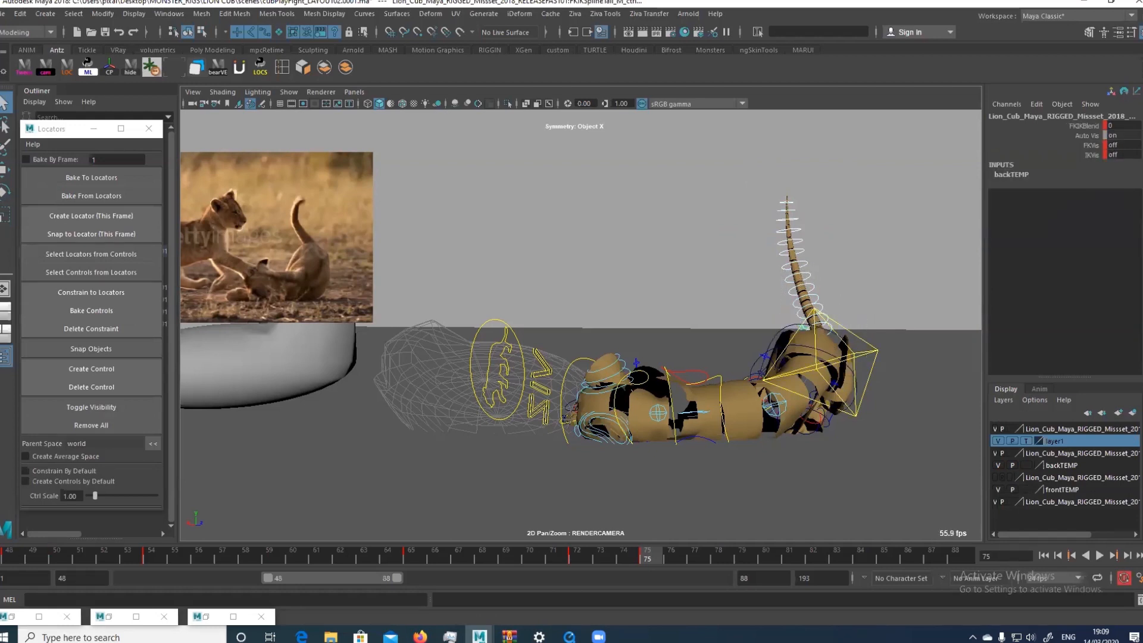
pyautogui.click(796, 321)
pyautogui.press('e')
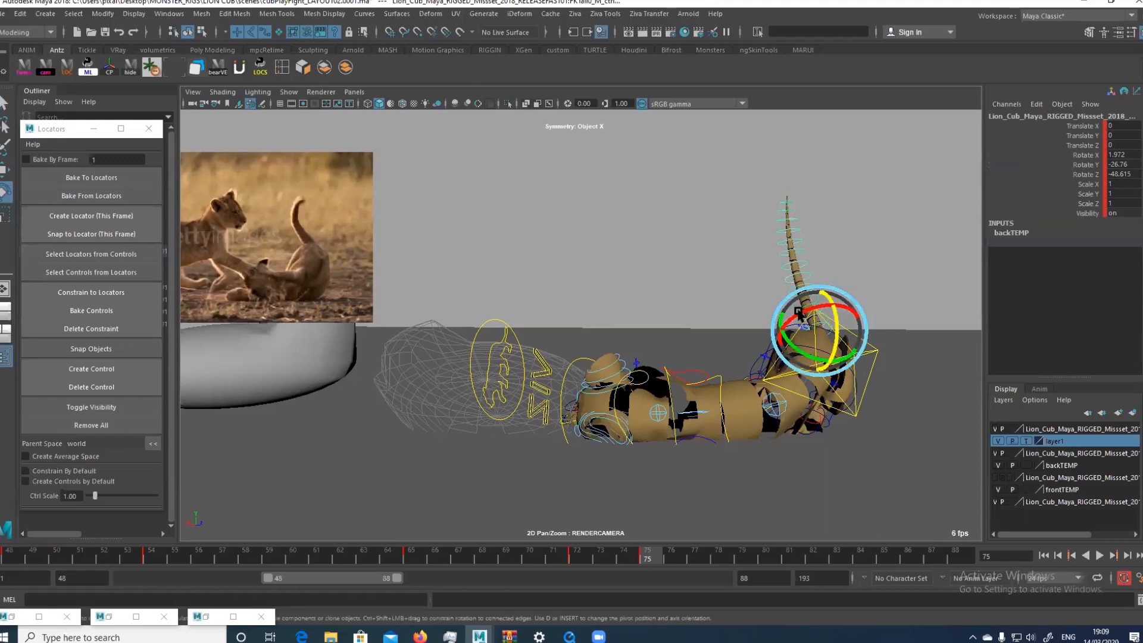
pyautogui.click(770, 224)
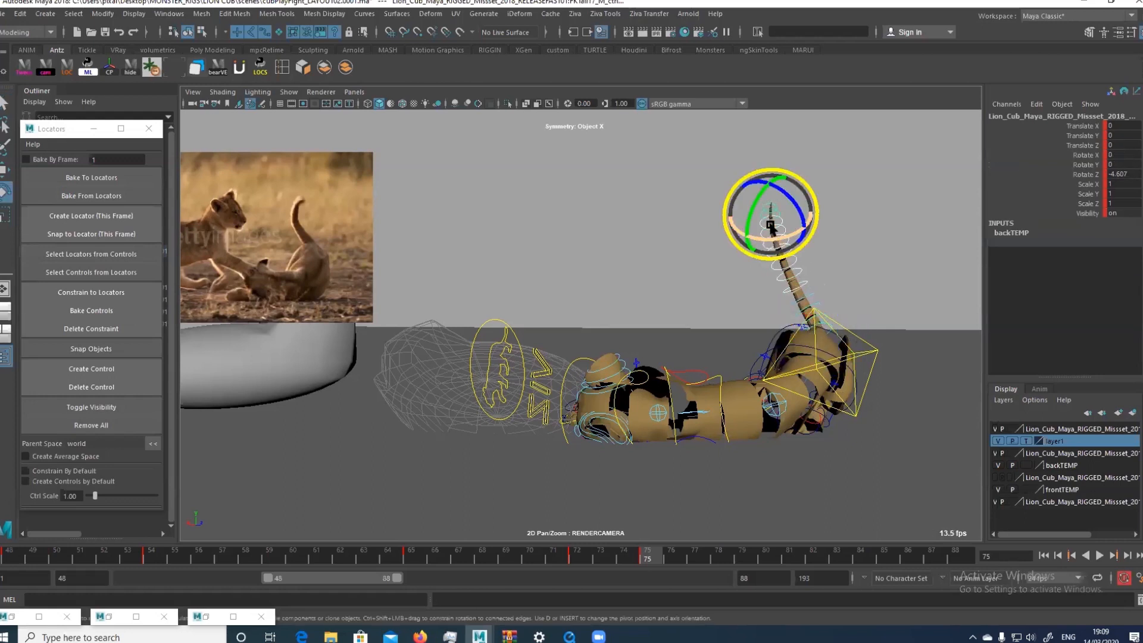
pyautogui.moveTo(770, 225); pyautogui.dragTo(788, 208)
pyautogui.press('q')
pyautogui.press('e')
pyautogui.moveTo(774, 303); pyautogui.dragTo(791, 275)
pyautogui.hotkey('alt', '1')
pyautogui.moveTo(632, 559); pyautogui.dragTo(647, 559)
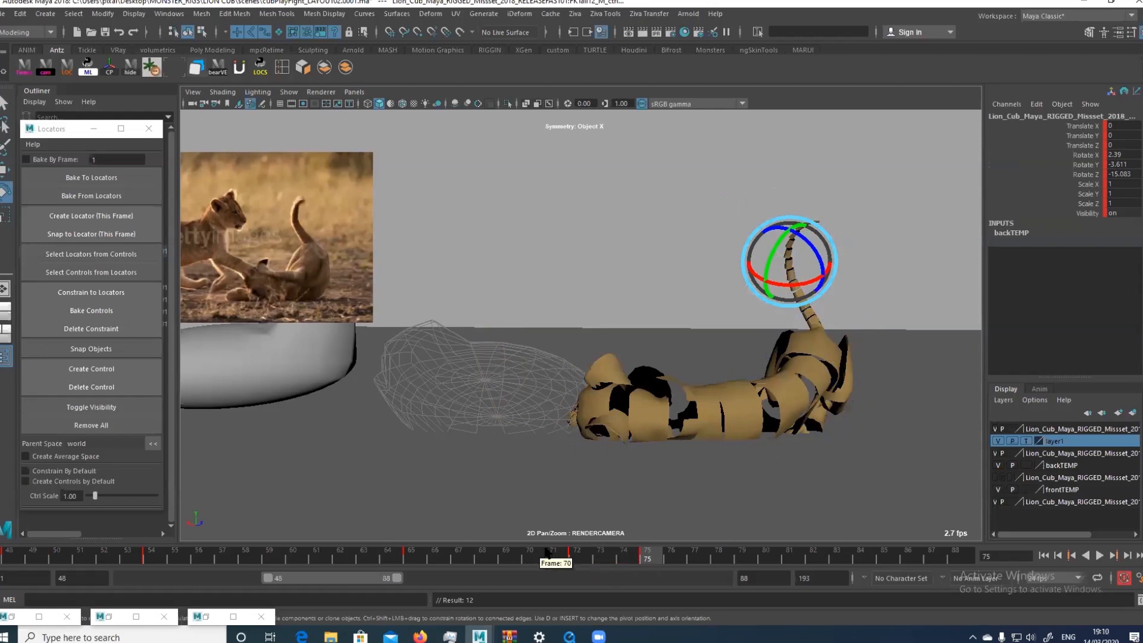
pyautogui.hotkey('alt', '1')
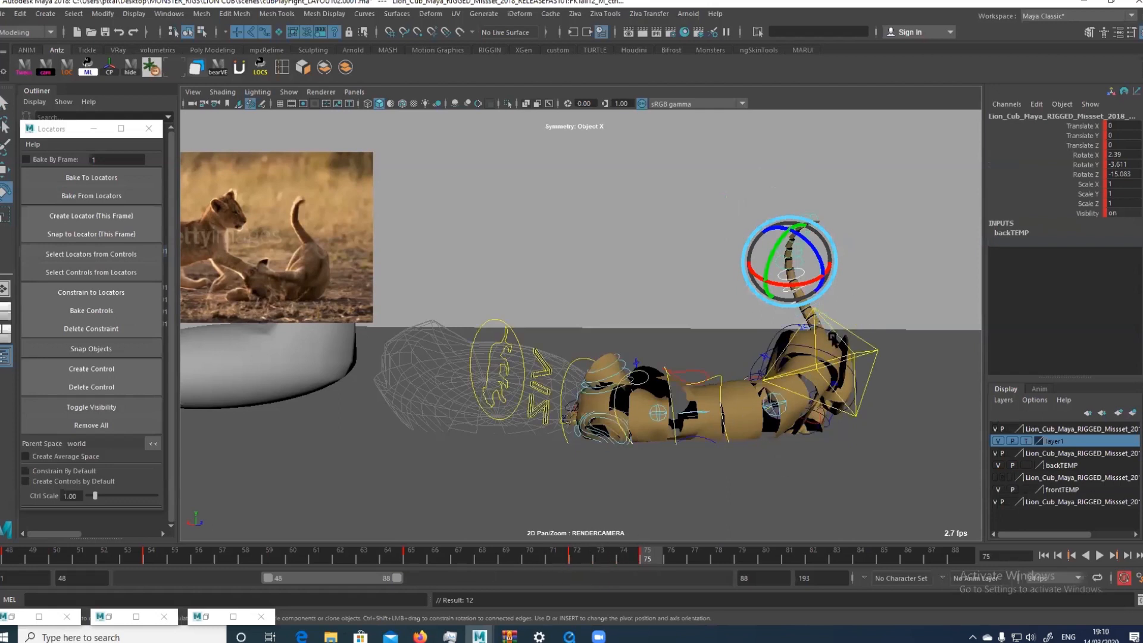
# Select all of the cub's rig controls and extend the visible time range to start at frame 31
pyautogui.moveTo(832, 337); pyautogui.dragTo(833, 372, button='right')
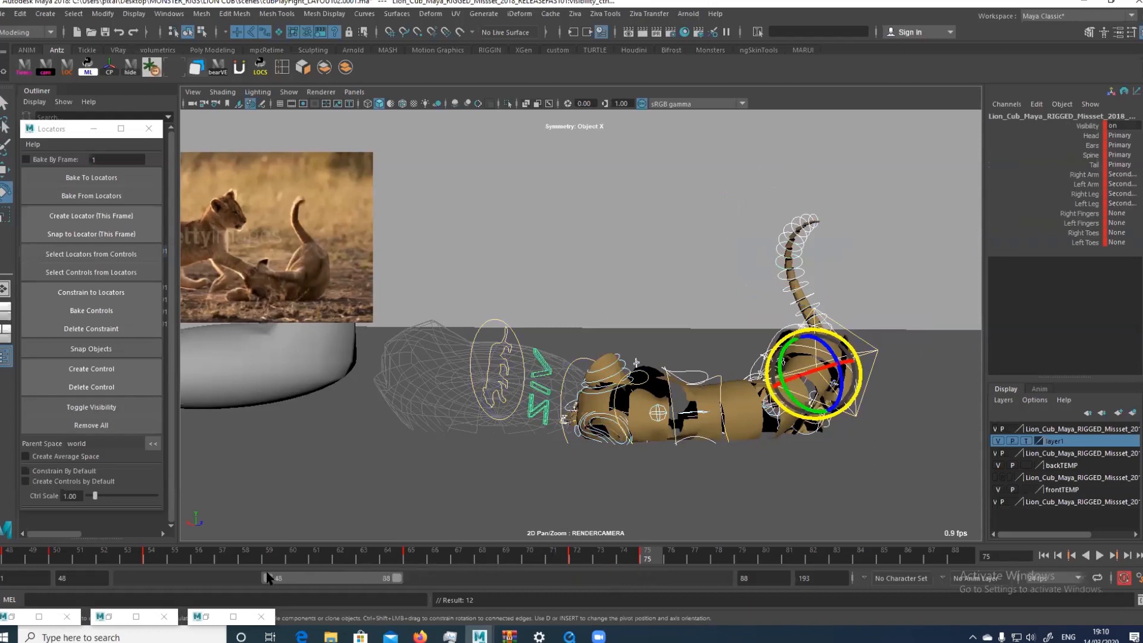
pyautogui.moveTo(268, 577); pyautogui.dragTo(215, 578)
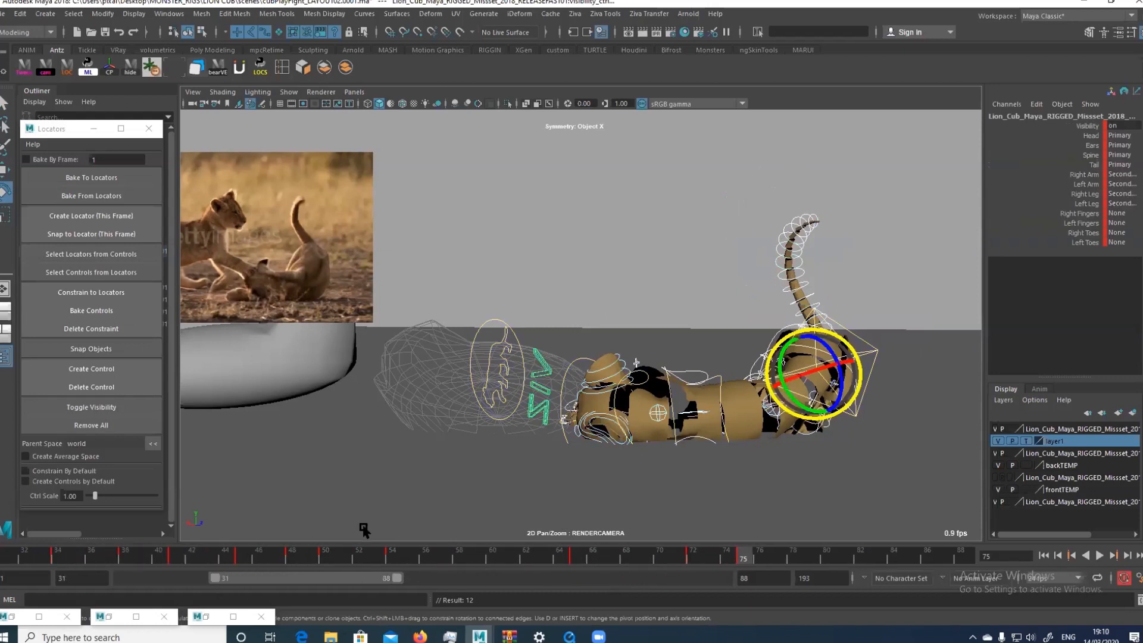
# Compare the cub's poses between frames 54 and 65 with the reference footage
pyautogui.moveTo(393, 560); pyautogui.dragTo(470, 565)
pyautogui.hotkey('alt', '.')
pyautogui.hotkey('alt', '.')
pyautogui.hotkey('alt', '.')
pyautogui.hotkey('alt', '.')
pyautogui.hotkey('alt', '.')
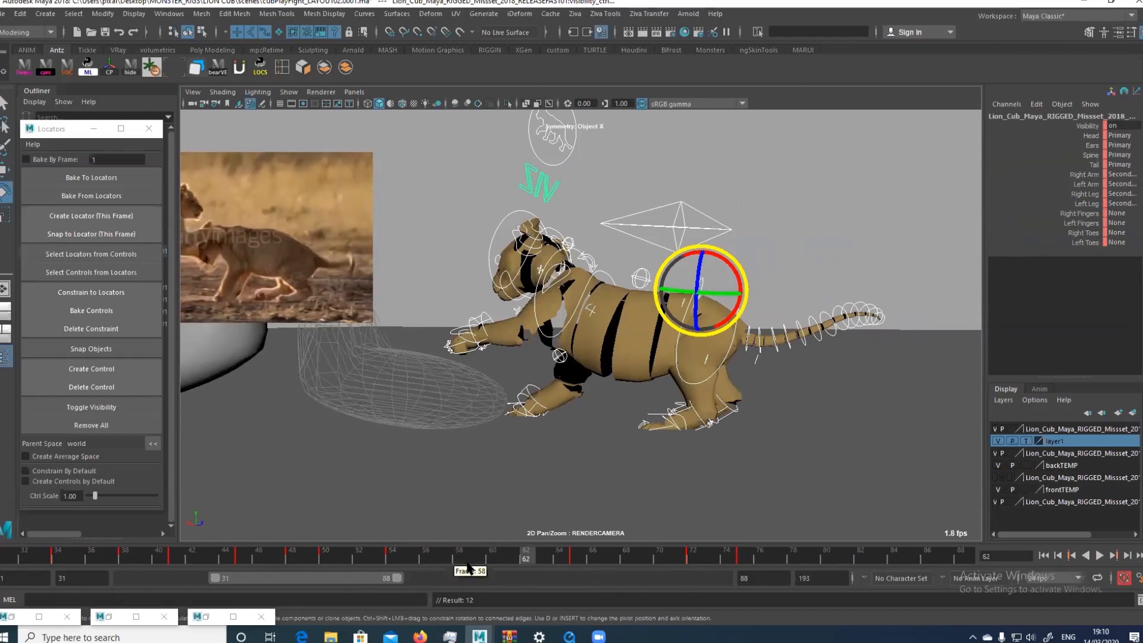
pyautogui.hotkey('alt', '.')
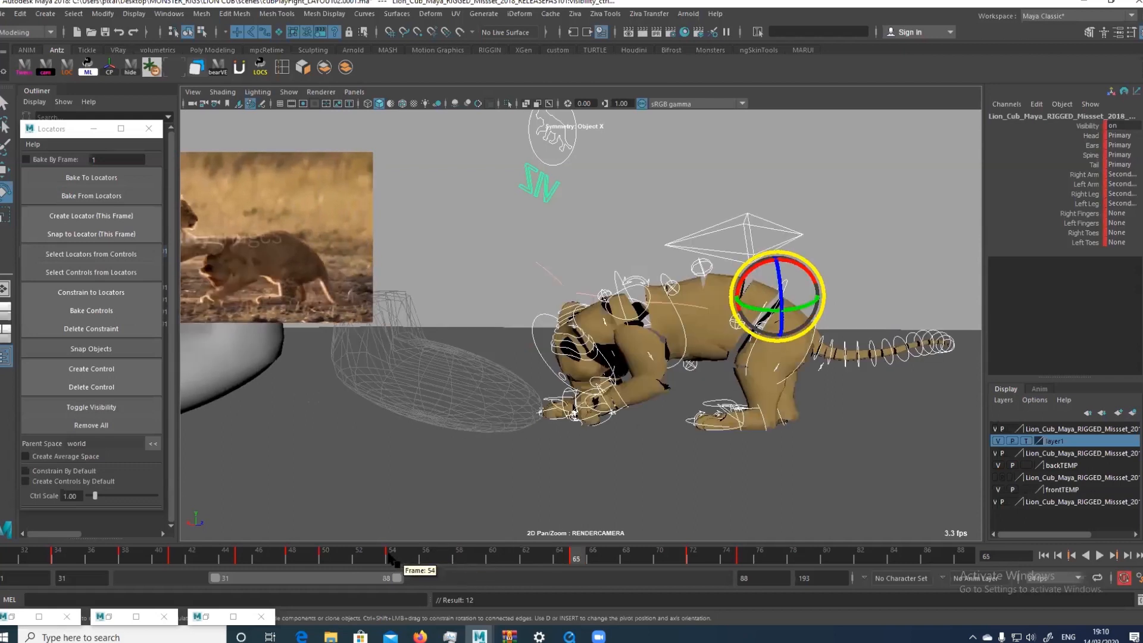
pyautogui.click(393, 557)
pyautogui.click(476, 557)
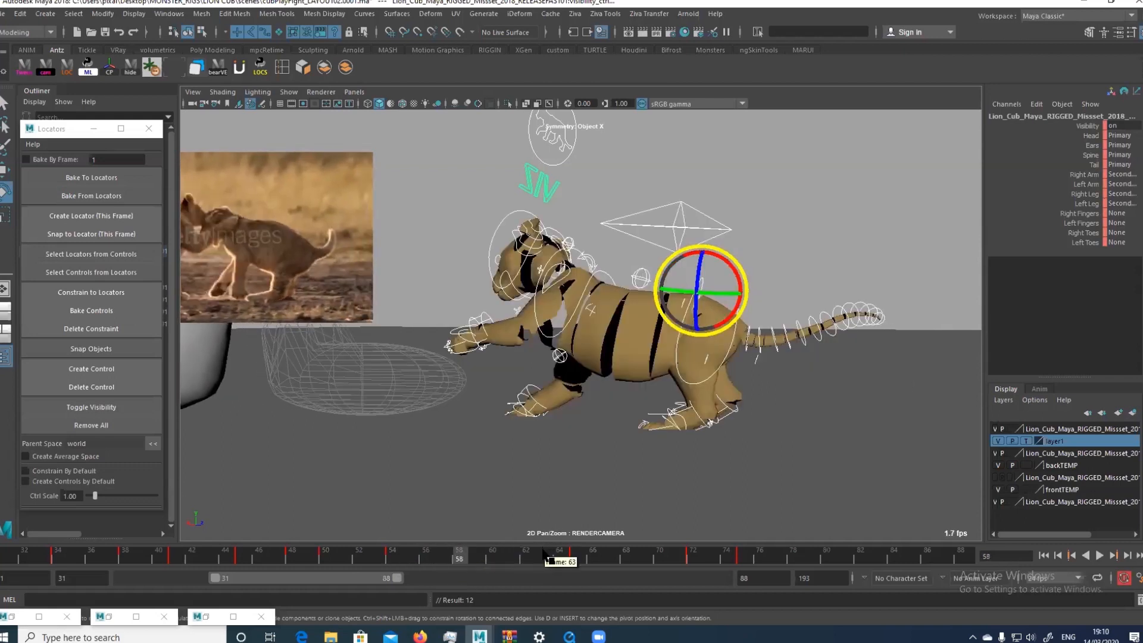
# Key all of the cub's controls at frame 58 and play back the timing around that frame
pyautogui.moveTo(393, 561); pyautogui.dragTo(455, 563)
pyautogui.click(682, 382)
pyautogui.click(616, 384)
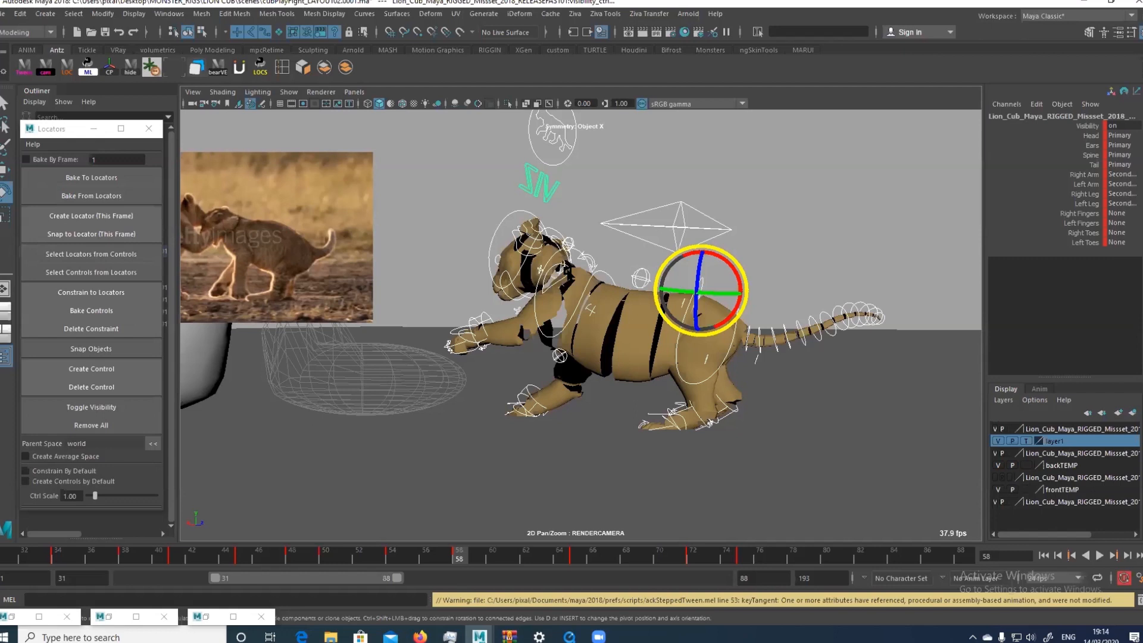
pyautogui.moveTo(416, 552); pyautogui.dragTo(459, 550)
pyautogui.hotkey('alt', 'v')
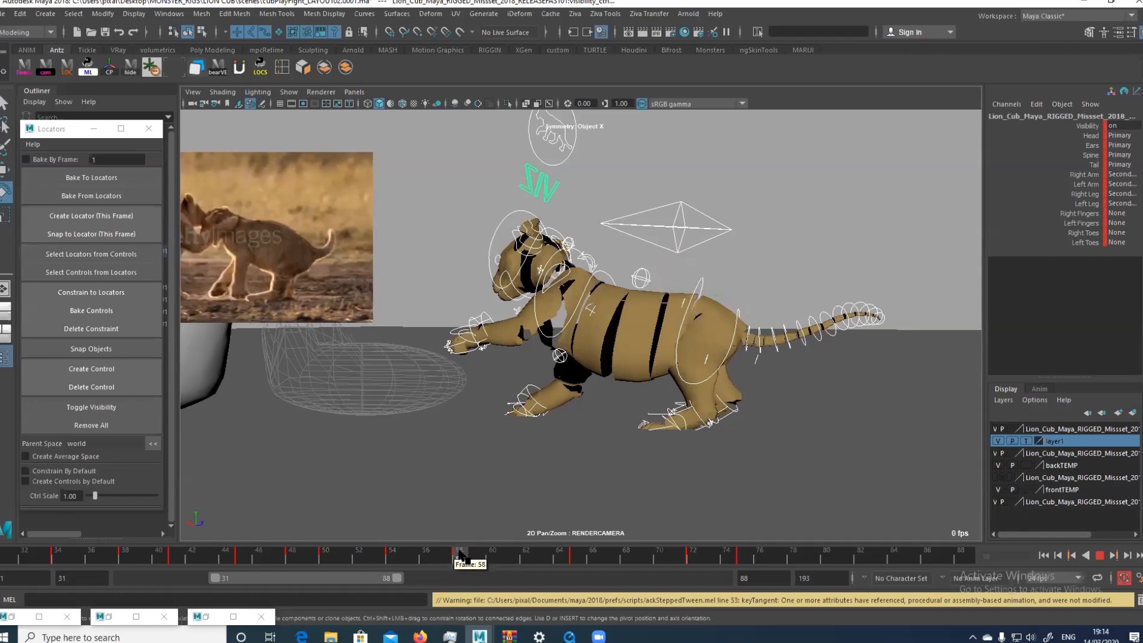
pyautogui.click(457, 553)
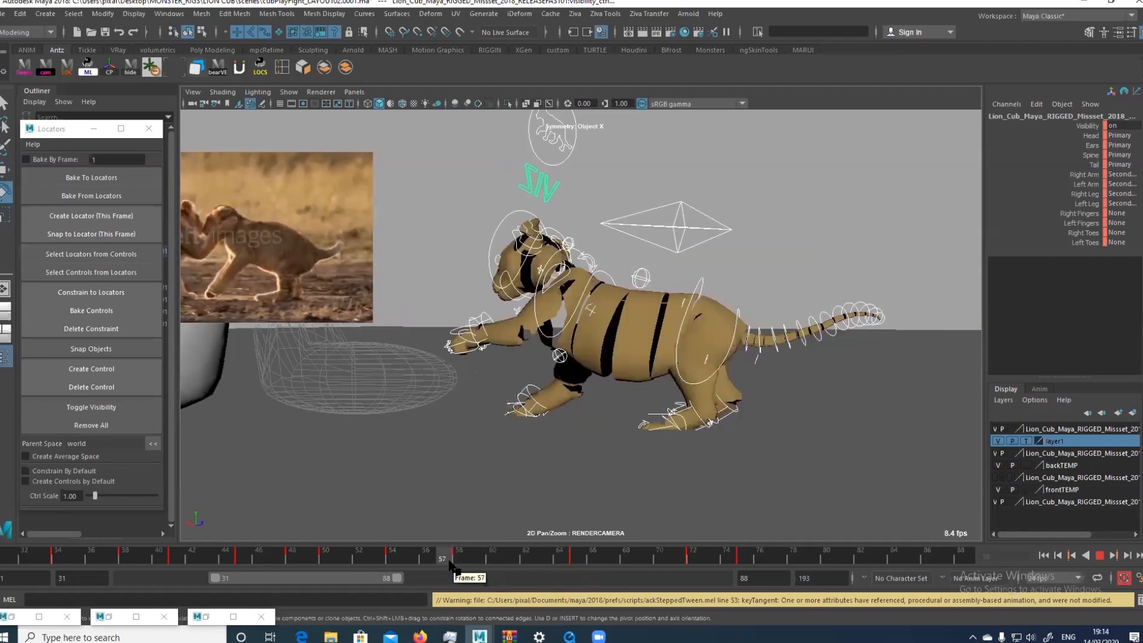
# Try deleting the key at frame 58, and undo the deletion
pyautogui.moveTo(418, 551); pyautogui.dragTo(457, 549)
pyautogui.rightClick(457, 553)
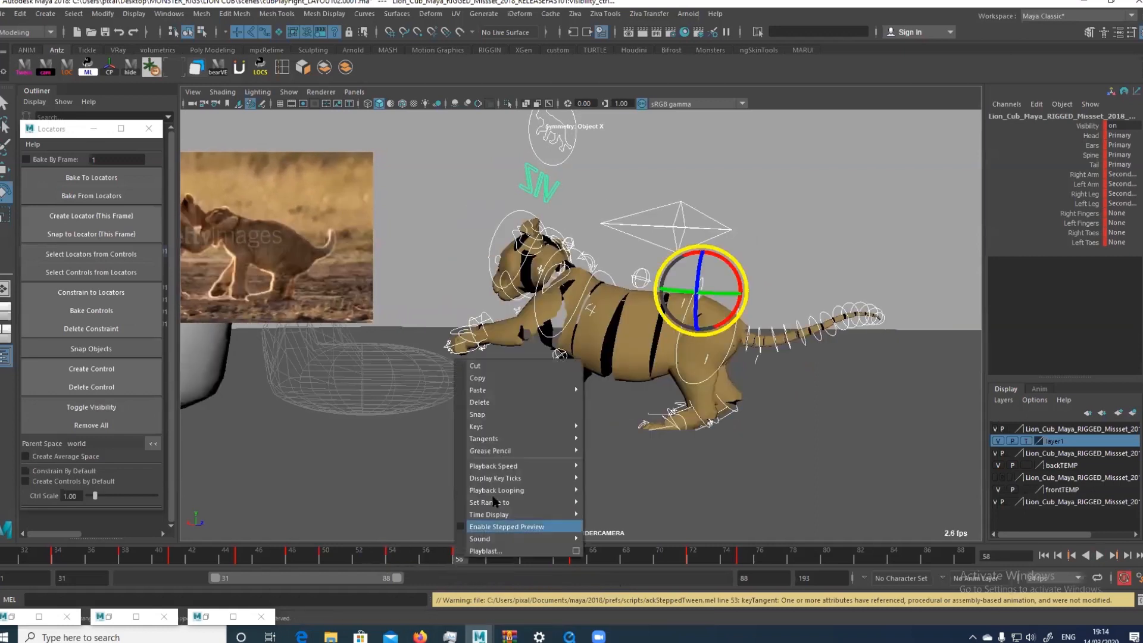
pyautogui.click(512, 405)
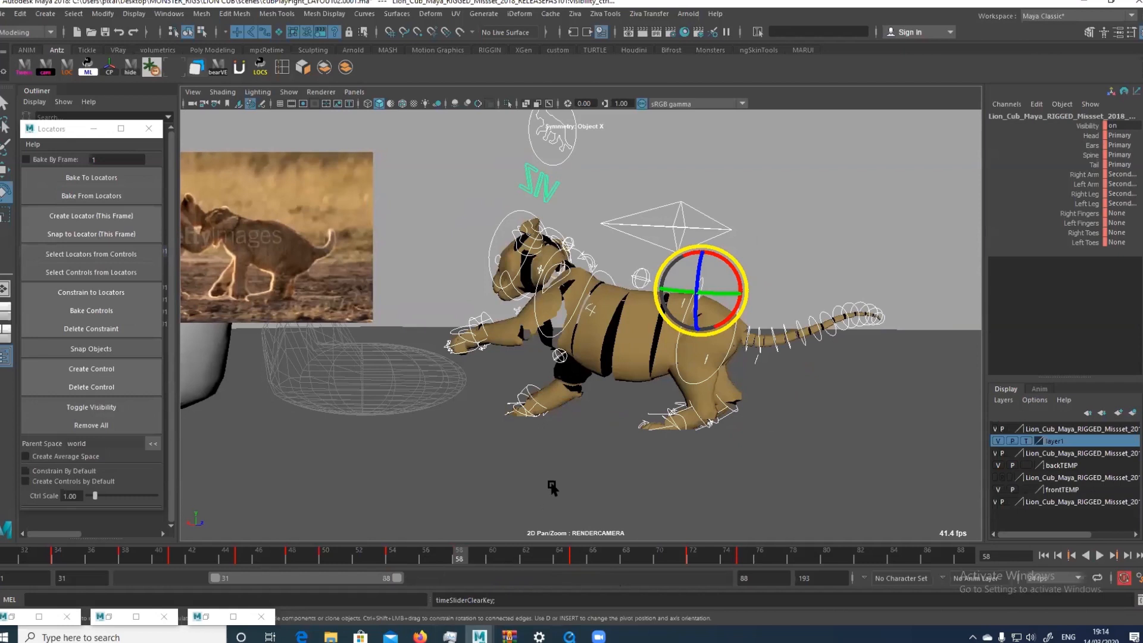
pyautogui.hotkey('ctrl', 'z')
# Delete the key at frame 58 for all of the cub's selected controls
pyautogui.moveTo(316, 551); pyautogui.dragTo(458, 556)
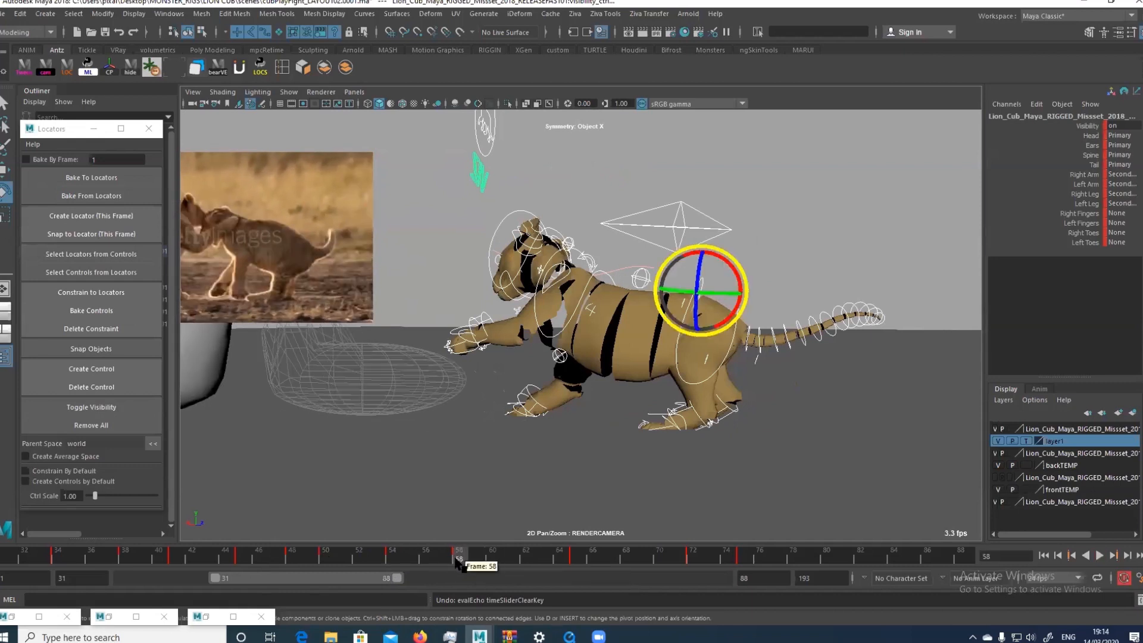
pyautogui.rightClick(459, 558)
pyautogui.click(510, 404)
pyautogui.click(391, 556)
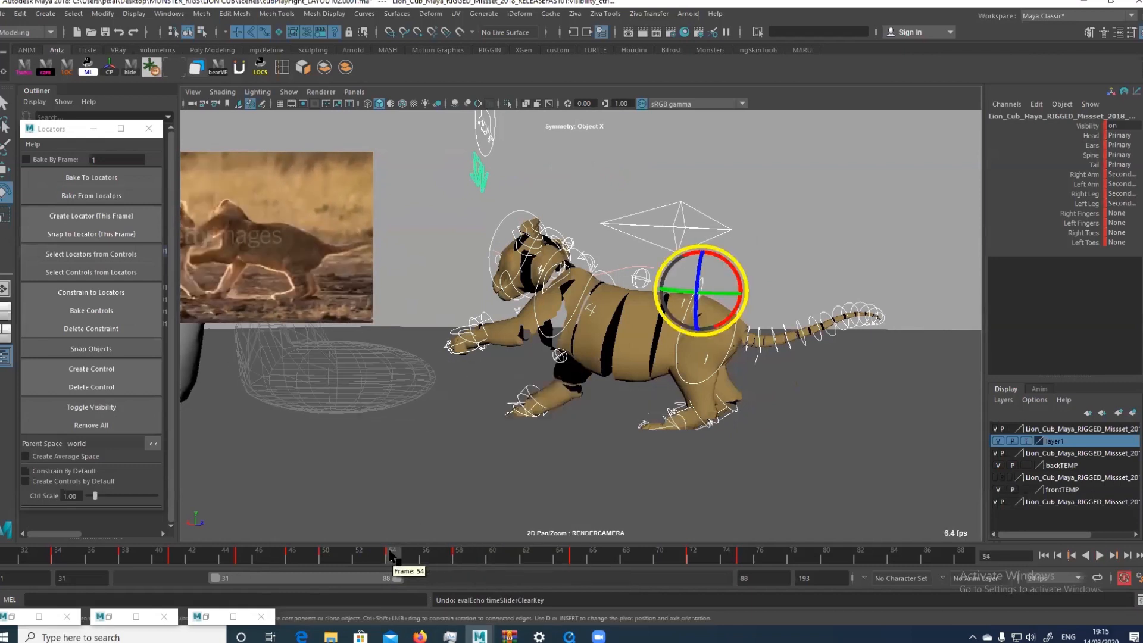
pyautogui.click(458, 559)
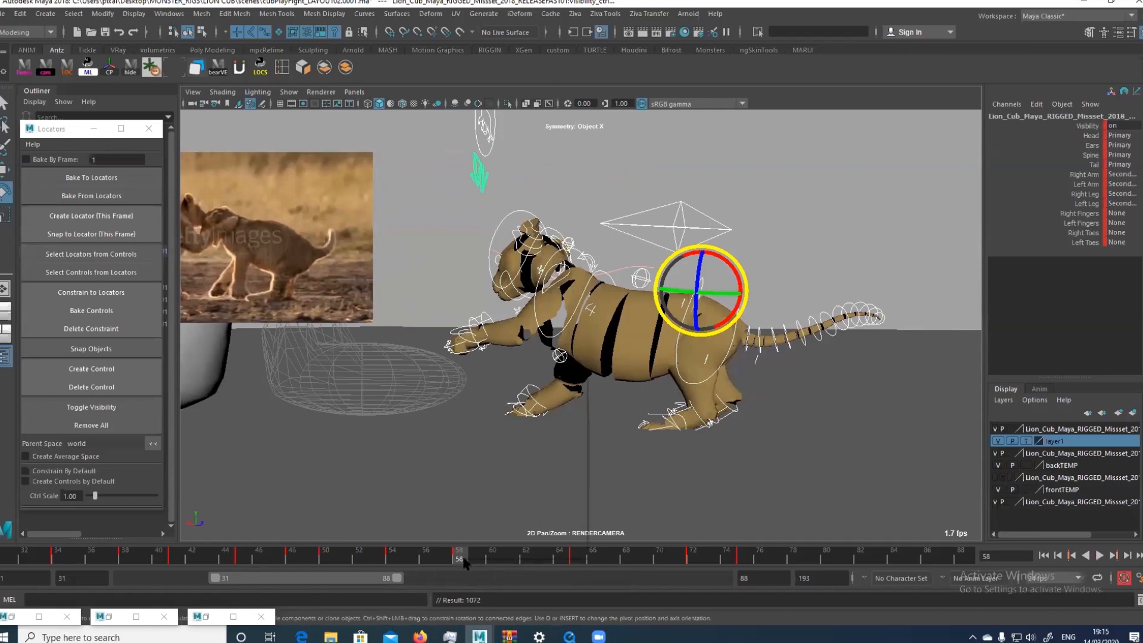
pyautogui.rightClick(462, 560)
pyautogui.click(529, 402)
# Mark the keyed poses at frames 54 and 65 with yellow timeline ticks and return to frame 54
pyautogui.click(390, 558)
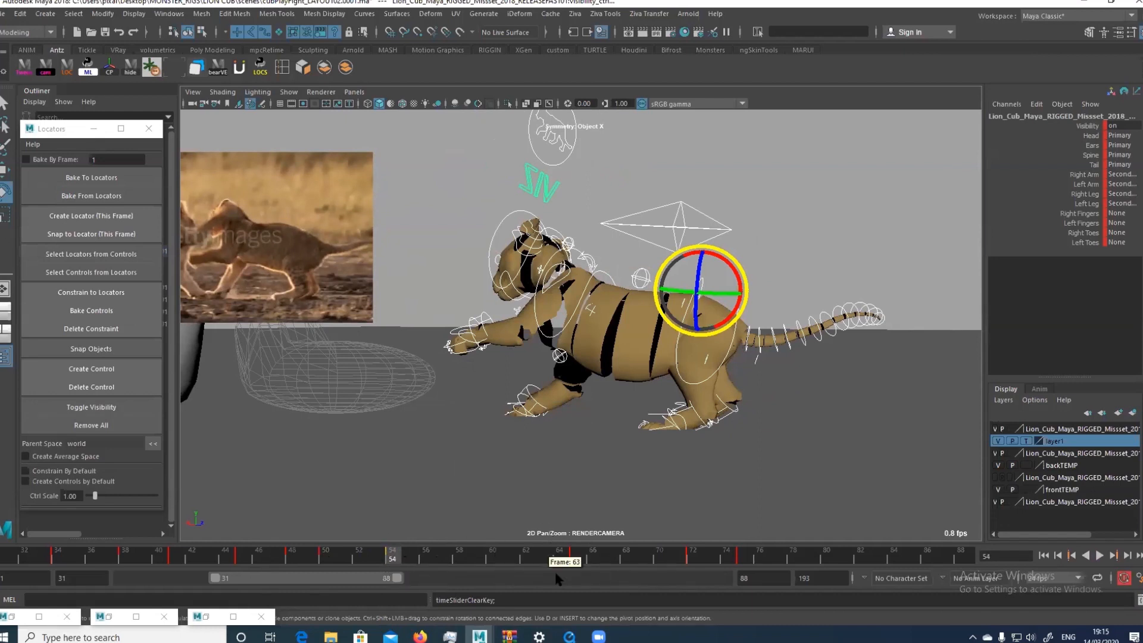
pyautogui.click(576, 554)
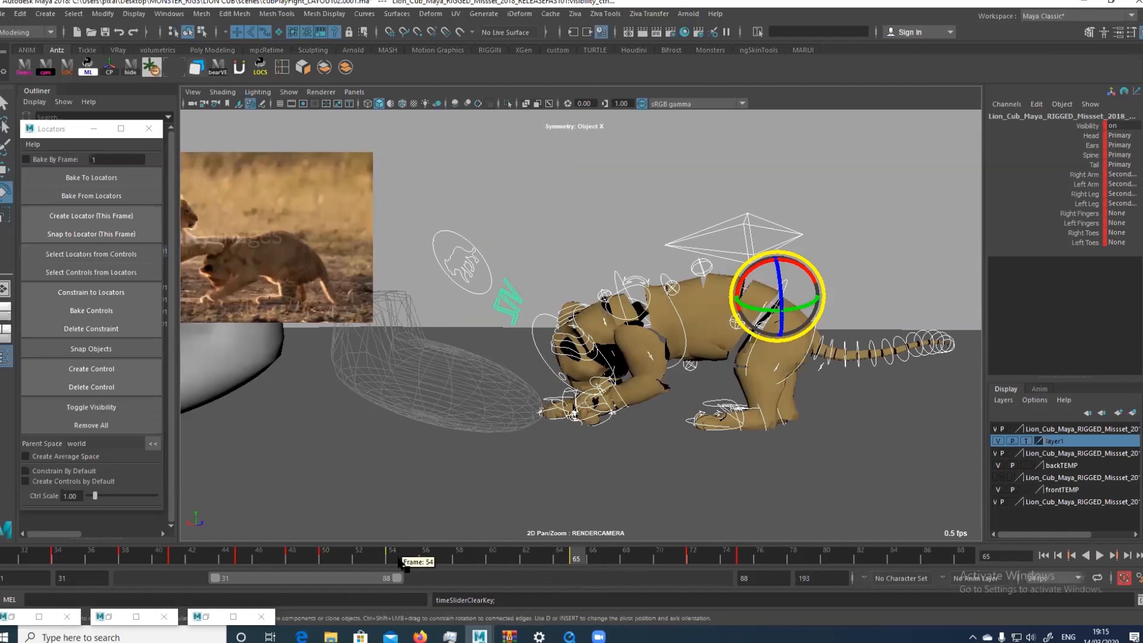
pyautogui.moveTo(393, 556)
pyautogui.mouseDown()
pyautogui.moveTo(449, 557)
pyautogui.moveTo(392, 558)
pyautogui.mouseUp()
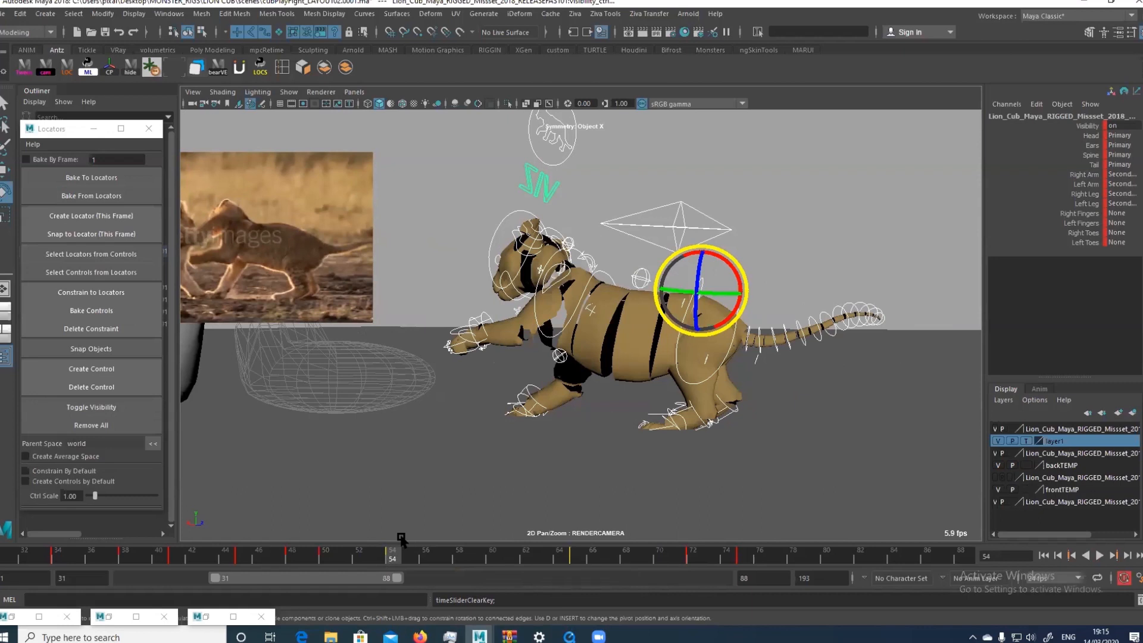
# Play back from frame 54, go to frame 59 and create a stepped tween pose for all of the cub's controls
pyautogui.hotkey('alt', 'v')
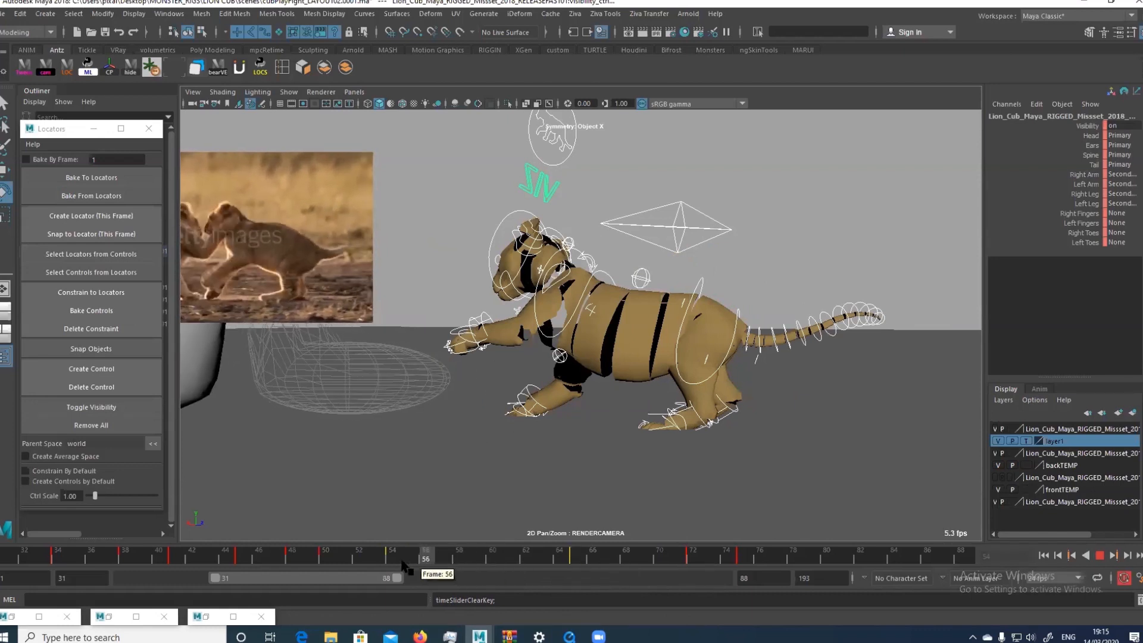
pyautogui.moveTo(466, 567)
pyautogui.mouseDown()
pyautogui.moveTo(507, 566)
pyautogui.moveTo(454, 562)
pyautogui.moveTo(539, 564)
pyautogui.moveTo(461, 571)
pyautogui.moveTo(483, 570)
pyautogui.mouseUp()
pyautogui.moveTo(647, 382); pyautogui.dragTo(609, 397)
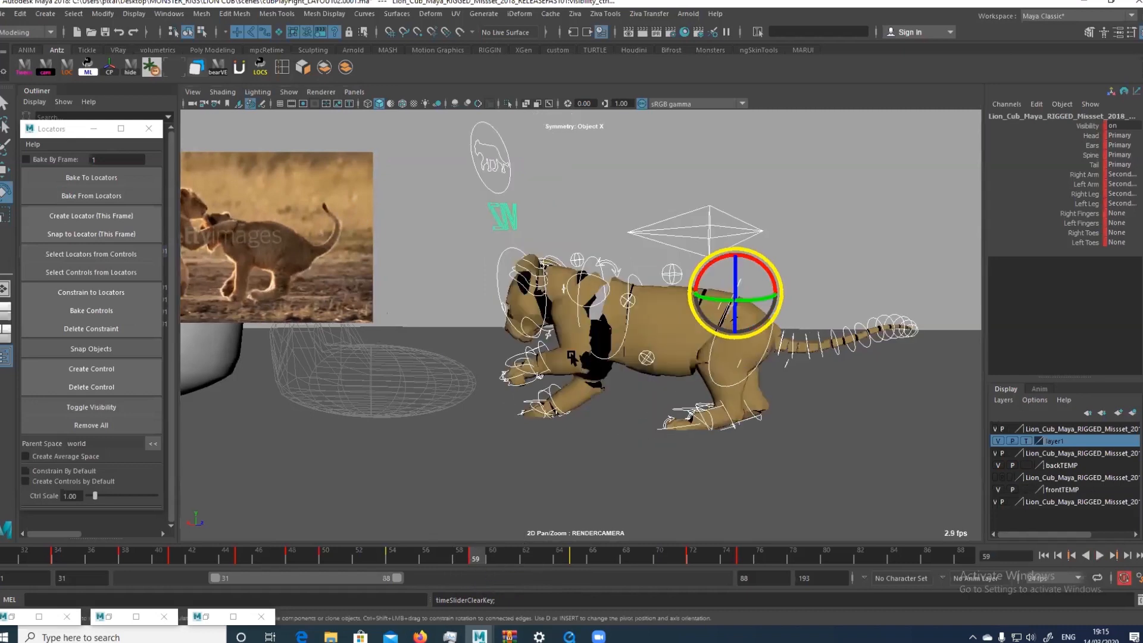
# Check frame 59 against frame 65, and lower and rotate the left hand control at frame 59 to plant the paw on the ground
pyautogui.click(512, 397)
pyautogui.moveTo(478, 563)
pyautogui.mouseDown()
pyautogui.moveTo(581, 560)
pyautogui.moveTo(472, 563)
pyautogui.mouseUp()
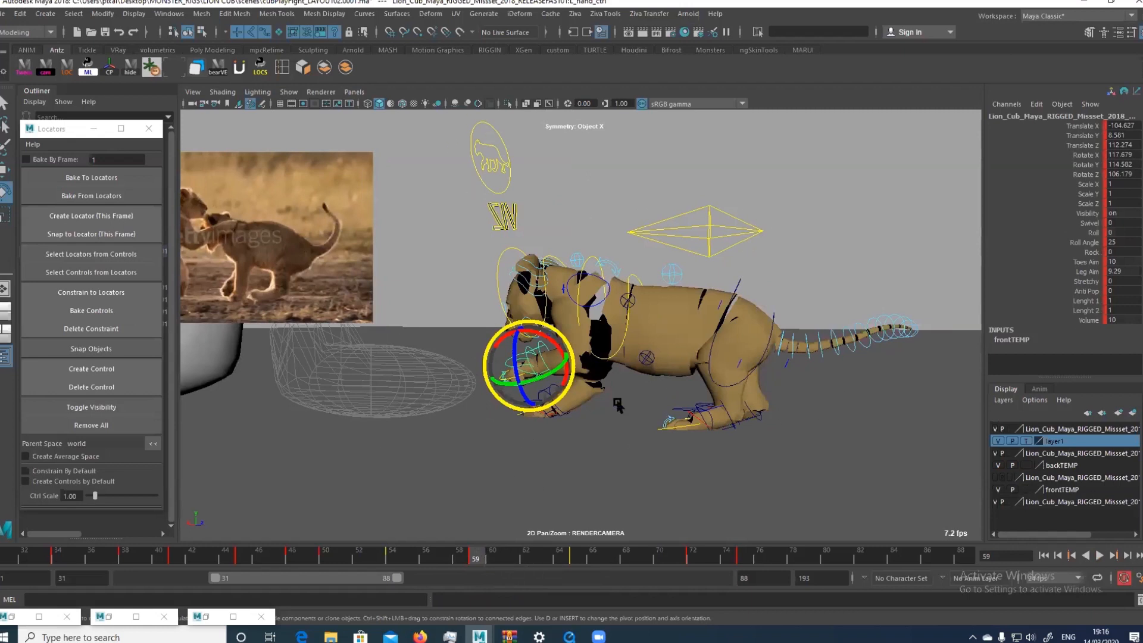
pyautogui.click(576, 561)
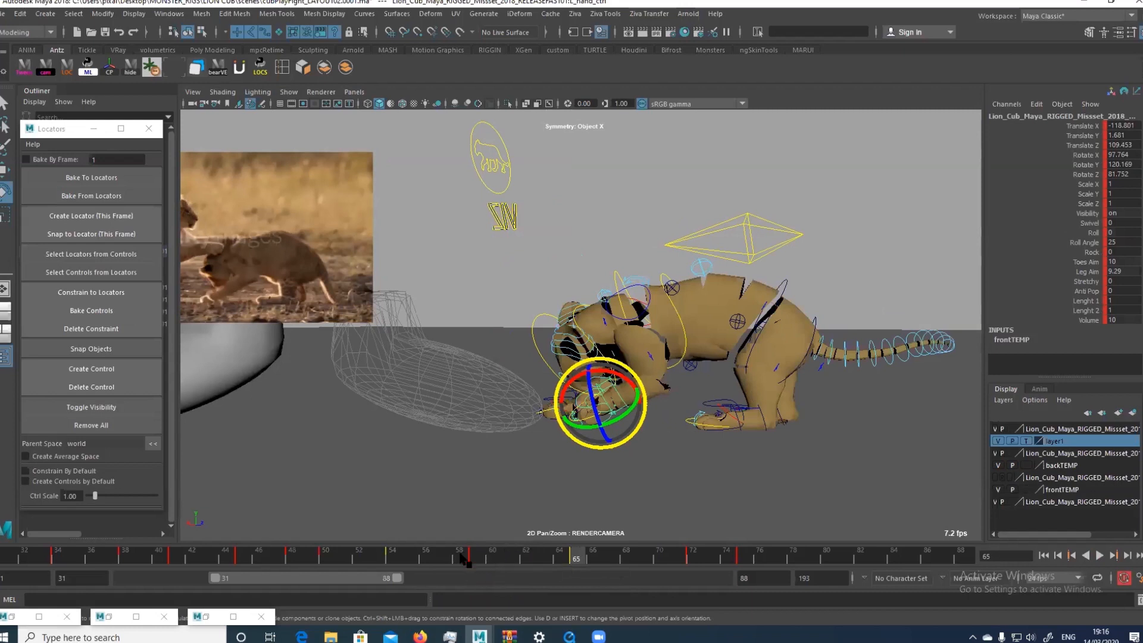
pyautogui.click(486, 560)
pyautogui.hotkey('alt', 'v')
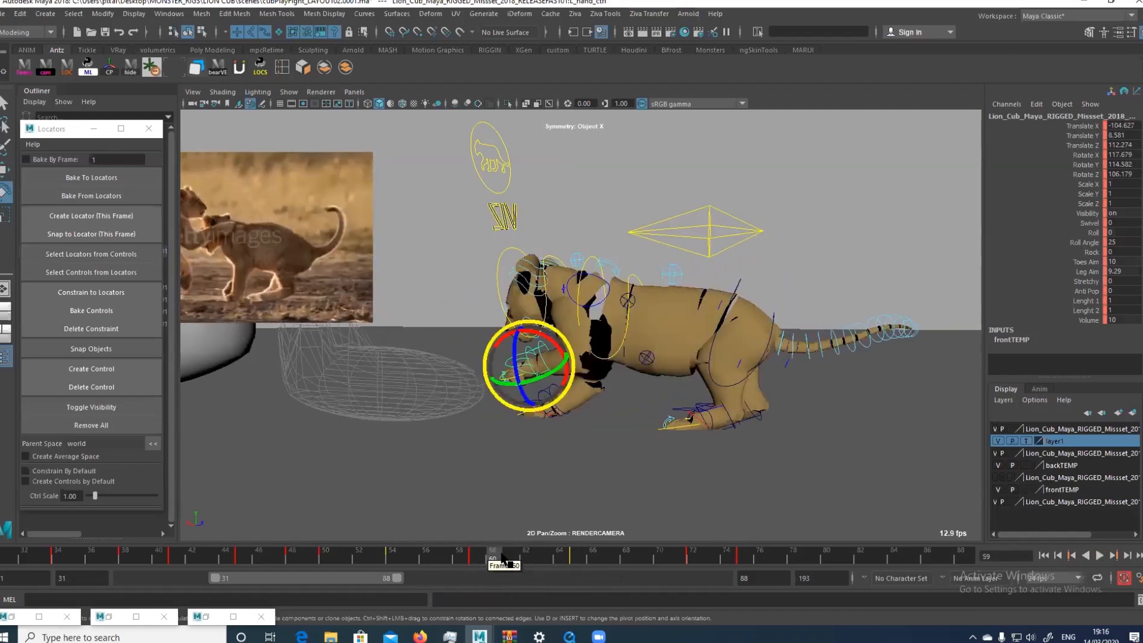
pyautogui.click(475, 560)
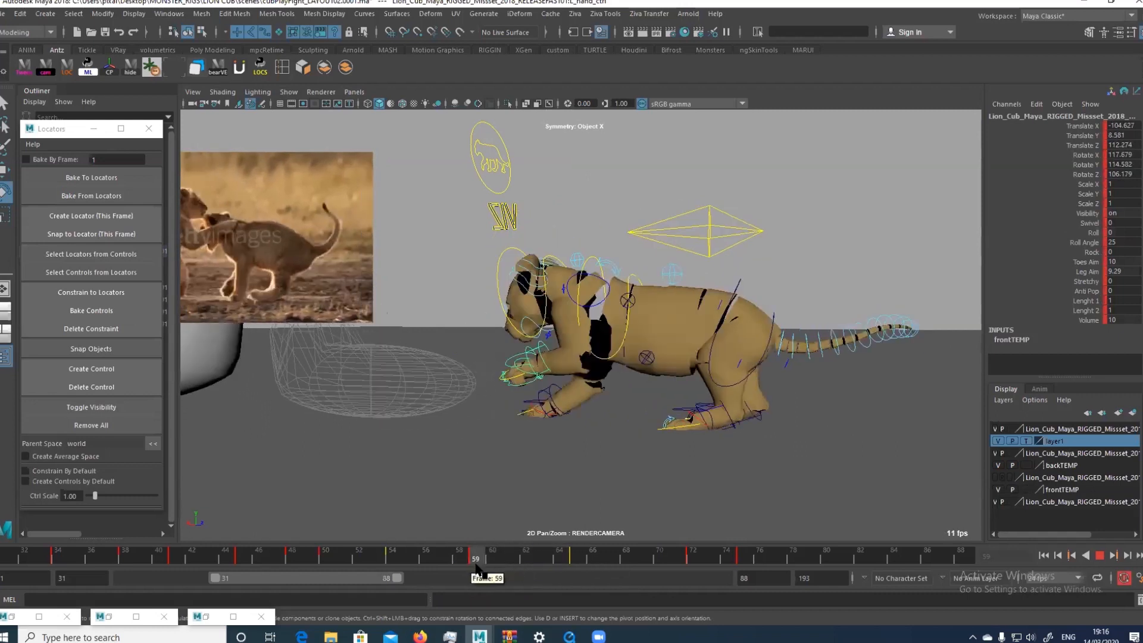
pyautogui.press('w')
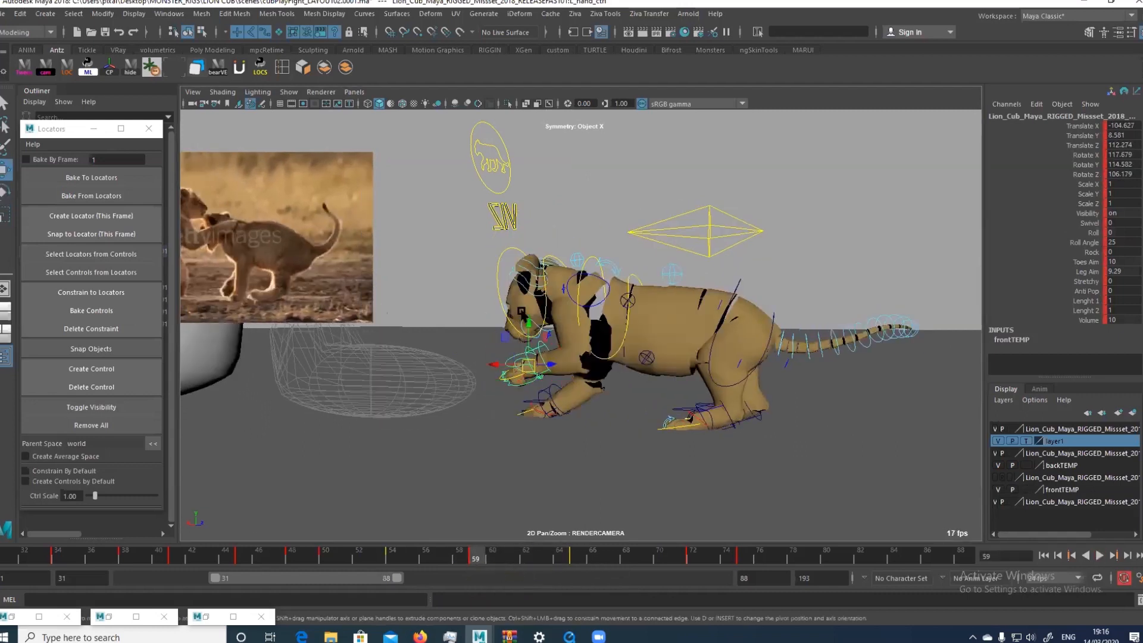
pyautogui.moveTo(521, 321); pyautogui.dragTo(528, 370)
pyautogui.press('e')
pyautogui.press('w')
pyautogui.moveTo(493, 413); pyautogui.dragTo(518, 421)
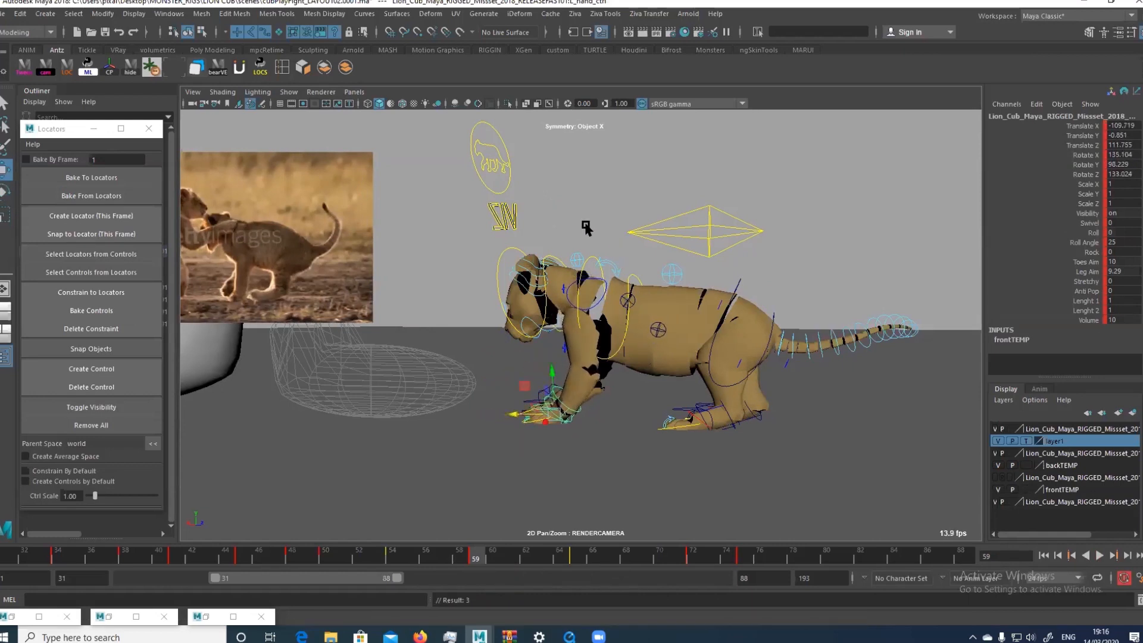
# Rotate the chest control at frame 59, and rotate and lower the left scapula control to match the planted paw
pyautogui.click(596, 251)
pyautogui.press('e')
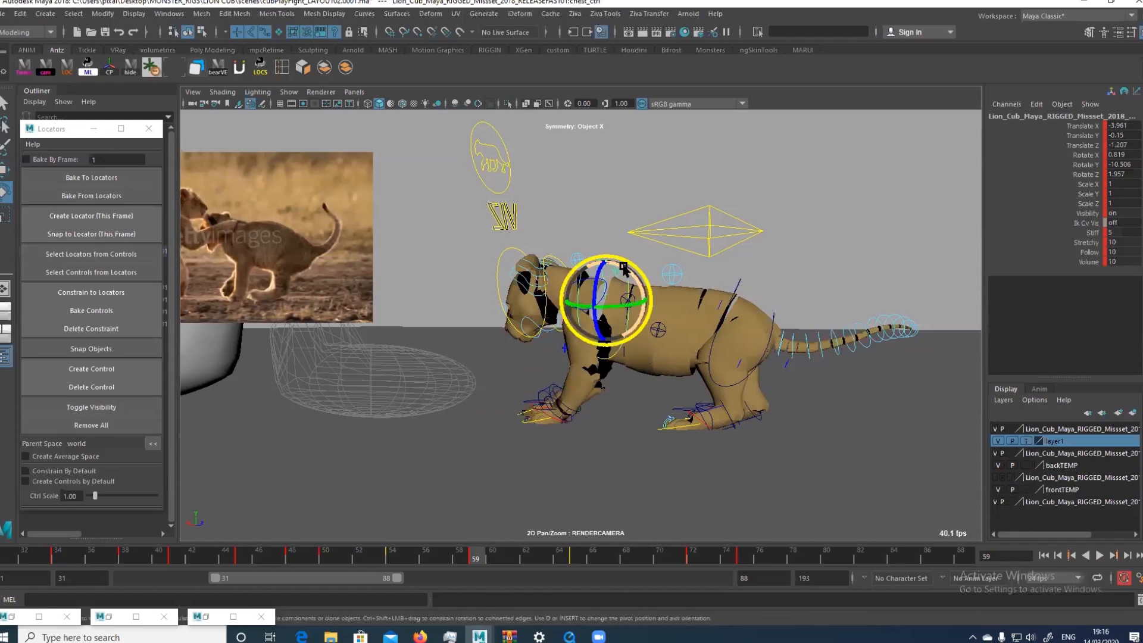
pyautogui.moveTo(597, 274); pyautogui.dragTo(597, 279)
pyautogui.click(600, 303)
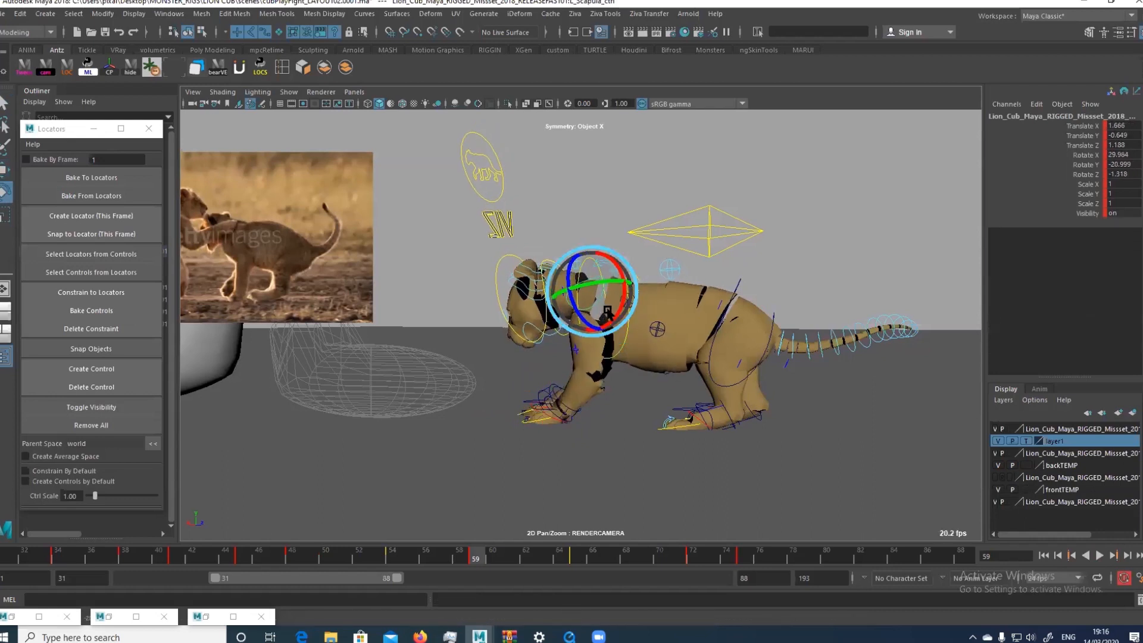
pyautogui.moveTo(602, 308); pyautogui.dragTo(607, 306)
pyautogui.press('w')
pyautogui.moveTo(584, 253); pyautogui.dragTo(576, 260, button='middle')
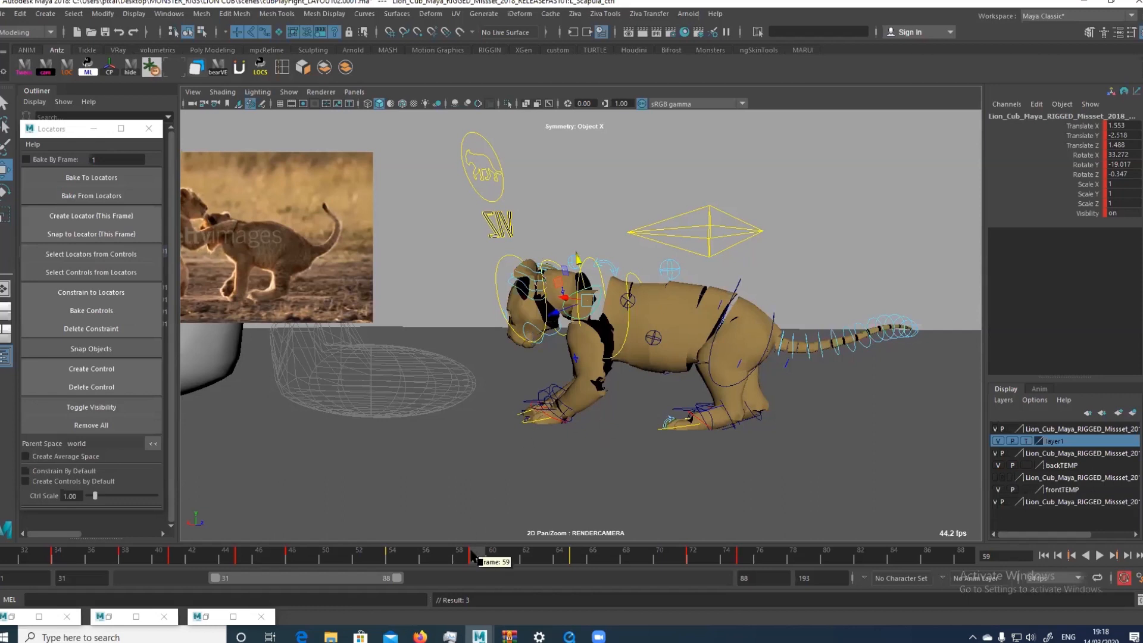
# Play back and scrub the motion around frame 59 to check the adjusted front leg, and return to frame 59
pyautogui.hotkey('alt', 'v')
pyautogui.moveTo(508, 559); pyautogui.dragTo(463, 560)
pyautogui.hotkey('alt', 'v')
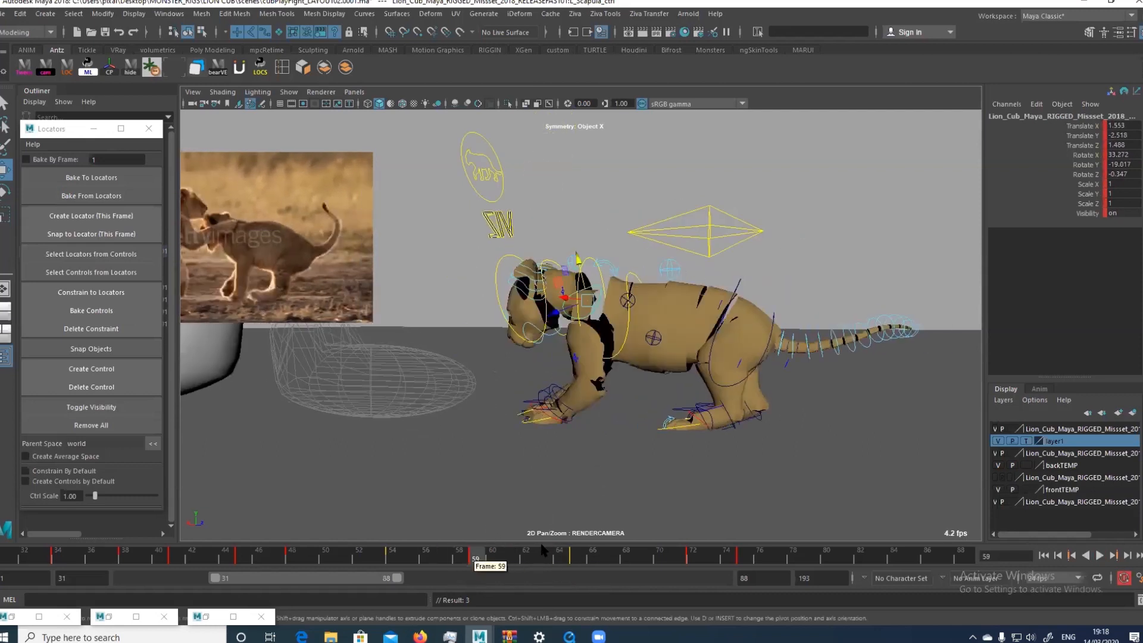
pyautogui.moveTo(484, 562)
pyautogui.mouseDown()
pyautogui.moveTo(465, 561)
pyautogui.moveTo(481, 562)
pyautogui.mouseUp()
pyautogui.click(651, 339)
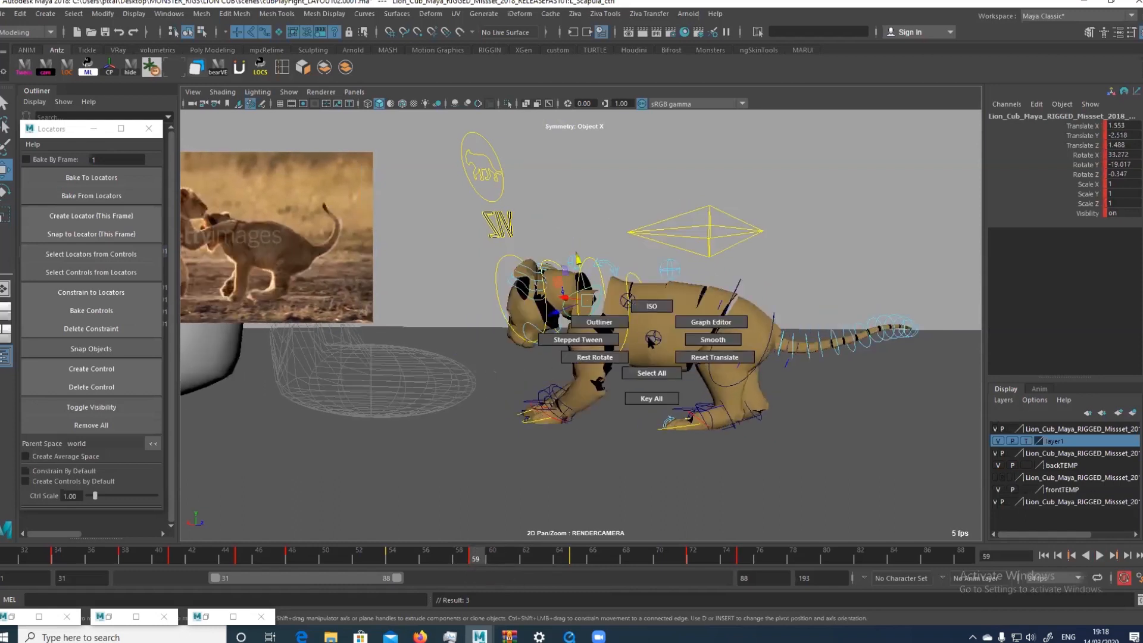
pyautogui.click(651, 372)
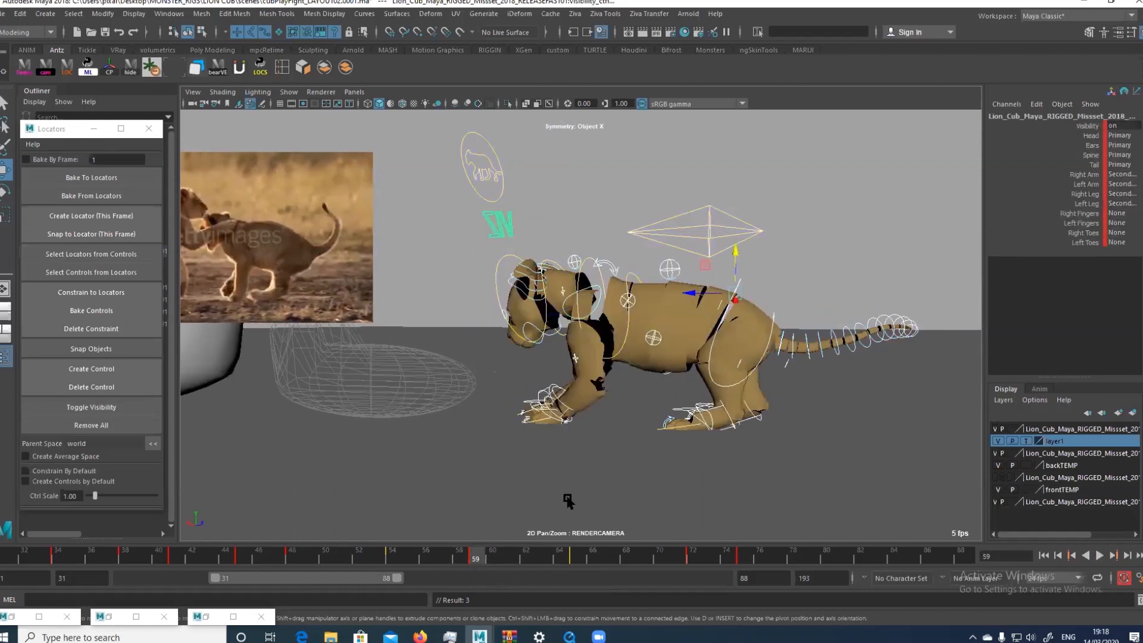
pyautogui.click(650, 397)
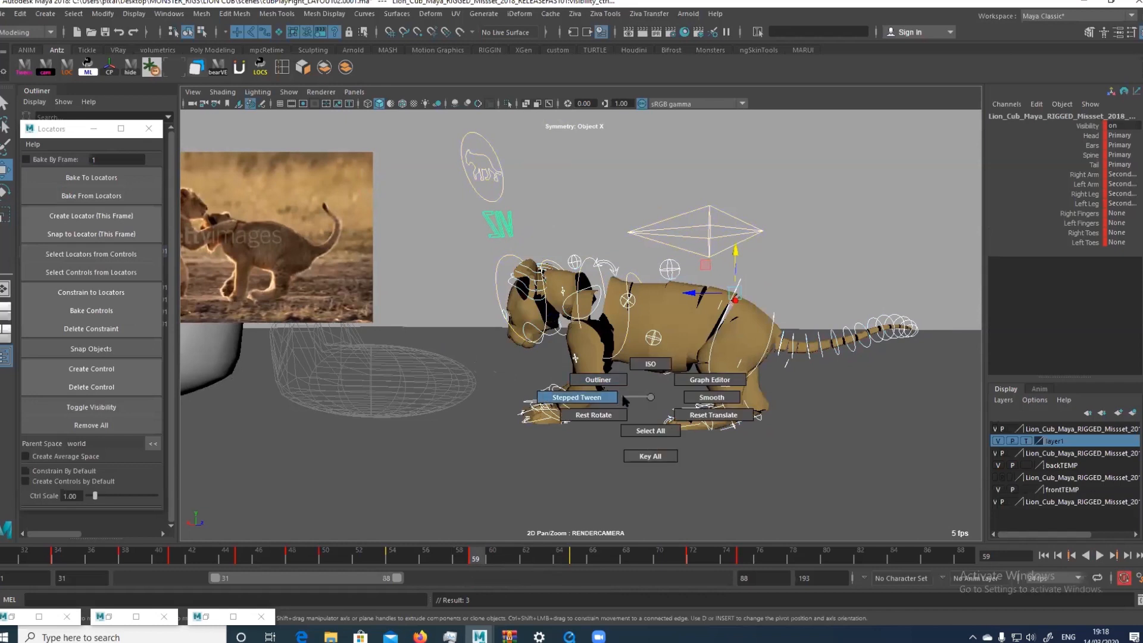
pyautogui.moveTo(622, 396); pyautogui.dragTo(651, 395)
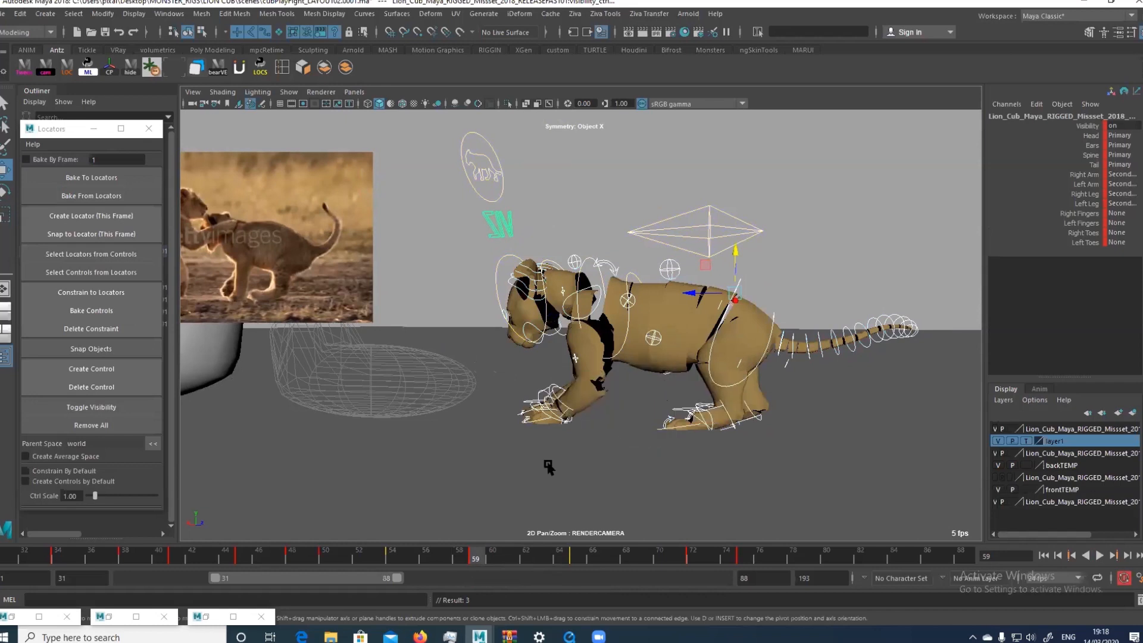
# Shift the left hand control slightly back towards the body at frame 59
pyautogui.click(556, 429)
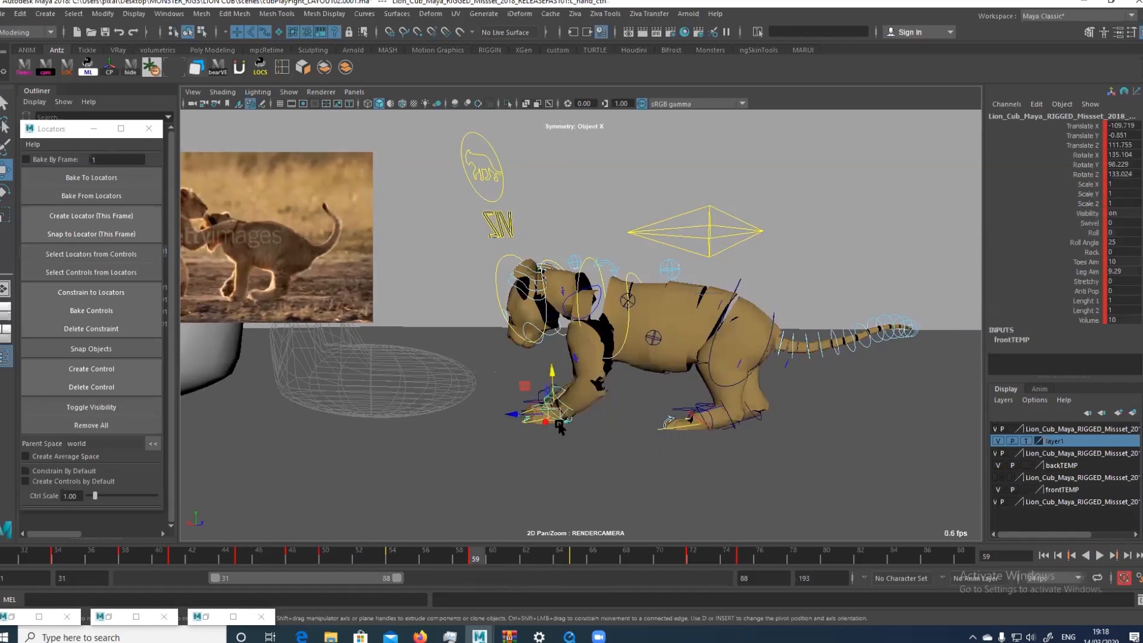
pyautogui.click(471, 555)
pyautogui.moveTo(472, 555); pyautogui.dragTo(479, 557)
pyautogui.moveTo(516, 416); pyautogui.dragTo(553, 428)
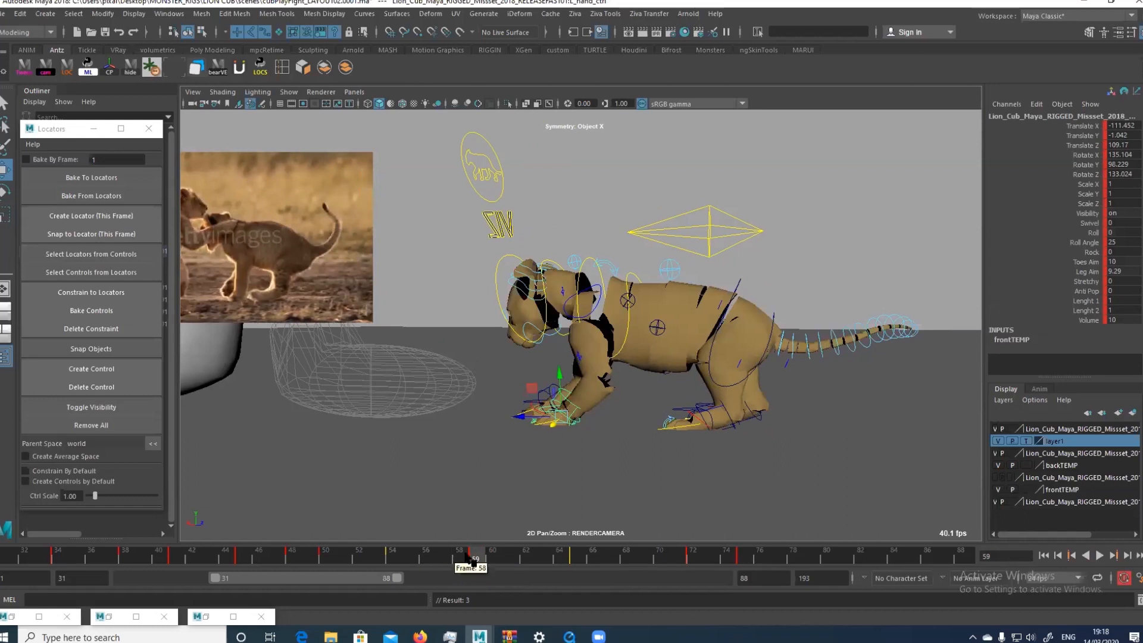
# Step back and forth between the neighbouring keys and frame 59 to compare the cub's poses with the reference footage
pyautogui.press(',')
pyautogui.press('.')
pyautogui.press('.')
pyautogui.press(',')
pyautogui.press(',')
pyautogui.press('.')
pyautogui.press('.')
pyautogui.press(',')
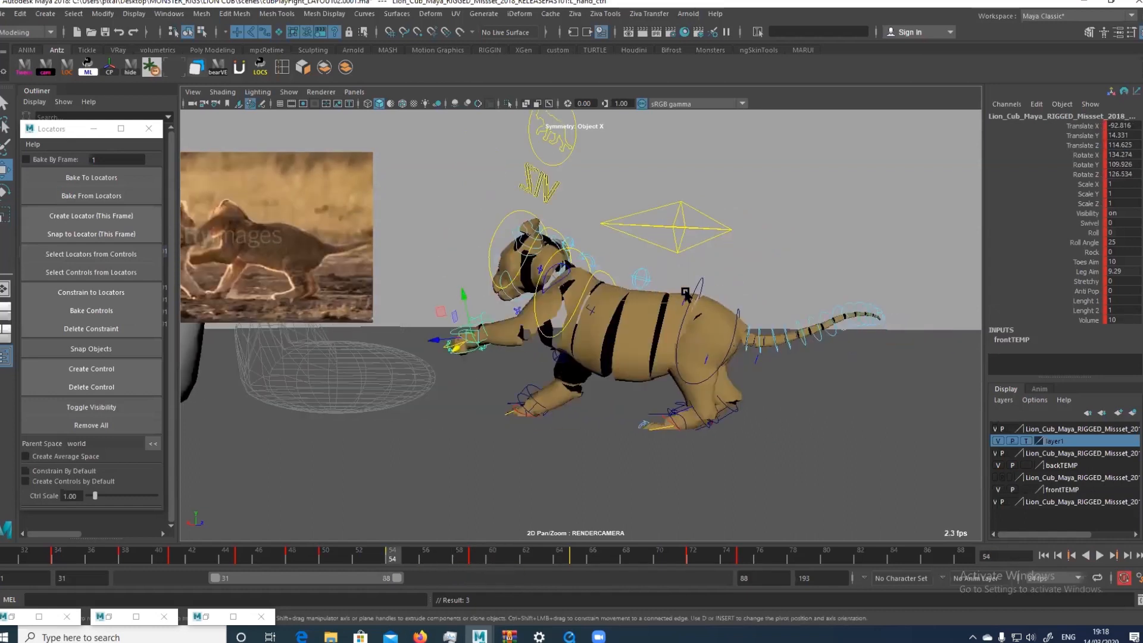
pyautogui.press('.')
pyautogui.press(',')
pyautogui.press('.')
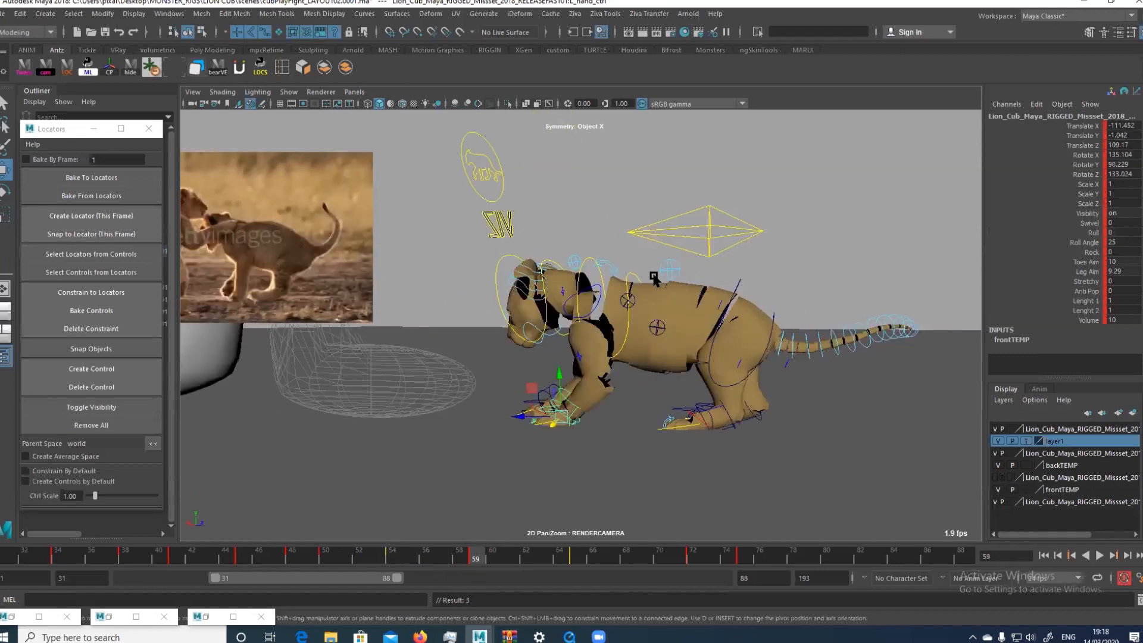
# Raise the mid-spine and chest controls slightly at frame 59 and play back the result
pyautogui.click(660, 275)
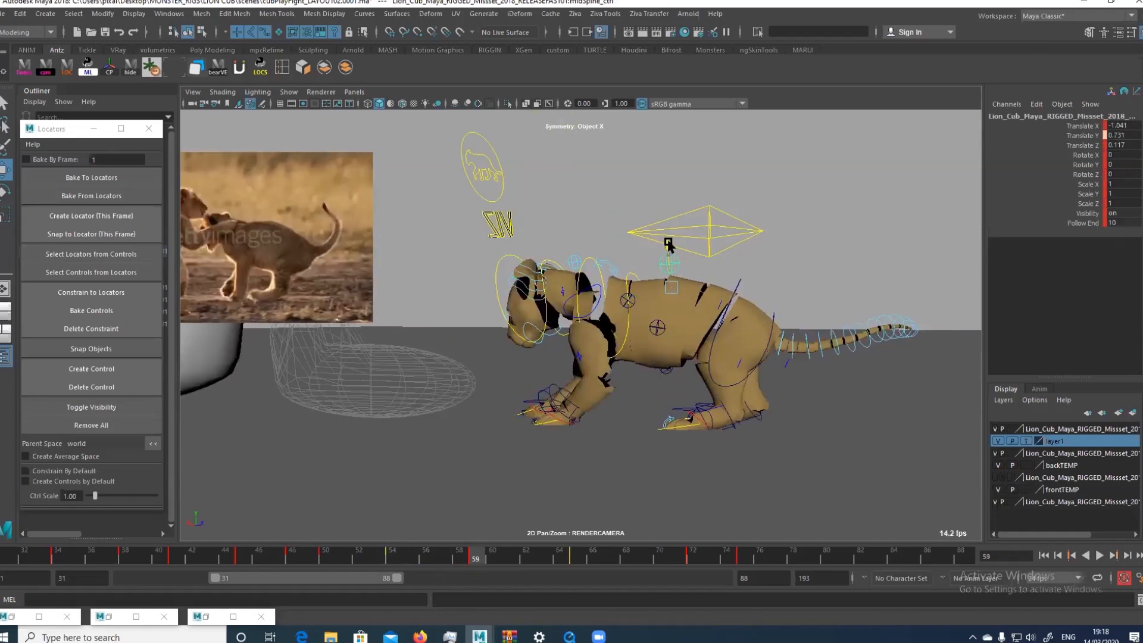
pyautogui.click(626, 269)
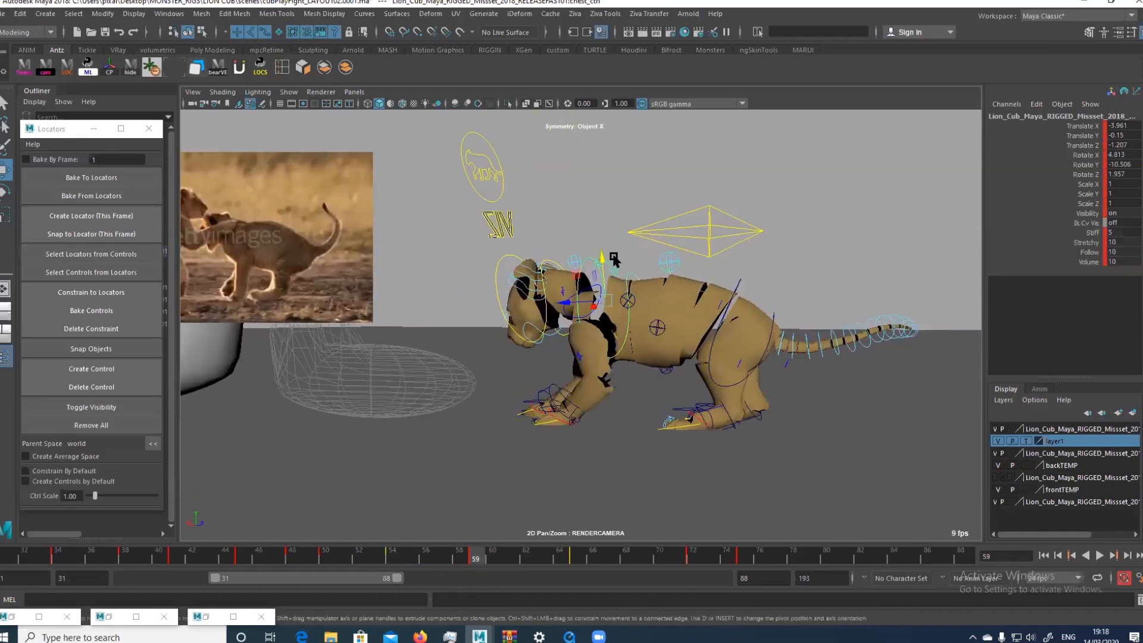
pyautogui.press(',')
pyautogui.press('.')
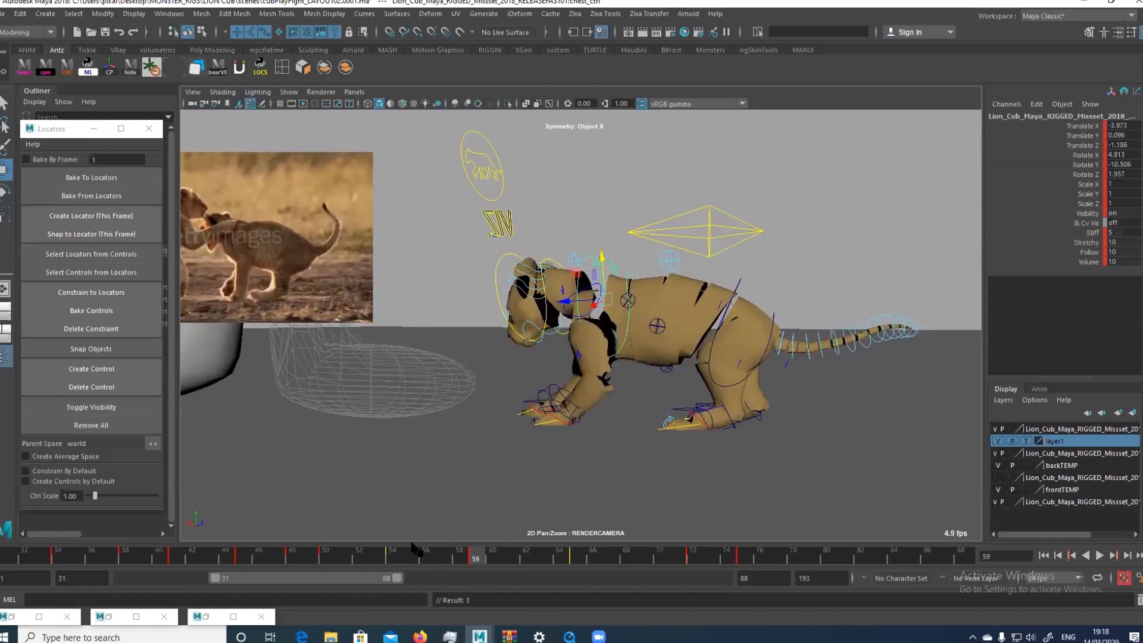
pyautogui.hotkey('alt', 'v')
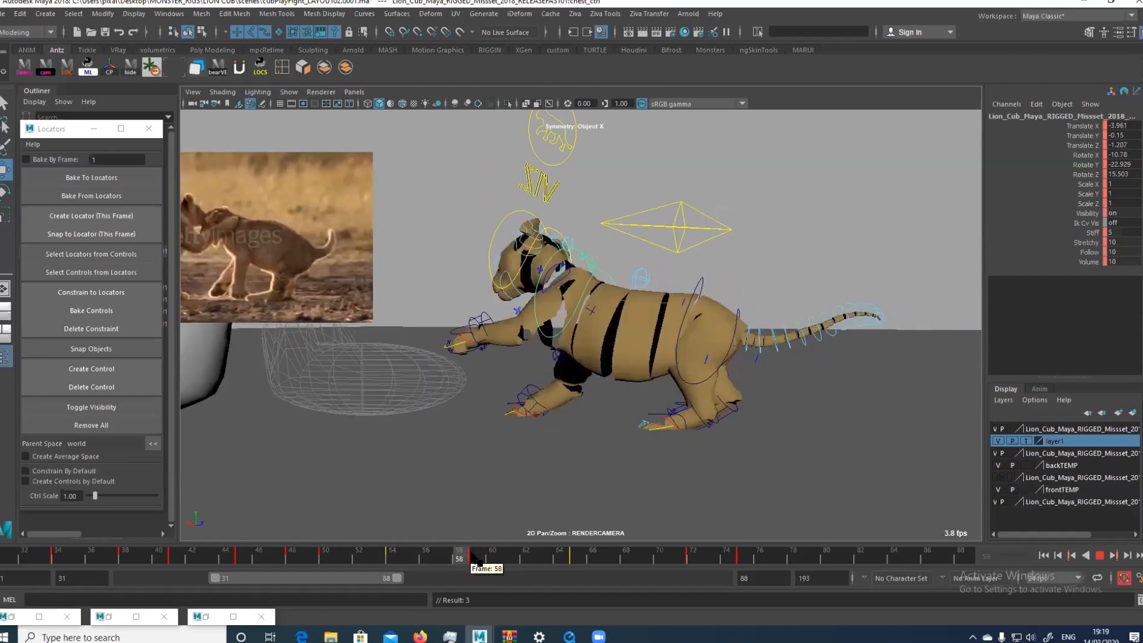
pyautogui.hotkey('alt', 'v')
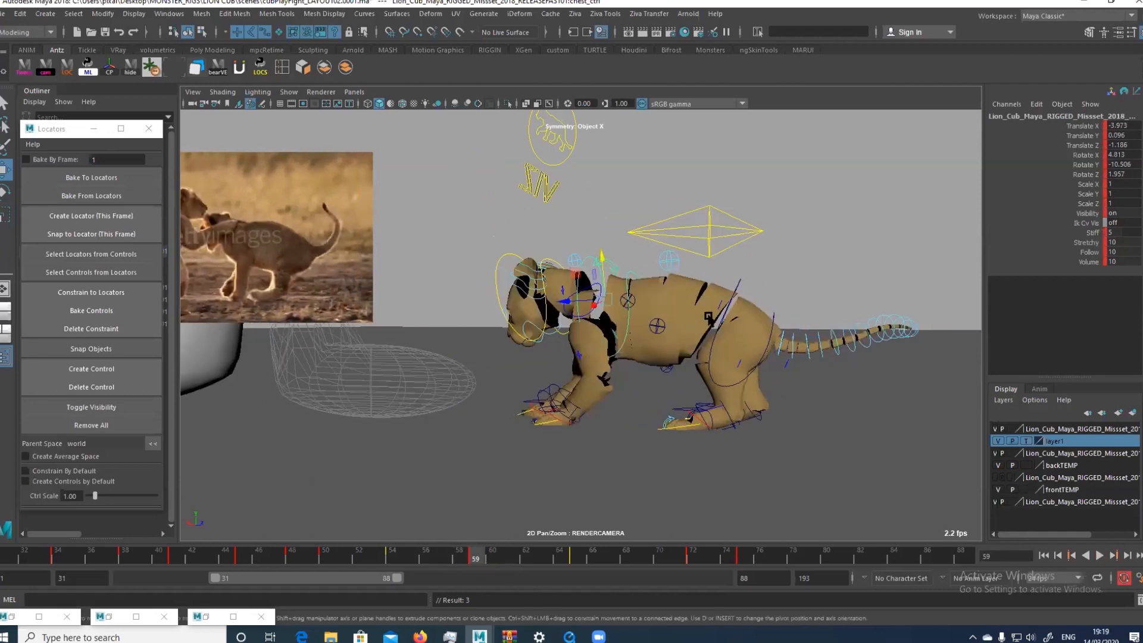
# Rotate the hips control at frame 59 and move it down and forward towards the cub's front legs
pyautogui.click(738, 289)
pyautogui.press('e')
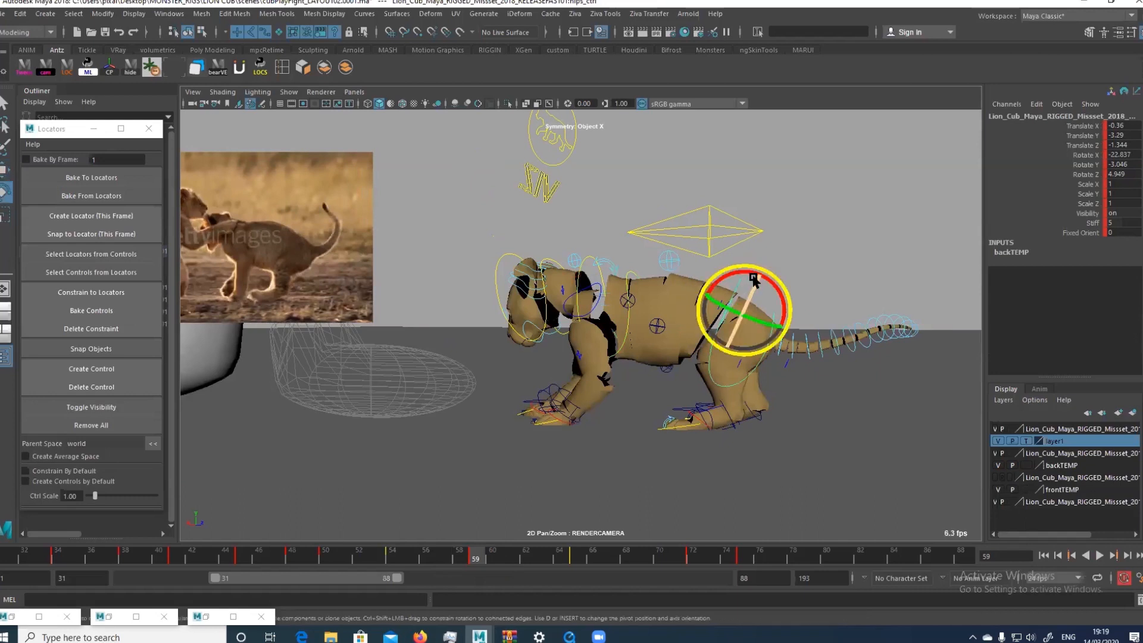
pyautogui.press('w')
pyautogui.moveTo(764, 280); pyautogui.dragTo(742, 287)
# Copy the left foot control's key from frame 54 and paste it at frame 59
pyautogui.click(683, 415)
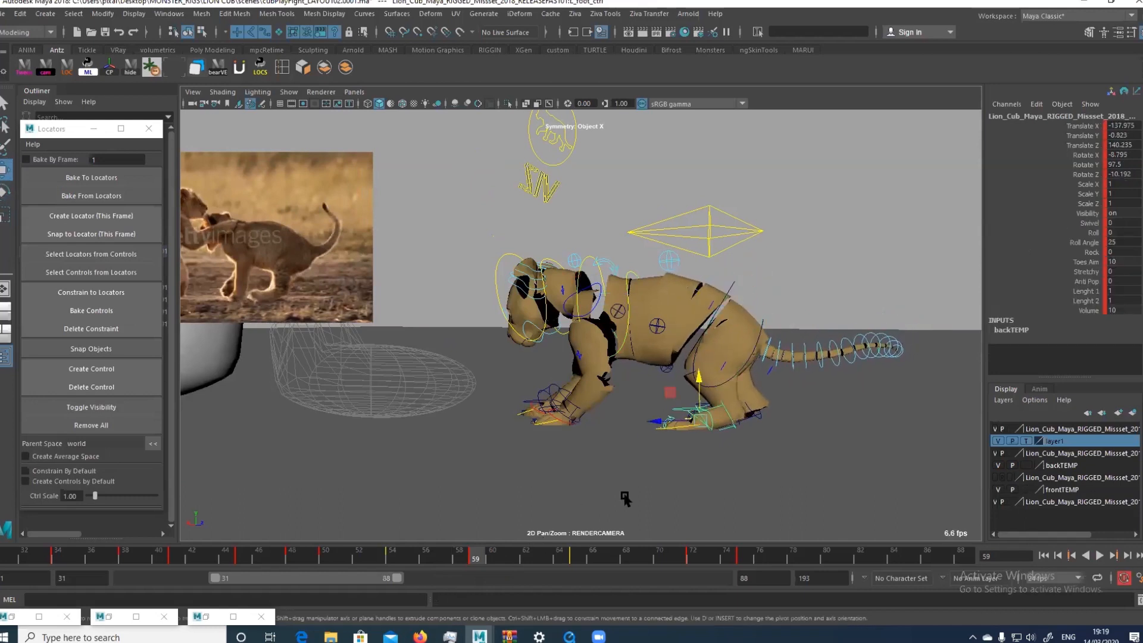
pyautogui.hotkey('alt', 'v')
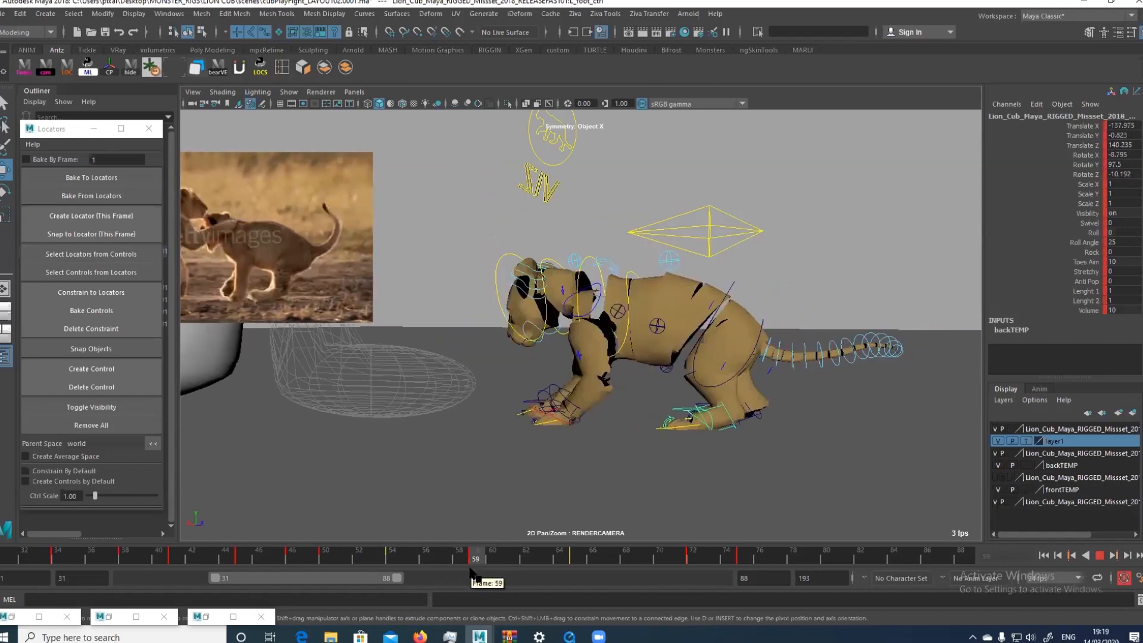
pyautogui.moveTo(470, 571); pyautogui.dragTo(400, 574)
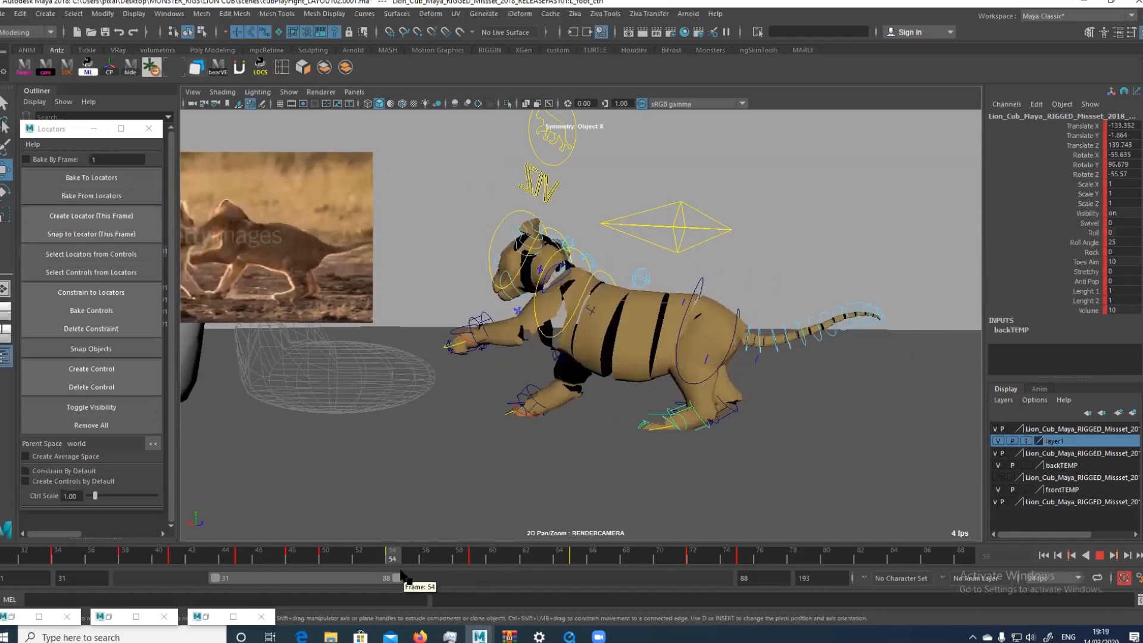
pyautogui.rightClick(396, 553)
pyautogui.click(430, 377)
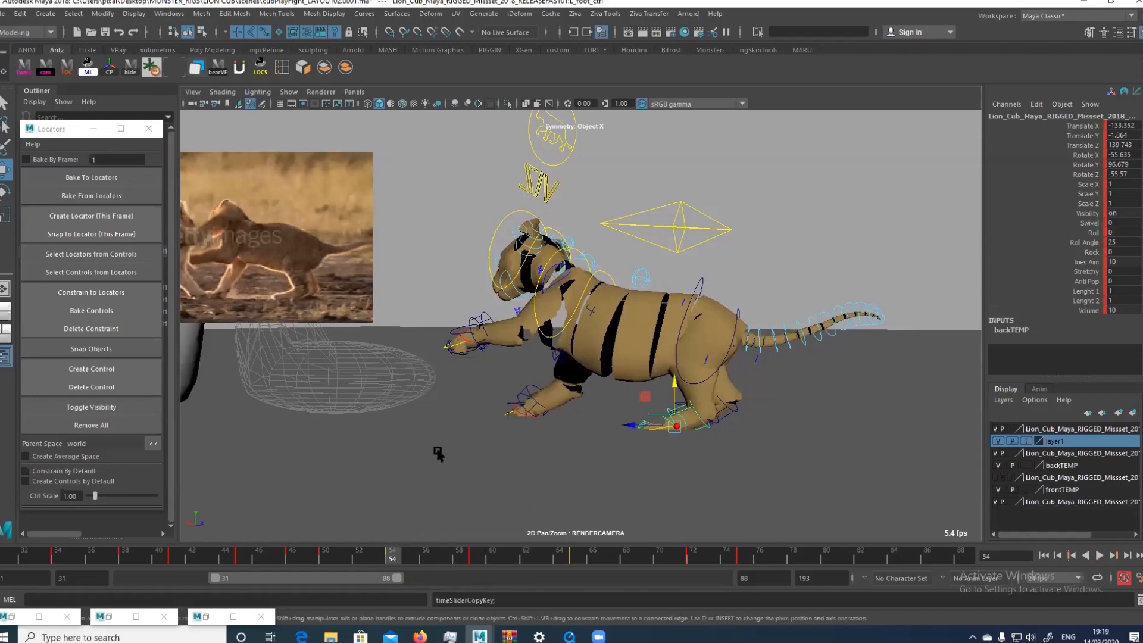
pyautogui.click(475, 557)
pyautogui.rightClick(475, 556)
pyautogui.moveTo(510, 387)
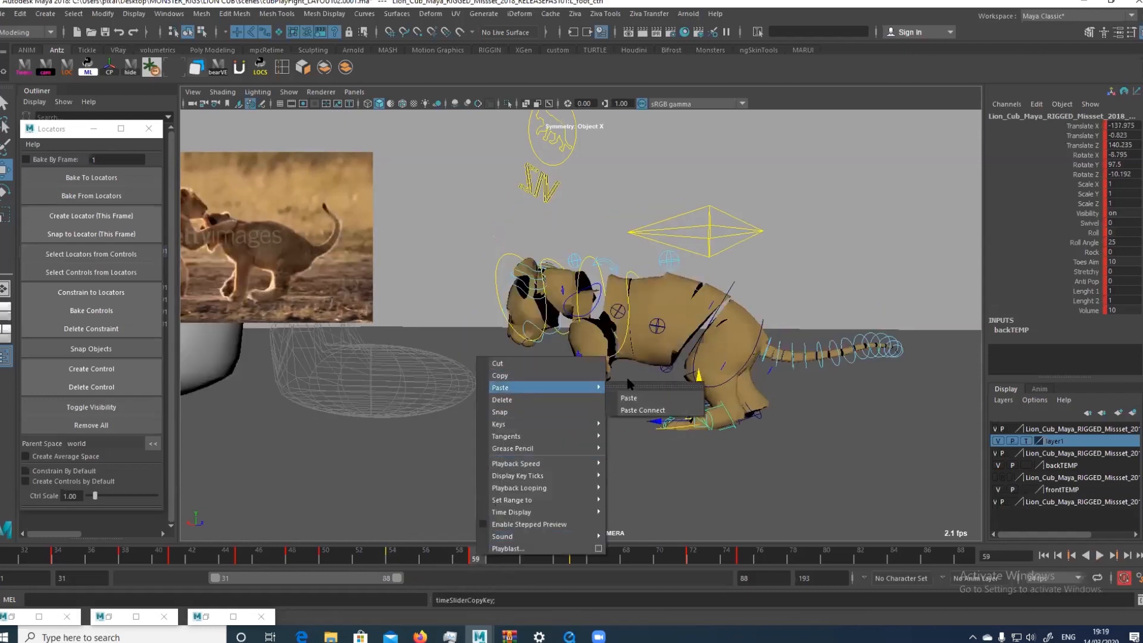
pyautogui.click(629, 398)
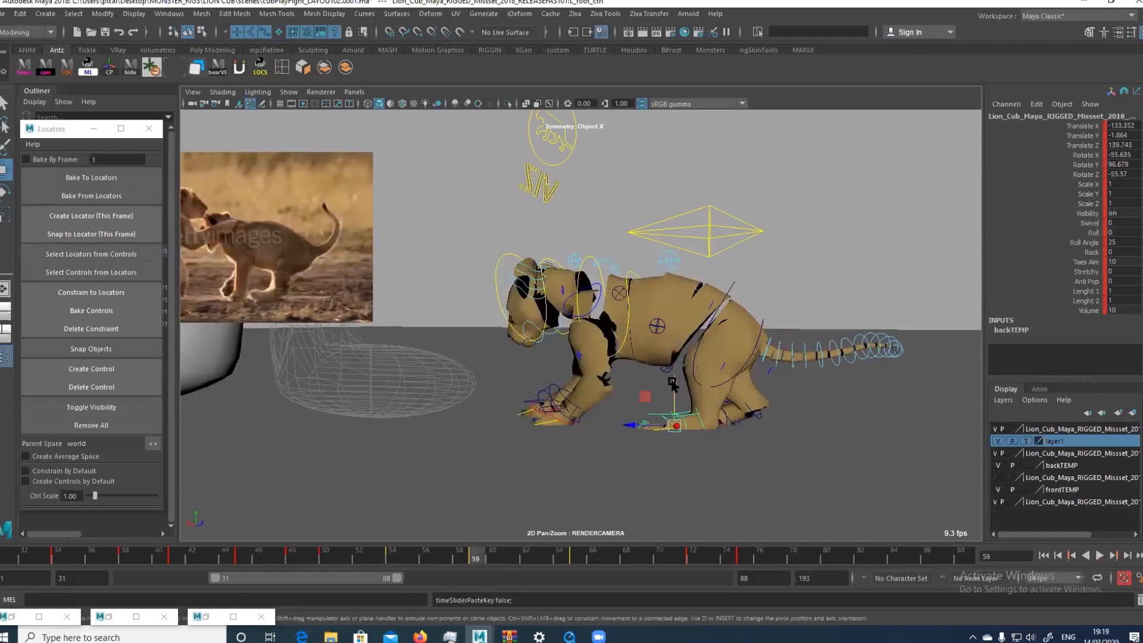
# Raise and rotate the left foot control at frame 59 so the heel lifts while the toes stay near the ground
pyautogui.moveTo(674, 382); pyautogui.dragTo(665, 419)
pyautogui.press('e')
pyautogui.press('w')
pyautogui.press('e')
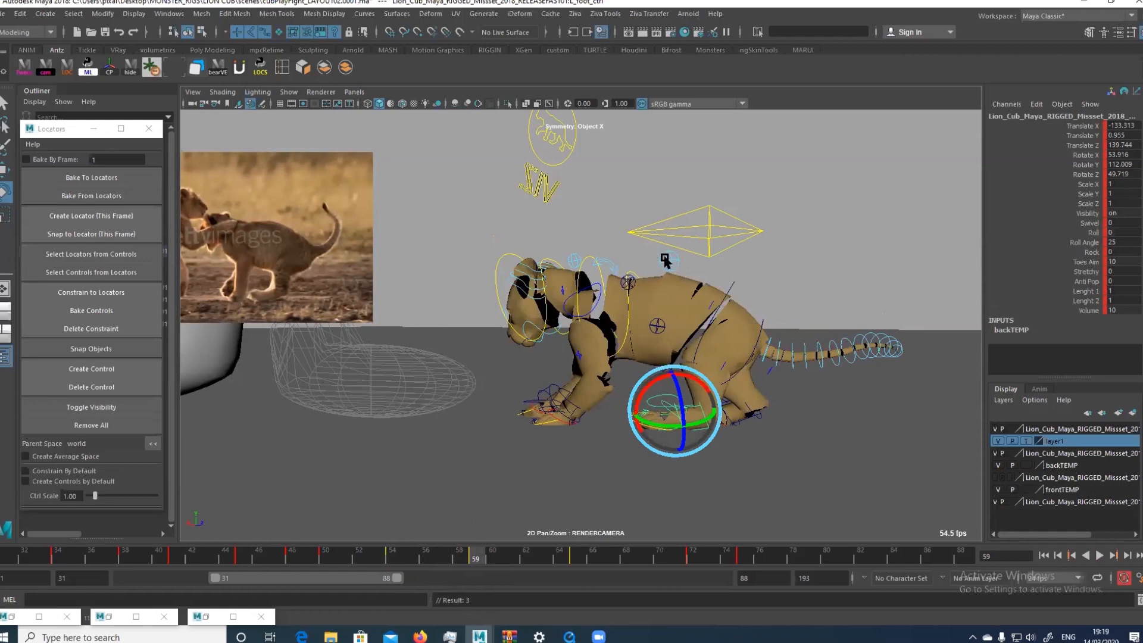
pyautogui.moveTo(657, 406); pyautogui.dragTo(674, 407)
pyautogui.press('w')
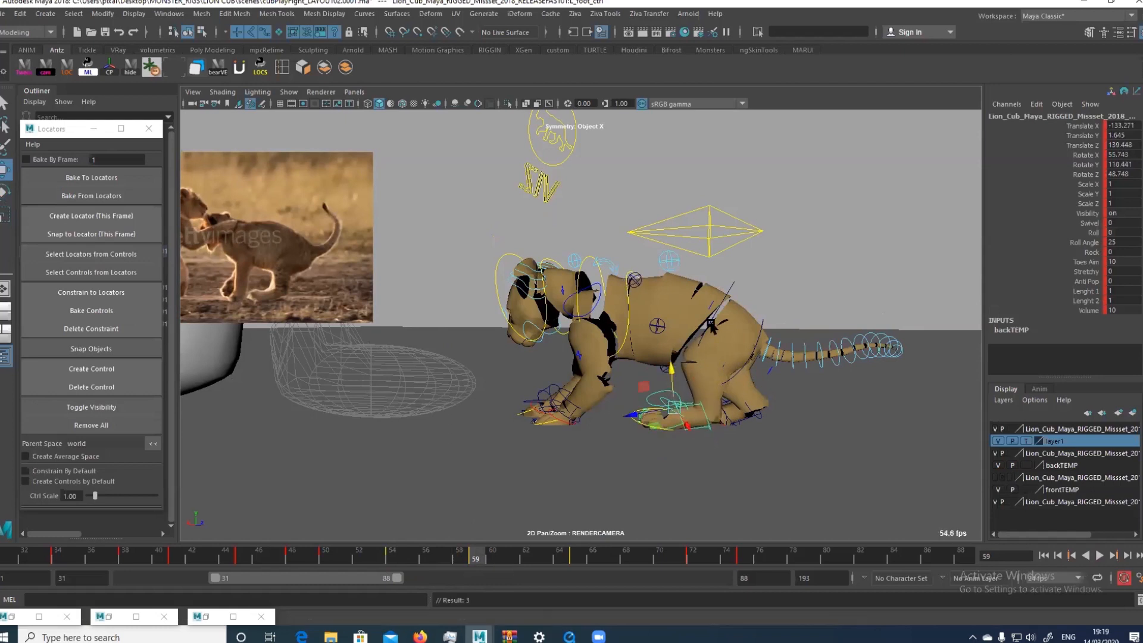
# Rotate the left foot control and the left ankle control slightly at frame 59 to refine the hind paw's angle
pyautogui.click(728, 286)
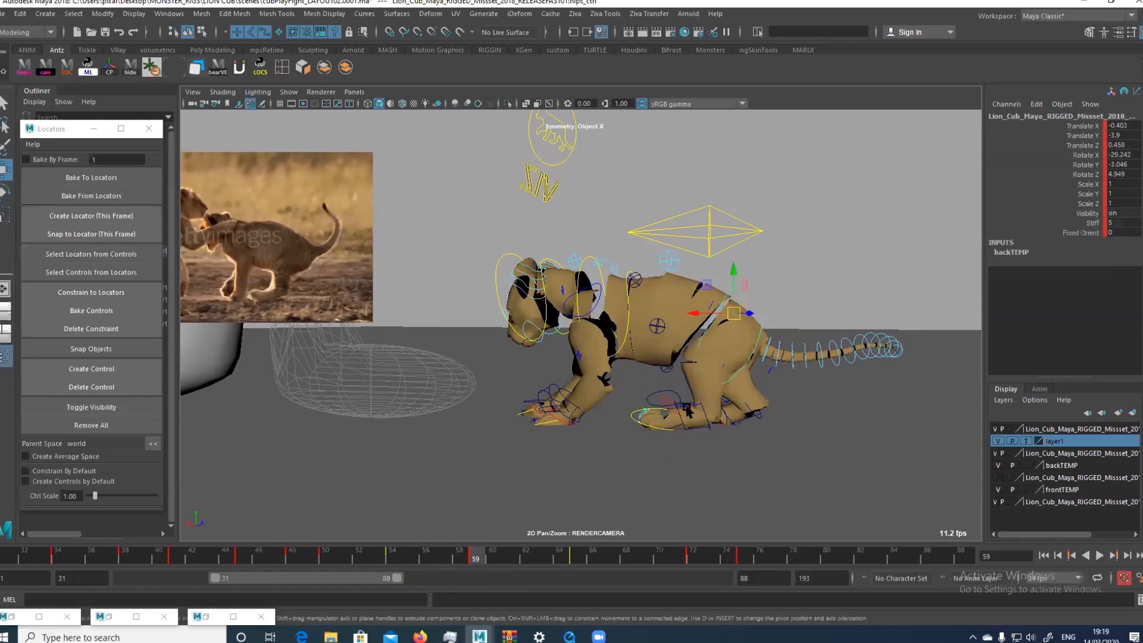
pyautogui.click(662, 402)
pyautogui.press('e')
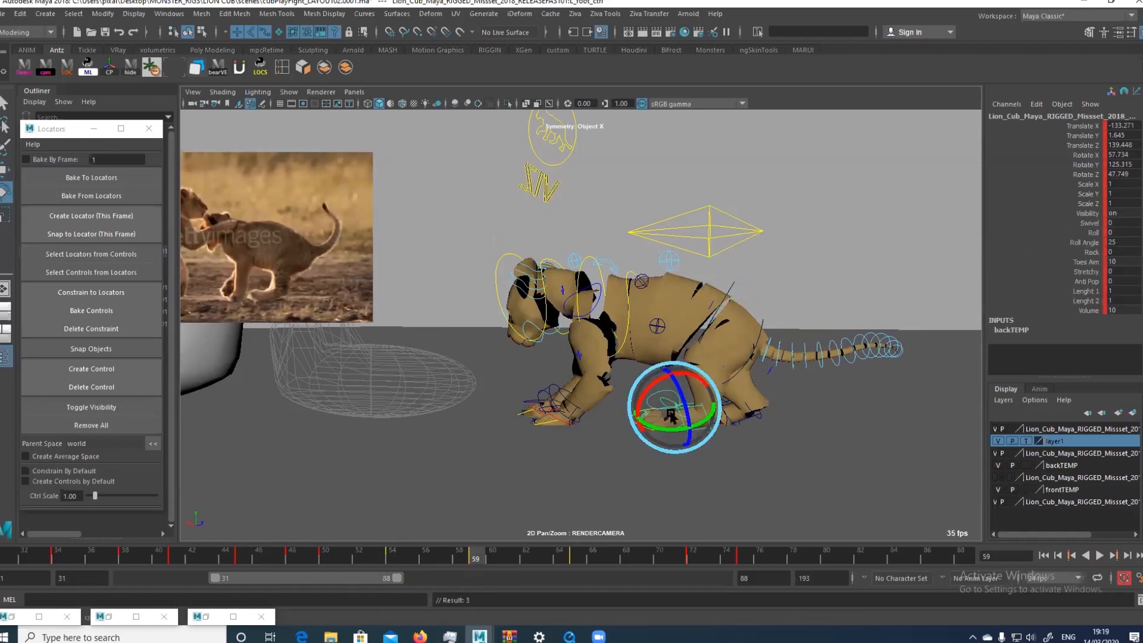
pyautogui.press('w')
pyautogui.click(678, 384)
pyautogui.press('e')
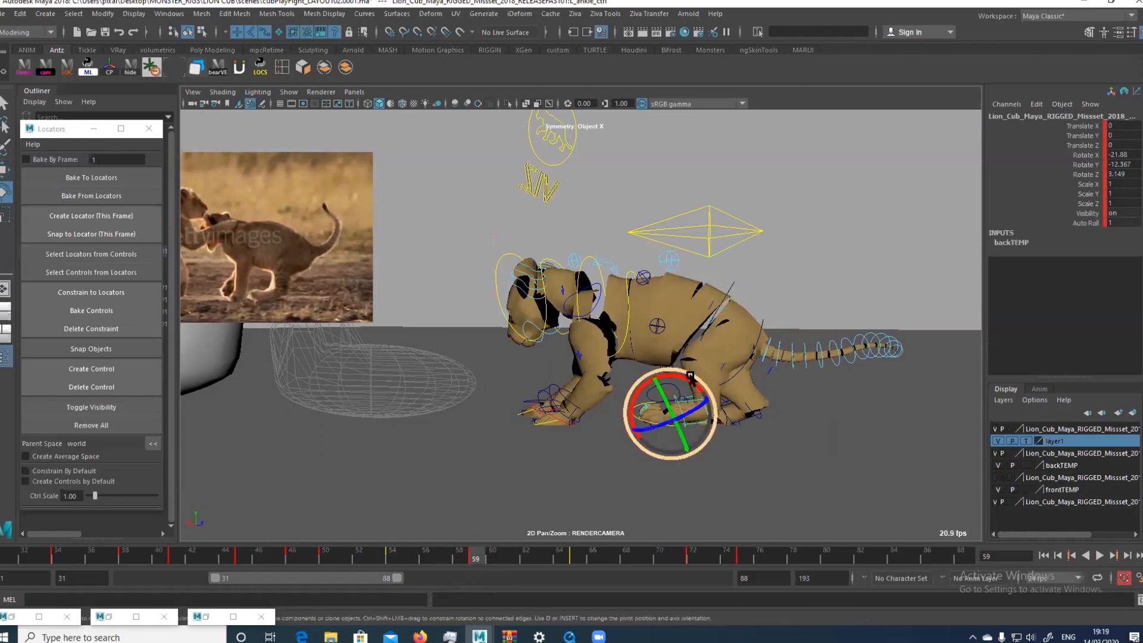
pyautogui.moveTo(680, 382); pyautogui.dragTo(679, 382)
pyautogui.press('q')
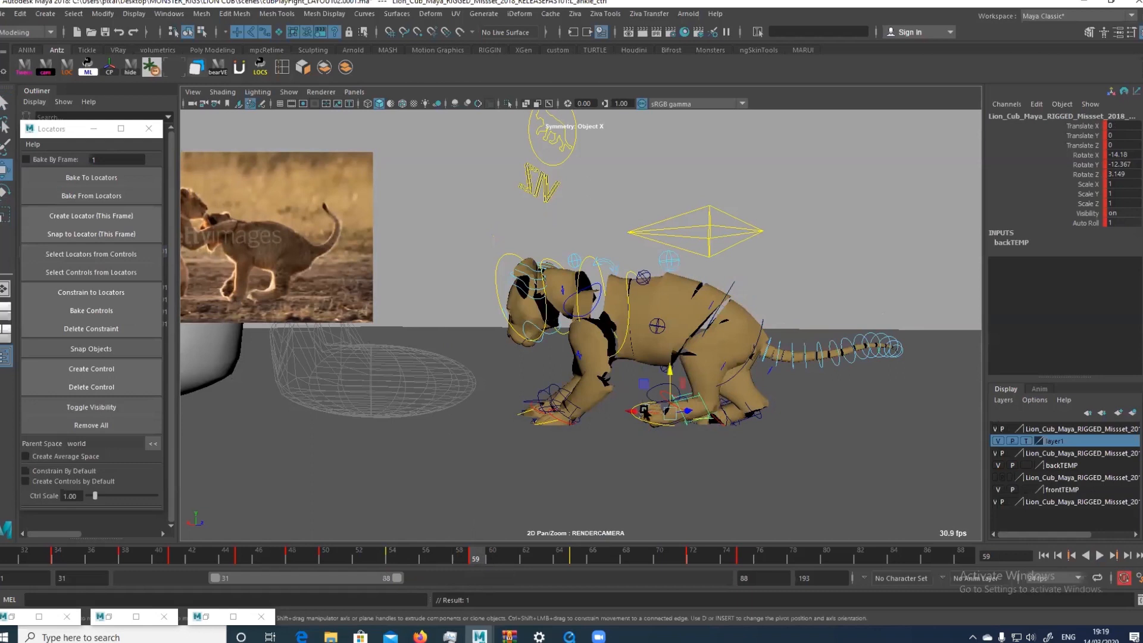
# Raise the left foot control slightly at frame 59 and move it back towards the tail
pyautogui.click(647, 397)
pyautogui.press('.')
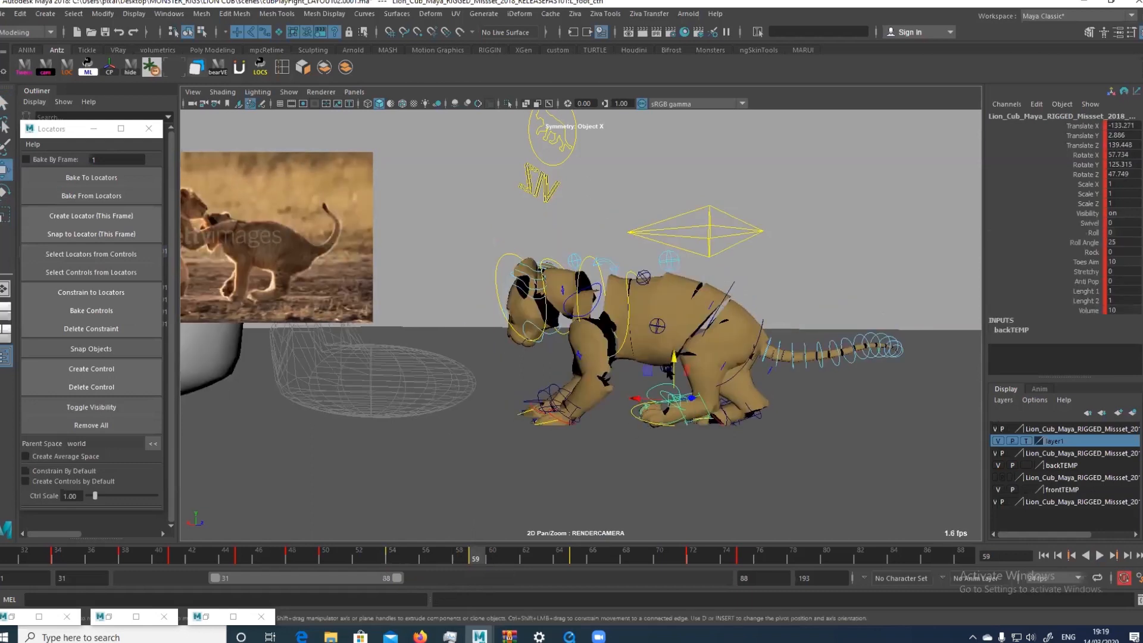
pyautogui.press('w')
pyautogui.moveTo(641, 406); pyautogui.dragTo(651, 402)
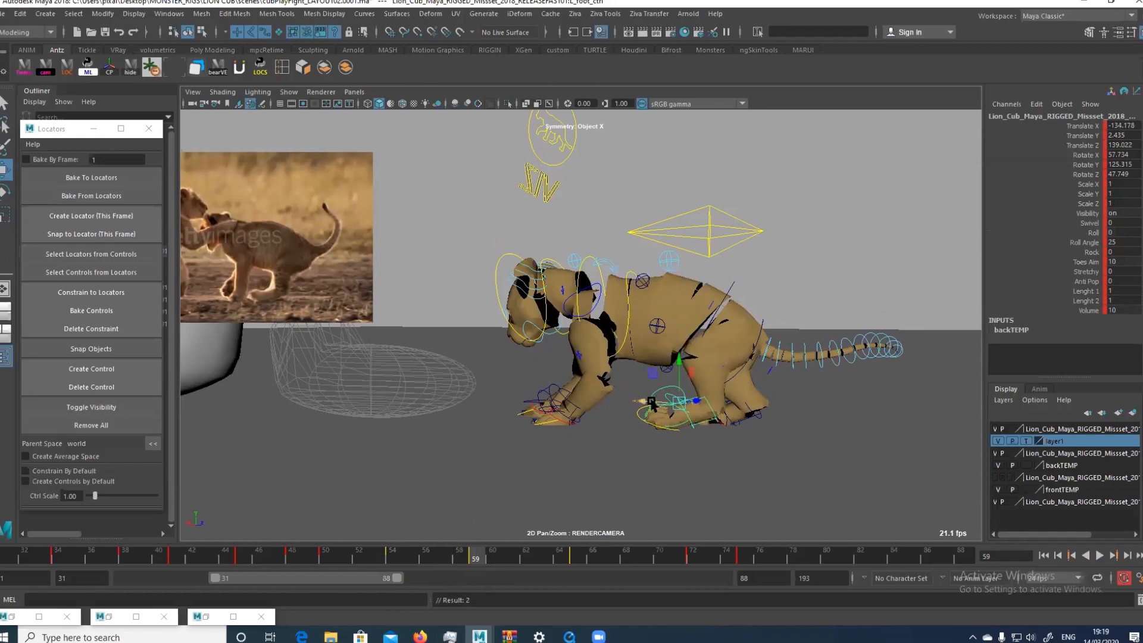
# Copy the right foot control's pose from frame 54 and key it at frame 59
pyautogui.hotkey('alt', '1')
pyautogui.click(710, 431)
pyautogui.hotkey('alt', '1')
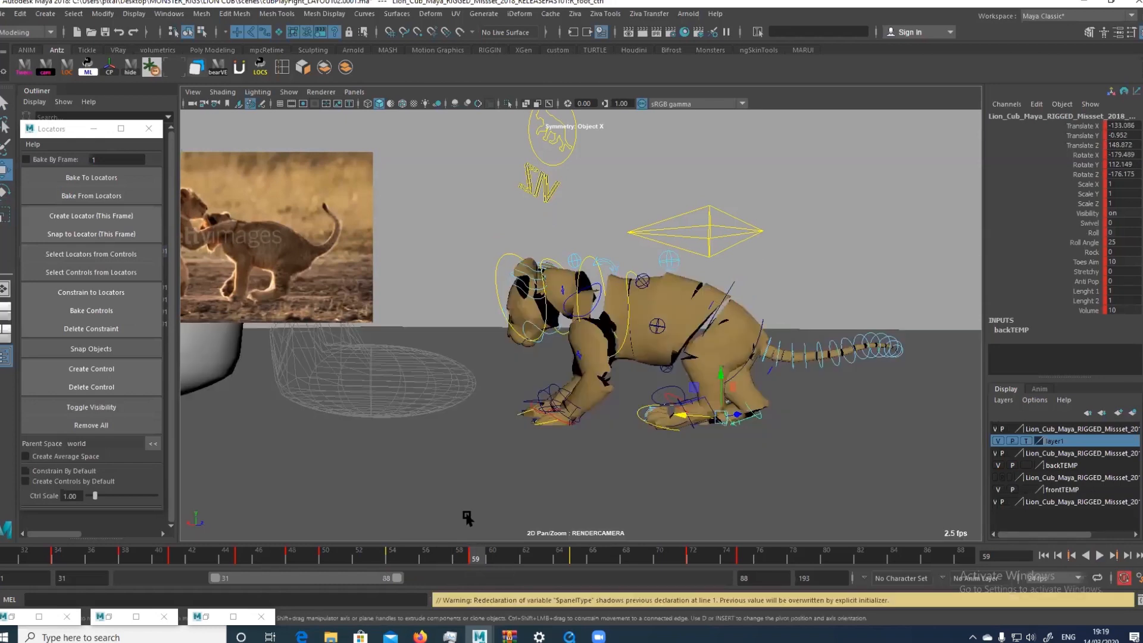
pyautogui.click(395, 555)
pyautogui.moveTo(413, 558); pyautogui.dragTo(448, 568)
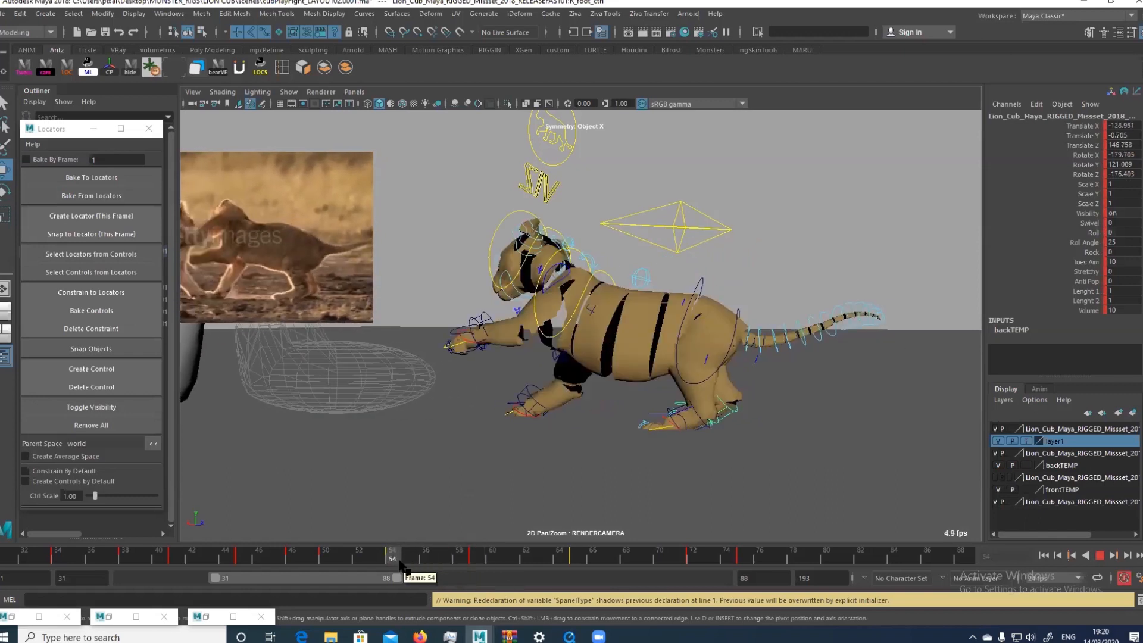
pyautogui.press('s')
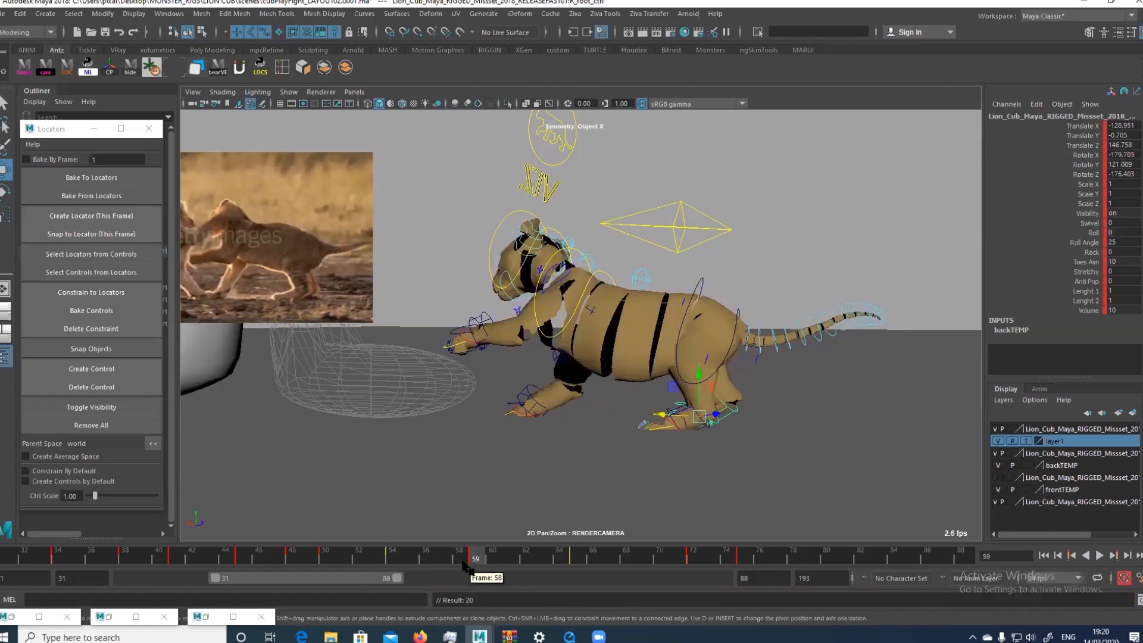
pyautogui.moveTo(463, 558); pyautogui.dragTo(482, 561)
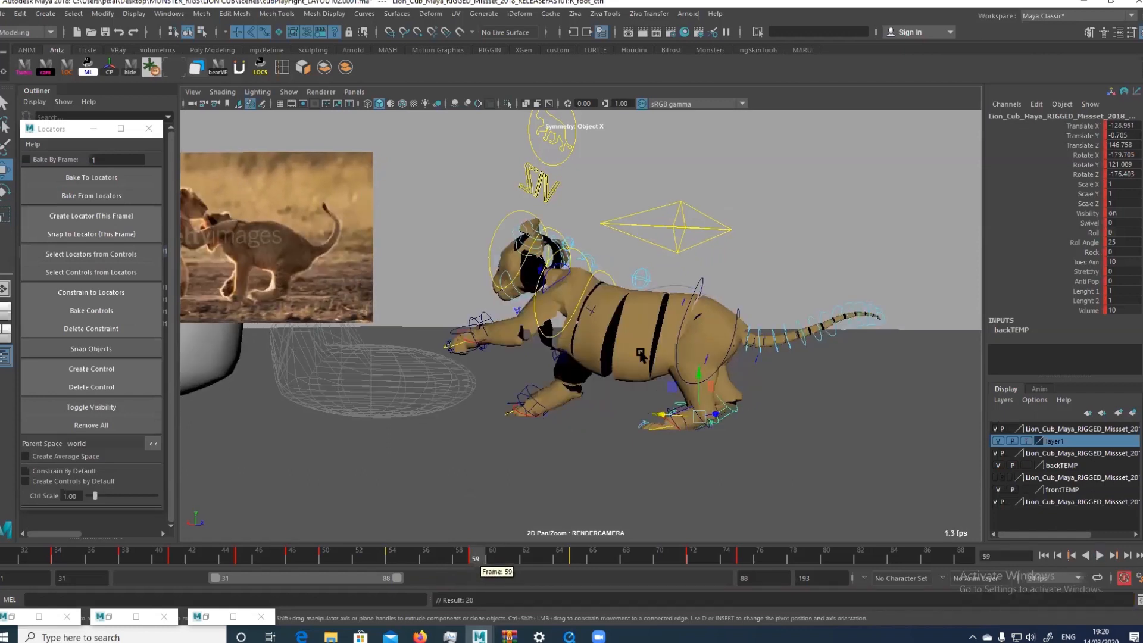
# Try a small move of the hips control at frame 59 and undo it
pyautogui.click(698, 287)
pyautogui.moveTo(732, 314); pyautogui.dragTo(729, 311)
pyautogui.hotkey('ctrl', 'z')
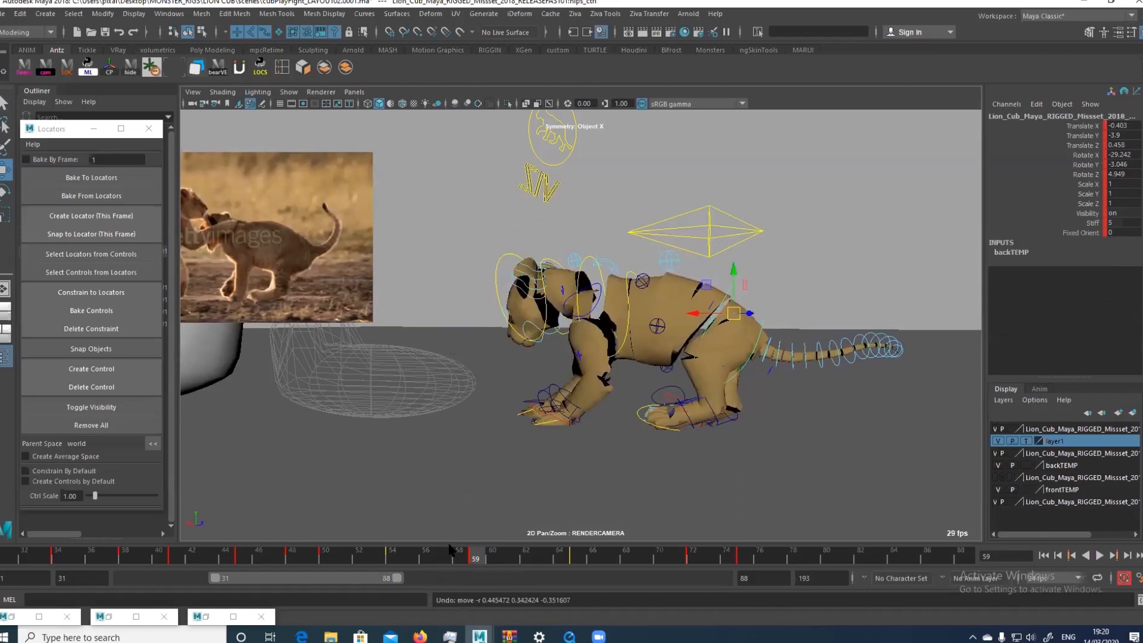
# Play back the motion and shift the left foot control slightly farther back at frame 59
pyautogui.hotkey('alt', 'v')
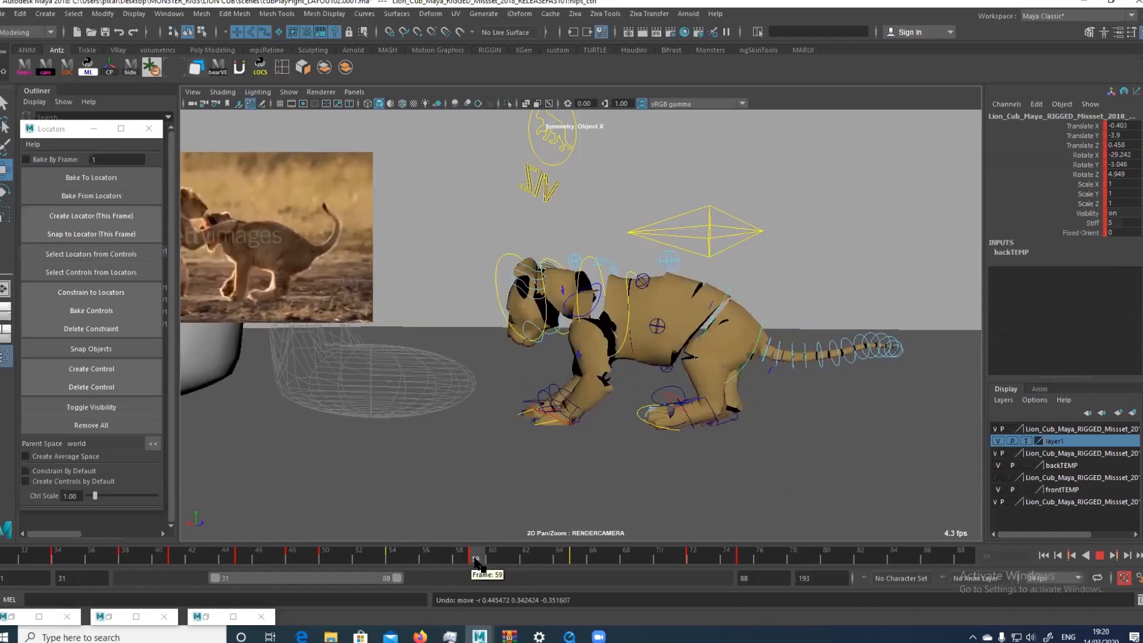
pyautogui.hotkey('alt', 'v')
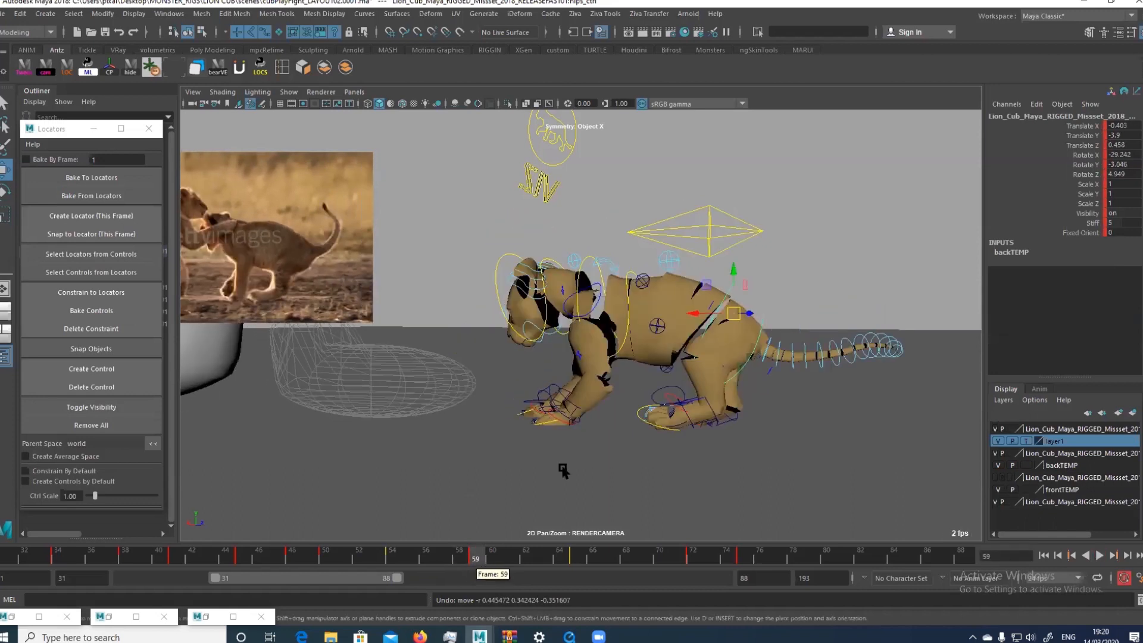
pyautogui.click(649, 403)
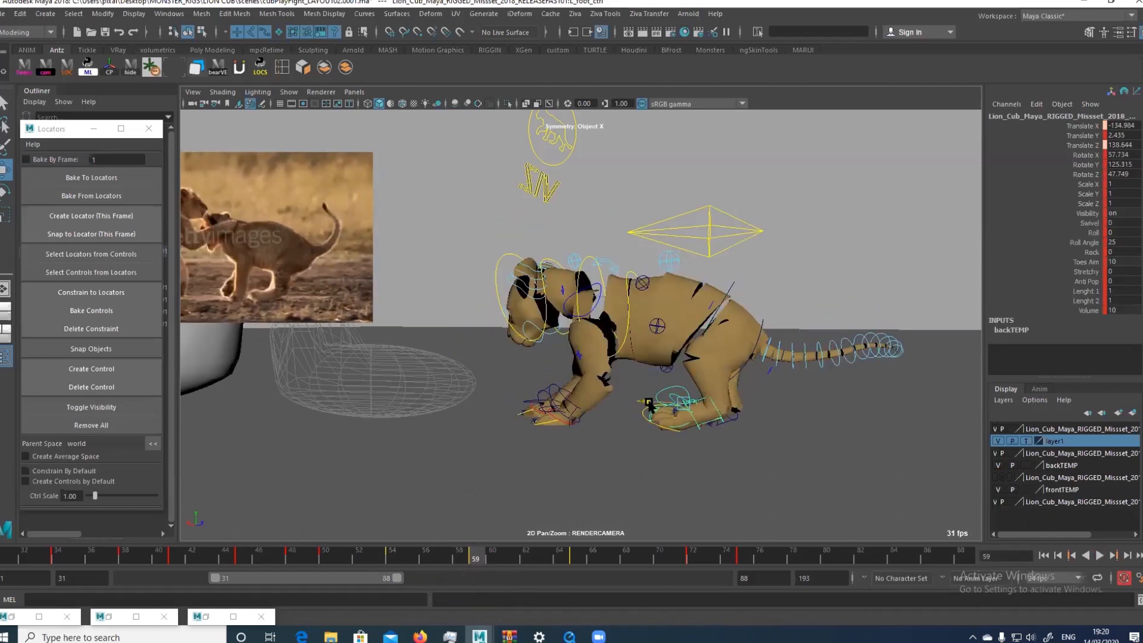
pyautogui.press('w')
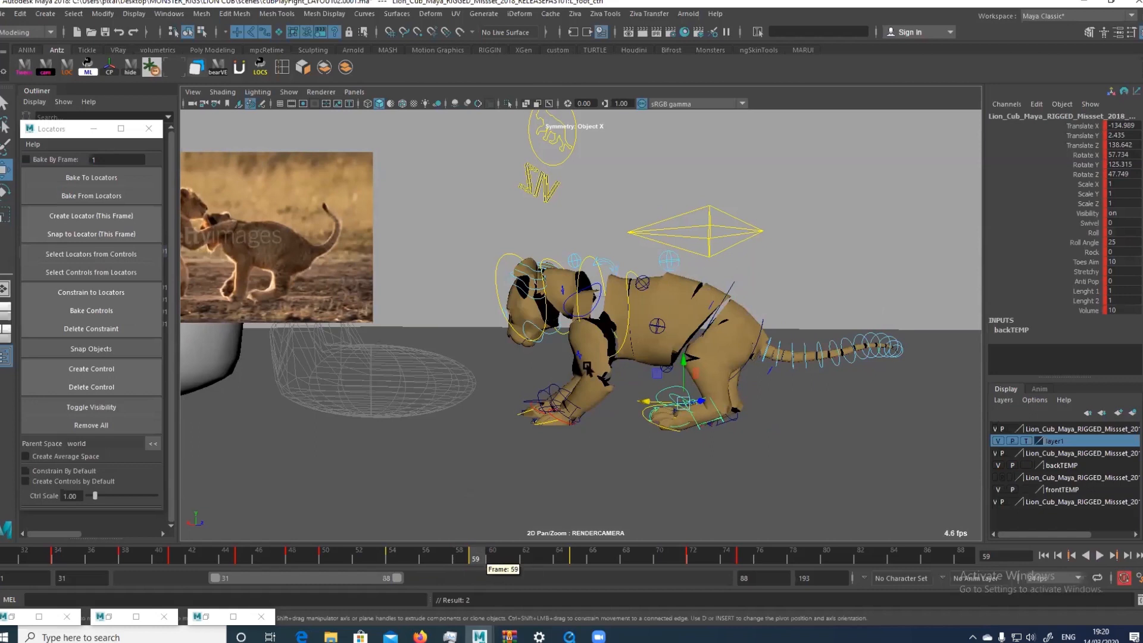
# Inspect the cub in the perspective view and rotate the hips control slightly at frame 59
pyautogui.press('space')
pyautogui.keyDown('alt'); pyautogui.moveTo(822, 357); pyautogui.dragTo(786, 316, button='right'); pyautogui.keyUp('alt')
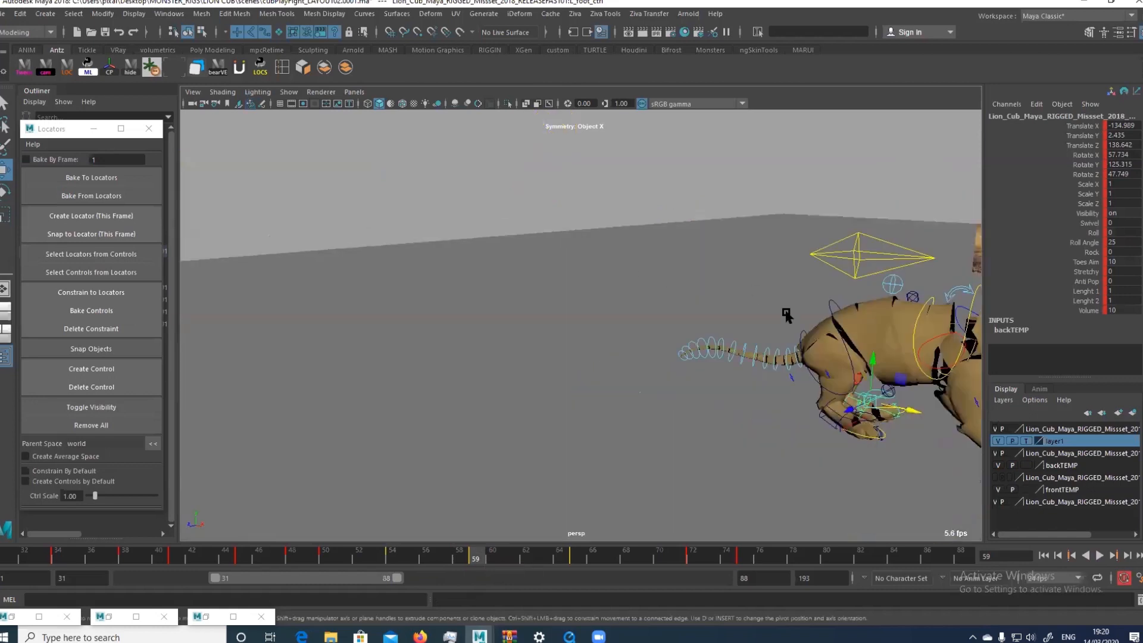
pyautogui.keyDown('alt'); pyautogui.moveTo(787, 316); pyautogui.dragTo(613, 261); pyautogui.keyUp('alt')
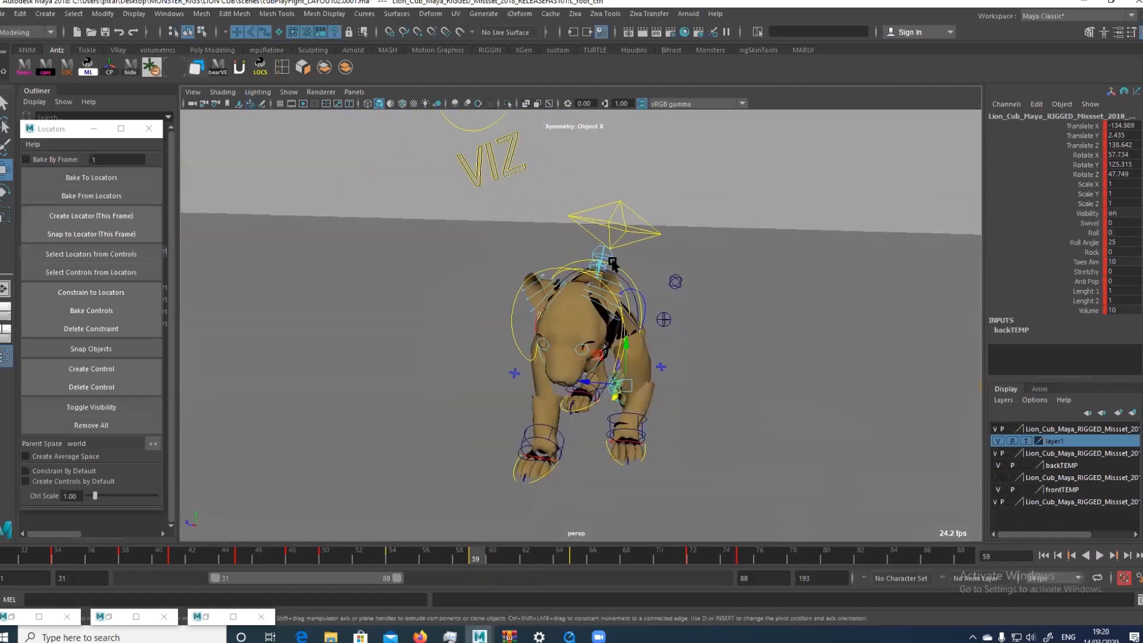
pyautogui.keyDown('alt'); pyautogui.moveTo(629, 302); pyautogui.dragTo(711, 337); pyautogui.keyUp('alt')
pyautogui.click(598, 333)
pyautogui.press('e')
pyautogui.moveTo(642, 303); pyautogui.dragTo(630, 305)
pyautogui.press('w')
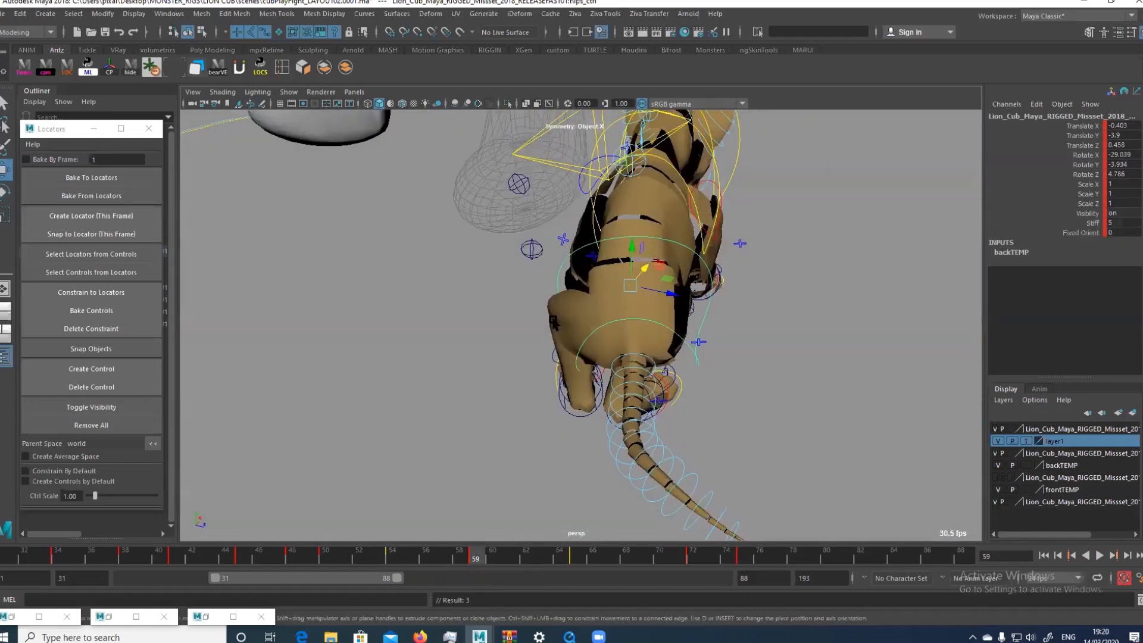
# Move the left knee control inward towards the body at frame 59
pyautogui.click(531, 249)
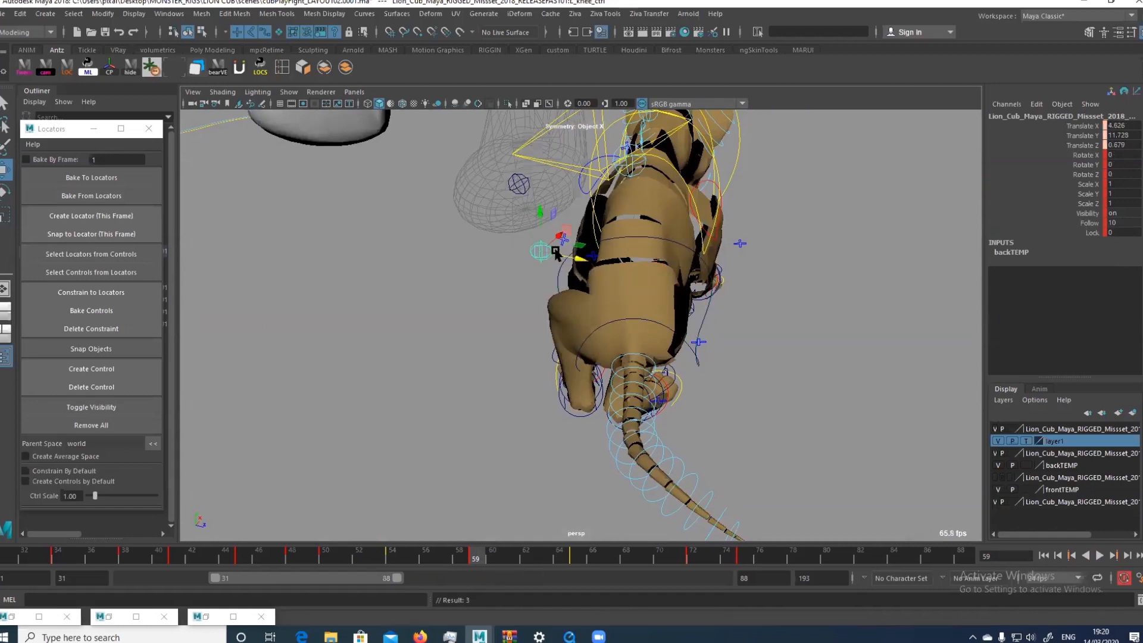
pyautogui.moveTo(556, 254); pyautogui.dragTo(567, 255)
pyautogui.press('space')
pyautogui.press('space')
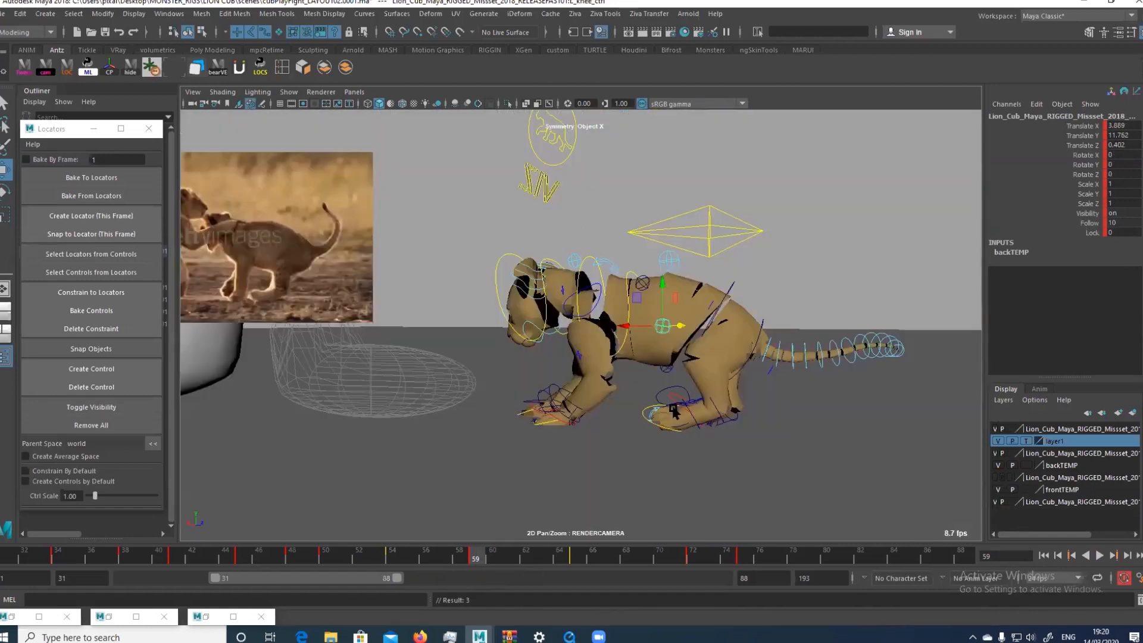
# Rotate the chest control at frame 59 to about 8.7 degrees in X
pyautogui.click(710, 250)
pyautogui.click(628, 273)
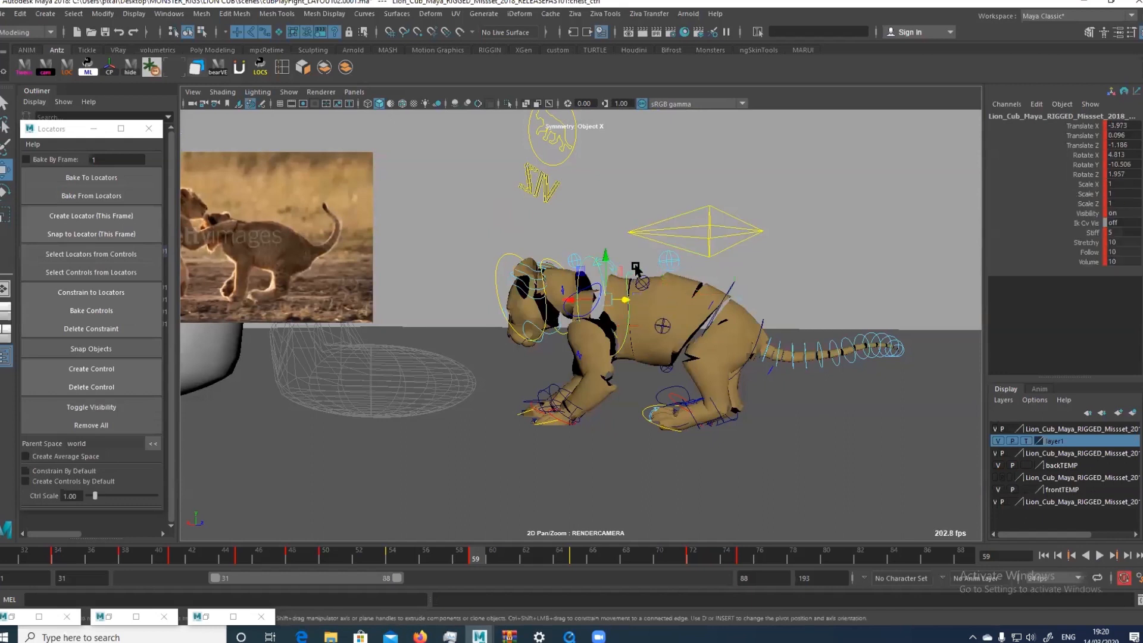
pyautogui.press('e')
pyautogui.moveTo(635, 271); pyautogui.dragTo(631, 267)
pyautogui.press('w')
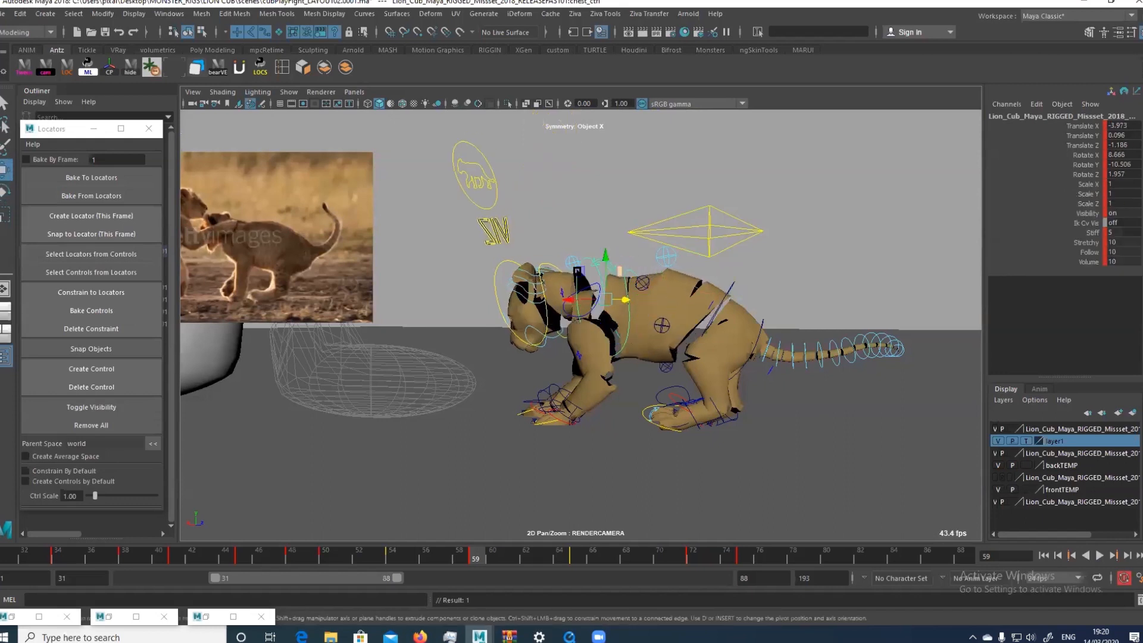
# Raise the head control at frame 59 and rotate it so the cub's face lifts
pyautogui.click(520, 260)
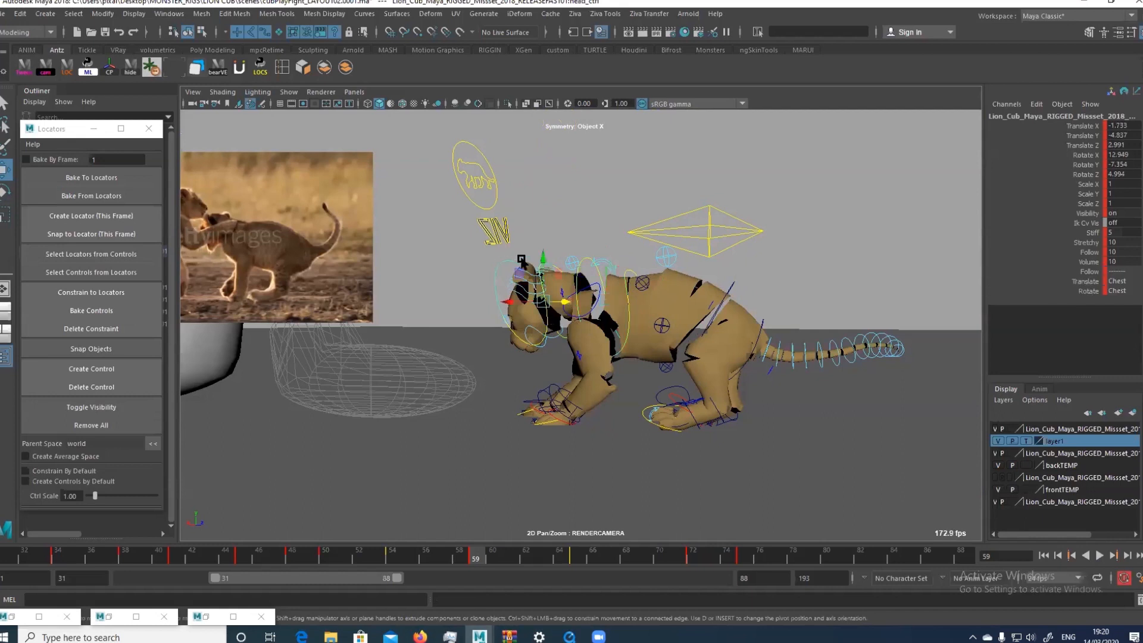
pyautogui.moveTo(521, 260); pyautogui.dragTo(549, 231)
pyautogui.press('e')
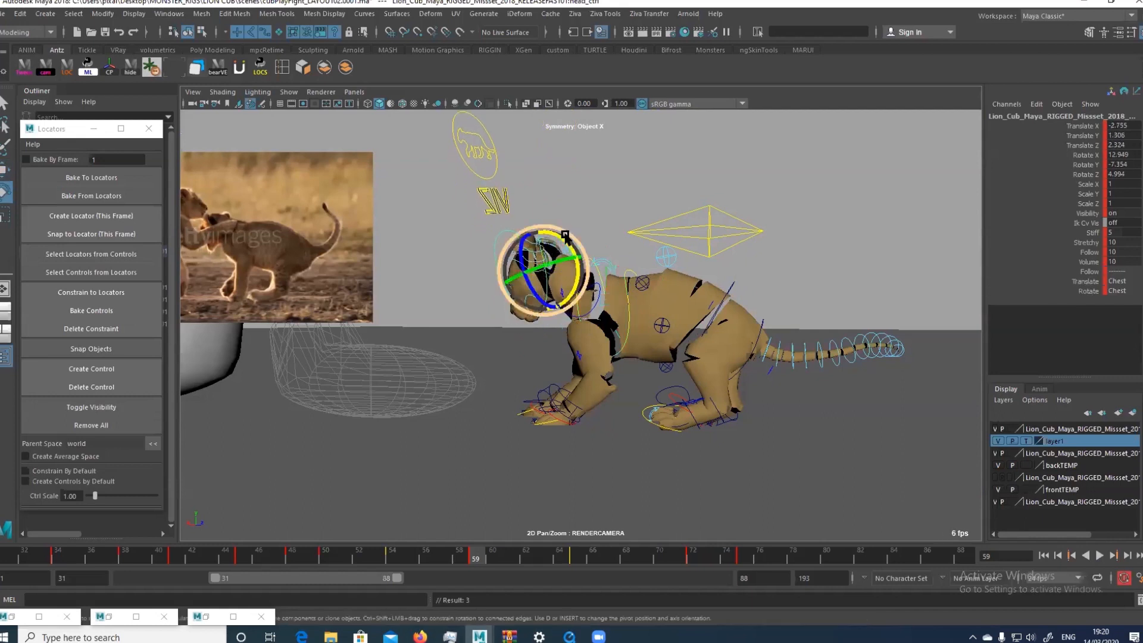
pyautogui.moveTo(558, 235)
pyautogui.mouseDown()
pyautogui.moveTo(552, 261)
pyautogui.moveTo(546, 245)
pyautogui.mouseUp()
pyautogui.press('w')
# Shift the head control sideways in the perspective view at frame 59, and refine its rotation in the render camera
pyautogui.press('space')
pyautogui.keyDown('alt'); pyautogui.moveTo(655, 257); pyautogui.dragTo(640, 207); pyautogui.keyUp('alt')
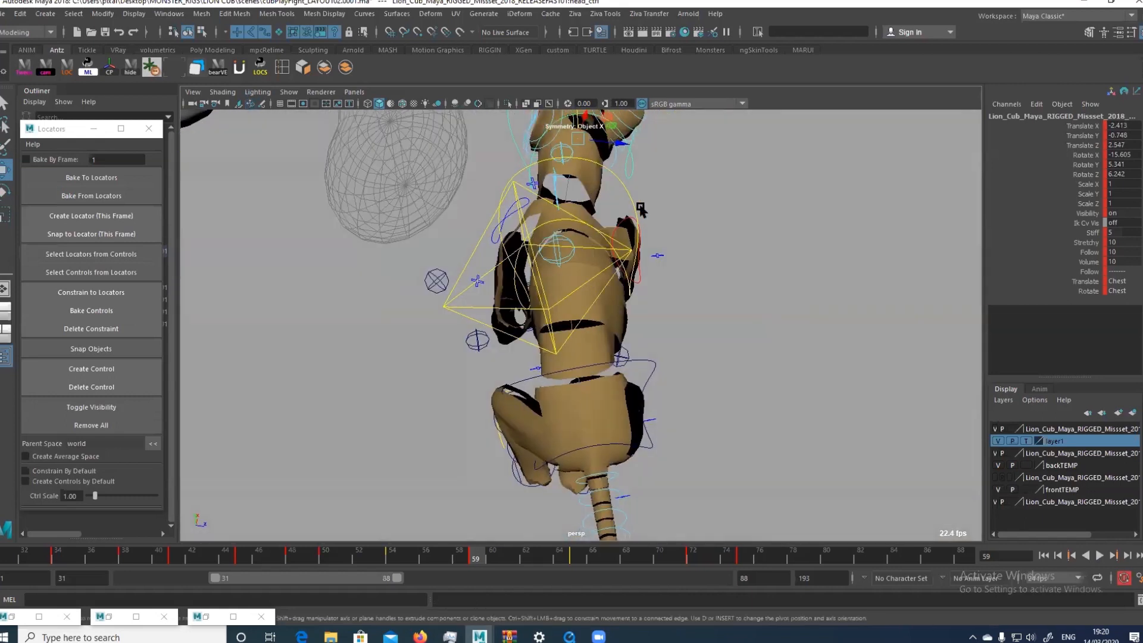
pyautogui.moveTo(575, 138); pyautogui.dragTo(548, 158)
pyautogui.press('space')
pyautogui.press('e')
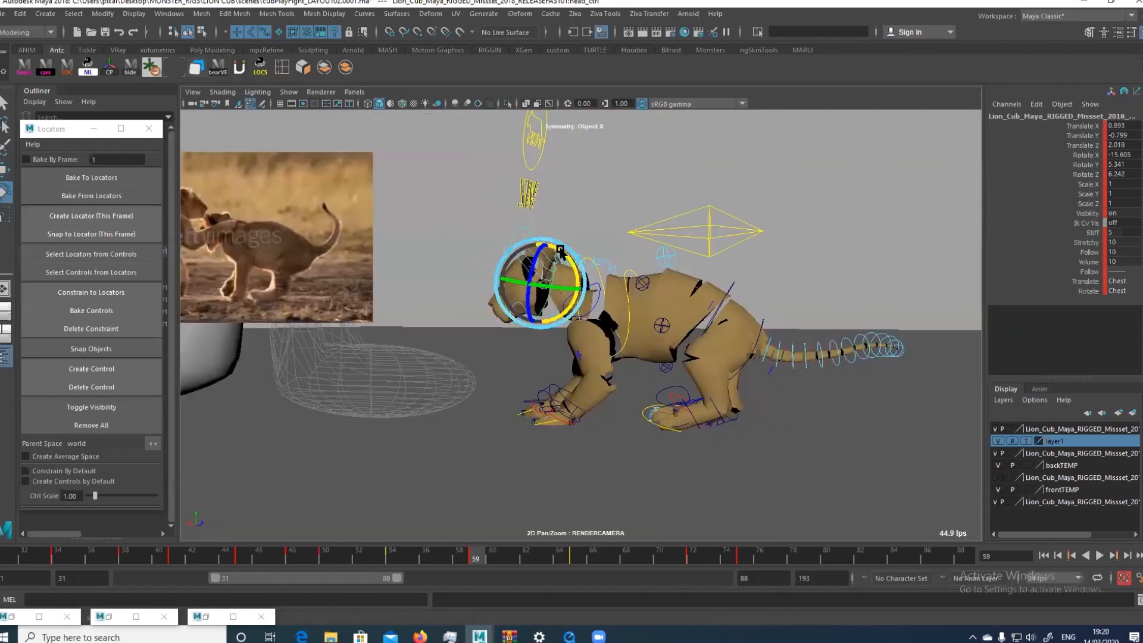
pyautogui.moveTo(557, 252); pyautogui.dragTo(546, 280)
pyautogui.press('w')
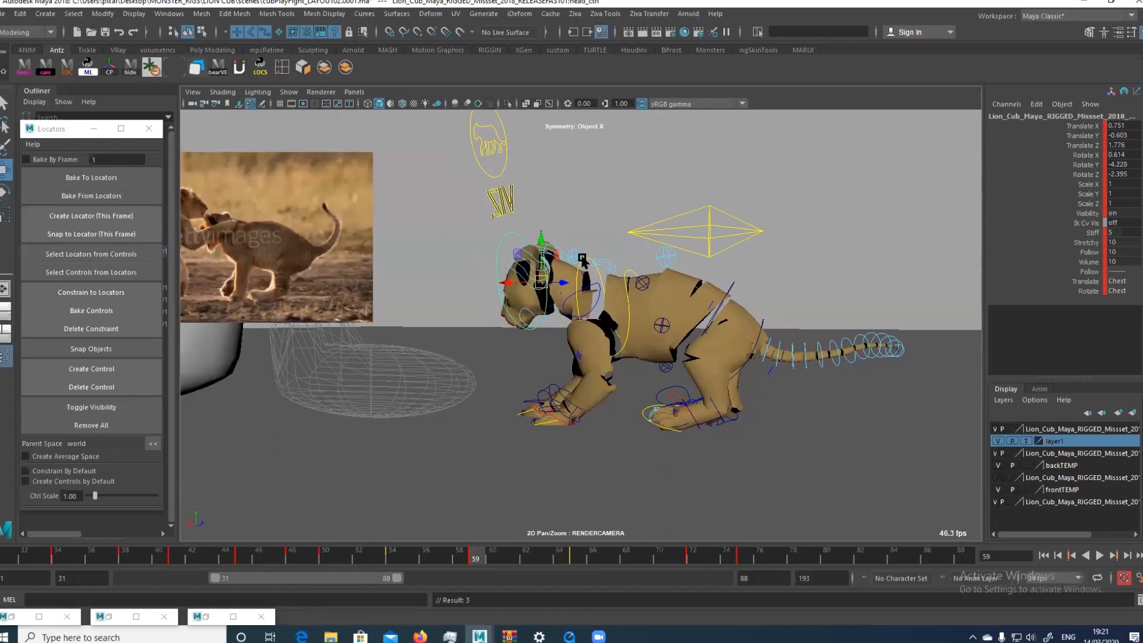
# Rotate the left scapula control at frame 59 to swing the shoulder back towards the ribcage
pyautogui.click(590, 294)
pyautogui.press('e')
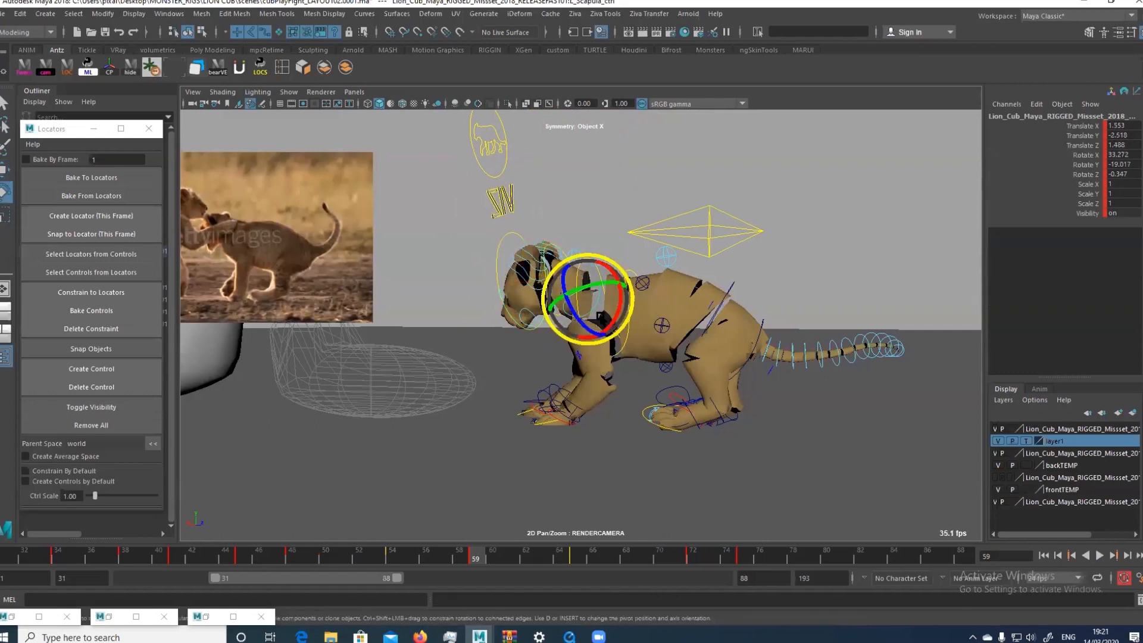
pyautogui.moveTo(601, 317); pyautogui.dragTo(580, 263)
pyautogui.moveTo(582, 314); pyautogui.dragTo(610, 304)
pyautogui.press('w')
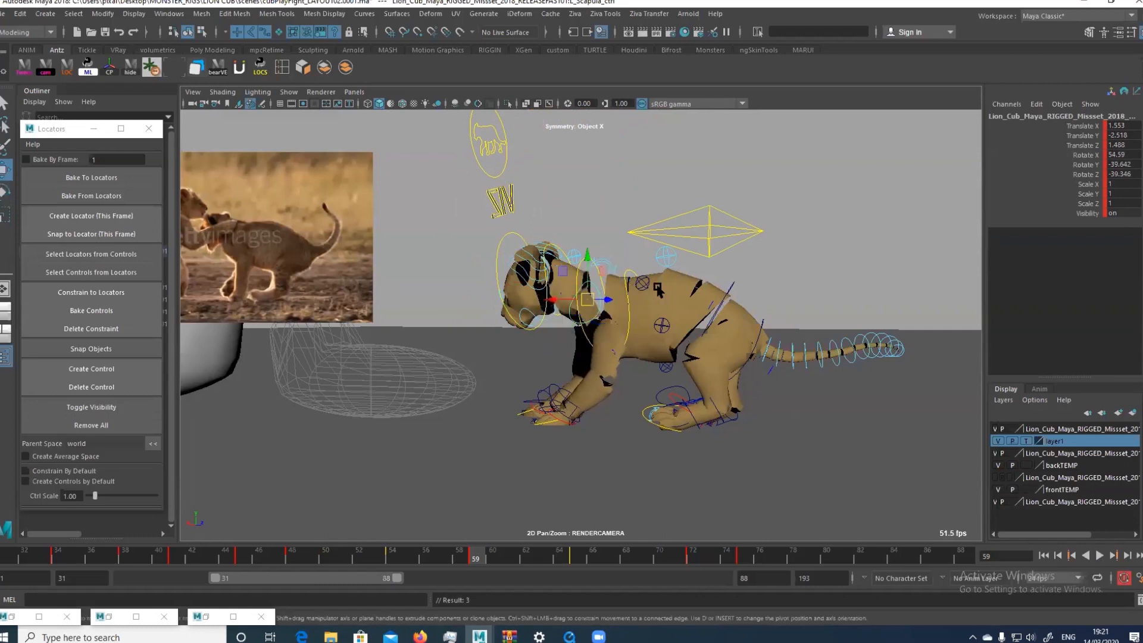
# Compare the neighbouring key poses and move the root control forward towards the head at frame 59
pyautogui.click(700, 253)
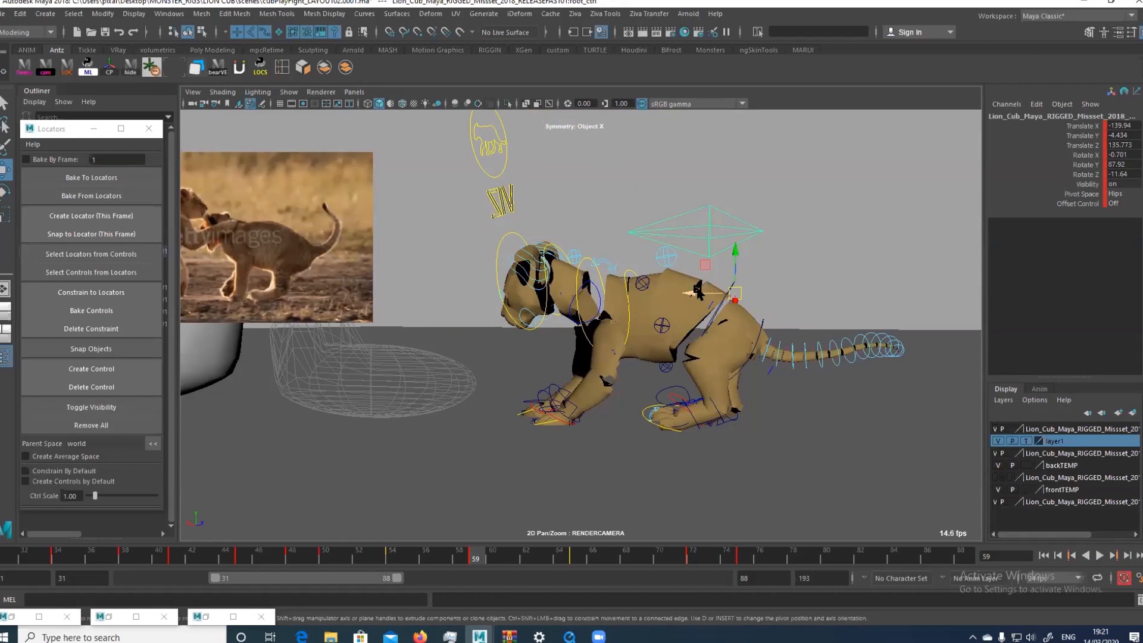
pyautogui.press(',')
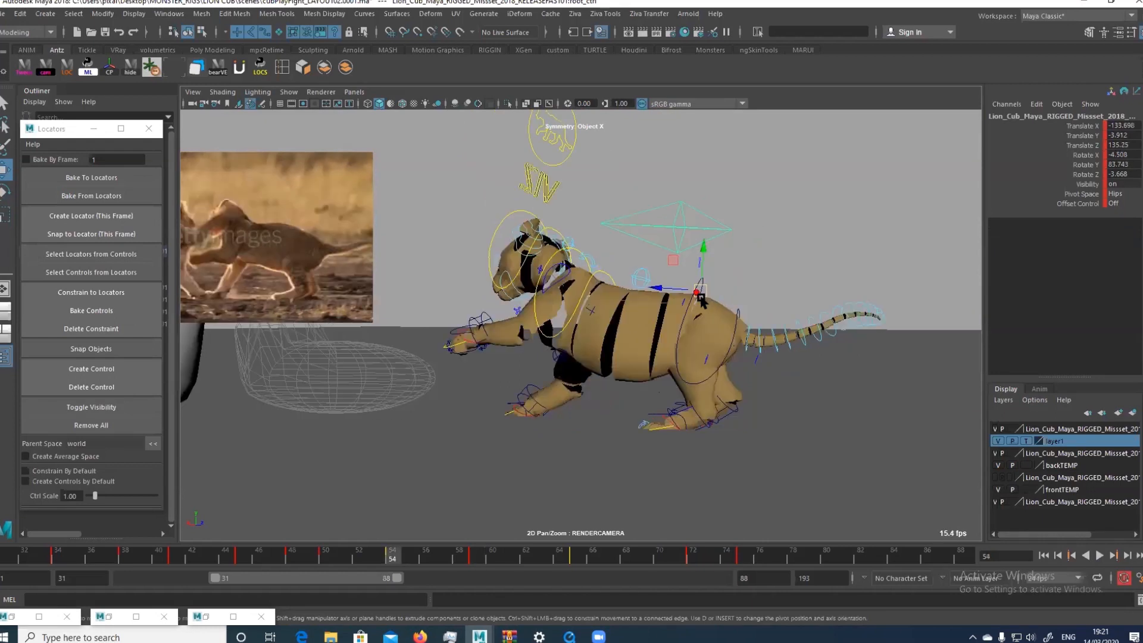
pyautogui.press('.')
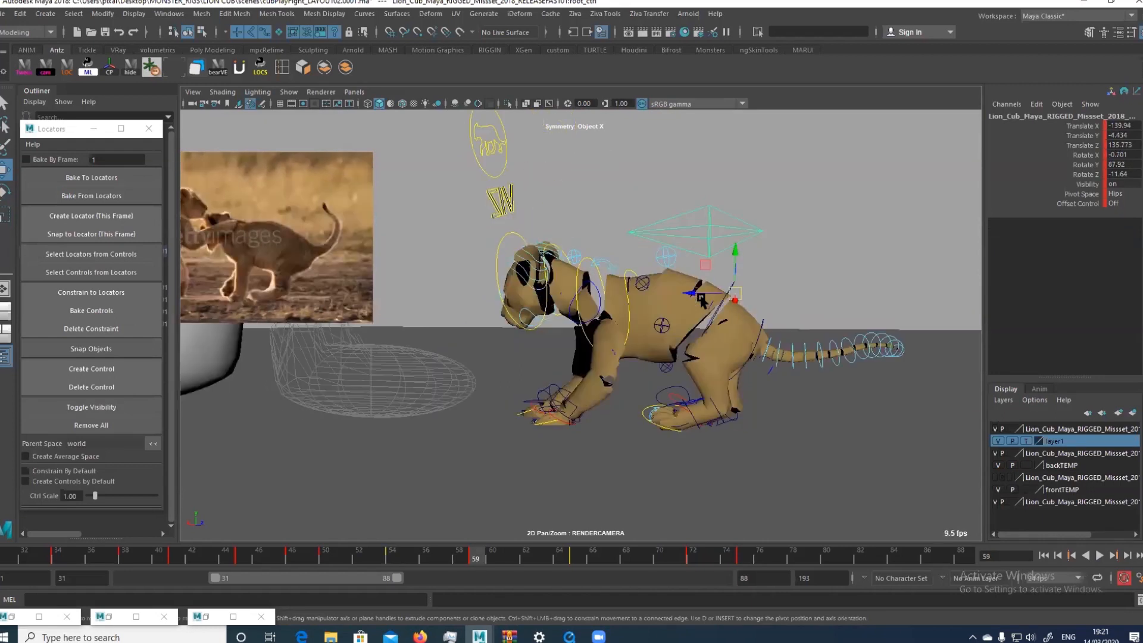
pyautogui.press(',')
pyautogui.press('.')
pyautogui.moveTo(697, 292); pyautogui.dragTo(683, 292)
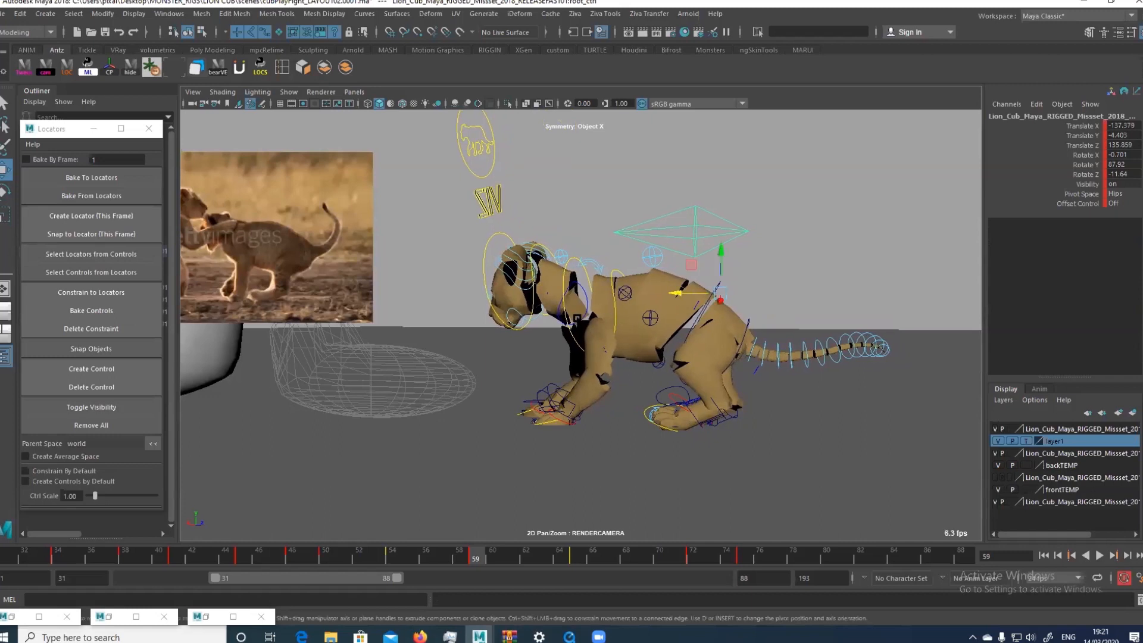
# Rotate the left scapula control forward at frame 59 and compare the pose with frame 54
pyautogui.click(565, 274)
pyautogui.press('e')
pyautogui.moveTo(565, 272); pyautogui.dragTo(617, 355)
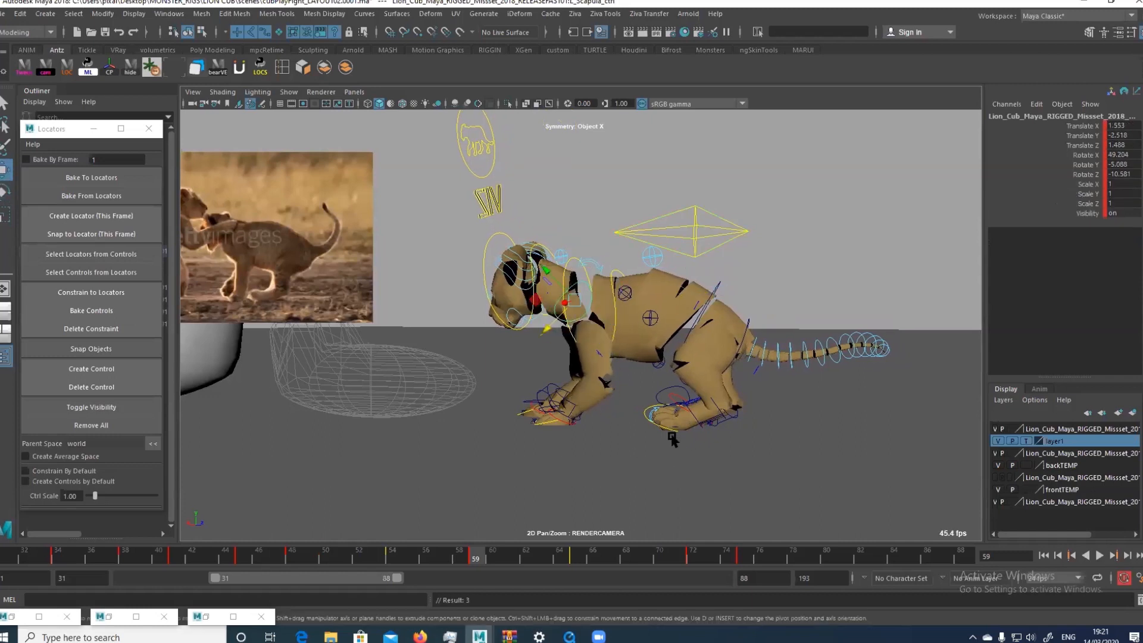
pyautogui.press(',')
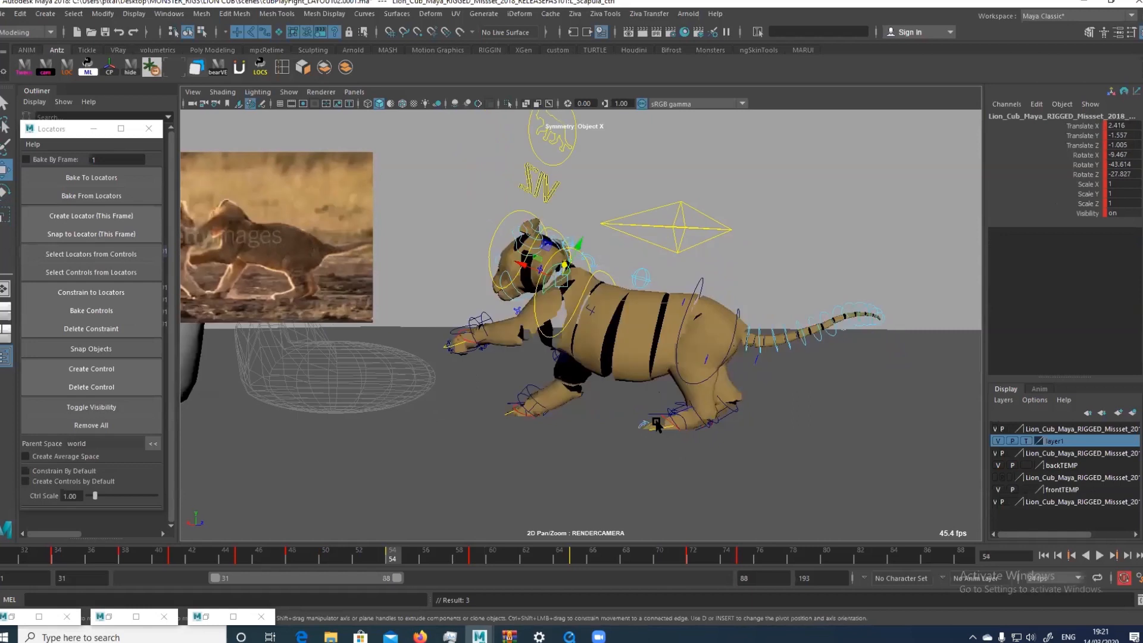
pyautogui.press('.')
pyautogui.press(',')
pyautogui.press('.')
pyautogui.press(',')
pyautogui.press('.')
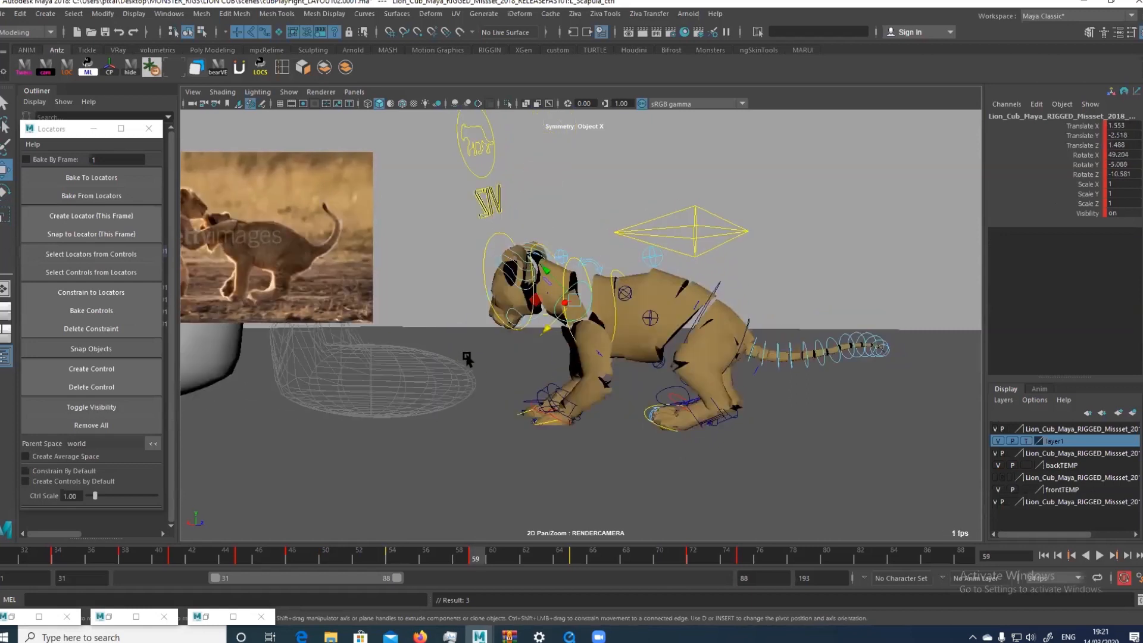
# Move the left hand control back towards the hind legs and reposition and rotate the left scapula control at frame 59
pyautogui.click(539, 411)
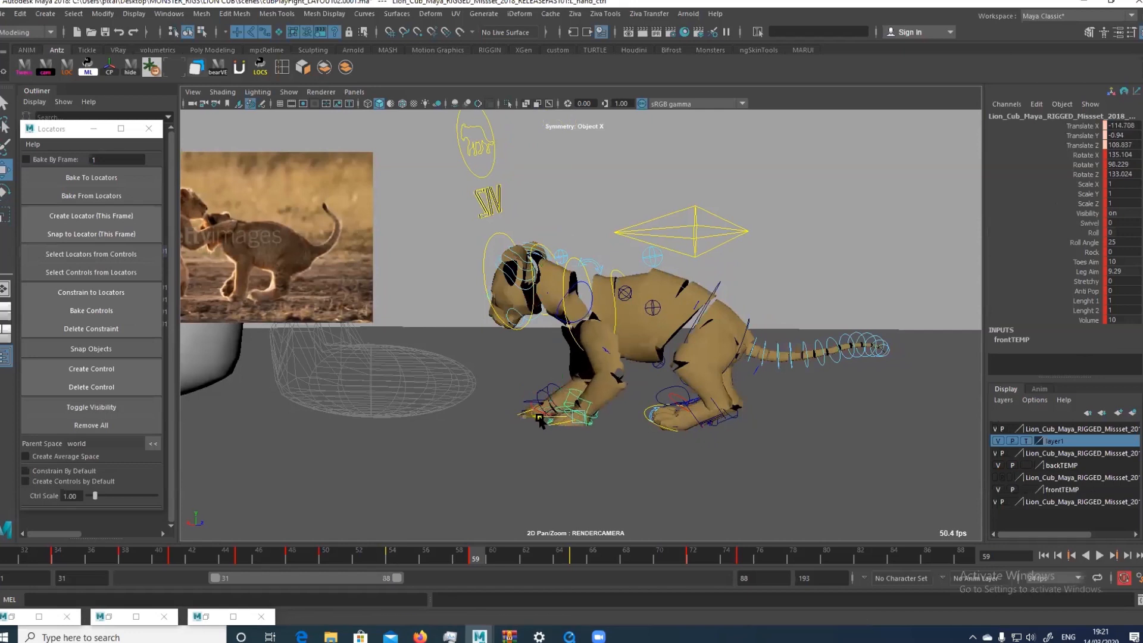
pyautogui.click(583, 290)
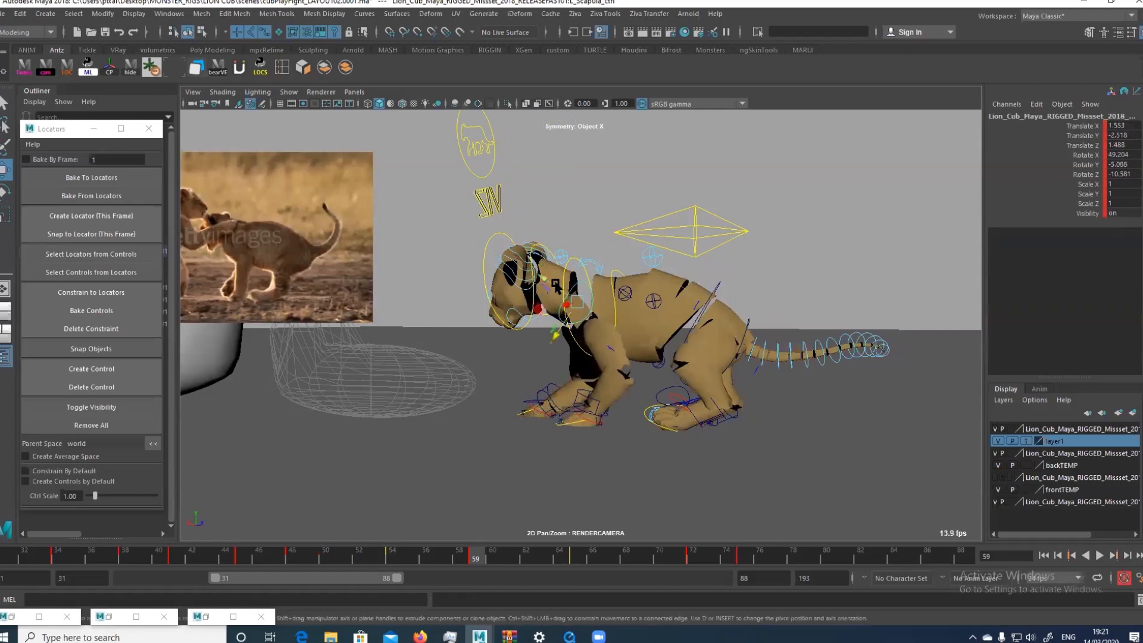
pyautogui.moveTo(555, 286); pyautogui.dragTo(561, 273)
pyautogui.moveTo(554, 329); pyautogui.dragTo(595, 289)
pyautogui.press('e')
pyautogui.press('w')
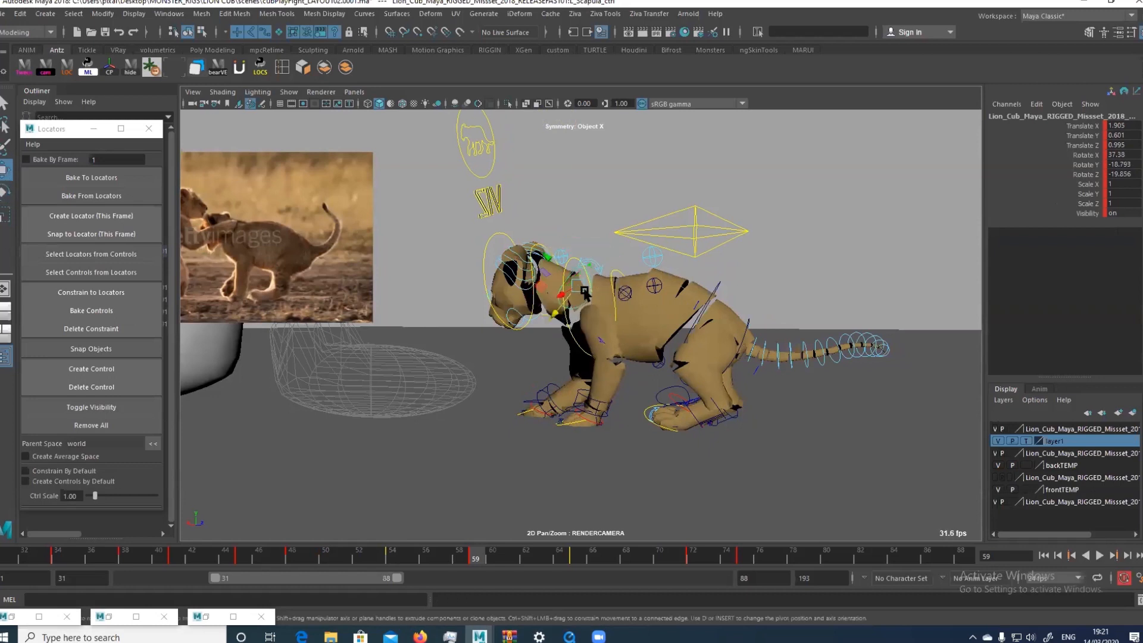
# Rotate and shift the chest control at frame 59, and compare the pose with the key poses at frames 54 and 65
pyautogui.click(615, 271)
pyautogui.press('e')
pyautogui.moveTo(613, 274); pyautogui.dragTo(560, 305)
pyautogui.press('w')
pyautogui.press(',')
pyautogui.press('.')
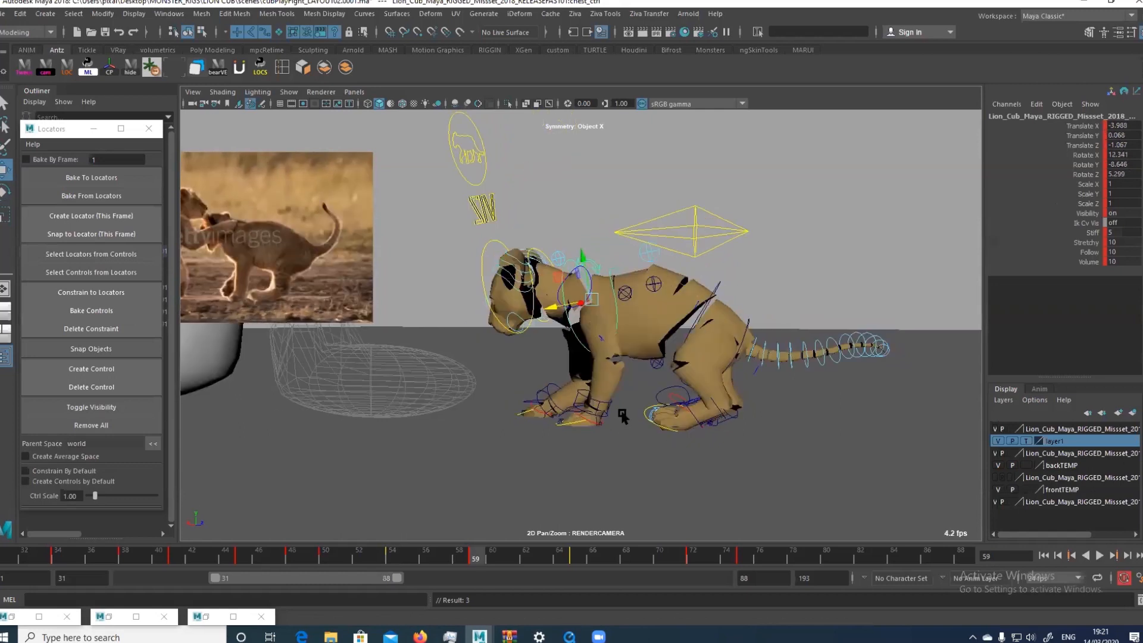
pyautogui.press(',')
pyautogui.press('.')
pyautogui.press('.')
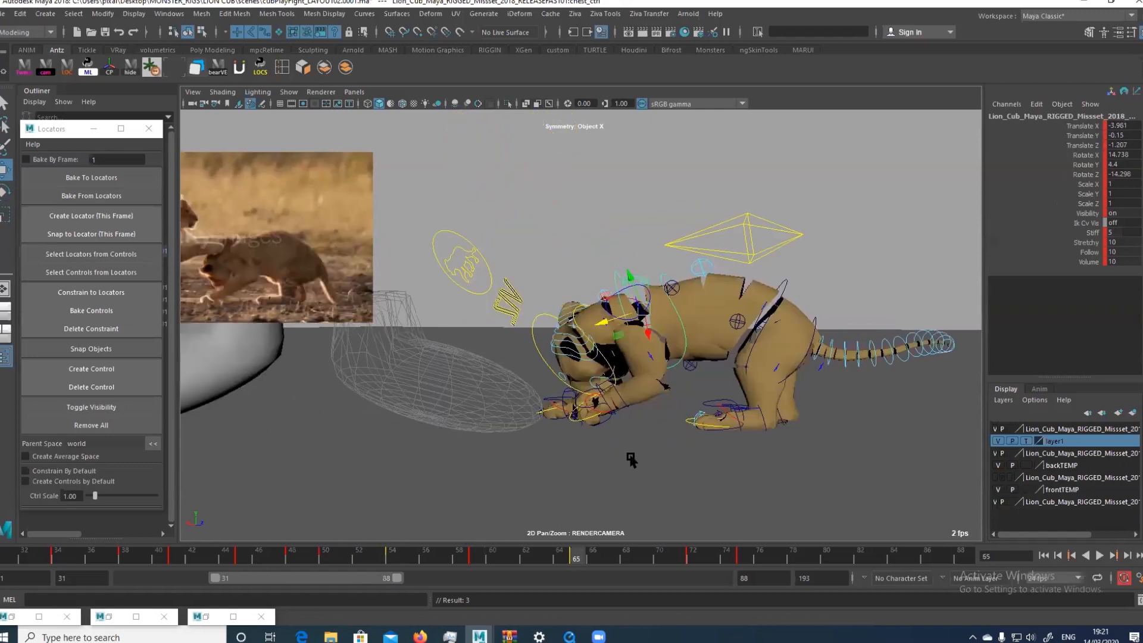
pyautogui.press(',')
pyautogui.press('.')
pyautogui.press(',')
# Try a stepped tween on all of the cub's controls at frame 62, clear its keys, retry it and undo it
pyautogui.click(569, 412)
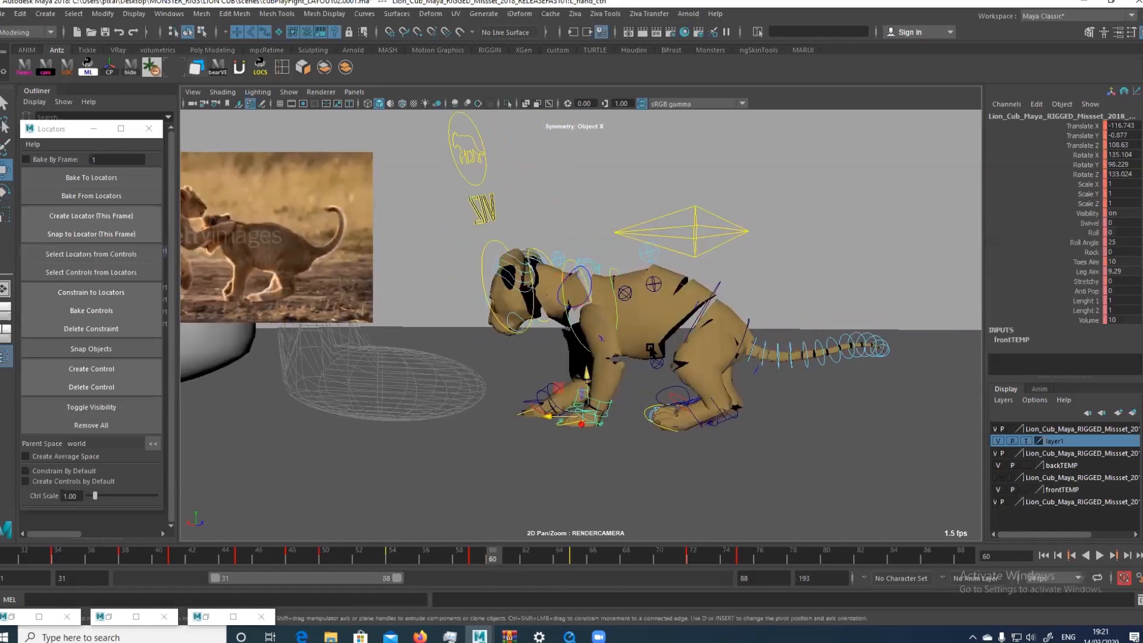
pyautogui.hotkey('alt', '.')
pyautogui.hotkey('alt', '.')
pyautogui.moveTo(714, 236); pyautogui.dragTo(716, 269, button='right')
pyautogui.click(509, 561)
pyautogui.hotkey('alt', '.')
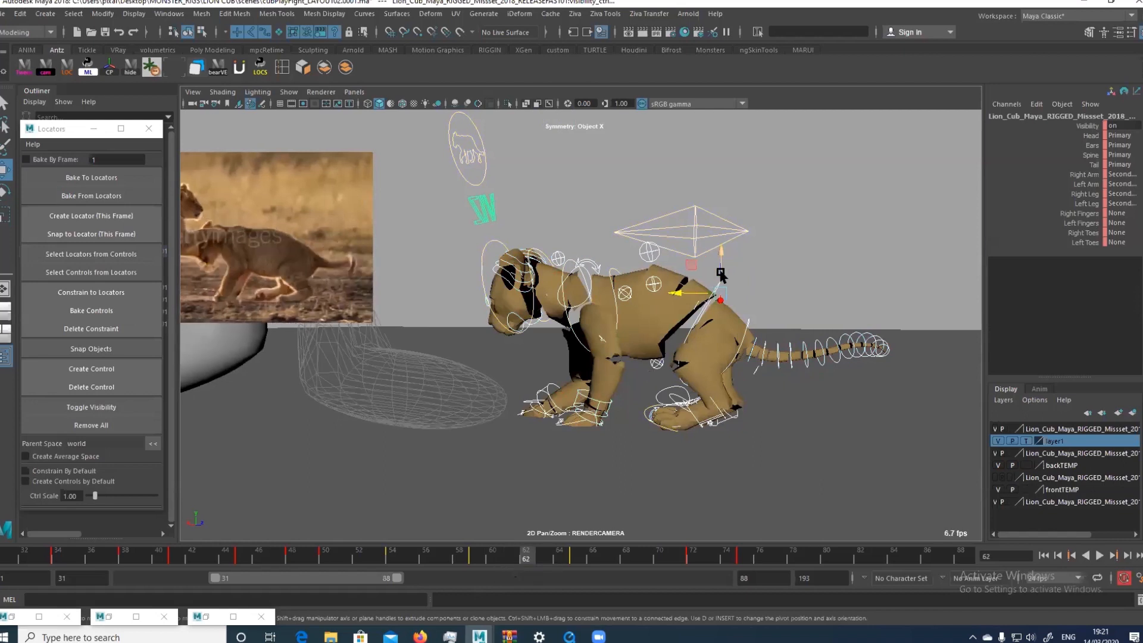
pyautogui.moveTo(732, 262); pyautogui.dragTo(697, 265, button='right')
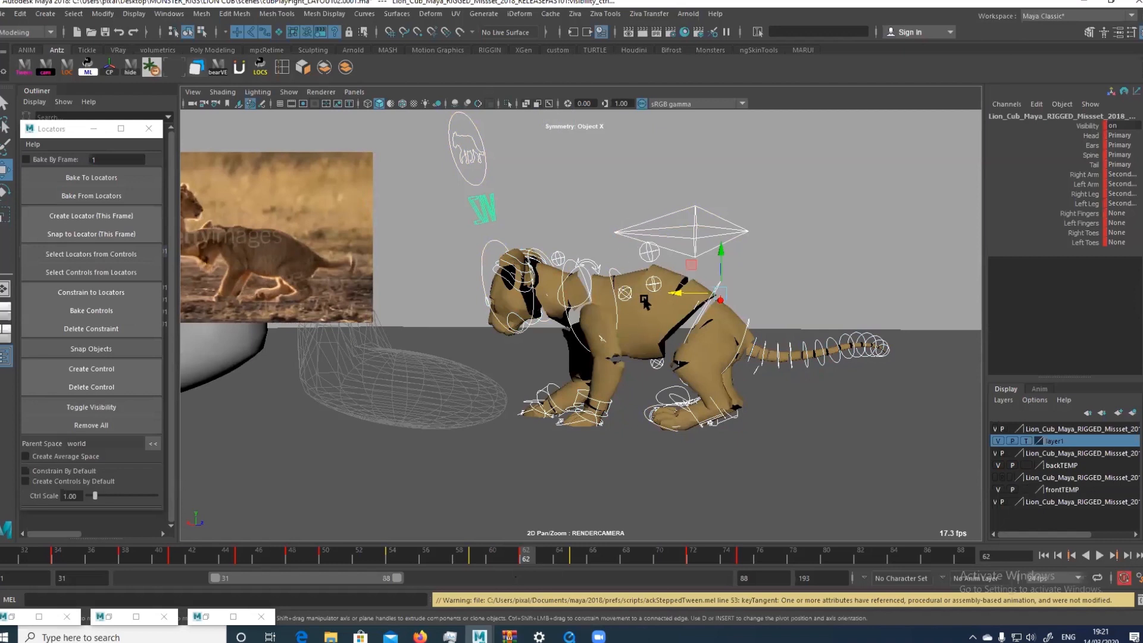
pyautogui.moveTo(518, 562); pyautogui.dragTo(548, 400, button='right')
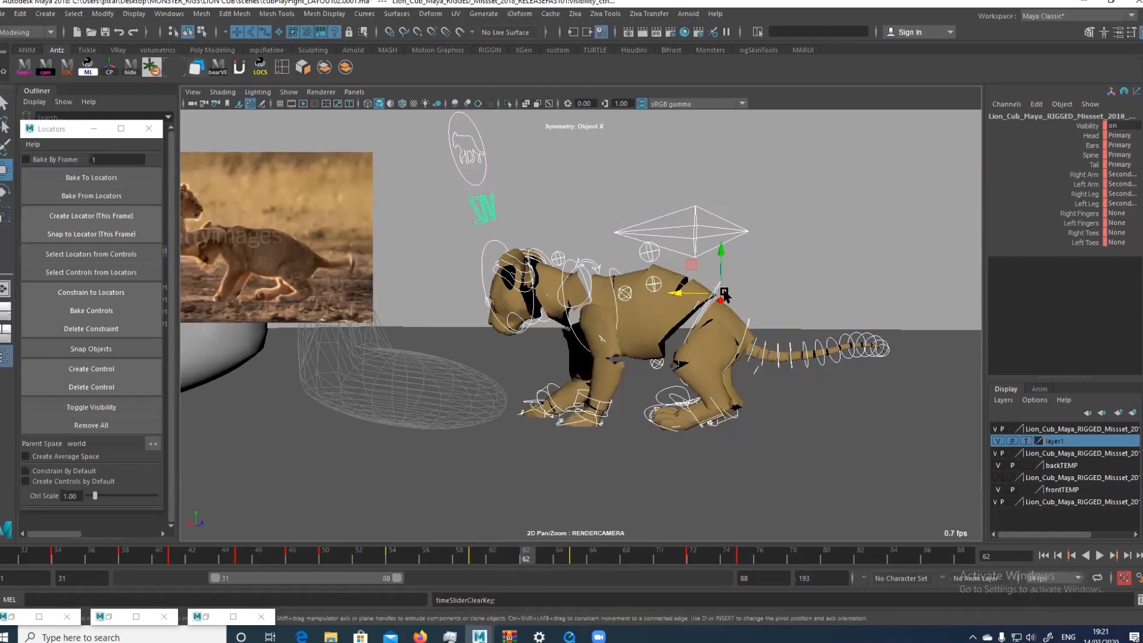
pyautogui.moveTo(728, 293); pyautogui.dragTo(698, 297, button='right')
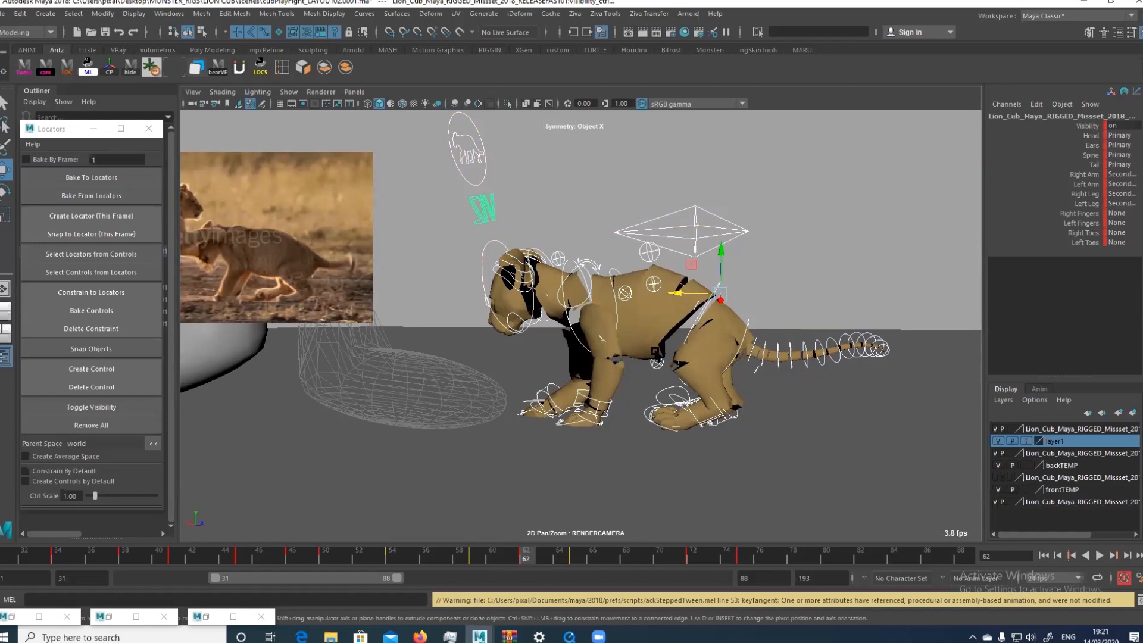
pyautogui.hotkey('ctrl', 'z')
# Examine the animation curves of all controls in the Graph Editor, framing their keys, and minimise the editor
pyautogui.moveTo(662, 345); pyautogui.dragTo(694, 329, button='right')
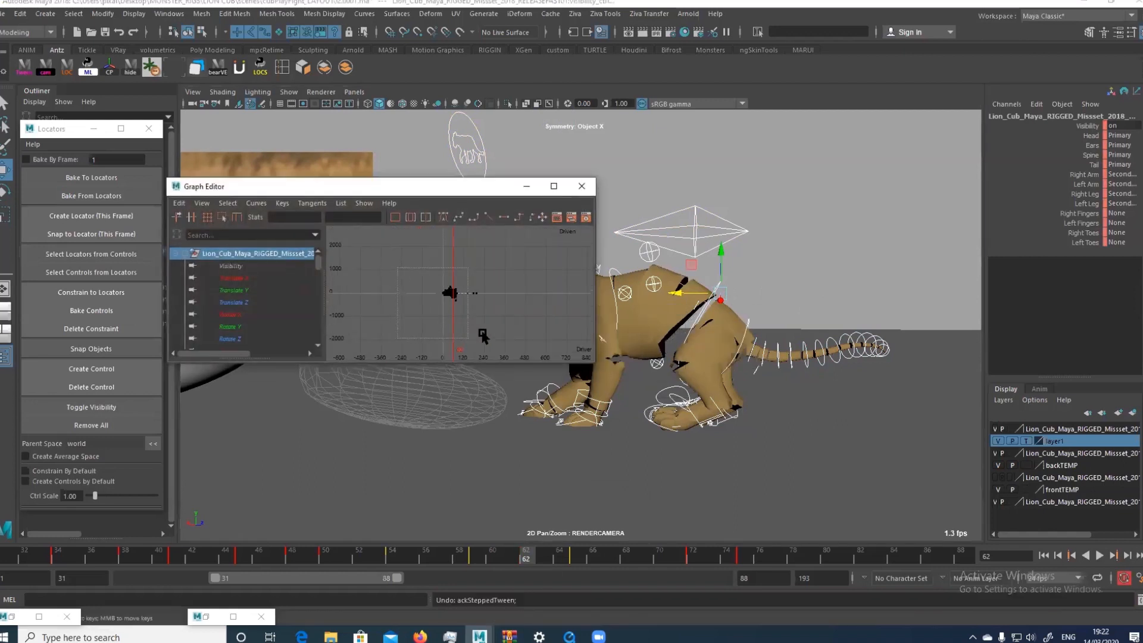
pyautogui.moveTo(397, 268); pyautogui.dragTo(468, 338)
pyautogui.press('f')
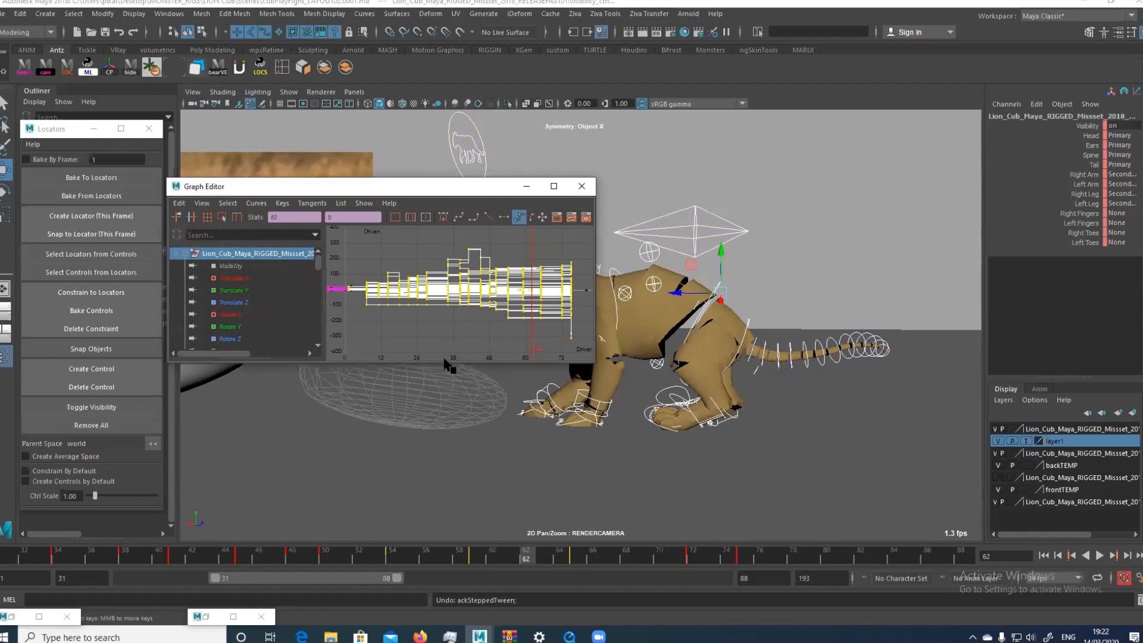
pyautogui.click(528, 186)
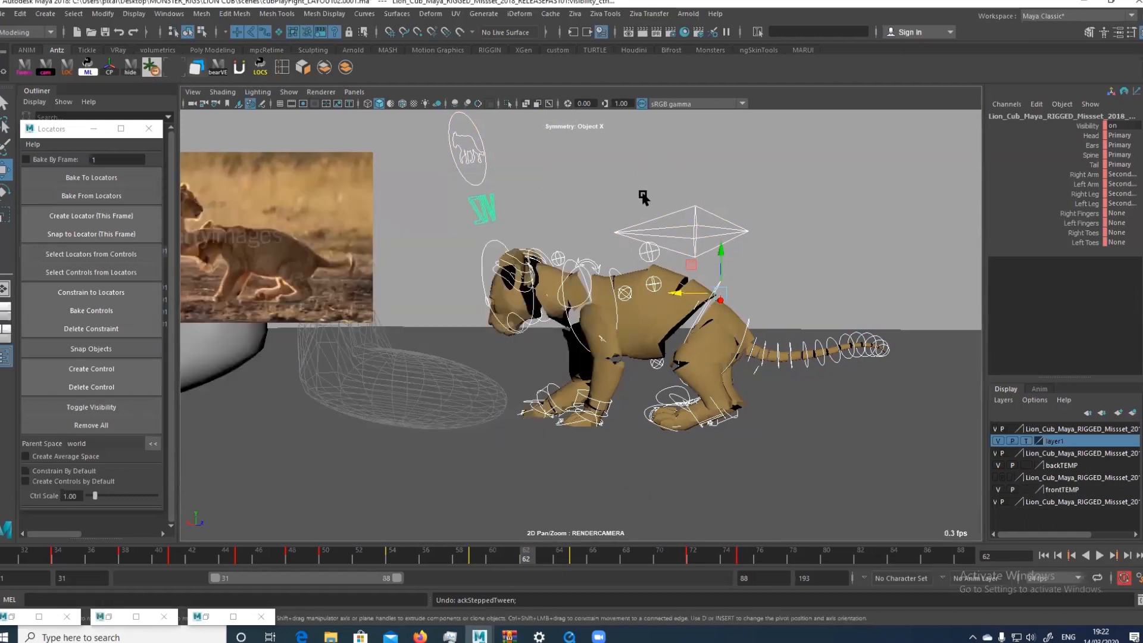
# Adjust the mid-spine control and move and rotate the hips control by hand at frame 62
pyautogui.click(650, 267)
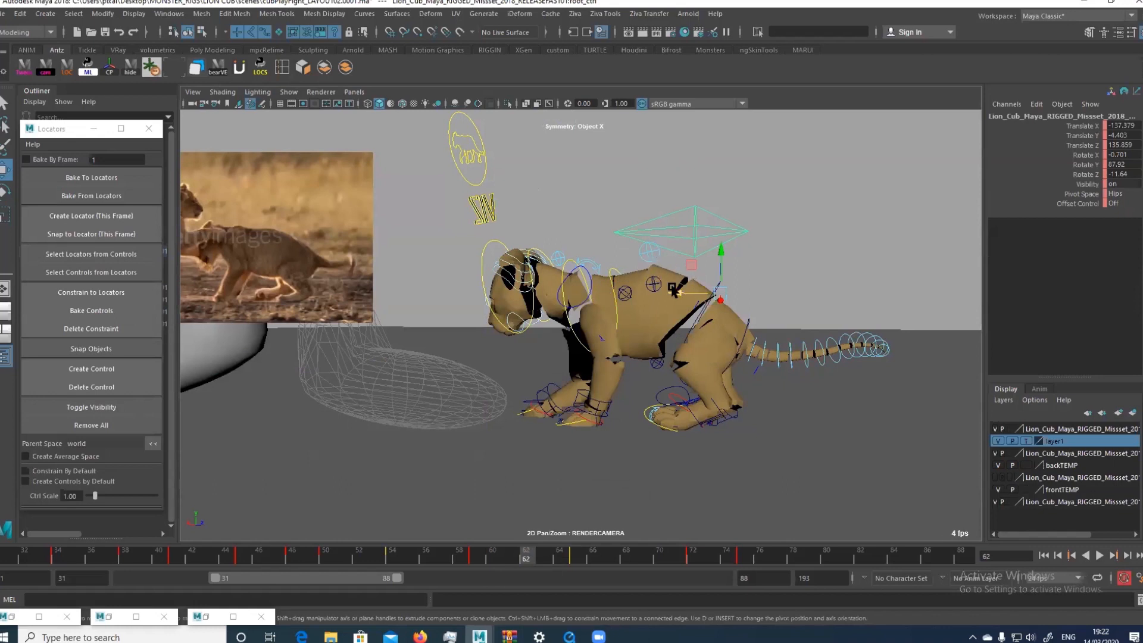
pyautogui.click(664, 249)
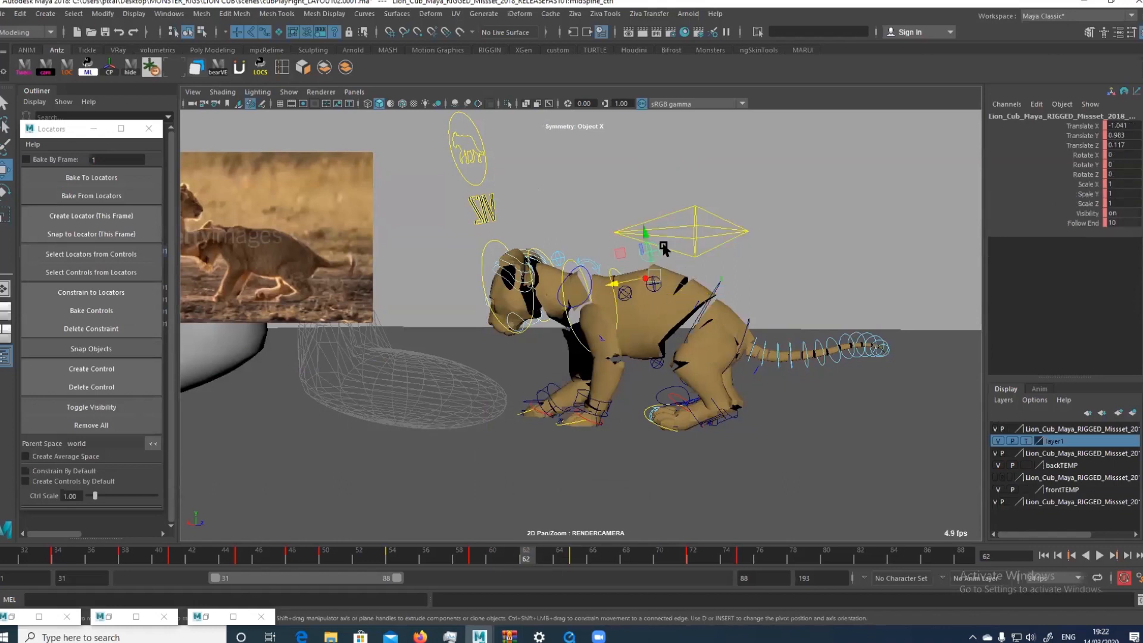
pyautogui.click(721, 292)
pyautogui.moveTo(736, 278)
pyautogui.mouseDown()
pyautogui.moveTo(742, 268)
pyautogui.moveTo(721, 270)
pyautogui.moveTo(737, 288)
pyautogui.mouseUp()
pyautogui.press('e')
pyautogui.press('w')
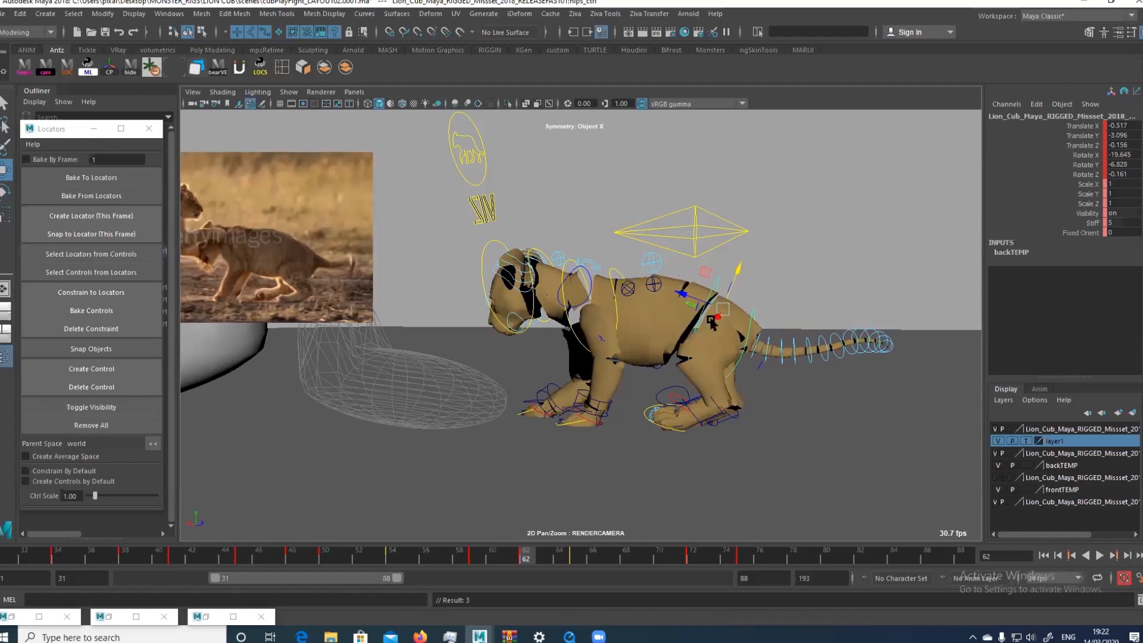
pyautogui.press('e')
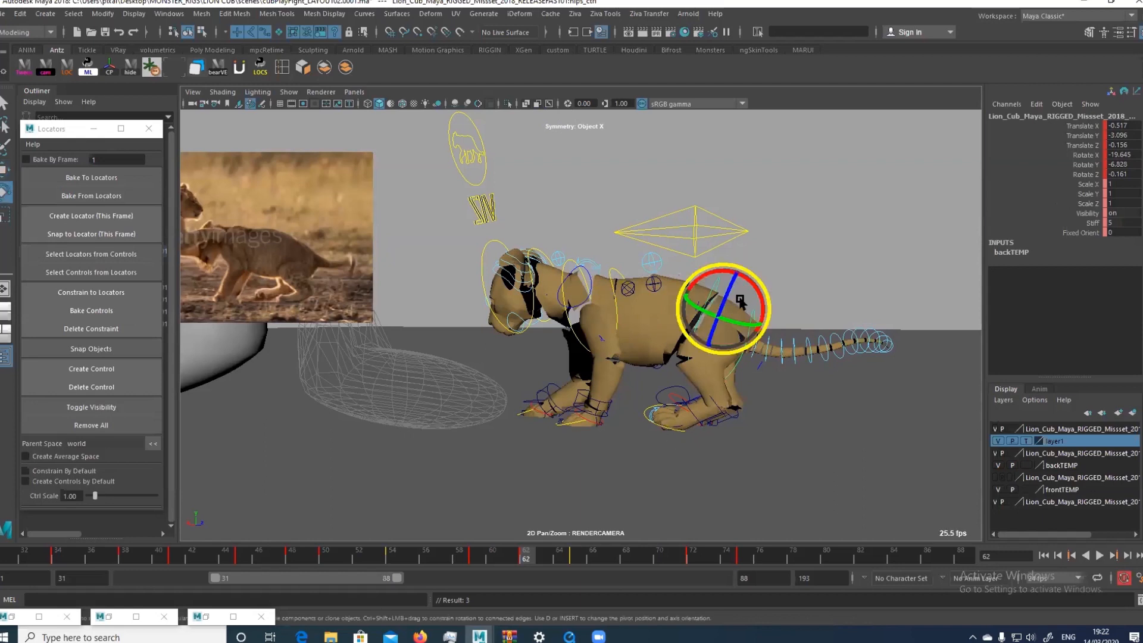
pyautogui.moveTo(738, 305); pyautogui.dragTo(734, 322)
pyautogui.press('w')
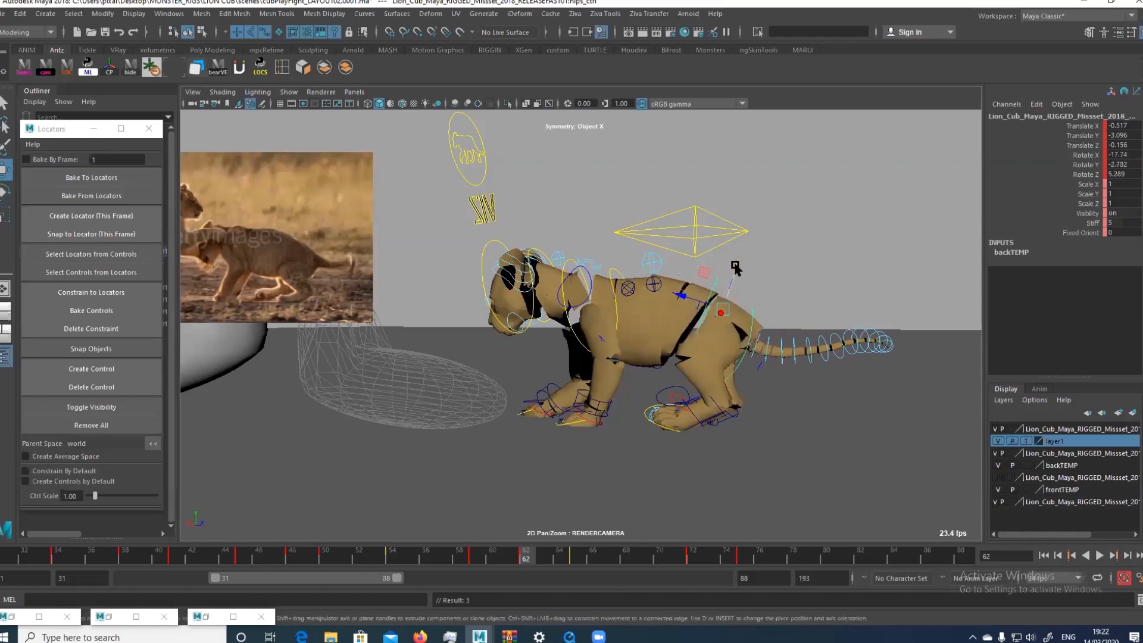
pyautogui.moveTo(736, 268); pyautogui.dragTo(737, 271)
# Compare frames 59 and 62, delete all controls' keys at frame 62, retry the stepped tween and undo it
pyautogui.click(654, 399)
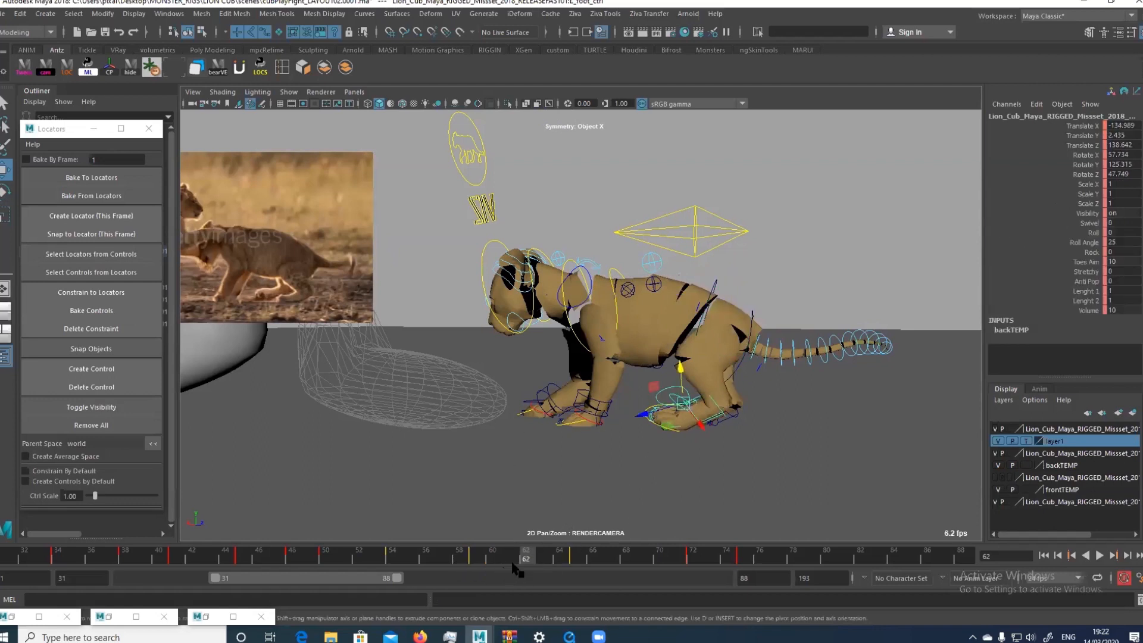
pyautogui.click(470, 559)
pyautogui.moveTo(470, 560); pyautogui.dragTo(522, 562)
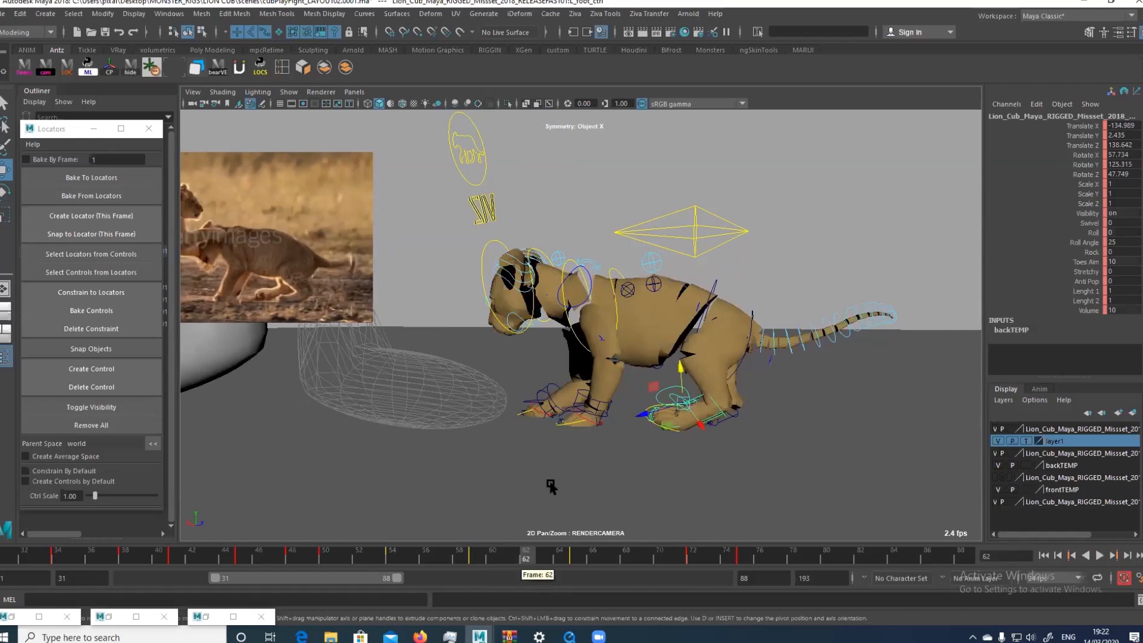
pyautogui.moveTo(597, 431); pyautogui.dragTo(597, 462, button='right')
pyautogui.rightClick(525, 564)
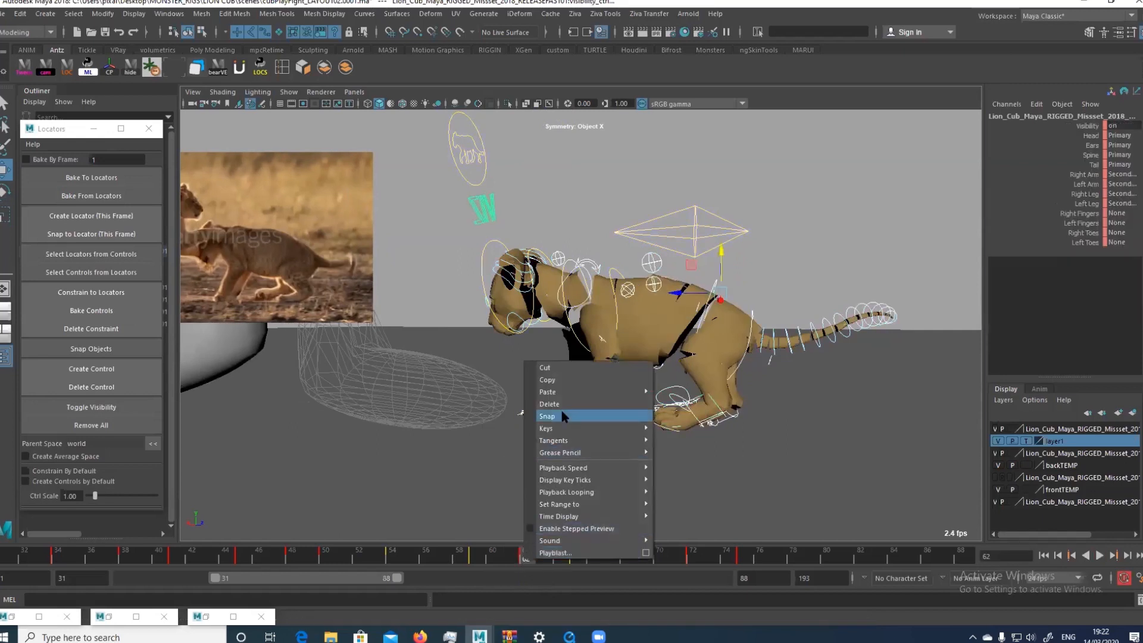
pyautogui.click(555, 399)
pyautogui.moveTo(604, 426); pyautogui.dragTo(574, 424, button='right')
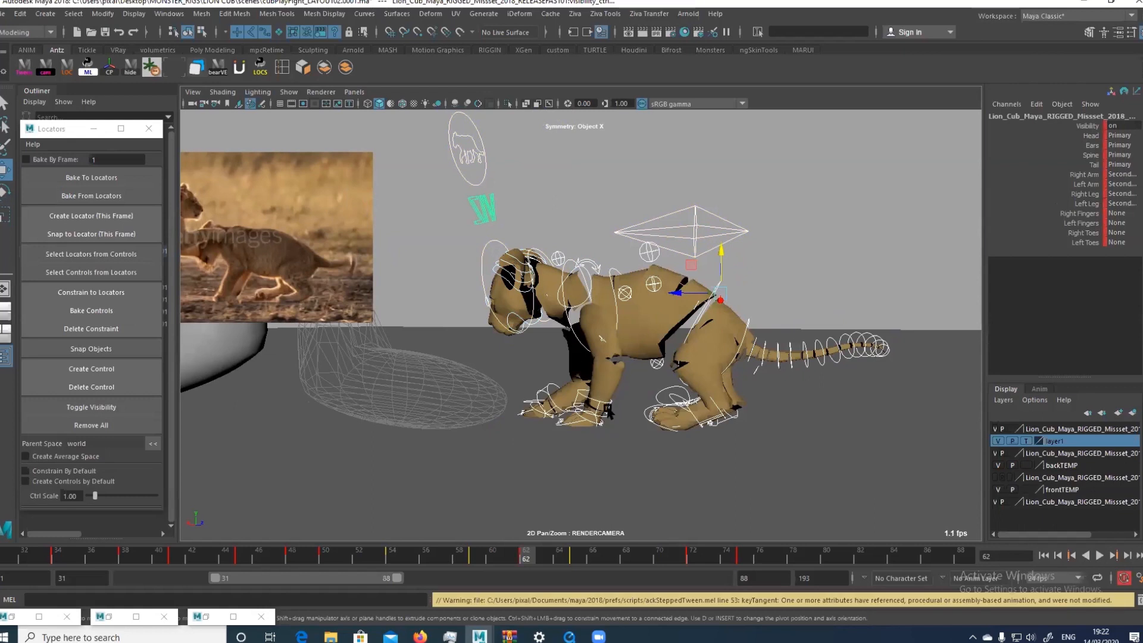
pyautogui.hotkey('ctrl', 'z')
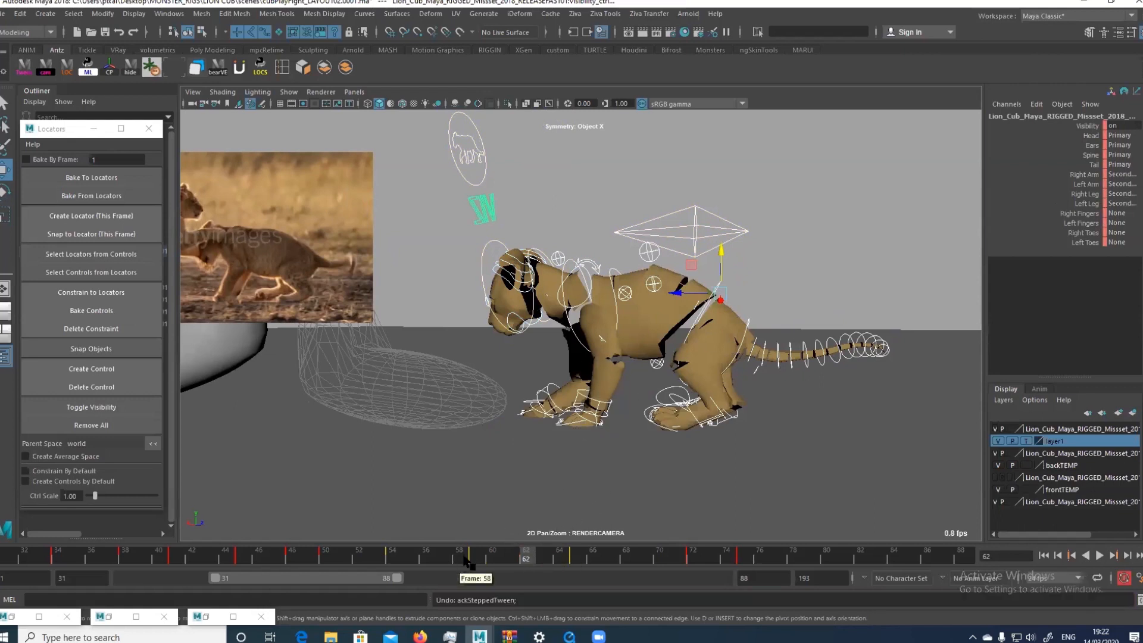
# Give all controls' keys from frame 58 through 65 linear tangents and key the in-between pose at frame 62
pyautogui.keyDown('shift'); pyautogui.moveTo(459, 560); pyautogui.dragTo(569, 557); pyautogui.keyUp('shift')
pyautogui.rightClick(568, 556)
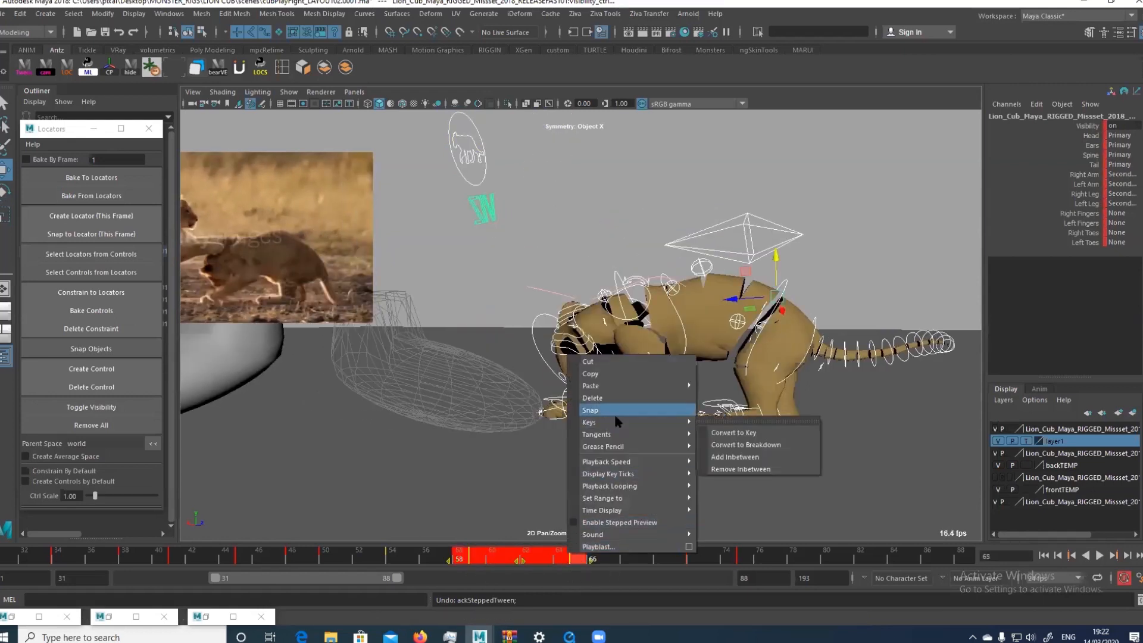
pyautogui.moveTo(657, 437)
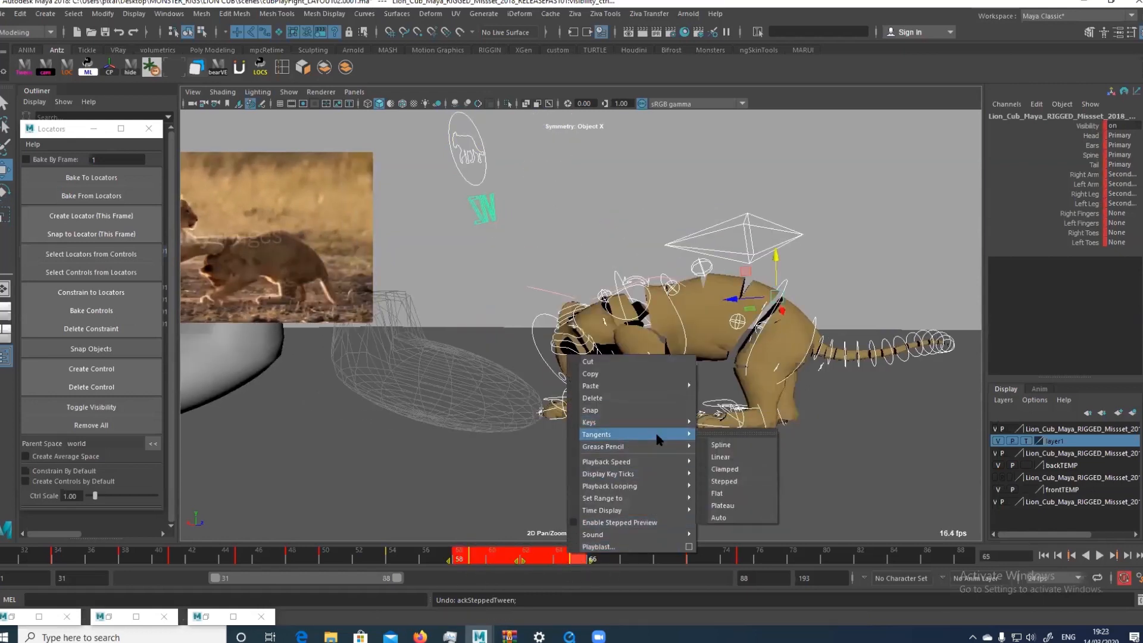
pyautogui.click(720, 457)
pyautogui.click(494, 559)
pyautogui.click(524, 561)
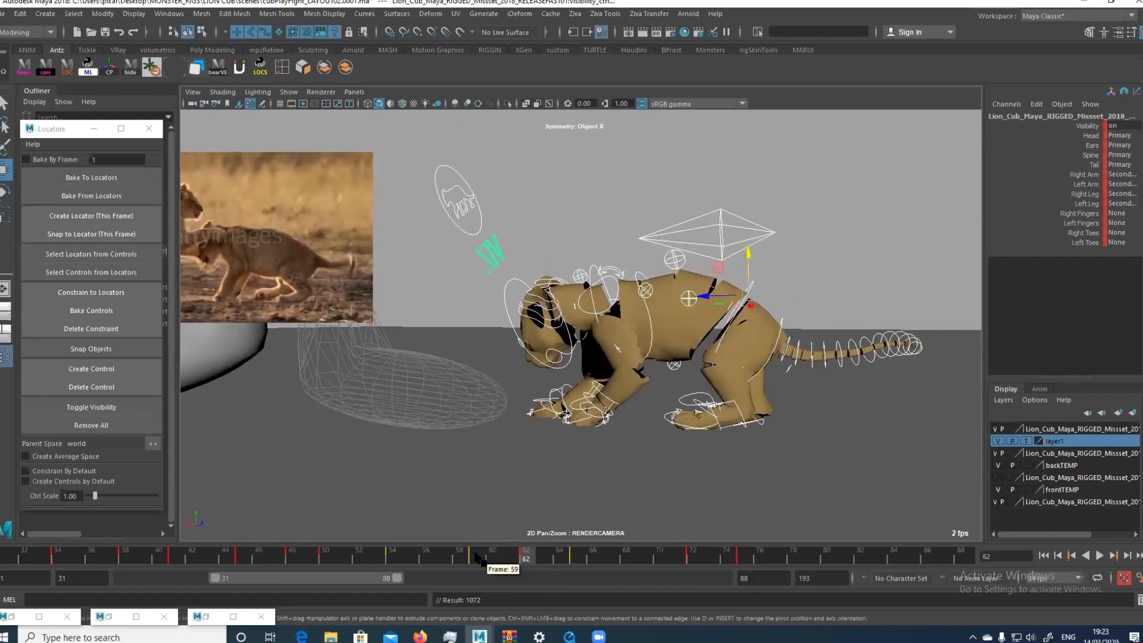
# Set the tangents of all keys from frame 58 through 65 back to stepped and return to frame 62
pyautogui.keyDown('shift'); pyautogui.moveTo(455, 559); pyautogui.dragTo(587, 560); pyautogui.keyUp('shift')
pyautogui.rightClick(586, 560)
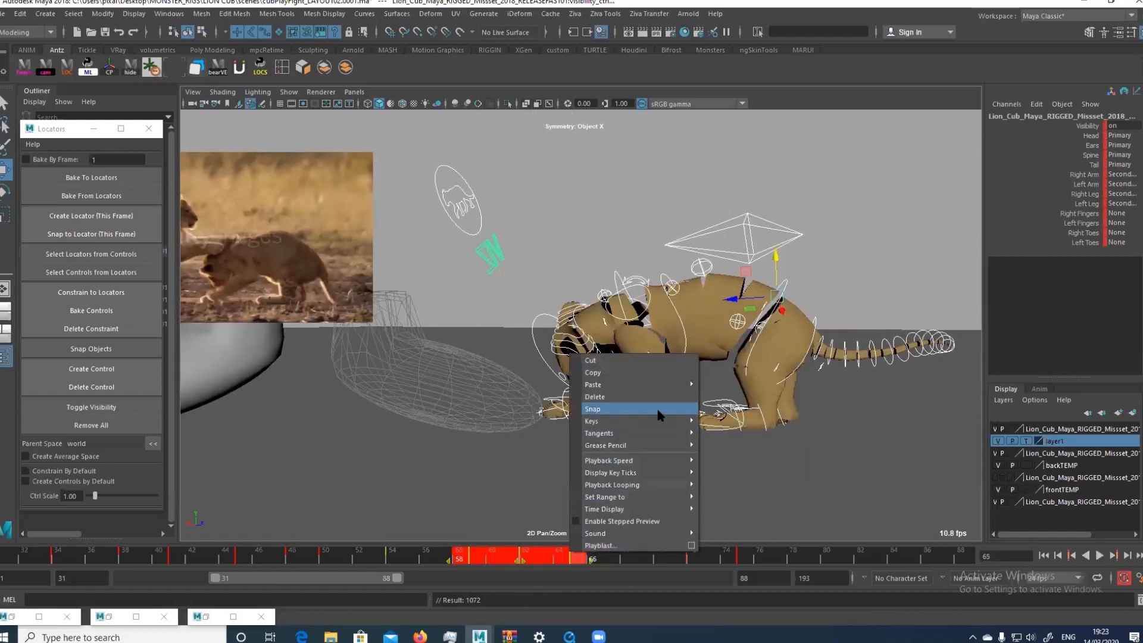
pyautogui.moveTo(682, 432)
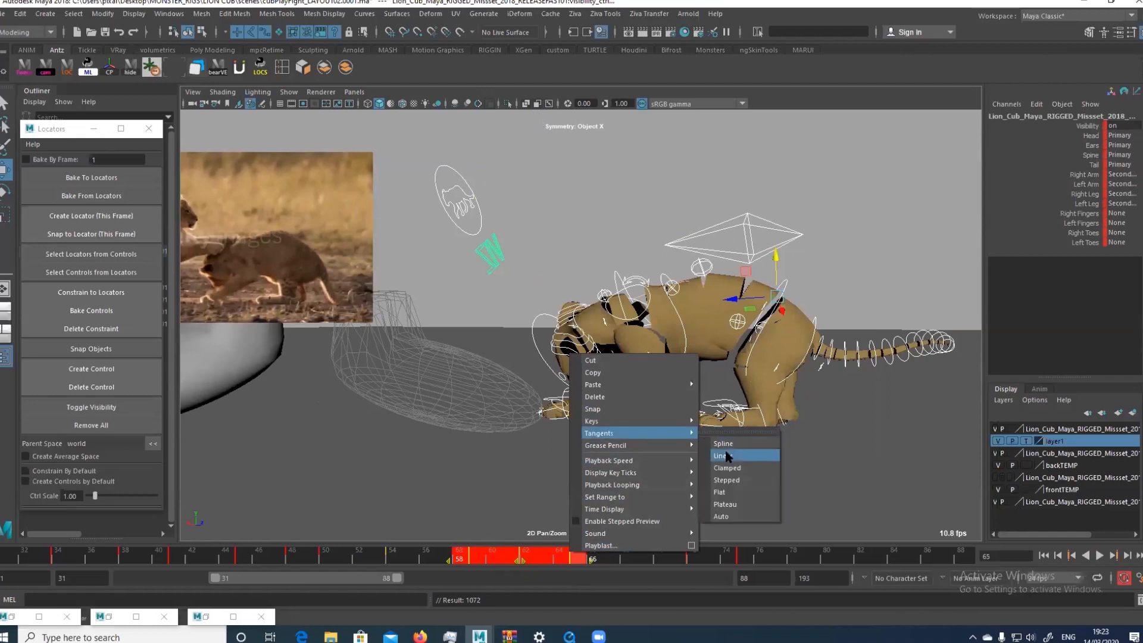
pyautogui.click(726, 480)
pyautogui.moveTo(514, 557); pyautogui.dragTo(526, 556)
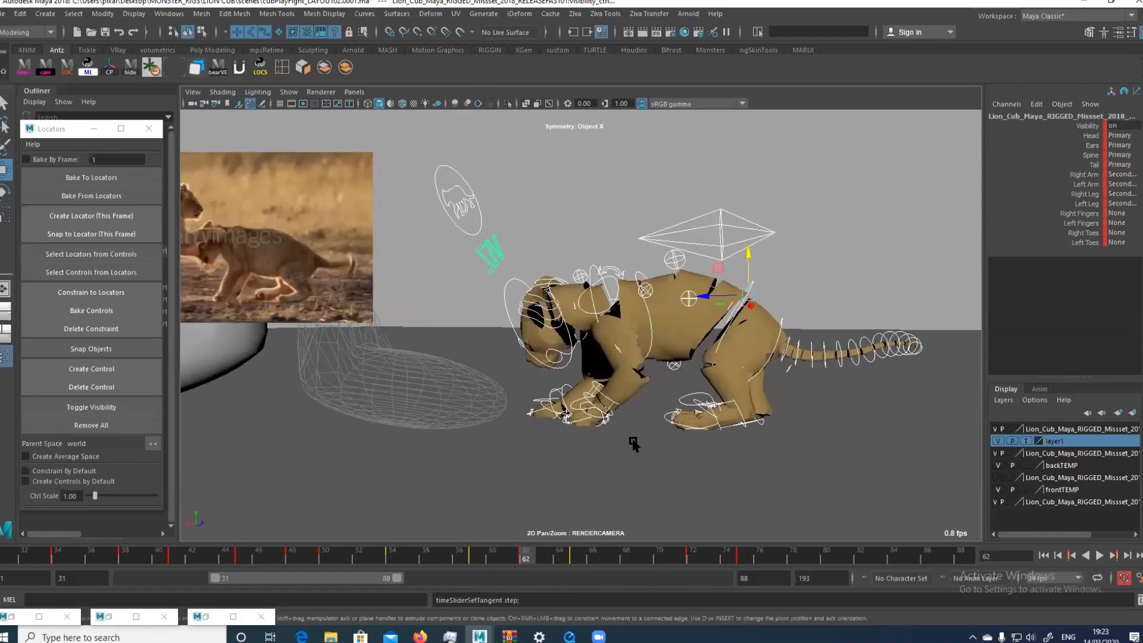
# Compare the left foot control at frames 59, 62 and 65, and copy its key from frame 65 to frame 62
pyautogui.click(682, 400)
pyautogui.click(475, 556)
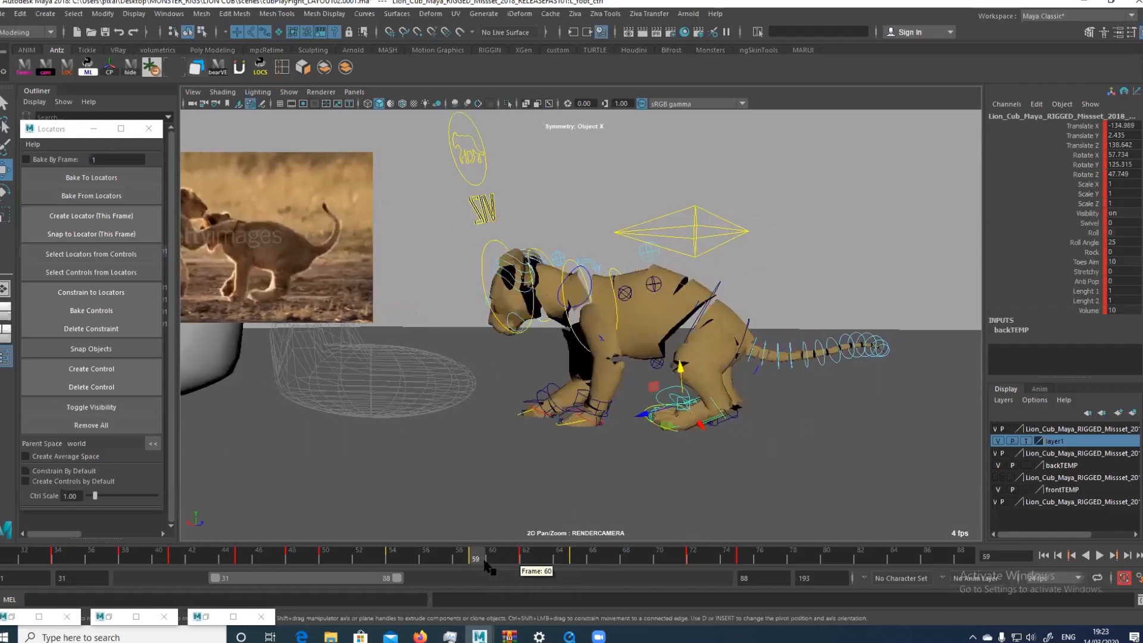
pyautogui.moveTo(459, 559); pyautogui.dragTo(475, 560)
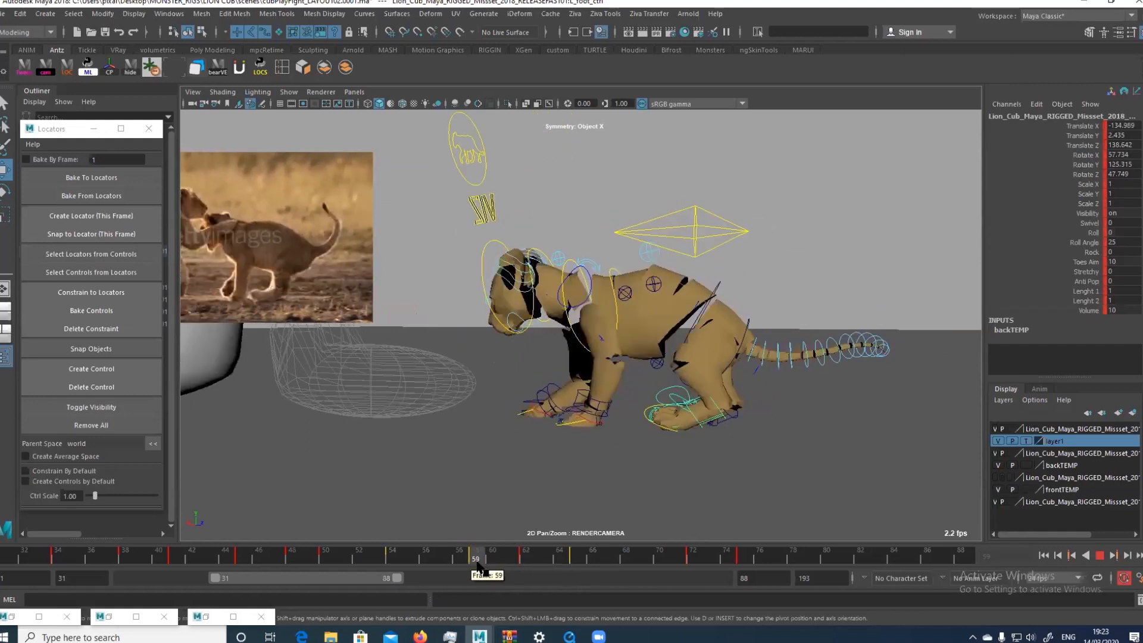
pyautogui.click(527, 559)
pyautogui.click(571, 559)
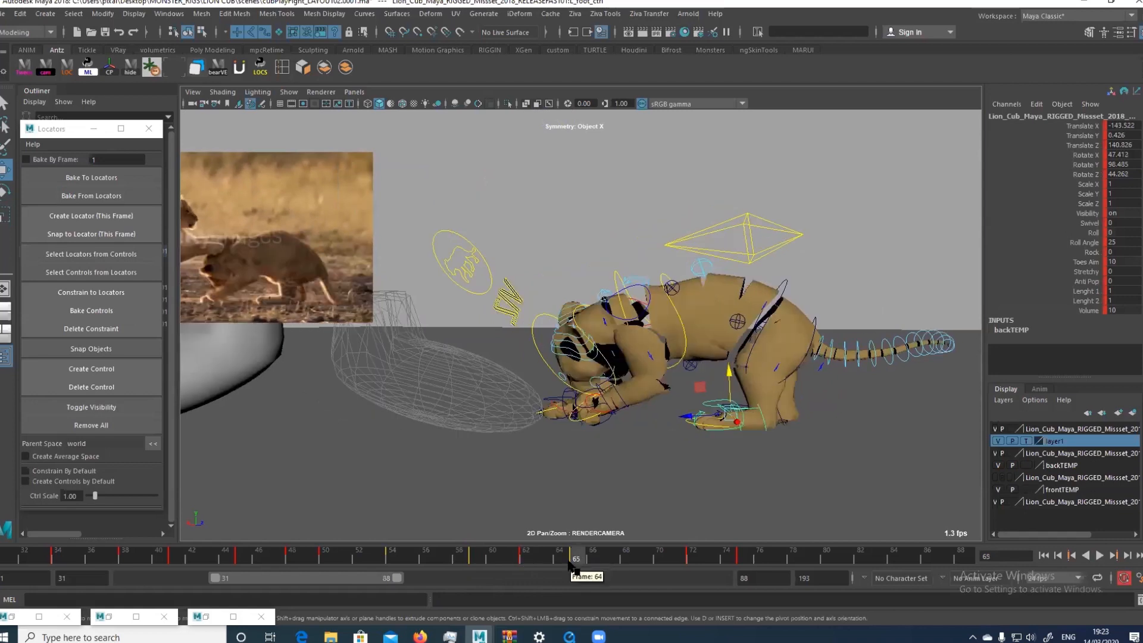
pyautogui.click(526, 558)
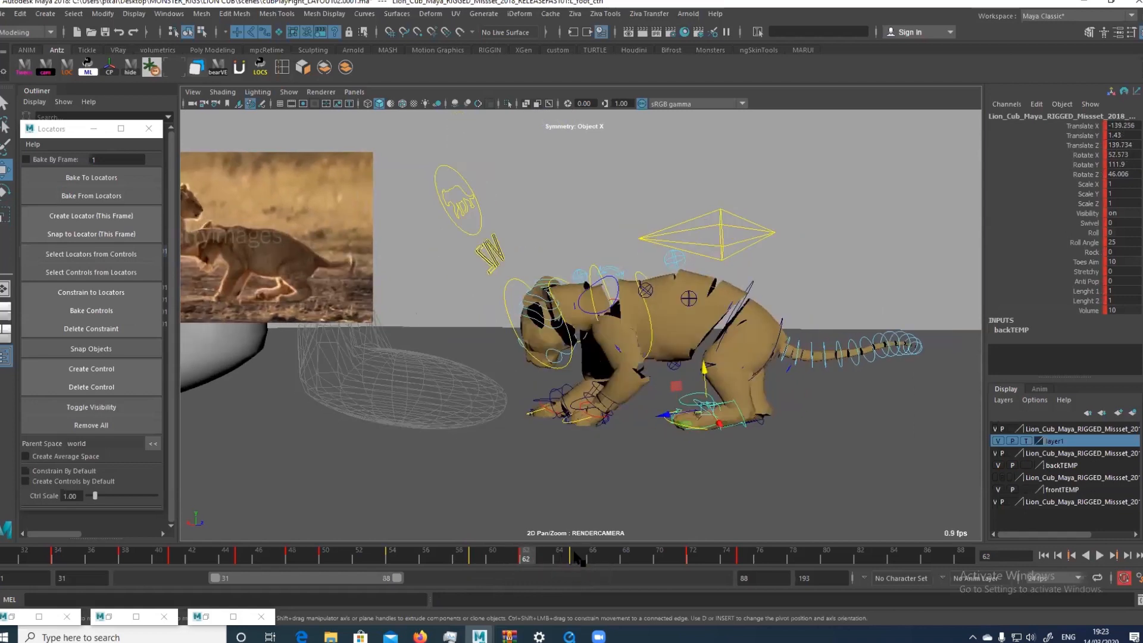
pyautogui.click(576, 558)
pyautogui.rightClick(574, 558)
pyautogui.click(598, 382)
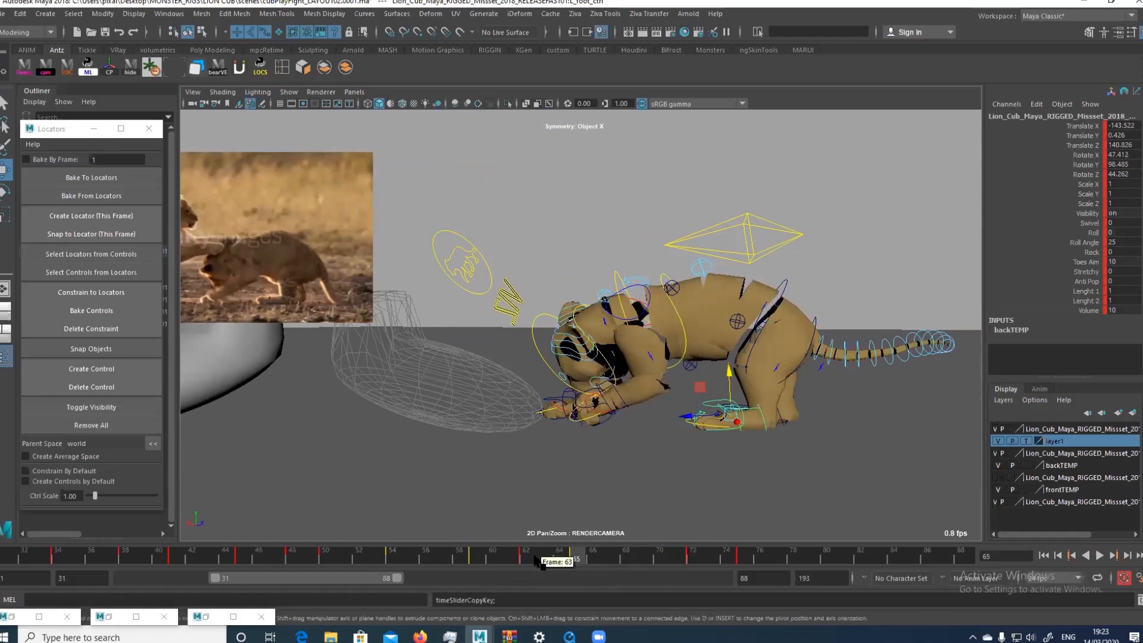
pyautogui.click(526, 558)
pyautogui.rightClick(527, 559)
pyautogui.moveTo(595, 388)
pyautogui.click(678, 397)
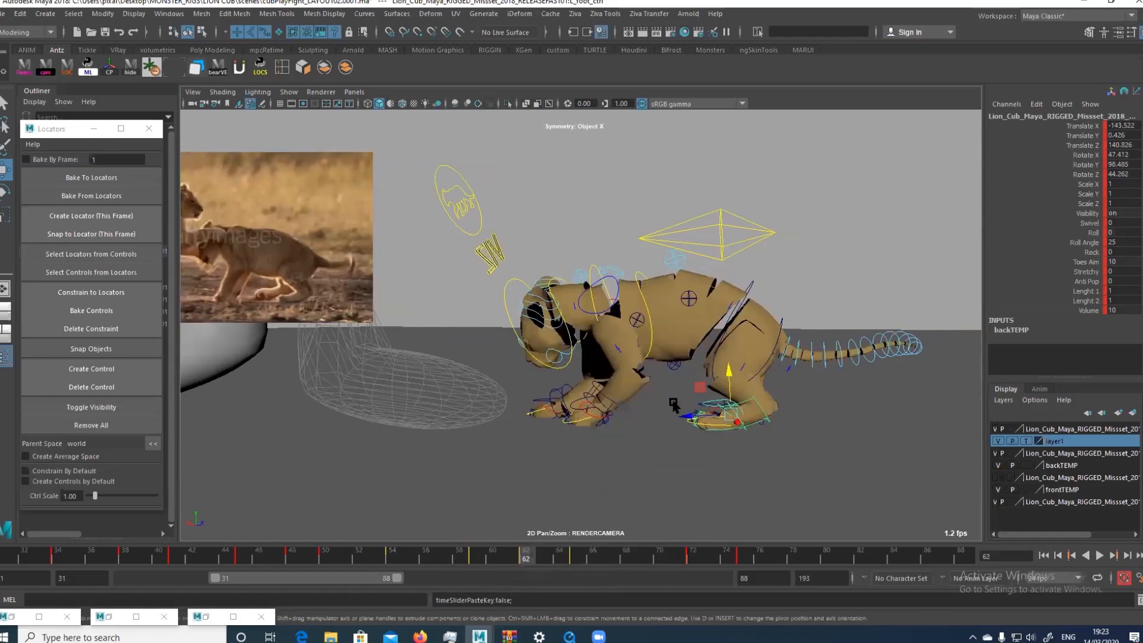
pyautogui.click(517, 558)
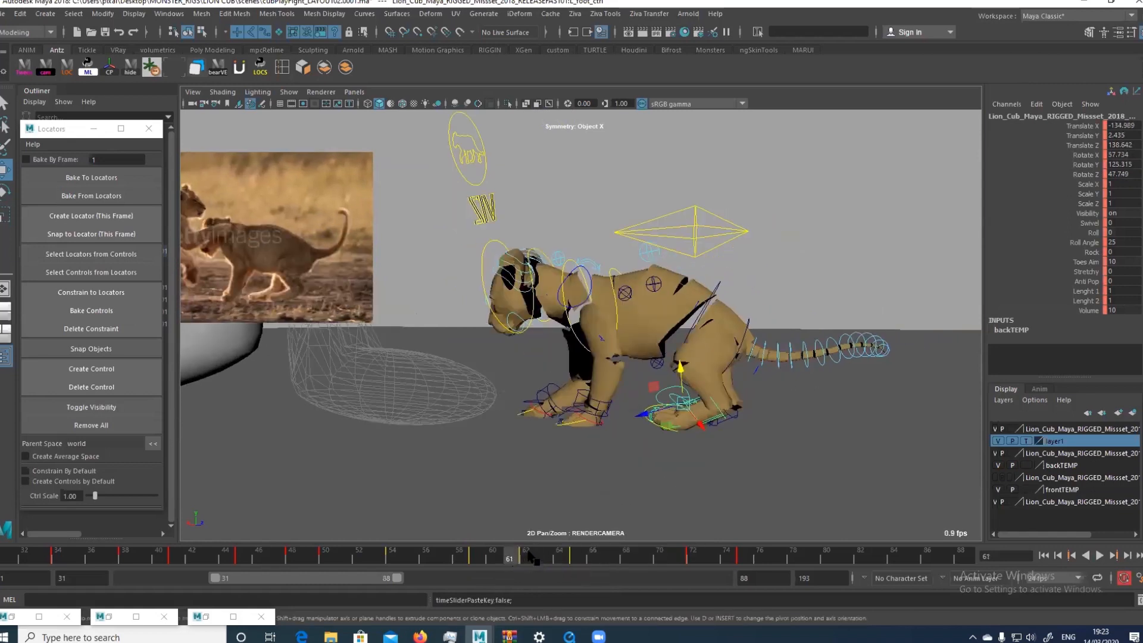
# Try to shift the root control's Translate Z key at frame 65 in the Graph Editor
pyautogui.moveTo(532, 557); pyautogui.dragTo(594, 576)
pyautogui.click(741, 253)
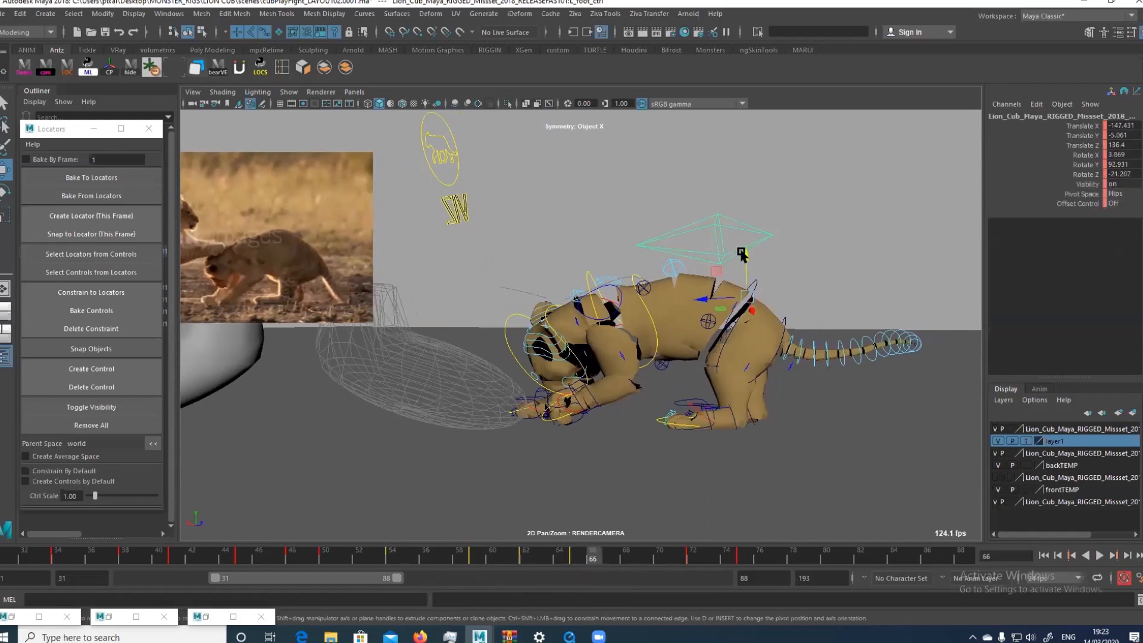
pyautogui.moveTo(789, 259); pyautogui.dragTo(847, 240)
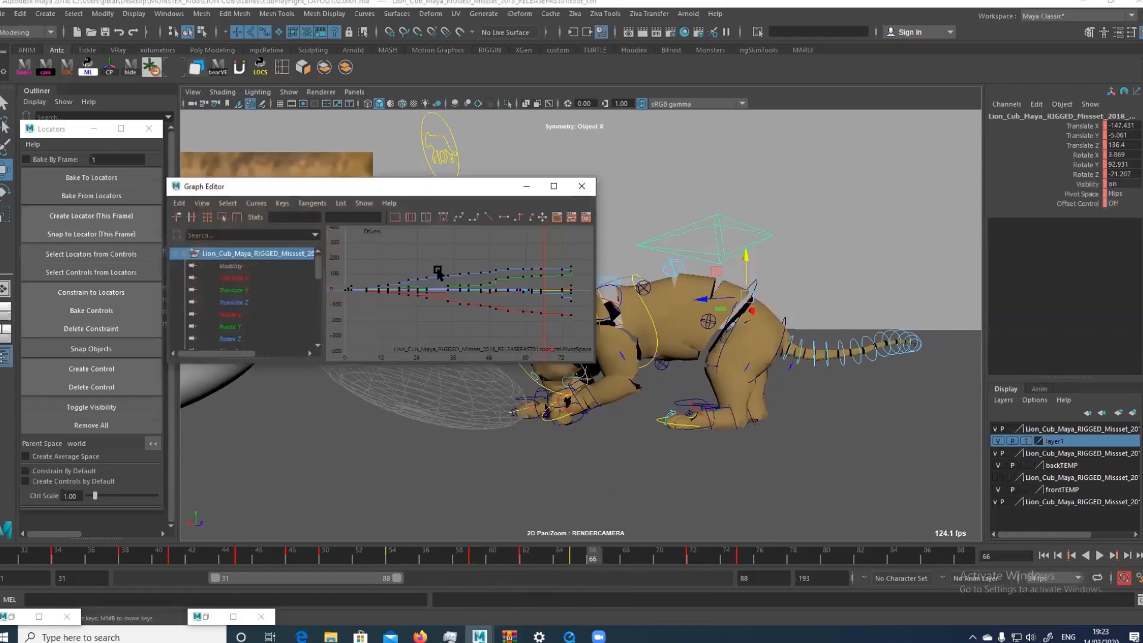
pyautogui.click(278, 290)
pyautogui.click(275, 302)
pyautogui.press('f')
pyautogui.moveTo(559, 265); pyautogui.dragTo(565, 266)
pyautogui.press('f')
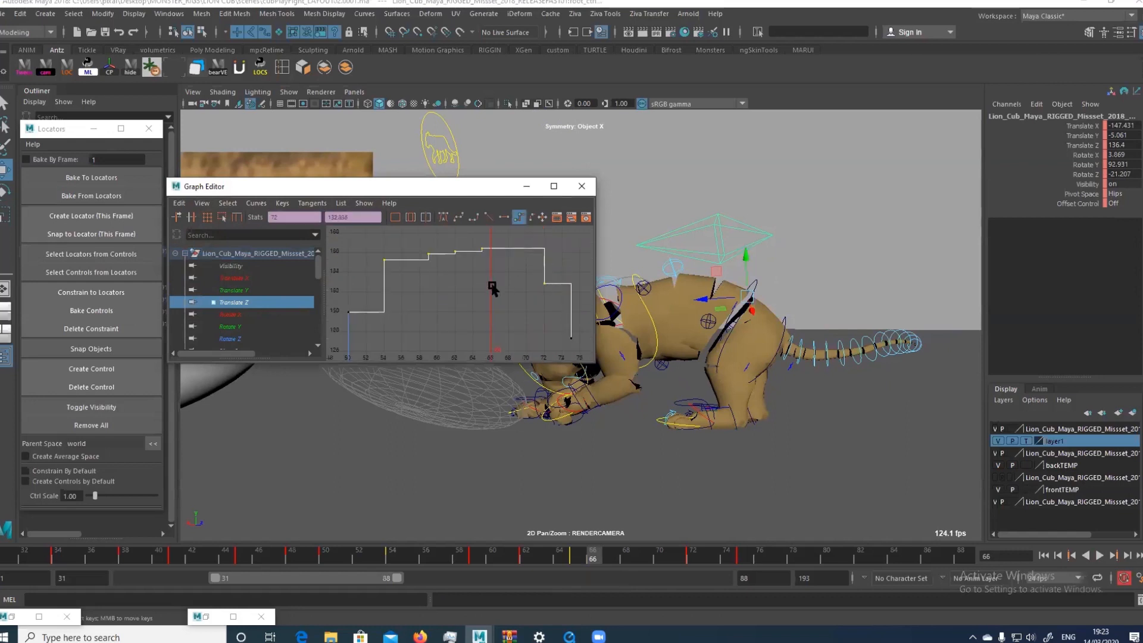
pyautogui.moveTo(453, 282); pyautogui.dragTo(490, 237)
pyautogui.press('f')
pyautogui.moveTo(433, 283); pyautogui.dragTo(469, 241)
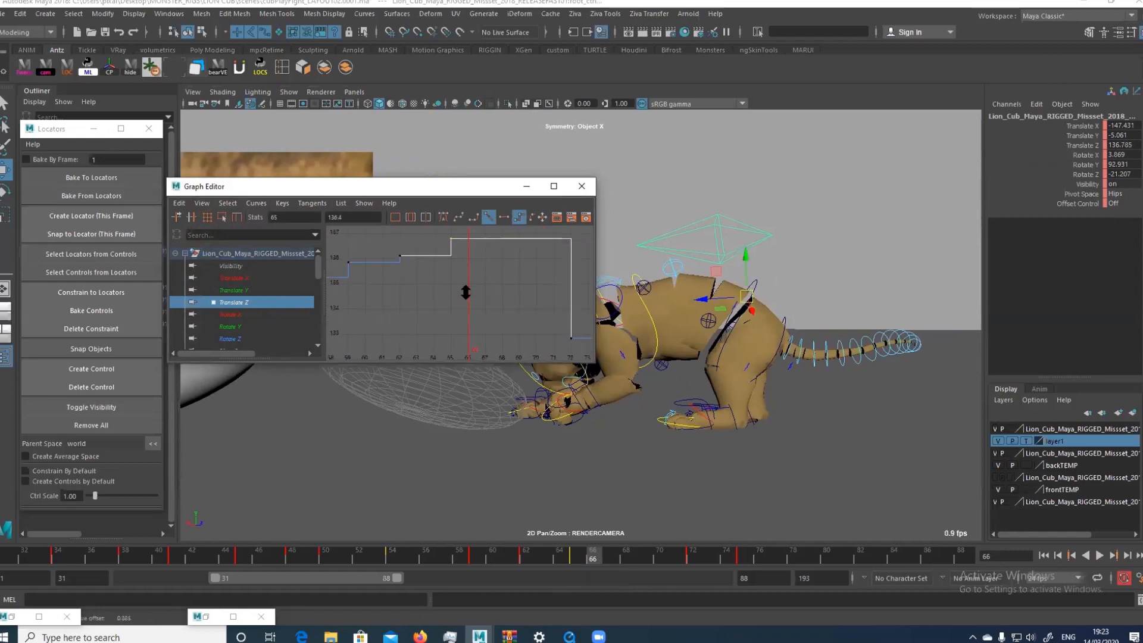
# Try to lower the root control's Translate X key at frame 65, and undo the change
pyautogui.click(292, 278)
pyautogui.press('f')
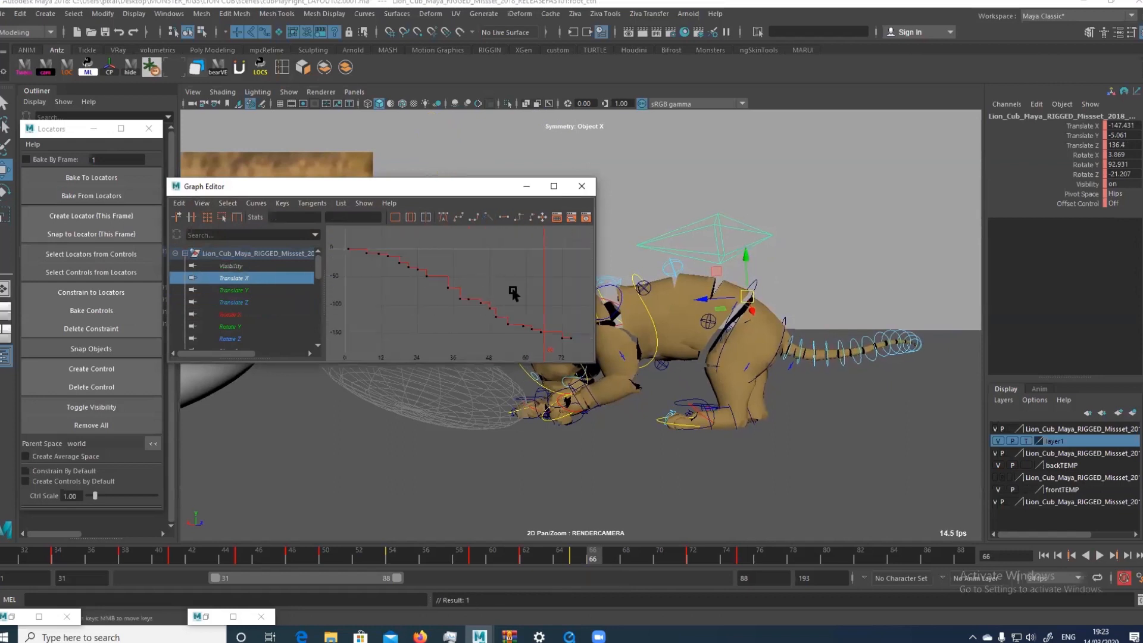
pyautogui.moveTo(514, 291); pyautogui.dragTo(575, 358)
pyautogui.press('f')
pyautogui.moveTo(449, 321); pyautogui.dragTo(480, 284)
pyautogui.moveTo(469, 293); pyautogui.dragTo(467, 309, button='middle')
pyautogui.hotkey('ctrl', 'z')
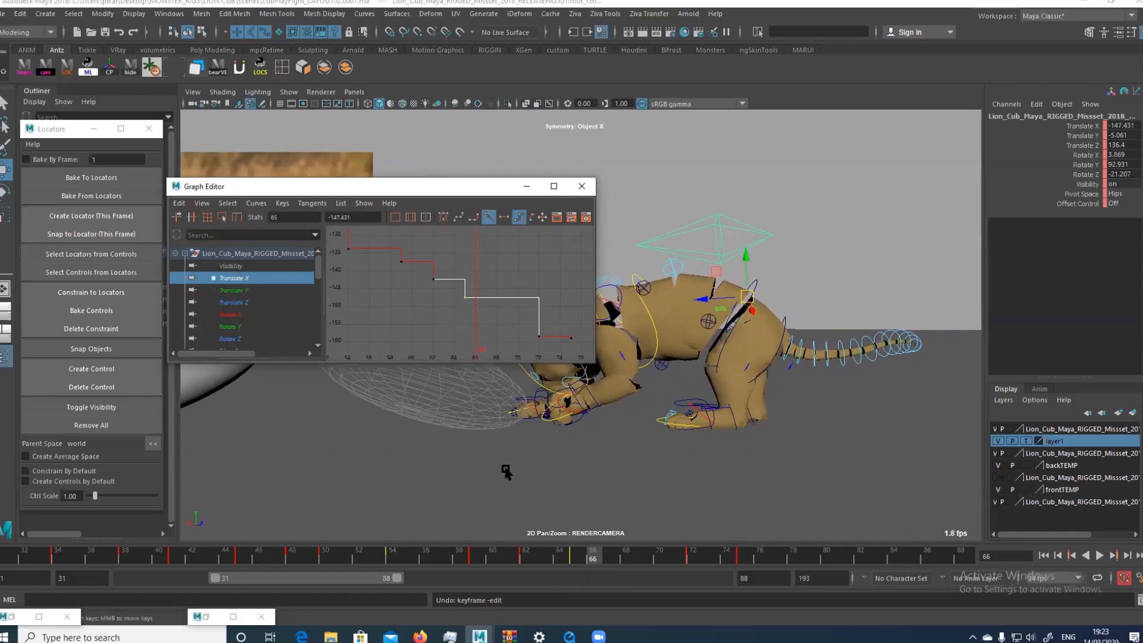
# Compare the cub's pose around frames 65 to 68 in the perspective and render camera views, and minimize the Graph Editor
pyautogui.moveTo(557, 553); pyautogui.dragTo(590, 555)
pyautogui.press('space')
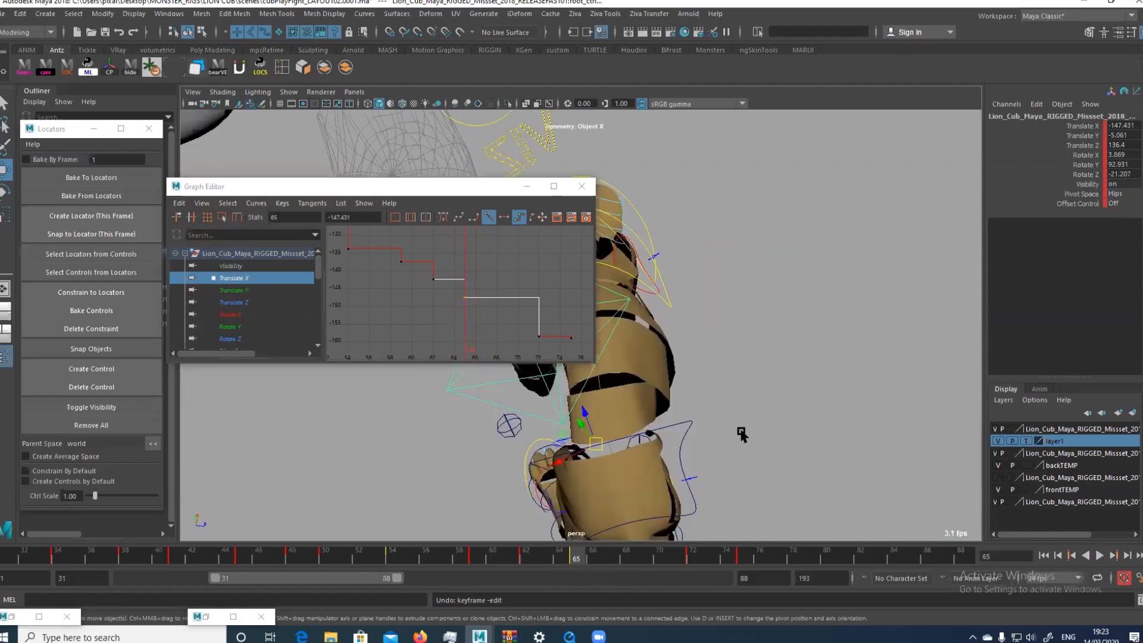
pyautogui.keyDown('alt'); pyautogui.moveTo(631, 332); pyautogui.dragTo(744, 415); pyautogui.keyUp('alt')
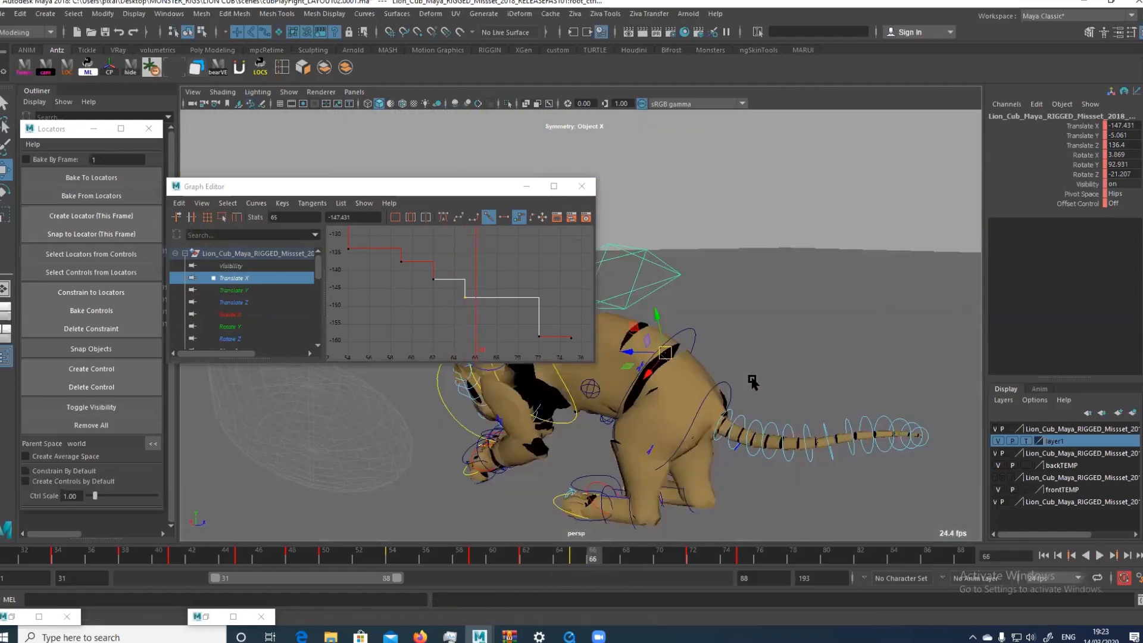
pyautogui.press(',')
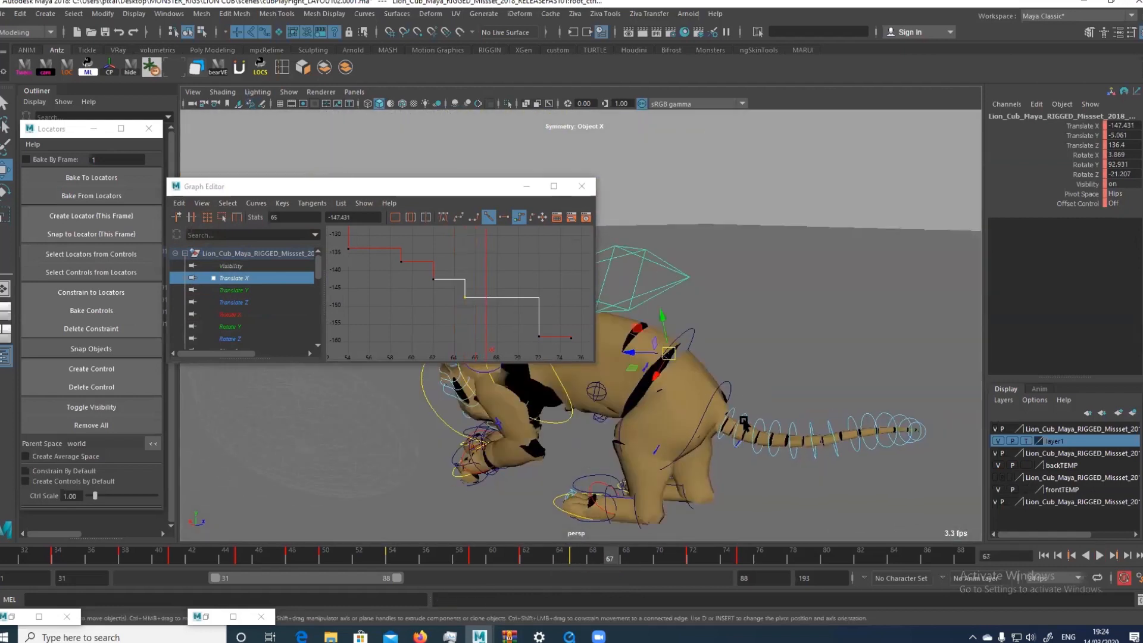
pyautogui.press(',')
pyautogui.press(',')
pyautogui.press('[')
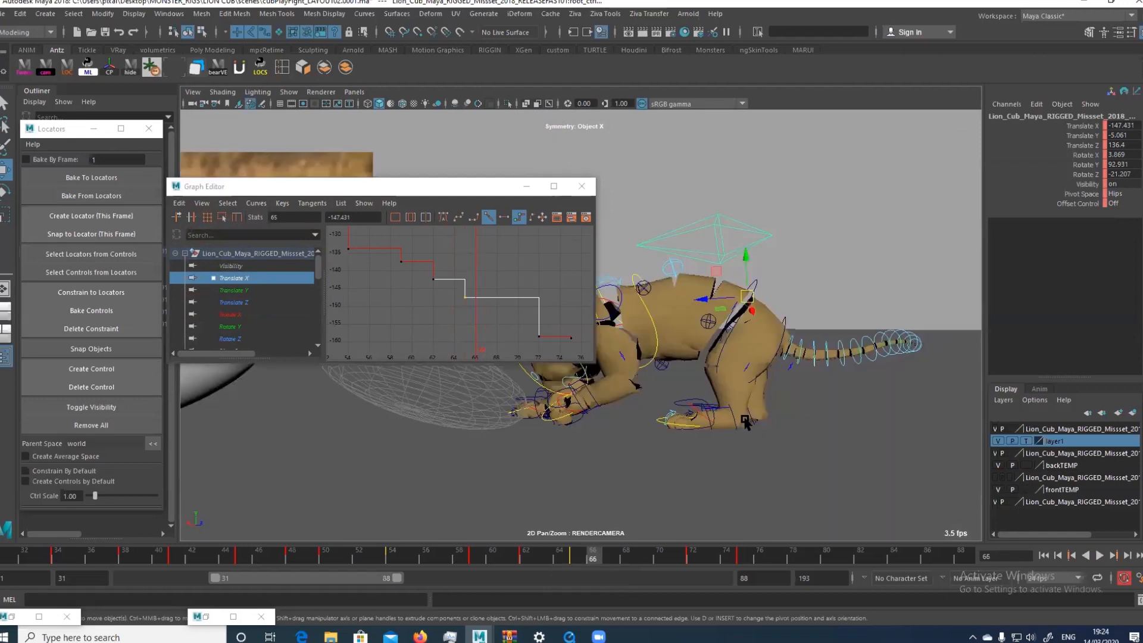
pyautogui.hotkey('alt', ',')
pyautogui.hotkey('alt', '.')
pyautogui.hotkey('alt', ',')
pyautogui.hotkey('alt', '.')
pyautogui.hotkey('alt', '.')
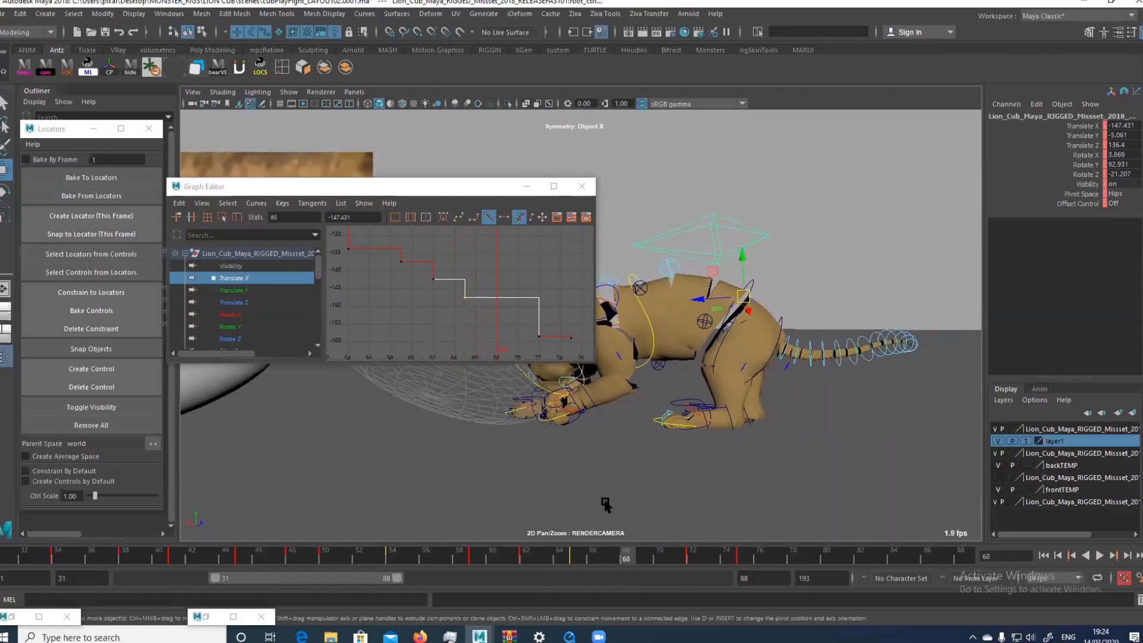
pyautogui.click(593, 559)
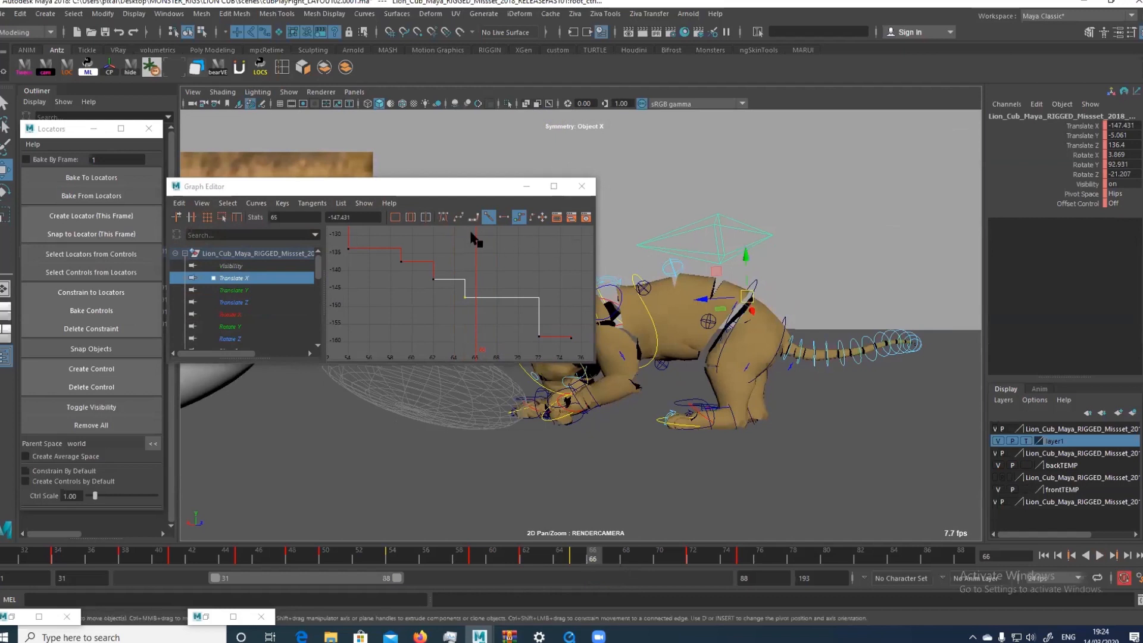
pyautogui.click(526, 187)
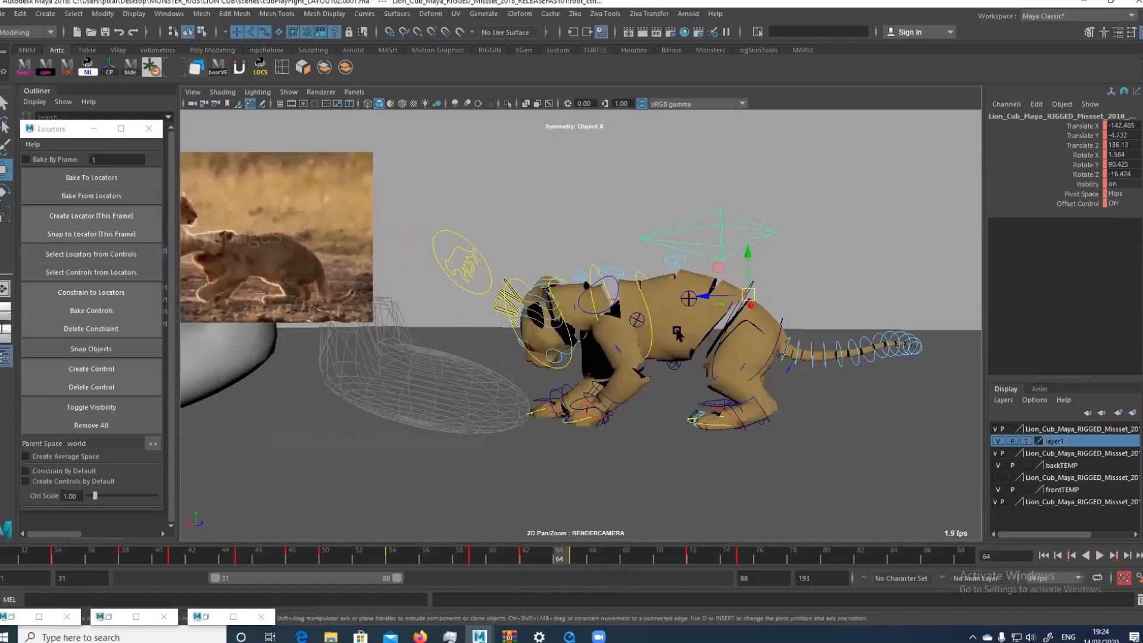
# Adjust the hips control and rotate the chest control at frame 65
pyautogui.hotkey('alt', ',')
pyautogui.hotkey('alt', ',')
pyautogui.hotkey('alt', '.')
pyautogui.press('q')
pyautogui.click(784, 286)
pyautogui.hotkey('alt', ',')
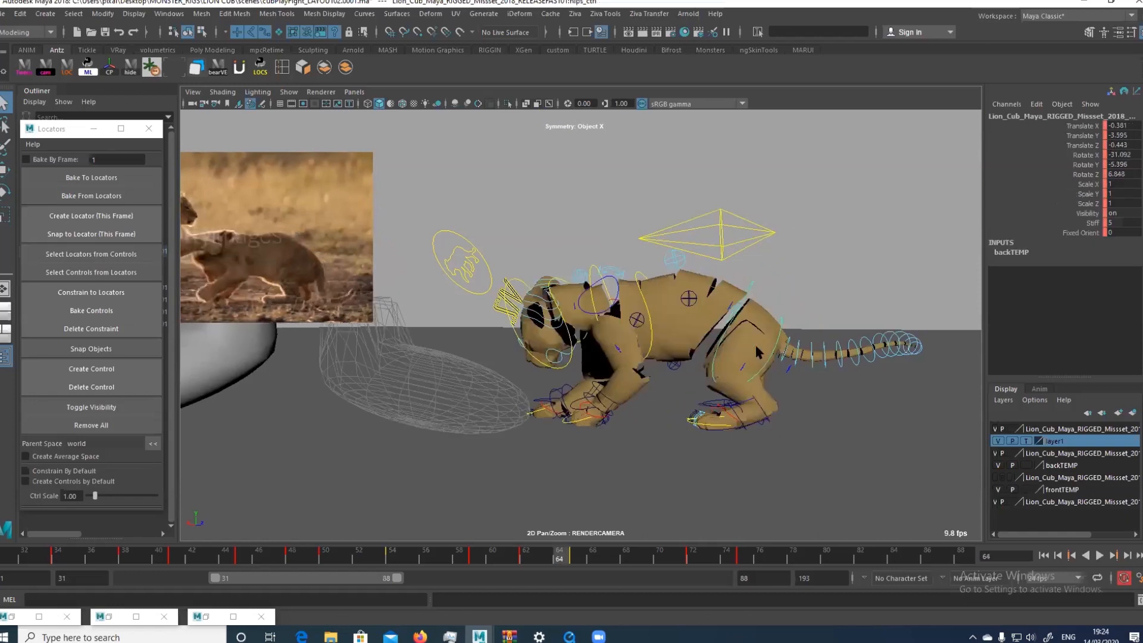
pyautogui.hotkey('alt', '.')
pyautogui.press('w')
pyautogui.moveTo(807, 274); pyautogui.dragTo(786, 286)
pyautogui.press('e')
pyautogui.press('q')
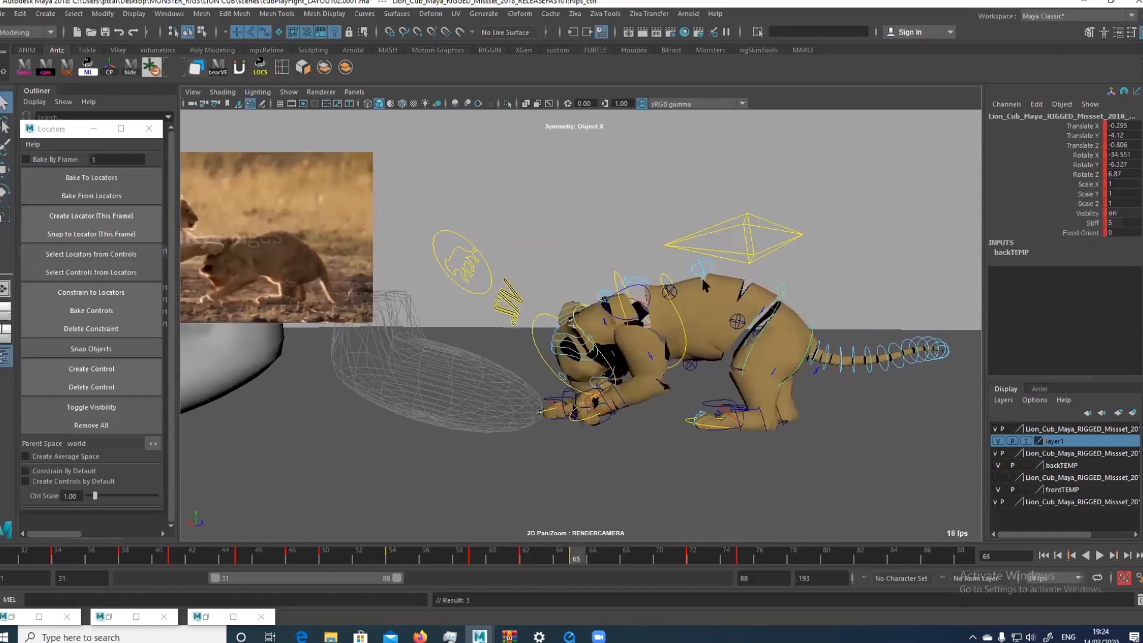
pyautogui.click(667, 302)
pyautogui.press('e')
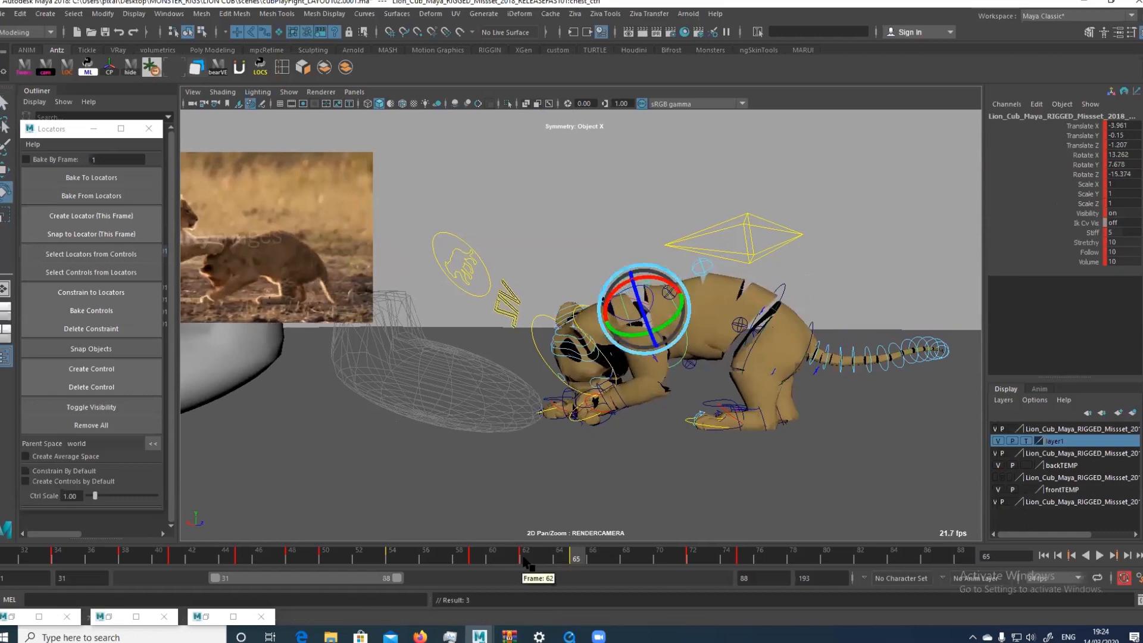
# Compare the cub's pose from frame 59 through 62 against the reference footage
pyautogui.click(528, 557)
pyautogui.hotkey('alt', ',')
pyautogui.hotkey('alt', ',')
pyautogui.hotkey('alt', '.')
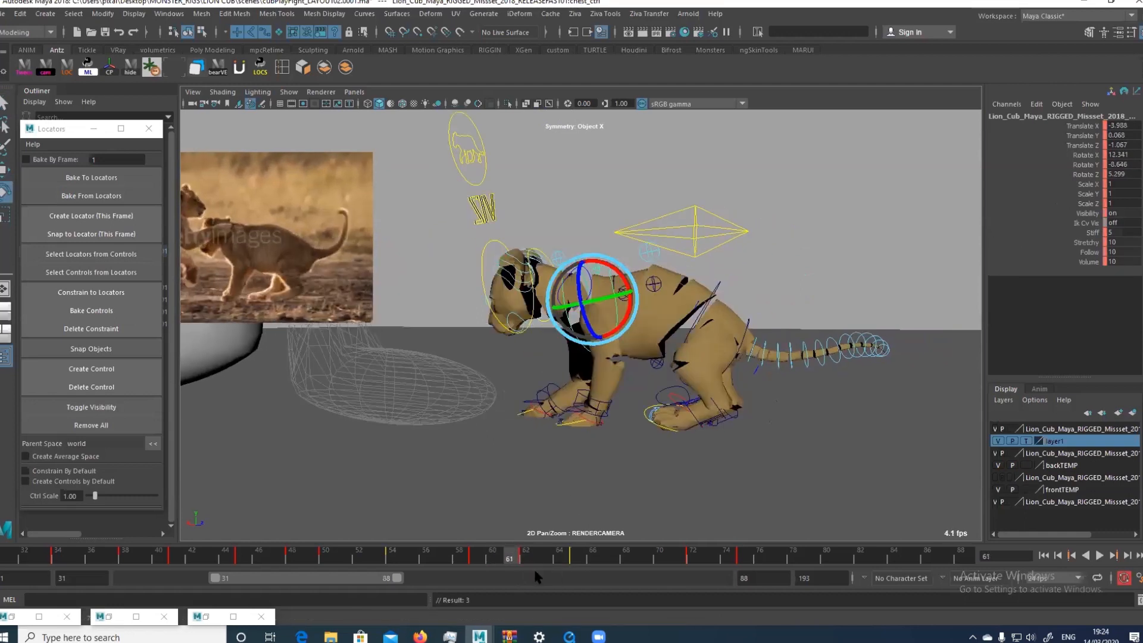
pyautogui.press(',')
pyautogui.press('.')
pyautogui.press(',')
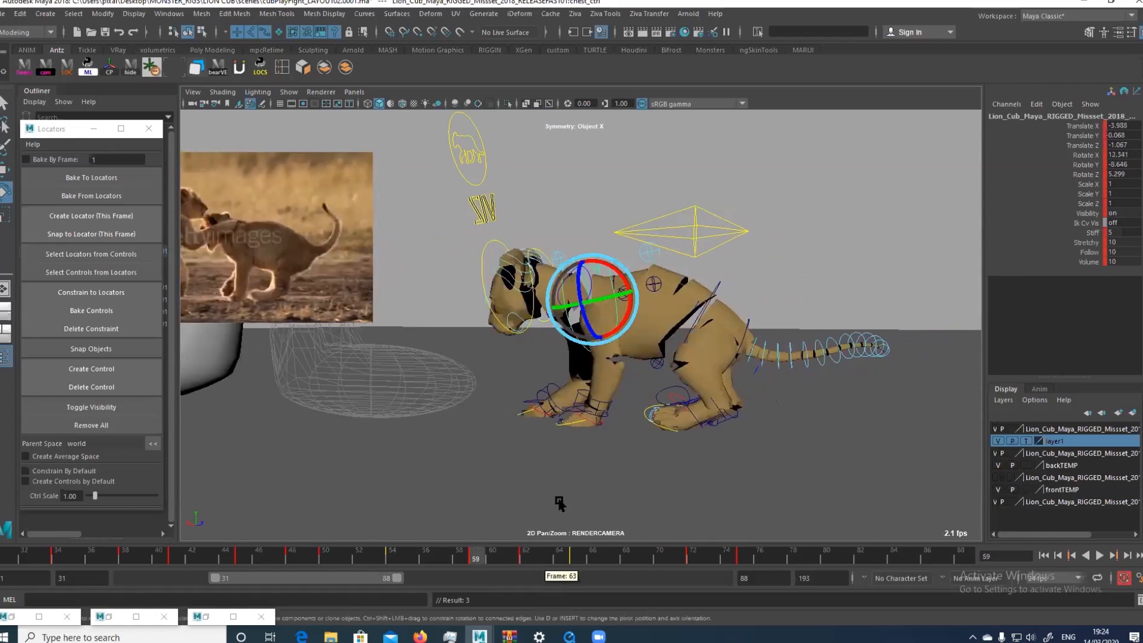
pyautogui.press('.')
pyautogui.press(',')
# Compare the right hand control at frames 54 and 59, and lift and rotate it at frame 59
pyautogui.click(527, 405)
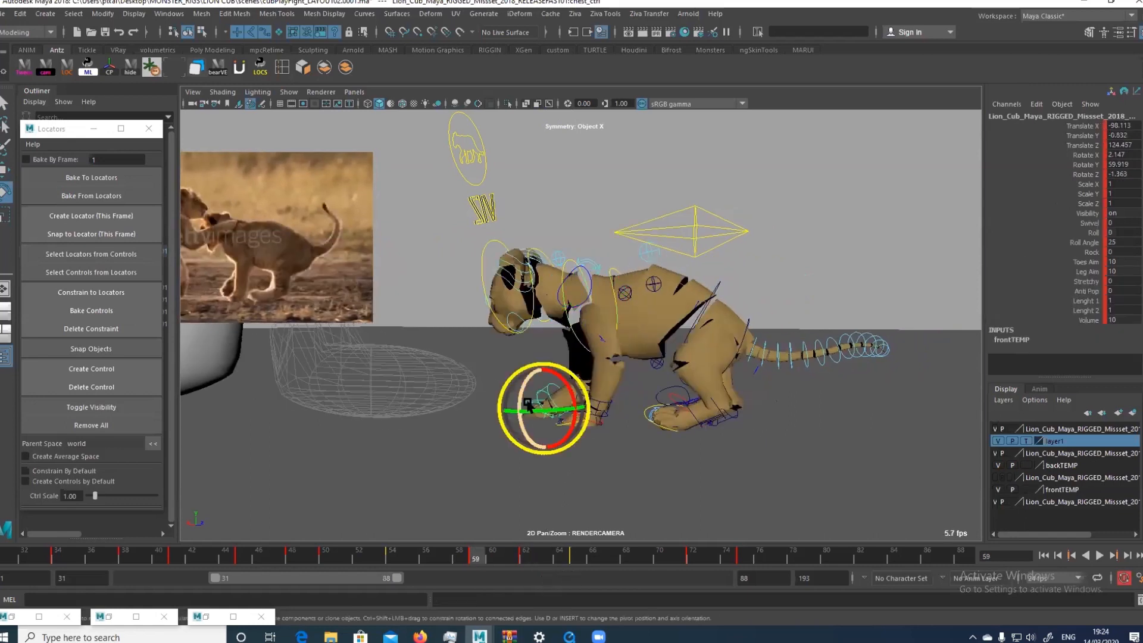
pyautogui.press('.')
pyautogui.press(',')
pyautogui.press(',')
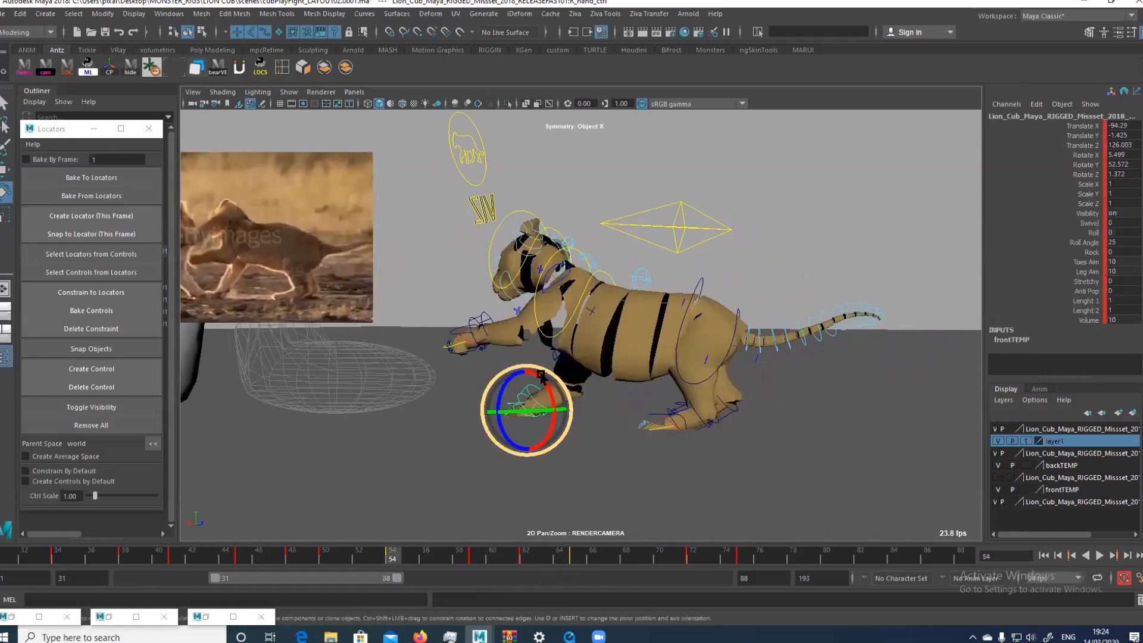
pyautogui.press('.')
pyautogui.press(',')
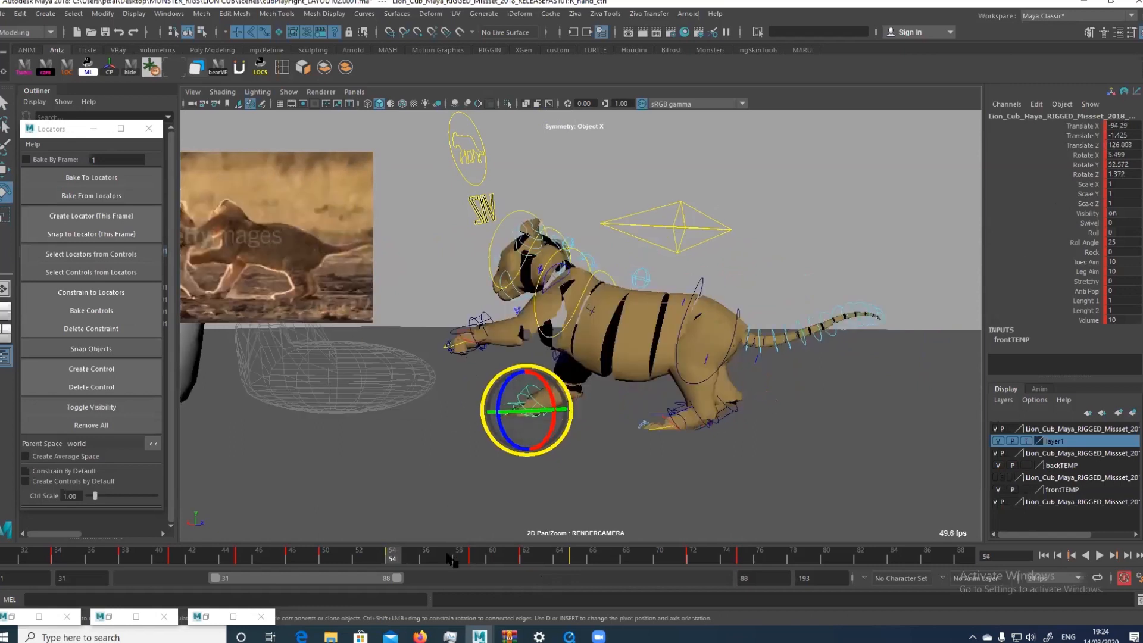
pyautogui.press('.')
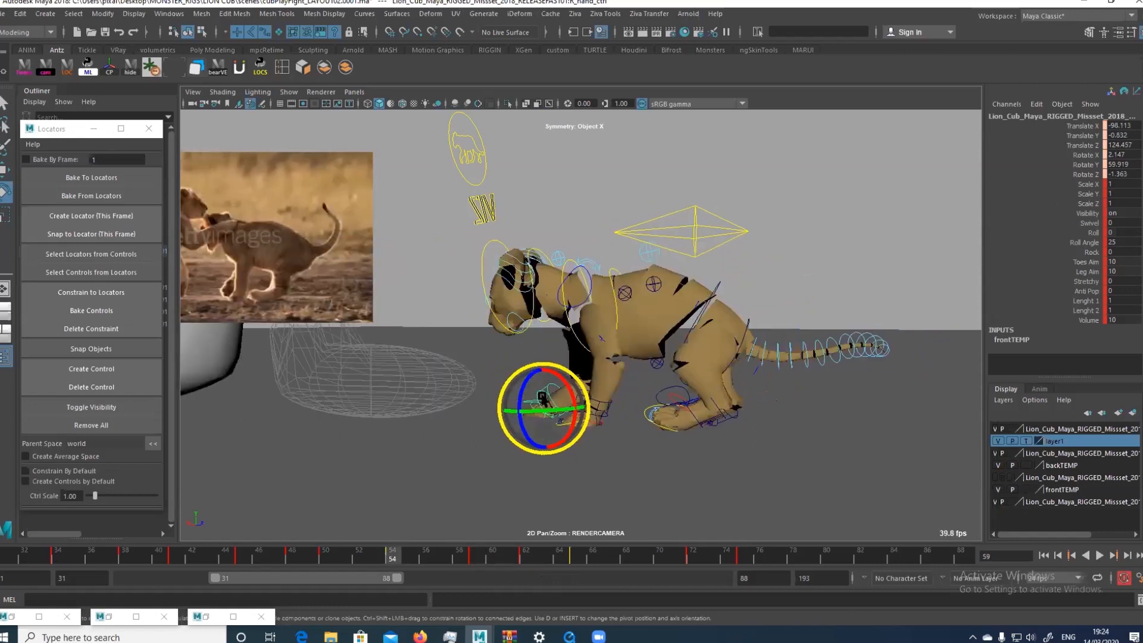
pyautogui.press(',')
pyautogui.press('.')
pyautogui.moveTo(561, 394)
pyautogui.mouseDown()
pyautogui.moveTo(545, 407)
pyautogui.moveTo(539, 346)
pyautogui.moveTo(548, 386)
pyautogui.mouseUp()
pyautogui.press('w')
pyautogui.press('e')
pyautogui.press('w')
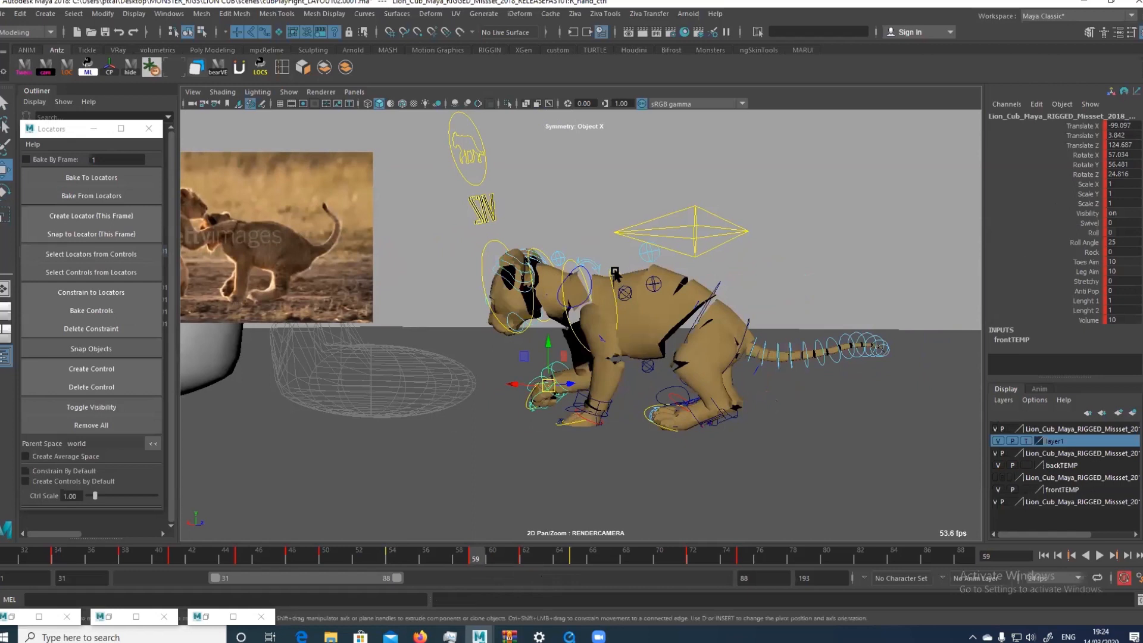
# Raise the chest control slightly at frame 59 and select the left scapula control
pyautogui.click(614, 272)
pyautogui.moveTo(593, 253); pyautogui.dragTo(586, 273)
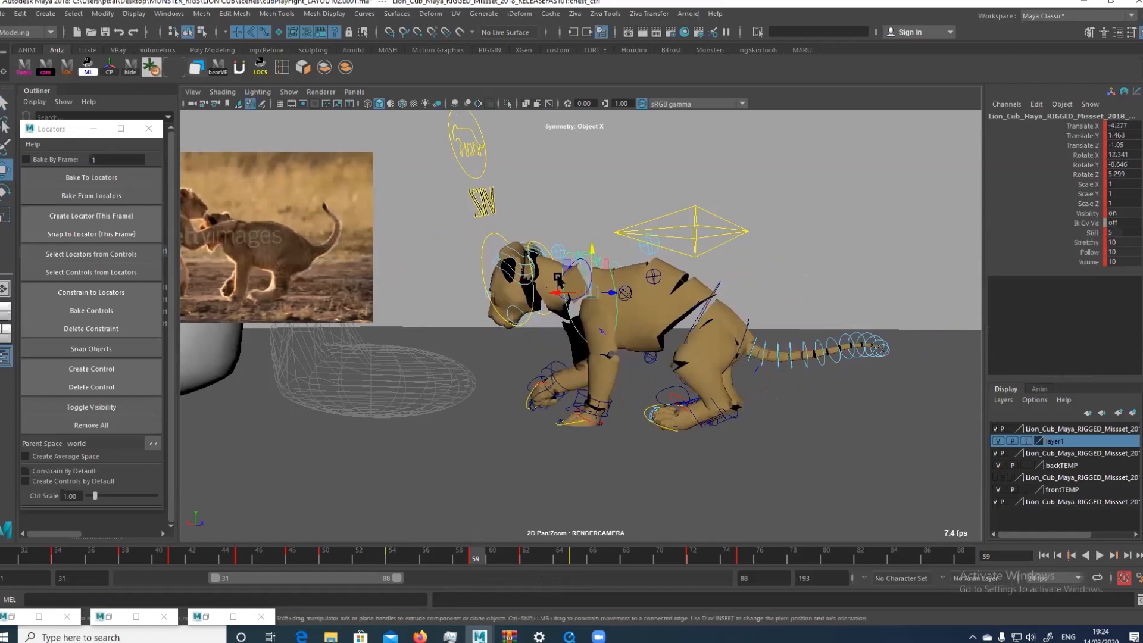
pyautogui.click(557, 284)
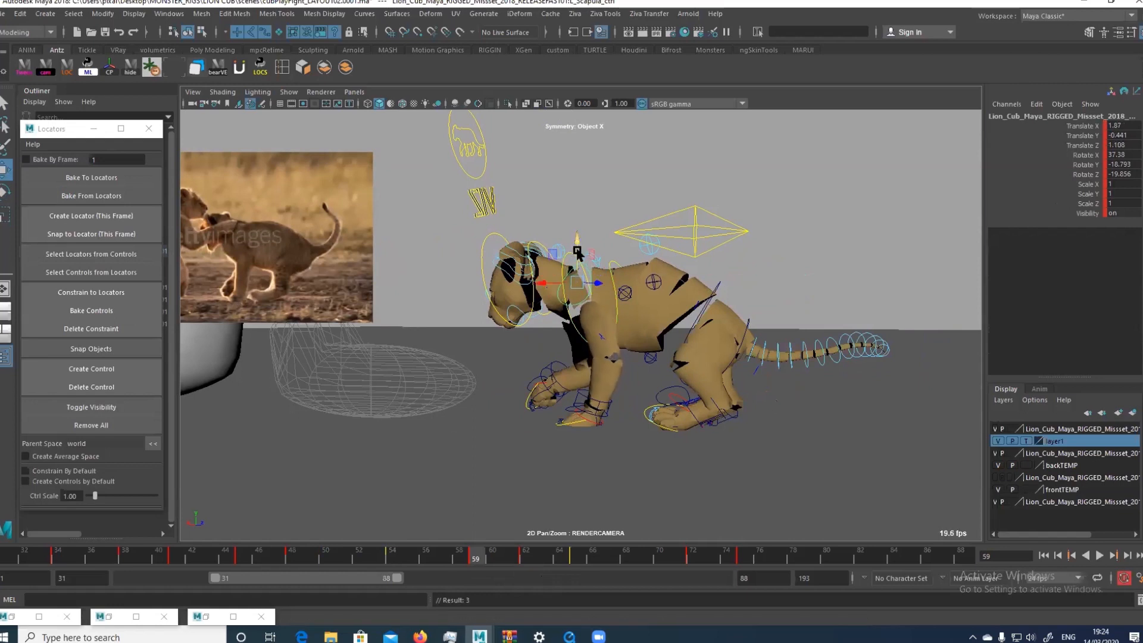
# Tilt and shift the root control slightly at frame 59, and rotate the head control to about -8 in X
pyautogui.click(666, 242)
pyautogui.press('e')
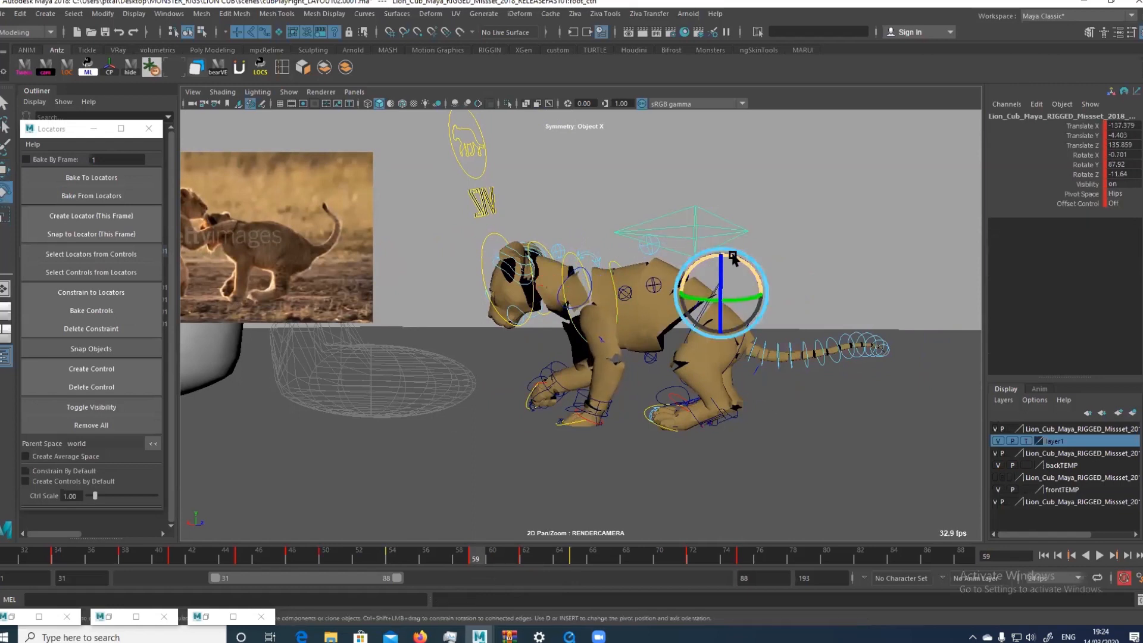
pyautogui.moveTo(735, 260)
pyautogui.mouseDown()
pyautogui.moveTo(690, 297)
pyautogui.moveTo(714, 257)
pyautogui.mouseUp()
pyautogui.press('w')
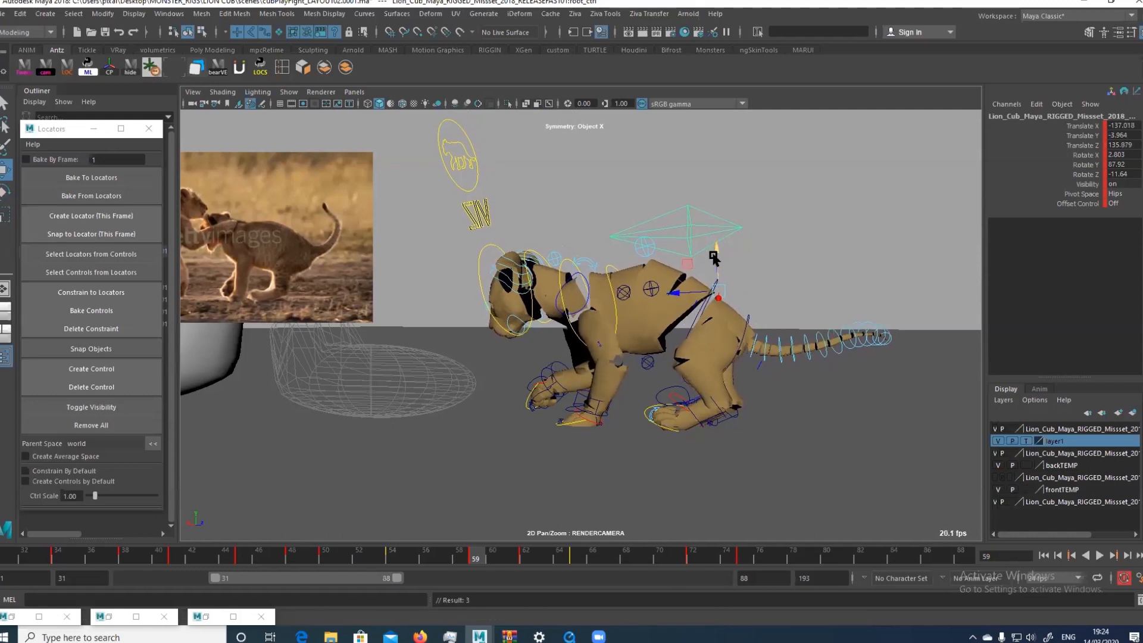
pyautogui.click(537, 257)
pyautogui.press('e')
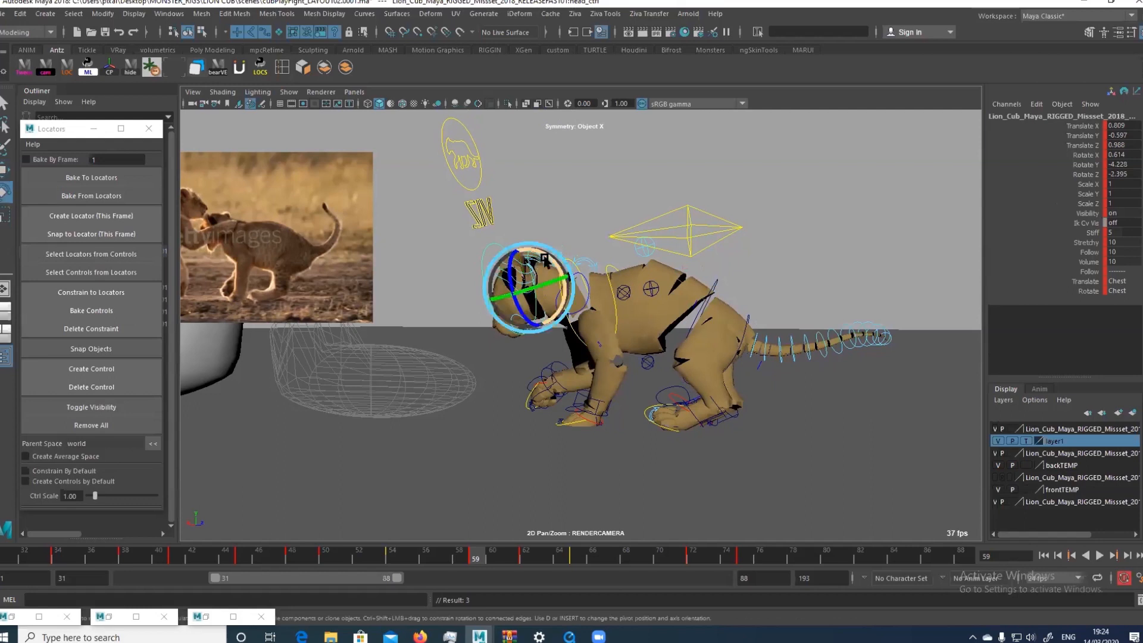
pyautogui.moveTo(544, 259); pyautogui.dragTo(545, 274)
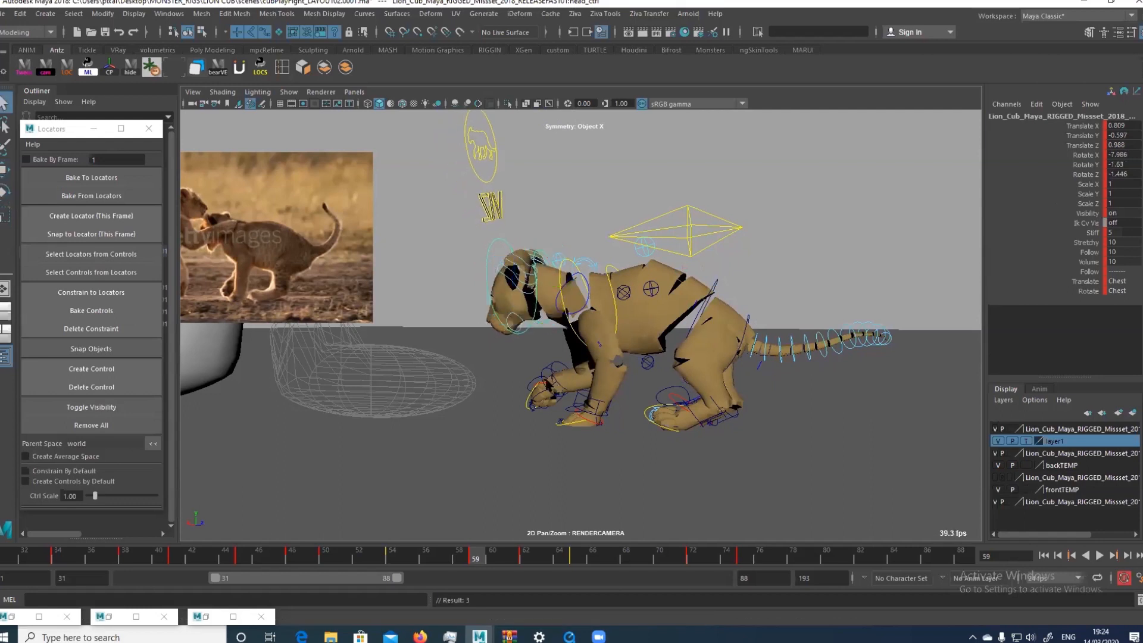
# Rotate the right scapula control to about -39.9 in X at frame 59 and shift it slightly, working from the cub's other side
pyautogui.click(546, 386)
pyautogui.press('w')
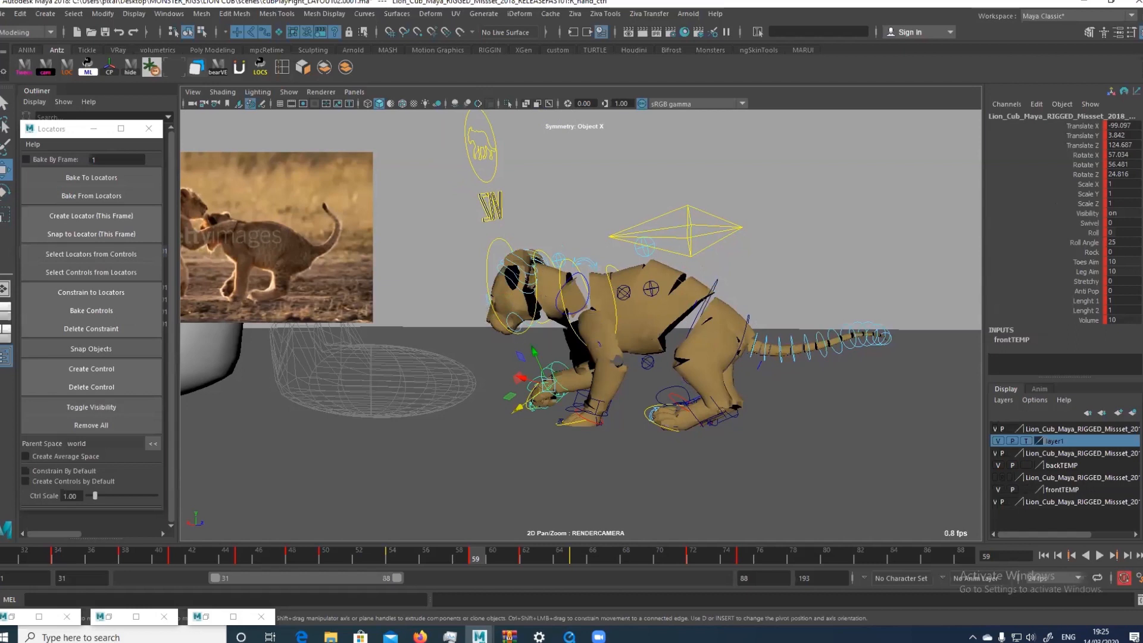
pyautogui.press('space')
pyautogui.press('space')
pyautogui.keyDown('alt'); pyautogui.moveTo(615, 346); pyautogui.dragTo(685, 343); pyautogui.keyUp('alt')
pyautogui.click(706, 317)
pyautogui.keyDown('alt'); pyautogui.moveTo(684, 286); pyautogui.dragTo(706, 273); pyautogui.keyUp('alt')
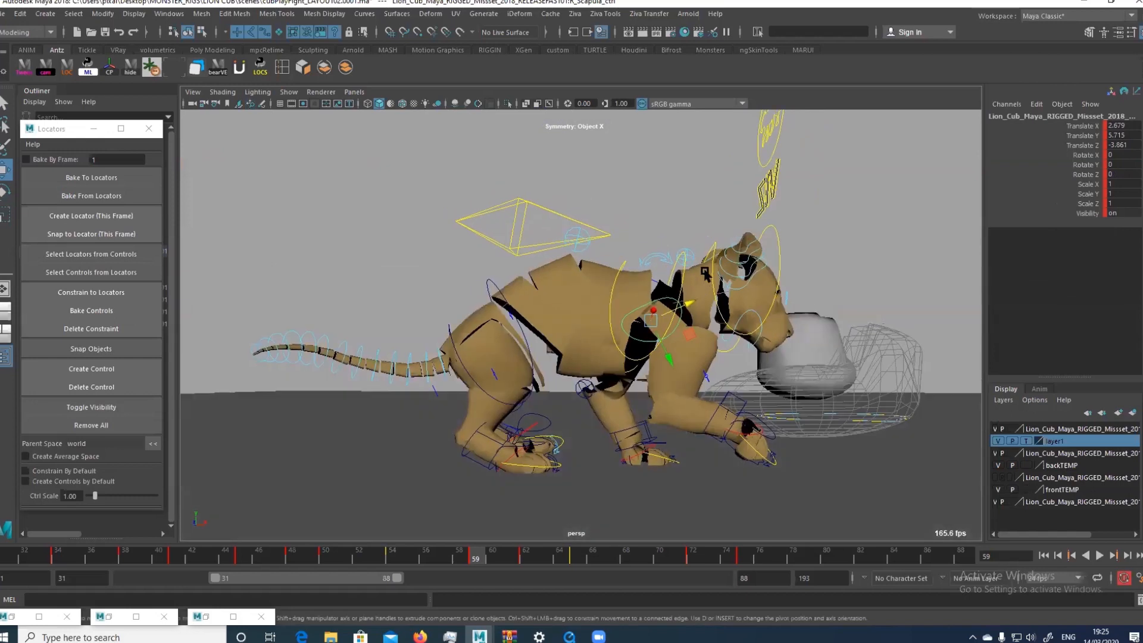
pyautogui.moveTo(733, 200)
pyautogui.mouseDown()
pyautogui.moveTo(693, 219)
pyautogui.moveTo(729, 190)
pyautogui.moveTo(750, 207)
pyautogui.mouseUp()
pyautogui.press('e')
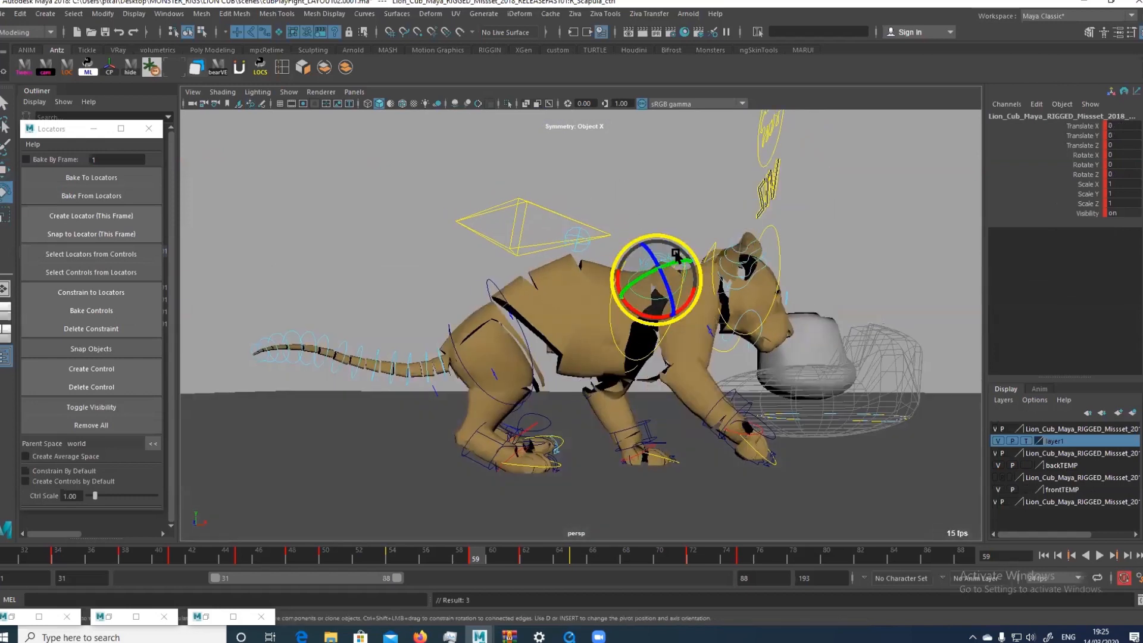
pyautogui.moveTo(690, 300); pyautogui.dragTo(662, 286)
pyautogui.press('w')
pyautogui.press('3')
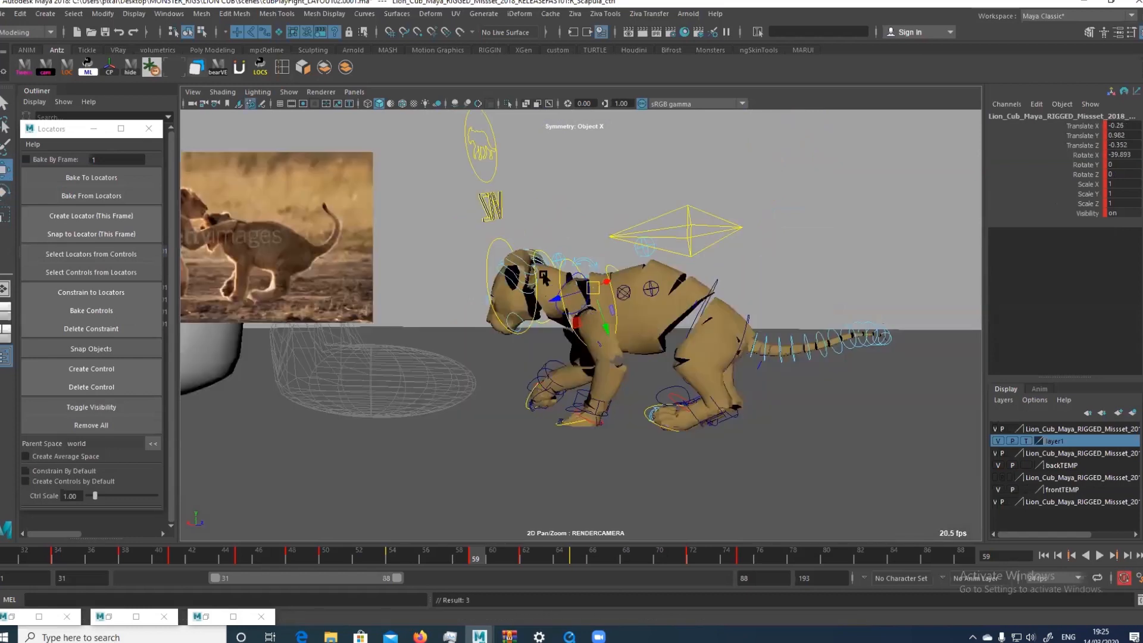
pyautogui.hotkey('alt', '1')
pyautogui.hotkey('alt', '1')
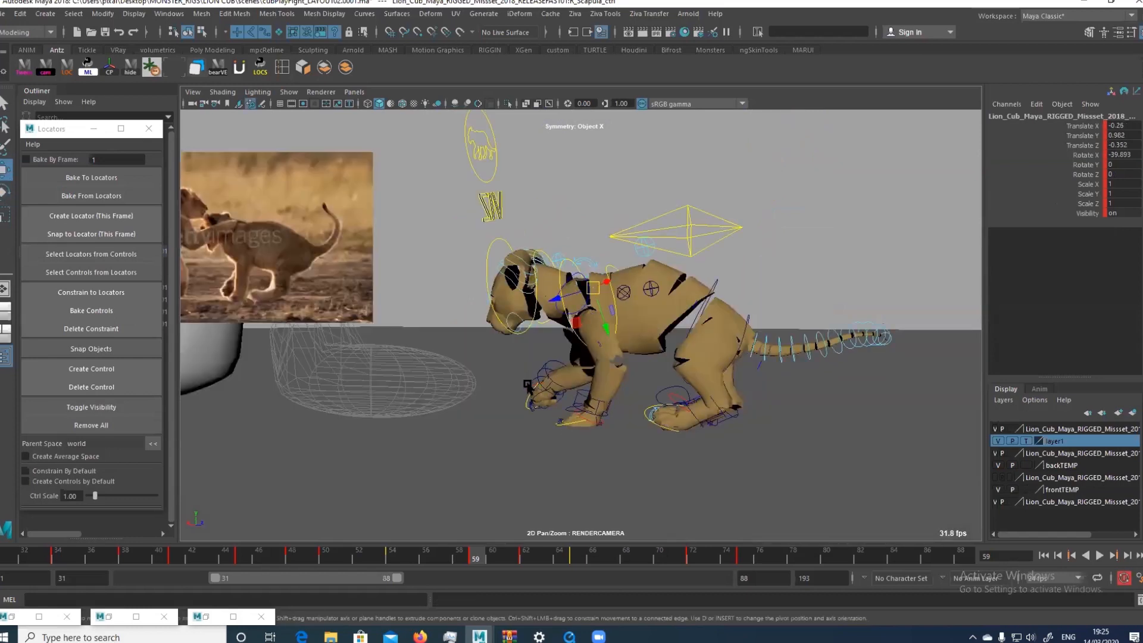
# Move the right hand control back toward the left paw at frame 59
pyautogui.click(542, 375)
pyautogui.press('e')
pyautogui.click(540, 367)
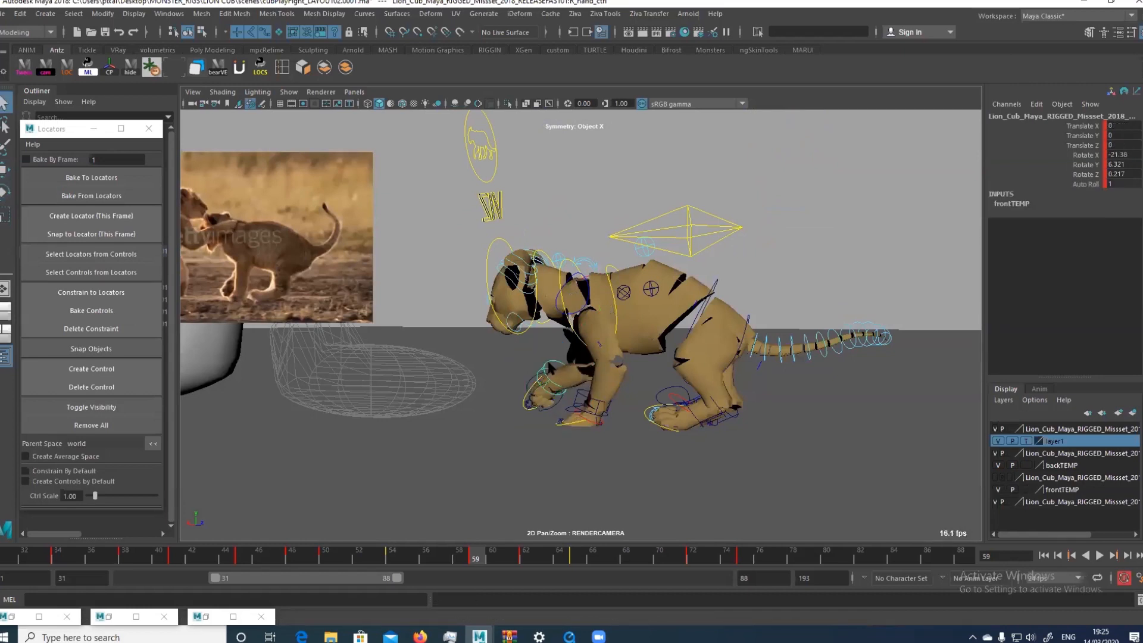
pyautogui.moveTo(540, 367); pyautogui.dragTo(562, 388)
pyautogui.press('w')
pyautogui.click(527, 385)
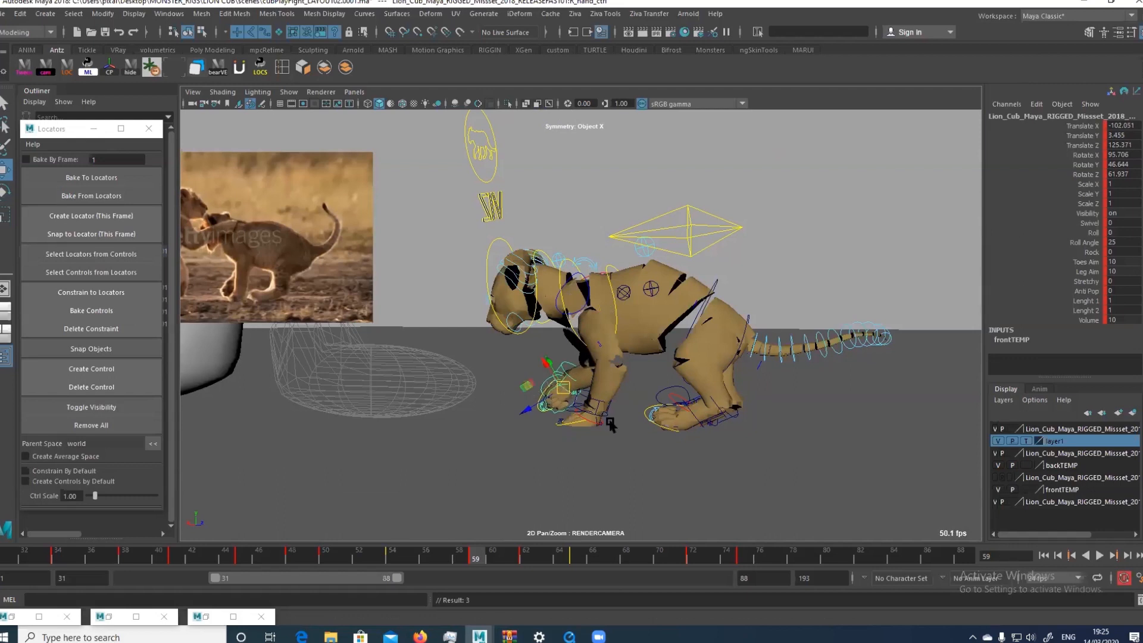
# Rotate the right wrist control at frame 59 to about -34.2 in Z
pyautogui.press('e')
pyautogui.click(547, 371)
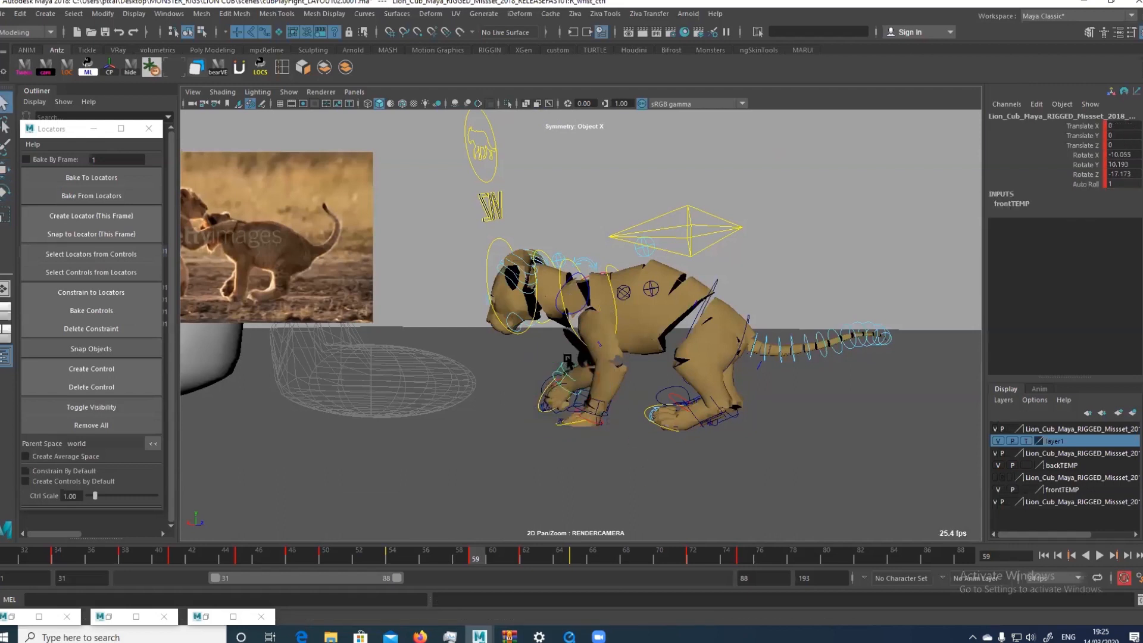
pyautogui.moveTo(556, 355); pyautogui.dragTo(571, 360)
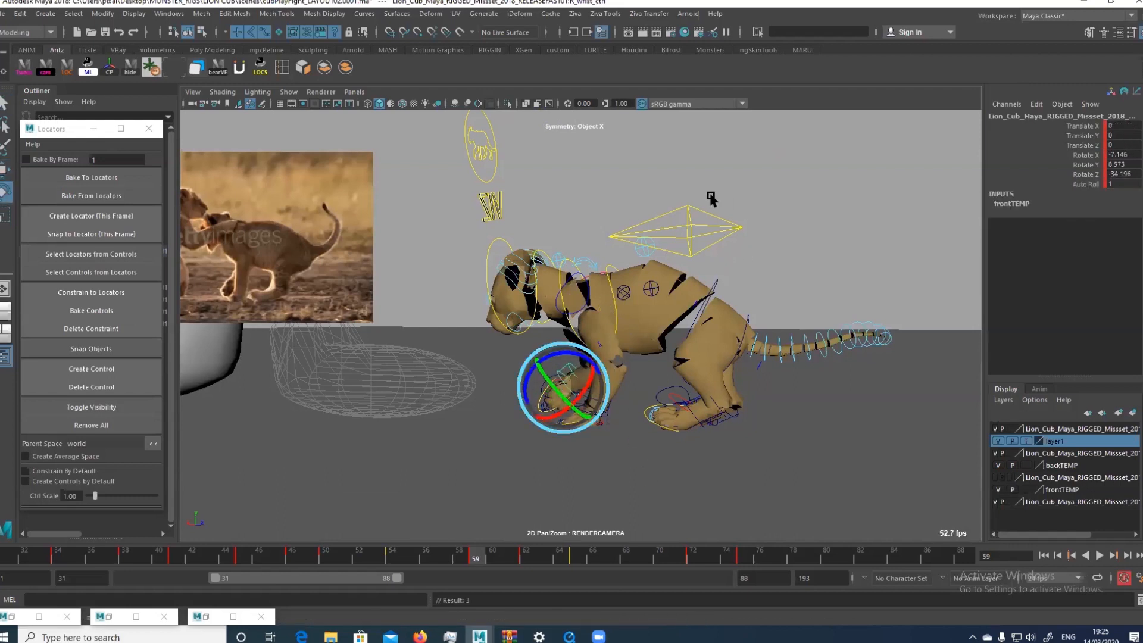
# Lower the mid-spine control at frame 59 to about -0.94 in Translate Y
pyautogui.press('w')
pyautogui.click(639, 228)
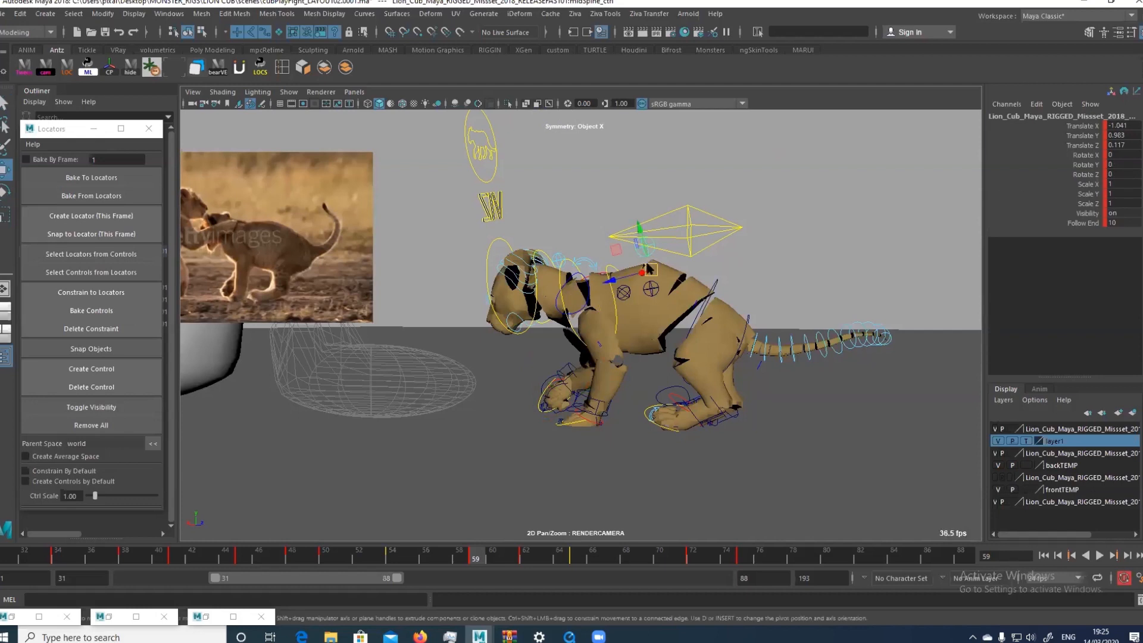
pyautogui.press('w')
pyautogui.moveTo(648, 269); pyautogui.dragTo(651, 239)
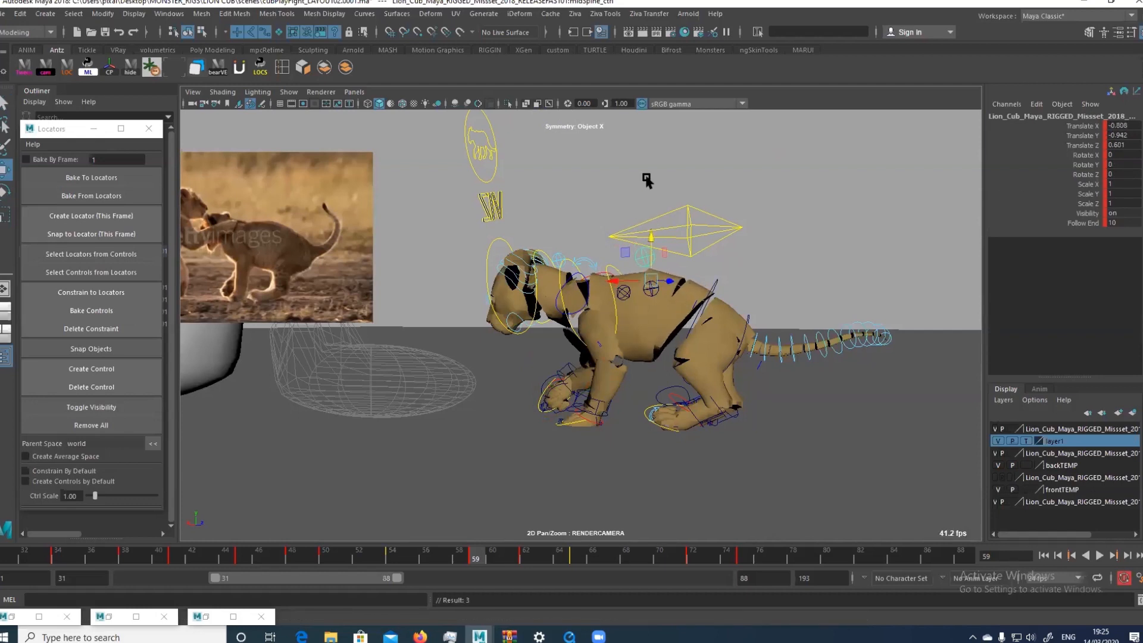
pyautogui.press('w')
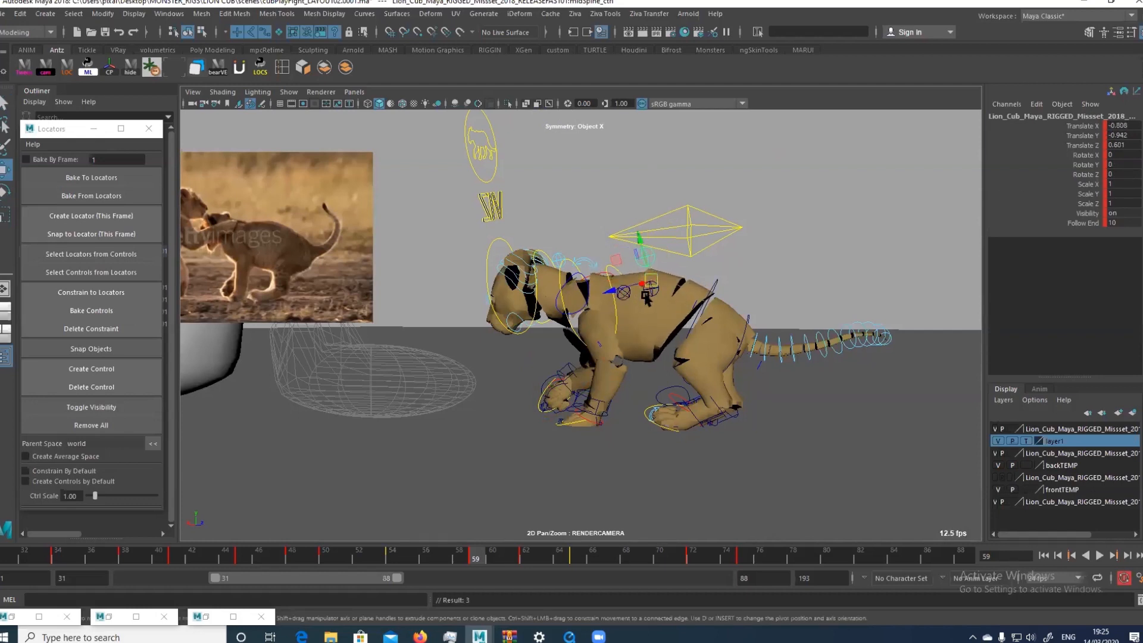
# Examine the spine and chest line from behind and above in the perspective view around frames 59 and 60
pyautogui.press('space')
pyautogui.keyDown('alt'); pyautogui.moveTo(716, 332); pyautogui.dragTo(778, 383); pyautogui.keyUp('alt')
pyautogui.keyDown('alt'); pyautogui.moveTo(528, 286); pyautogui.dragTo(588, 357, button='middle'); pyautogui.keyUp('alt')
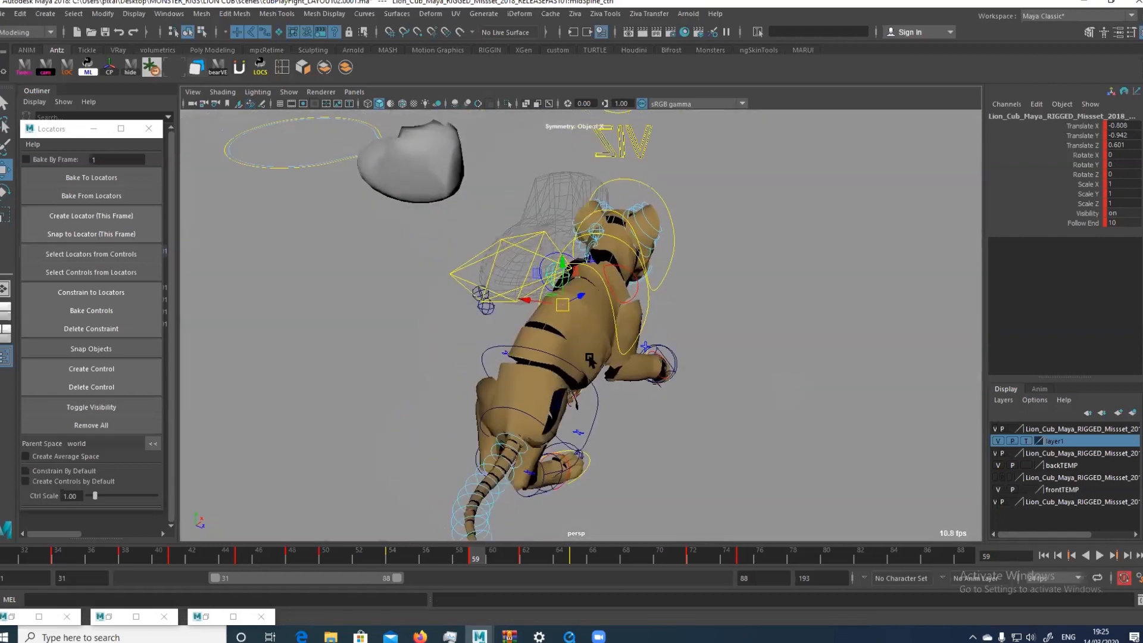
pyautogui.keyDown('alt'); pyautogui.moveTo(589, 358); pyautogui.dragTo(591, 335); pyautogui.keyUp('alt')
pyautogui.click(559, 295)
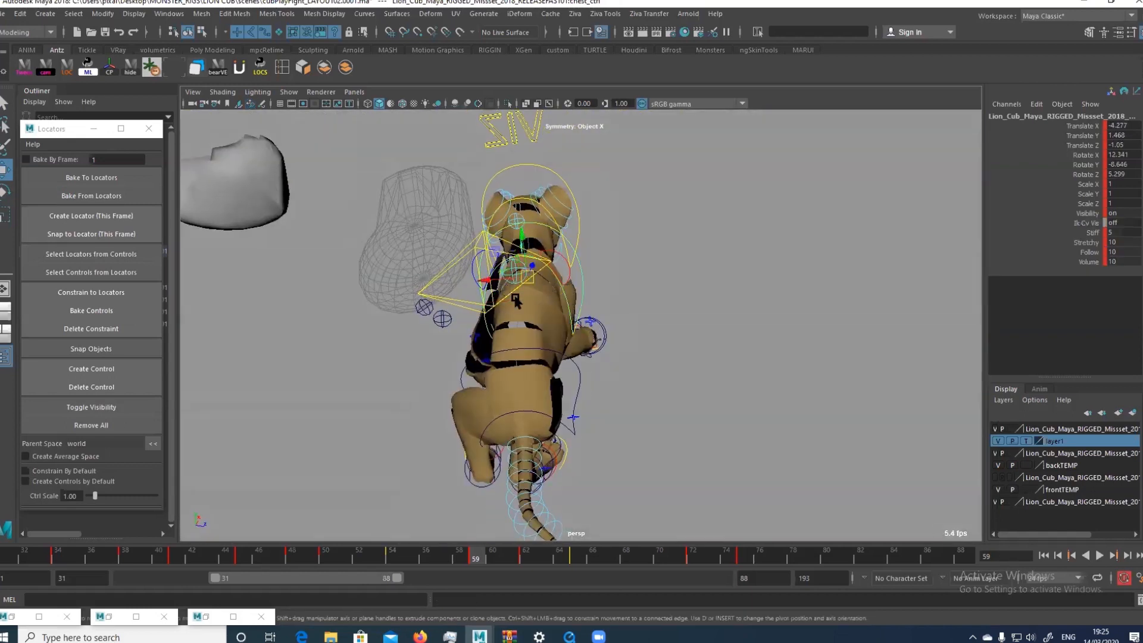
pyautogui.keyDown('alt'); pyautogui.moveTo(516, 301); pyautogui.dragTo(544, 393); pyautogui.keyUp('alt')
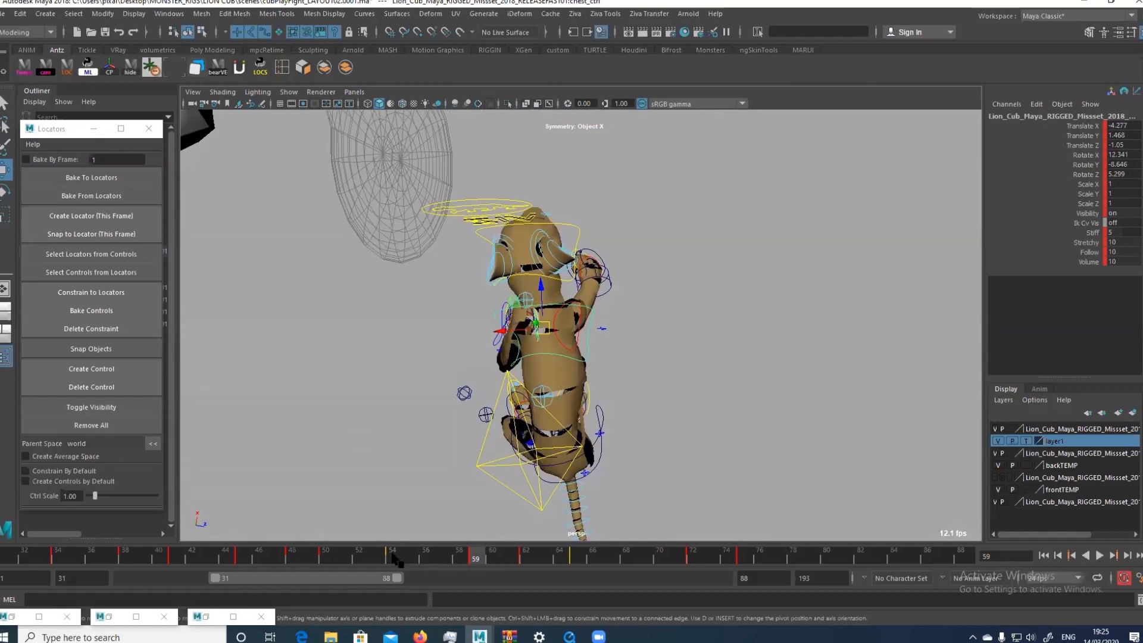
pyautogui.moveTo(455, 555); pyautogui.dragTo(496, 558)
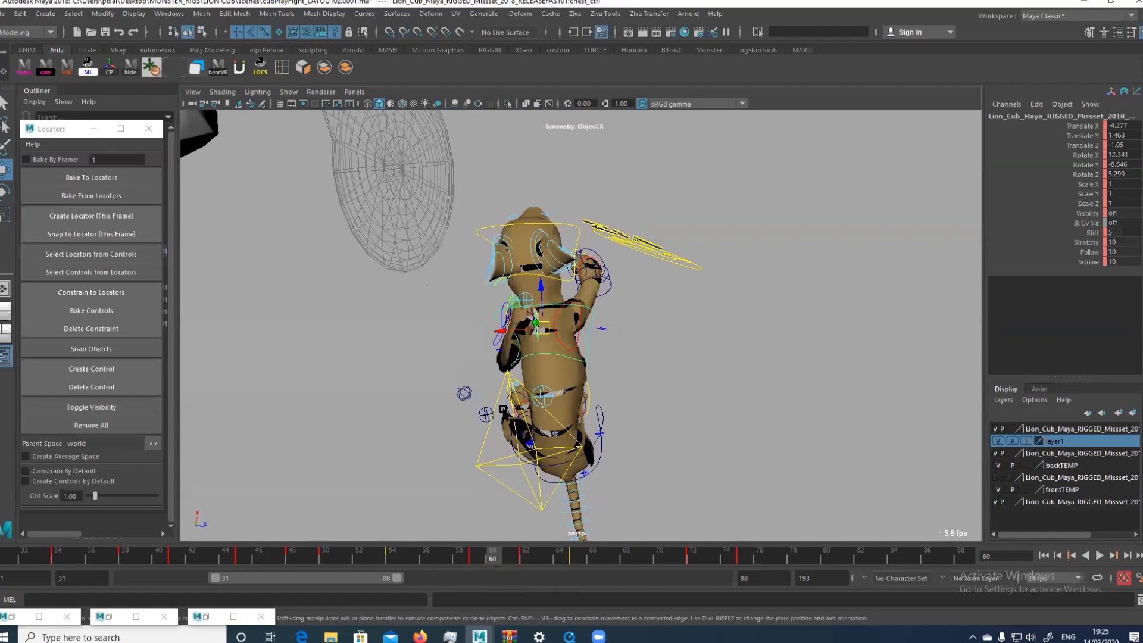
# Examine the left hand control's motion from the front, stepping frame by frame between 58 and 62
pyautogui.keyDown('alt'); pyautogui.moveTo(503, 408); pyautogui.dragTo(707, 398); pyautogui.keyUp('alt')
pyautogui.click(515, 373)
pyautogui.hotkey('alt', ',')
pyautogui.hotkey('alt', ',')
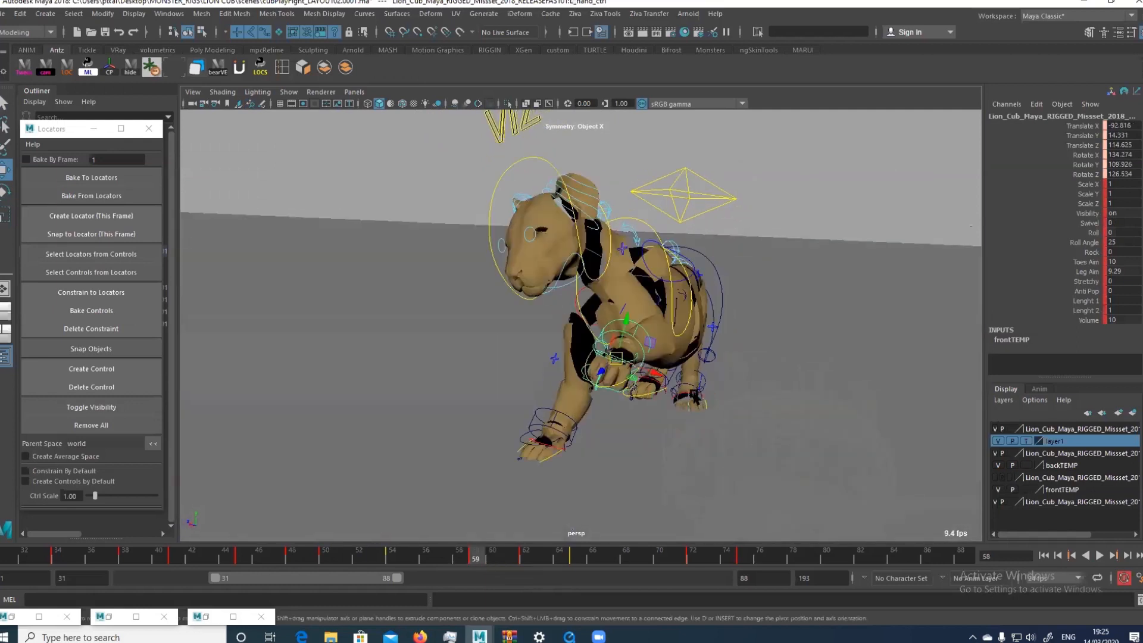
pyautogui.hotkey('alt', '.')
pyautogui.keyDown('alt'); pyautogui.moveTo(668, 367); pyautogui.dragTo(773, 339); pyautogui.keyUp('alt')
pyautogui.hotkey('alt', '.')
pyautogui.hotkey('alt', '.')
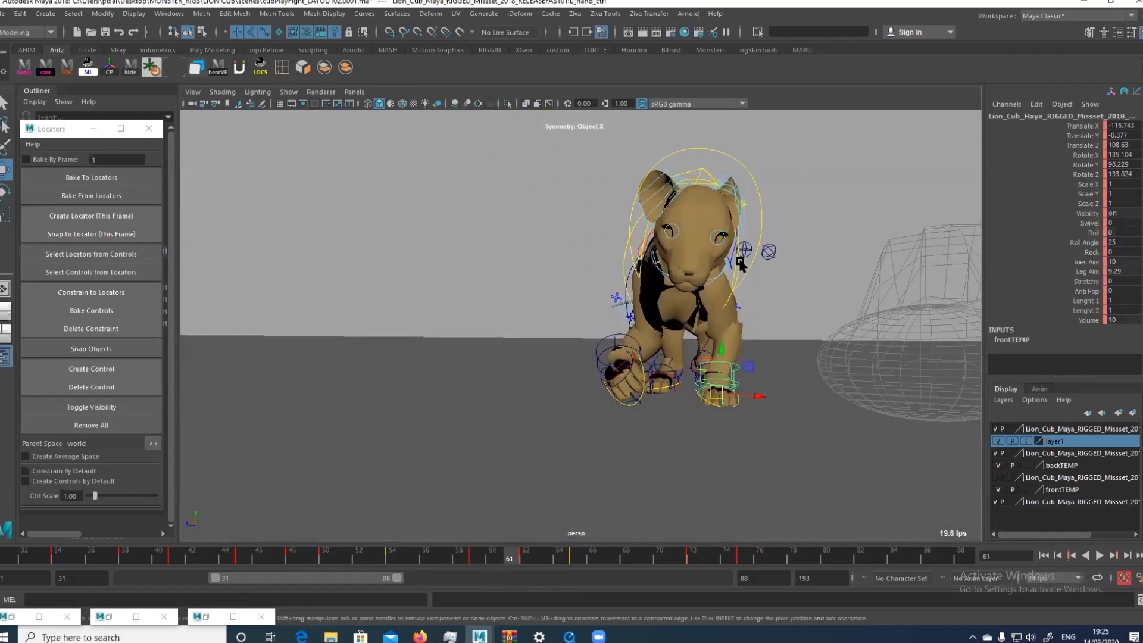
pyautogui.hotkey('alt', '.')
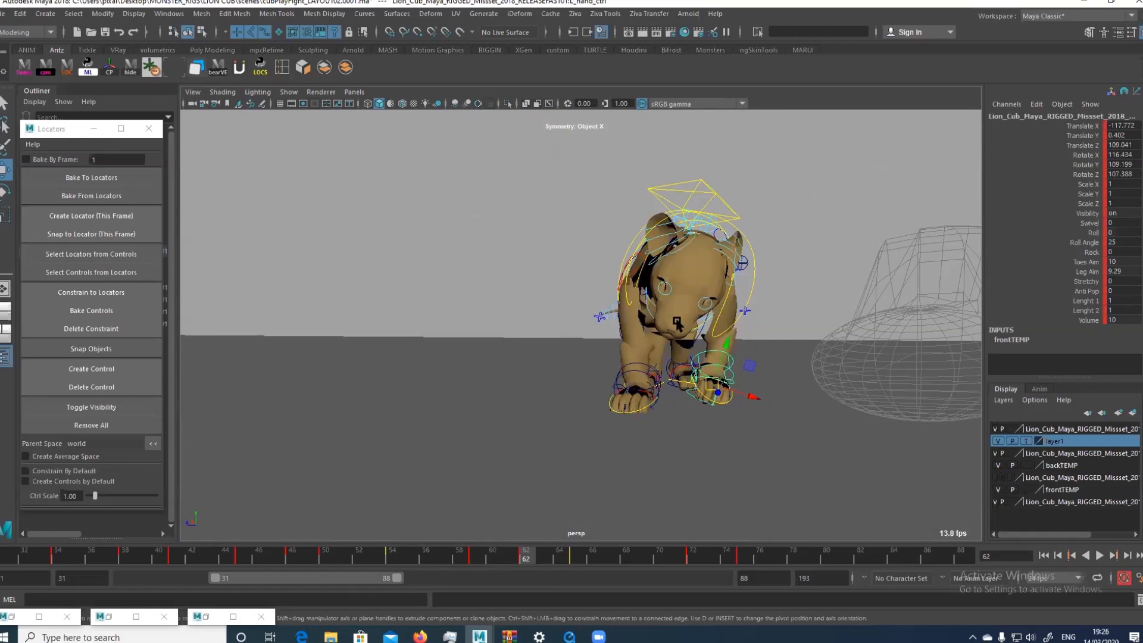
# Compare frames 61 and 62 with the reference, and check the key poses back to frame 54 from the front
pyautogui.press('space')
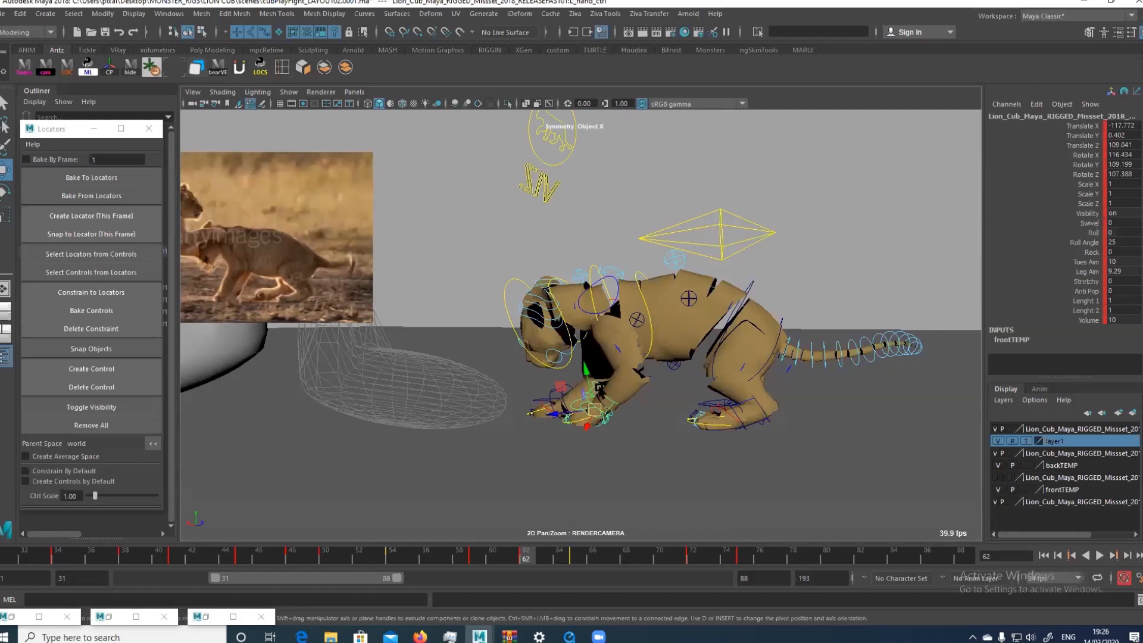
pyautogui.click(515, 549)
pyautogui.click(526, 548)
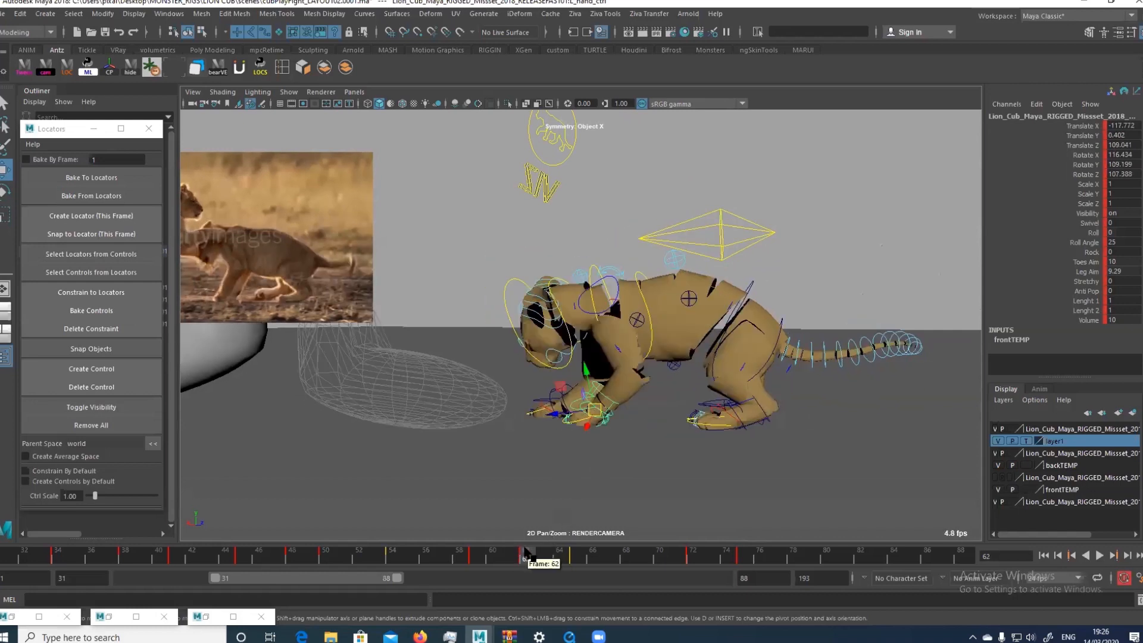
pyautogui.press('space')
pyautogui.hotkey('alt', ',')
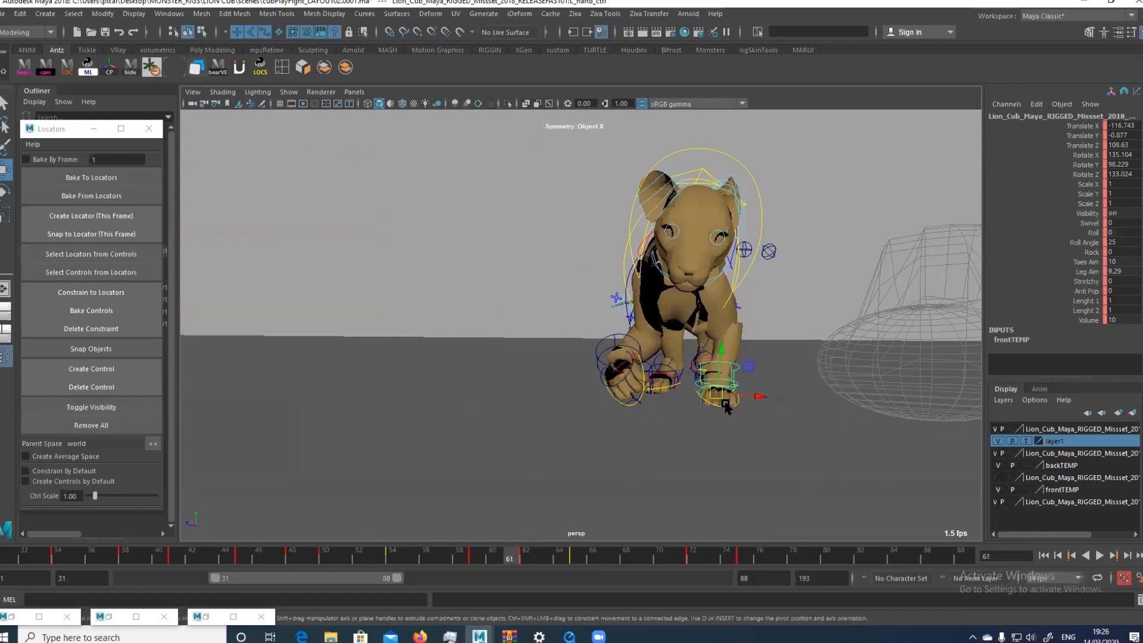
pyautogui.press('.')
pyautogui.press(',')
pyautogui.press('.')
pyautogui.press(',')
pyautogui.press(',')
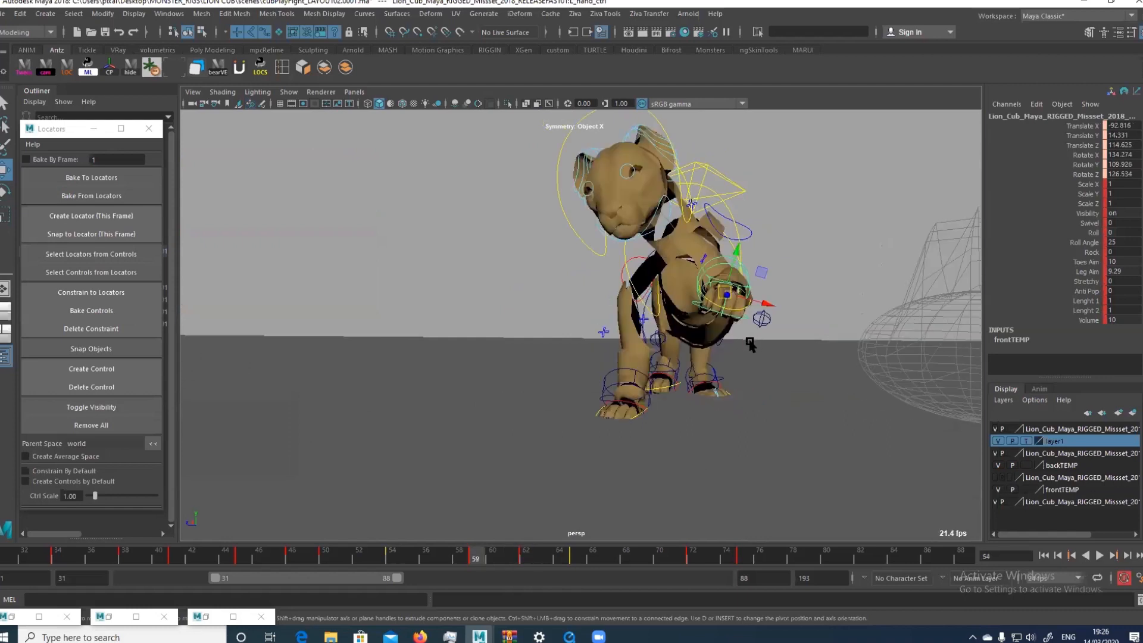
pyautogui.press(',')
pyautogui.press(',')
pyautogui.press('.')
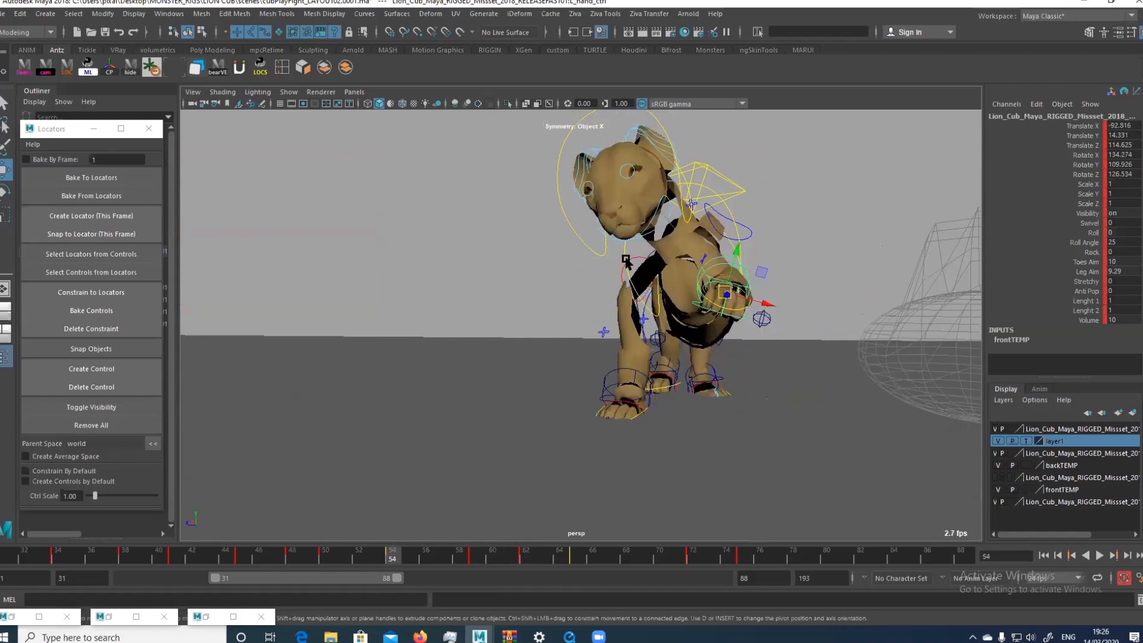
# Adjust the chest and right scapula controls slightly at frame 54 in the perspective view
pyautogui.click(714, 241)
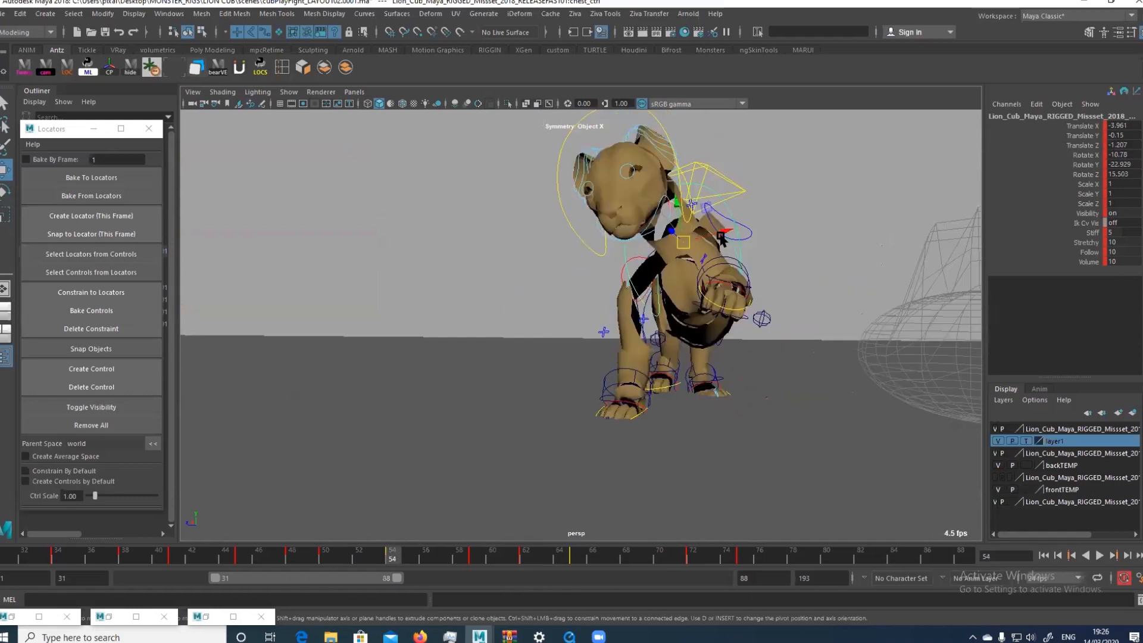
pyautogui.click(639, 256)
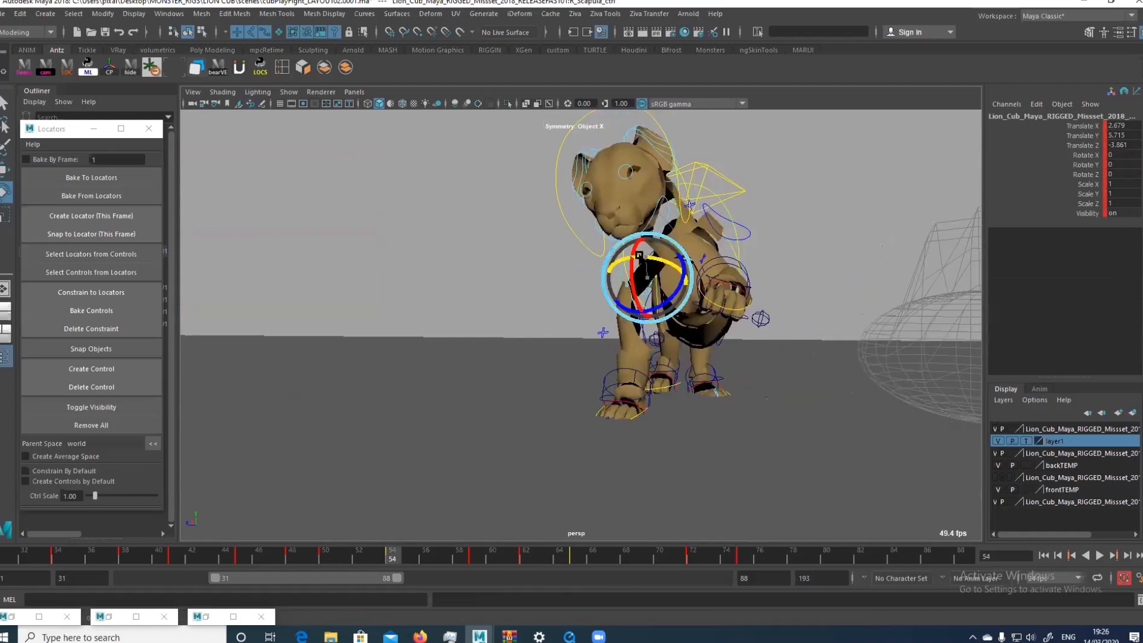
pyautogui.moveTo(638, 256); pyautogui.dragTo(649, 257)
pyautogui.keyDown('alt'); pyautogui.moveTo(649, 257); pyautogui.dragTo(820, 285); pyautogui.keyUp('alt')
pyautogui.press('w')
pyautogui.press('e')
pyautogui.press('w')
# Move the left hand control slightly forward at frame 54, working through the render camera
pyautogui.press('space')
pyautogui.press('space')
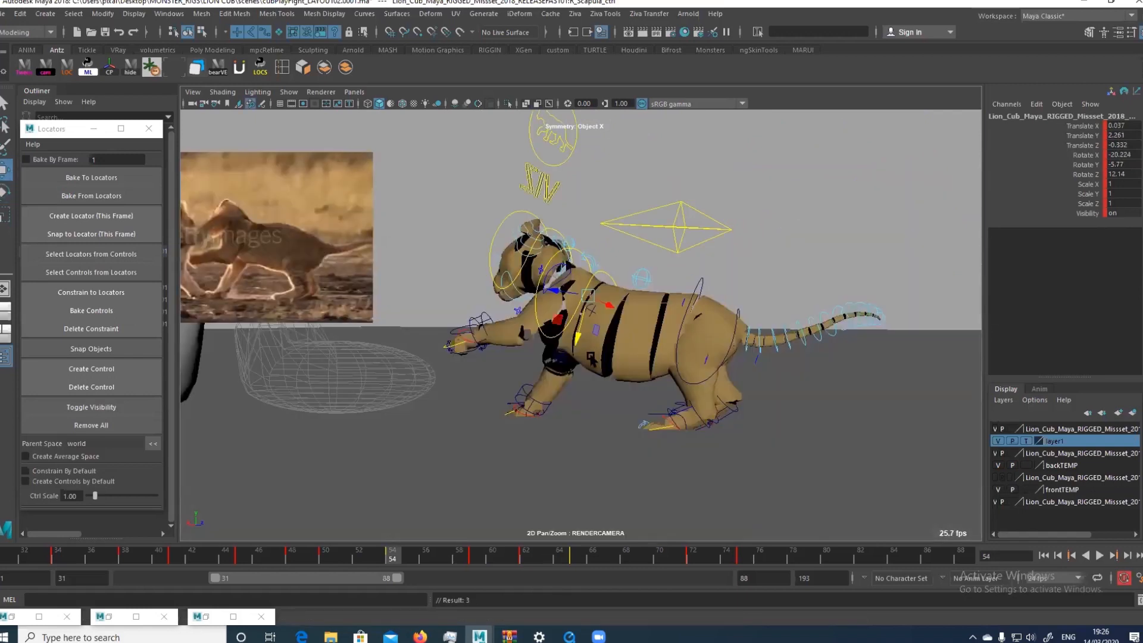
pyautogui.click(449, 343)
pyautogui.moveTo(437, 341); pyautogui.dragTo(433, 340)
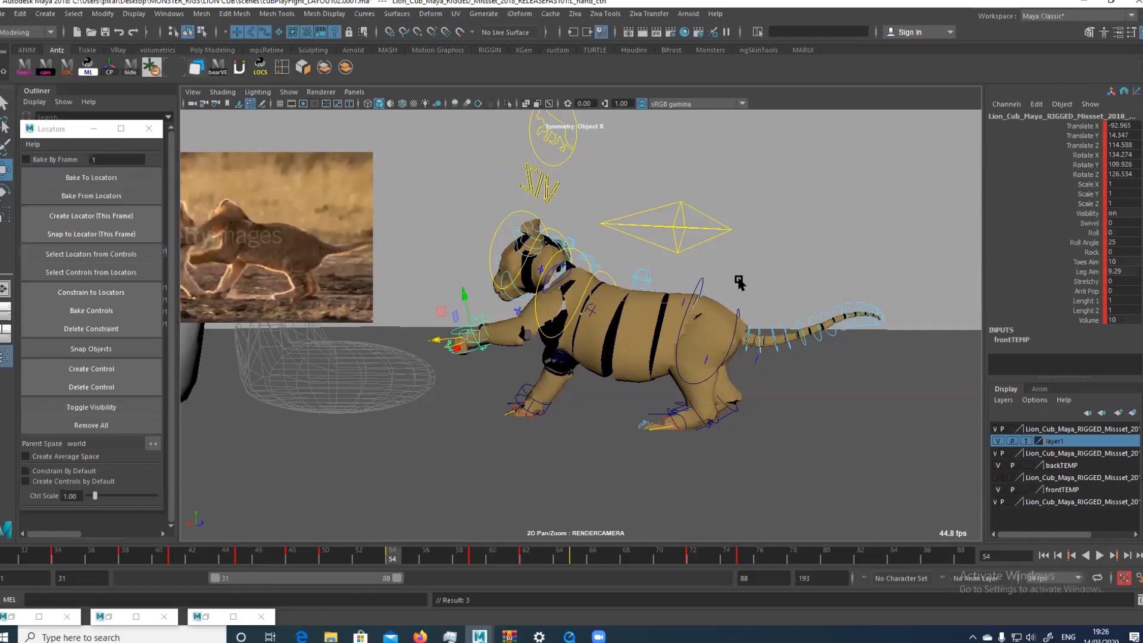
# Try shifting the root control and the chest control slightly at frame 54
pyautogui.click(725, 224)
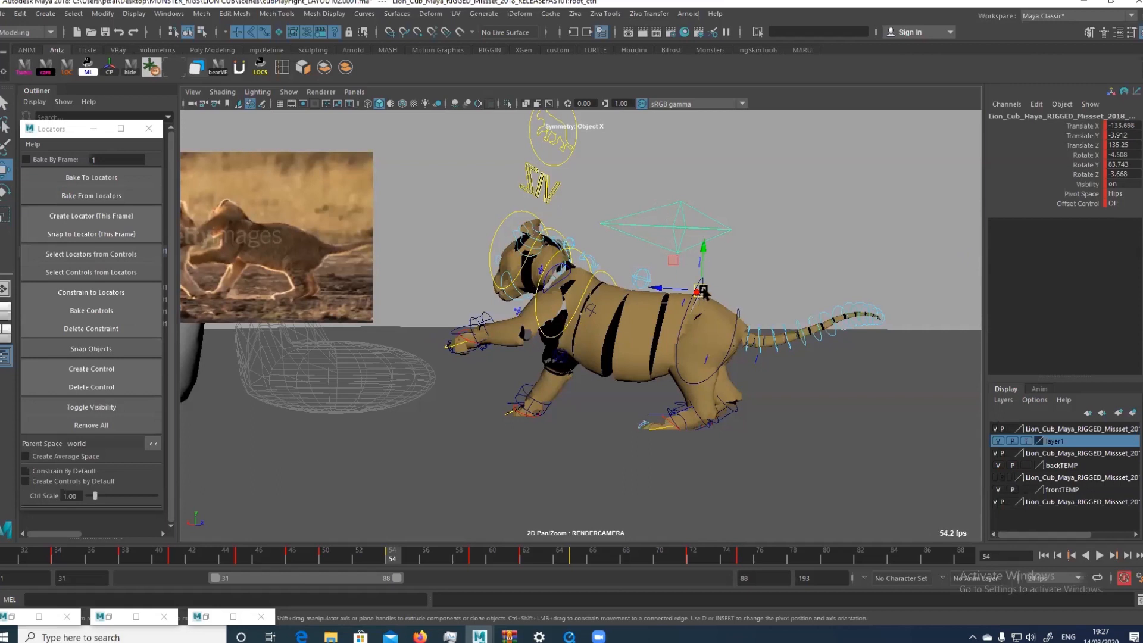
pyautogui.moveTo(703, 289); pyautogui.dragTo(703, 291)
pyautogui.hotkey('ctrl', 'z')
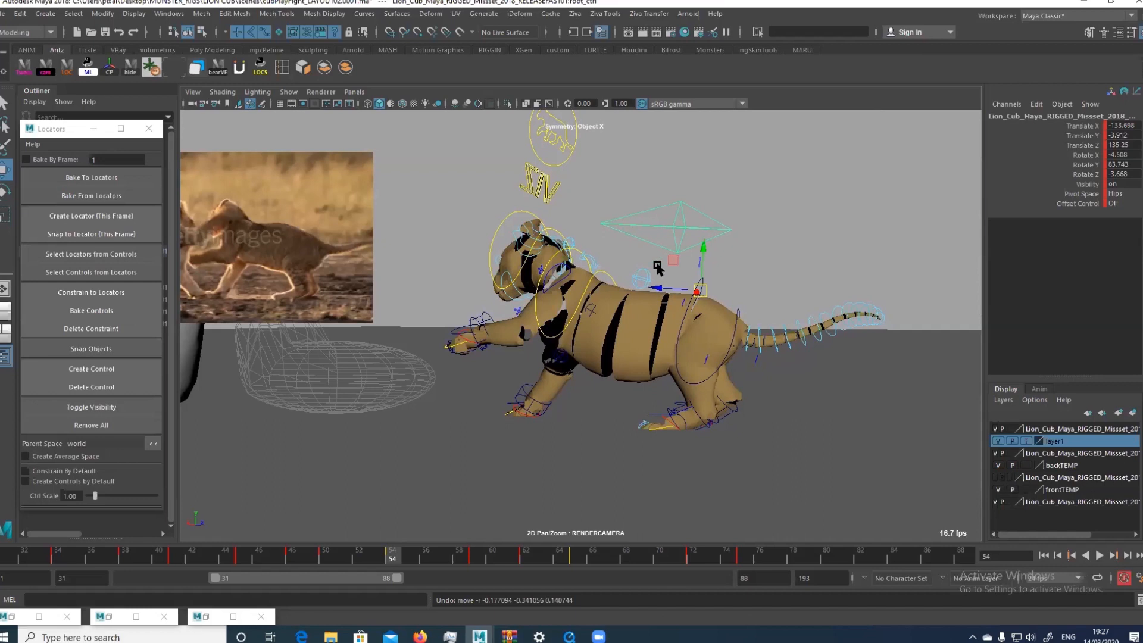
pyautogui.click(605, 275)
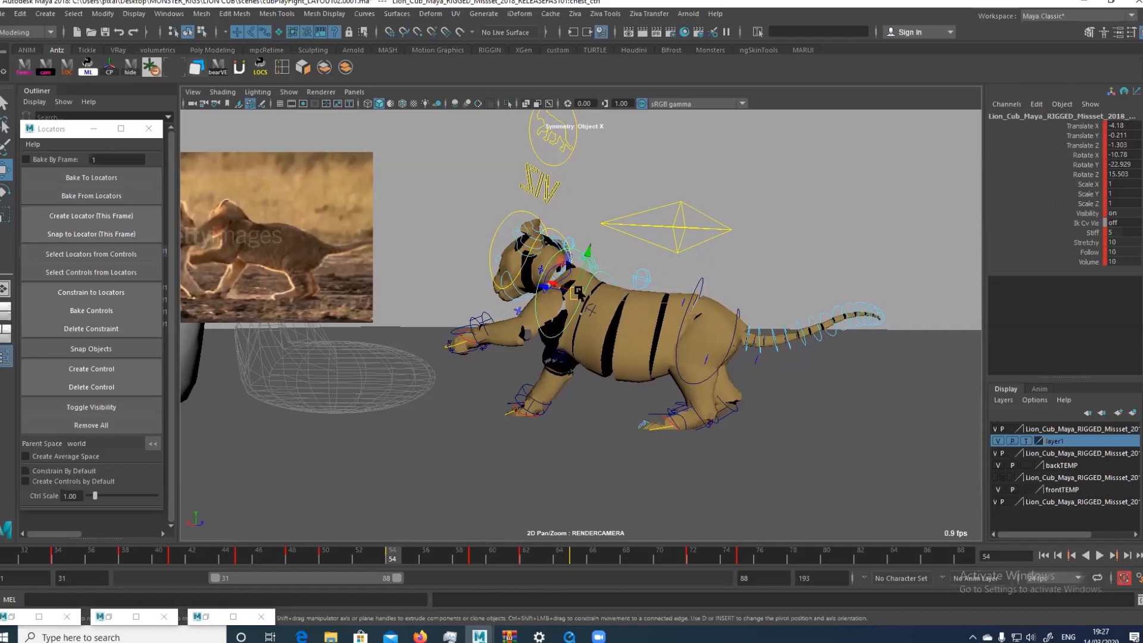
pyautogui.hotkey('ctrl', 'z')
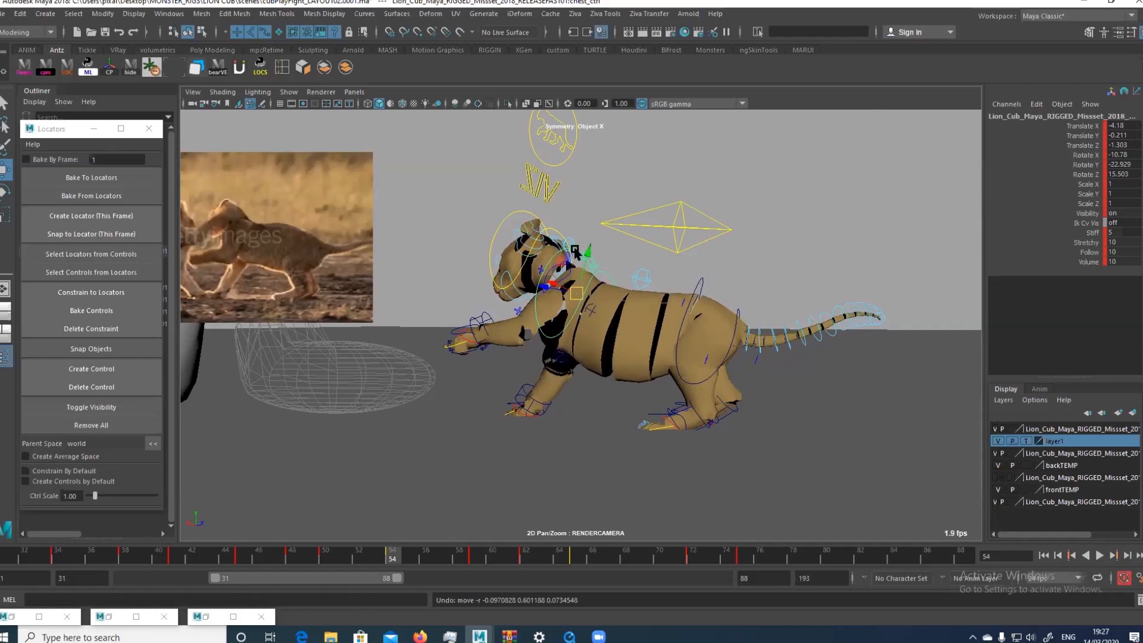
# Move the Locators window clear of the Outliner and try shifting the root control slightly
pyautogui.click(540, 223)
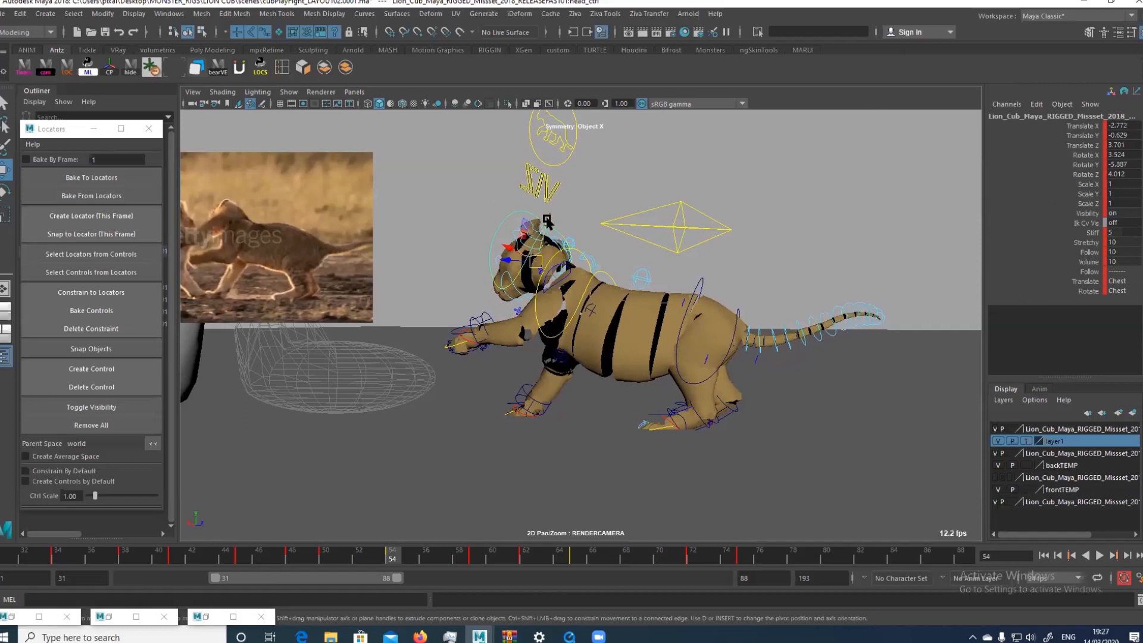
pyautogui.click(704, 280)
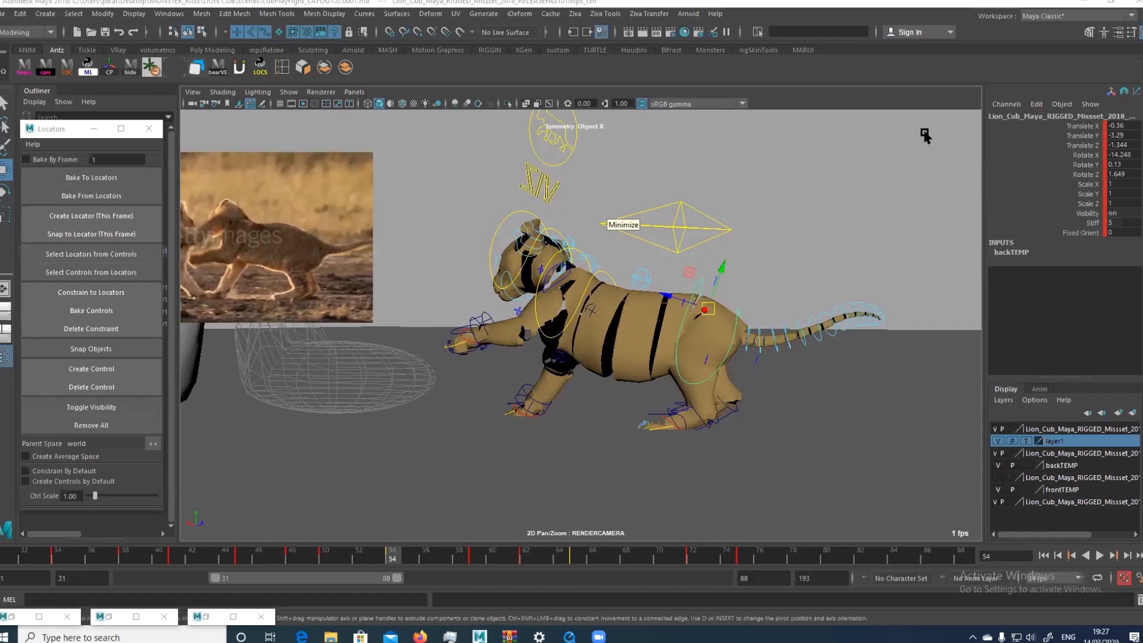
pyautogui.click(716, 216)
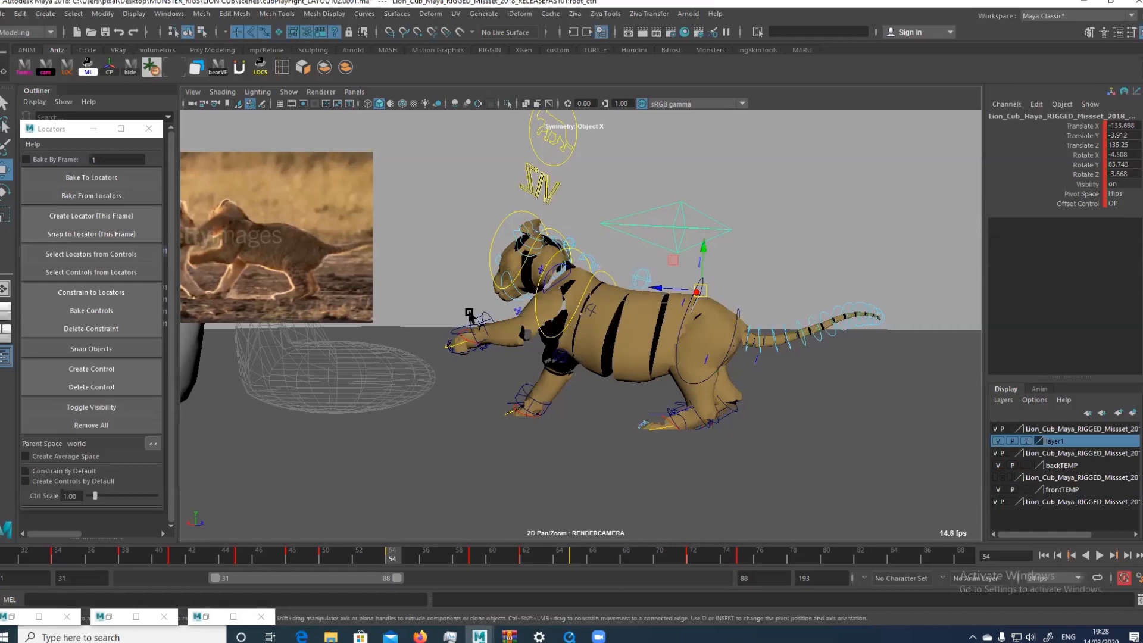
pyautogui.click(63, 137)
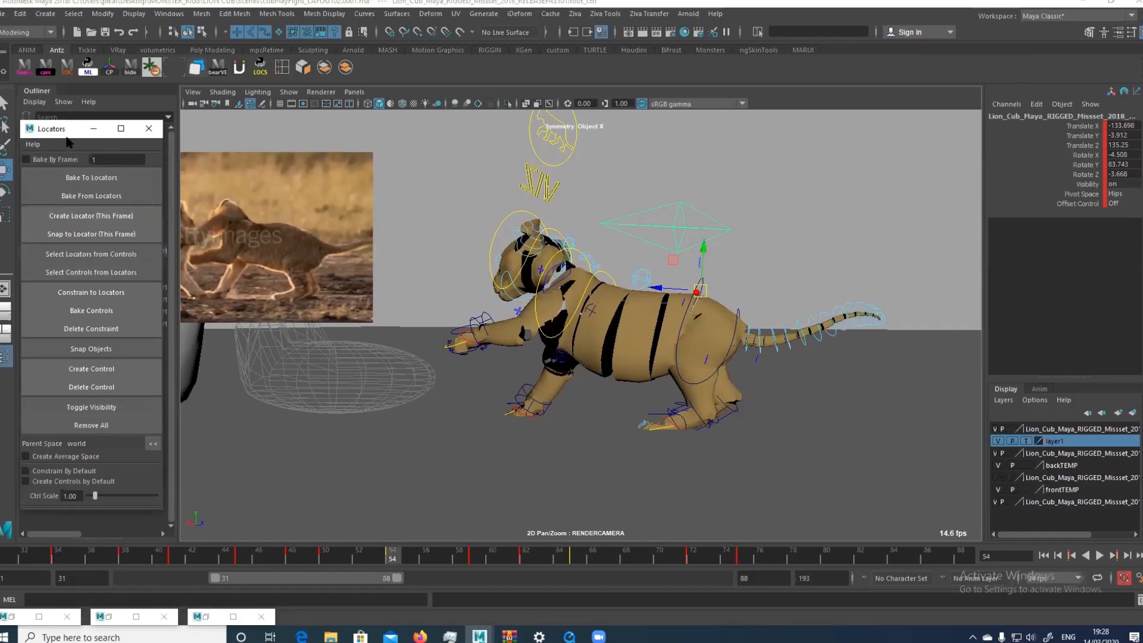
pyautogui.moveTo(67, 137); pyautogui.dragTo(220, 134)
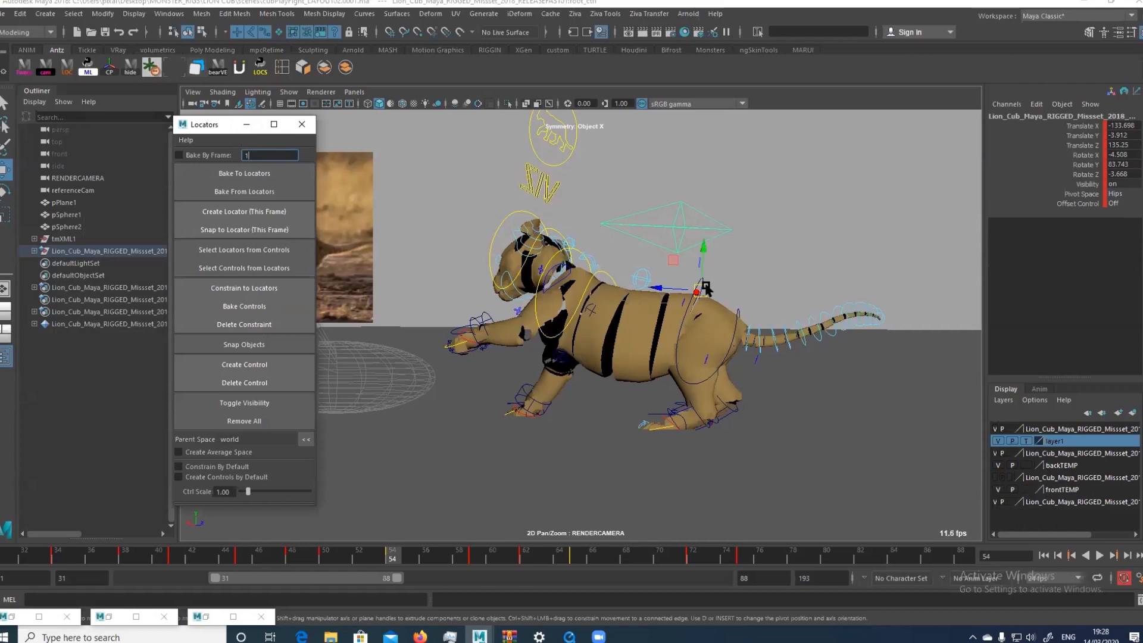
pyautogui.moveTo(699, 291); pyautogui.dragTo(701, 289)
pyautogui.hotkey('ctrl', 'z')
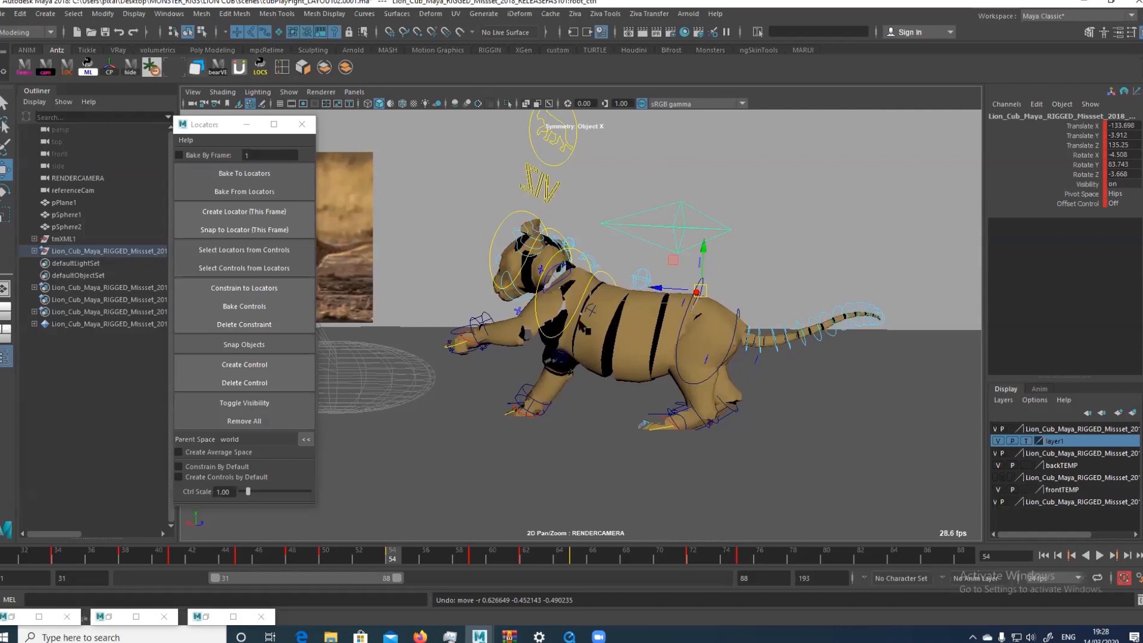
# Launch the animBot toolbar and dismiss its save-file notice
pyautogui.click(239, 68)
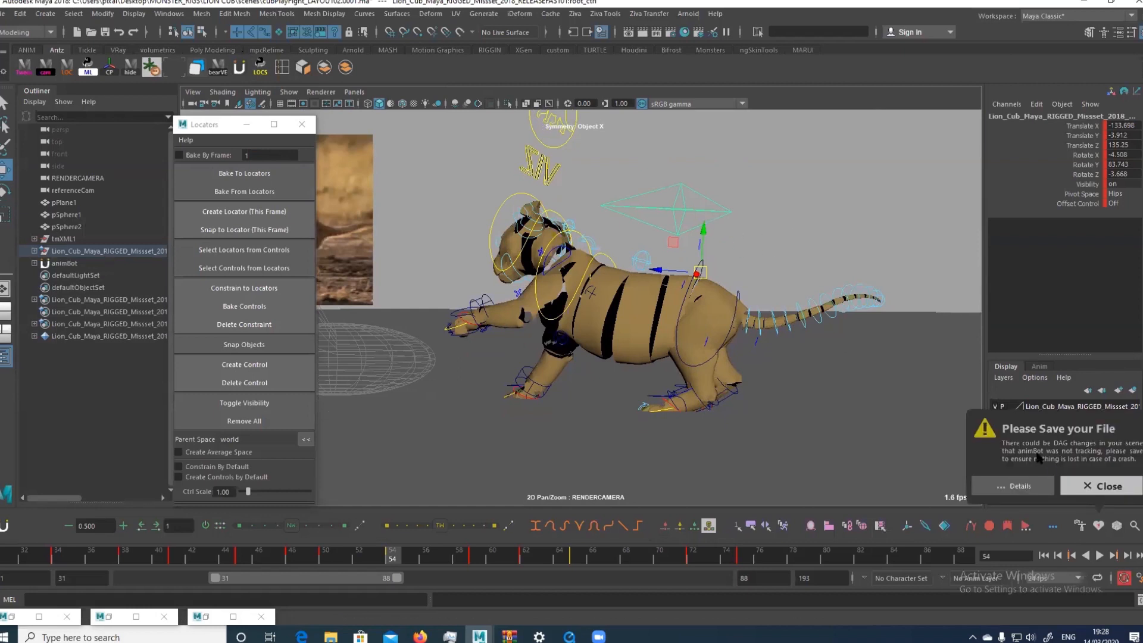
pyautogui.click(1086, 487)
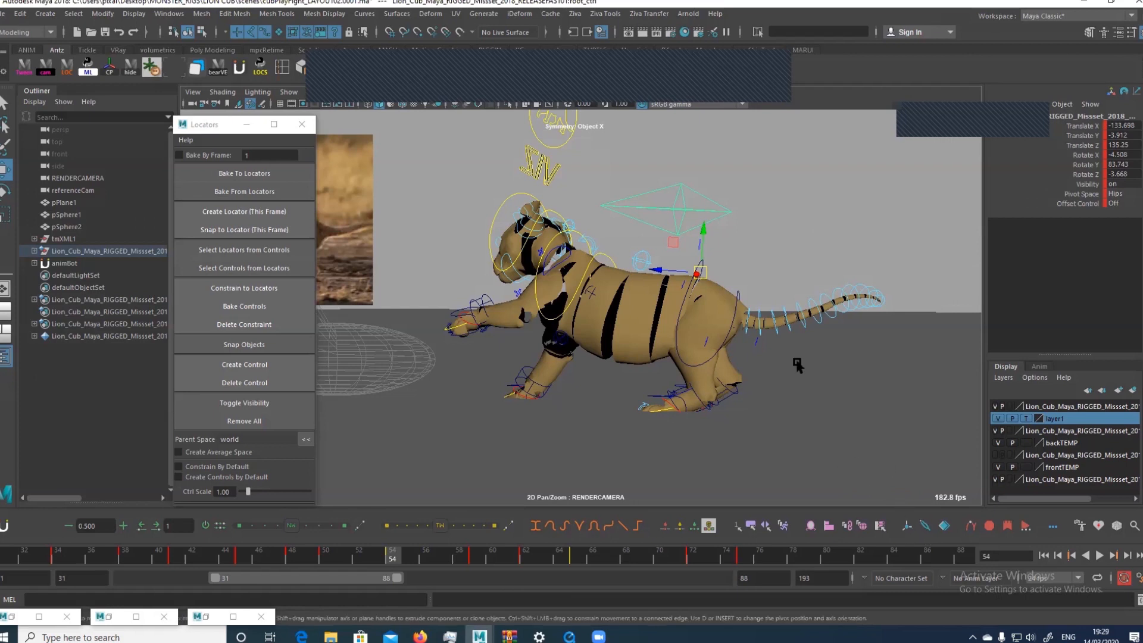
# At frame 54, place an animBot temp pivot at the cub's rear foot and rotate the root control around it to rear the body up
pyautogui.click(906, 526)
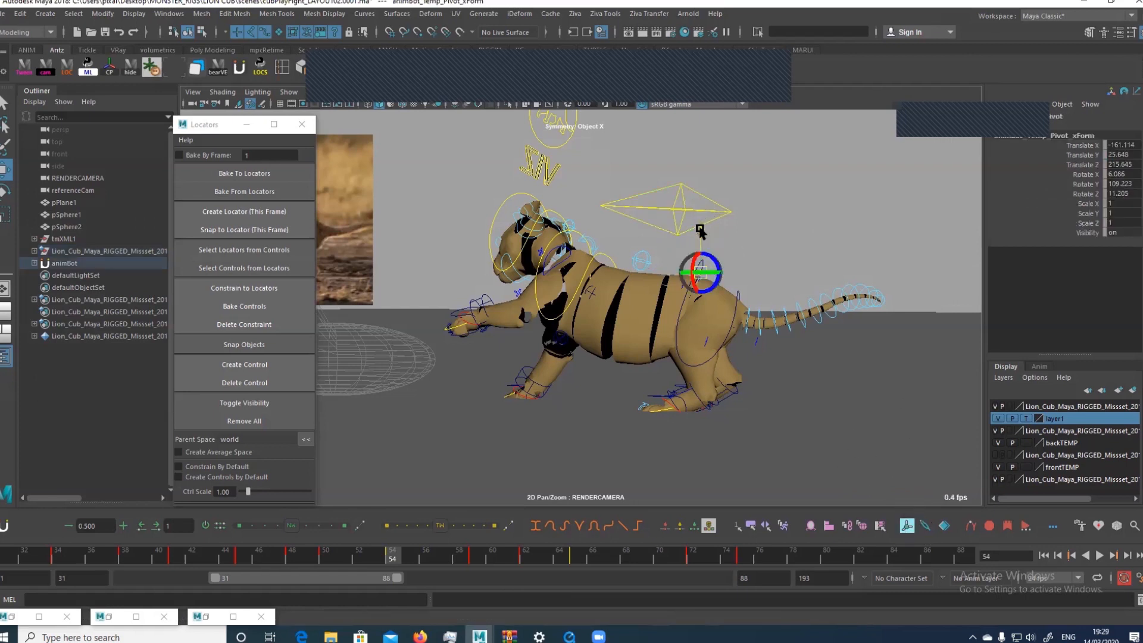
pyautogui.moveTo(700, 233); pyautogui.dragTo(717, 415)
pyautogui.press('e')
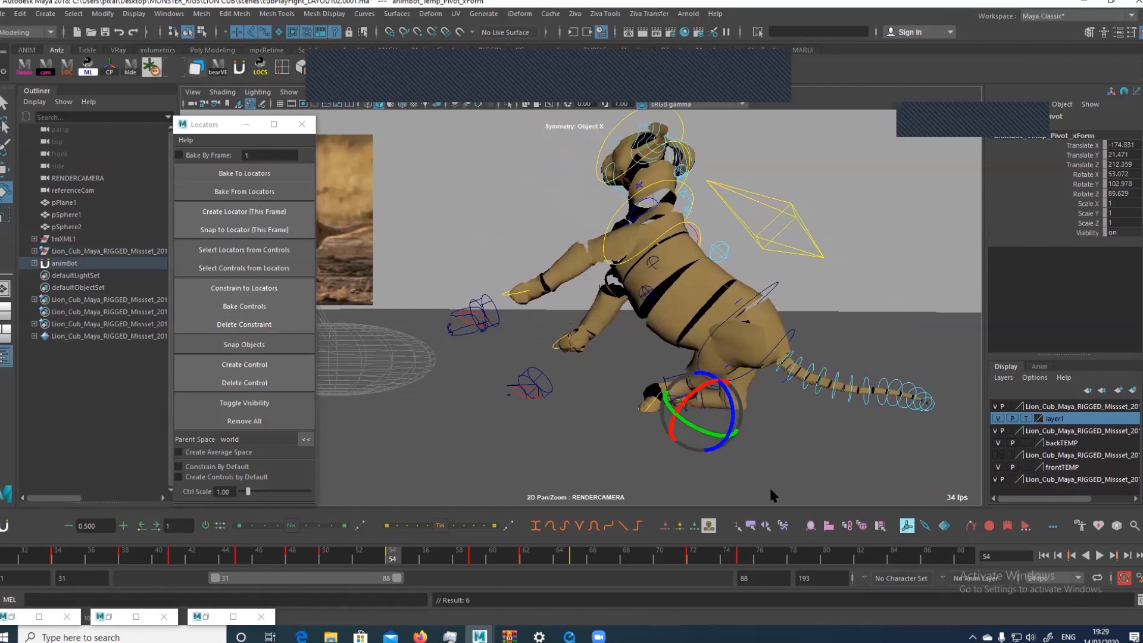
pyautogui.click(907, 525)
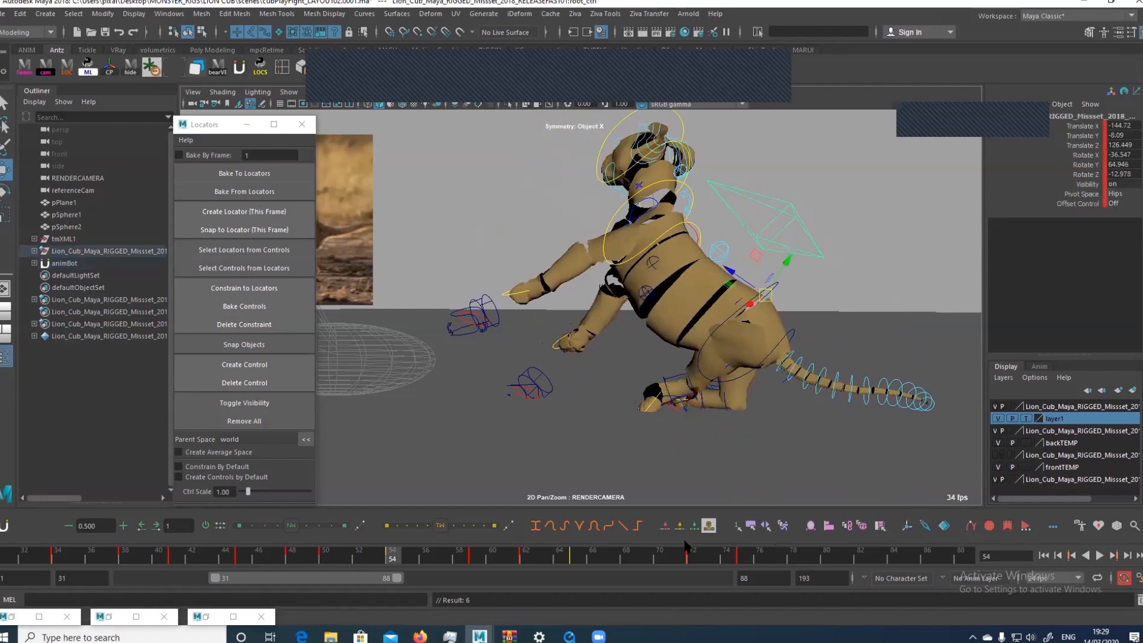
pyautogui.moveTo(378, 553); pyautogui.dragTo(395, 557)
# At frame 59, try rotating the root control around the temp pivot at the rear foot, undo it and reselect the root control
pyautogui.click(474, 559)
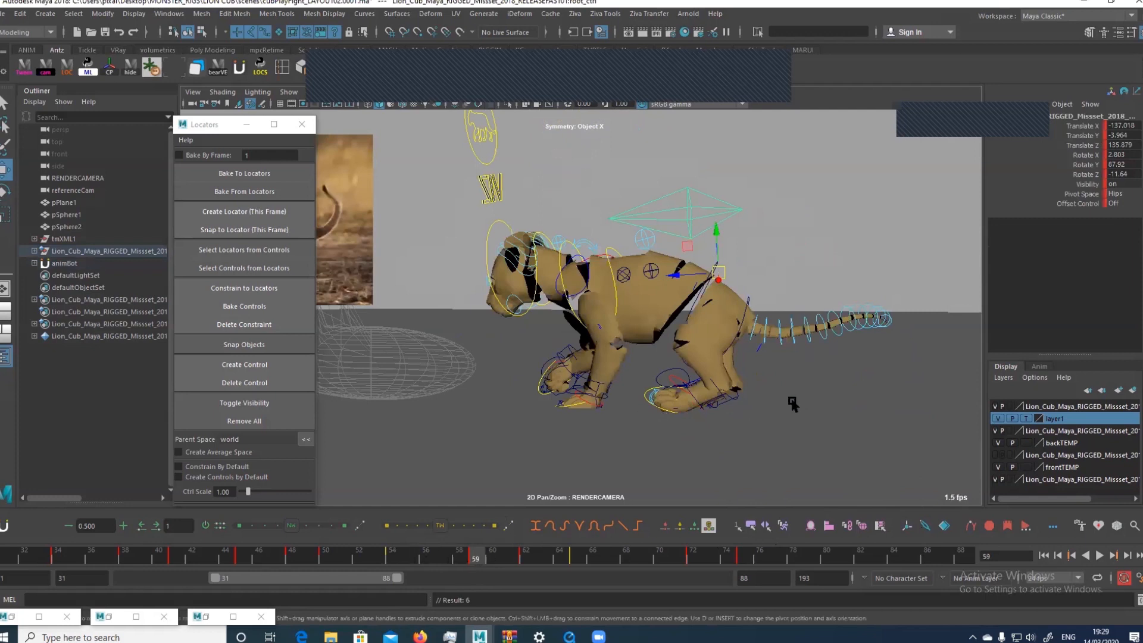
pyautogui.click(905, 524)
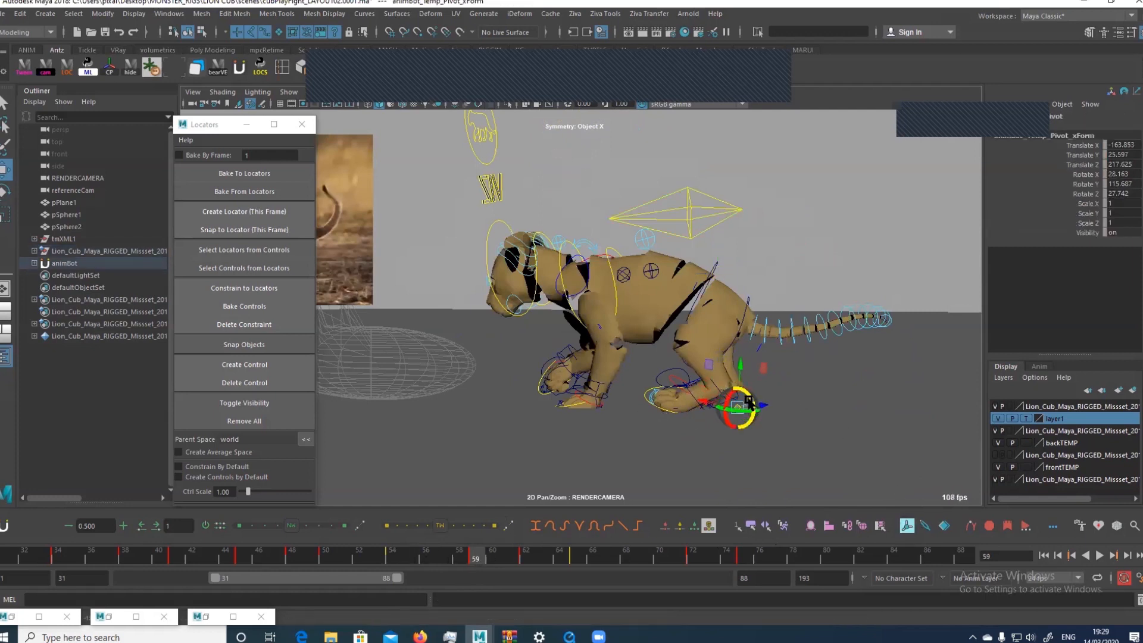
pyautogui.press('e')
pyautogui.moveTo(759, 400); pyautogui.dragTo(745, 419)
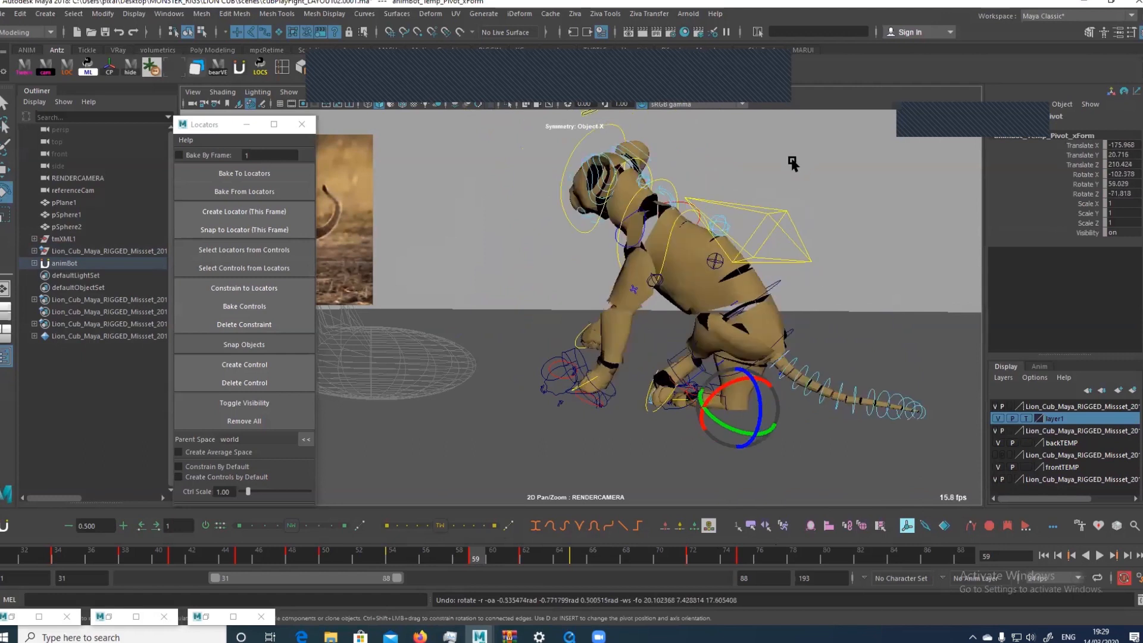
pyautogui.hotkey('ctrl', 'z')
pyautogui.click(716, 271)
pyautogui.press('w')
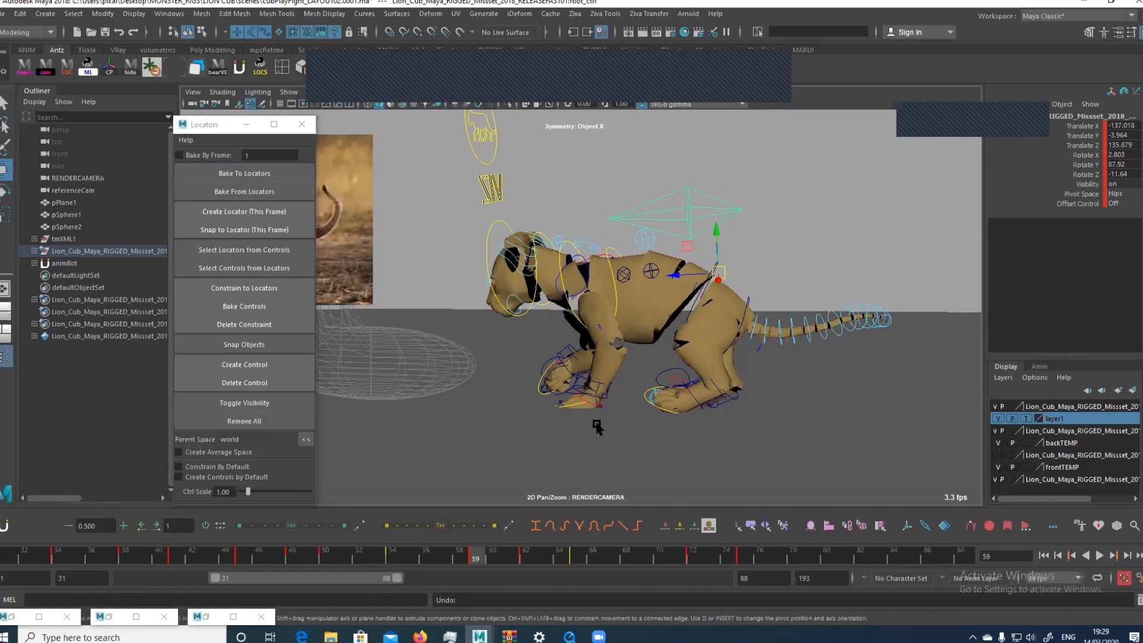
# Select the right front paw controls, try shifting the mid-spine control at frame 59 and undo the shift
pyautogui.moveTo(520, 437); pyautogui.dragTo(595, 324)
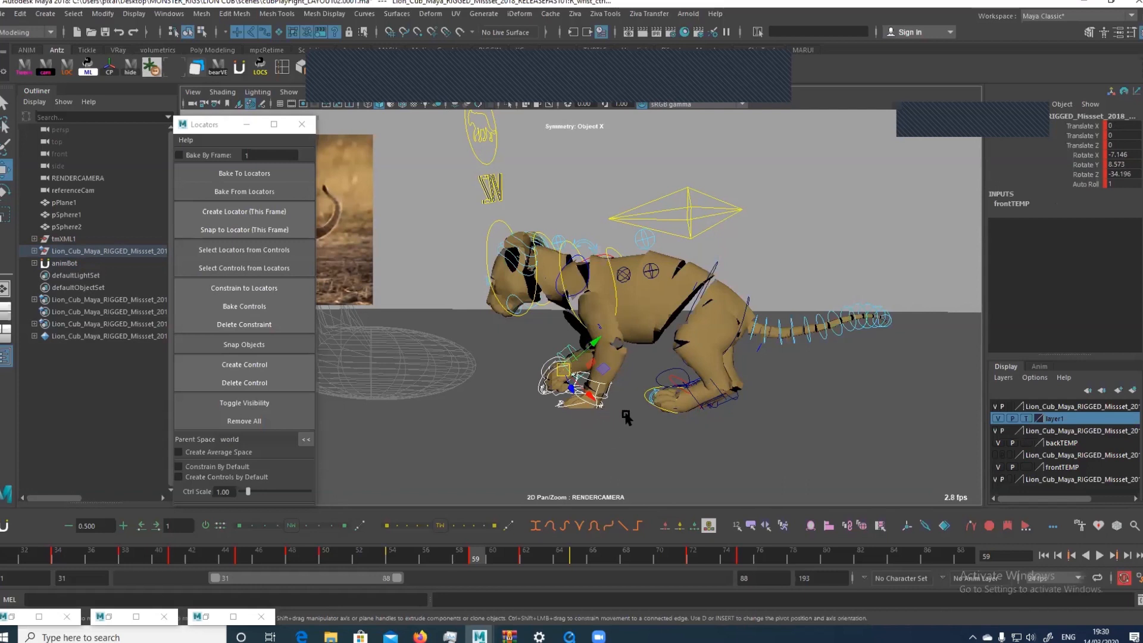
pyautogui.click(563, 352)
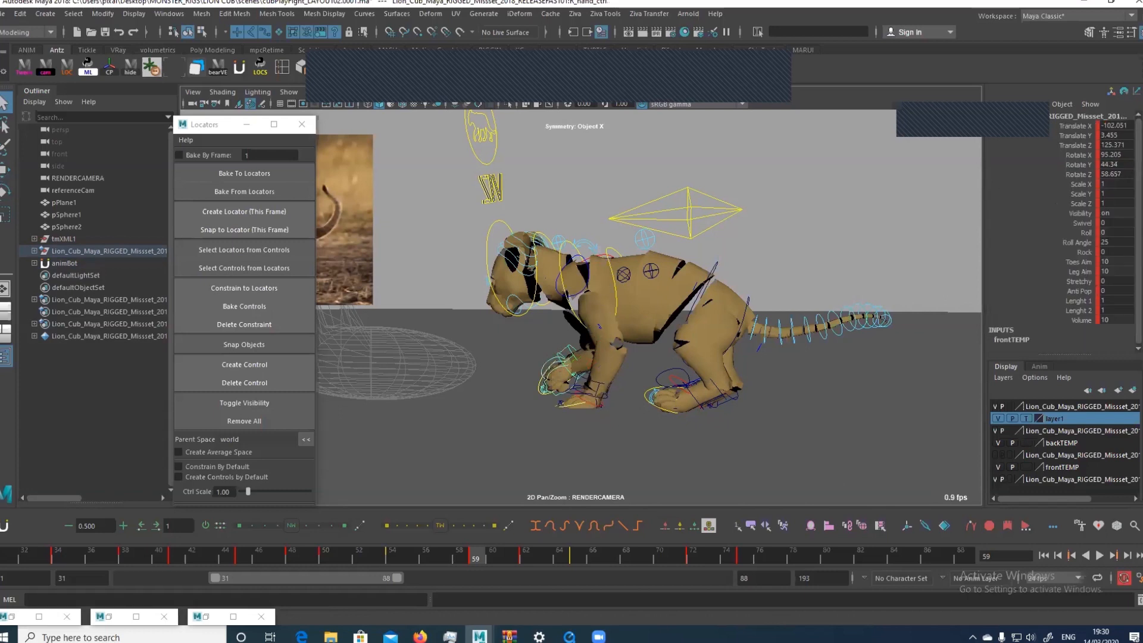
pyautogui.press('w')
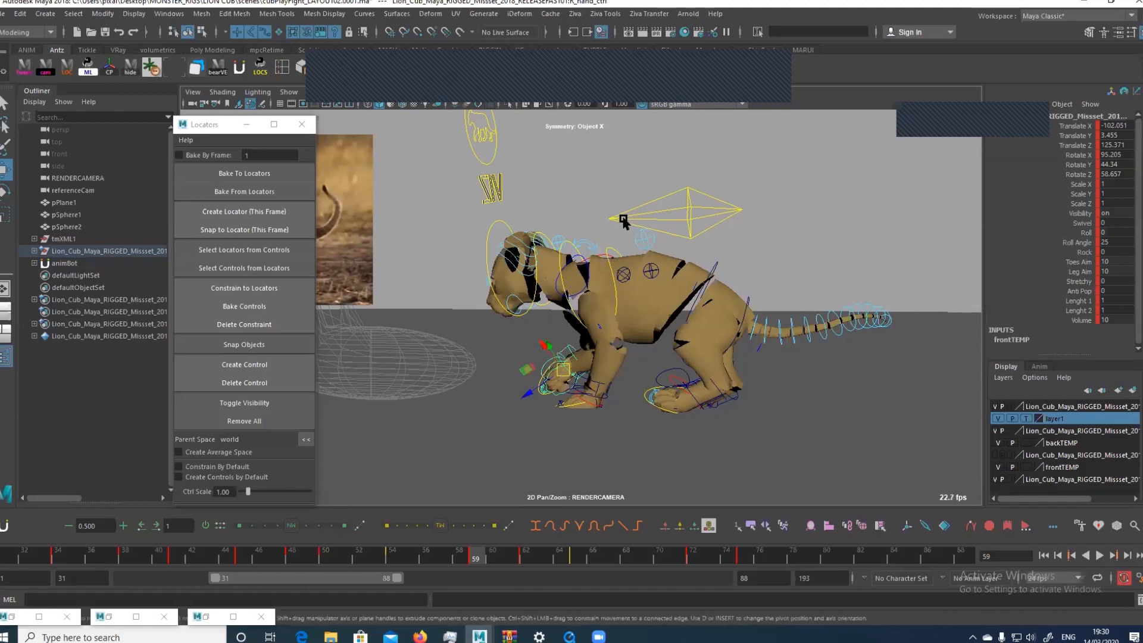
pyautogui.click(641, 239)
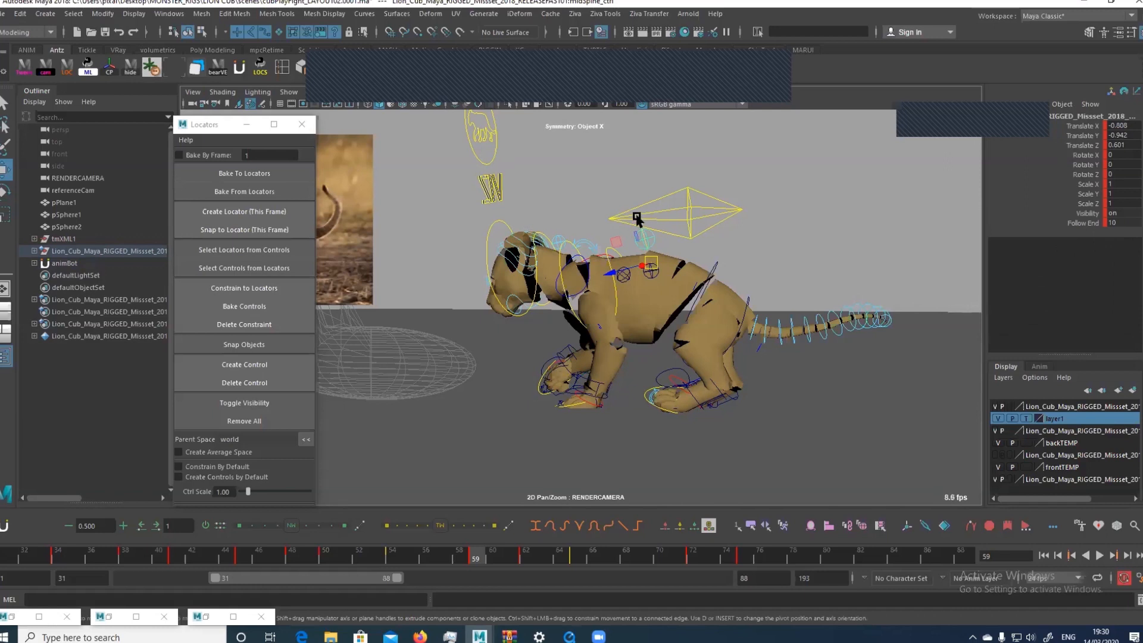
pyautogui.press('w')
pyautogui.moveTo(627, 245); pyautogui.dragTo(592, 240)
pyautogui.moveTo(653, 215); pyautogui.dragTo(653, 220)
pyautogui.hotkey('ctrl', 'z')
# Select the rear foot controls and save the scene
pyautogui.moveTo(640, 437); pyautogui.dragTo(749, 346)
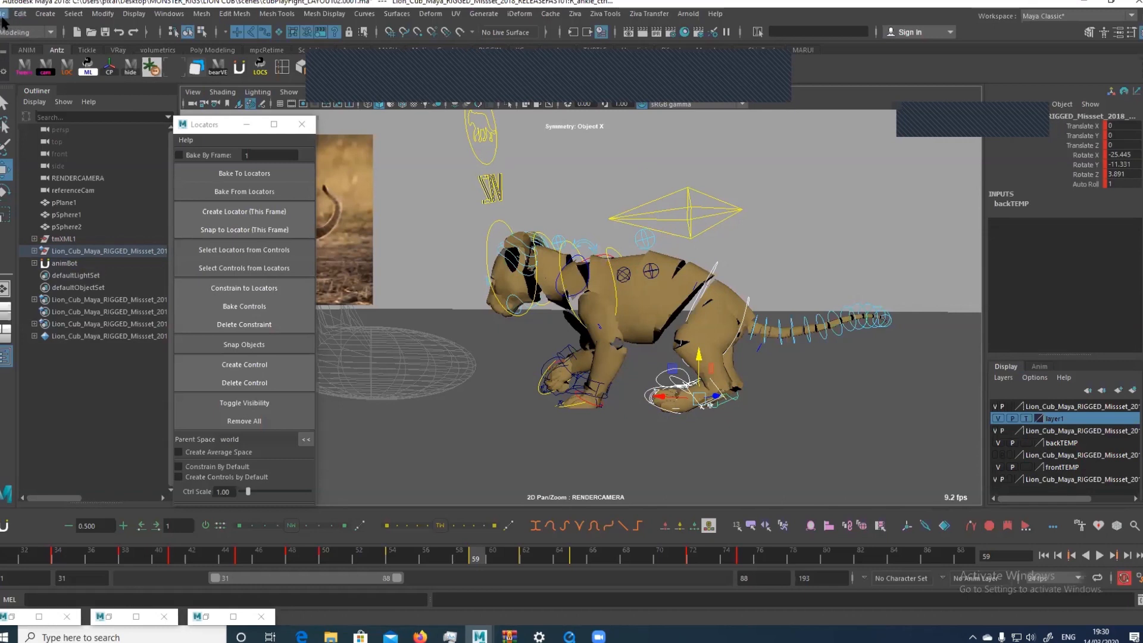
pyautogui.click(3, 13)
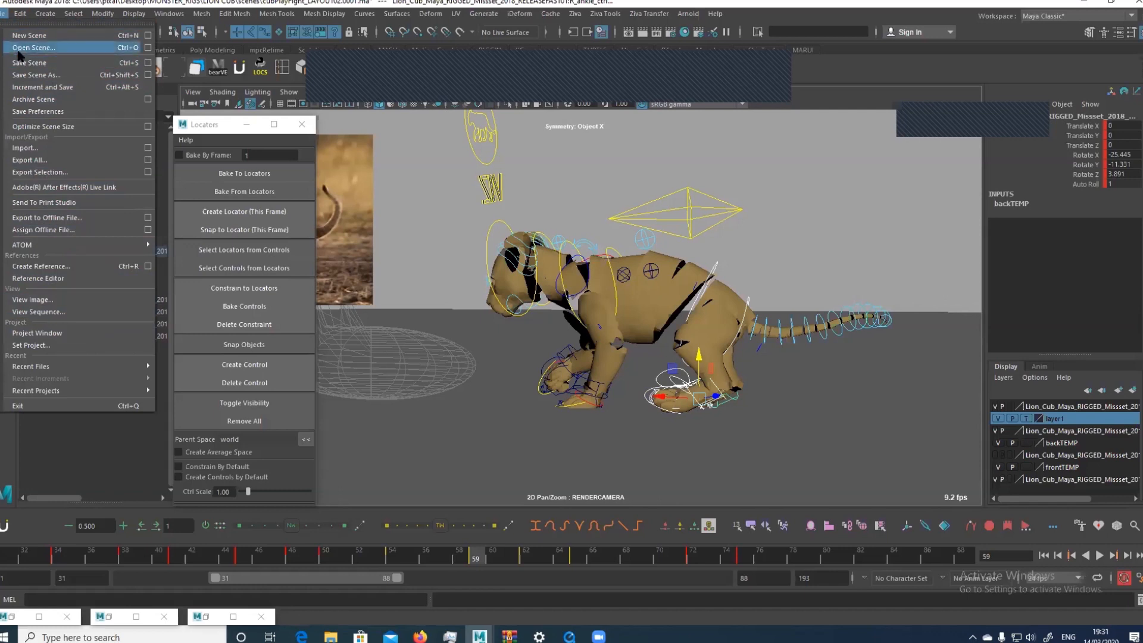
pyautogui.click(50, 62)
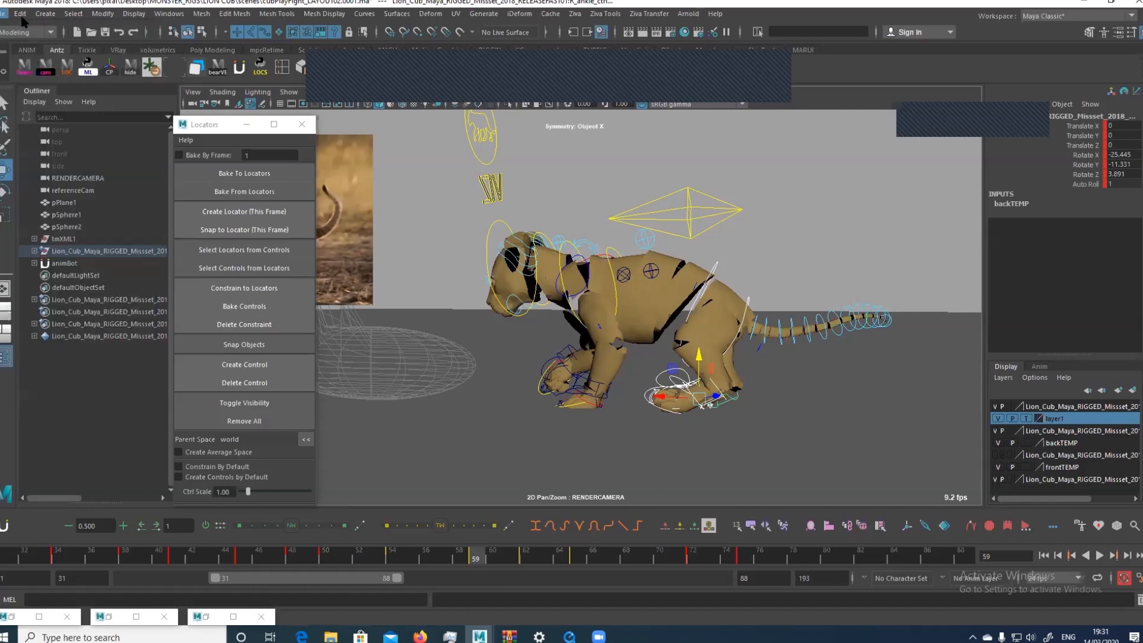
# Reselect the root control and expand the playback range to the full 1 to 193 frames
pyautogui.click(20, 14)
pyautogui.click(719, 204)
pyautogui.moveTo(717, 179); pyautogui.dragTo(743, 215)
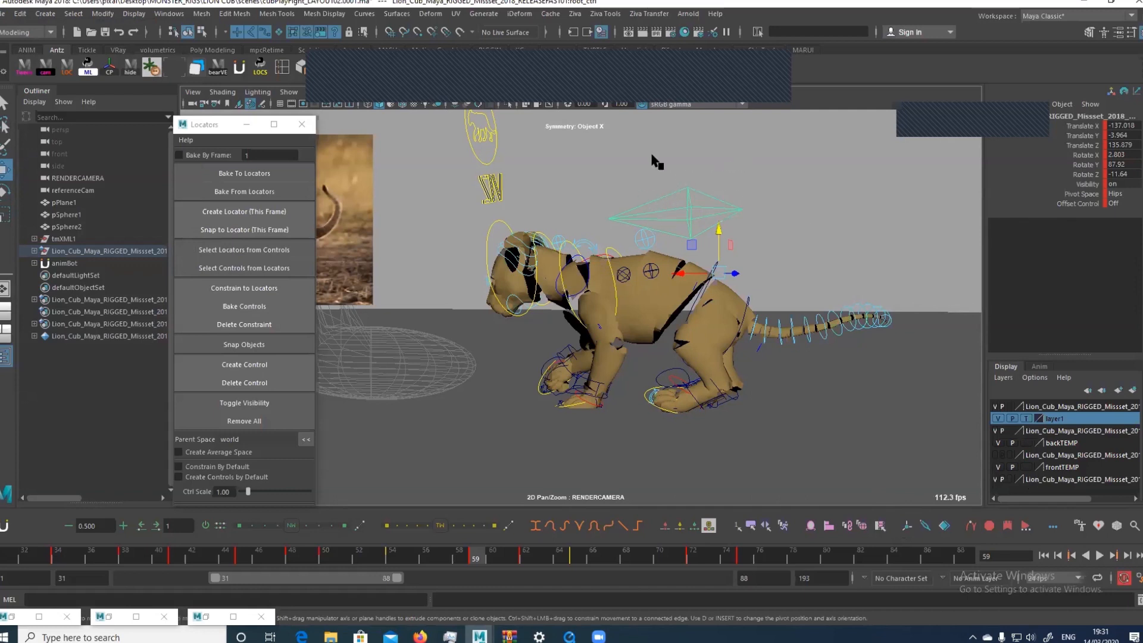
pyautogui.click(52, 13)
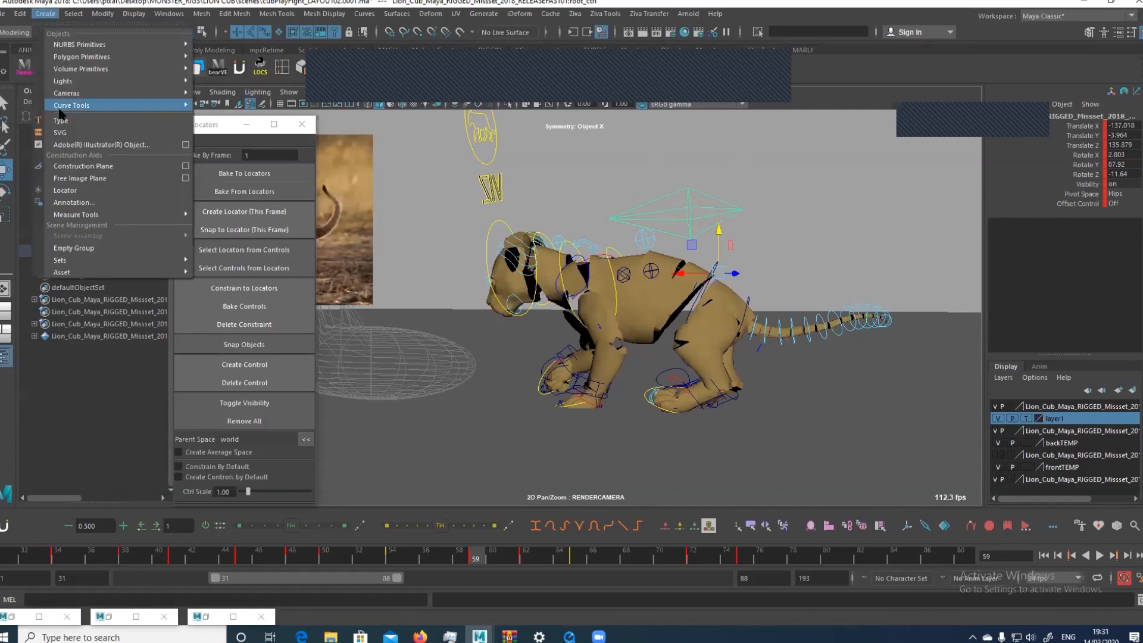
pyautogui.doubleClick(322, 583)
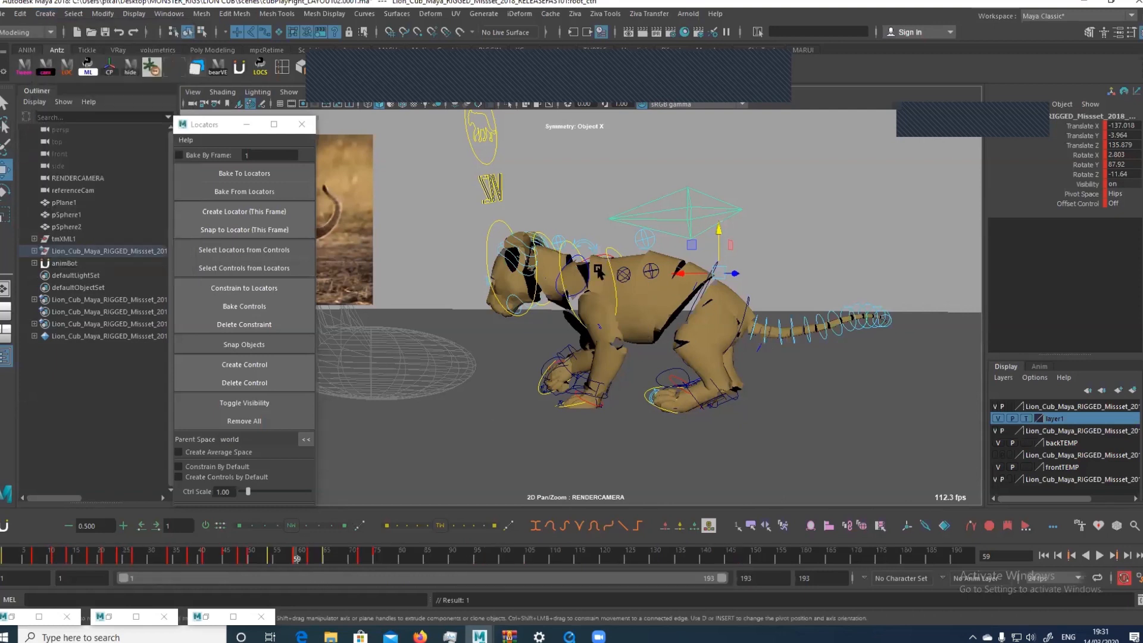
pyautogui.click(48, 16)
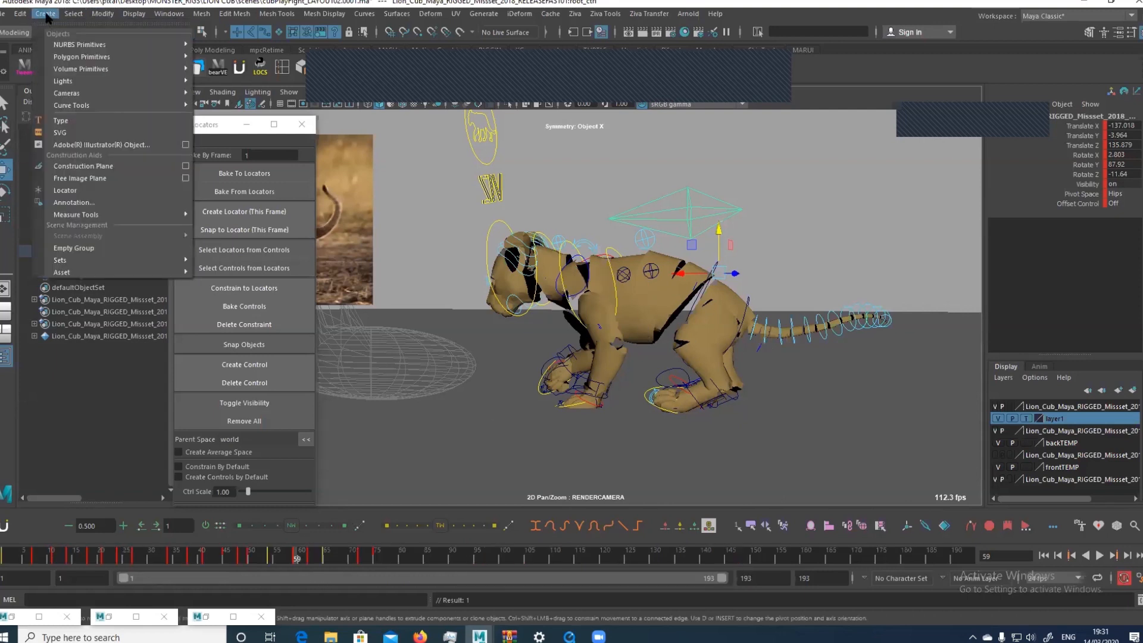
pyautogui.click(47, 16)
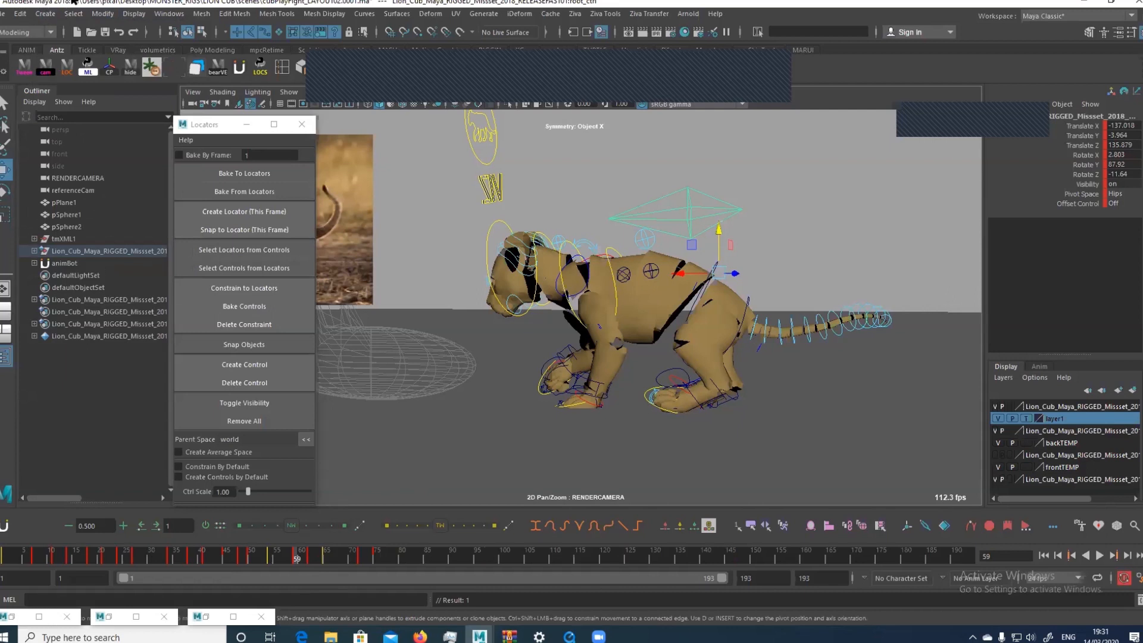
# Turn on the temp pivot for the root control, try Temp Pivot Centered and reset the temp pivot
pyautogui.click(907, 526)
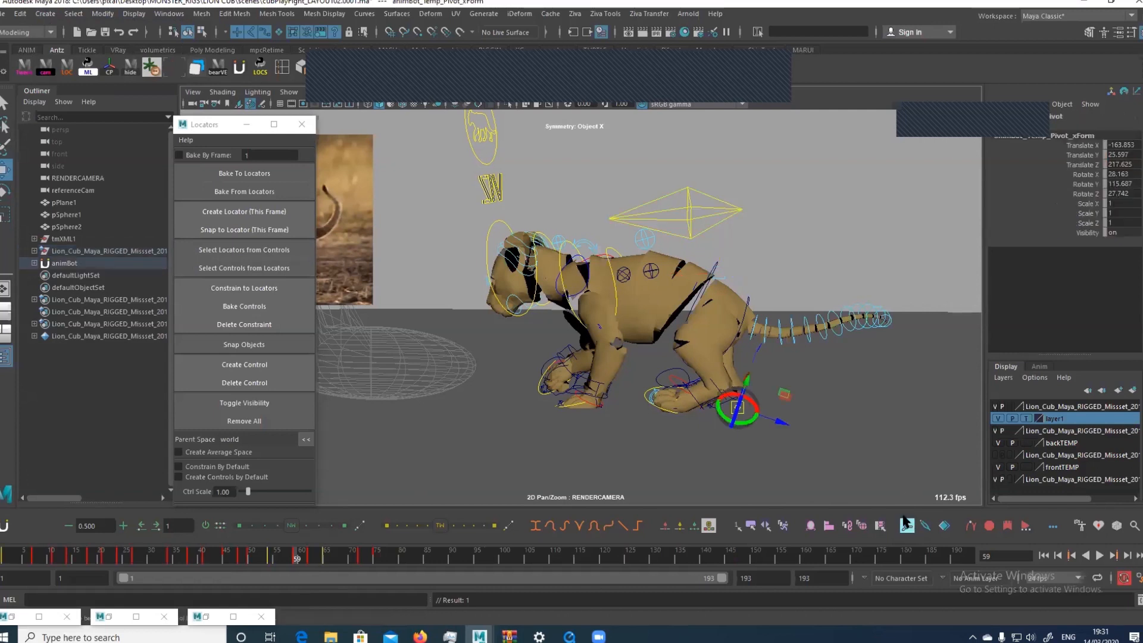
pyautogui.rightClick(904, 517)
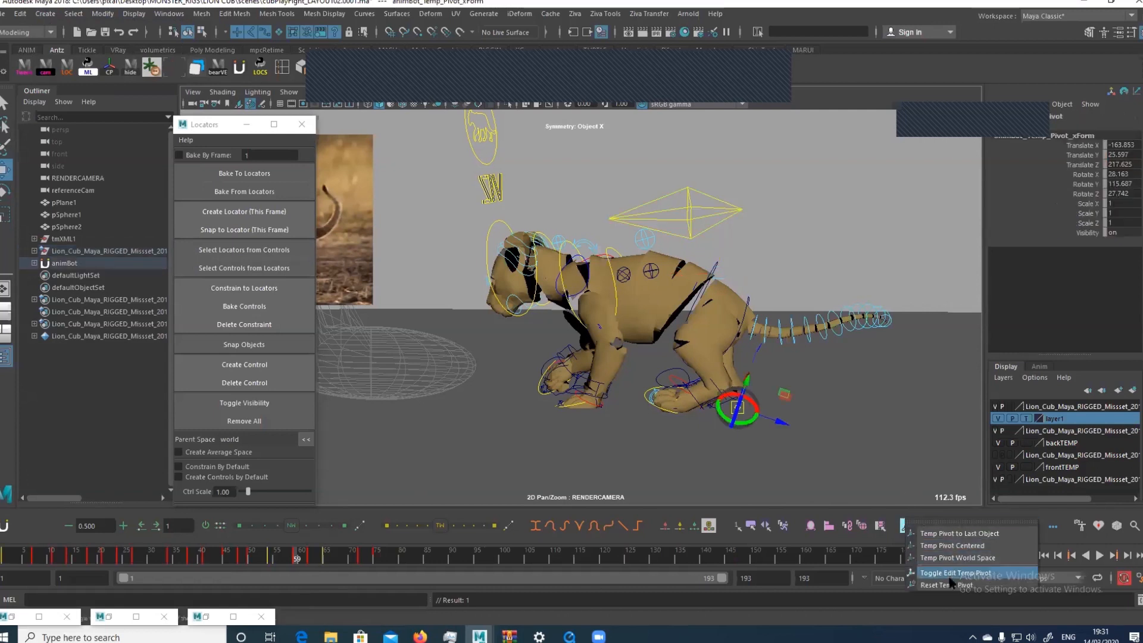
pyautogui.click(903, 515)
pyautogui.rightClick(904, 518)
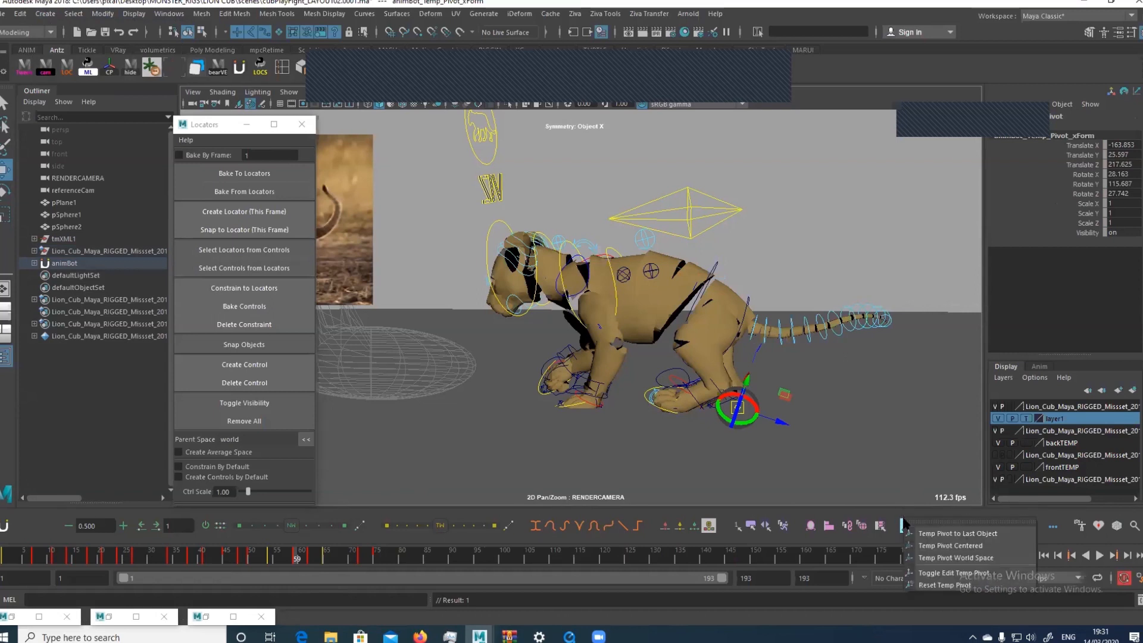
pyautogui.click(951, 546)
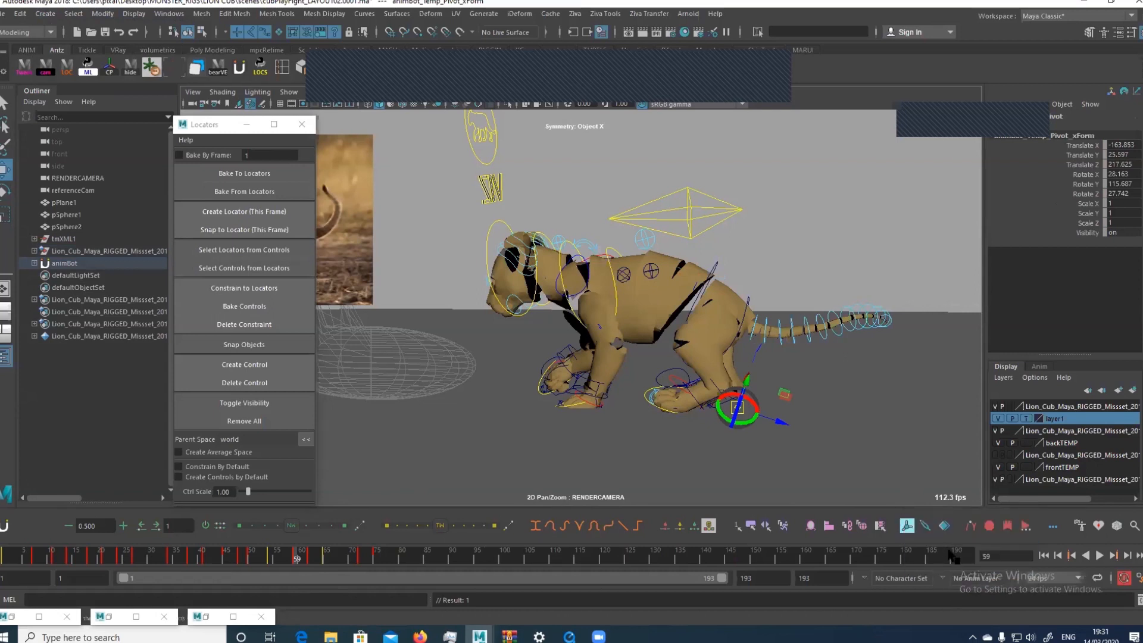
pyautogui.rightClick(904, 521)
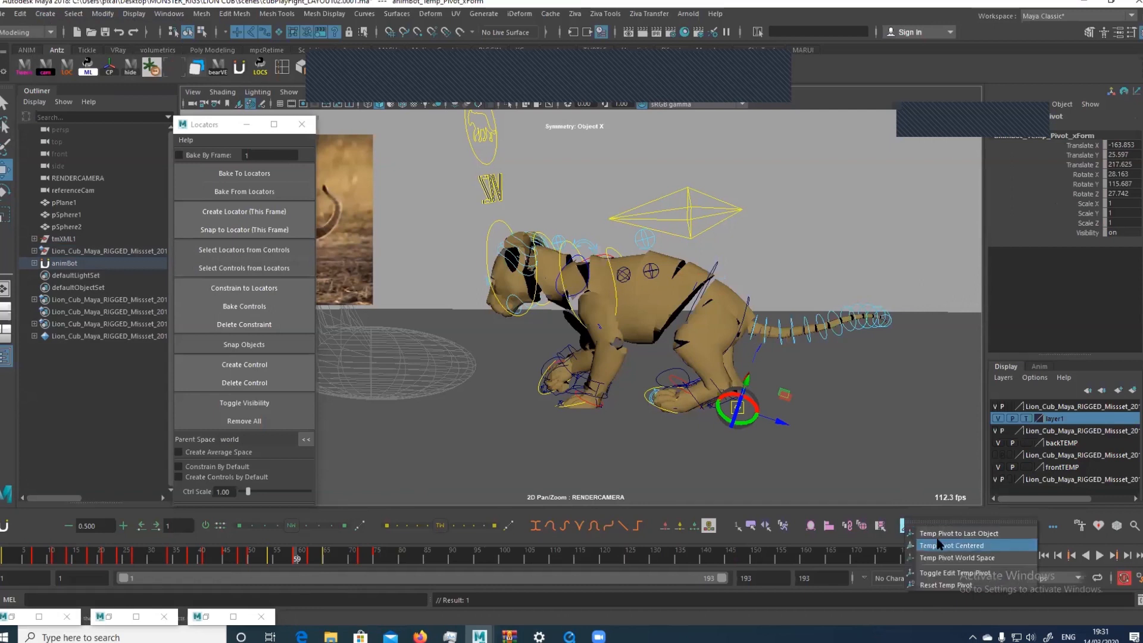
pyautogui.click(944, 580)
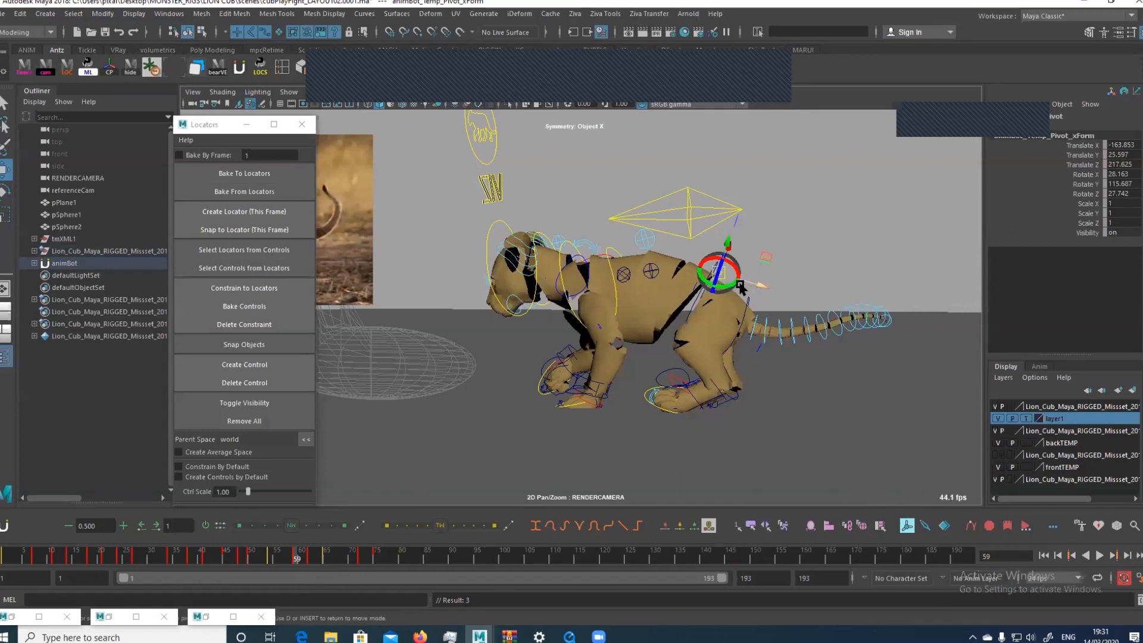
# Move the temp pivot from the hips forward to the cub's muzzle, working through the perspective camera
pyautogui.moveTo(763, 288); pyautogui.dragTo(655, 279)
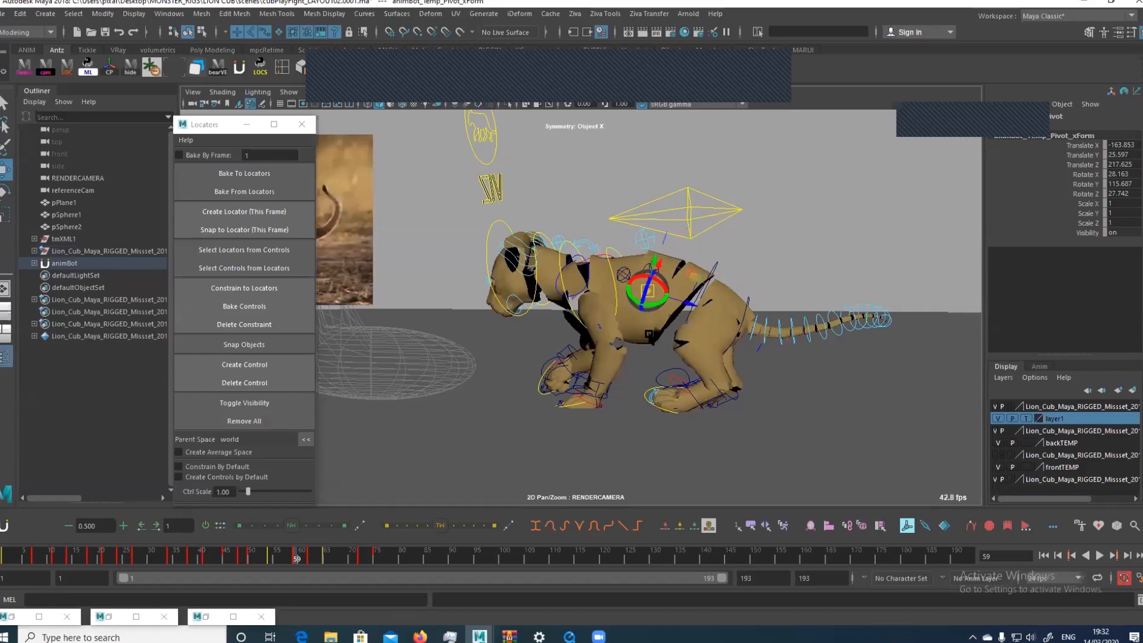
pyautogui.press('space')
pyautogui.moveTo(746, 272)
pyautogui.keyDown('alt'); pyautogui.mouseDown()
pyautogui.moveTo(725, 289)
pyautogui.moveTo(758, 259)
pyautogui.moveTo(747, 269)
pyautogui.mouseUp(); pyautogui.keyUp('alt')
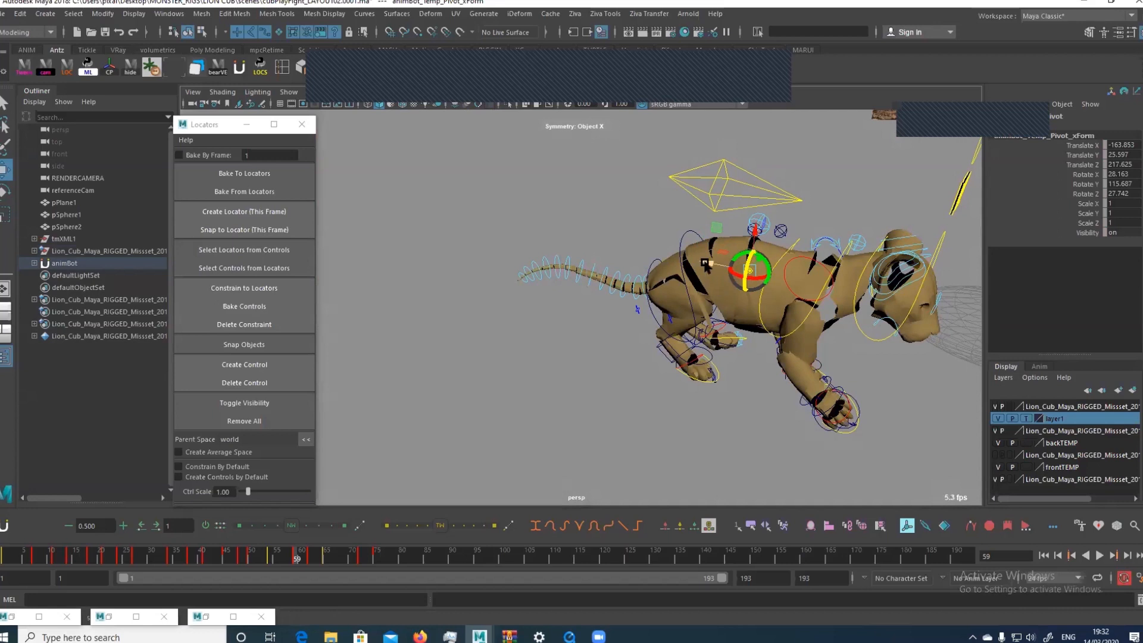
pyautogui.moveTo(707, 264); pyautogui.dragTo(880, 311)
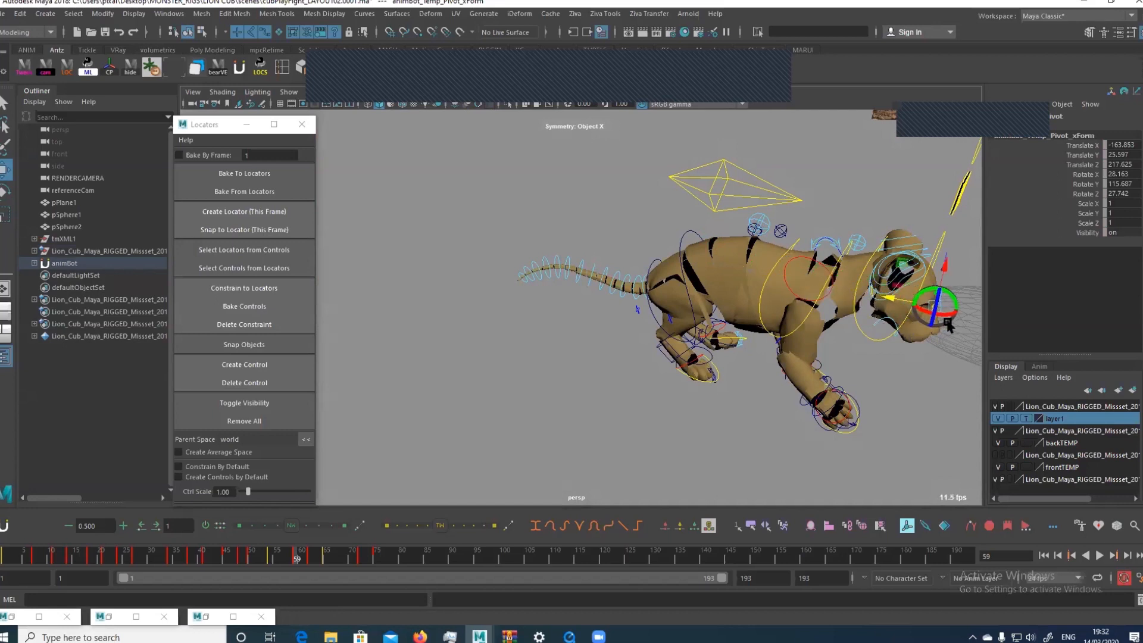
# Try rotating the cub's body around the temp pivot at its muzzle and undo the rotation
pyautogui.keyDown('alt'); pyautogui.moveTo(877, 277); pyautogui.dragTo(755, 263, button='middle'); pyautogui.keyUp('alt')
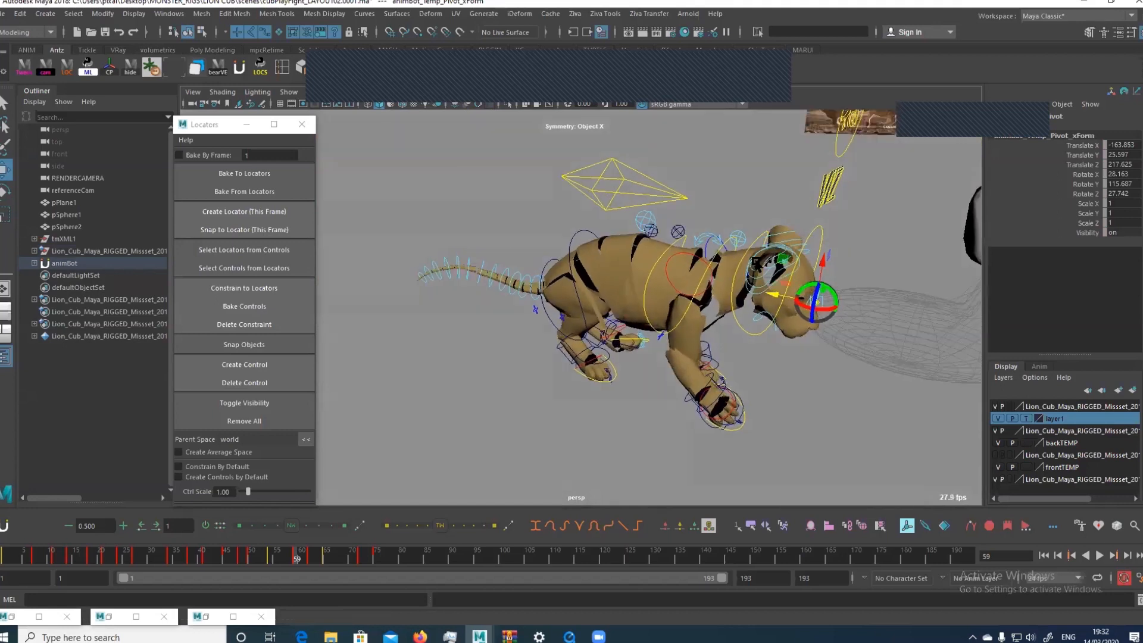
pyautogui.keyDown('alt'); pyautogui.moveTo(756, 262); pyautogui.dragTo(788, 269); pyautogui.keyUp('alt')
pyautogui.press('e')
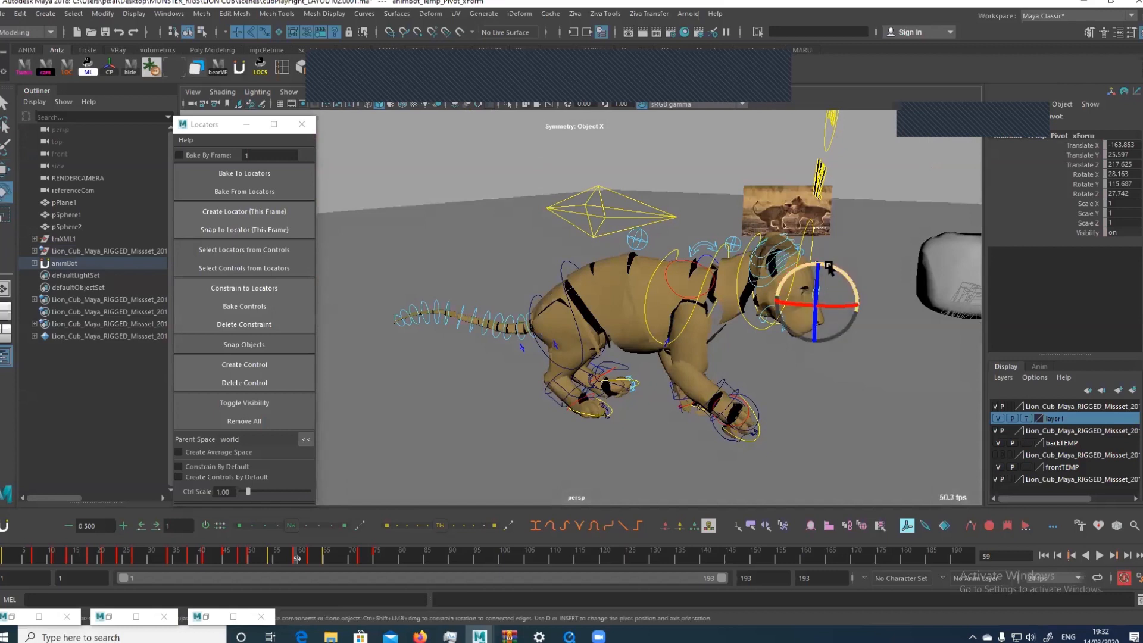
pyautogui.moveTo(828, 266); pyautogui.dragTo(854, 309)
pyautogui.hotkey('ctrl', 'z')
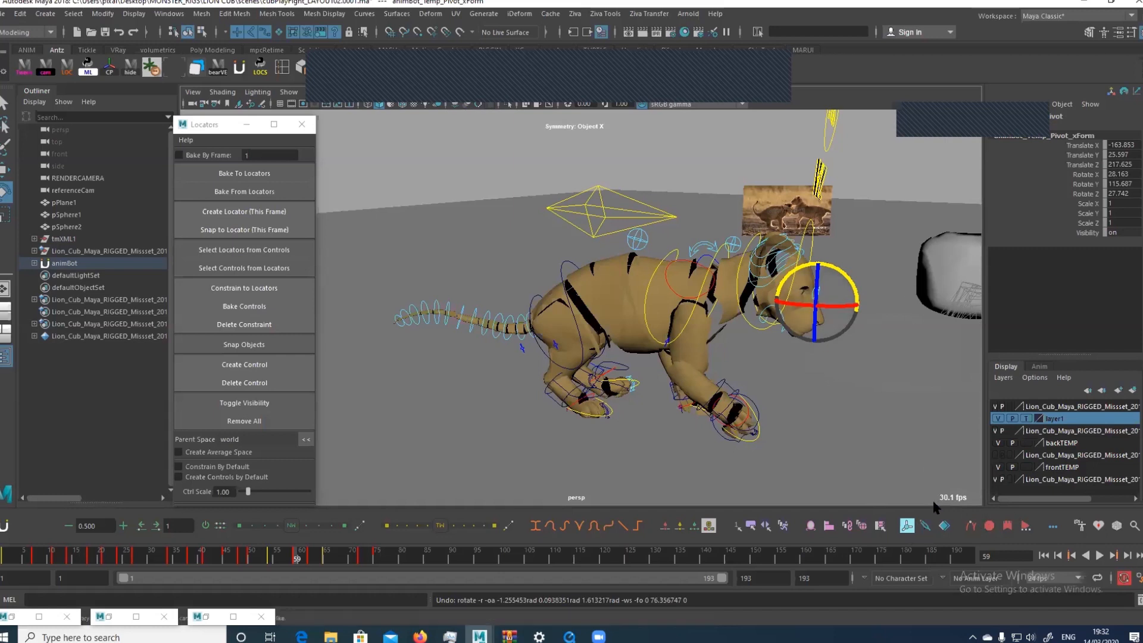
# Turn off the temp pivot for the root control and create a new locator in the scene
pyautogui.click(907, 526)
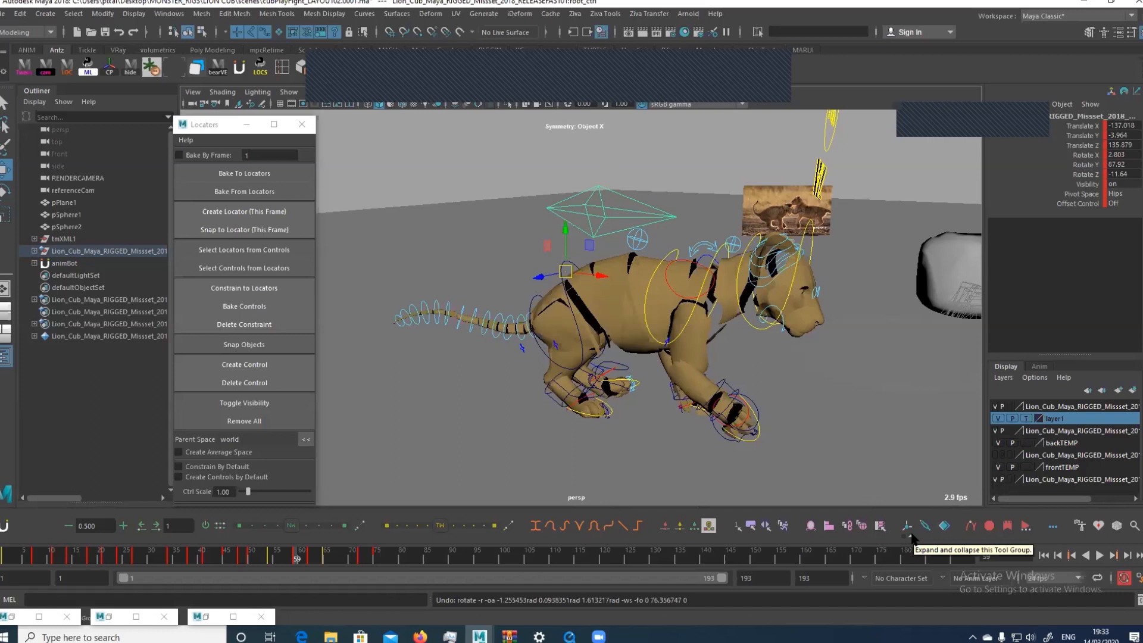
pyautogui.keyDown('alt'); pyautogui.moveTo(516, 292); pyautogui.dragTo(667, 299); pyautogui.keyUp('alt')
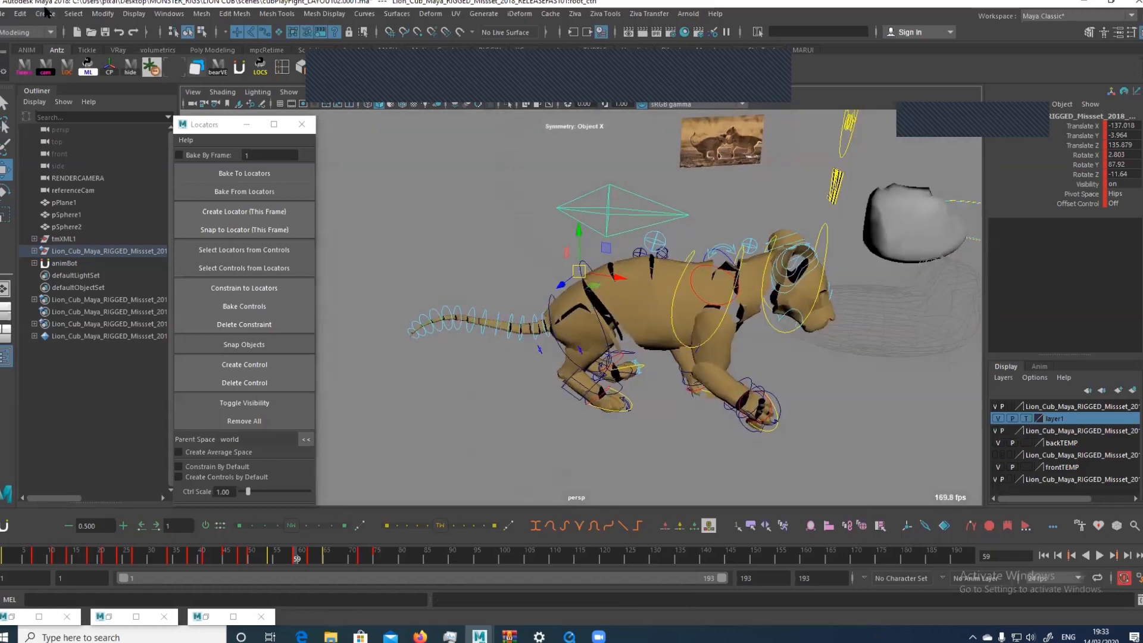
pyautogui.click(45, 14)
pyautogui.moveTo(70, 46)
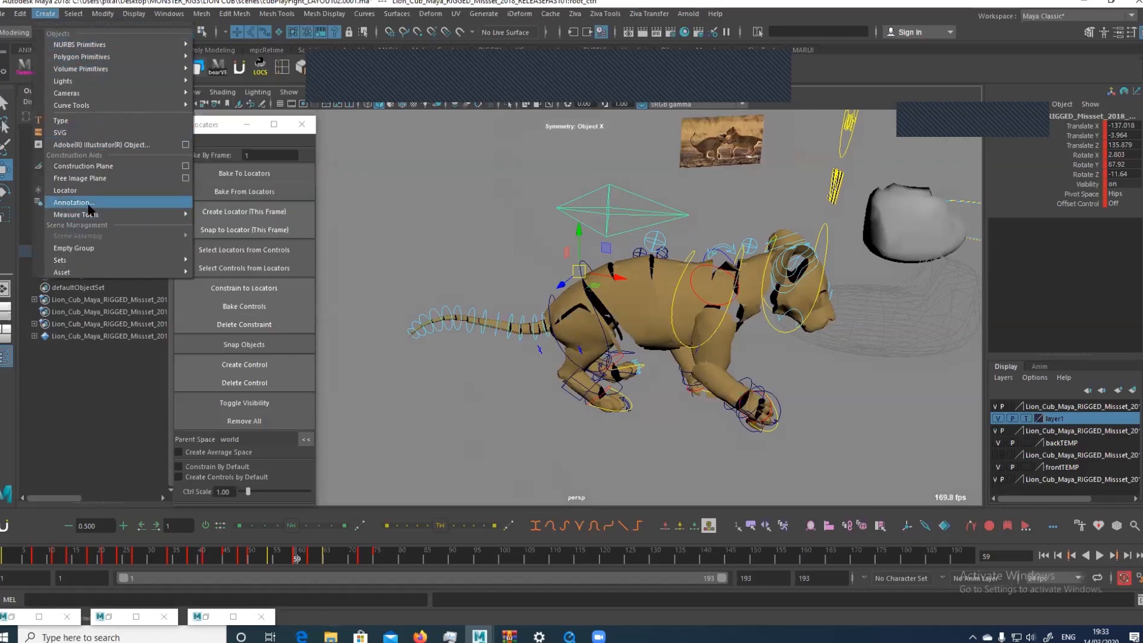
pyautogui.click(65, 190)
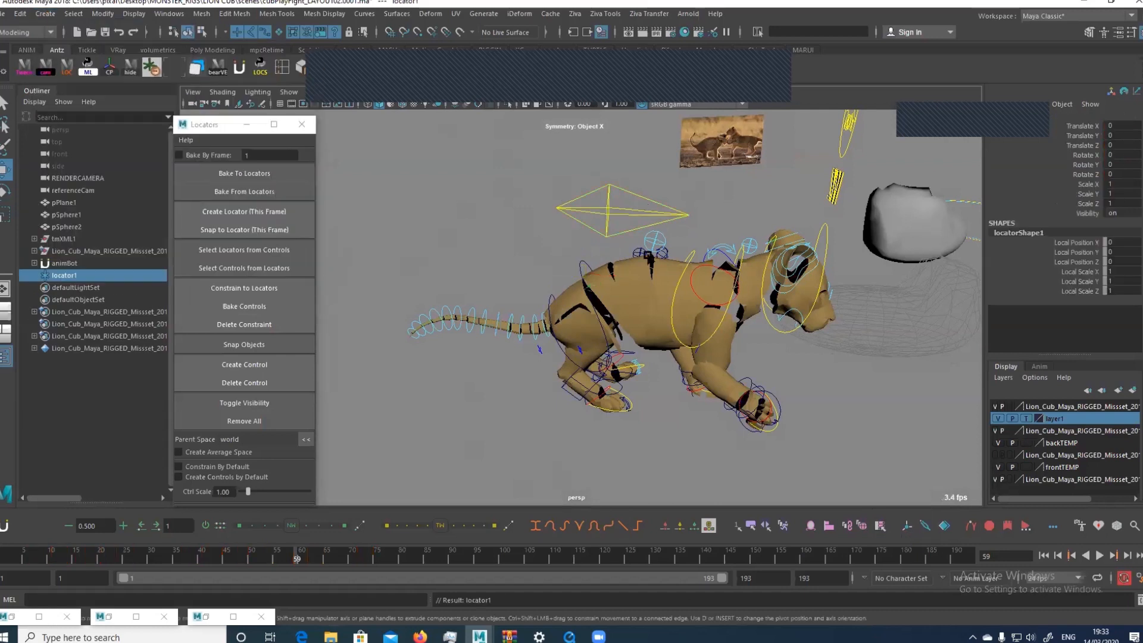
# Hide the meshes in the viewport, then select the root control plus locator1 and switch to the Animation menu set
pyautogui.hotkey('alt', '1')
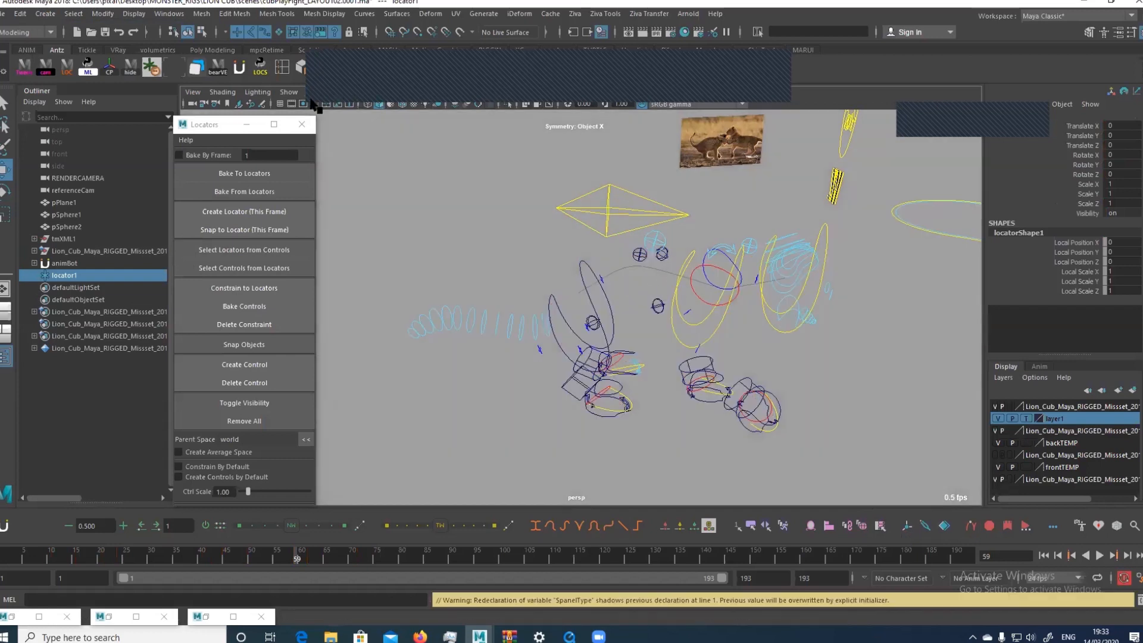
pyautogui.click(289, 91)
pyautogui.click(640, 280)
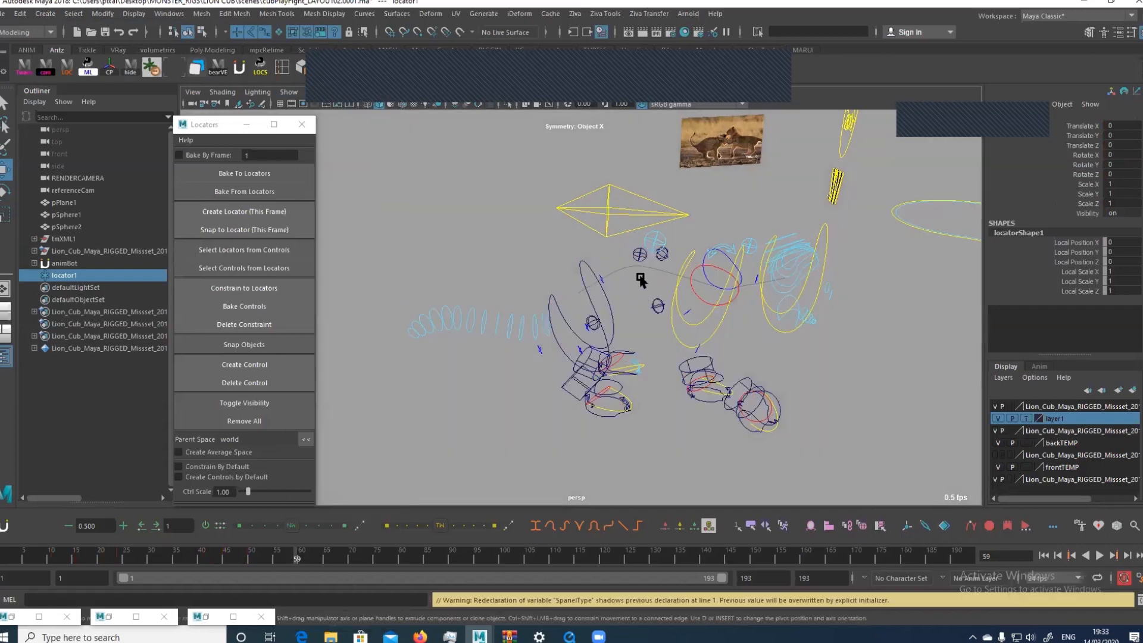
pyautogui.click(609, 201)
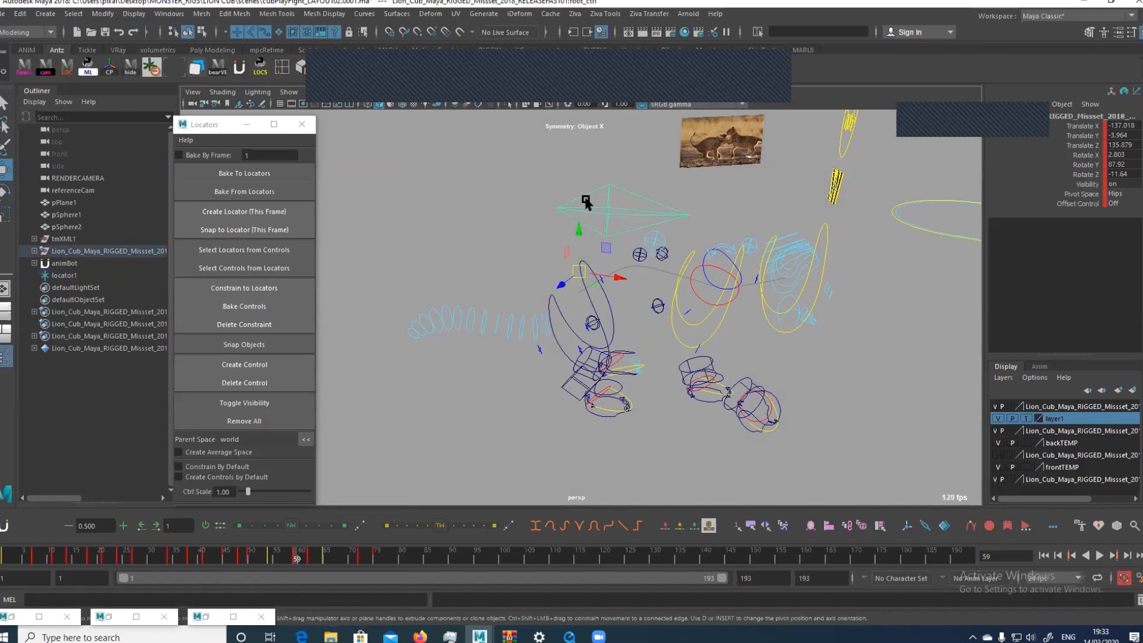
pyautogui.click(68, 276)
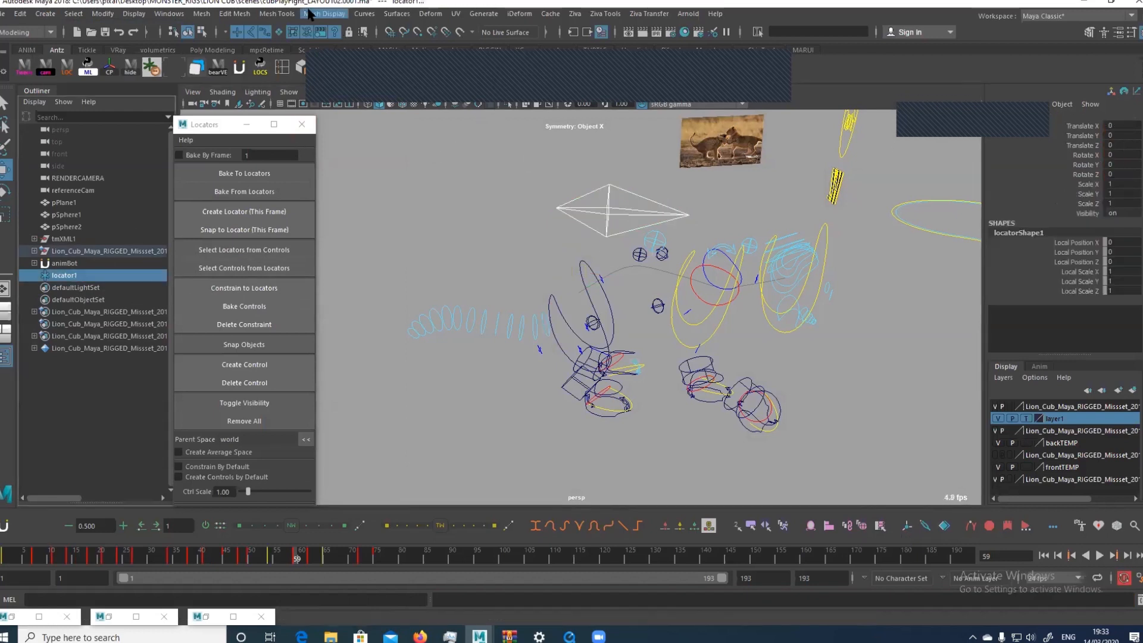
pyautogui.click(42, 33)
pyautogui.click(35, 65)
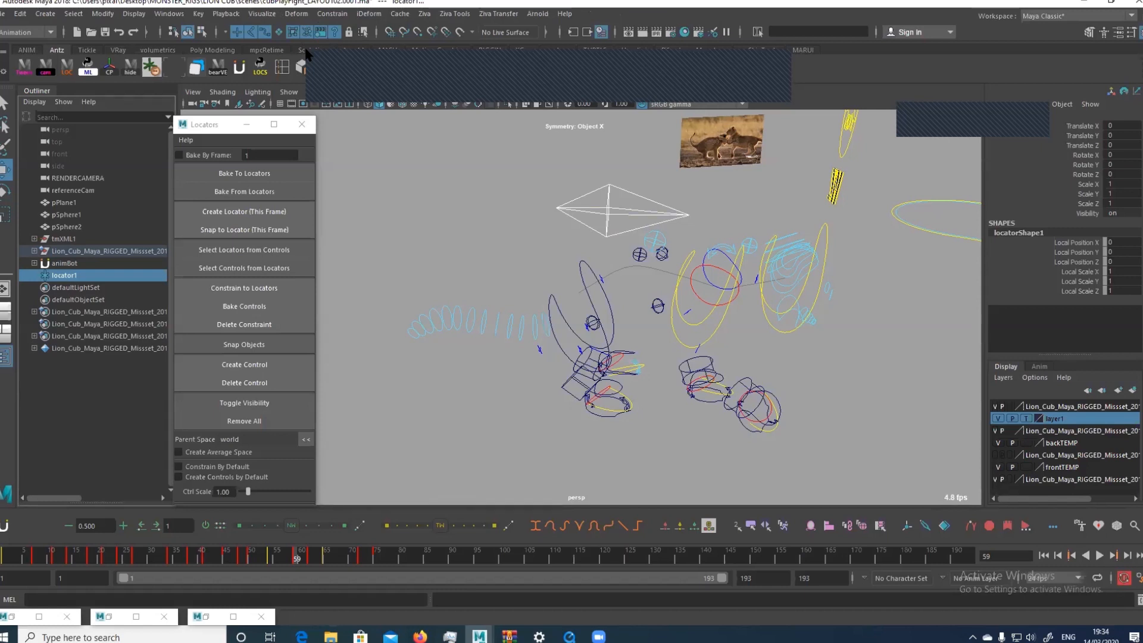
# Create a locator matched to the root control and select that locator
pyautogui.click(607, 208)
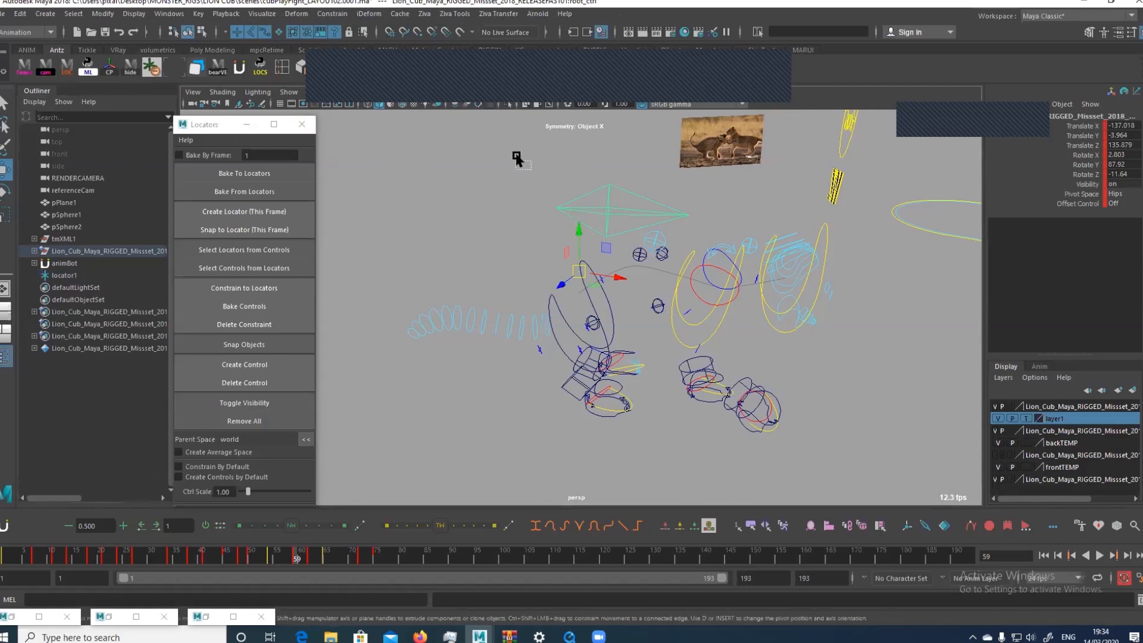
pyautogui.moveTo(517, 158); pyautogui.dragTo(575, 217)
pyautogui.moveTo(579, 165); pyautogui.dragTo(623, 204)
pyautogui.click(66, 65)
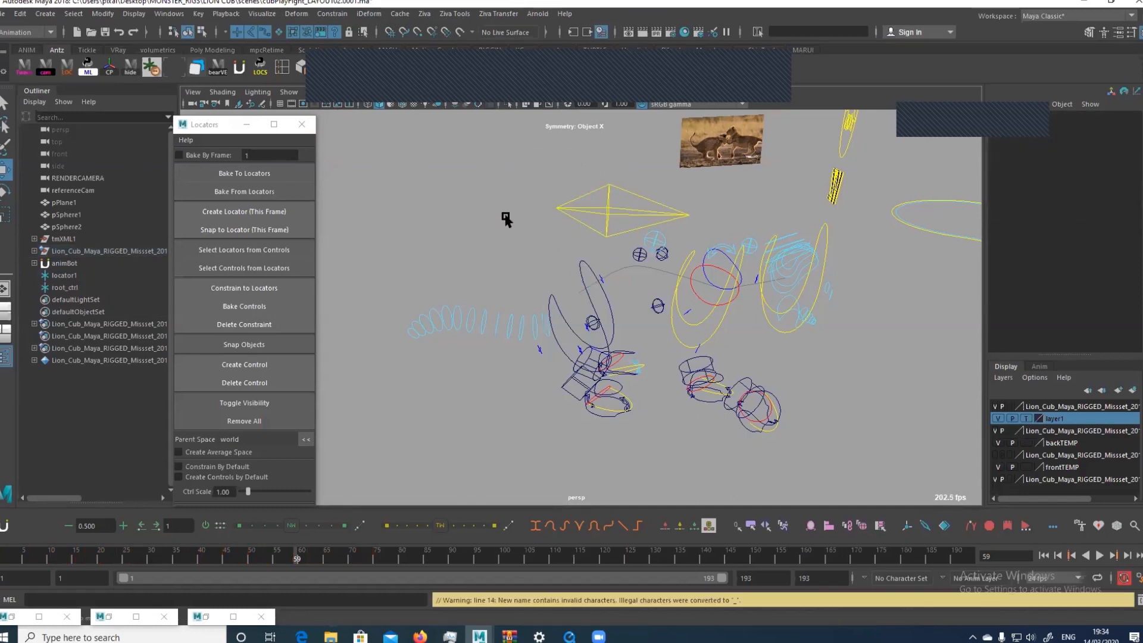
pyautogui.click(55, 287)
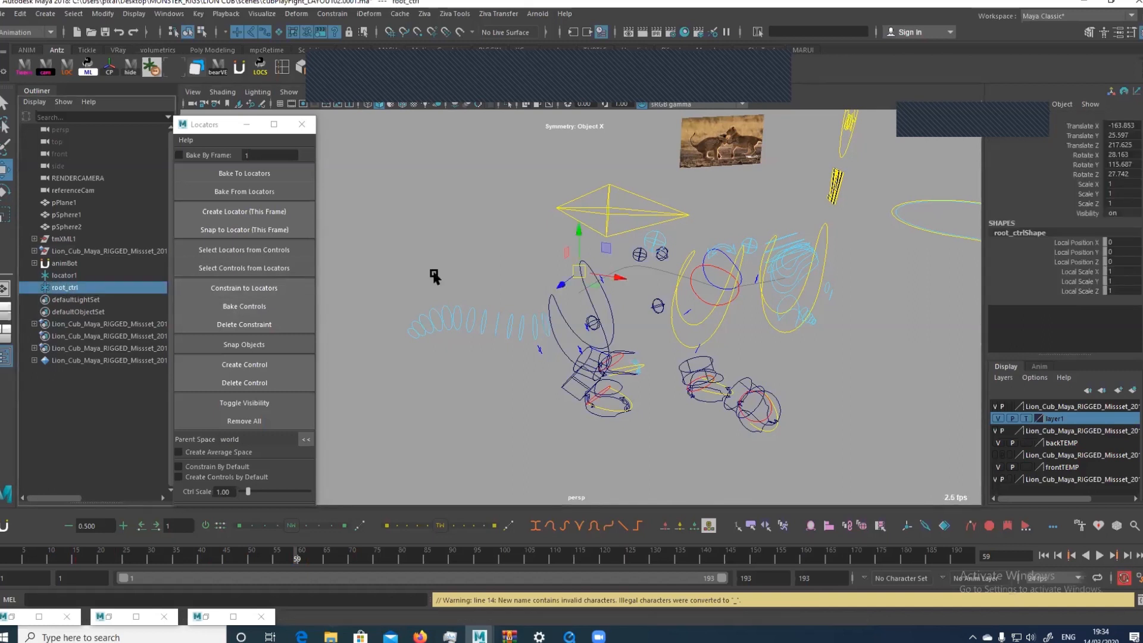
# Turn on the display of locators in the viewport and frame the root_ctrl locator at the cub's hips
pyautogui.click(285, 95)
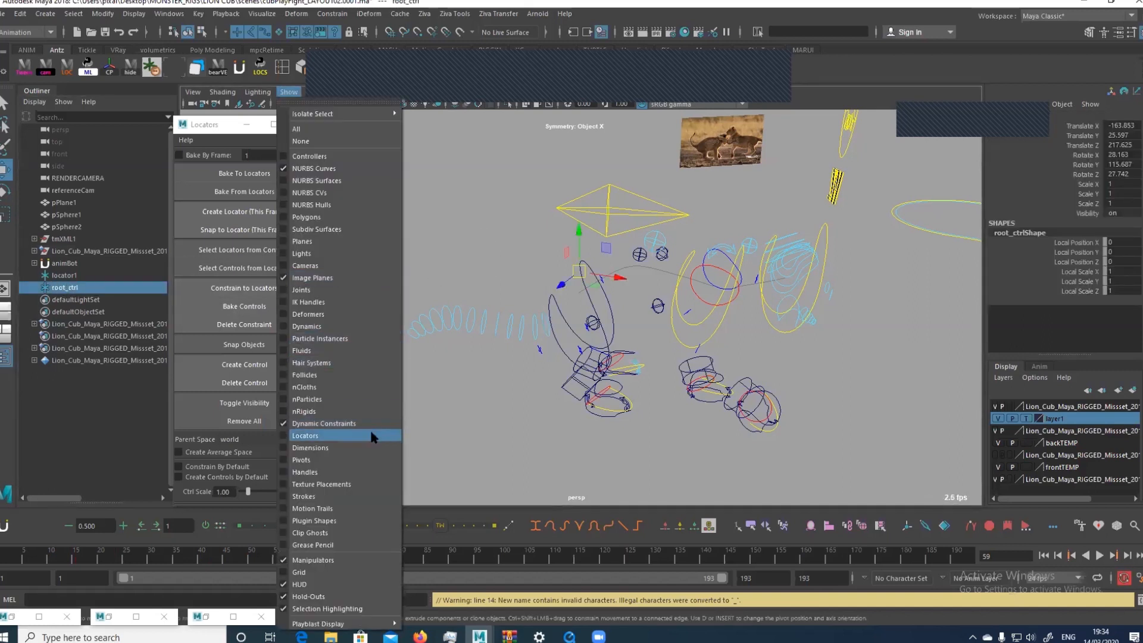
pyautogui.click(370, 434)
pyautogui.keyDown('alt'); pyautogui.moveTo(453, 222); pyautogui.dragTo(548, 238, button='right'); pyautogui.keyUp('alt')
pyautogui.keyDown('alt'); pyautogui.moveTo(547, 238); pyautogui.dragTo(600, 291, button='middle'); pyautogui.keyUp('alt')
pyautogui.keyDown('alt'); pyautogui.moveTo(596, 251); pyautogui.dragTo(548, 258, button='middle'); pyautogui.keyUp('alt')
pyautogui.keyDown('alt'); pyautogui.moveTo(548, 258); pyautogui.dragTo(621, 245, button='right'); pyautogui.keyUp('alt')
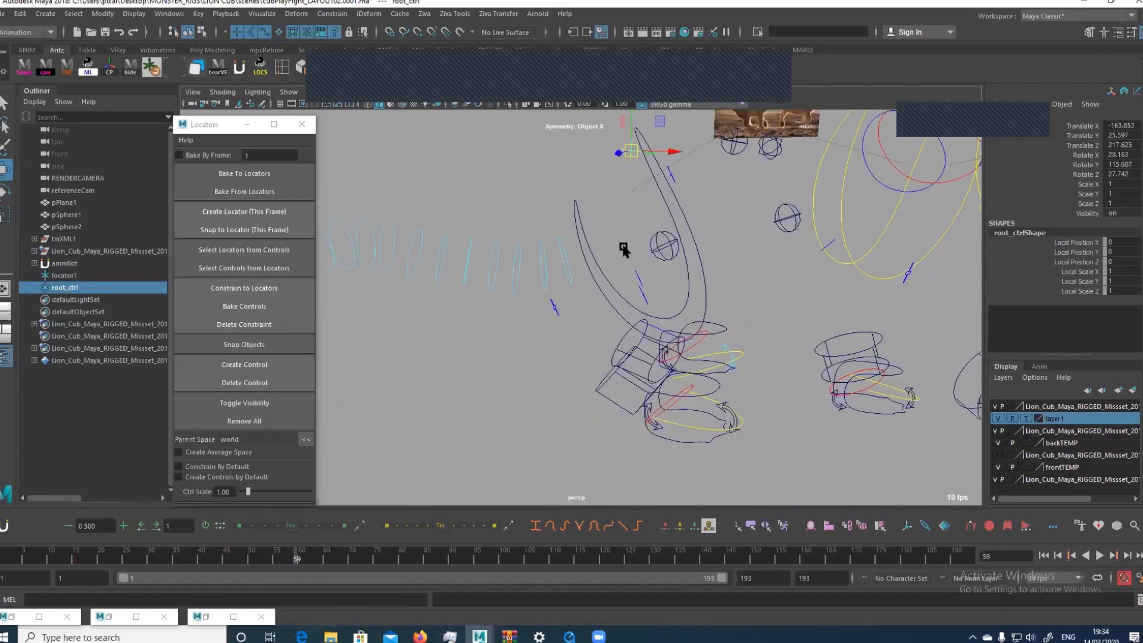
pyautogui.keyDown('alt'); pyautogui.moveTo(622, 245); pyautogui.dragTo(657, 169, button='middle'); pyautogui.keyUp('alt')
pyautogui.press('f')
pyautogui.keyDown('alt'); pyautogui.moveTo(700, 268); pyautogui.dragTo(765, 235, button='middle'); pyautogui.keyUp('alt')
pyautogui.keyDown('alt'); pyautogui.moveTo(764, 235); pyautogui.dragTo(553, 290, button='right'); pyautogui.keyUp('alt')
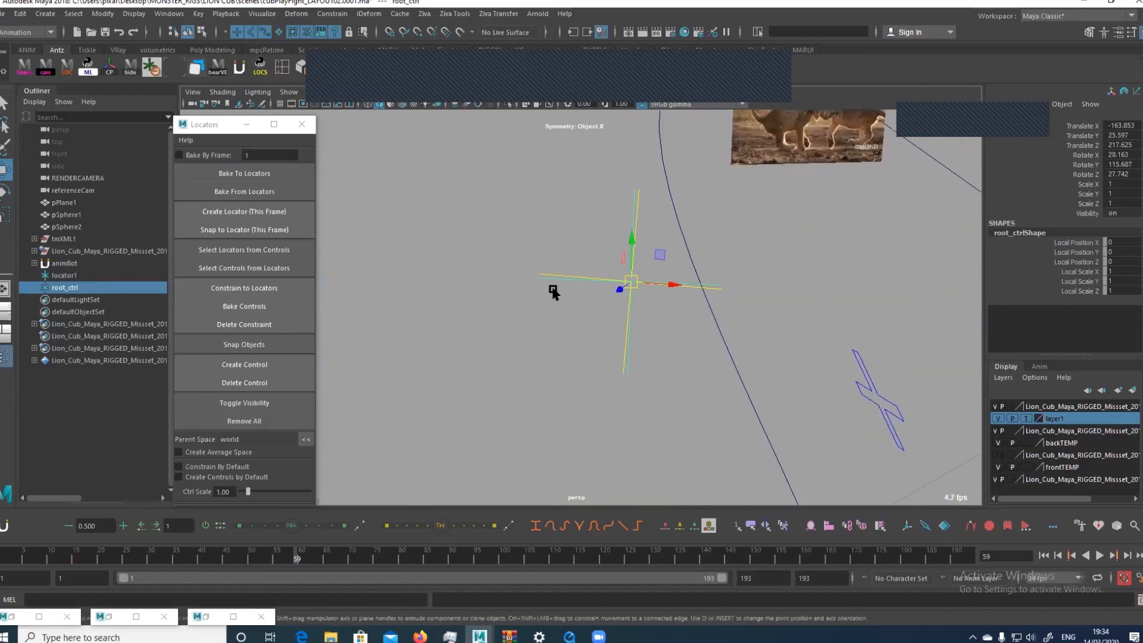
pyautogui.keyDown('alt'); pyautogui.moveTo(554, 290); pyautogui.dragTo(637, 314); pyautogui.keyUp('alt')
pyautogui.keyDown('alt'); pyautogui.moveTo(638, 313); pyautogui.dragTo(744, 265, button='middle'); pyautogui.keyUp('alt')
pyautogui.keyDown('alt'); pyautogui.moveTo(744, 265); pyautogui.dragTo(601, 182, button='right'); pyautogui.keyUp('alt')
pyautogui.keyDown('alt'); pyautogui.moveTo(601, 181); pyautogui.dragTo(569, 186); pyautogui.keyUp('alt')
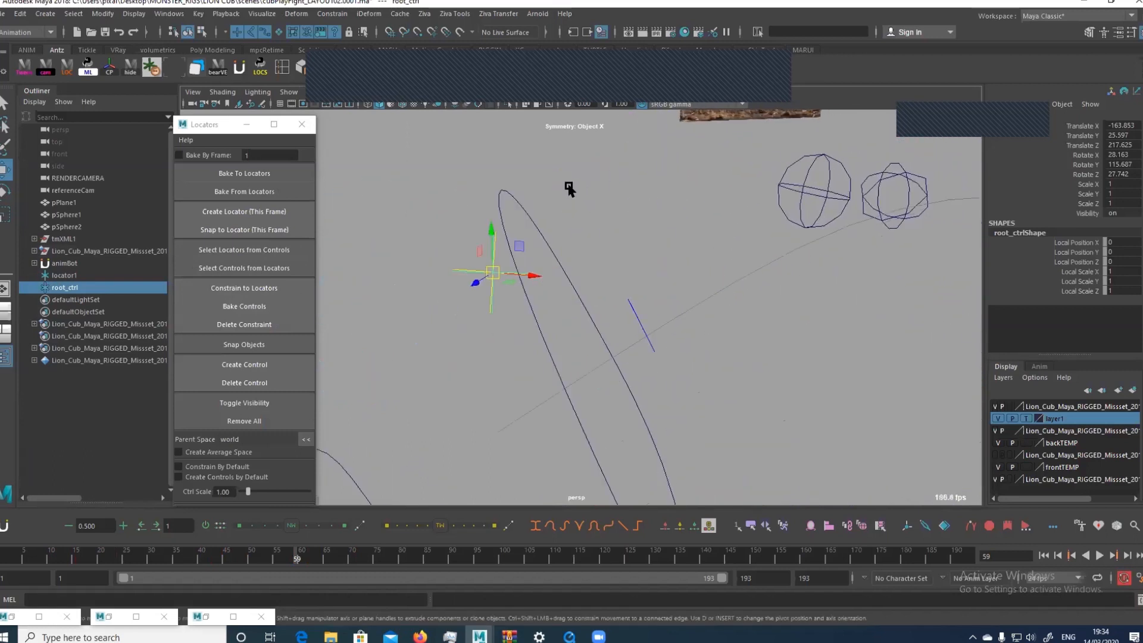
# Hide the rig's own pivot locator overlapping the root_ctrl locator, and reselect and frame root_ctrl
pyautogui.click(495, 308)
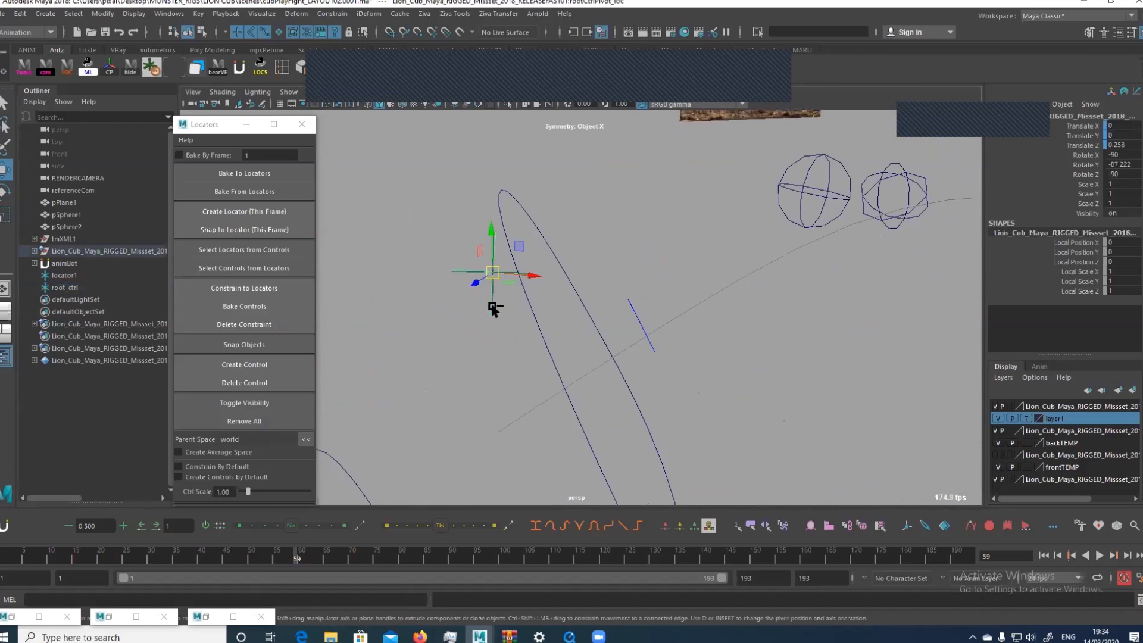
pyautogui.hotkey('ctrl', 'h')
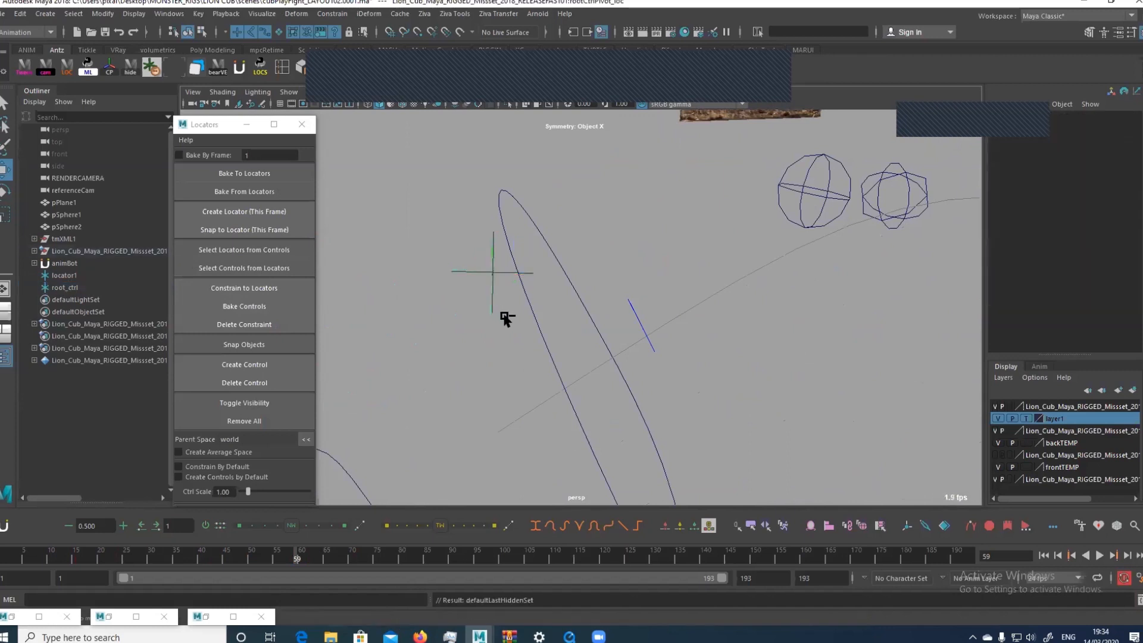
pyautogui.click(488, 301)
pyautogui.press('f')
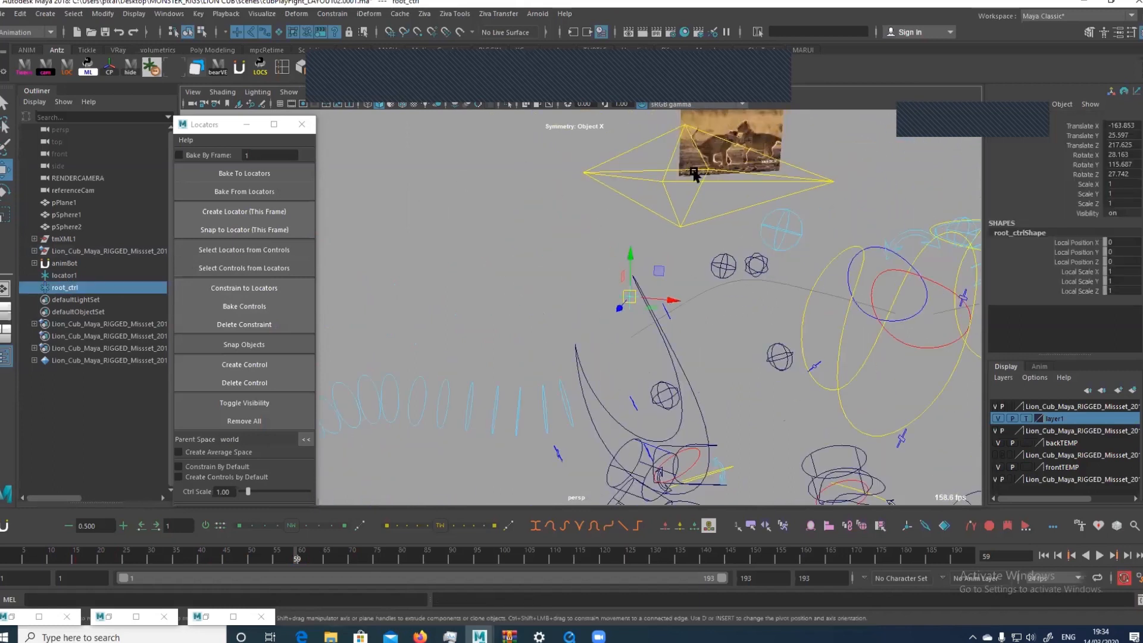
# Move the root_ctrl locator forward from the hips to about -152.97 in Translate X and rotate it freely
pyautogui.keyDown('alt'); pyautogui.moveTo(694, 173); pyautogui.dragTo(526, 204, button='right'); pyautogui.keyUp('alt')
pyautogui.keyDown('alt'); pyautogui.moveTo(526, 205); pyautogui.dragTo(508, 214, button='middle'); pyautogui.keyUp('alt')
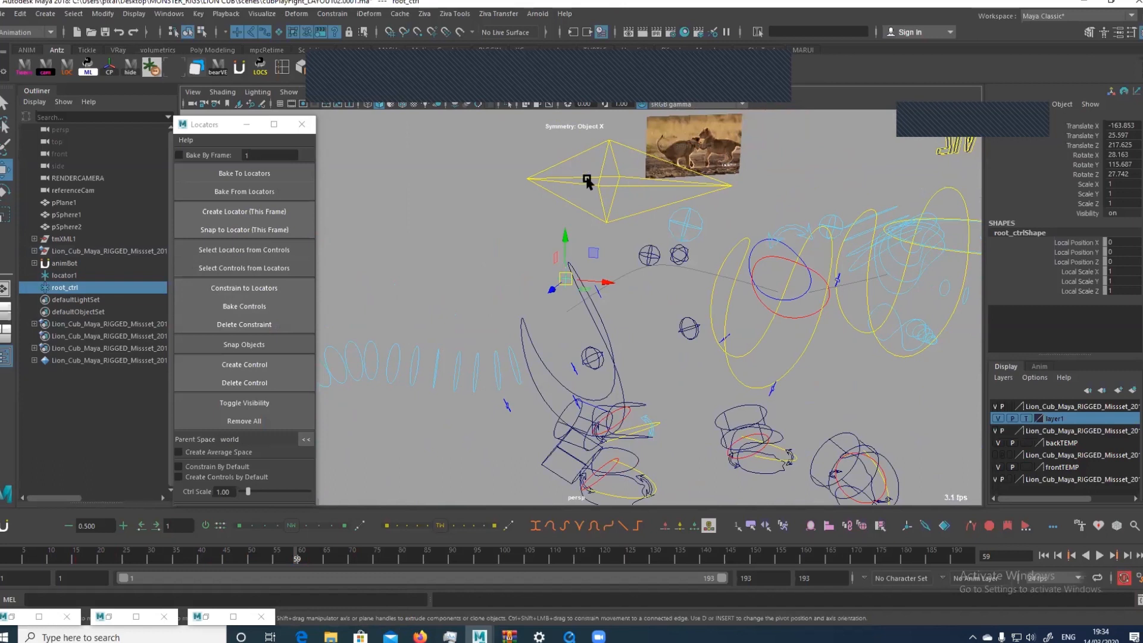
pyautogui.moveTo(605, 280); pyautogui.dragTo(658, 276)
pyautogui.press('e')
pyautogui.press('q')
# Select the root control together with the root_ctrl locator and enable Maintain offset in the Parent Constraint options
pyautogui.click(595, 153)
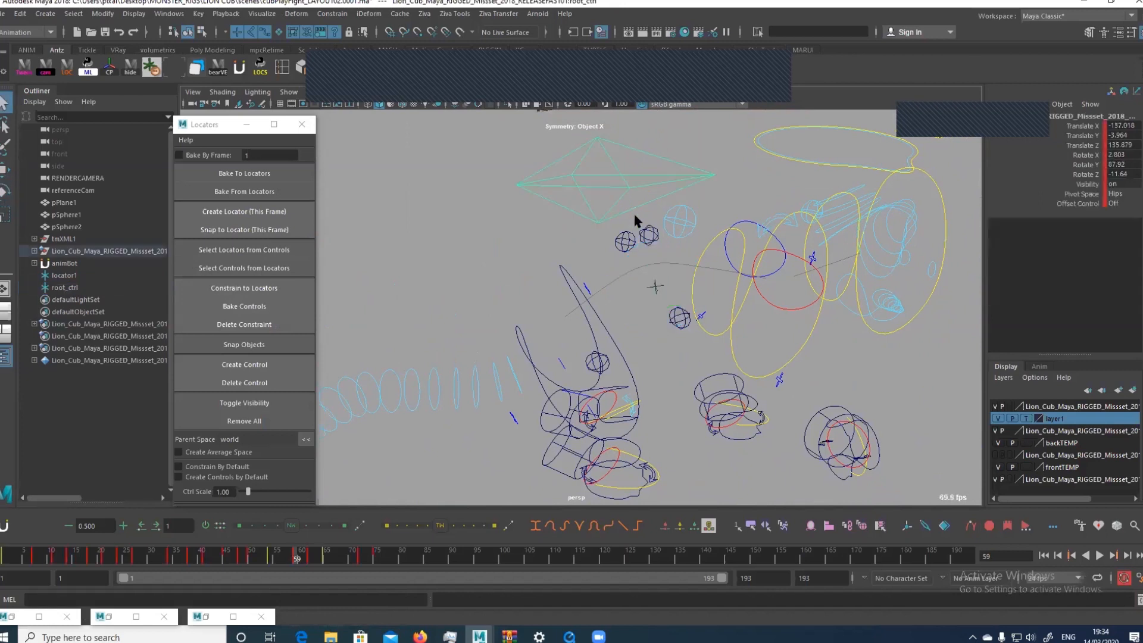
pyautogui.click(598, 221)
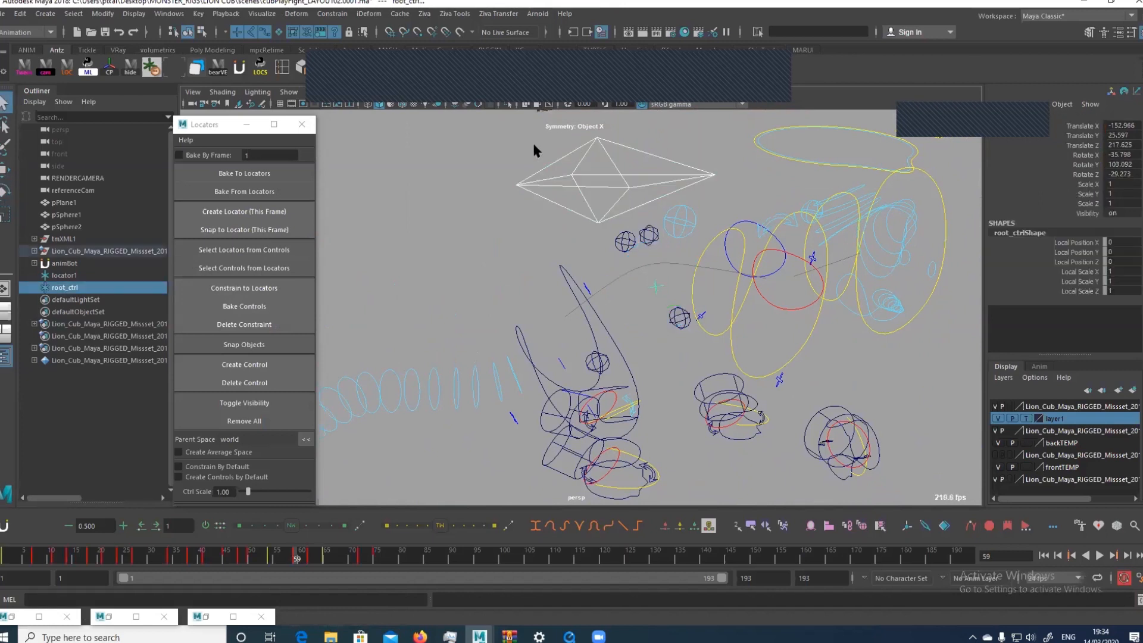
pyautogui.click(341, 13)
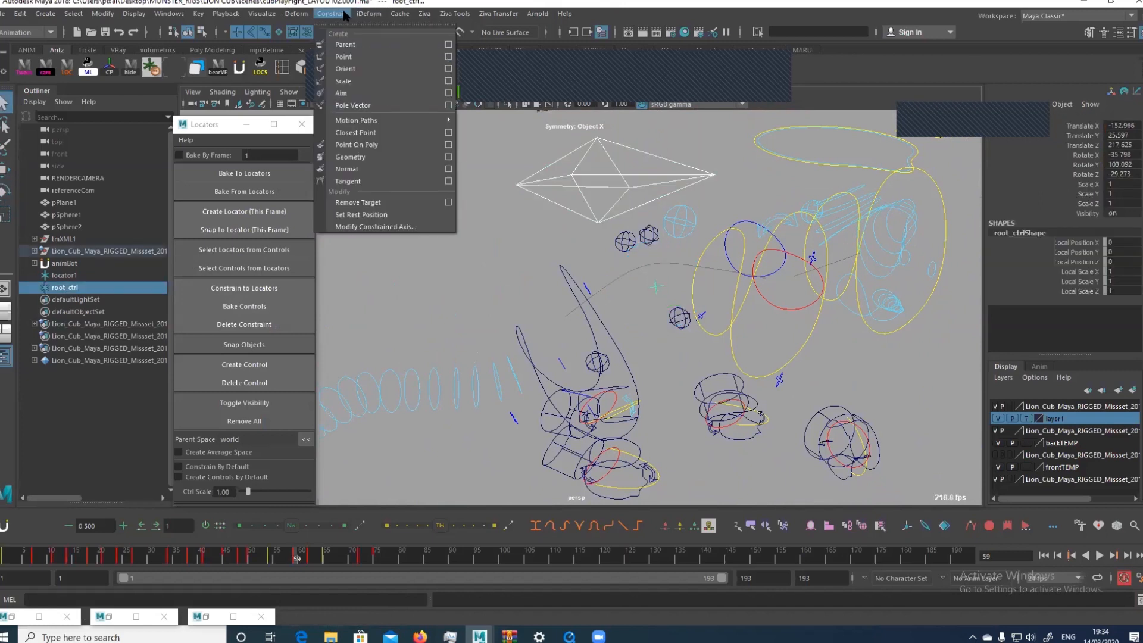
pyautogui.click(448, 46)
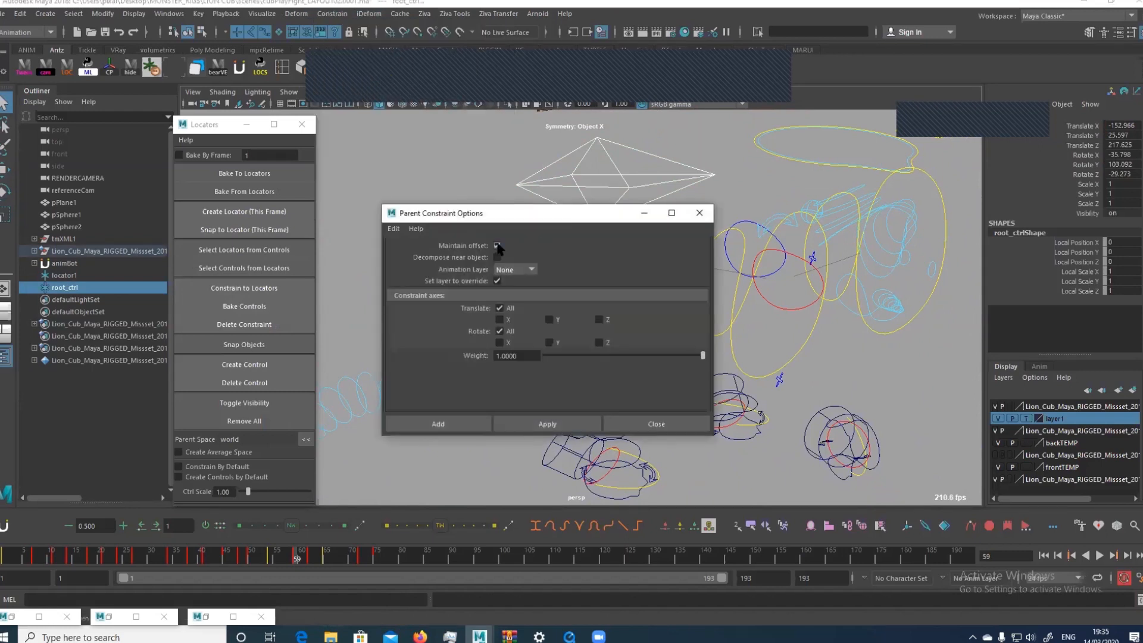
pyautogui.click(498, 246)
pyautogui.moveTo(536, 219); pyautogui.dragTo(335, 220)
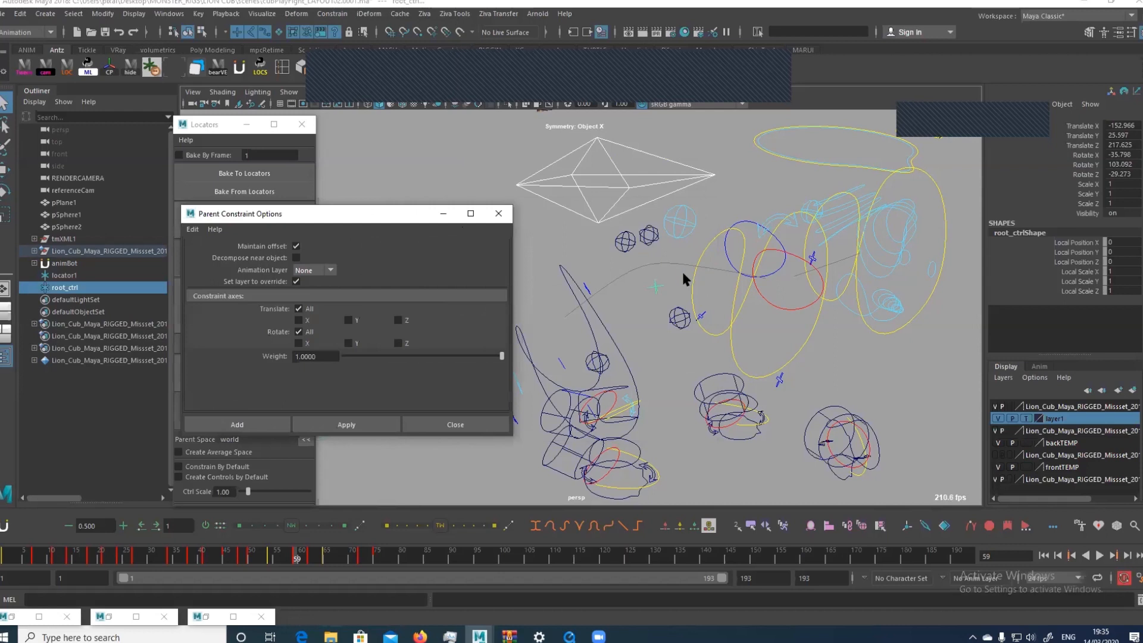
# Show the meshes again and move the root_ctrl locator to the cub's muzzle, about -118.57, 20.95, 208.48
pyautogui.click(658, 276)
pyautogui.press('w')
pyautogui.moveTo(698, 286)
pyautogui.mouseDown()
pyautogui.moveTo(884, 247)
pyautogui.moveTo(939, 255)
pyautogui.moveTo(768, 266)
pyautogui.moveTo(735, 240)
pyautogui.mouseUp()
pyautogui.hotkey('alt', '1')
pyautogui.press('v')
pyautogui.moveTo(799, 267)
pyautogui.mouseDown(button='middle')
pyautogui.moveTo(820, 260)
pyautogui.moveTo(817, 270)
pyautogui.mouseUp(button='middle')
pyautogui.keyDown('alt'); pyautogui.moveTo(816, 277); pyautogui.dragTo(820, 270); pyautogui.keyUp('alt')
pyautogui.keyDown('alt'); pyautogui.moveTo(820, 270); pyautogui.dragTo(717, 265, button='right'); pyautogui.keyUp('alt')
pyautogui.keyDown('alt'); pyautogui.moveTo(718, 265); pyautogui.dragTo(736, 247); pyautogui.keyUp('alt')
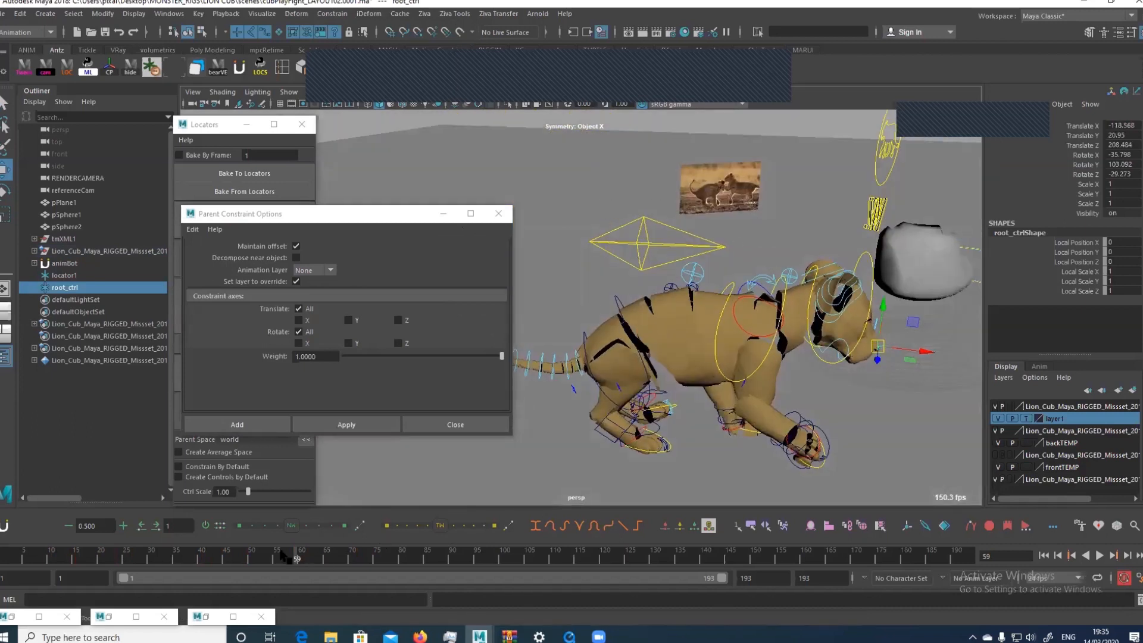
# Narrow the playback range to frames 59 to 97 and select the root control
pyautogui.moveTo(124, 578); pyautogui.dragTo(307, 586)
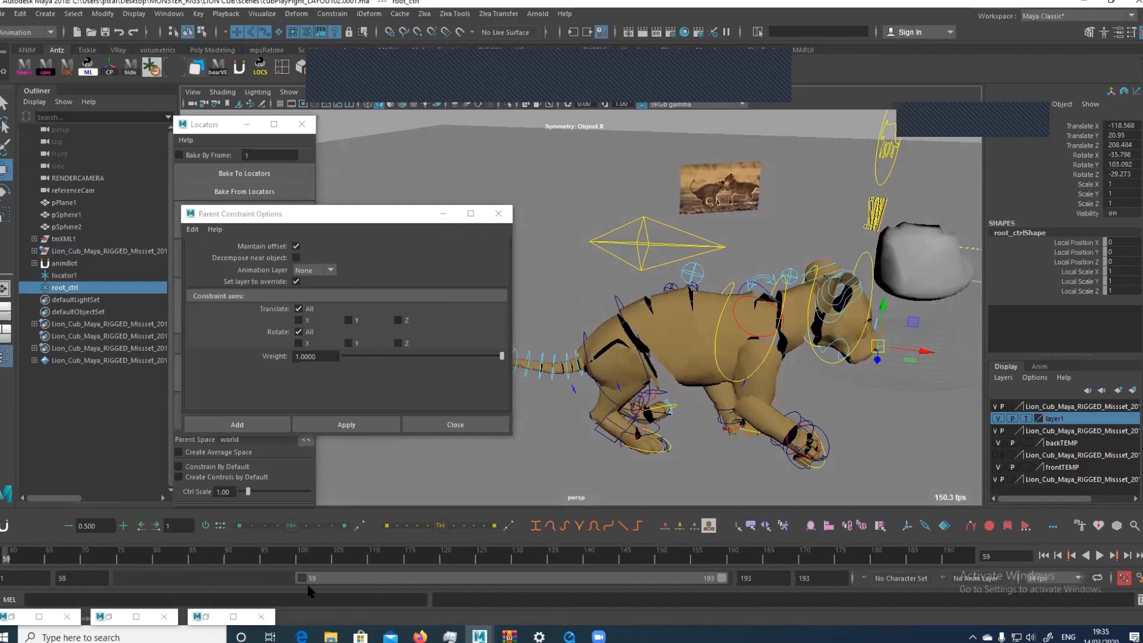
pyautogui.moveTo(725, 578); pyautogui.dragTo(418, 594)
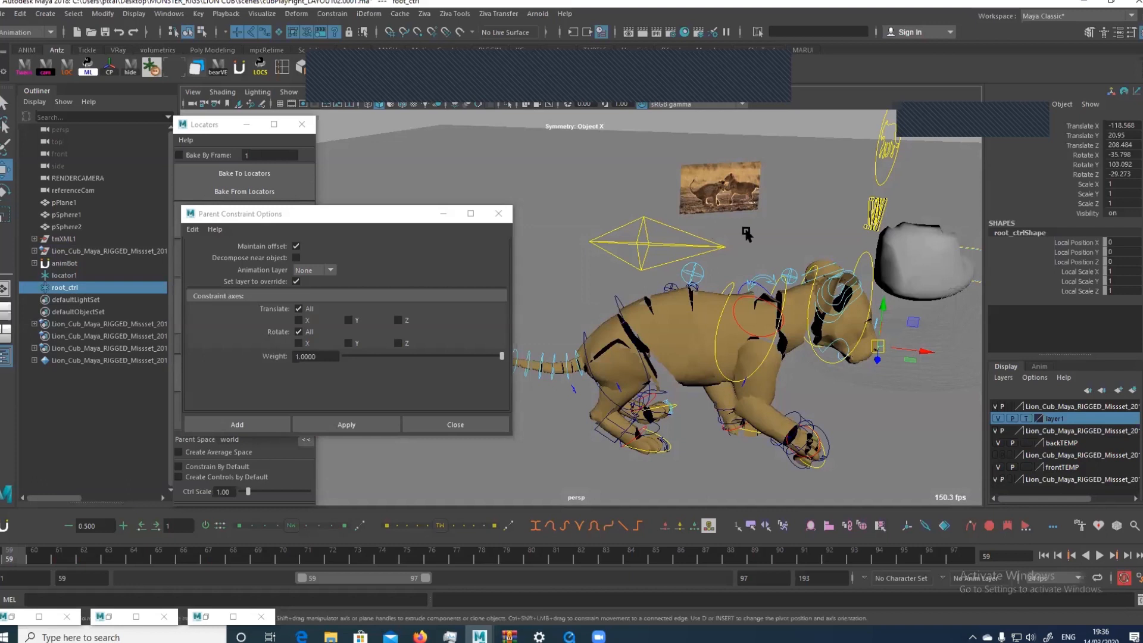
pyautogui.click(682, 232)
pyautogui.press('q')
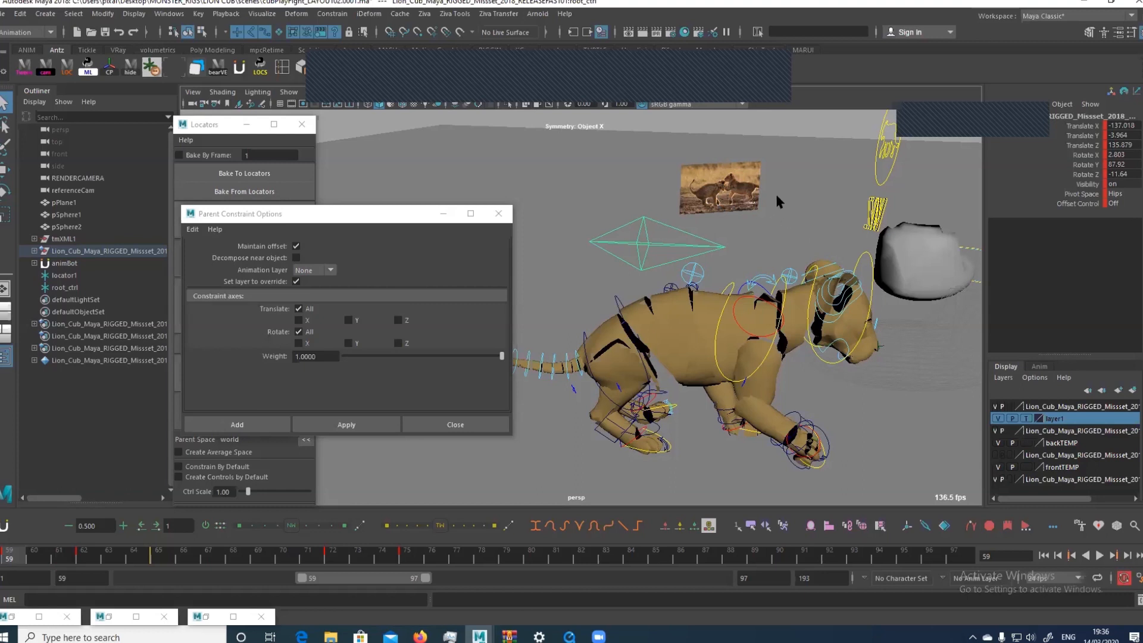
# Select all of the cub's rig controls and restore the playback range to the full 1 to 193 frames
pyautogui.moveTo(753, 181); pyautogui.dragTo(754, 213, button='right')
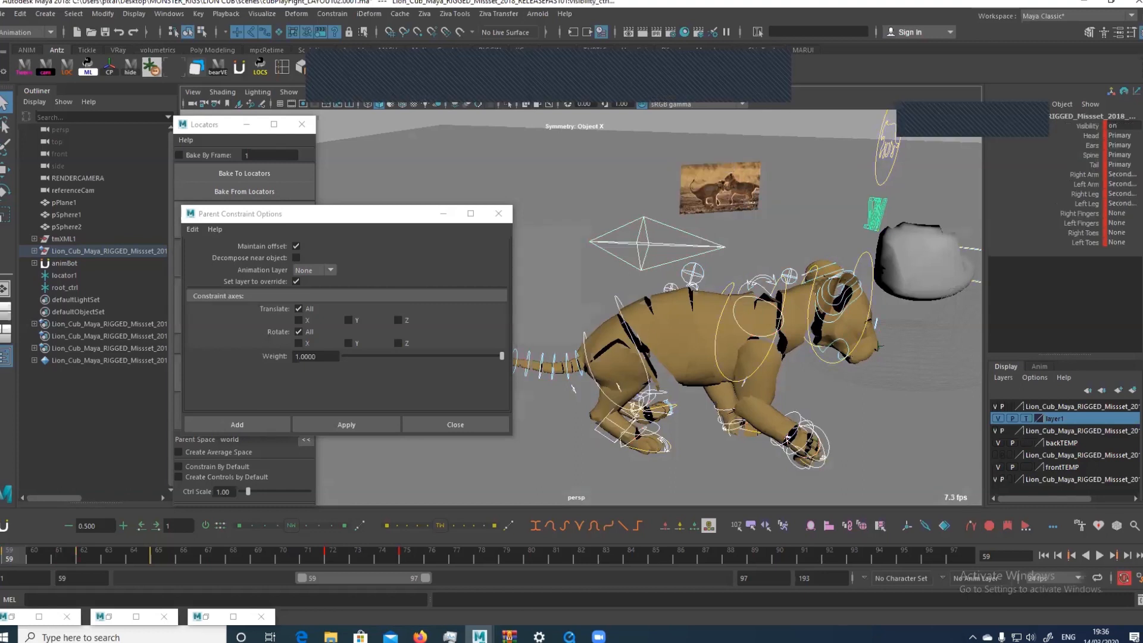
pyautogui.keyDown('alt'); pyautogui.moveTo(875, 219); pyautogui.dragTo(677, 207, button='right'); pyautogui.keyUp('alt')
pyautogui.keyDown('alt'); pyautogui.moveTo(825, 215); pyautogui.dragTo(976, 203, button='middle'); pyautogui.keyUp('alt')
pyautogui.keyDown('alt'); pyautogui.moveTo(976, 202); pyautogui.dragTo(773, 262, button='right'); pyautogui.keyUp('alt')
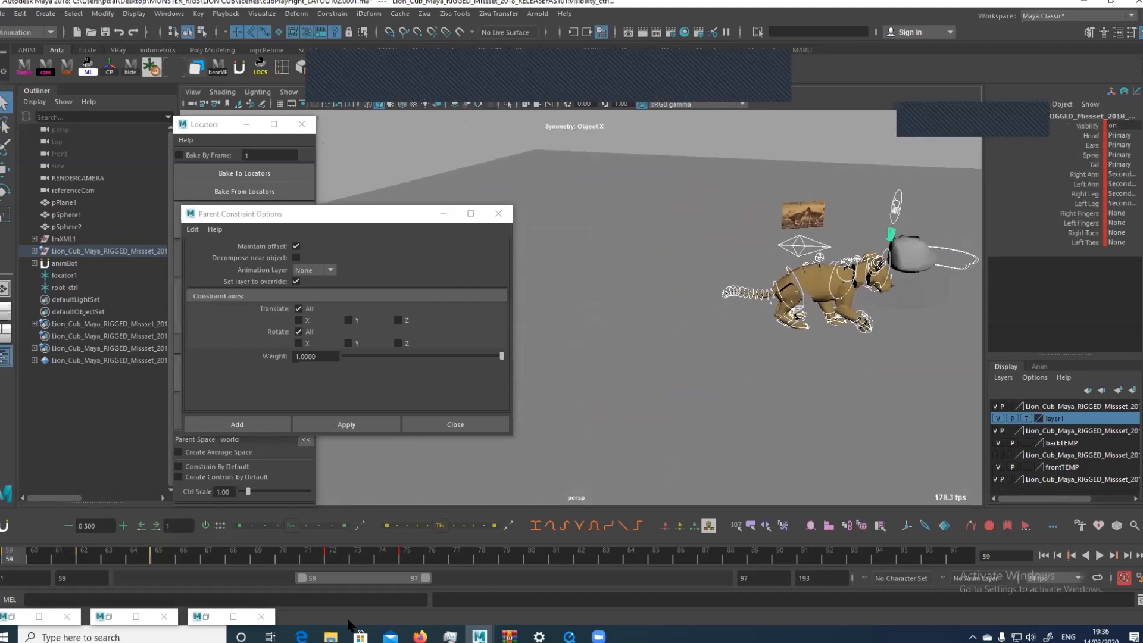
pyautogui.doubleClick(355, 579)
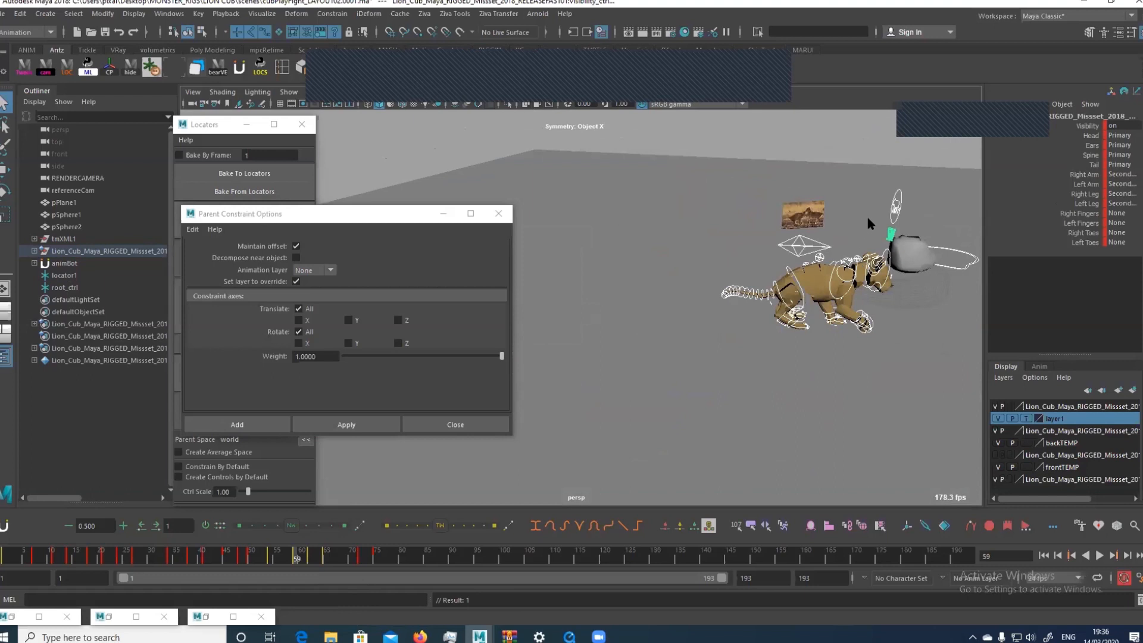
# Reset all selected cub controls to their default pose and frame the cub
pyautogui.moveTo(866, 219); pyautogui.dragTo(836, 240)
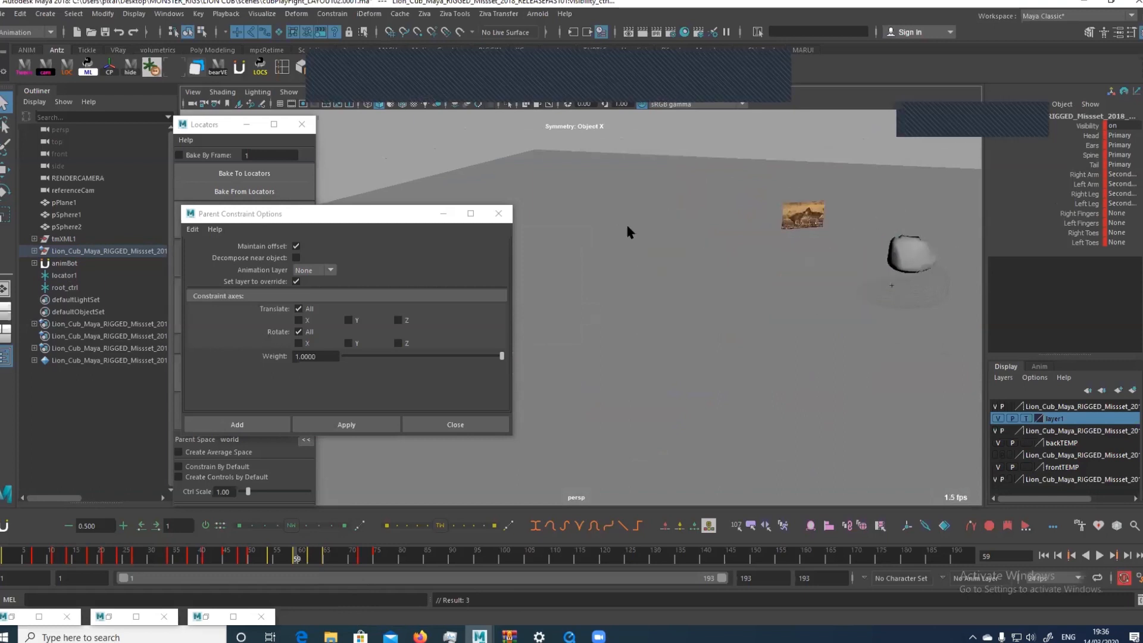
pyautogui.press('f')
pyautogui.keyDown('alt'); pyautogui.moveTo(851, 256); pyautogui.dragTo(625, 212, button='right'); pyautogui.keyUp('alt')
pyautogui.keyDown('alt'); pyautogui.moveTo(625, 212); pyautogui.dragTo(886, 213); pyautogui.keyUp('alt')
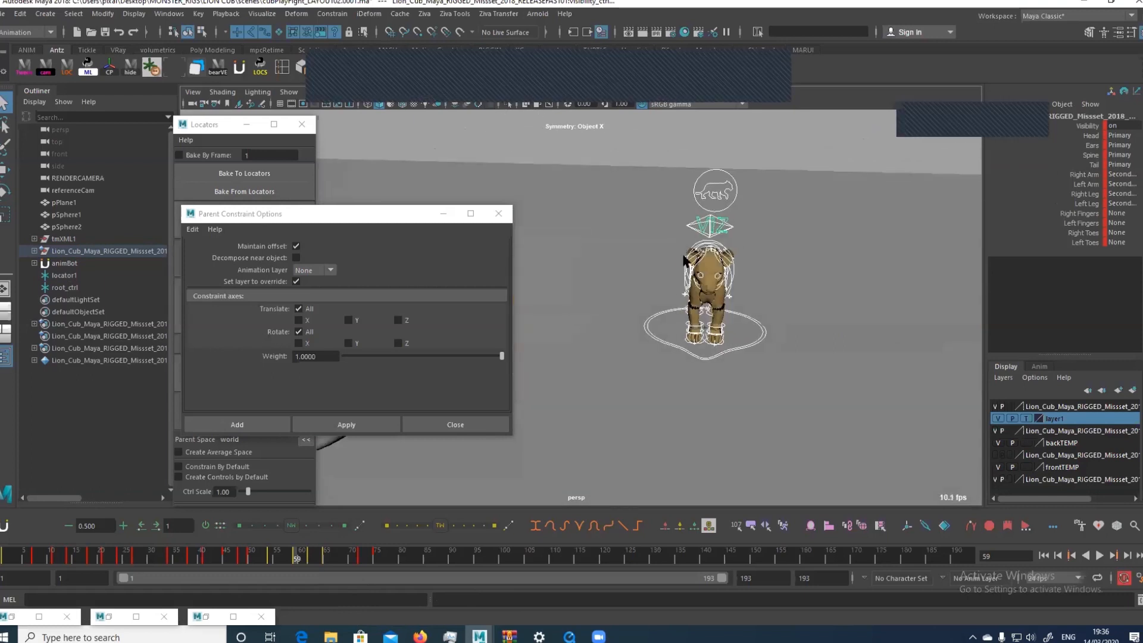
pyautogui.keyDown('alt'); pyautogui.moveTo(683, 256); pyautogui.dragTo(773, 239); pyautogui.keyUp('alt')
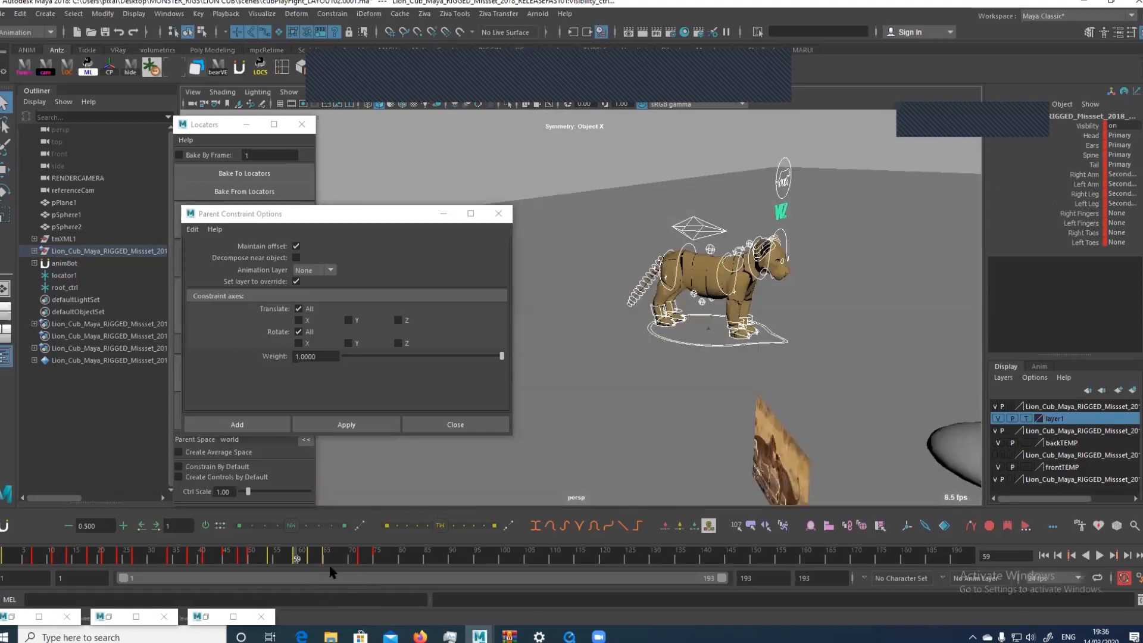
# Delete all keys on the selected cub controls across the whole timeline
pyautogui.doubleClick(302, 558)
pyautogui.rightClick(303, 557)
pyautogui.click(362, 400)
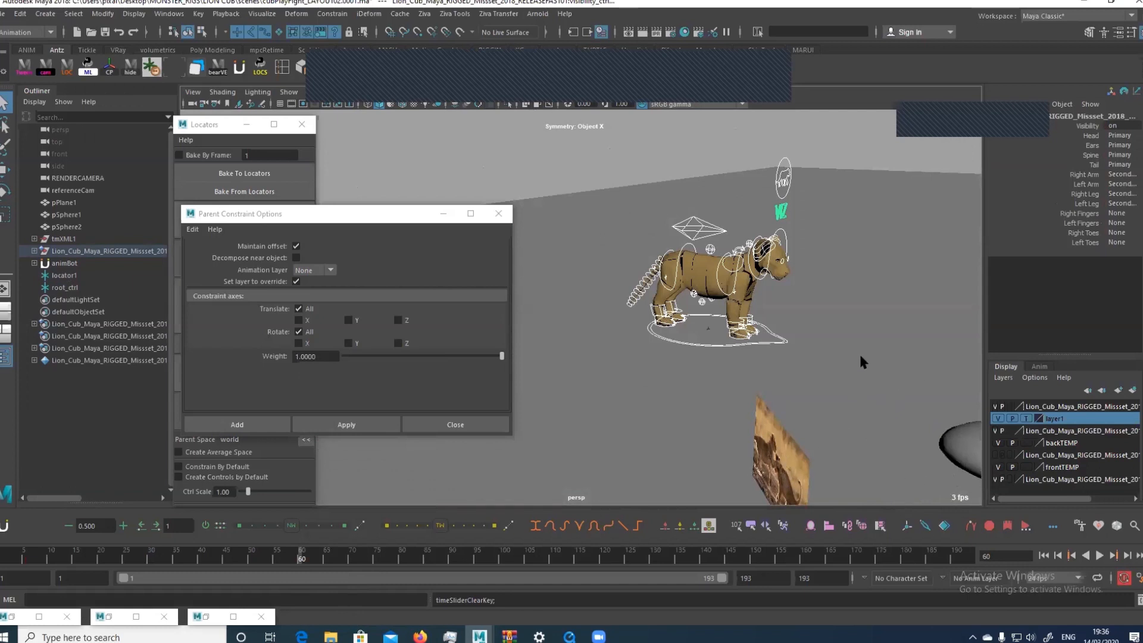
# Set the default in and out tangents to Linear in the animation preferences and save them
pyautogui.click(1125, 578)
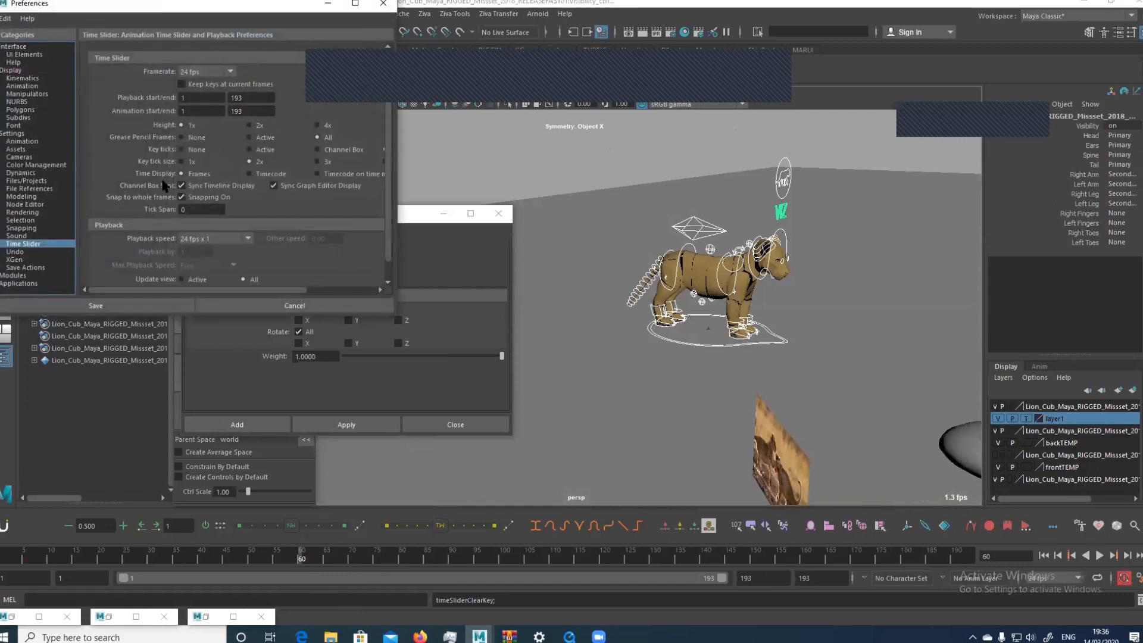
pyautogui.click(22, 141)
pyautogui.click(204, 215)
pyautogui.click(205, 228)
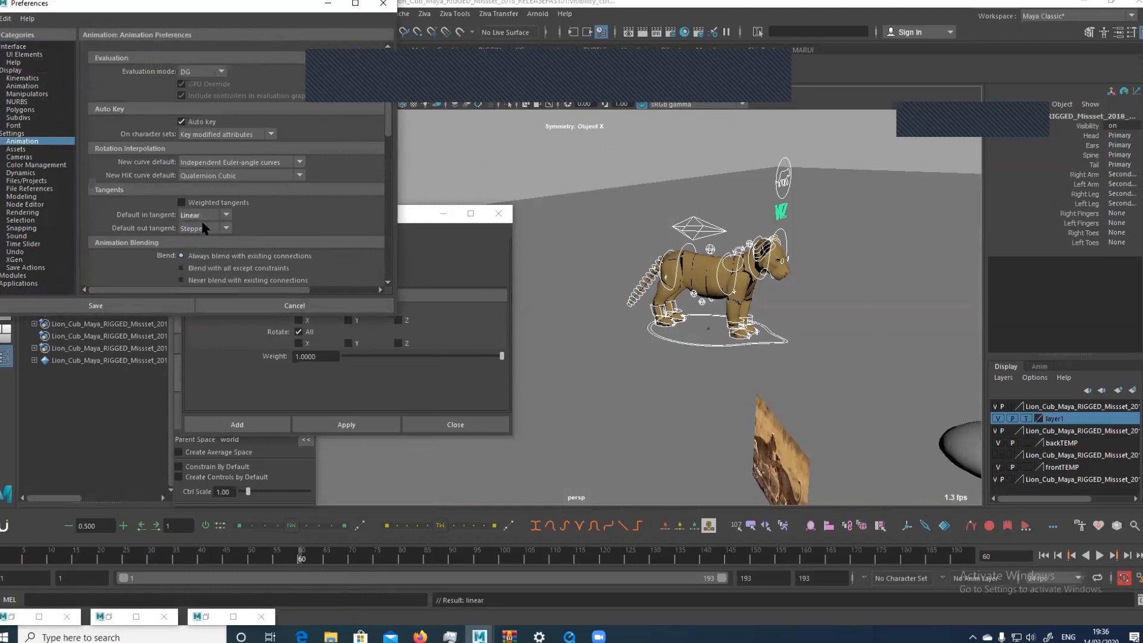
pyautogui.click(204, 228)
pyautogui.click(204, 241)
pyautogui.click(96, 306)
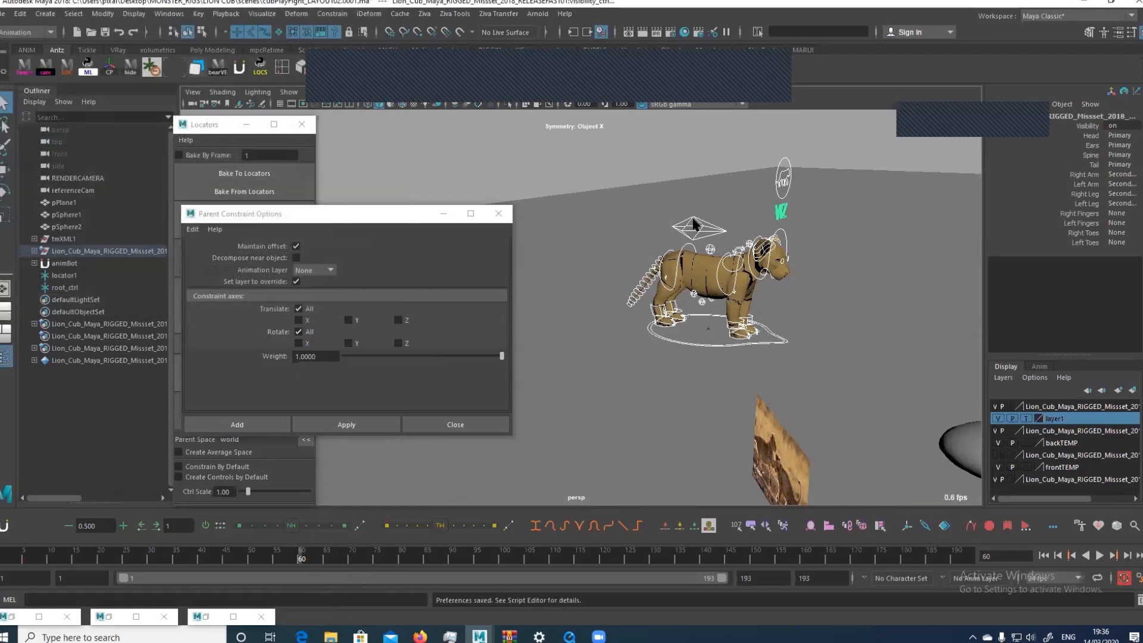
# Go to frame 1 and delete referenceCam, pPlane1, pSphere1, pSphere2 and the reference image plane
pyautogui.click(677, 223)
pyautogui.press('w')
pyautogui.keyDown('alt'); pyautogui.moveTo(712, 280); pyautogui.dragTo(658, 299, button='middle'); pyautogui.keyUp('alt')
pyautogui.keyDown('alt'); pyautogui.moveTo(551, 368); pyautogui.dragTo(575, 354); pyautogui.keyUp('alt')
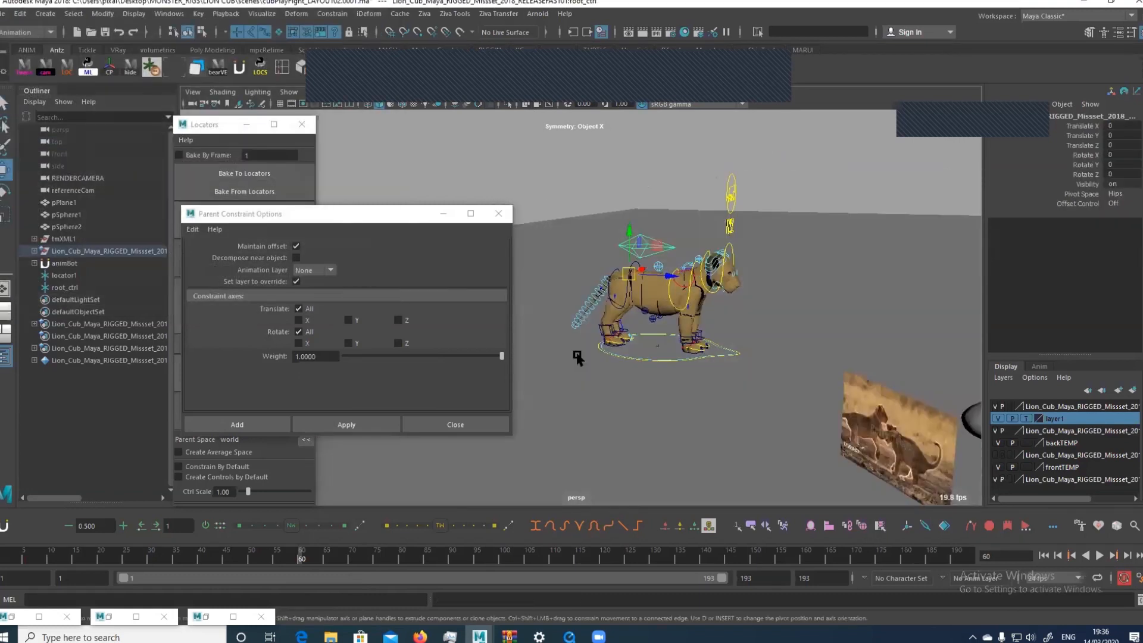
pyautogui.moveTo(57, 560); pyautogui.dragTo(3, 554)
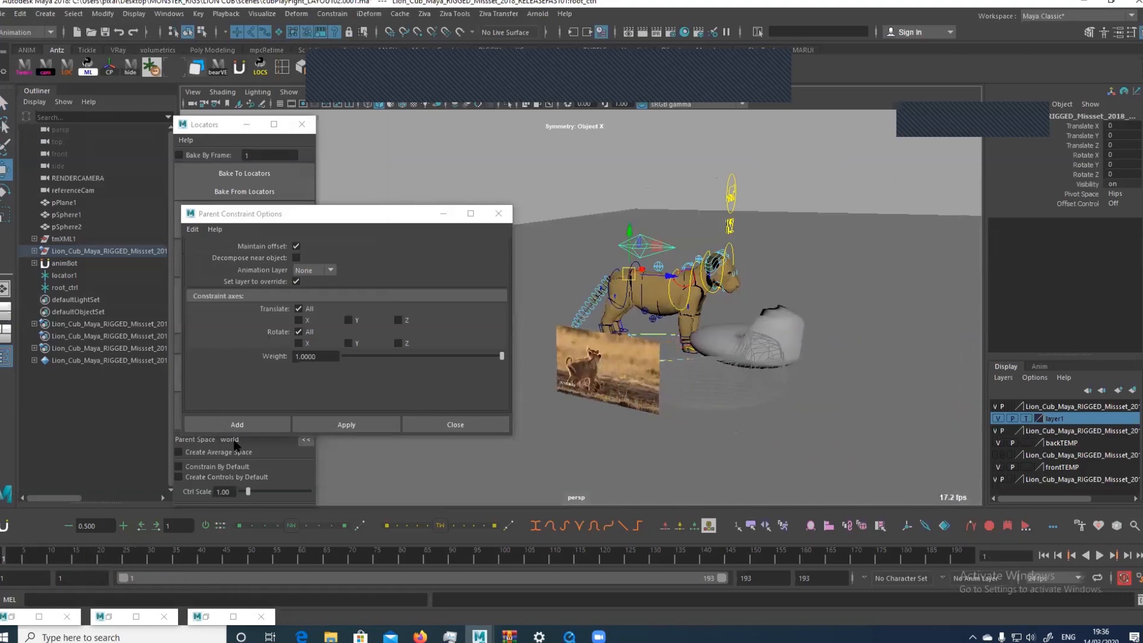
pyautogui.click(791, 329)
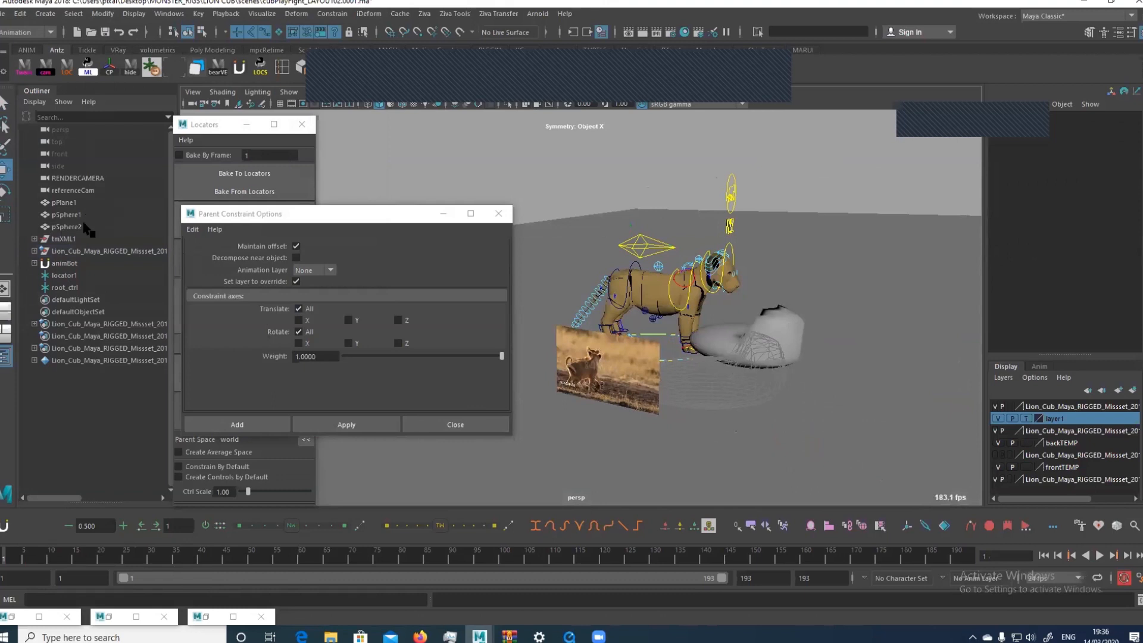
pyautogui.moveTo(84, 225); pyautogui.dragTo(94, 193)
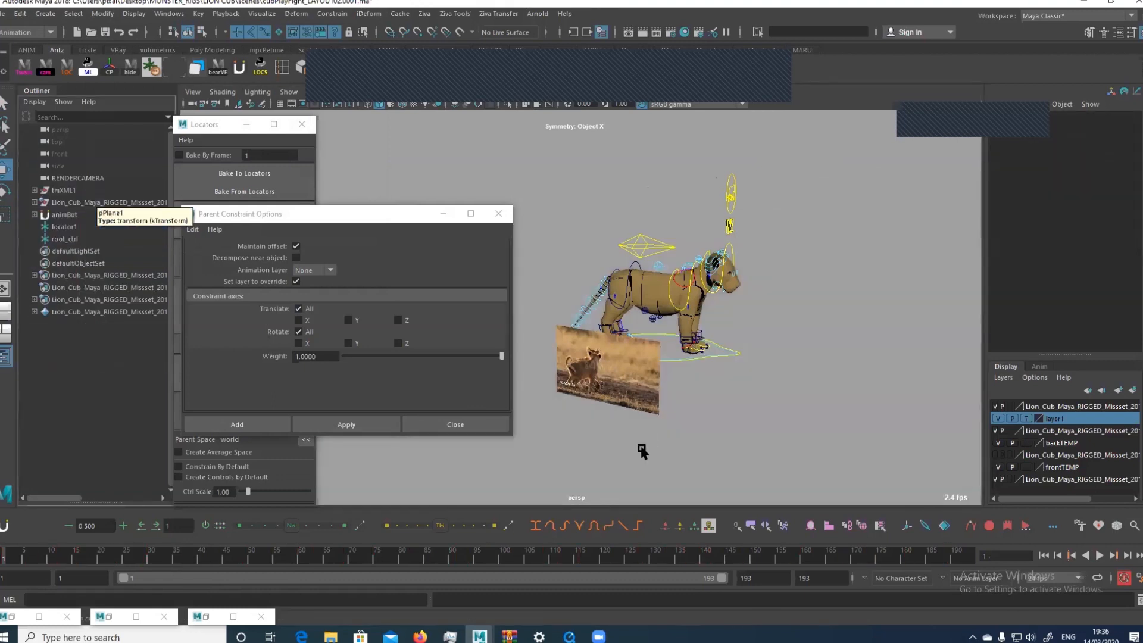
pyautogui.press('Delete')
pyautogui.click(664, 409)
pyautogui.press('Delete')
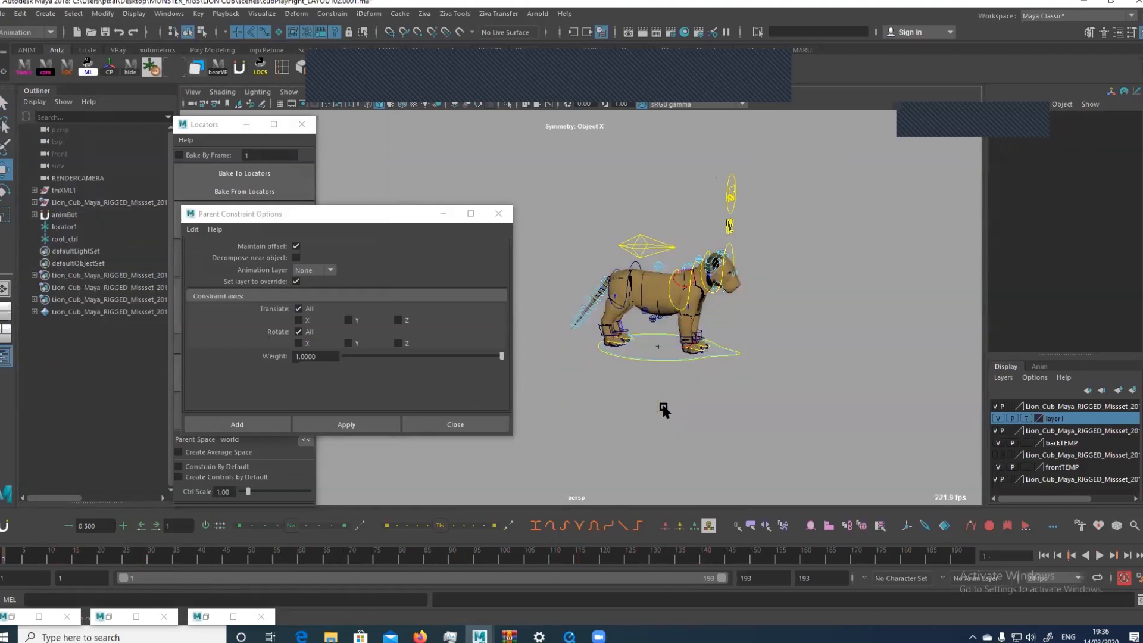
# Key the cub's root control at frame 1 and move it forward to Translate Z 182.991 at frame 29
pyautogui.click(661, 243)
pyautogui.press('s')
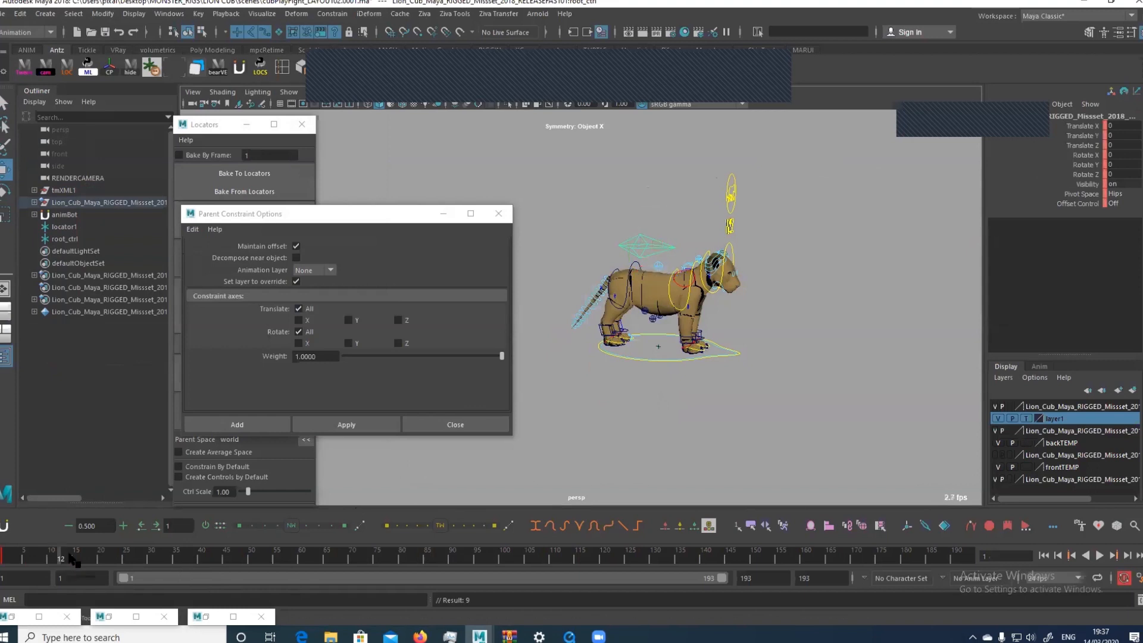
pyautogui.click(145, 556)
pyautogui.moveTo(669, 276); pyautogui.dragTo(781, 264)
pyautogui.keyDown('alt'); pyautogui.moveTo(781, 265); pyautogui.dragTo(739, 358, button='middle'); pyautogui.keyUp('alt')
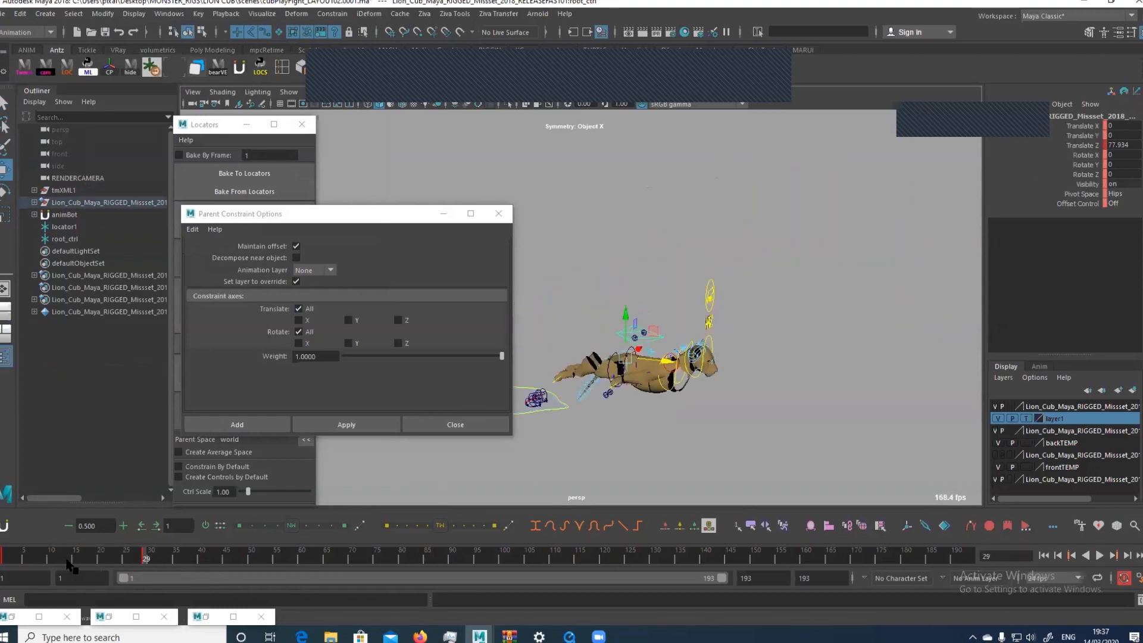
pyautogui.moveTo(68, 561); pyautogui.dragTo(151, 564)
pyautogui.press(',')
pyautogui.moveTo(661, 350); pyautogui.dragTo(796, 290)
# Inspect the root control's translation curves in the Graph Editor and scrub through the movement up to frame 29
pyautogui.press('g')
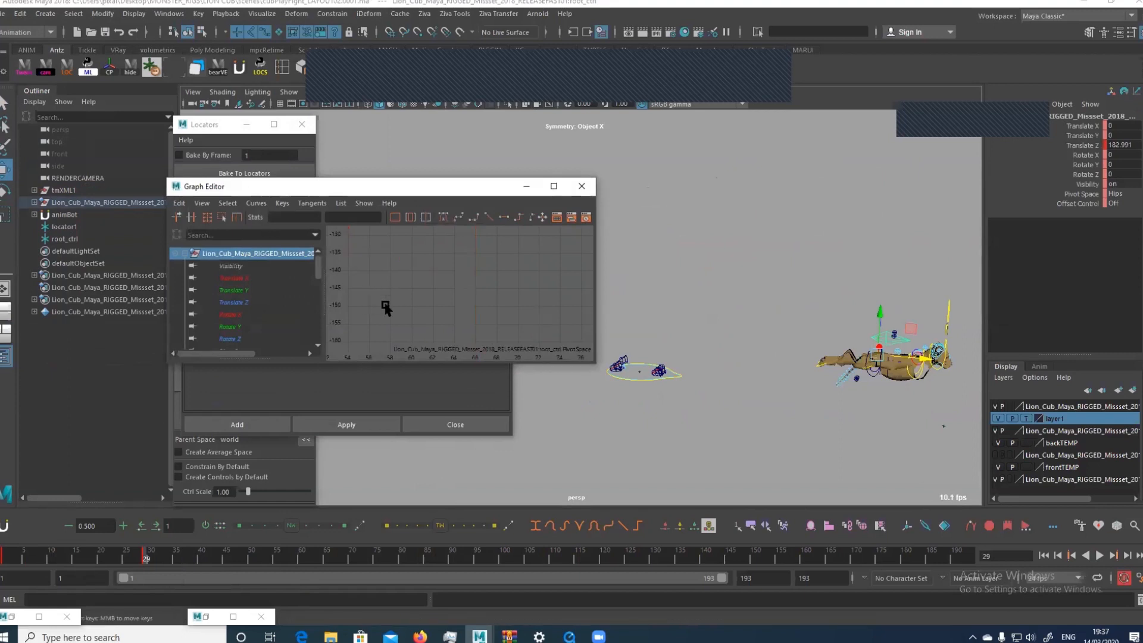
pyautogui.click(277, 283)
pyautogui.moveTo(278, 285); pyautogui.dragTo(282, 302)
pyautogui.press('f')
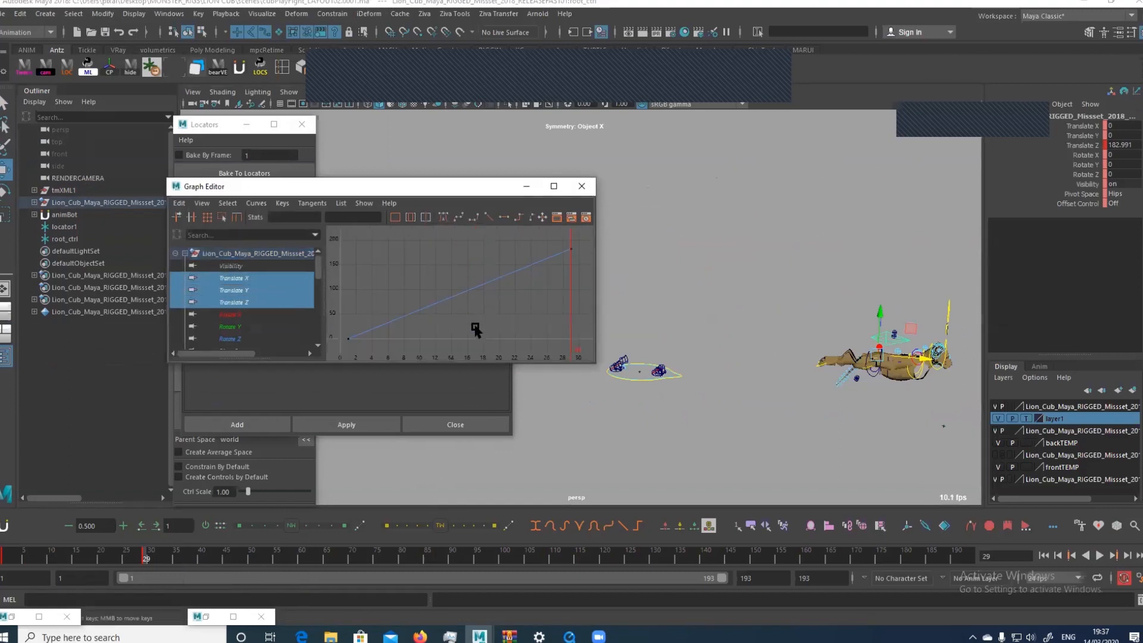
pyautogui.moveTo(473, 323); pyautogui.dragTo(517, 250)
pyautogui.moveTo(31, 557); pyautogui.dragTo(146, 570)
pyautogui.press('f')
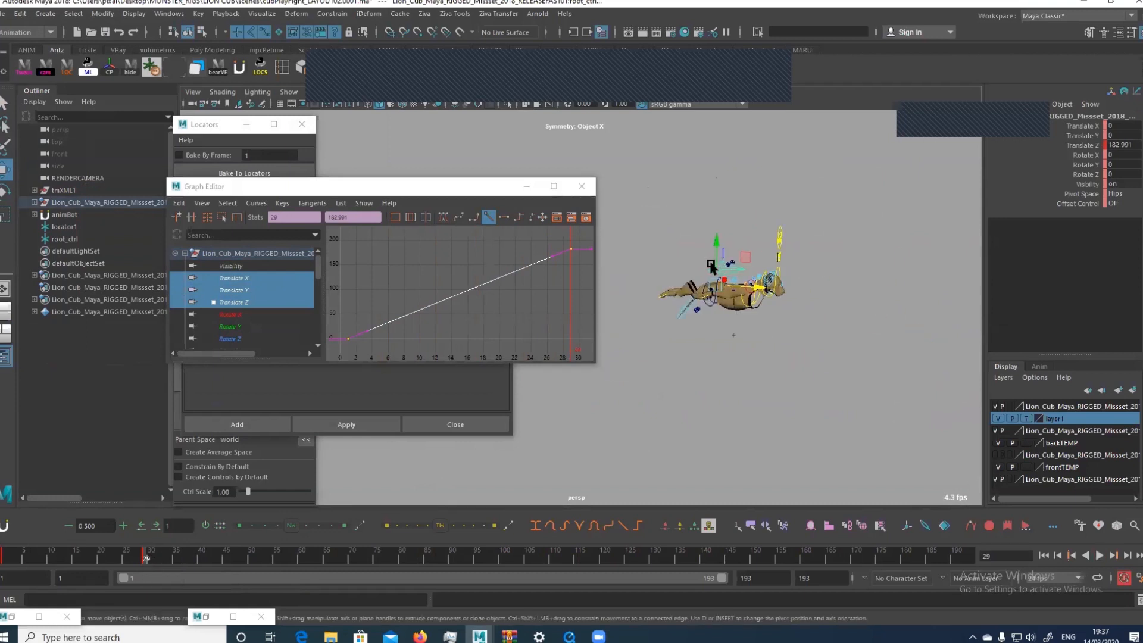
# Narrow the playback range to frames 29 to 49
pyautogui.moveTo(95, 557); pyautogui.dragTo(111, 577)
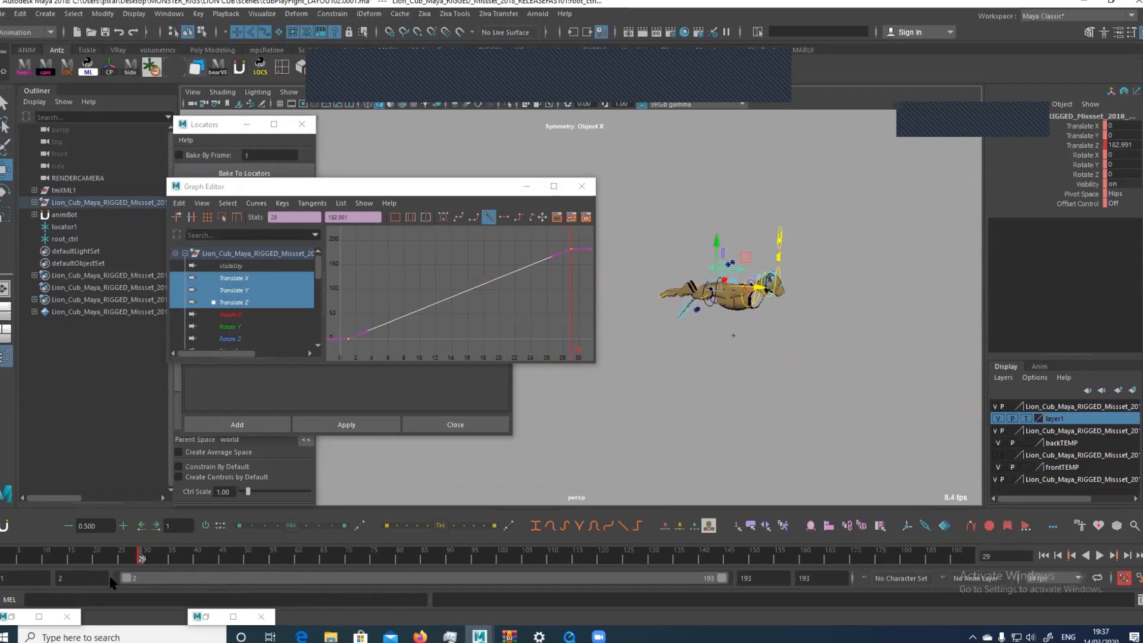
pyautogui.moveTo(128, 582); pyautogui.dragTo(203, 590)
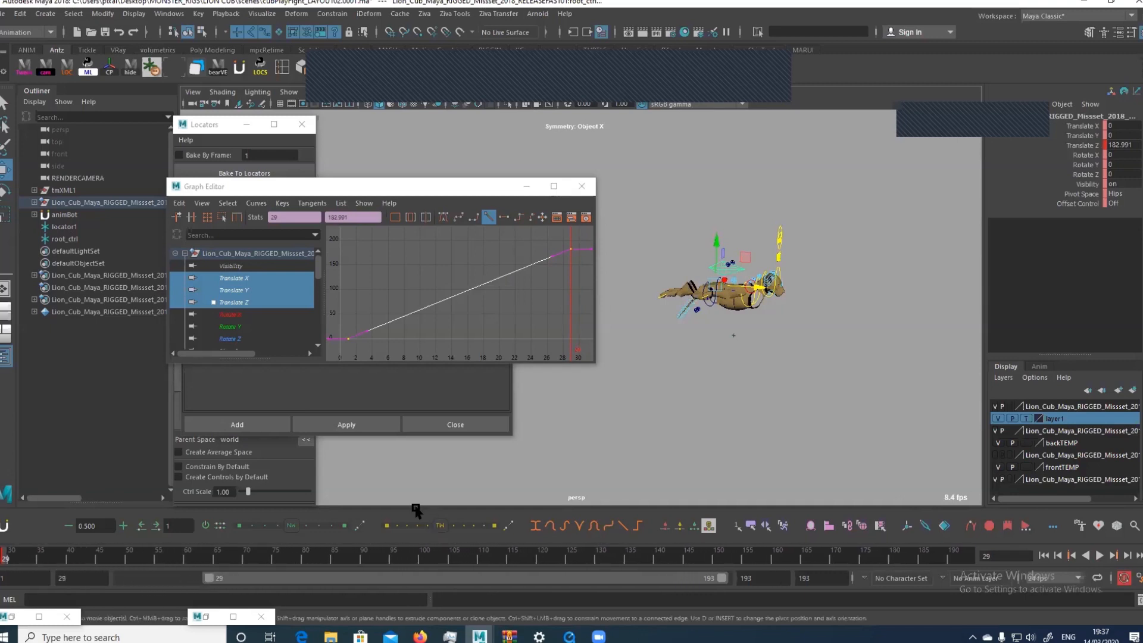
pyautogui.moveTo(723, 583); pyautogui.dragTo(262, 577)
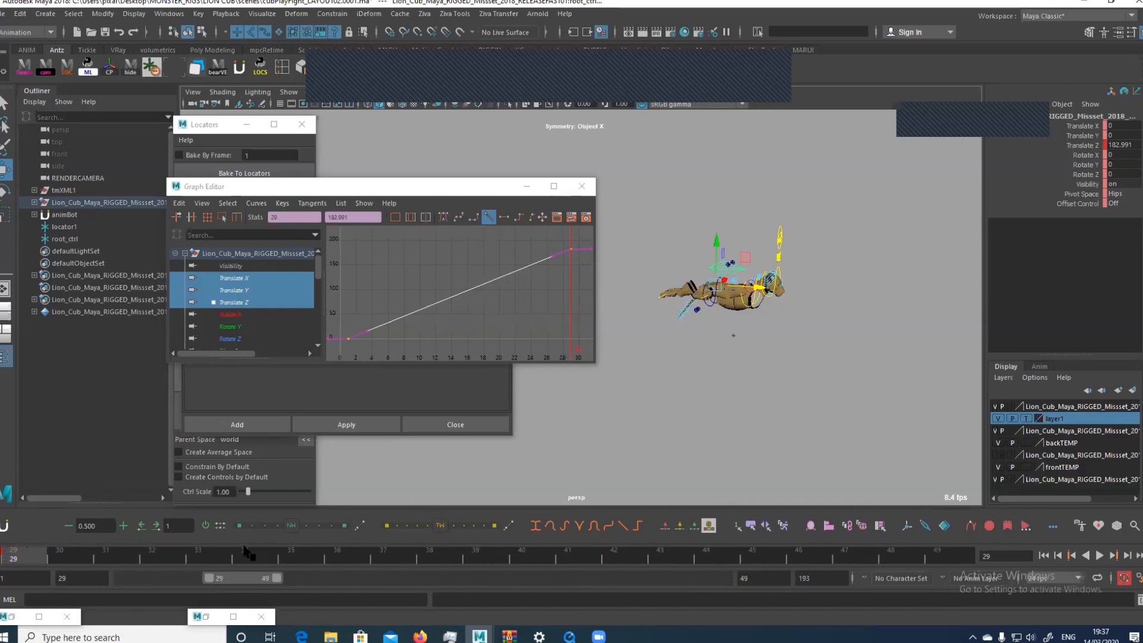
# Try rotating the root control to 40.643 in X and raising it to 21.687 in Y at frame 29, and undo both
pyautogui.keyDown('alt'); pyautogui.moveTo(724, 204); pyautogui.dragTo(666, 196, button='middle'); pyautogui.keyUp('alt')
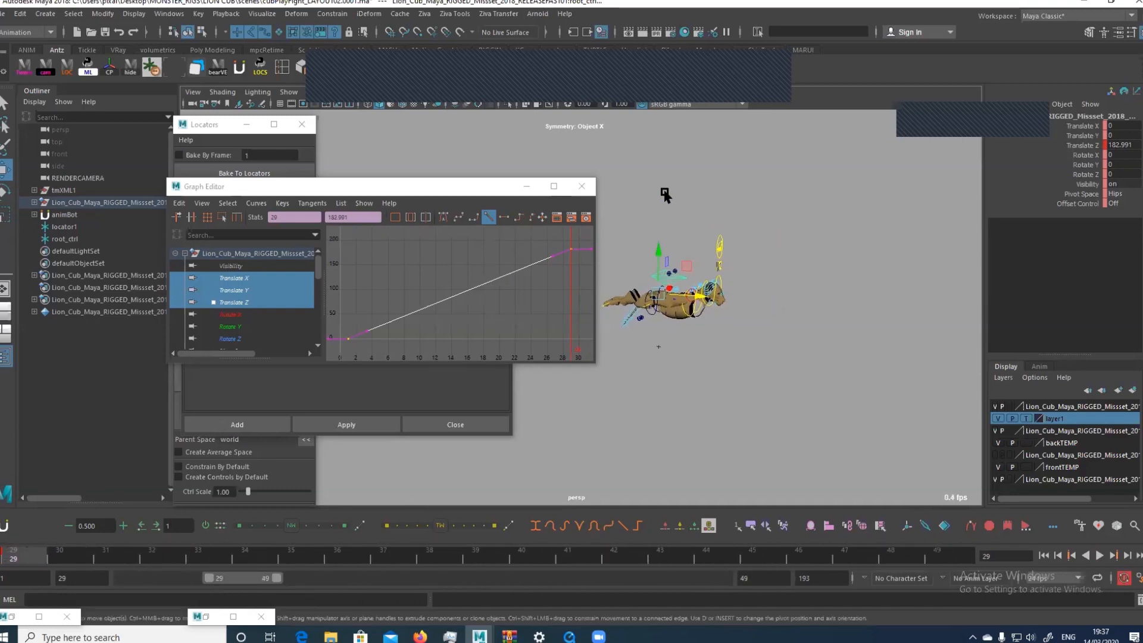
pyautogui.keyDown('alt'); pyautogui.moveTo(666, 196); pyautogui.dragTo(657, 313, button='right'); pyautogui.keyUp('alt')
pyautogui.keyDown('alt'); pyautogui.moveTo(657, 313); pyautogui.dragTo(740, 231, button='middle'); pyautogui.keyUp('alt')
pyautogui.press('e')
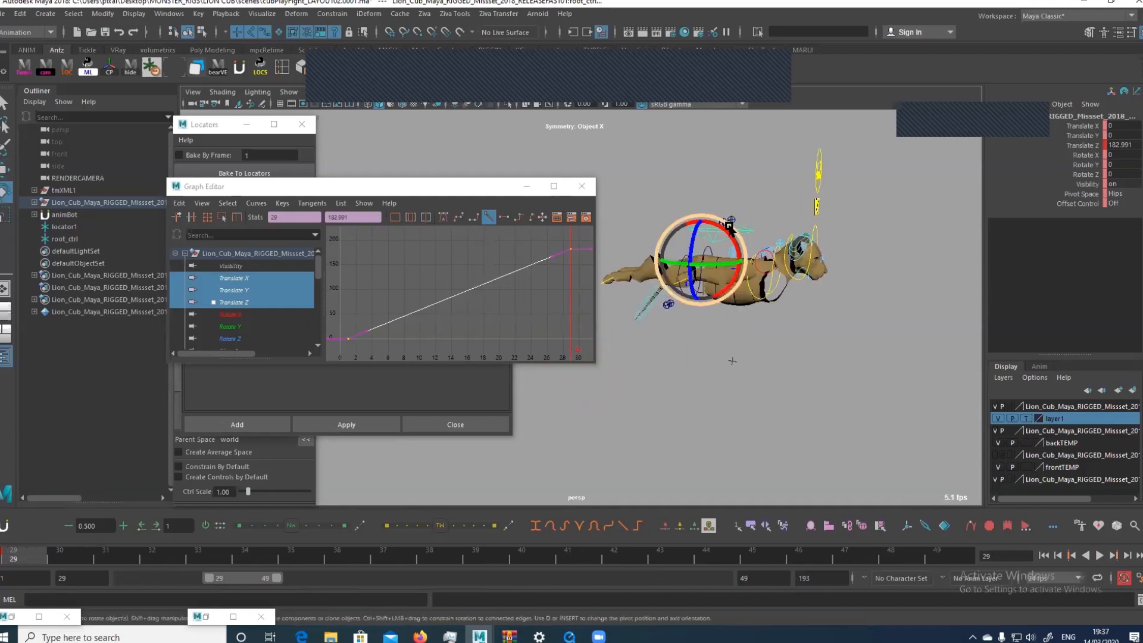
pyautogui.moveTo(755, 236); pyautogui.dragTo(736, 260)
pyautogui.press('w')
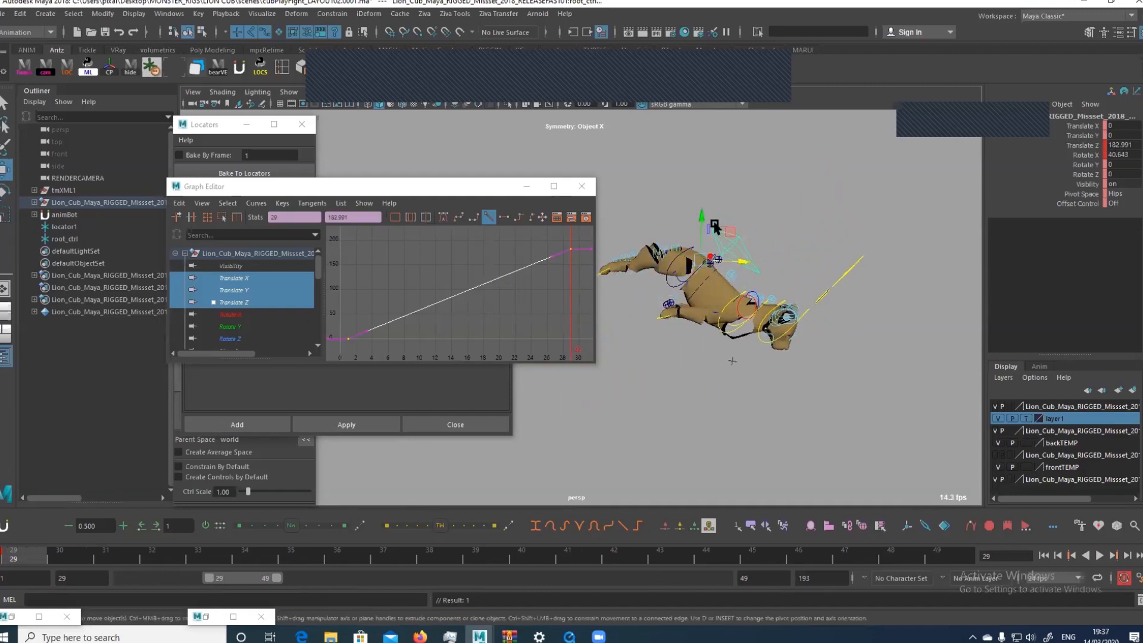
pyautogui.moveTo(702, 215); pyautogui.dragTo(704, 158)
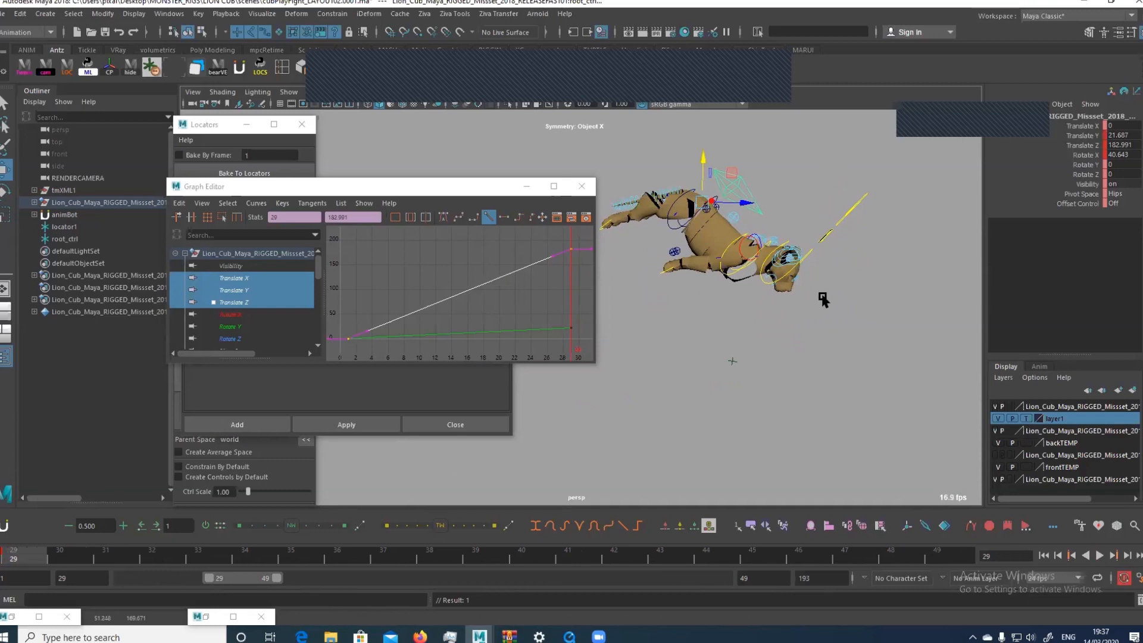
pyautogui.hotkey('ctrl', 'z')
pyautogui.hotkey('ctrl', 'z')
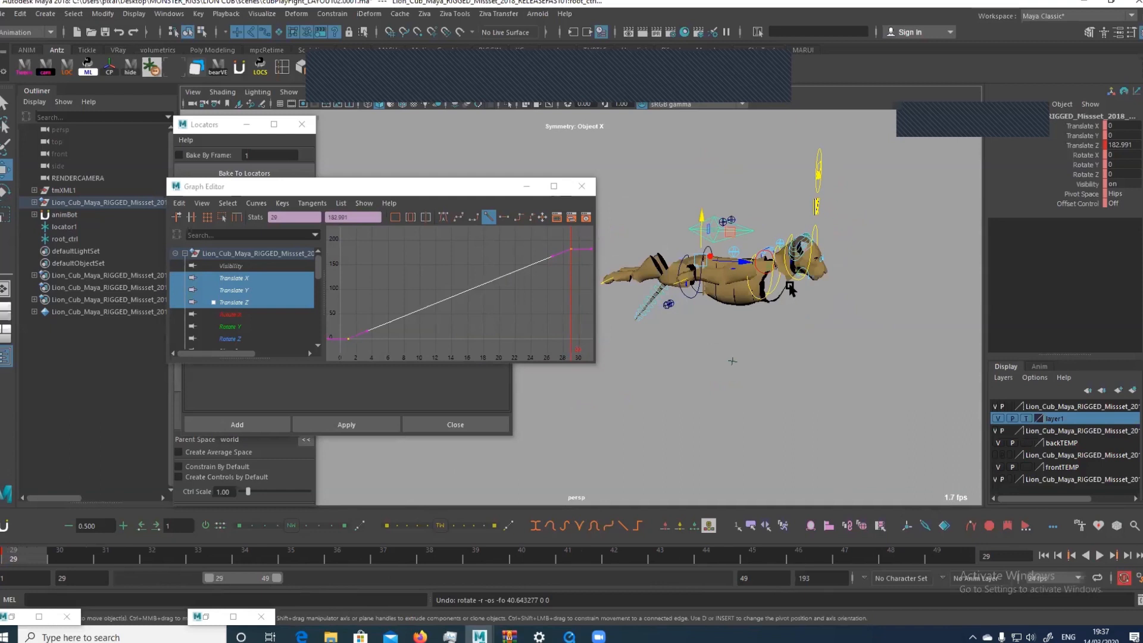
pyautogui.moveTo(209, 577); pyautogui.dragTo(104, 565)
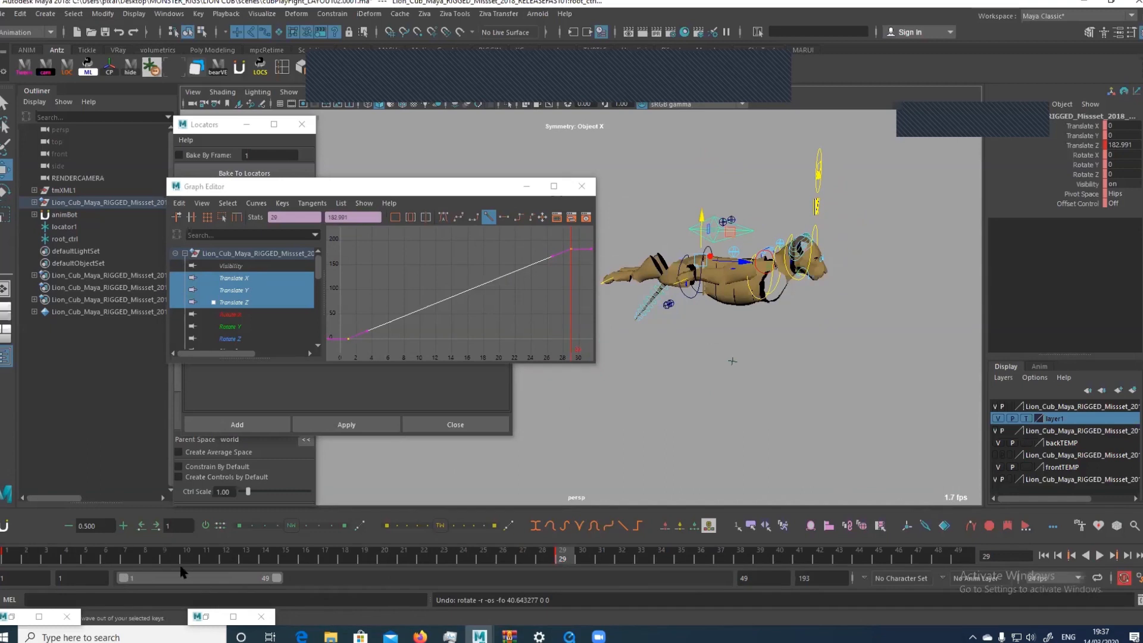
pyautogui.moveTo(182, 572); pyautogui.dragTo(208, 570)
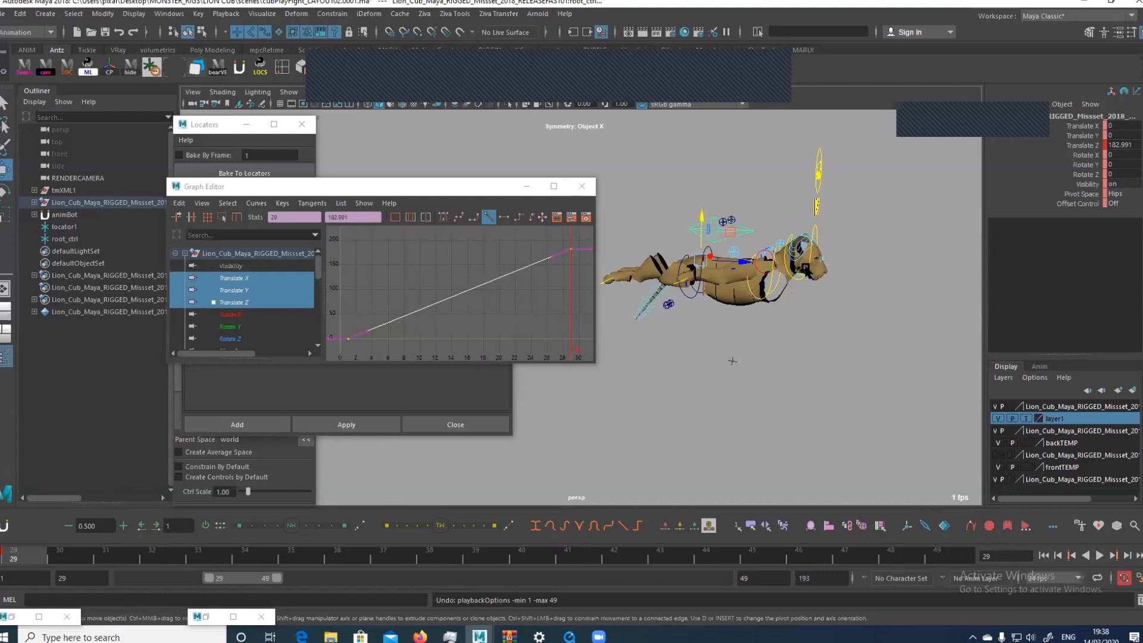
# Select the root_ctrl locator and move it onto the cub's muzzle, about -0.64, 27.57, 216.03
pyautogui.click(117, 239)
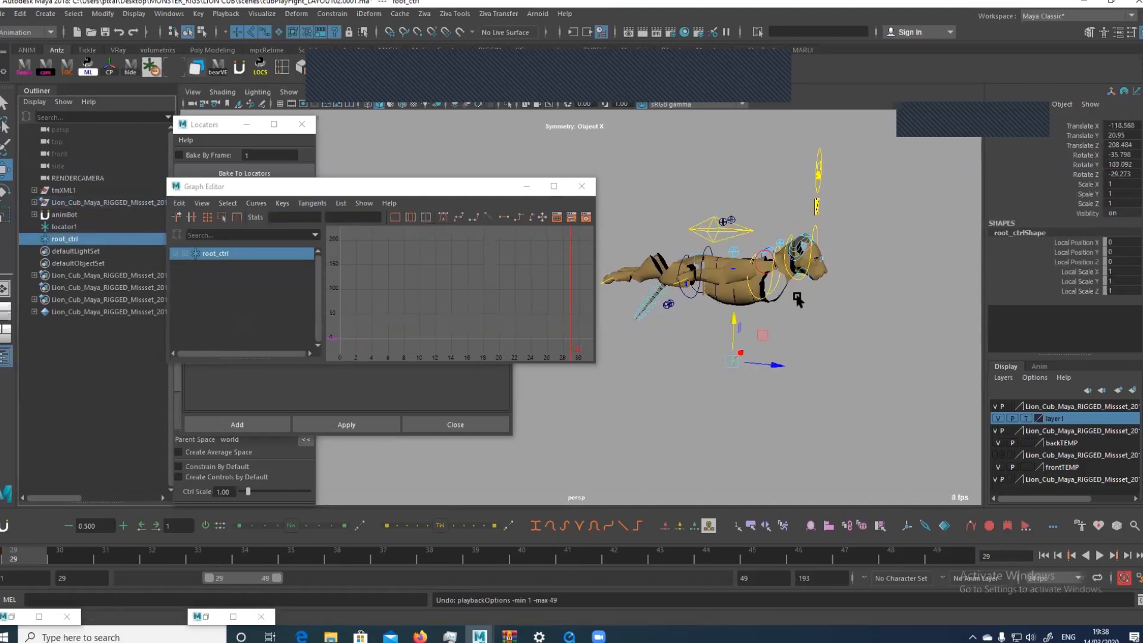
pyautogui.keyDown('alt'); pyautogui.moveTo(744, 290); pyautogui.dragTo(684, 321, button='middle'); pyautogui.keyUp('alt')
pyautogui.keyDown('alt'); pyautogui.moveTo(684, 340); pyautogui.dragTo(725, 385, button='right'); pyautogui.keyUp('alt')
pyautogui.keyDown('alt'); pyautogui.moveTo(725, 385); pyautogui.dragTo(725, 314, button='middle'); pyautogui.keyUp('alt')
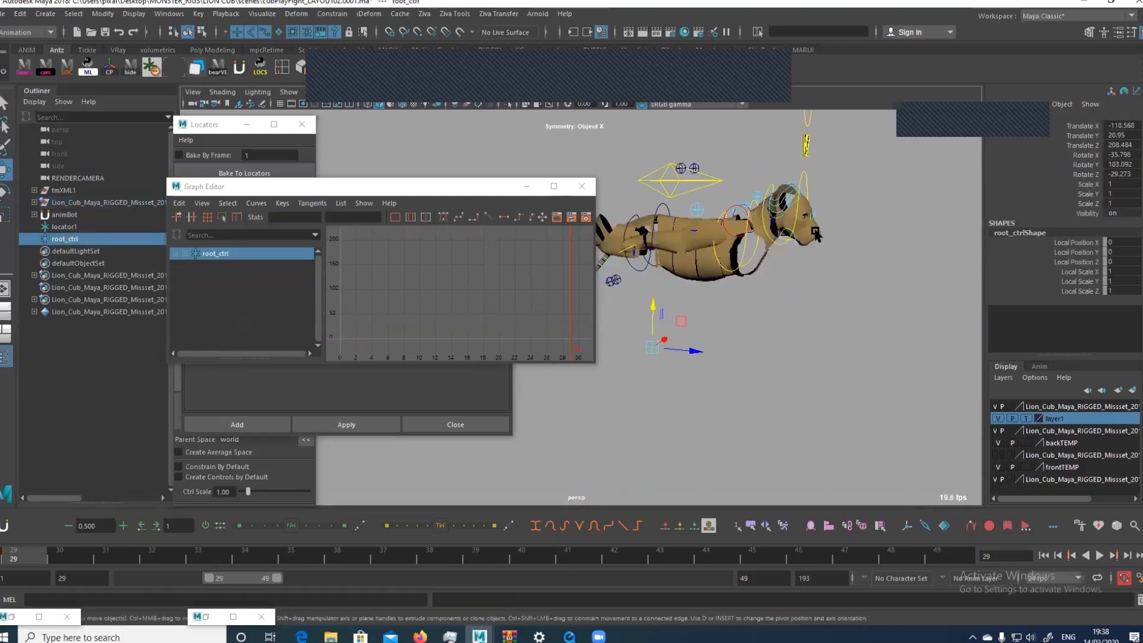
pyautogui.moveTo(651, 348); pyautogui.dragTo(815, 238)
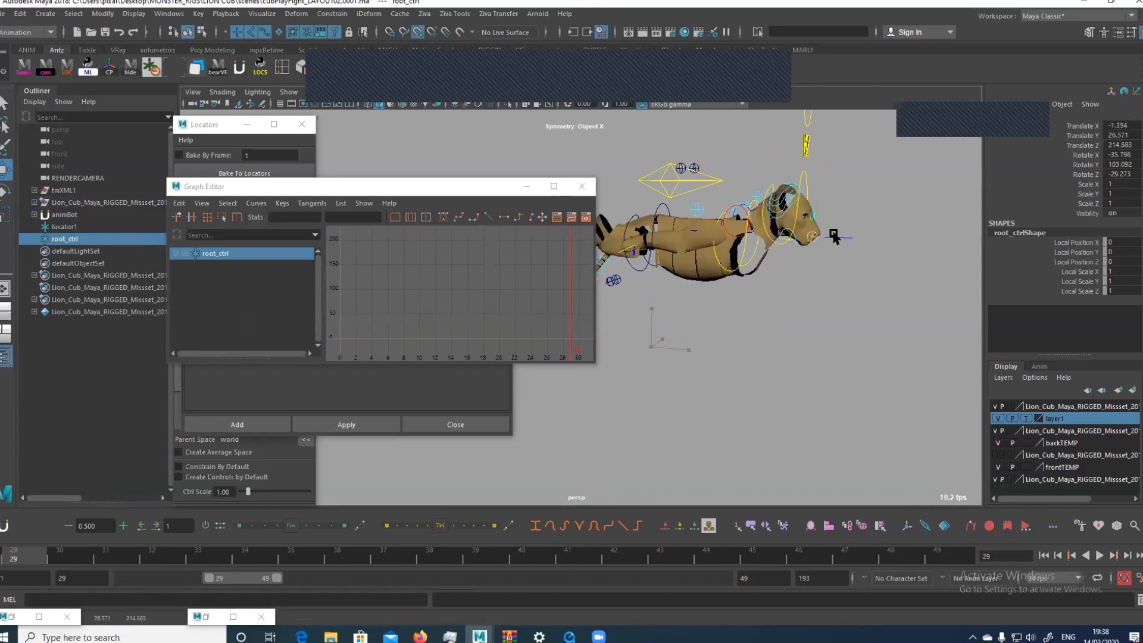
# Fine-tune the root_ctrl locator at the tip of the muzzle, to about -0.25, 27.46, 216.36
pyautogui.press('f')
pyautogui.keyDown('alt'); pyautogui.moveTo(602, 283); pyautogui.dragTo(634, 265, button='middle'); pyautogui.keyUp('alt')
pyautogui.keyDown('alt'); pyautogui.moveTo(635, 265); pyautogui.dragTo(852, 273); pyautogui.keyUp('alt')
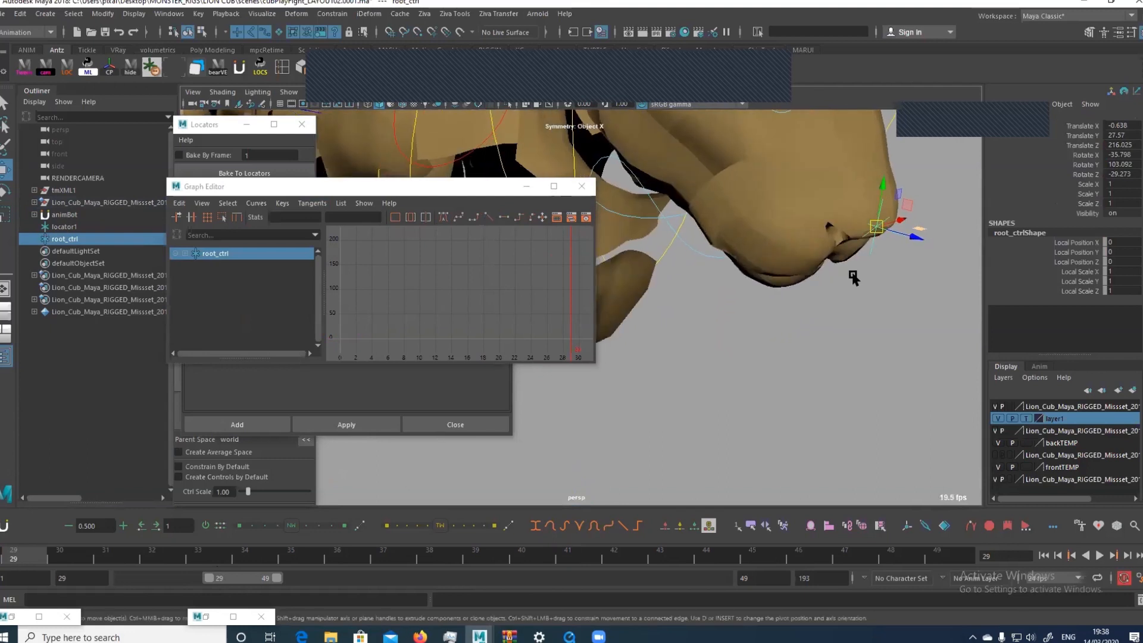
pyautogui.moveTo(878, 228); pyautogui.dragTo(900, 230)
pyautogui.keyDown('alt'); pyautogui.moveTo(900, 230); pyautogui.dragTo(791, 250, button='right'); pyautogui.keyUp('alt')
pyautogui.keyDown('alt'); pyautogui.moveTo(792, 250); pyautogui.dragTo(930, 306); pyautogui.keyUp('alt')
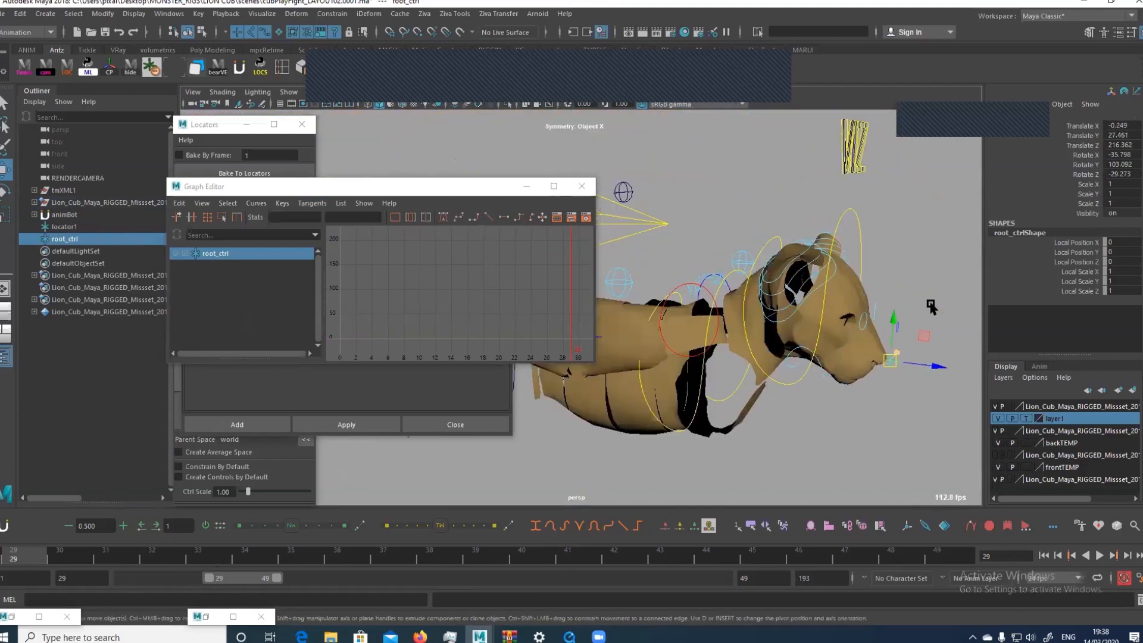
pyautogui.keyDown('alt'); pyautogui.moveTo(930, 306); pyautogui.dragTo(750, 310, button='right'); pyautogui.keyUp('alt')
pyautogui.keyDown('alt'); pyautogui.moveTo(750, 310); pyautogui.dragTo(801, 313); pyautogui.keyUp('alt')
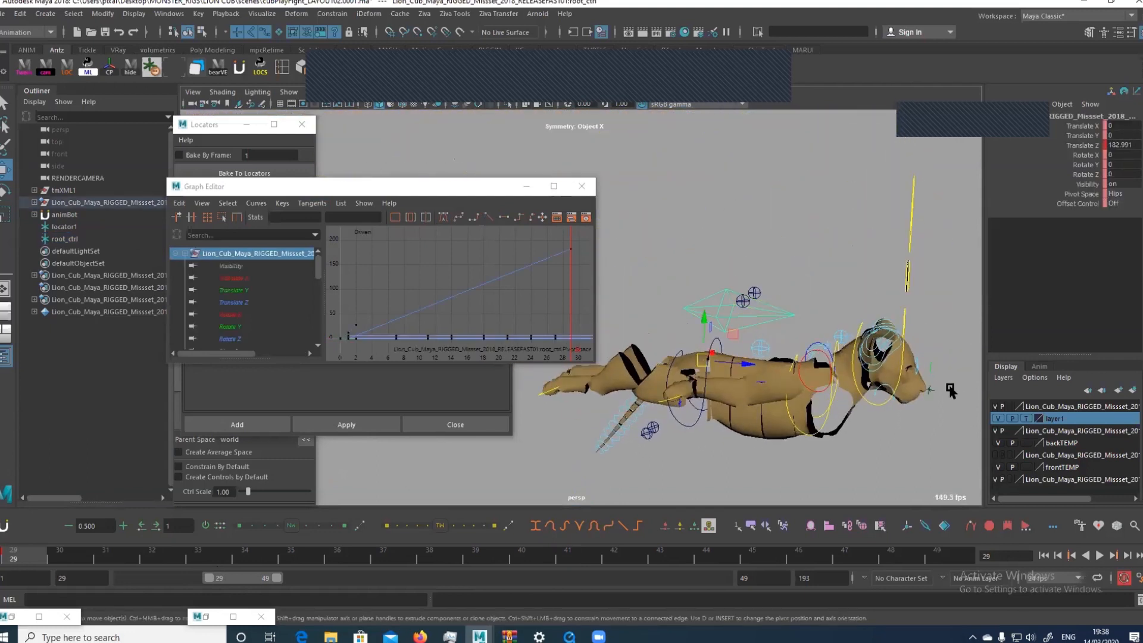
# Parent-constrain the root_ctrl locator to the cub's root control with Maintain offset enabled
pyautogui.press('q')
pyautogui.keyDown('shift'); pyautogui.click(931, 388); pyautogui.keyUp('shift')
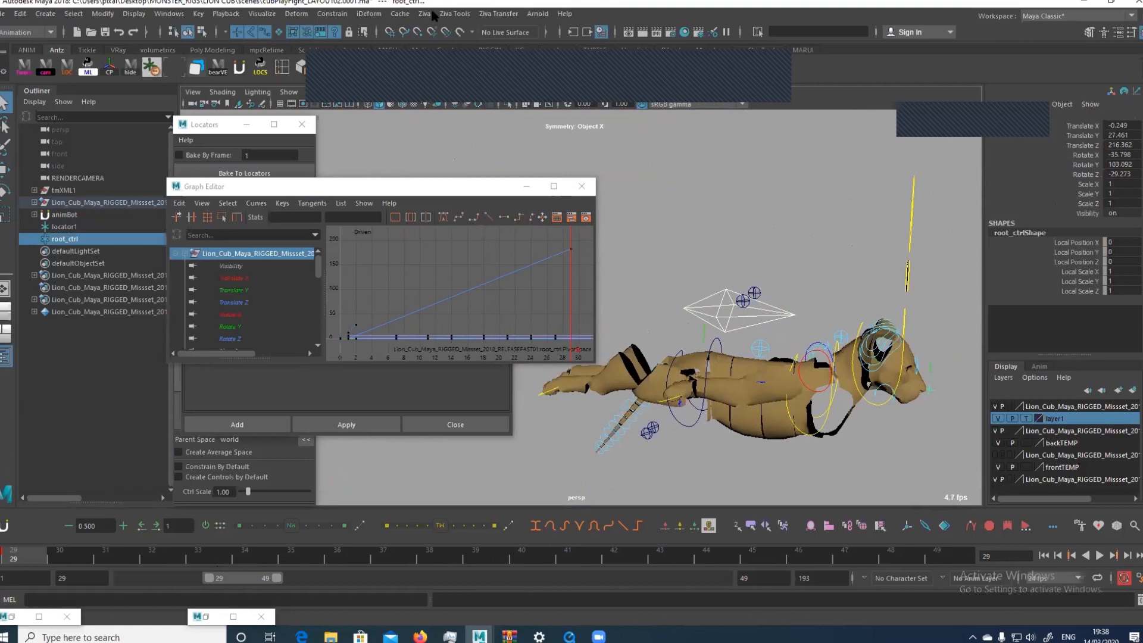
pyautogui.click(332, 13)
pyautogui.click(451, 44)
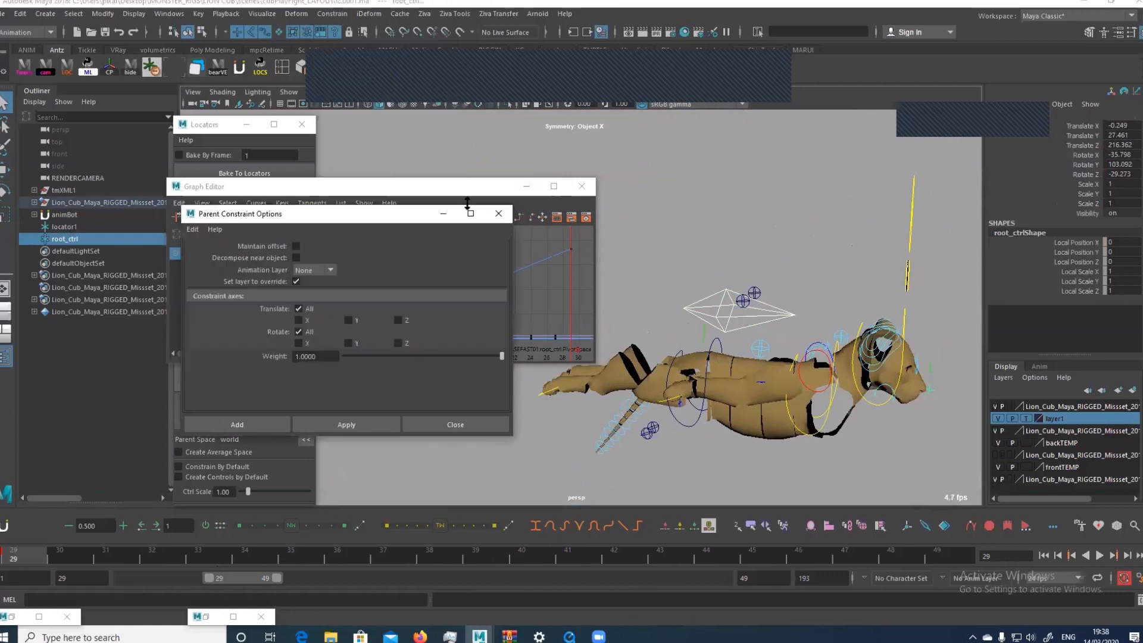
pyautogui.click(296, 246)
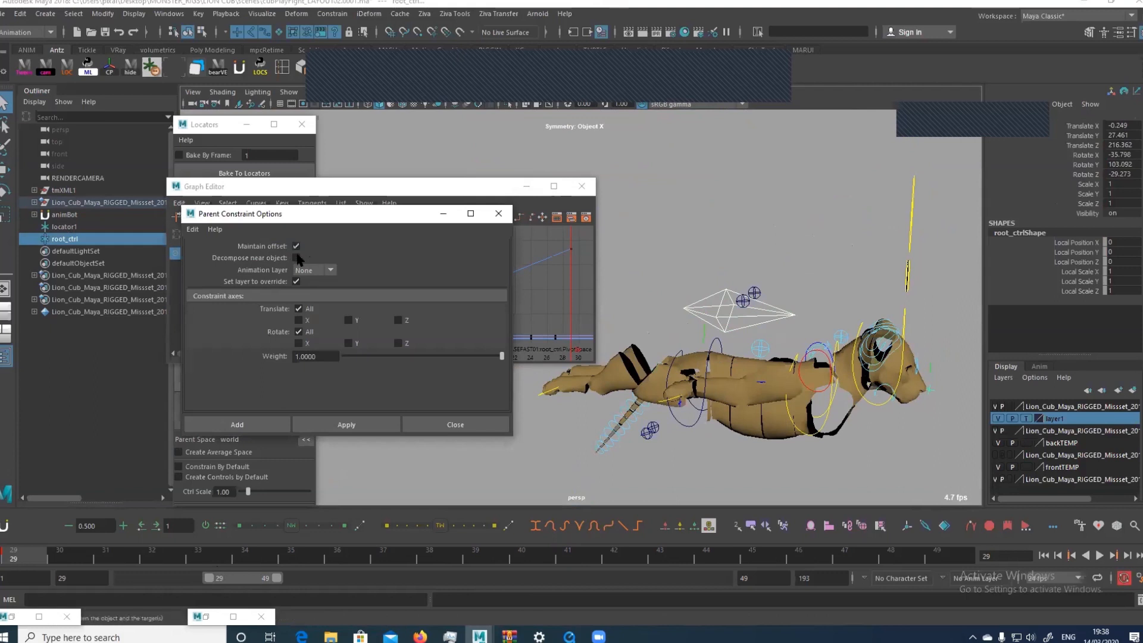
pyautogui.click(268, 427)
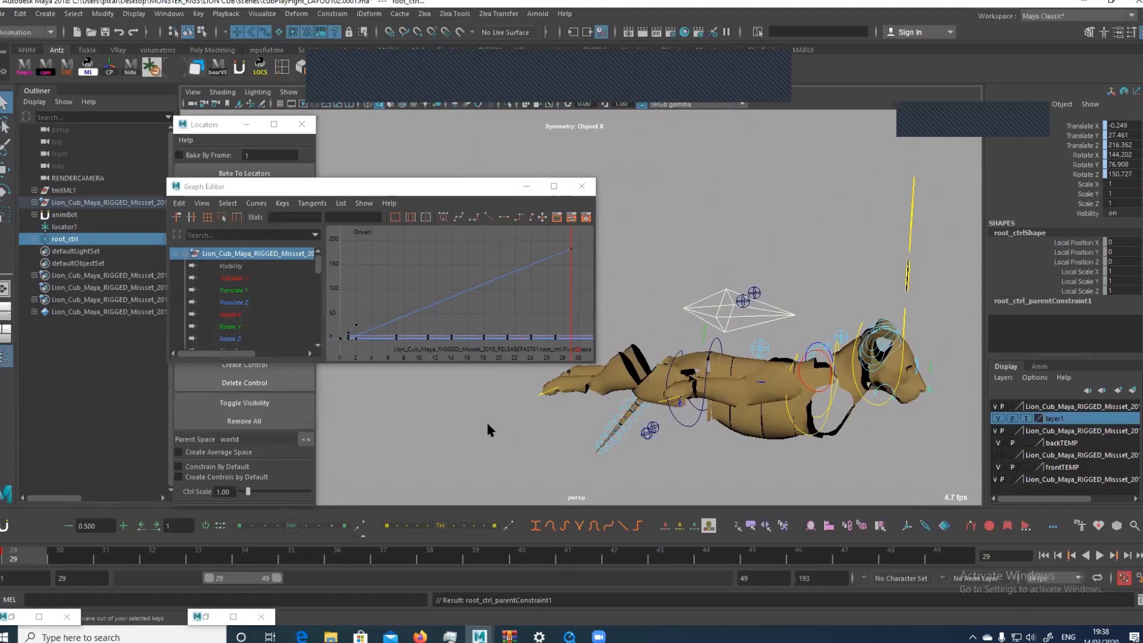
pyautogui.click(908, 274)
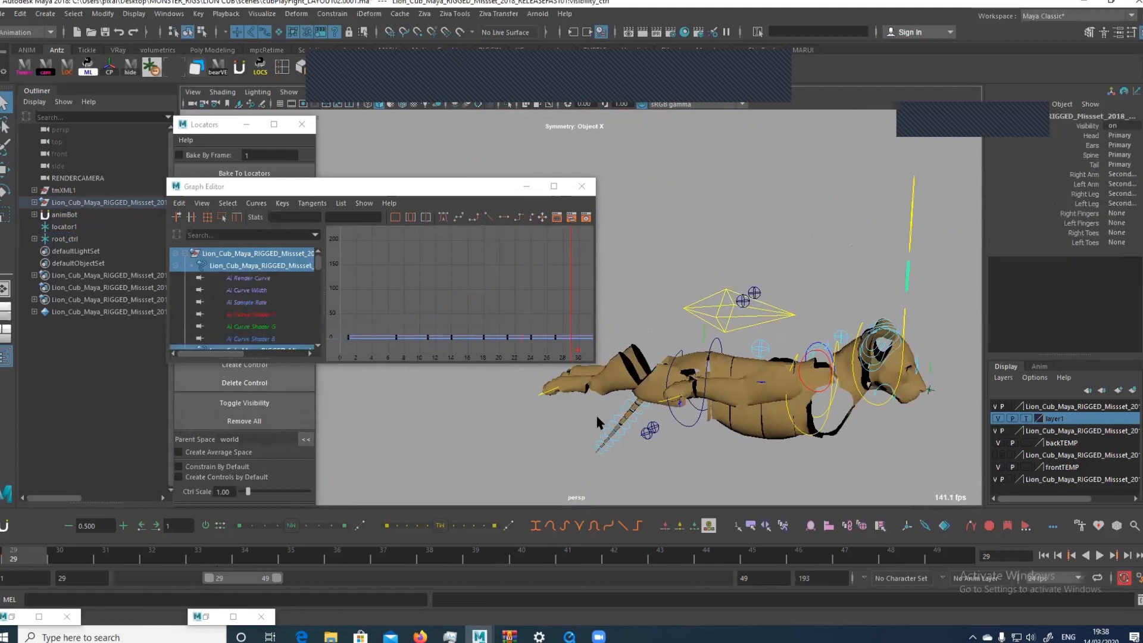
# Restore the playback range to frames 1–193, select the root_ctrl locator and go to frame 29
pyautogui.doubleClick(240, 579)
pyautogui.moveTo(118, 560); pyautogui.dragTo(141, 556)
pyautogui.click(895, 387)
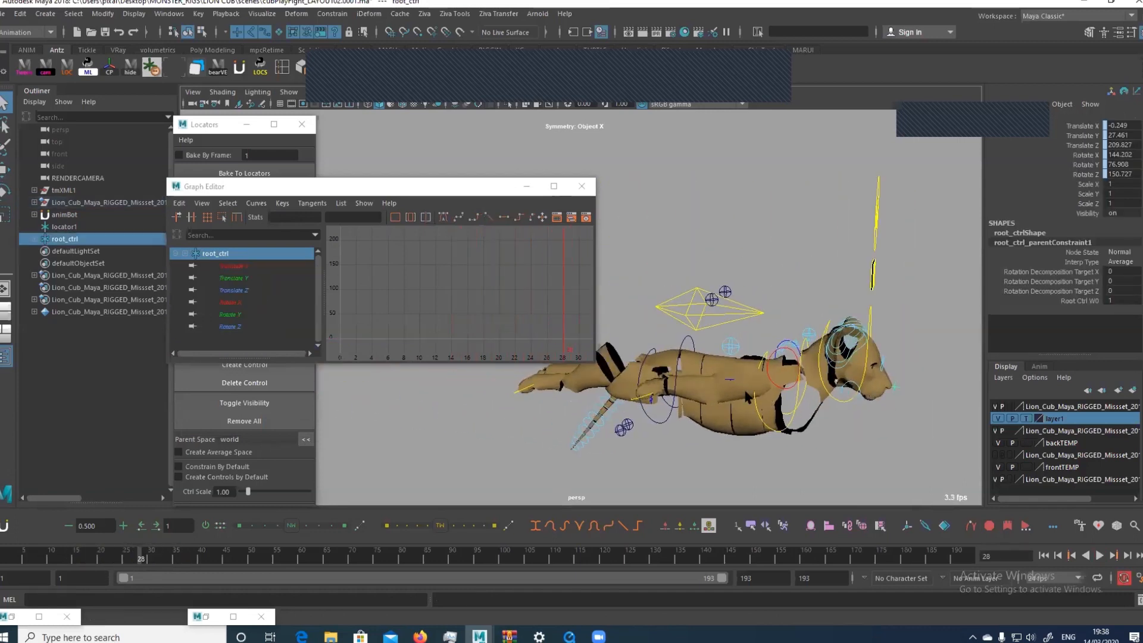
pyautogui.click(156, 527)
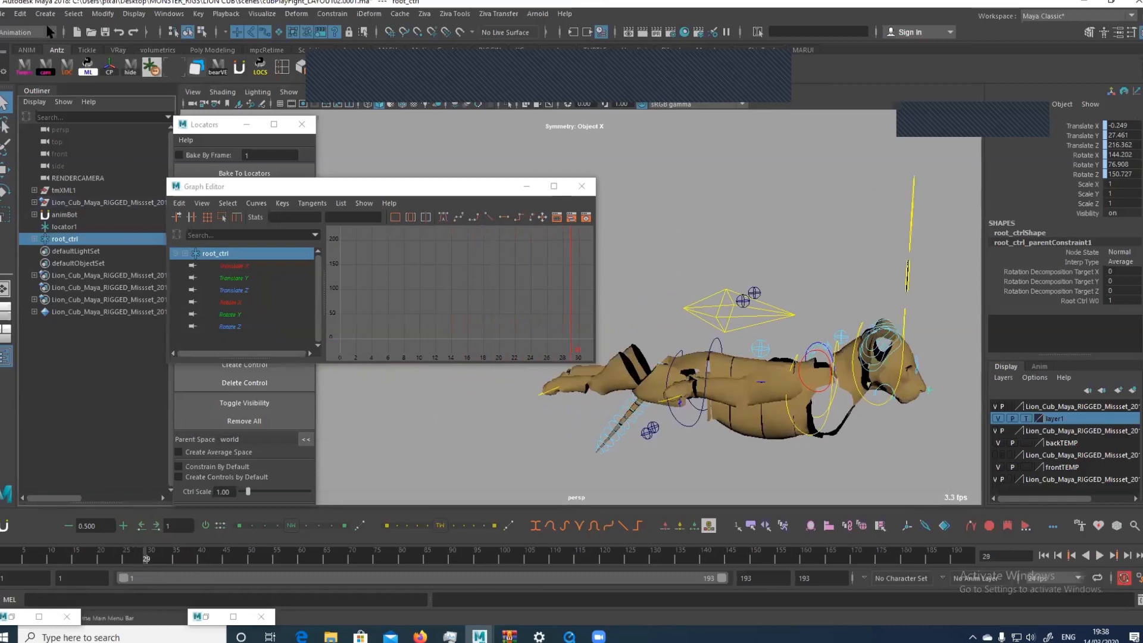
# Bake the root_ctrl locator's keyable channels over the time slider range with Smart Bake enabled
pyautogui.click(20, 13)
pyautogui.moveTo(46, 124)
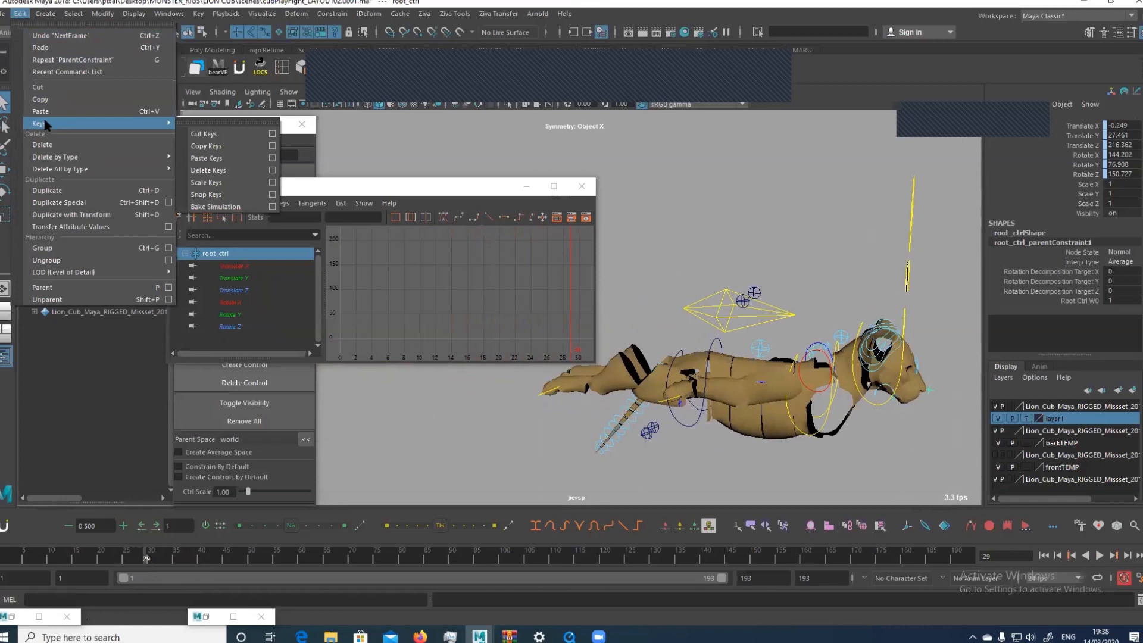
pyautogui.moveTo(90, 122)
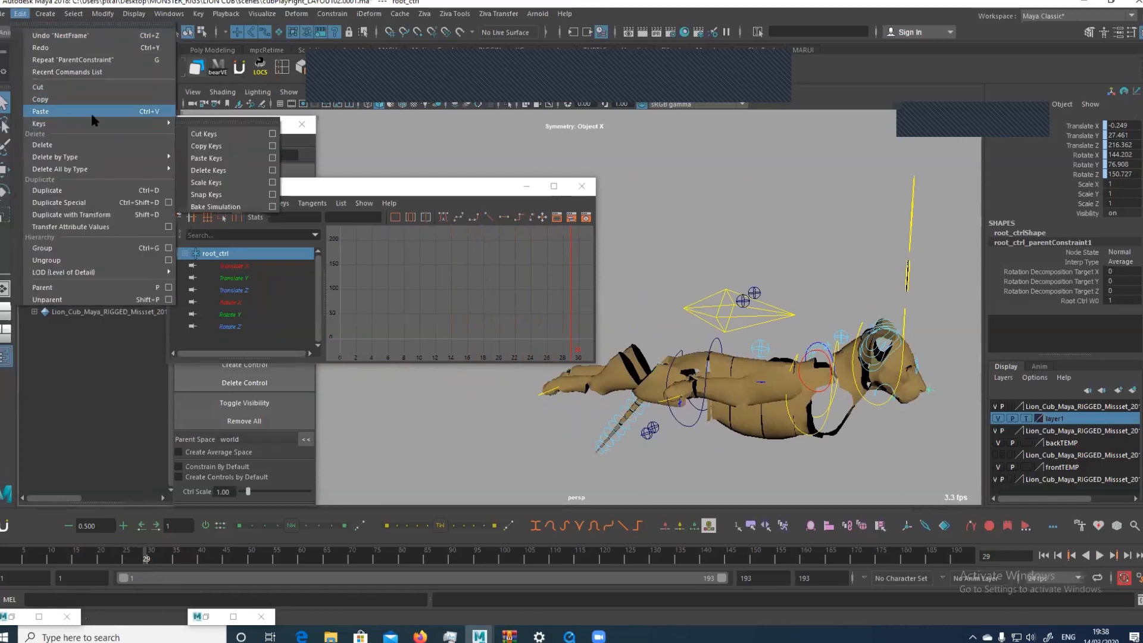
pyautogui.click(273, 209)
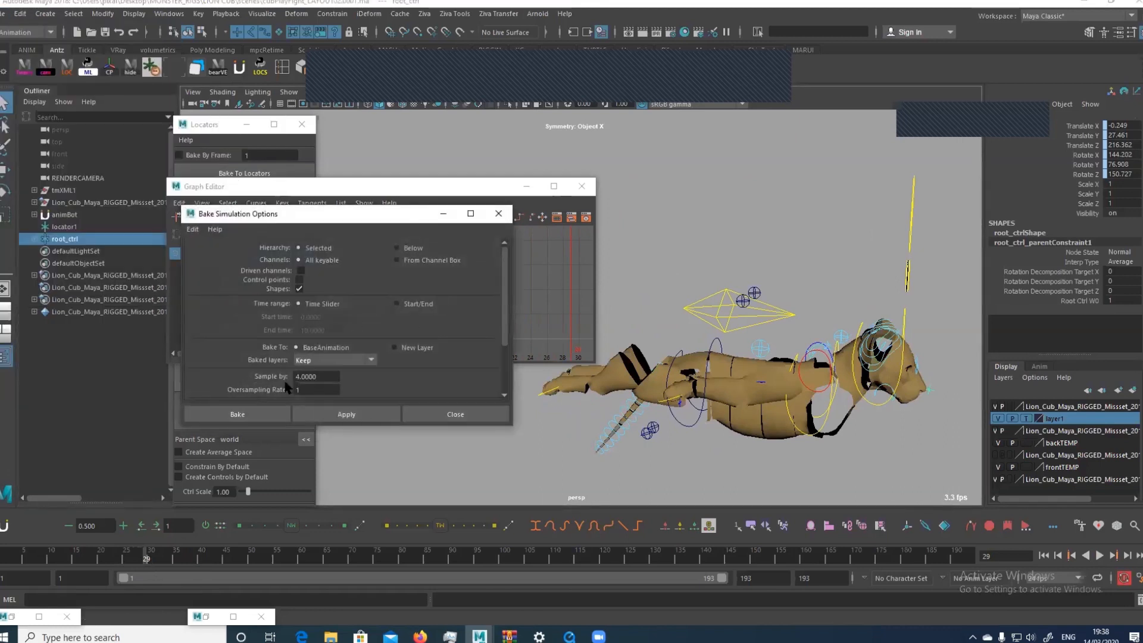
pyautogui.scroll(-2, 296, 365)
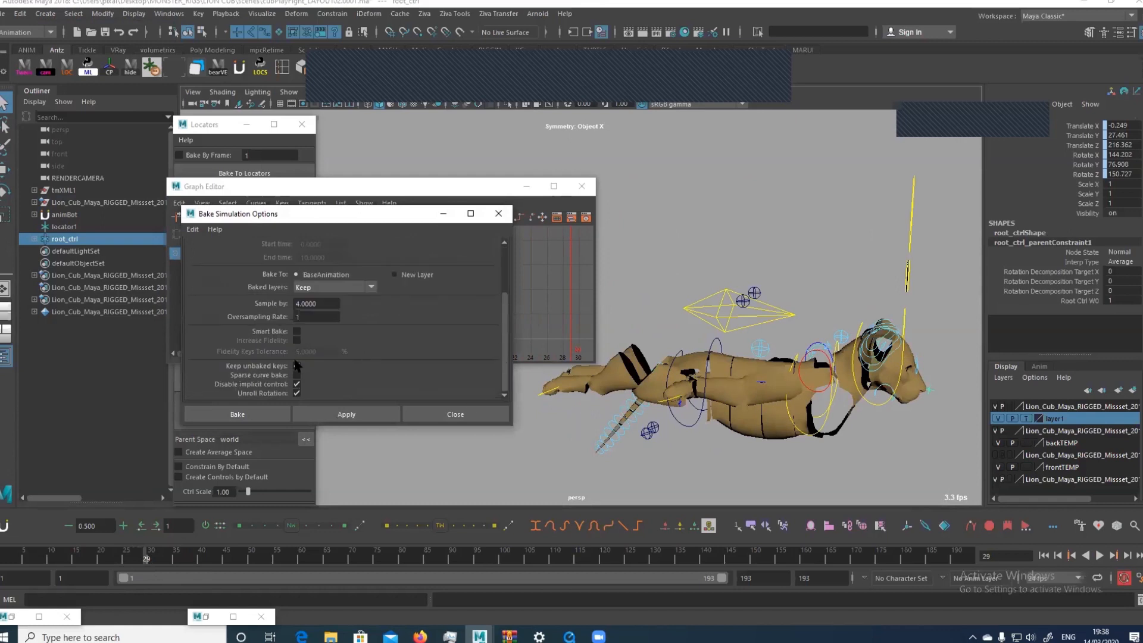
pyautogui.click(296, 332)
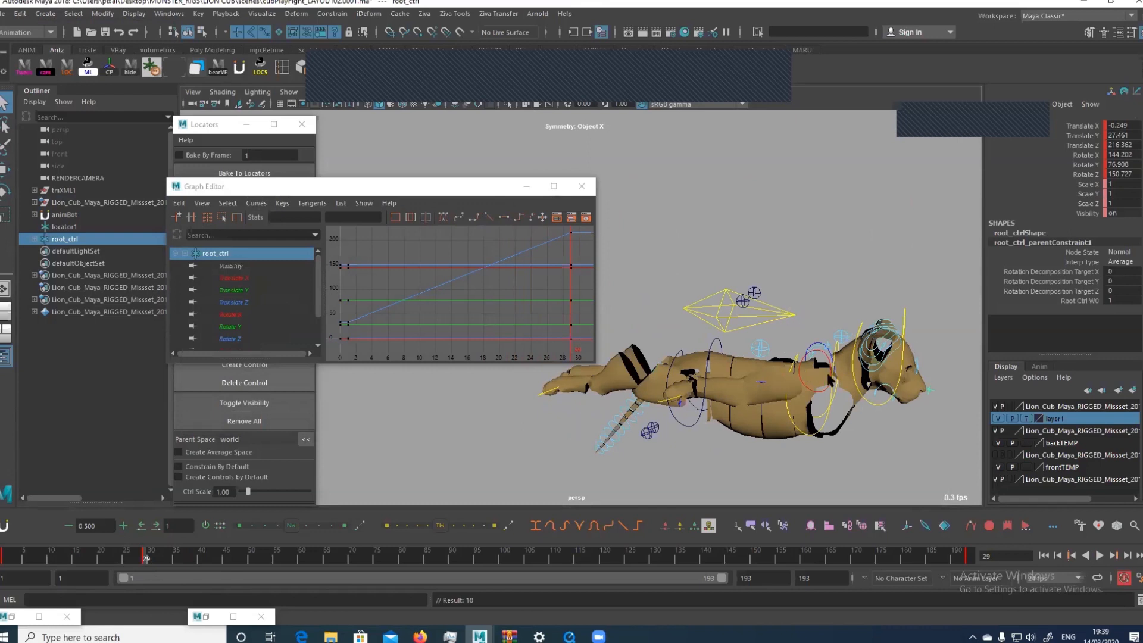
# Delete the parent constraint under the root_ctrl locator and play the animation up to frame 28 to check its baked motion
pyautogui.click(34, 239)
pyautogui.click(67, 253)
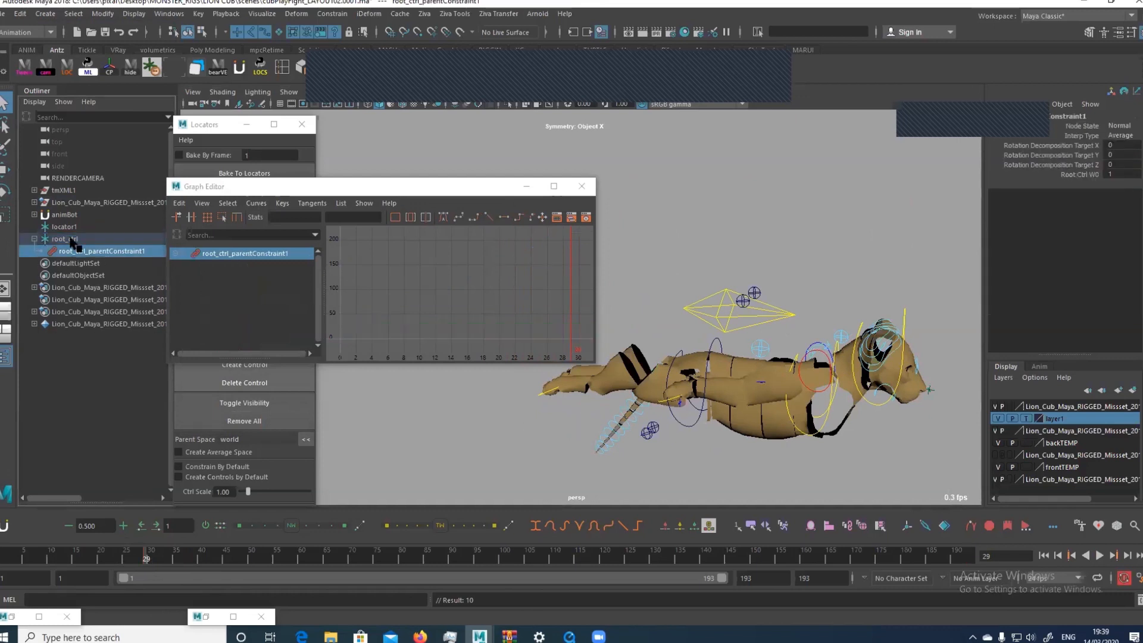
pyautogui.press('Delete')
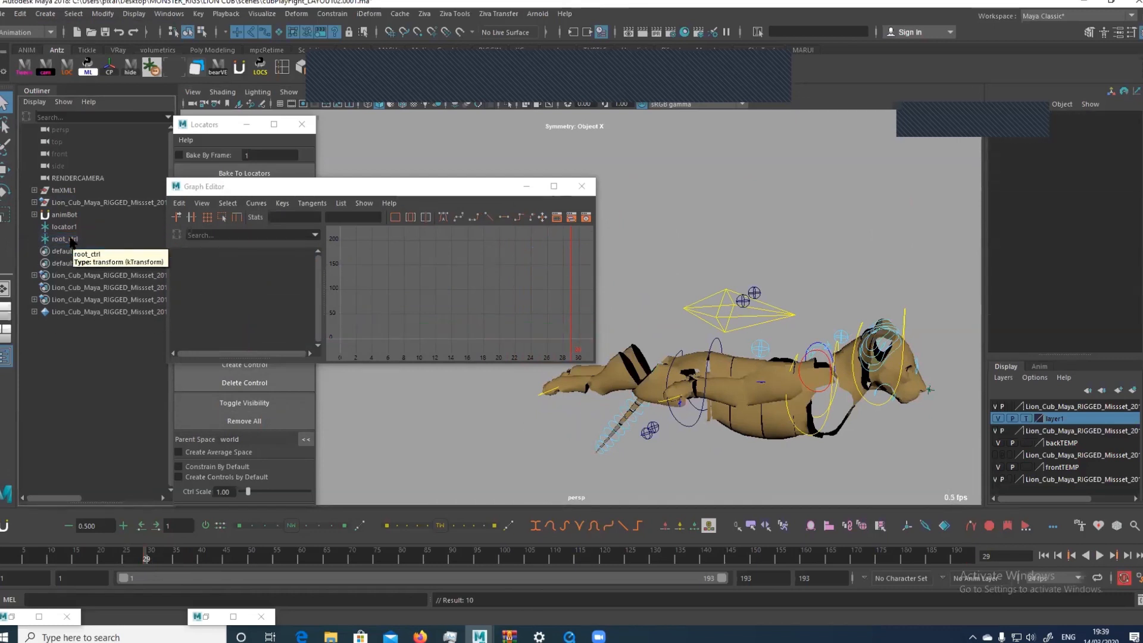
pyautogui.hotkey('alt', 'v')
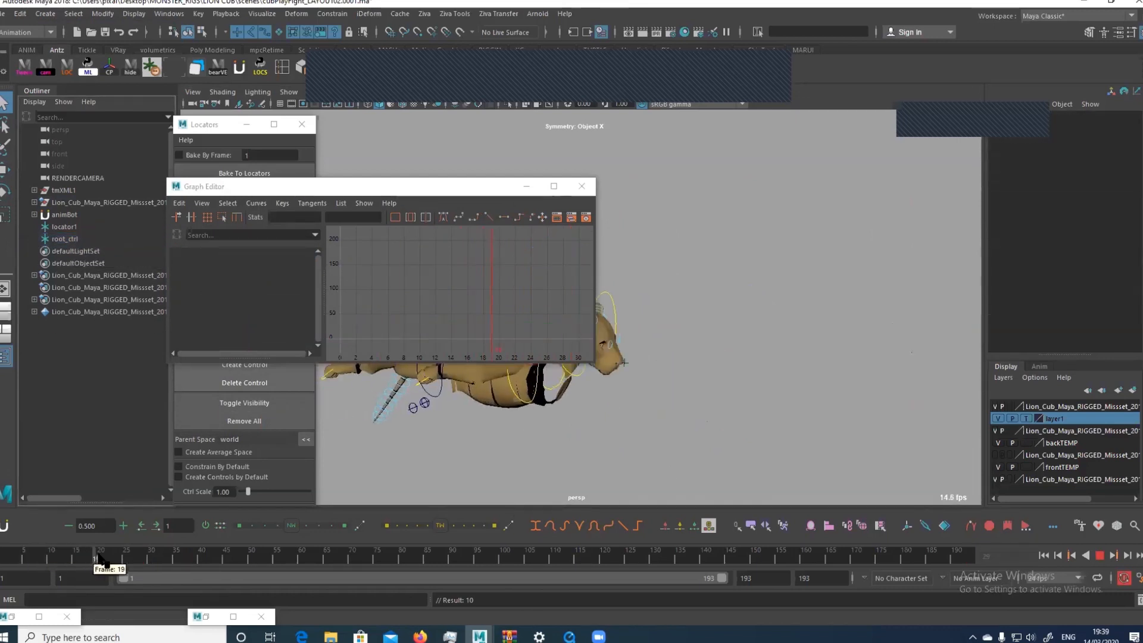
pyautogui.moveTo(132, 553)
pyautogui.mouseDown()
pyautogui.moveTo(116, 554)
pyautogui.moveTo(141, 553)
pyautogui.mouseUp()
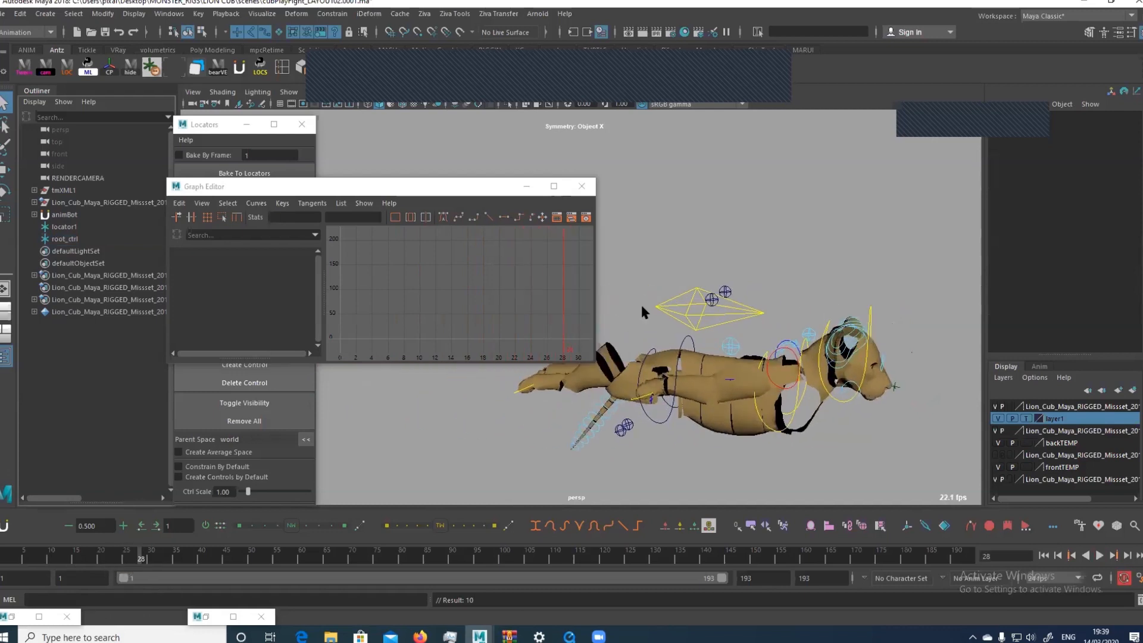
# Parent-constrain the cub's root control to the root_ctrl locator with Maintain offset on all translate and rotate axes, and play it back
pyautogui.click(751, 309)
pyautogui.click(896, 385)
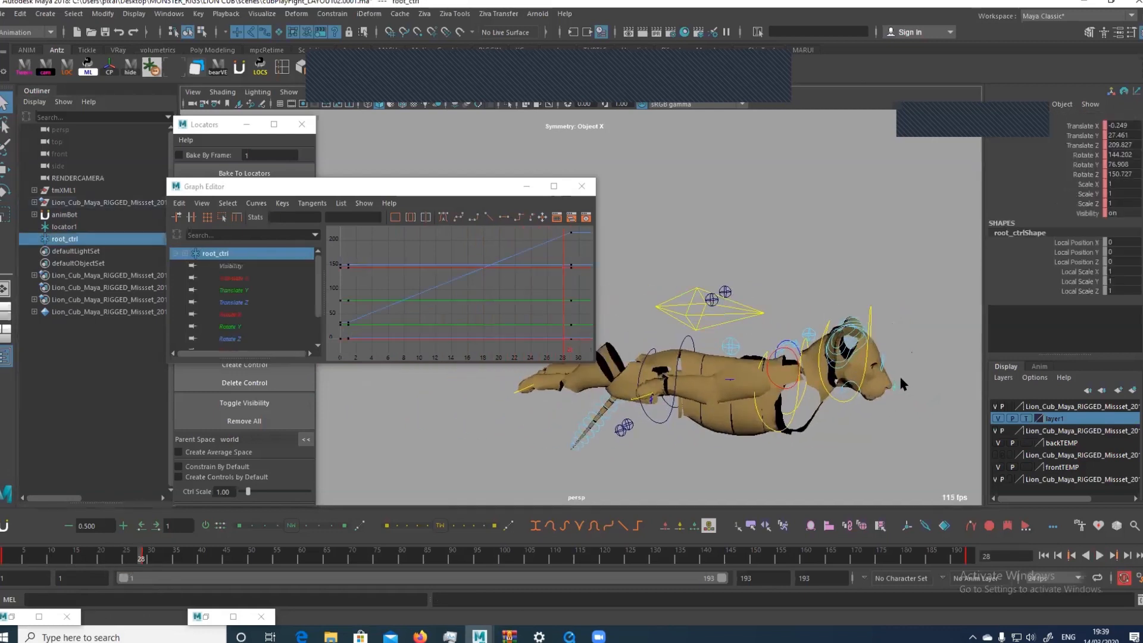
pyautogui.press('w')
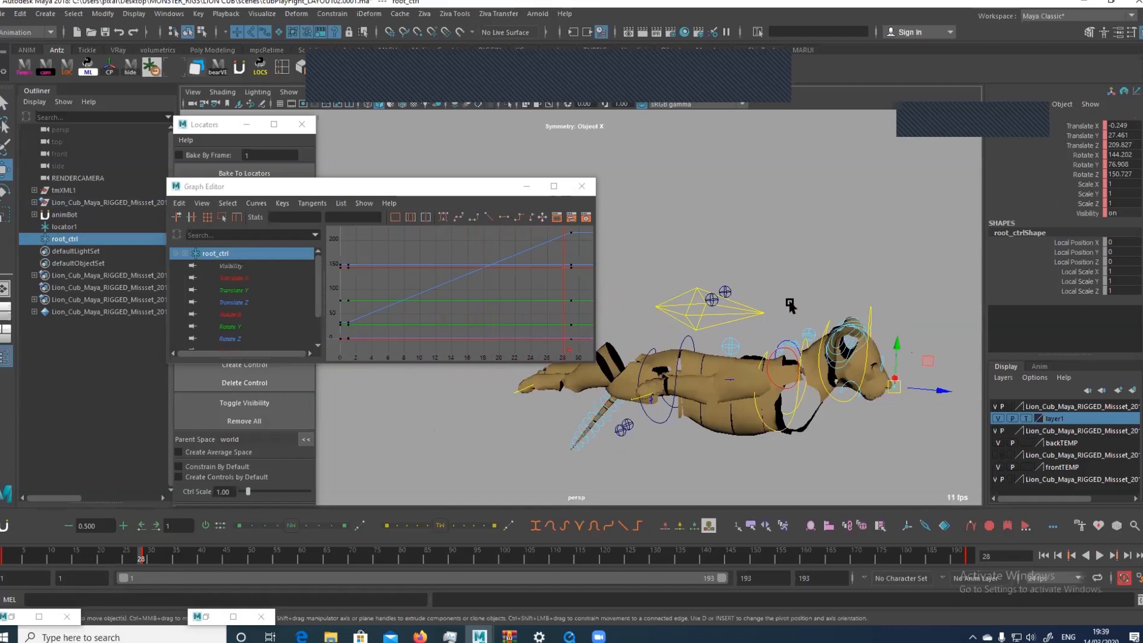
pyautogui.click(767, 289)
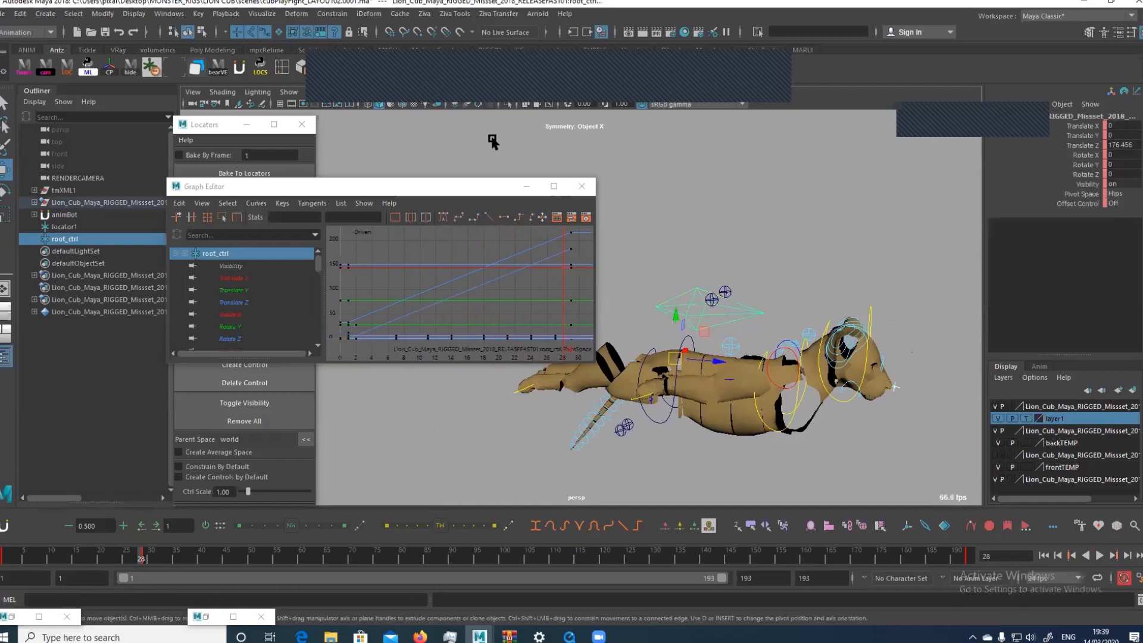
pyautogui.click(332, 13)
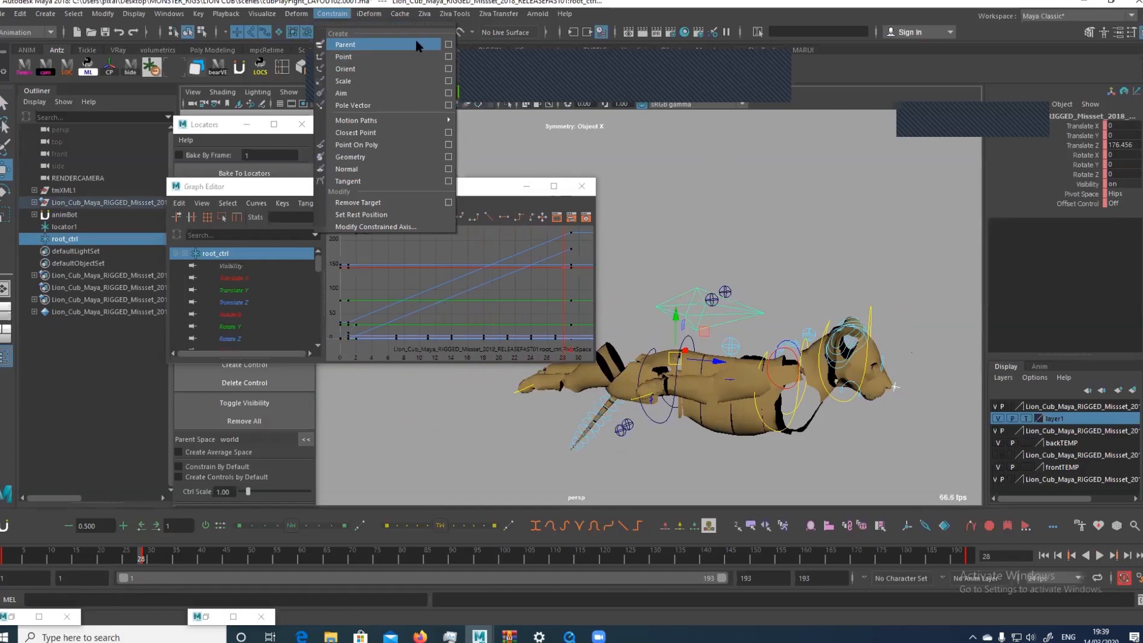
pyautogui.click(447, 45)
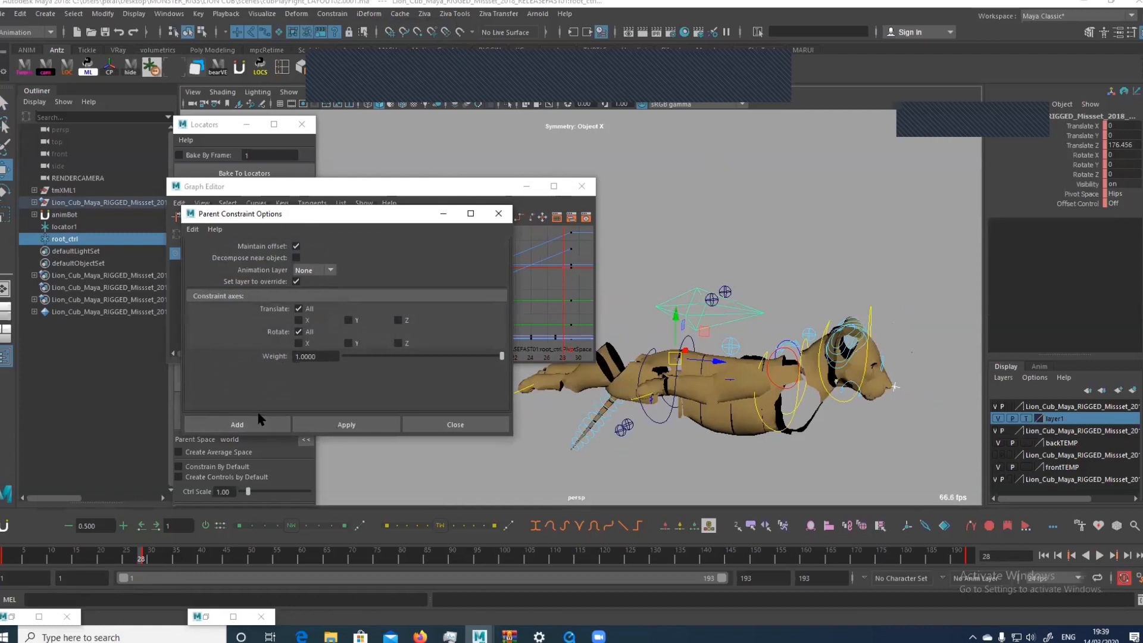
pyautogui.click(260, 419)
pyautogui.hotkey('alt', 'v')
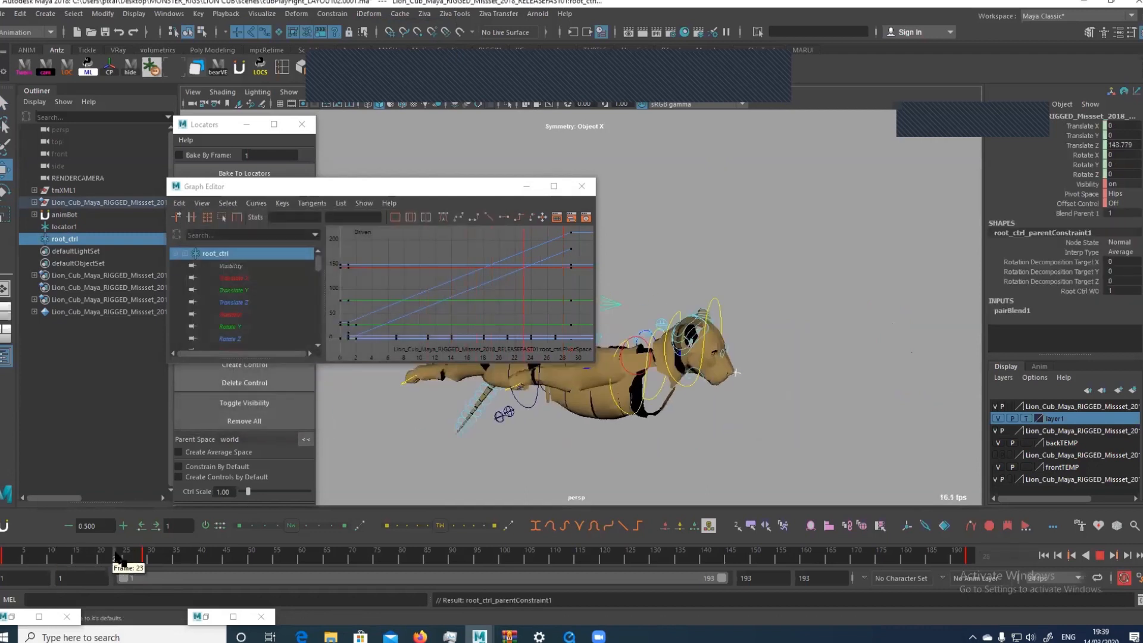
pyautogui.hotkey('alt', 'v')
# Try moving the root_ctrl locator freely at frame 28 and undo the move
pyautogui.click(896, 385)
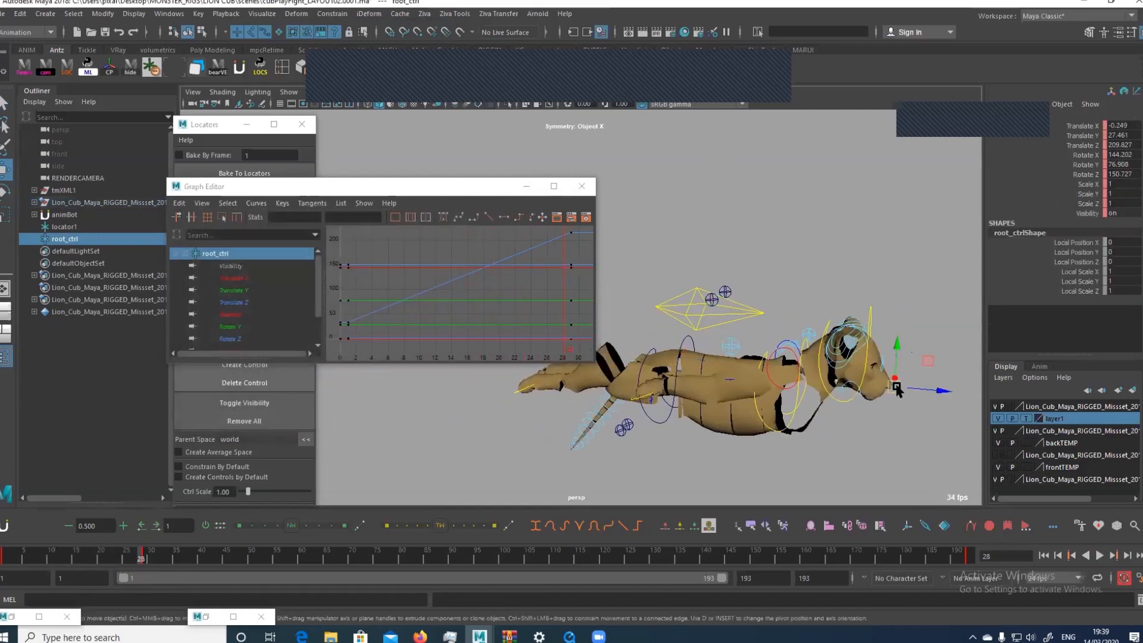
pyautogui.moveTo(895, 385)
pyautogui.mouseDown()
pyautogui.moveTo(901, 375)
pyautogui.moveTo(920, 384)
pyautogui.moveTo(899, 388)
pyautogui.mouseUp()
pyautogui.hotkey('ctrl', 'z')
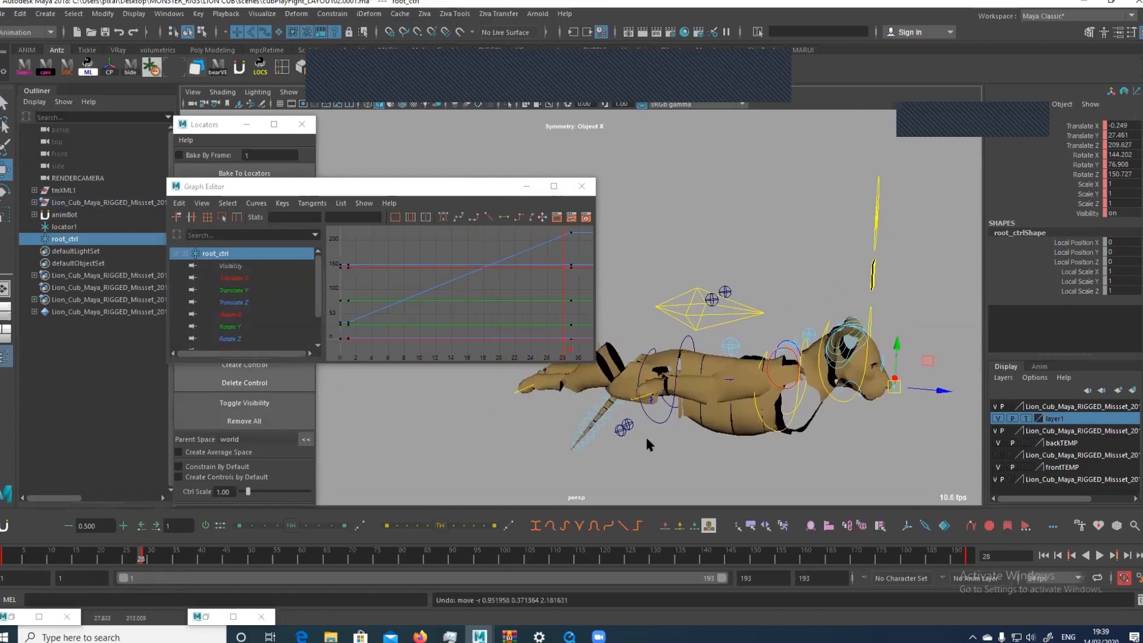
# Go to frame 29 and limit the playback range to frames 29–116
pyautogui.hotkey('alt', '.')
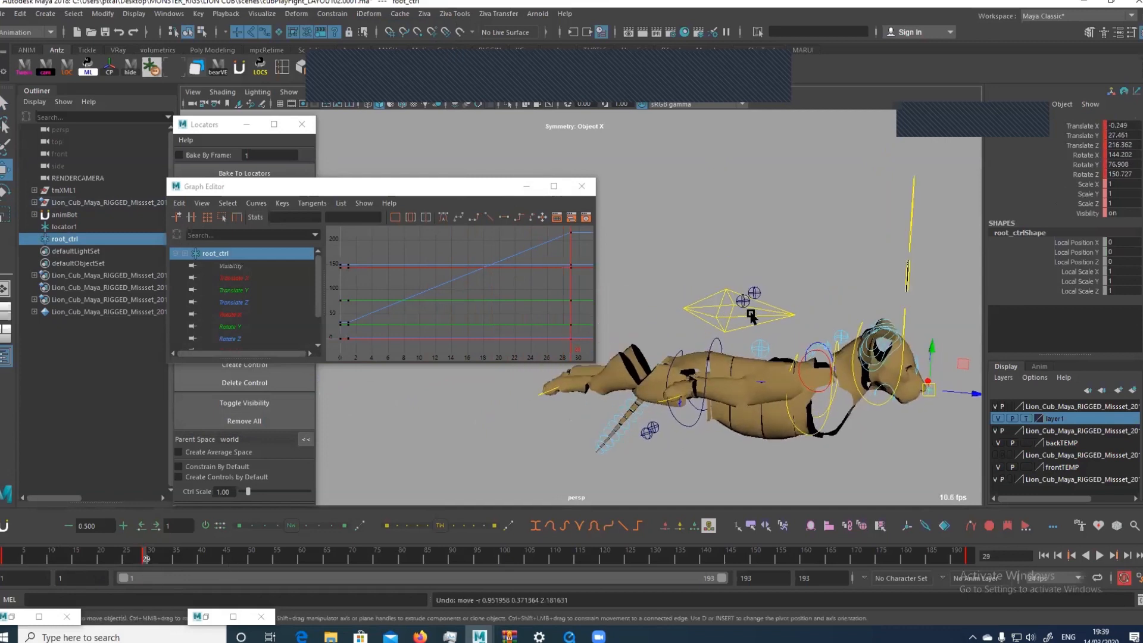
pyautogui.moveTo(67, 559); pyautogui.dragTo(212, 589)
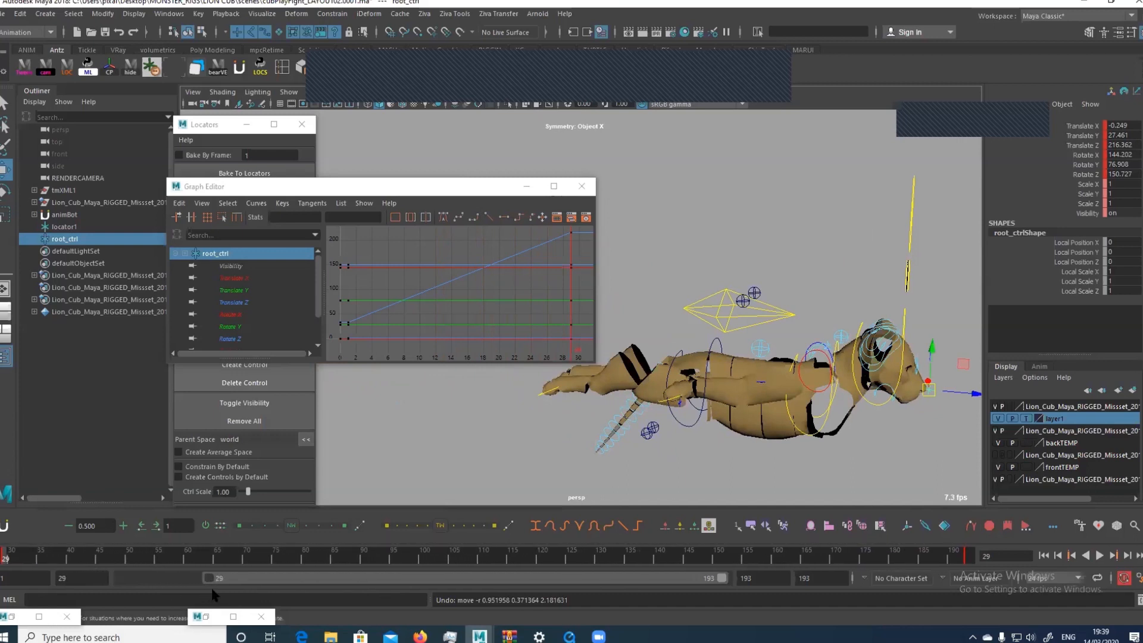
pyautogui.moveTo(723, 577); pyautogui.dragTo(483, 578)
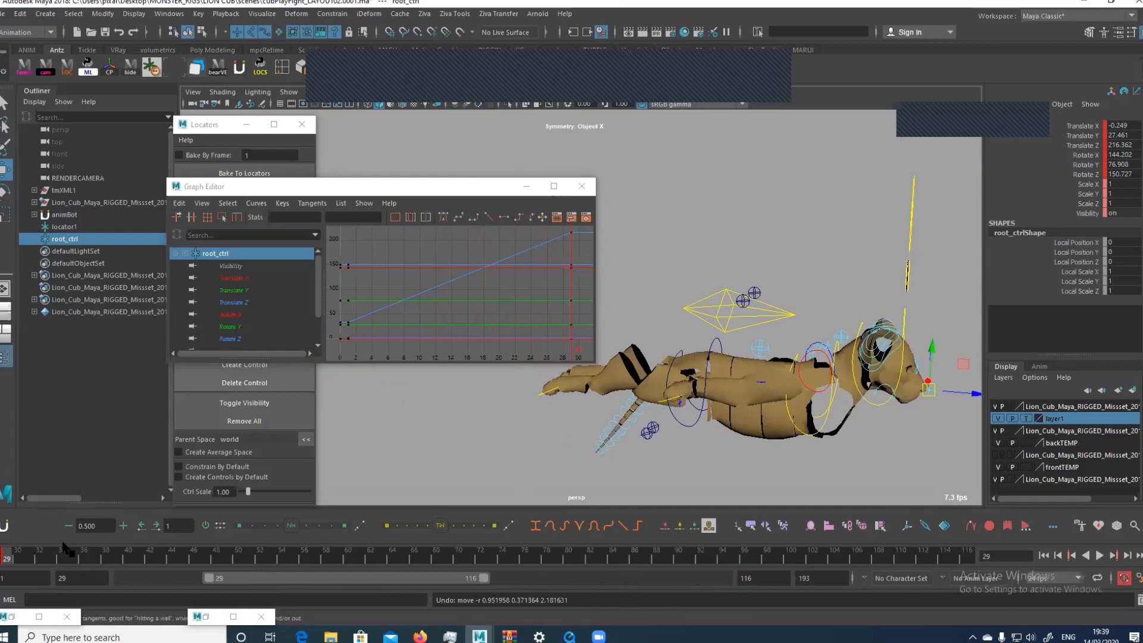
# Key successive rotations of the root_ctrl locator from frame 42 to frame 62, ending at about X 154.5, Y 76.3, Z 161.2
pyautogui.moveTo(44, 558); pyautogui.dragTo(138, 563)
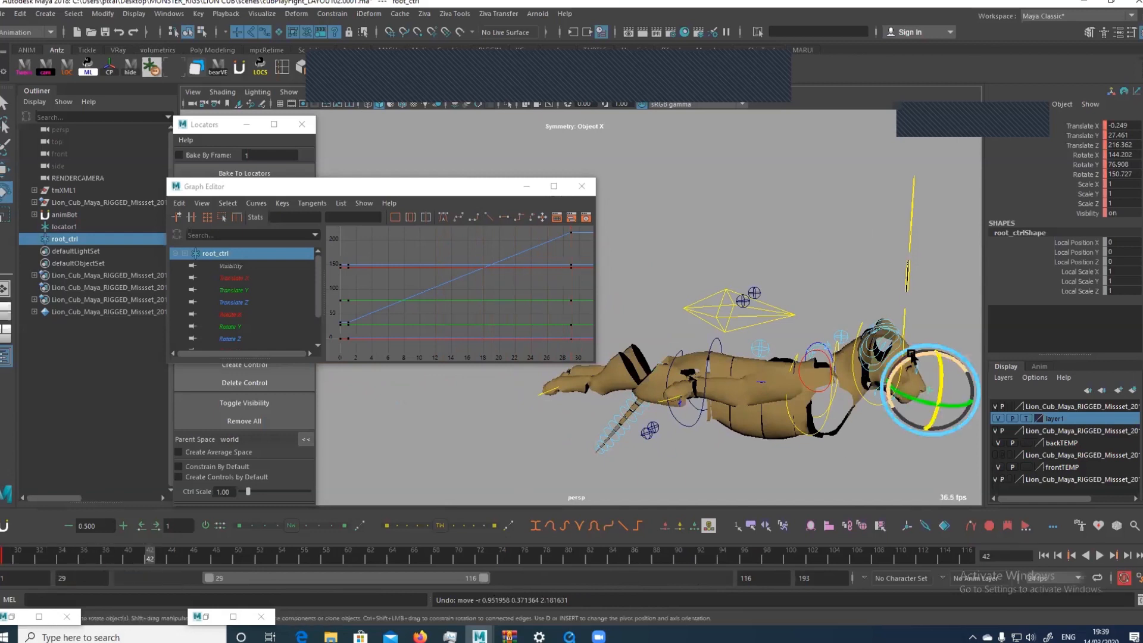
pyautogui.moveTo(929, 359); pyautogui.dragTo(903, 367)
pyautogui.hotkey('alt', '.')
pyautogui.hotkey('alt', '.')
pyautogui.hotkey('alt', '.')
pyautogui.hotkey('alt', '.')
pyautogui.hotkey('alt', '.')
pyautogui.hotkey('alt', '.')
pyautogui.hotkey('alt', '.')
pyautogui.hotkey('alt', '.')
pyautogui.hotkey('alt', '.')
pyautogui.hotkey('alt', '.')
pyautogui.hotkey('alt', '.')
pyautogui.hotkey('alt', '.')
pyautogui.hotkey('alt', '.')
pyautogui.hotkey('alt', '.')
pyautogui.hotkey('alt', '.')
pyautogui.hotkey('alt', '.')
pyautogui.hotkey('alt', '.')
pyautogui.hotkey('alt', '.')
pyautogui.hotkey('alt', '.')
pyautogui.hotkey('alt', '.')
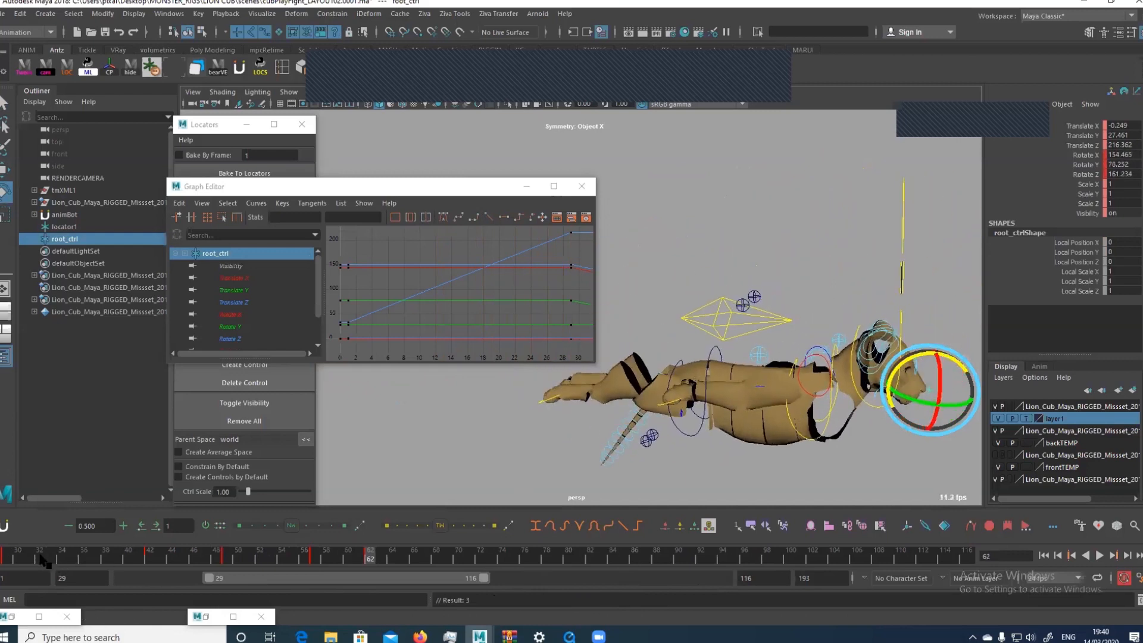
# Play the cub's rotation around its muzzle from frame 29 and return to the start of the range
pyautogui.moveTo(43, 559); pyautogui.dragTo(7, 558)
pyautogui.click(1100, 556)
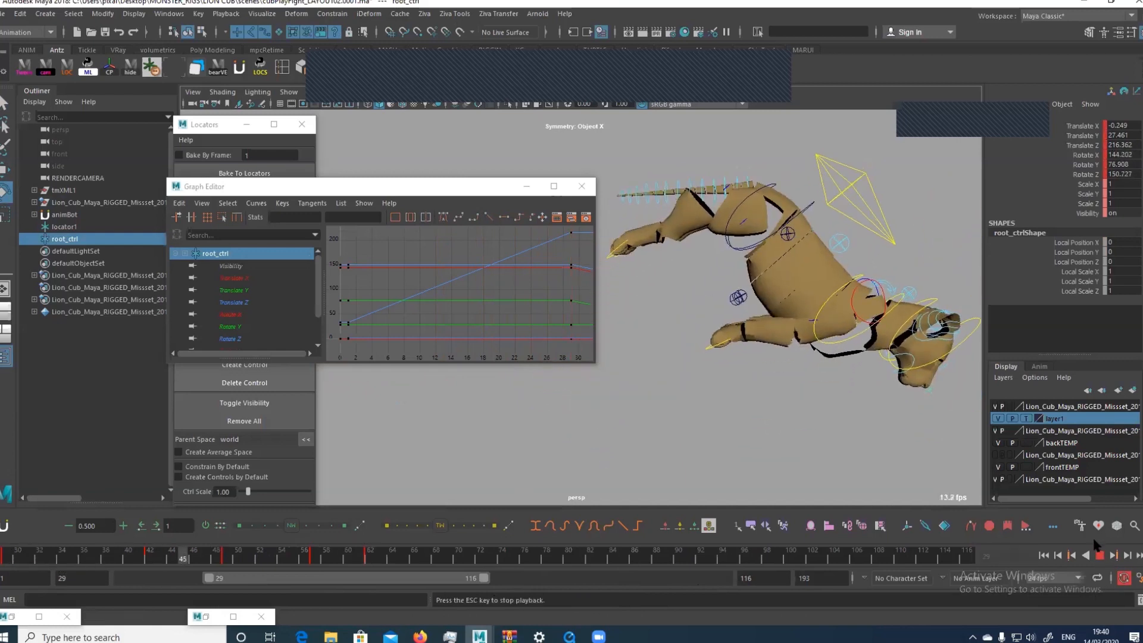
pyautogui.click(1100, 557)
pyautogui.moveTo(107, 562); pyautogui.dragTo(6, 560)
# Retime the root_ctrl locator's rotation keys to end at frame 54 and shorten the playback range to frames 29–54
pyautogui.hotkey('alt', 'Left')
pyautogui.hotkey('alt', 'Left')
pyautogui.hotkey('alt', '1')
pyautogui.hotkey('alt', '1')
pyautogui.click(781, 315)
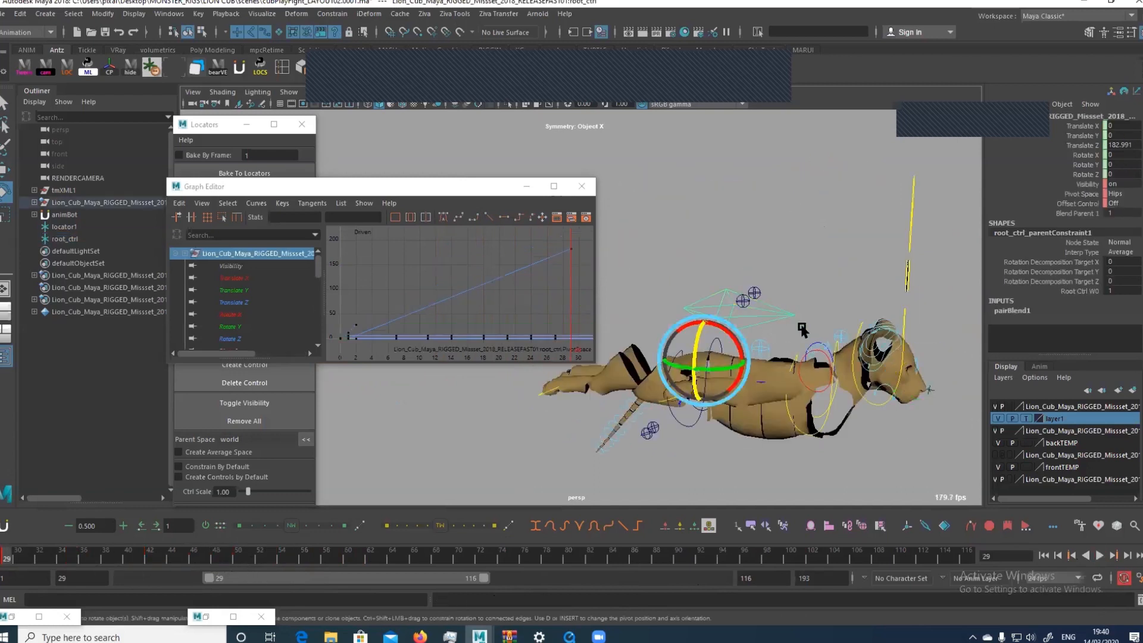
pyautogui.click(269, 559)
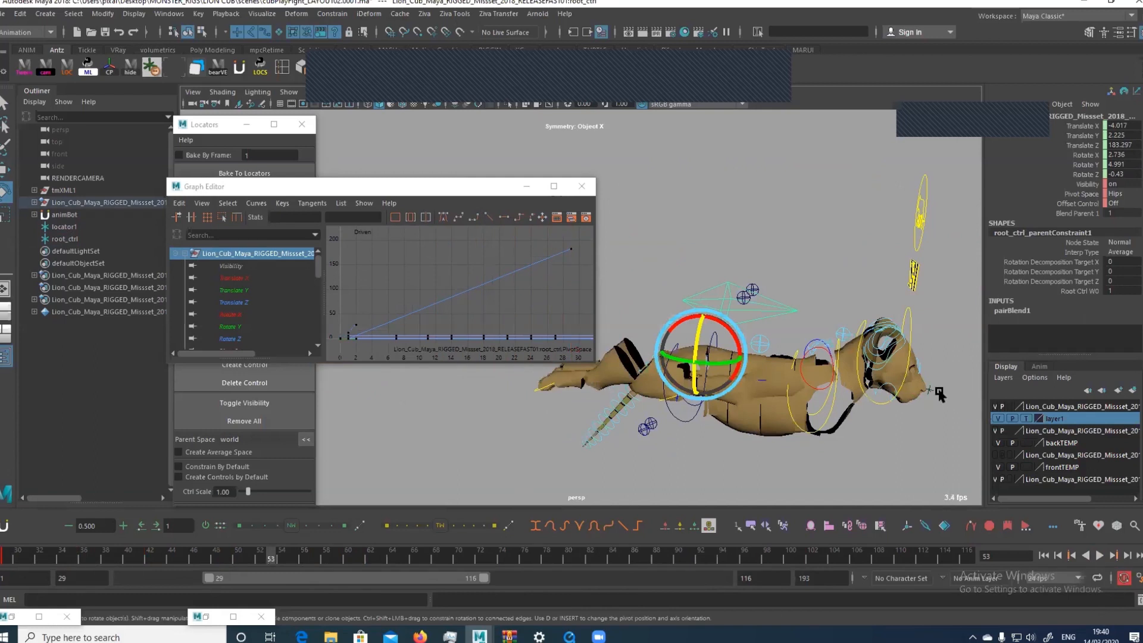
pyautogui.click(939, 394)
pyautogui.hotkey('alt', '.')
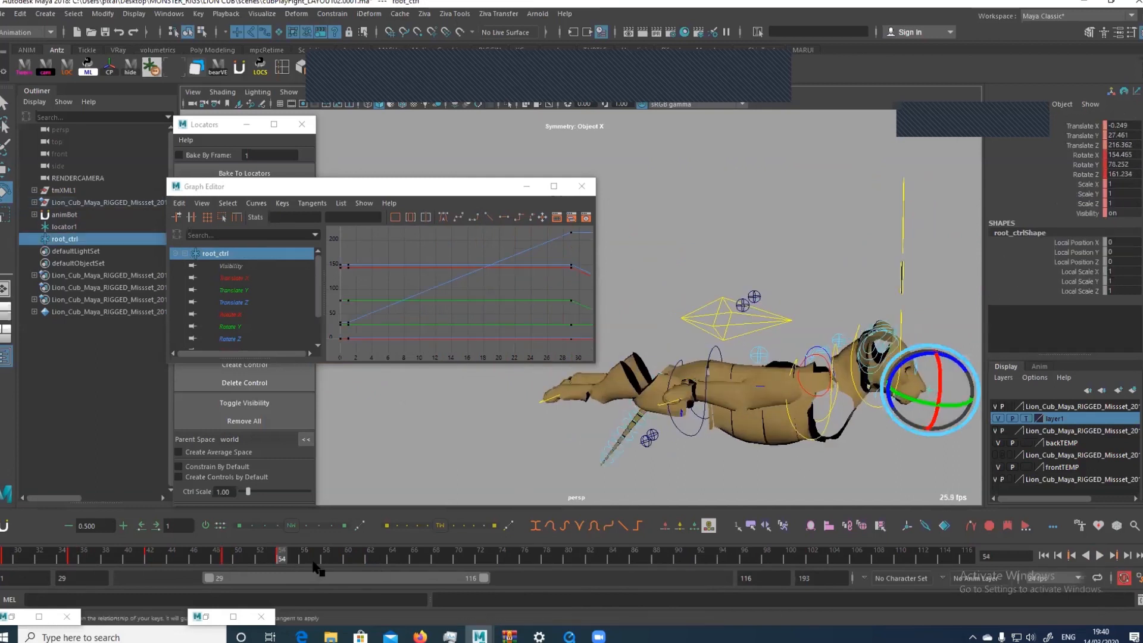
pyautogui.moveTo(484, 578); pyautogui.dragTo(287, 565)
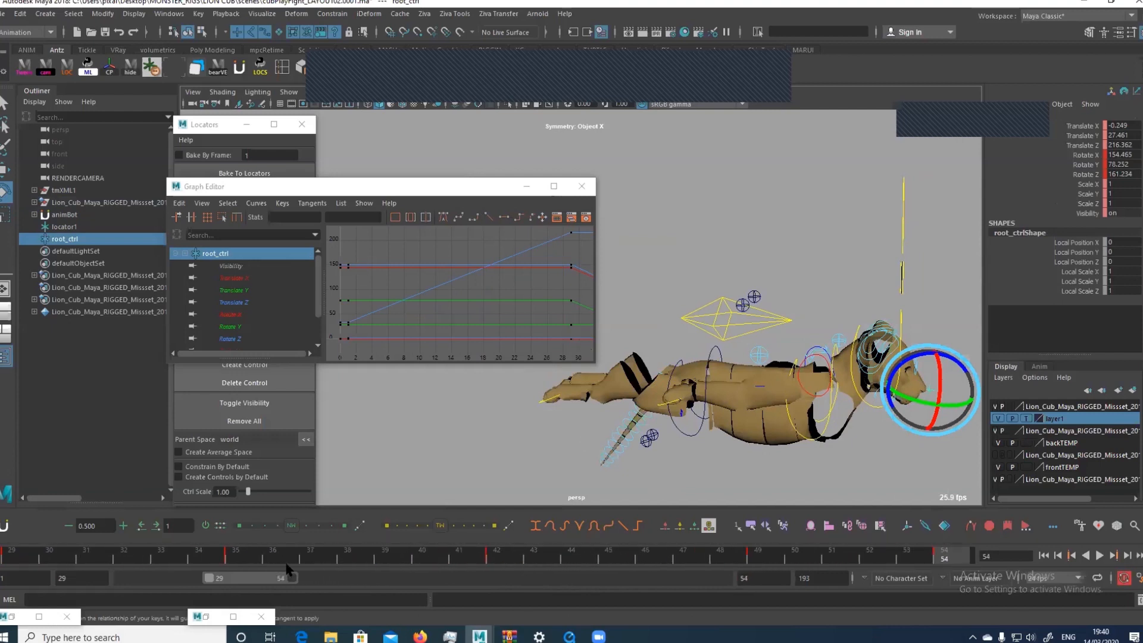
# Bake the cub's root control over frames 29–54 with Smart Bake off and a key on every frame
pyautogui.click(780, 305)
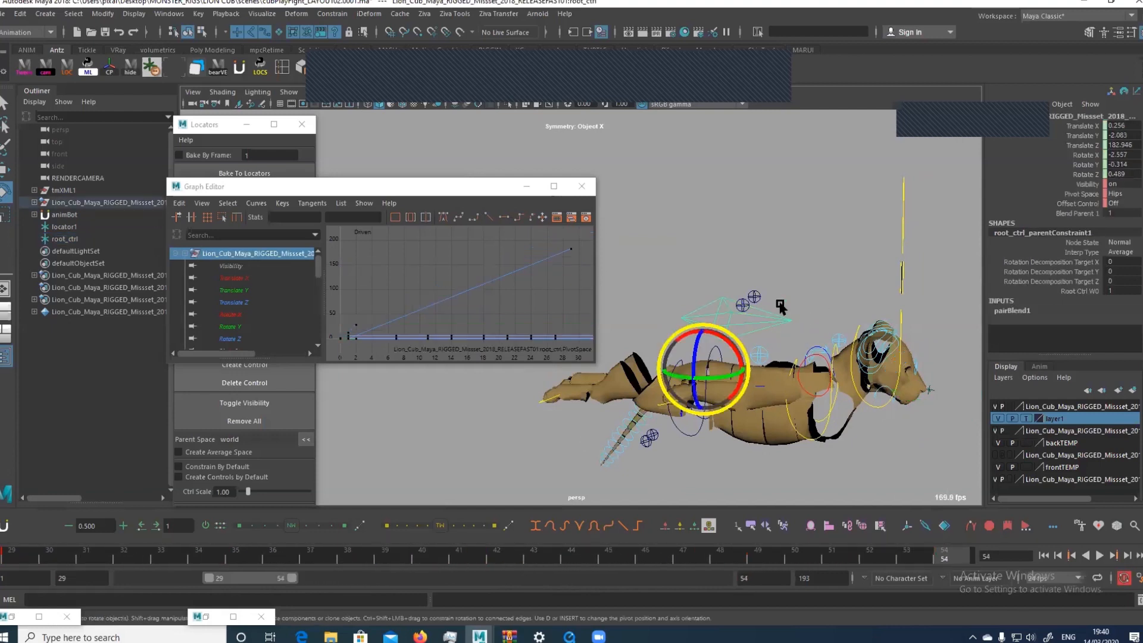
pyautogui.doubleClick(21, 3)
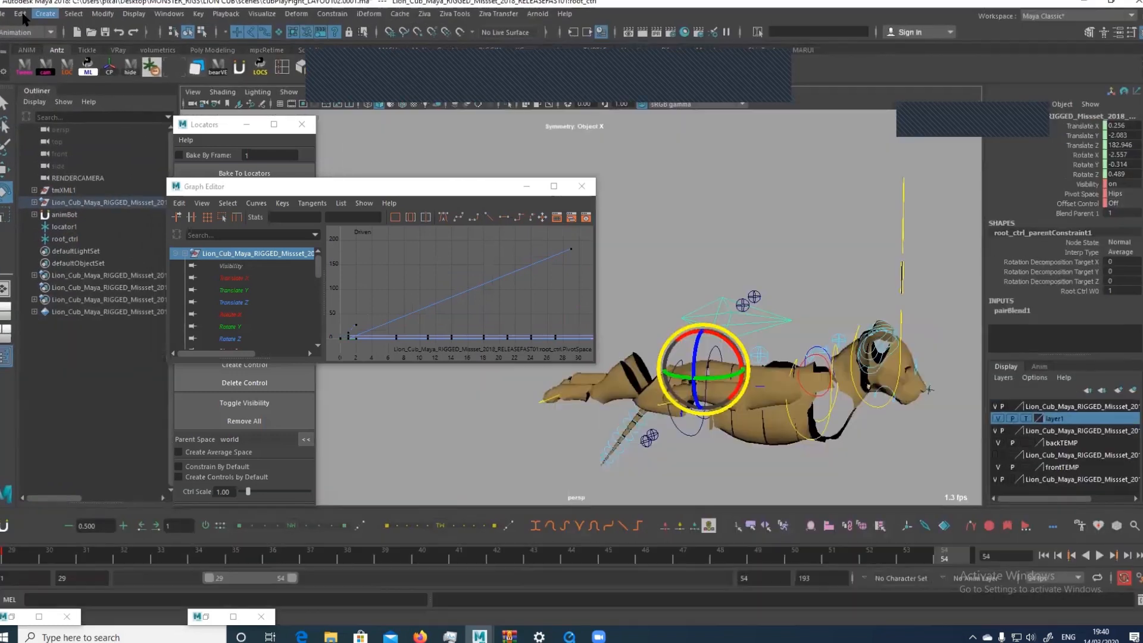
pyautogui.click(20, 13)
pyautogui.moveTo(119, 122)
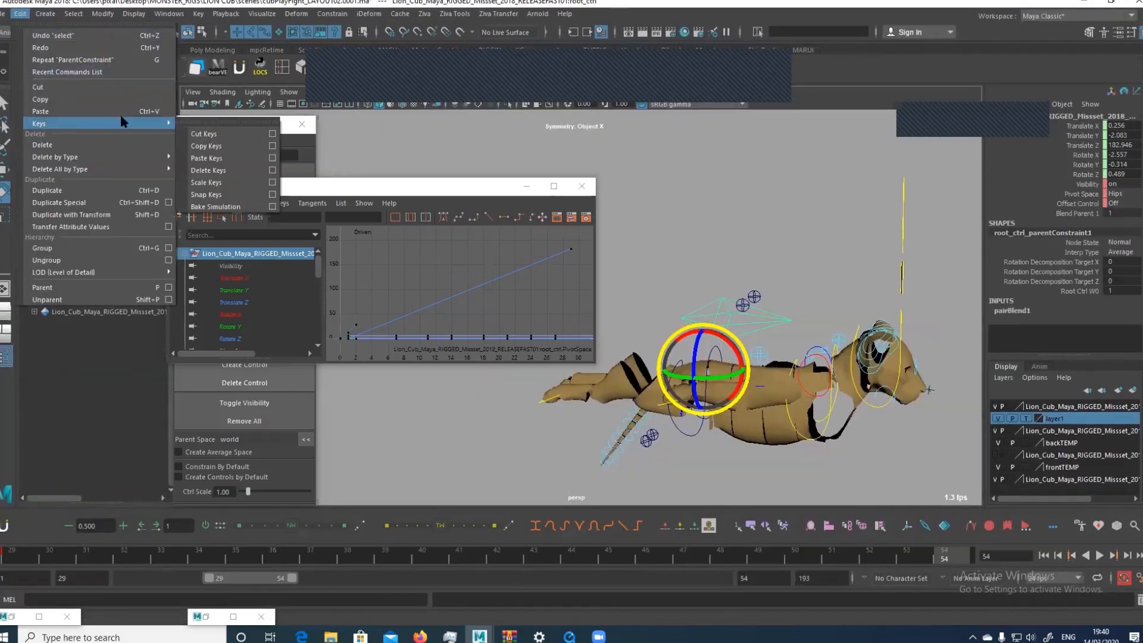
pyautogui.click(272, 206)
pyautogui.scroll(-3, 357, 351)
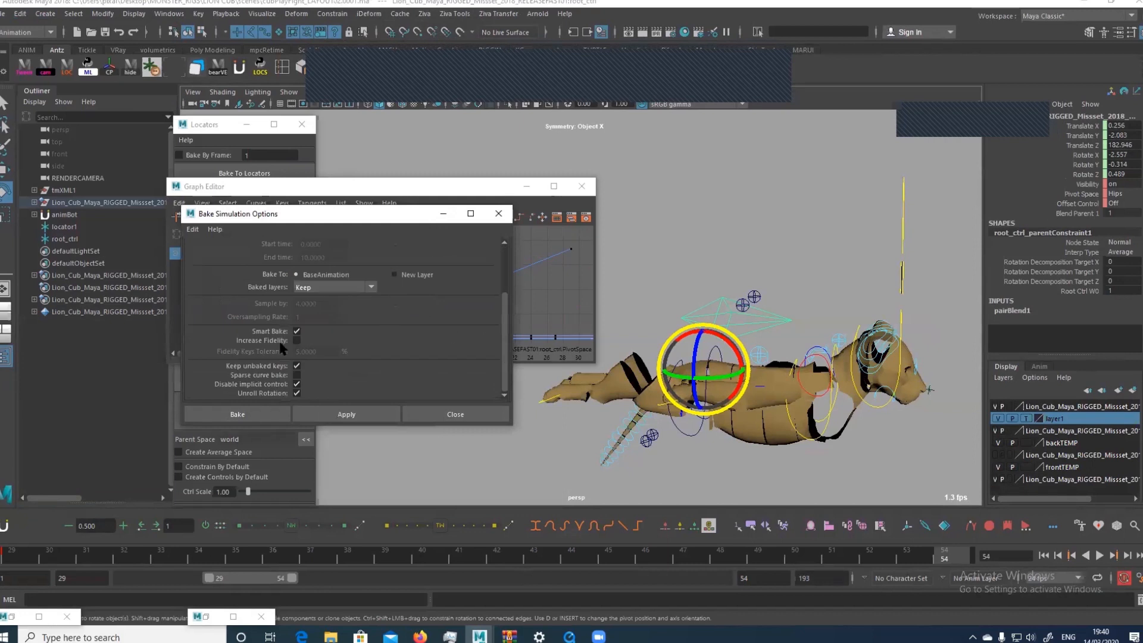
pyautogui.click(296, 331)
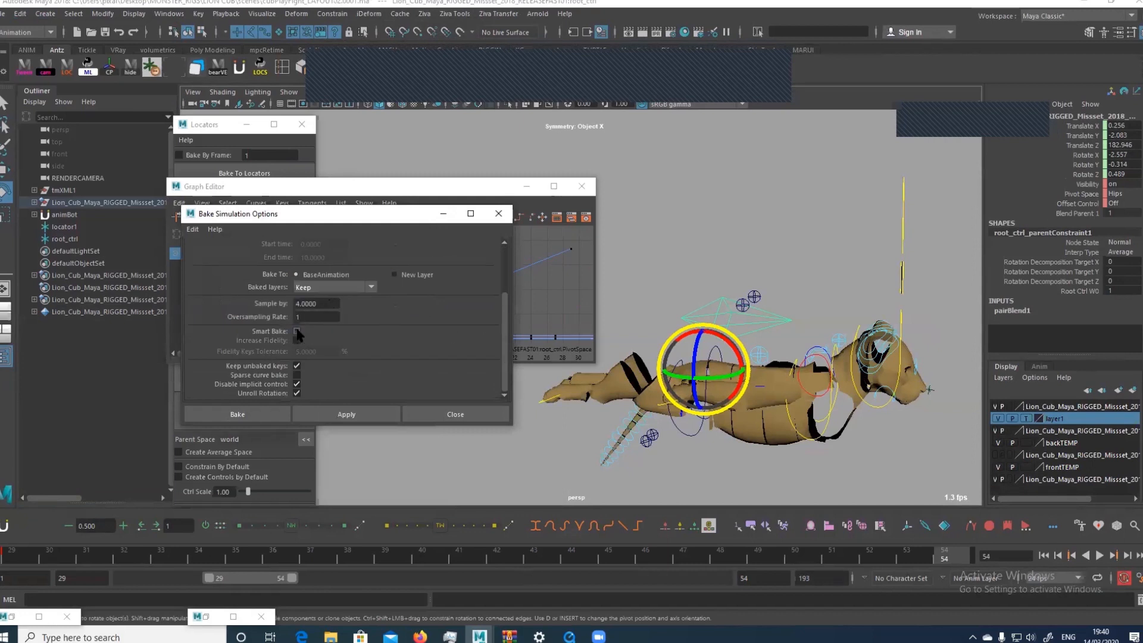
pyautogui.click(296, 303)
pyautogui.click(226, 415)
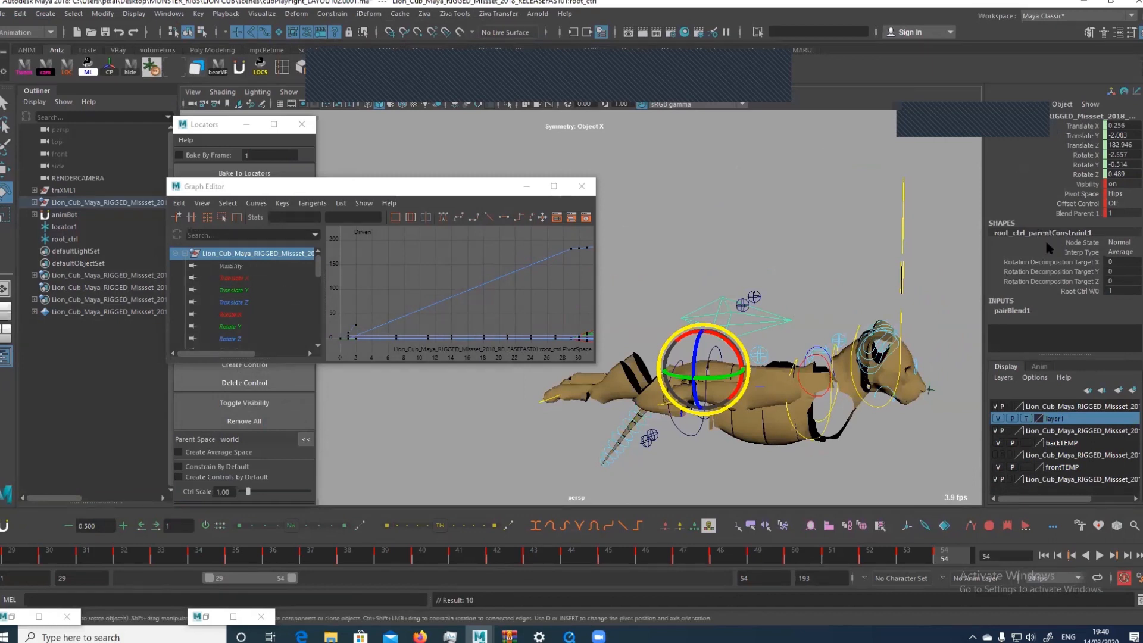
# Locate root_ctrl_parentConstraint1 beneath the cub's root control in the Outliner hierarchy and reselect the root control
pyautogui.press('f')
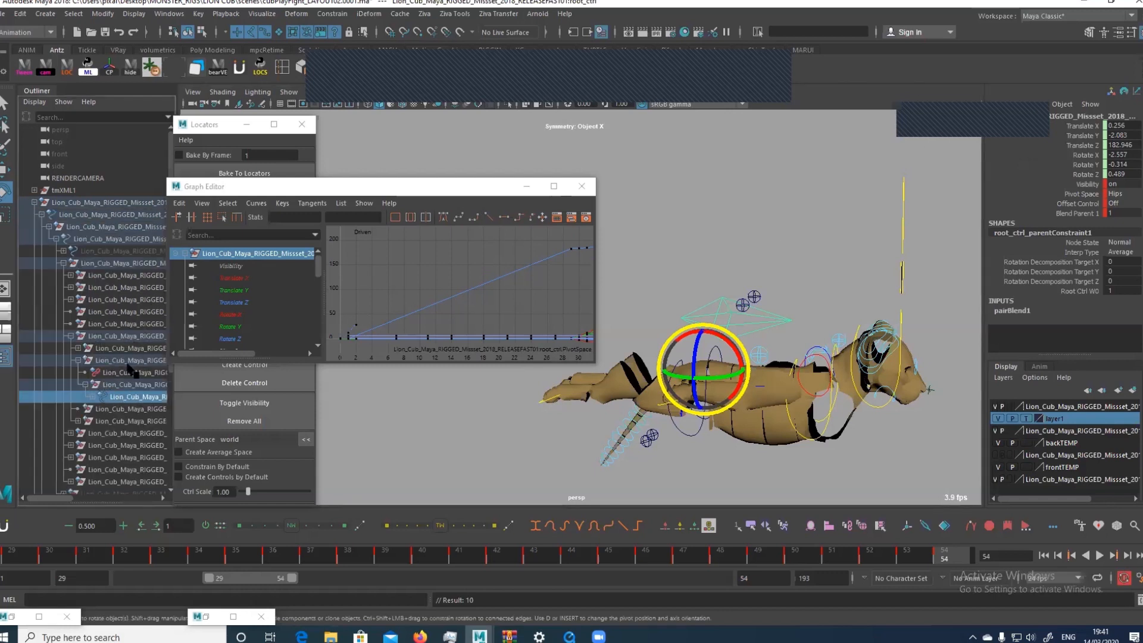
pyautogui.click(92, 396)
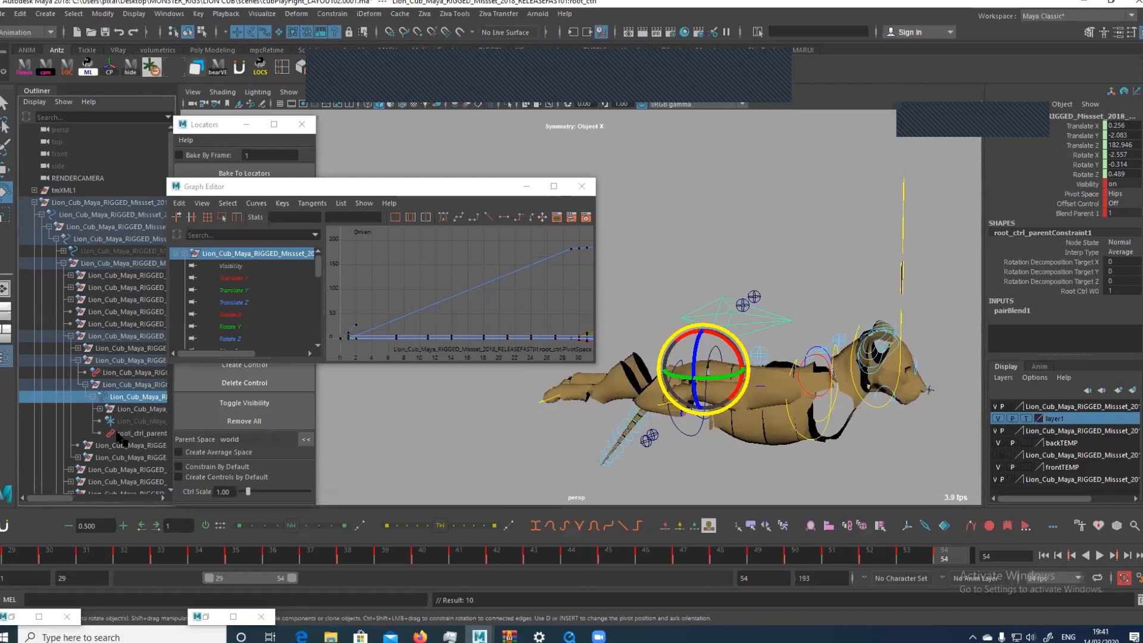
pyautogui.click(141, 433)
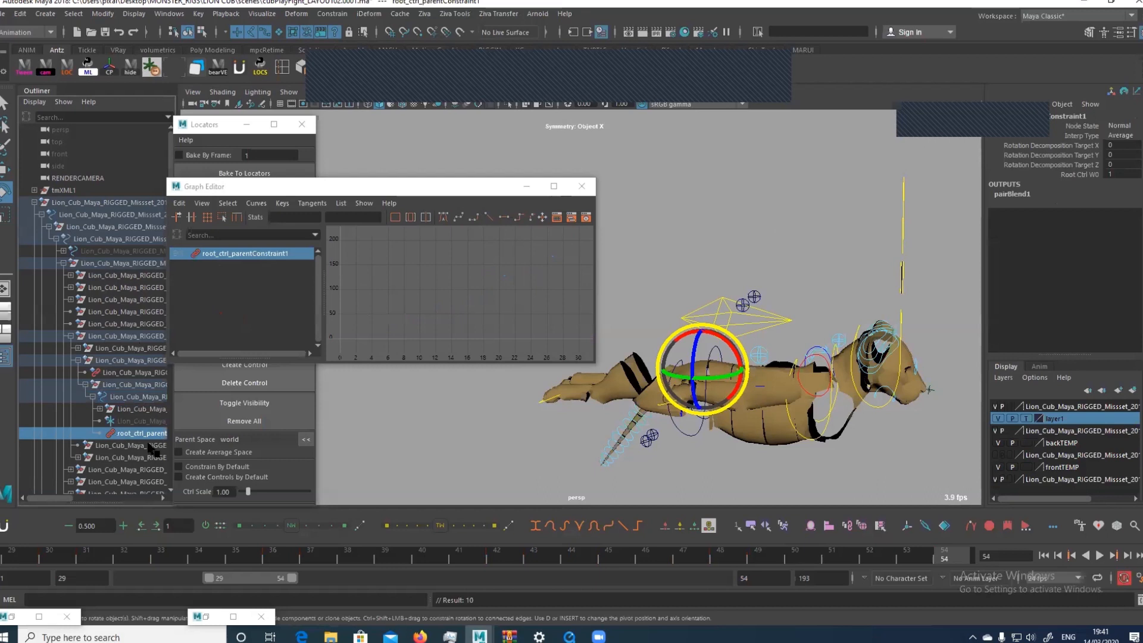
pyautogui.press('Up')
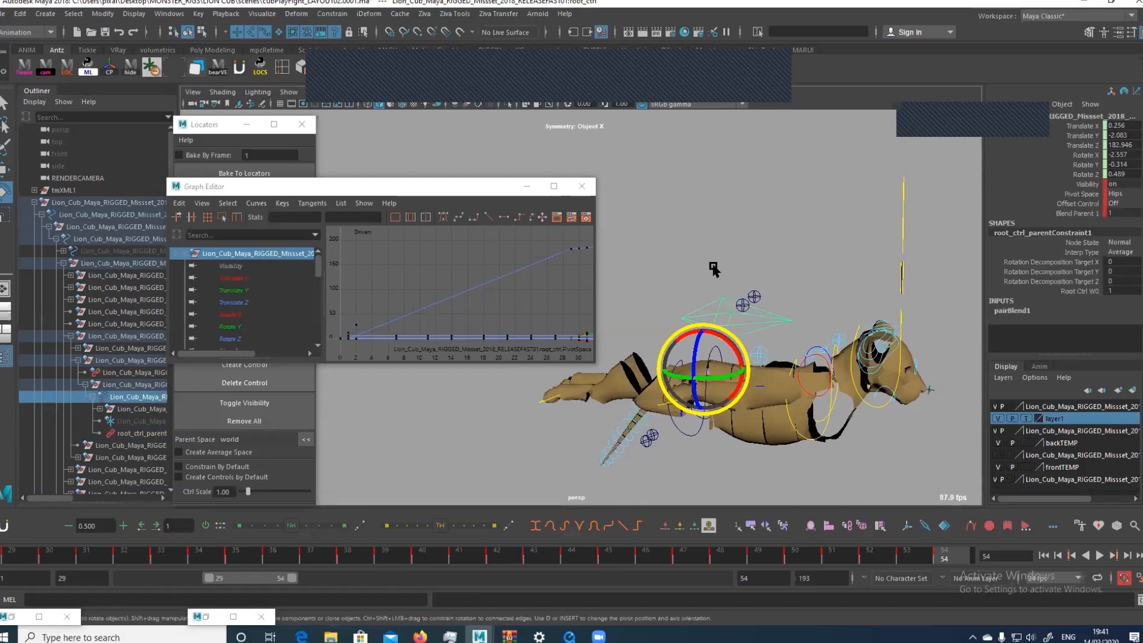
# Delete root_ctrl_parentConstraint1 by running a MEL delete command on its copied name
pyautogui.doubleClick(1069, 232)
pyautogui.hotkey('ctrl', 'c')
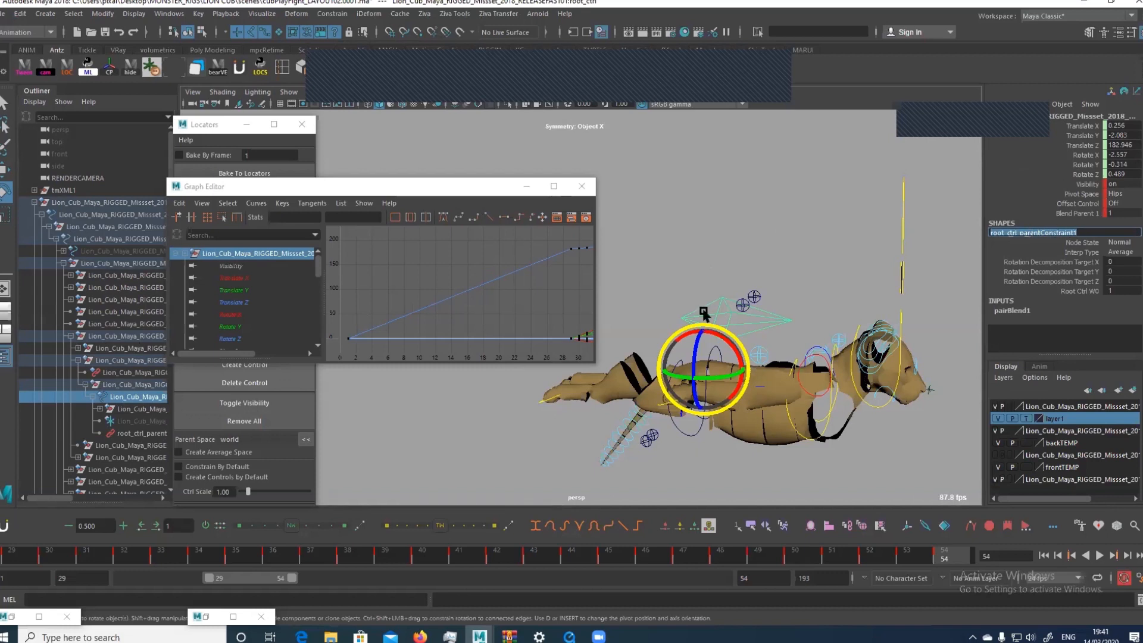
pyautogui.click(134, 599)
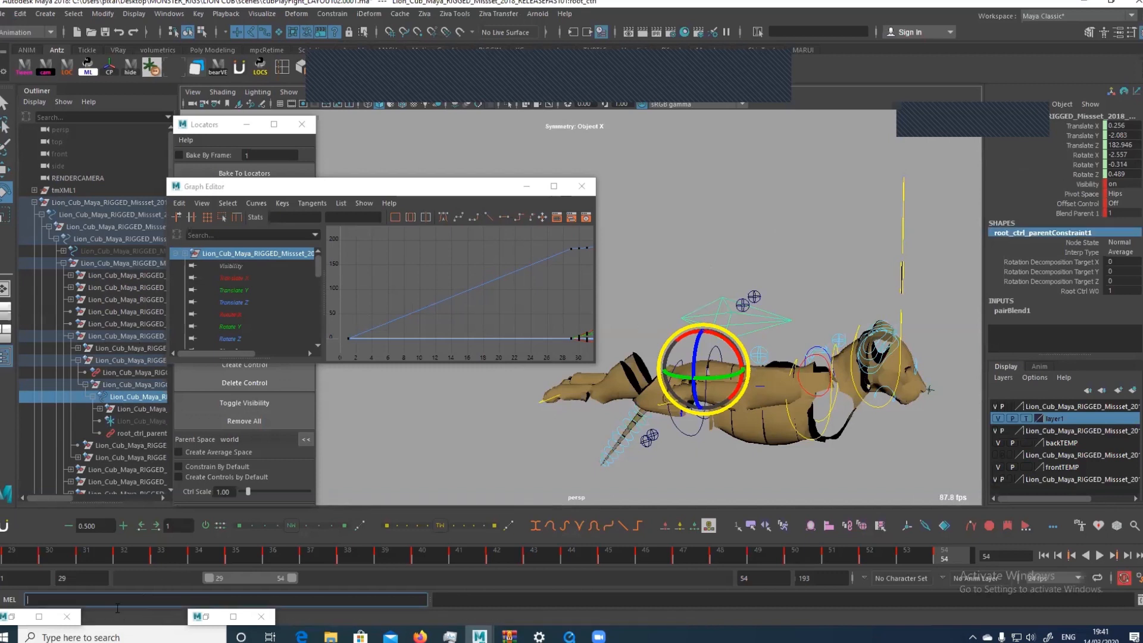
pyautogui.write('de')
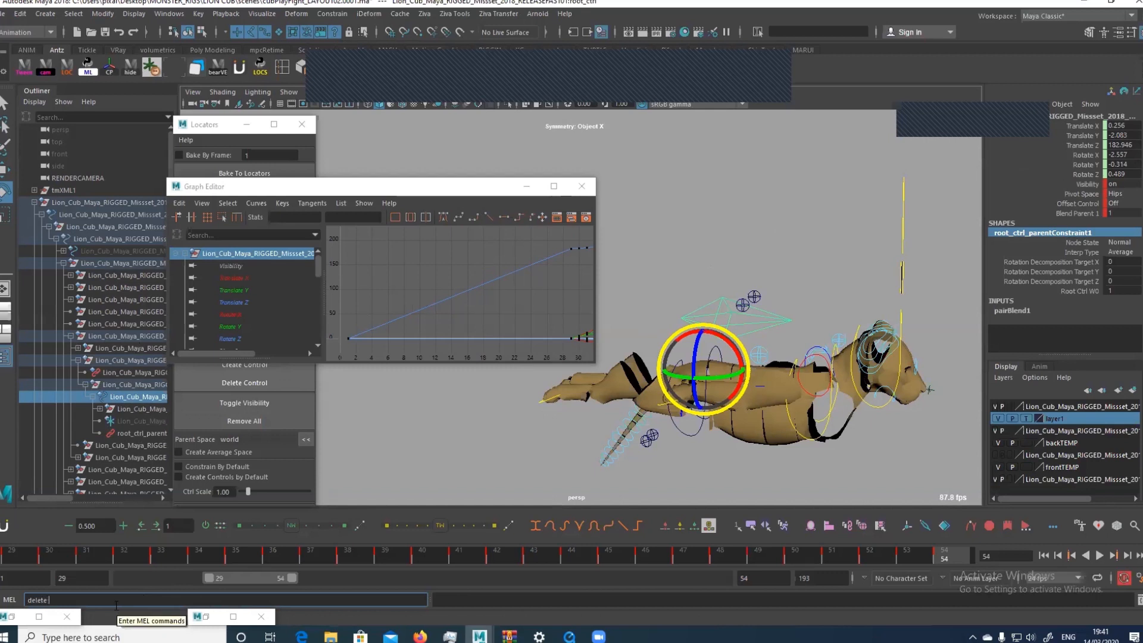
pyautogui.write('lete')
pyautogui.hotkey('ctrl', 'v')
pyautogui.press('Return')
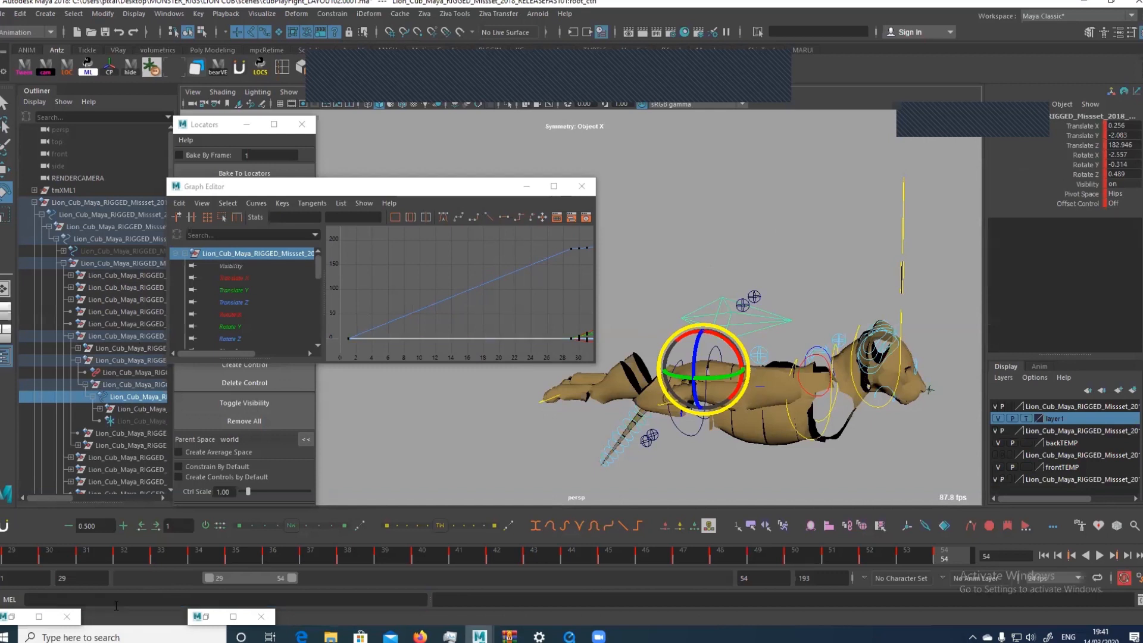
# Undo the scripted deletion and delete root_ctrl_parentConstraint1 directly from the hierarchy, leaving the root control selected
pyautogui.hotkey('ctrl', 'z')
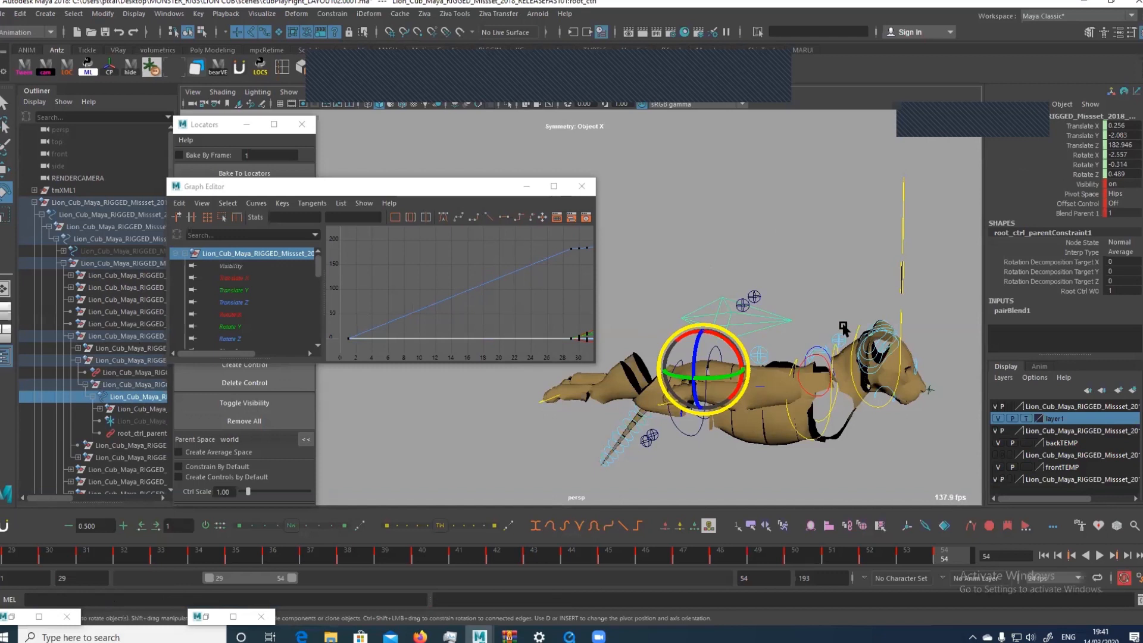
pyautogui.hotkey('ctrl', 'z')
pyautogui.hotkey('ctrl', 'z')
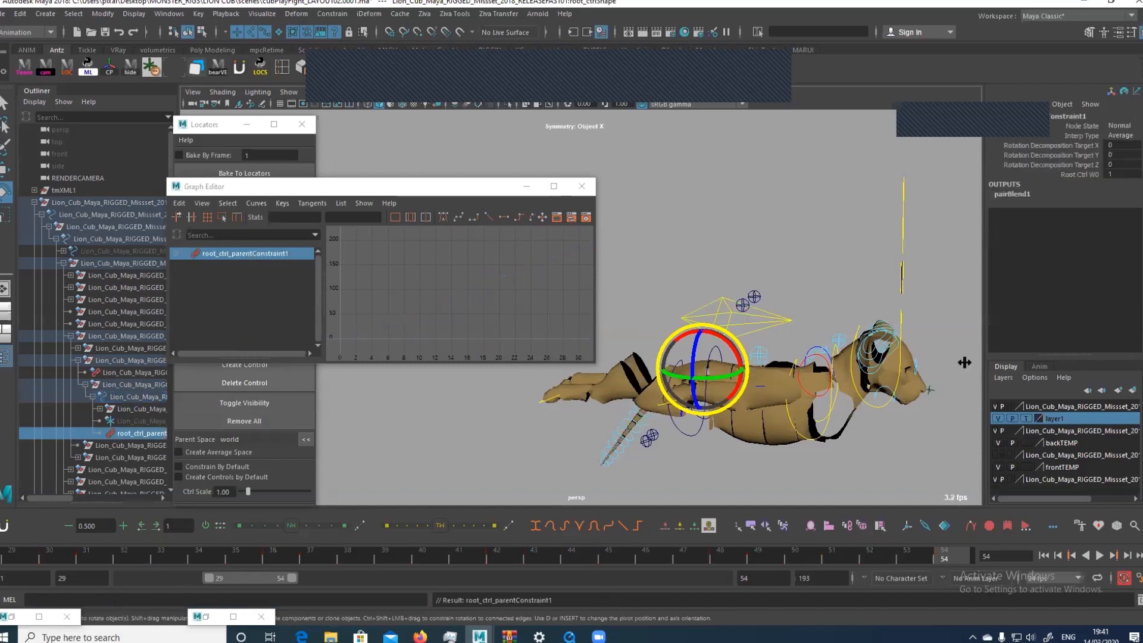
pyautogui.hotkey('ctrl', 'z')
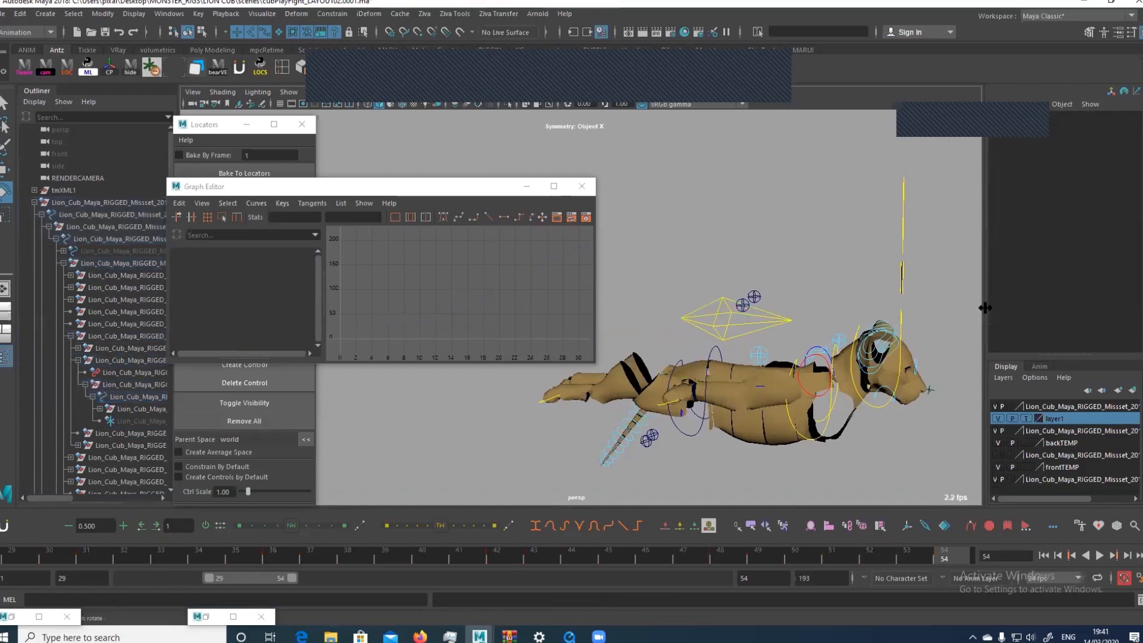
pyautogui.hotkey('ctrl', 'z')
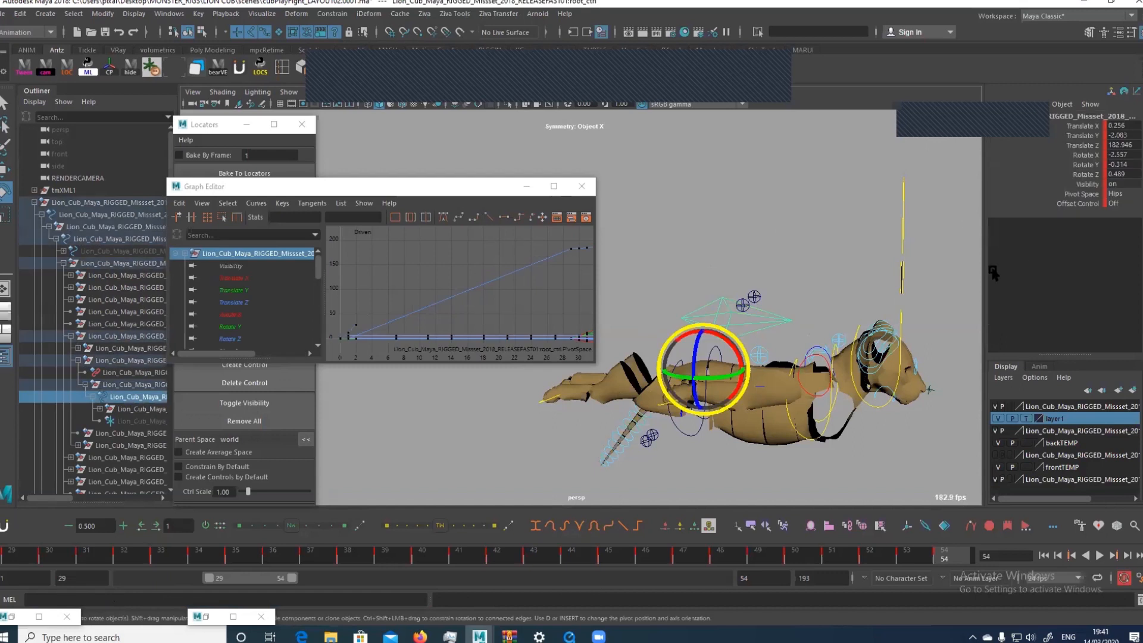
pyautogui.press('w')
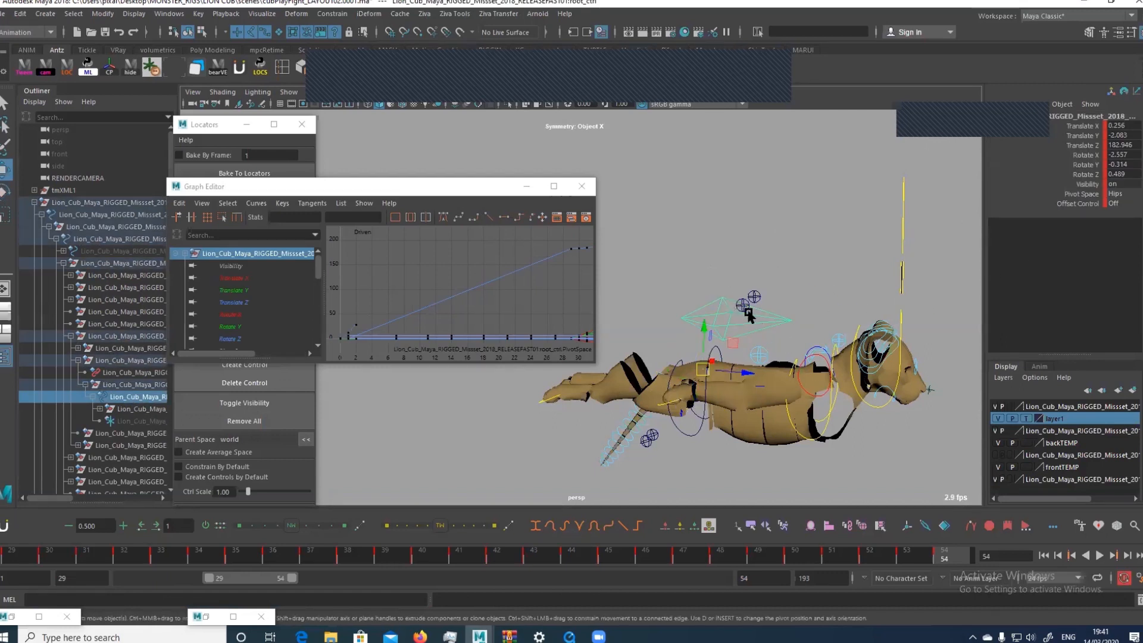
# Play the cub's baked root motion without the constraint and widen the playback range to frames 1–89
pyautogui.hotkey('alt', 'v')
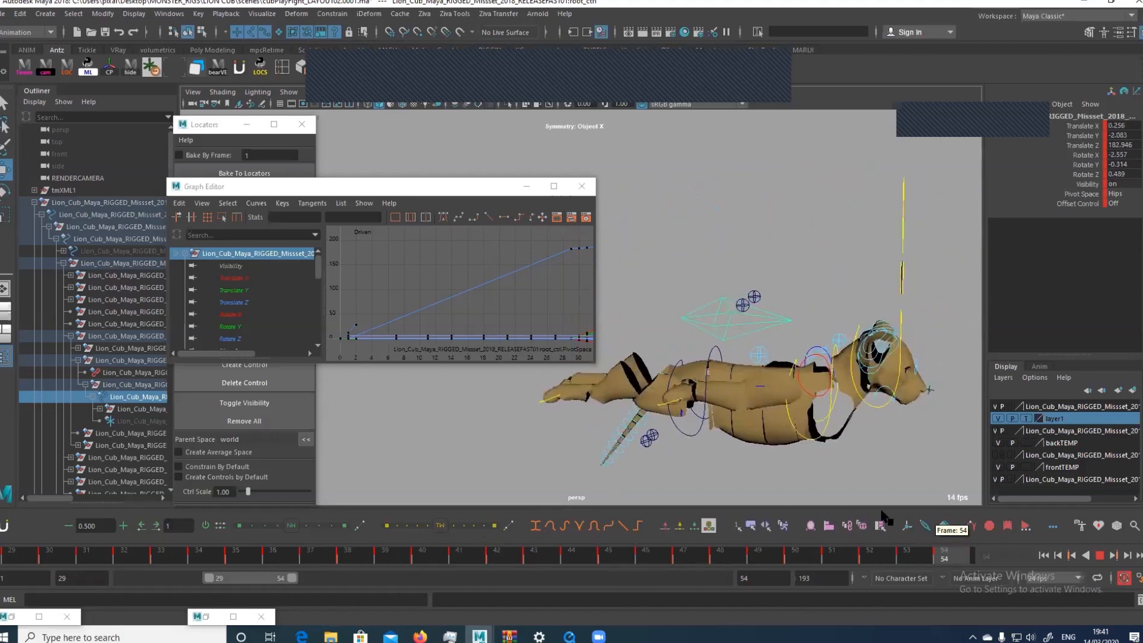
pyautogui.hotkey('alt', 'v')
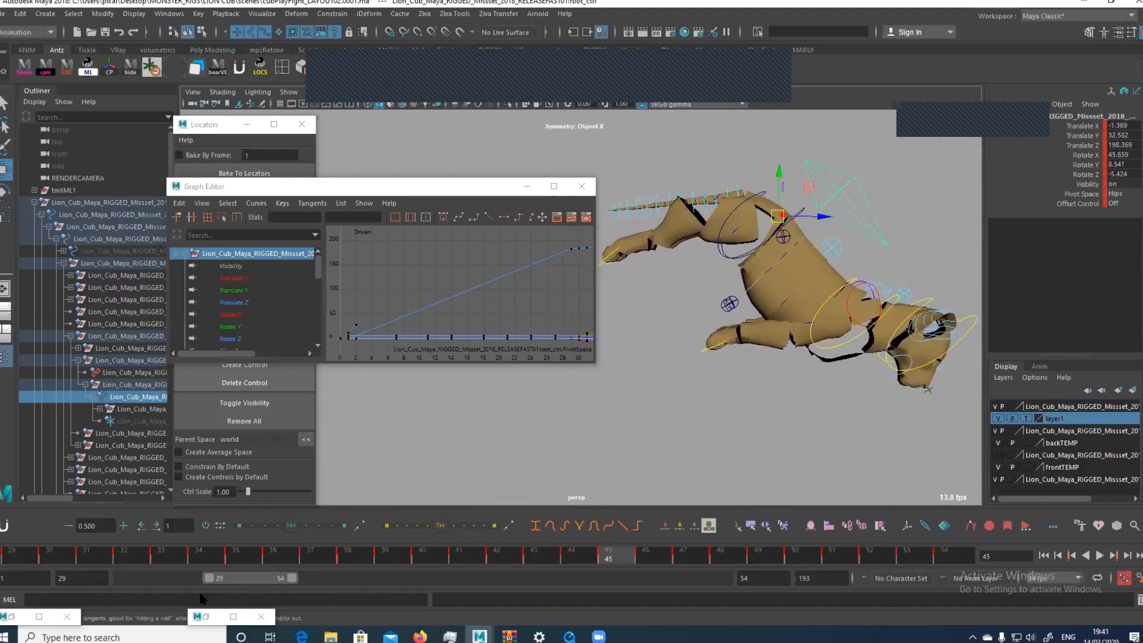
pyautogui.moveTo(209, 577); pyautogui.dragTo(122, 577)
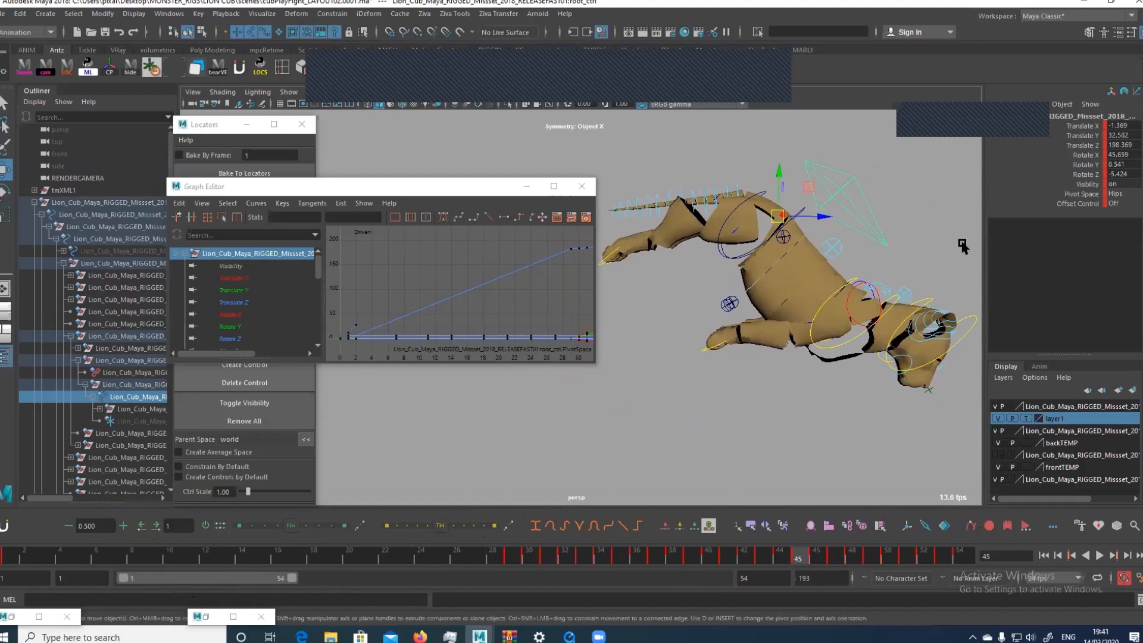
pyautogui.click(159, 556)
pyautogui.hotkey('alt', 'v')
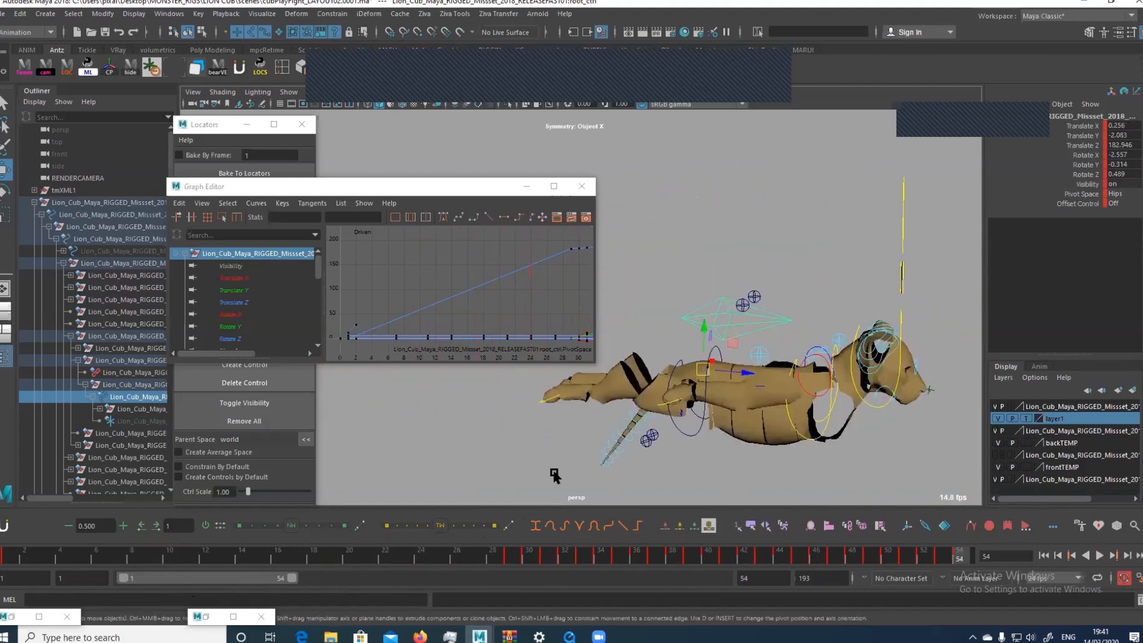
pyautogui.moveTo(292, 578); pyautogui.dragTo(402, 582)
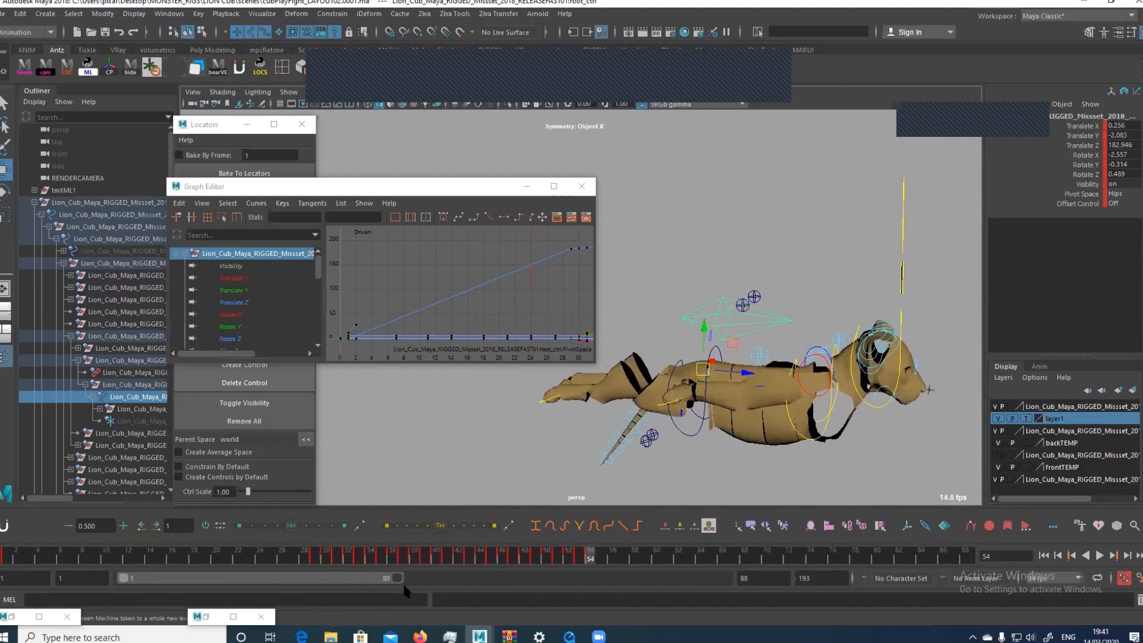
pyautogui.click(315, 557)
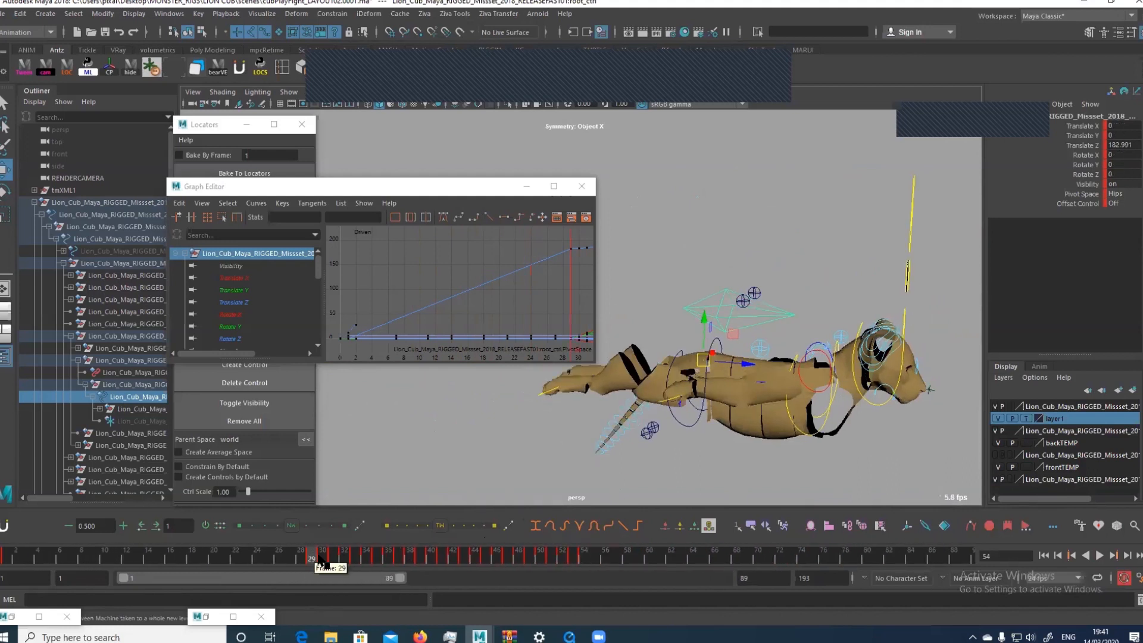
# Isolate the root control's Rotate X curve in the Graph Editor and smooth its baked keys
pyautogui.click(267, 315)
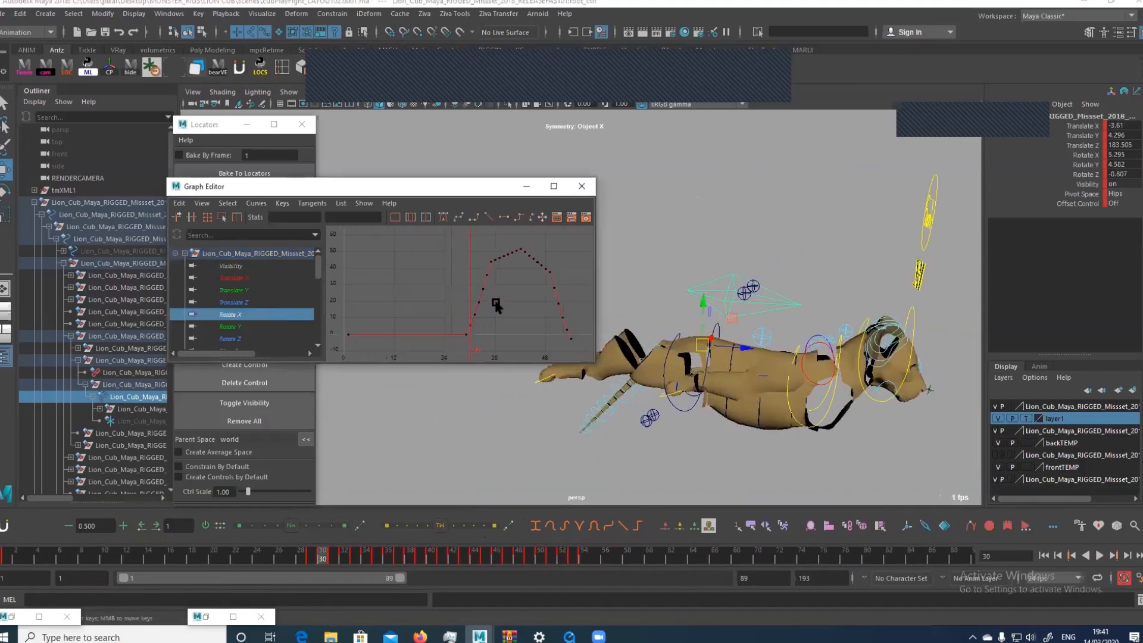
pyautogui.moveTo(457, 244); pyautogui.dragTo(575, 329)
pyautogui.press('f')
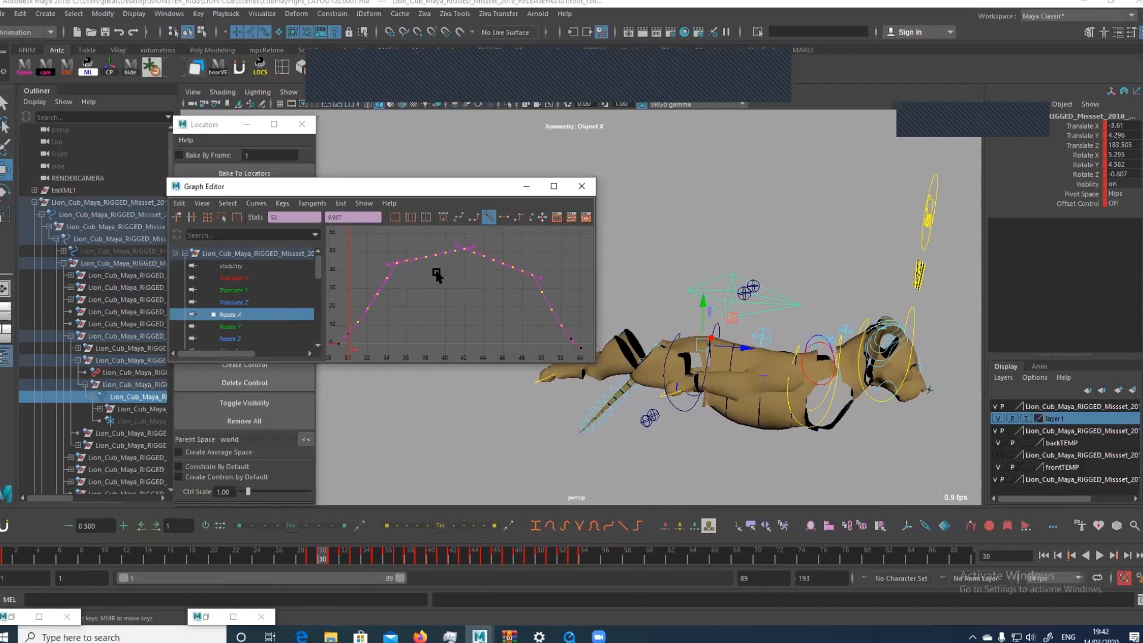
pyautogui.click(419, 338)
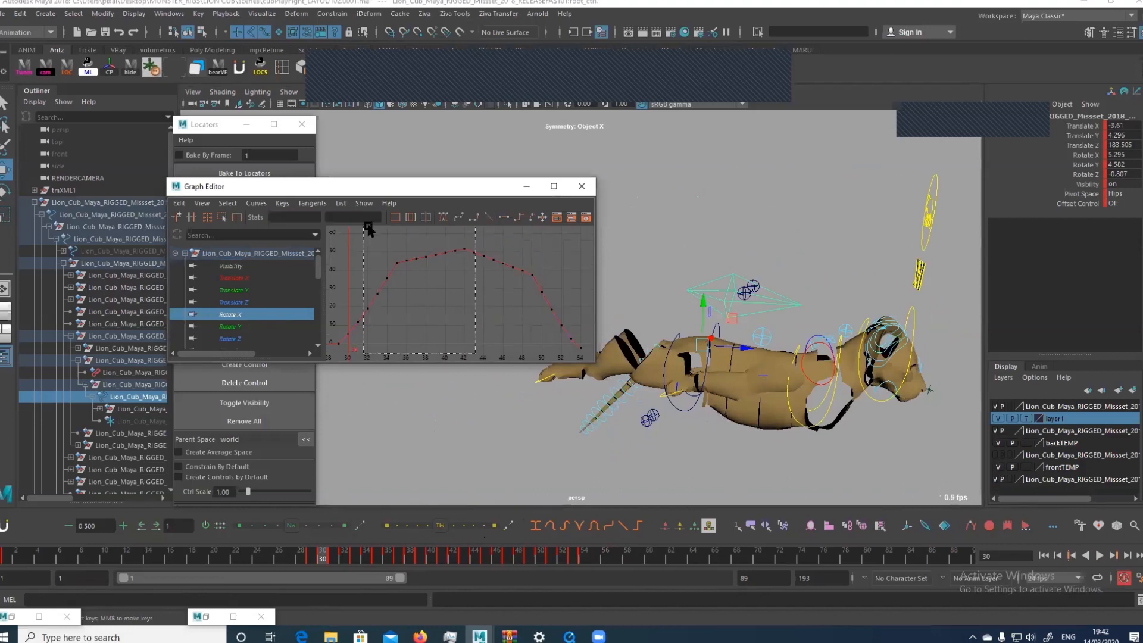
pyautogui.moveTo(364, 228); pyautogui.dragTo(479, 325)
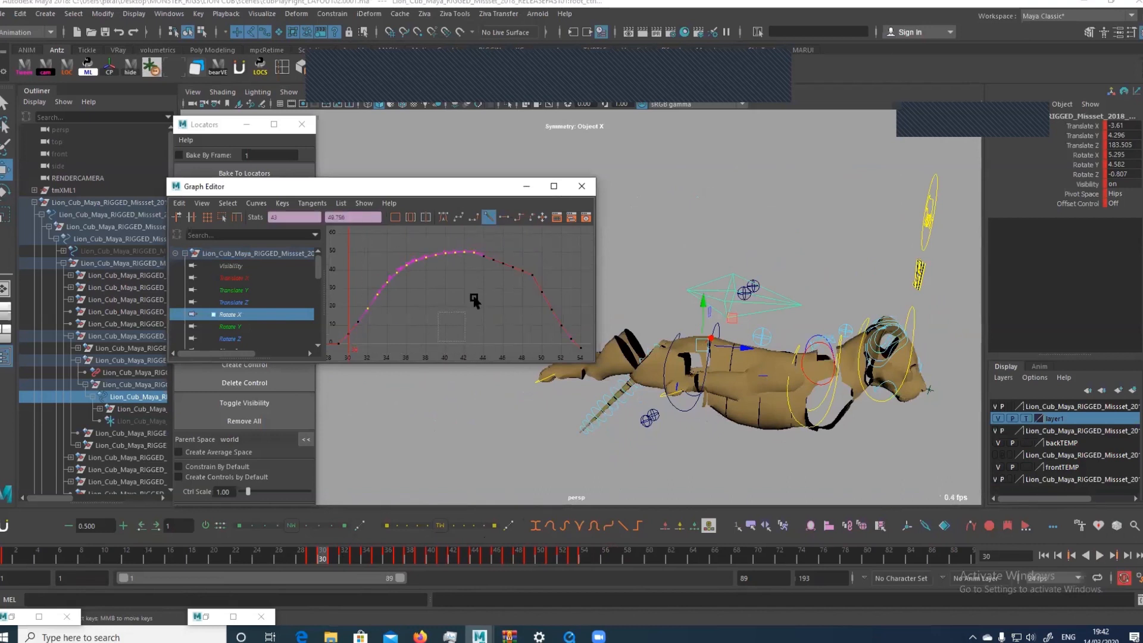
pyautogui.moveTo(563, 235); pyautogui.dragTo(448, 325)
# Examine the baked per-frame keys on the root control's Rotate Y and Rotate Z curves
pyautogui.click(244, 326)
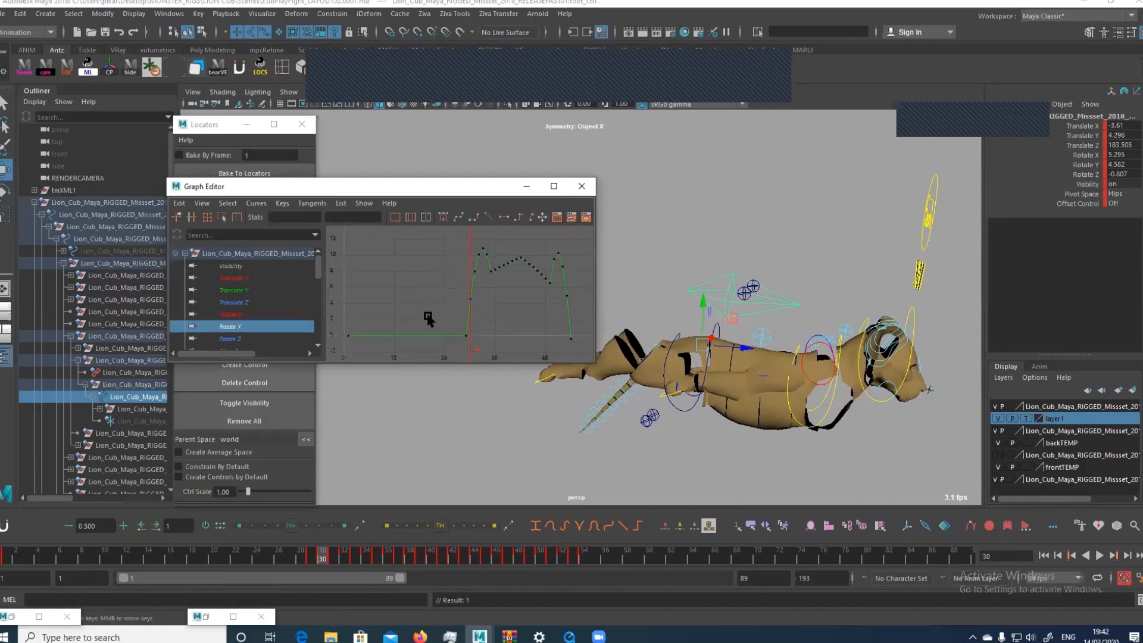
pyautogui.moveTo(587, 226); pyautogui.dragTo(467, 307)
pyautogui.press('f')
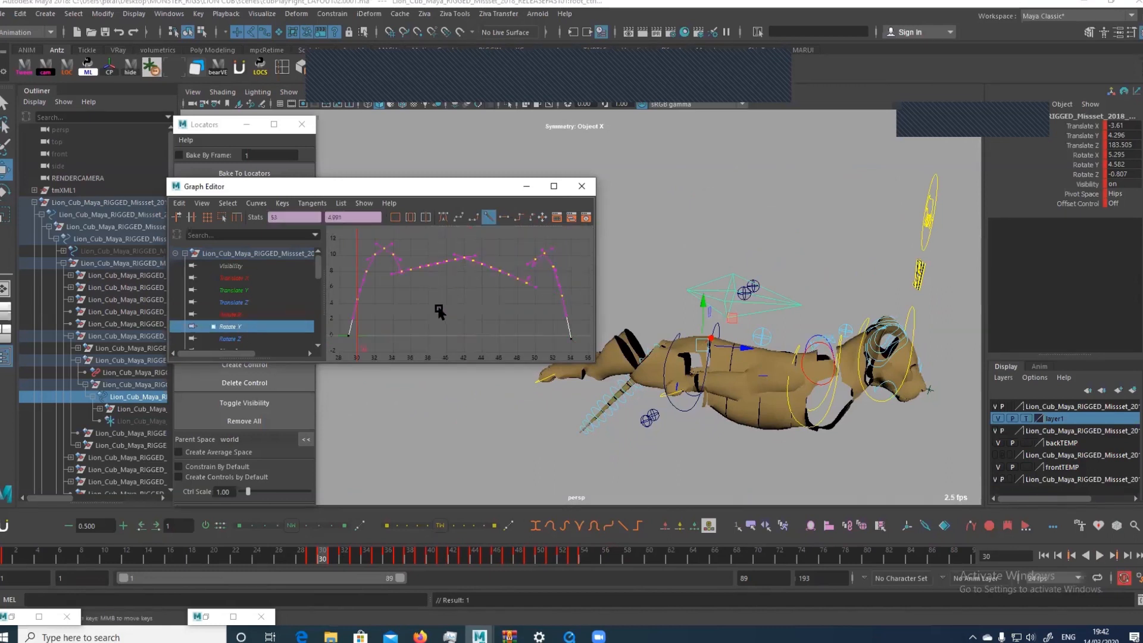
pyautogui.moveTo(438, 310); pyautogui.dragTo(364, 311, button='middle')
pyautogui.click(247, 337)
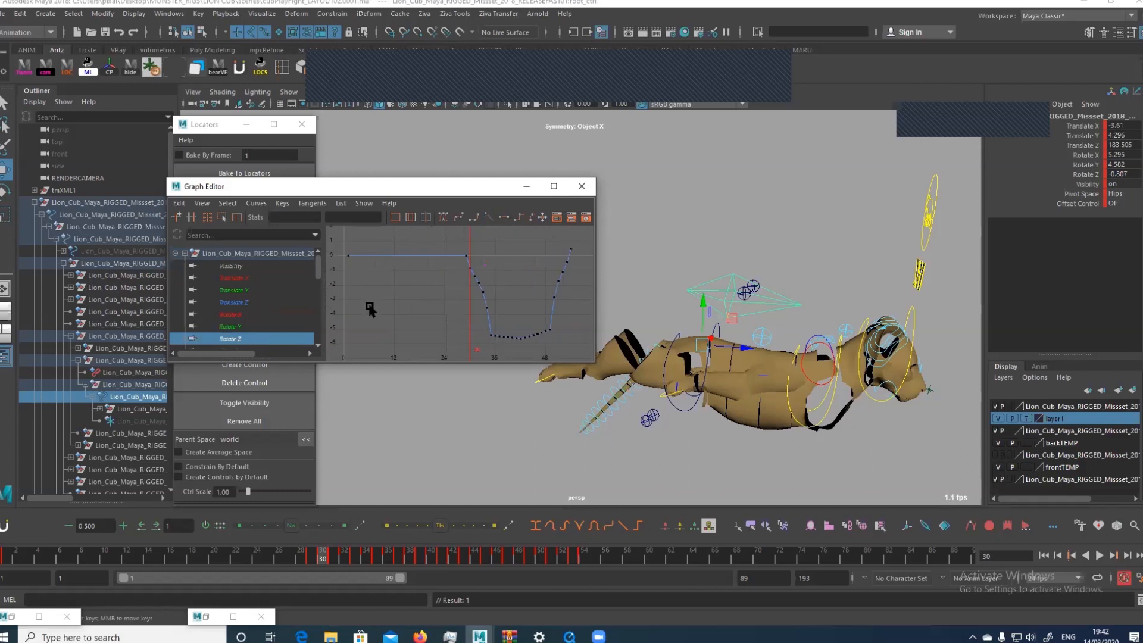
pyautogui.moveTo(446, 260); pyautogui.dragTo(587, 360)
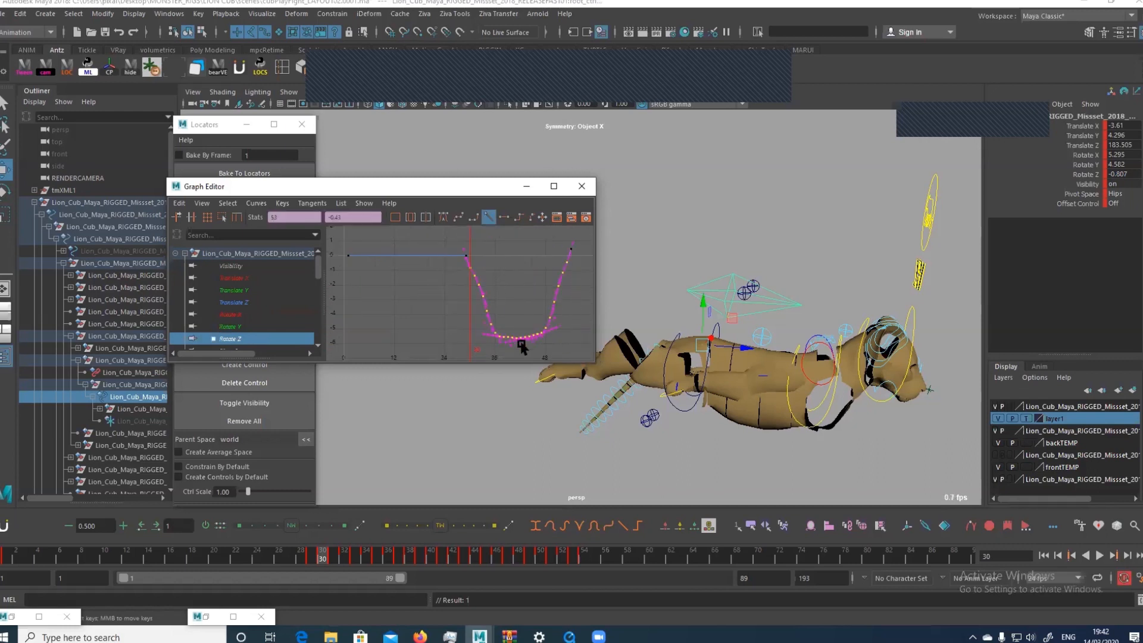
# Examine the baked per-frame keys on the root control's Translate X, Translate Y and Translate Z curves
pyautogui.click(257, 278)
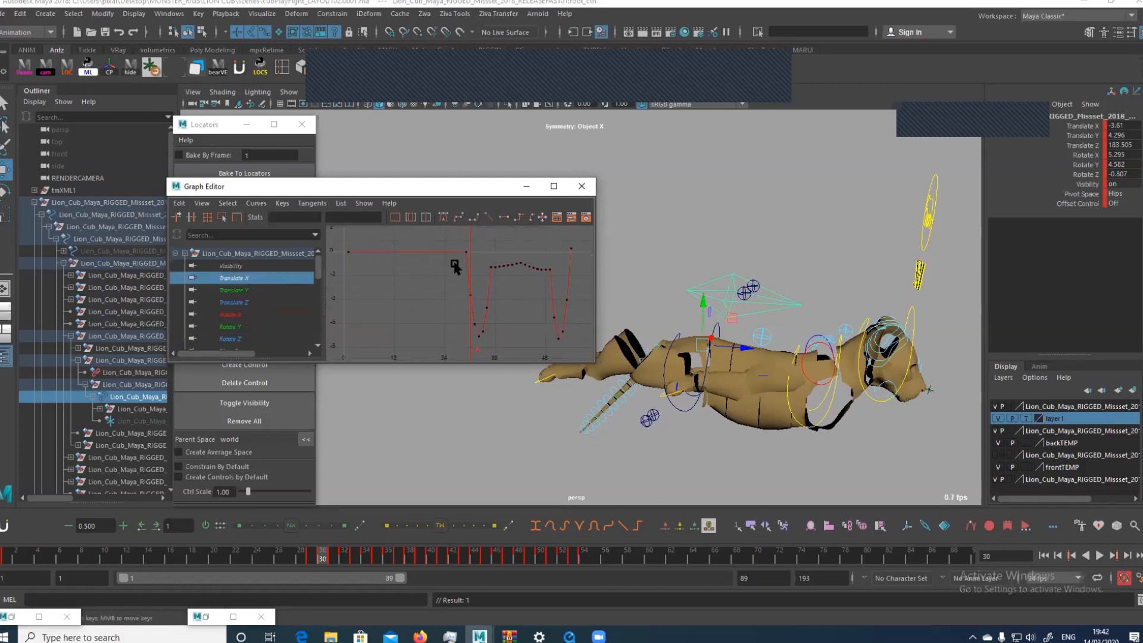
pyautogui.moveTo(451, 260); pyautogui.dragTo(591, 364)
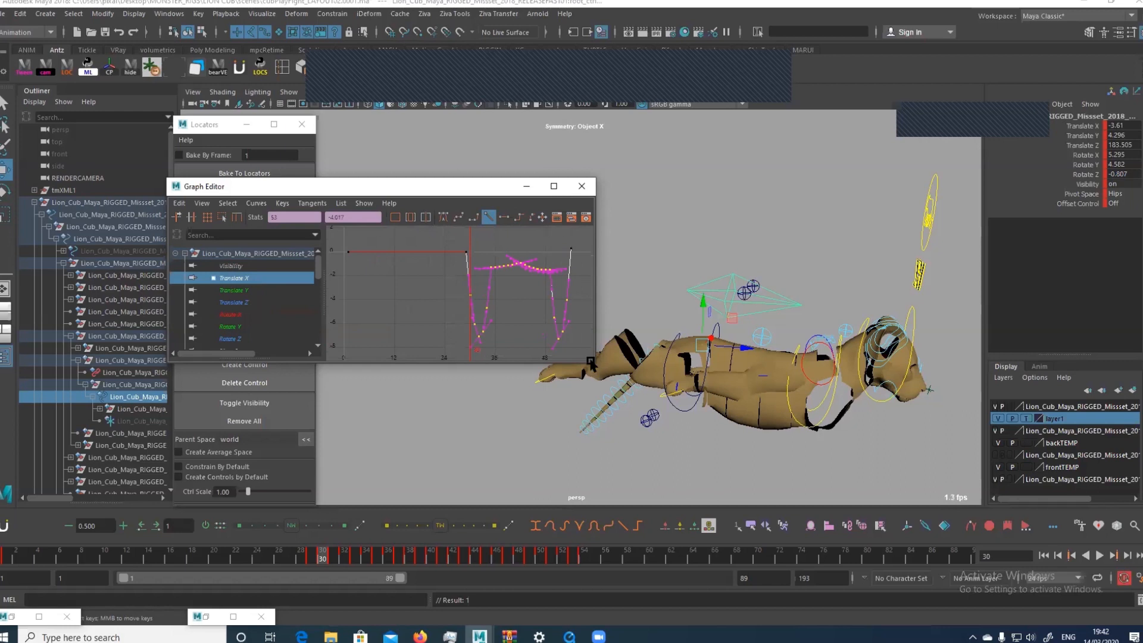
pyautogui.click(280, 290)
pyautogui.moveTo(470, 337); pyautogui.dragTo(595, 226)
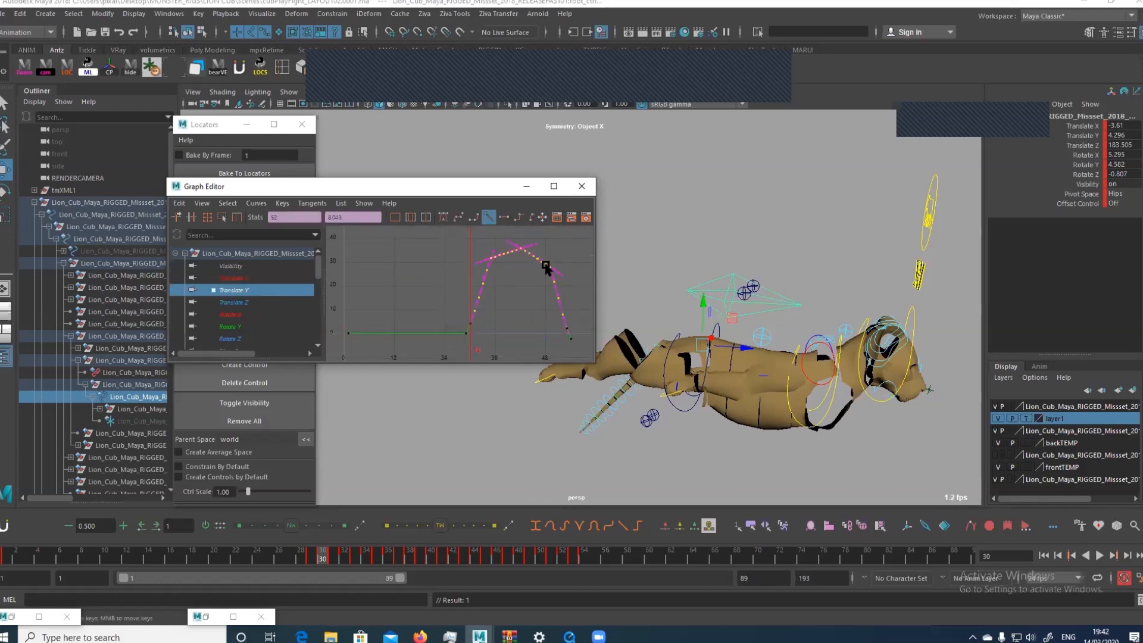
pyautogui.click(238, 302)
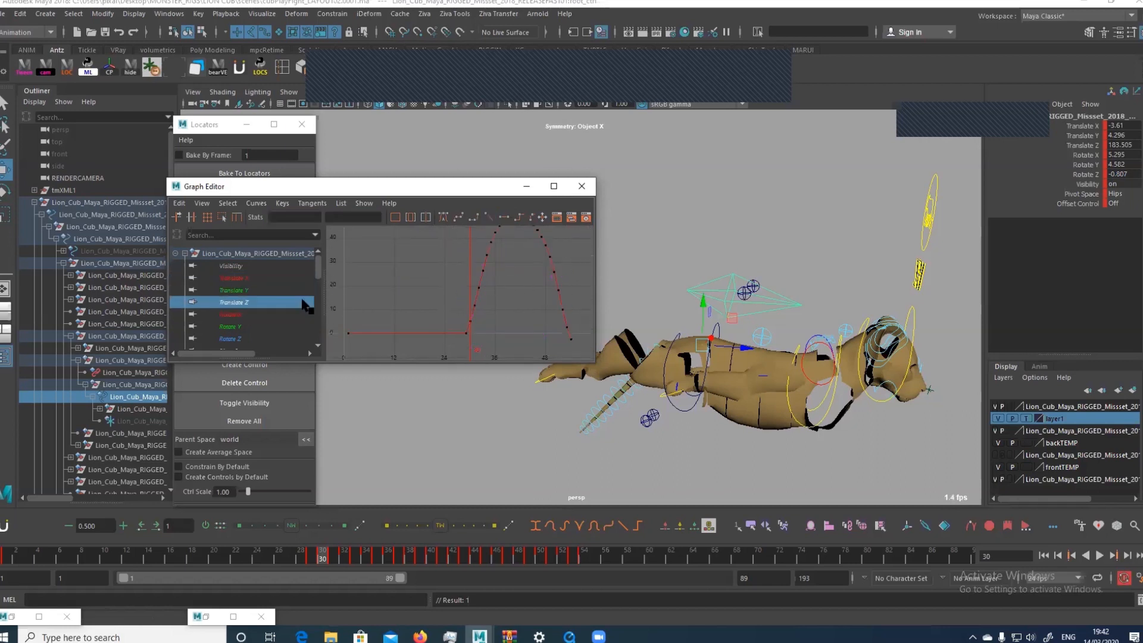
pyautogui.moveTo(462, 286); pyautogui.dragTo(601, 229)
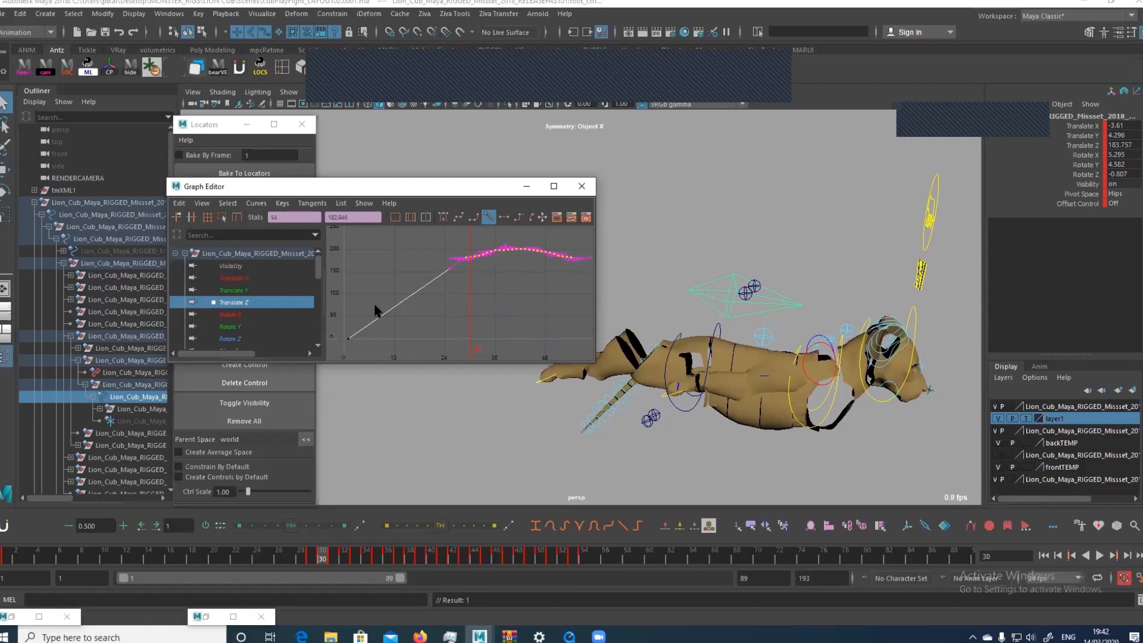
# Reshape the baked Translate Z curve by moving one group of keys up to about 218 and another down to about 168
pyautogui.click(350, 337)
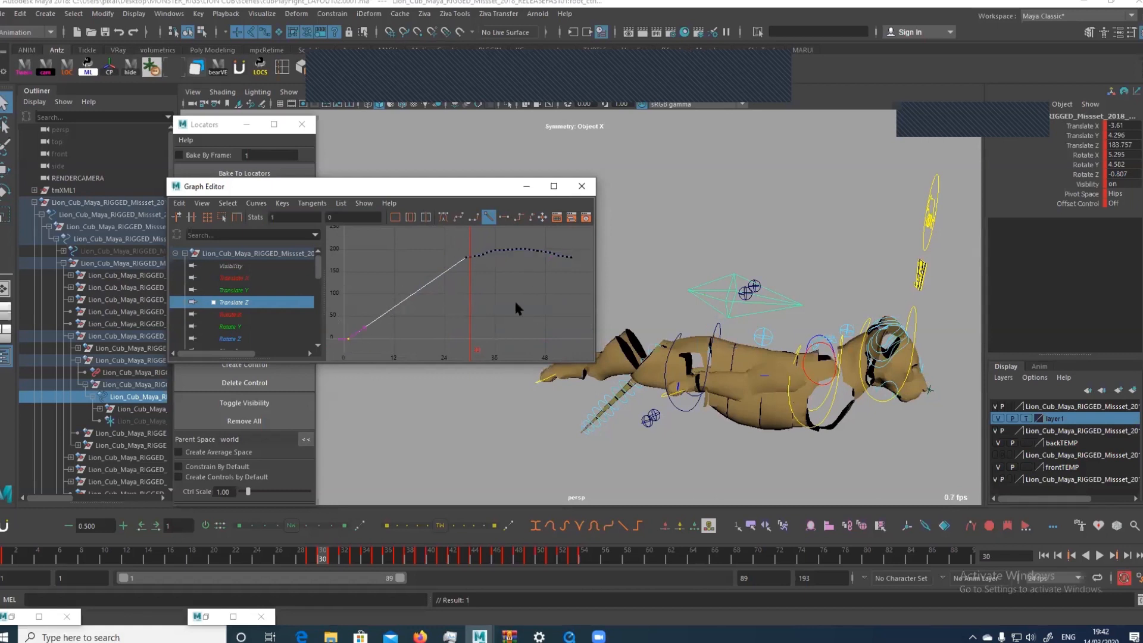
pyautogui.moveTo(518, 249); pyautogui.dragTo(536, 240)
pyautogui.press('f')
pyautogui.press('w')
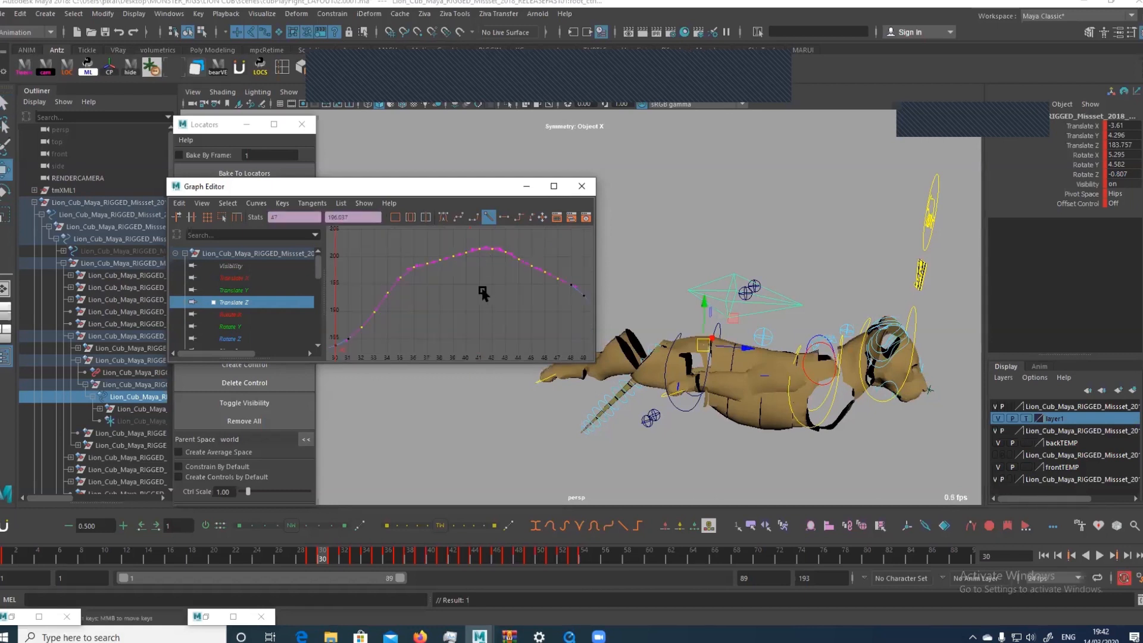
pyautogui.moveTo(449, 289); pyautogui.dragTo(499, 237)
pyautogui.keyDown('shift'); pyautogui.moveTo(468, 322); pyautogui.dragTo(484, 216, button='middle'); pyautogui.keyUp('shift')
pyautogui.moveTo(451, 331); pyautogui.dragTo(382, 269)
pyautogui.moveTo(382, 269)
pyautogui.keyDown('shift'); pyautogui.mouseDown(button='middle')
pyautogui.moveTo(395, 301)
pyautogui.moveTo(395, 456)
pyautogui.moveTo(417, 398)
pyautogui.mouseUp(button='middle'); pyautogui.keyUp('shift')
pyautogui.keyDown('alt'); pyautogui.moveTo(462, 318); pyautogui.dragTo(438, 287, button='right'); pyautogui.keyUp('alt')
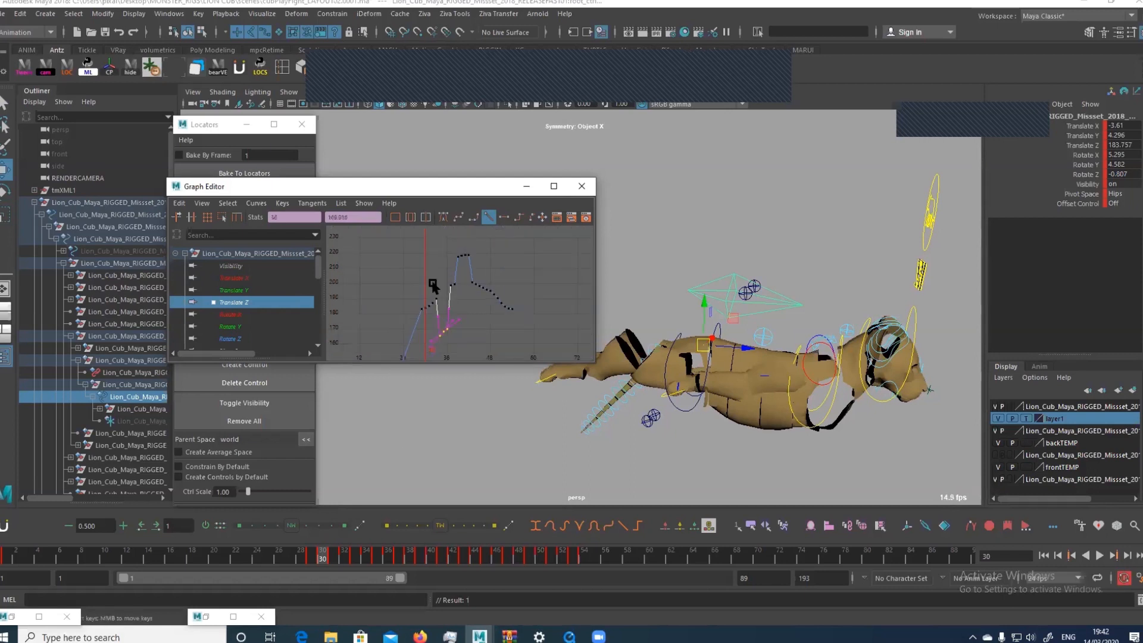
# Smooth the raised and lowered key groups on the root control's Translate Z curve into continuous waves
pyautogui.moveTo(423, 341); pyautogui.dragTo(505, 209)
pyautogui.press('f')
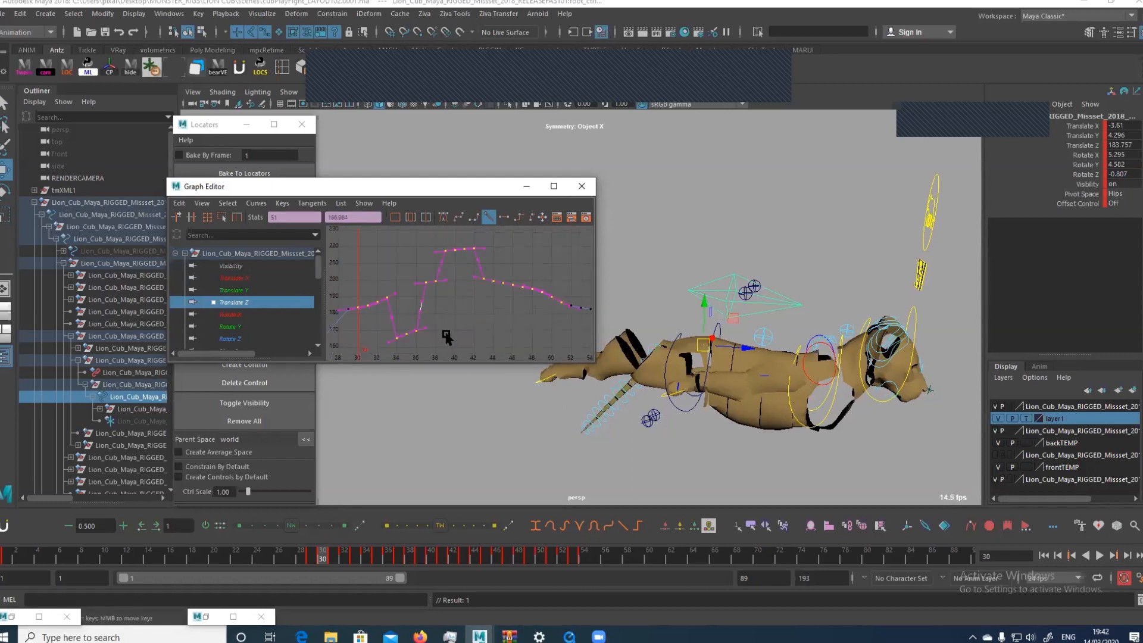
pyautogui.press('g')
pyautogui.moveTo(408, 235); pyautogui.dragTo(488, 319)
pyautogui.moveTo(476, 246); pyautogui.dragTo(535, 334)
pyautogui.moveTo(417, 240); pyautogui.dragTo(499, 285)
pyautogui.press('g')
pyautogui.press('q')
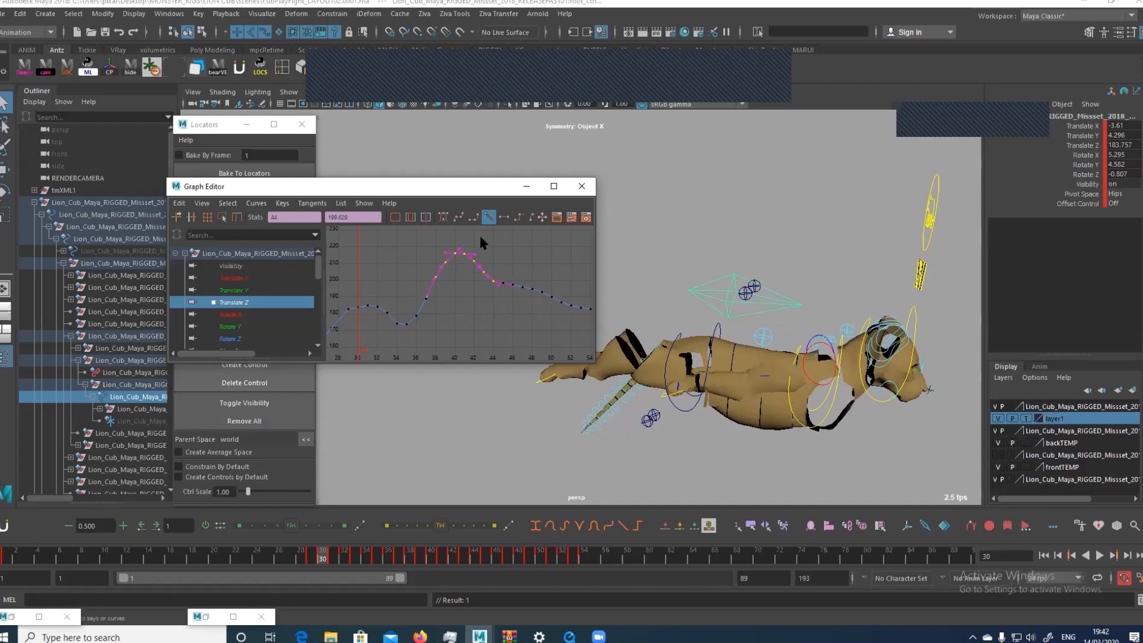
# Put the Graph Editor away, scrub the cub's root motion and return to frame 28
pyautogui.click(526, 185)
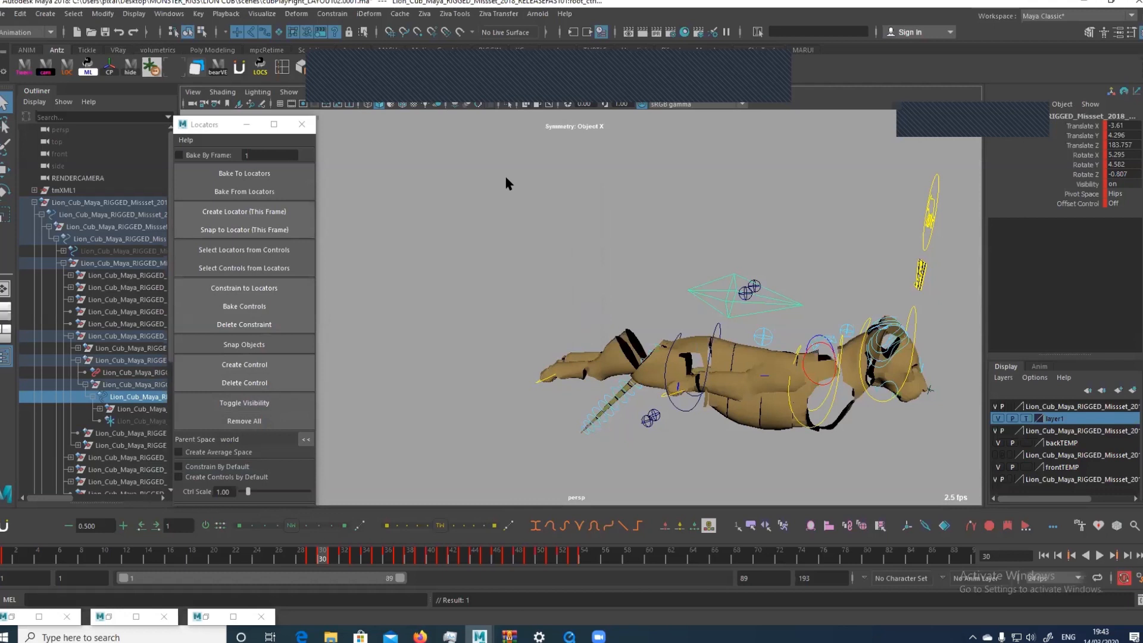
pyautogui.moveTo(379, 555); pyautogui.dragTo(302, 553)
pyautogui.hotkey('ctrl', 'z')
pyautogui.hotkey('ctrl', 'z')
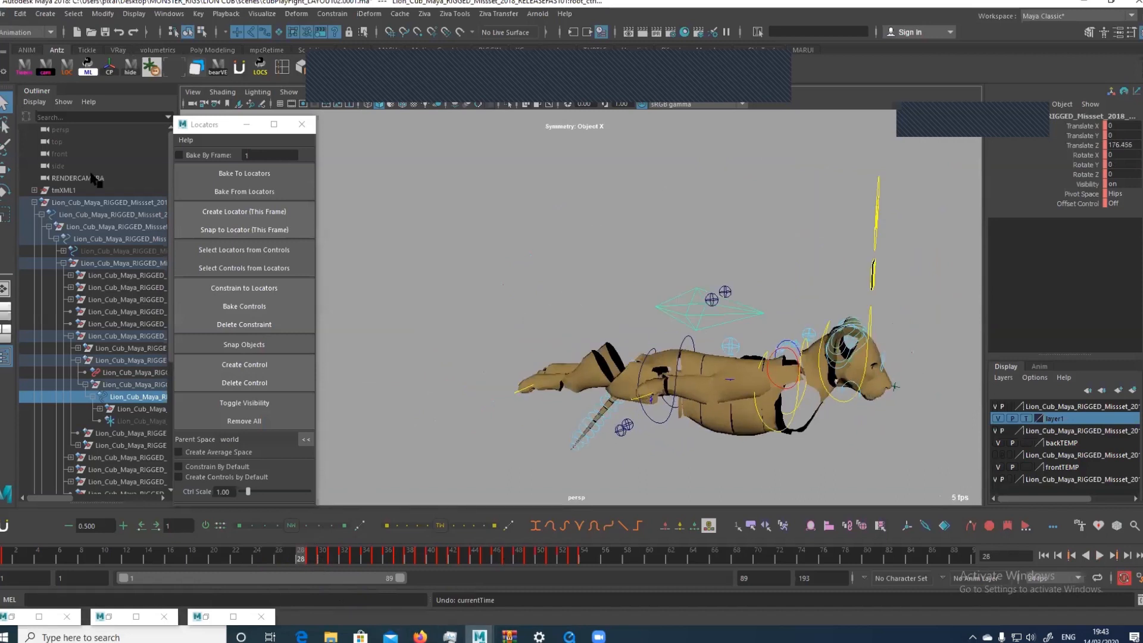
pyautogui.click(8, 15)
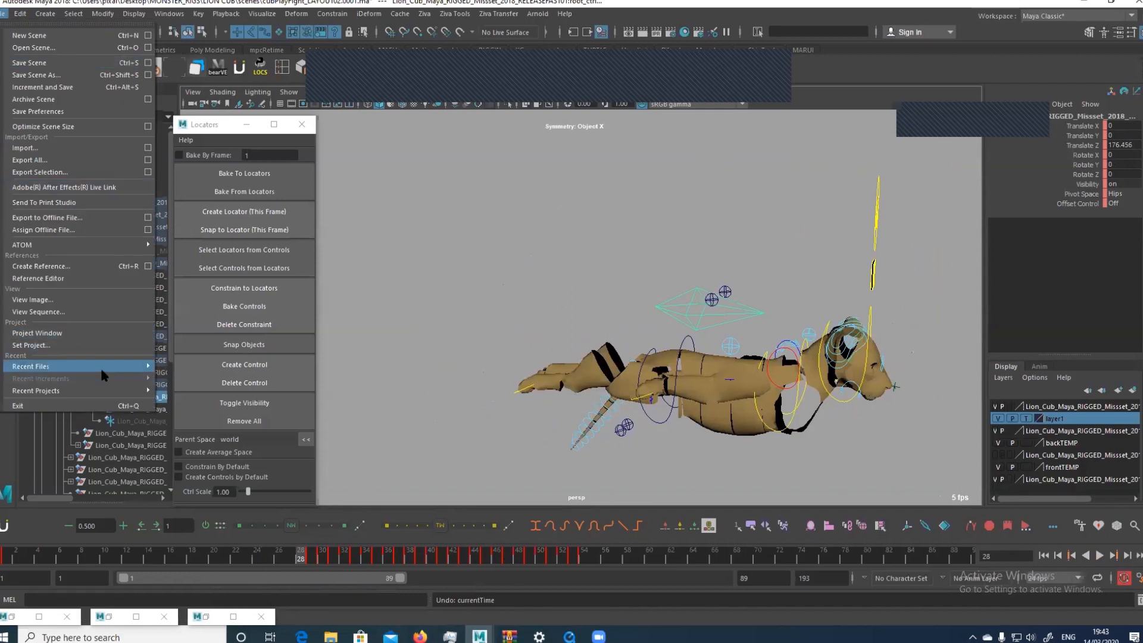
pyautogui.moveTo(100, 366)
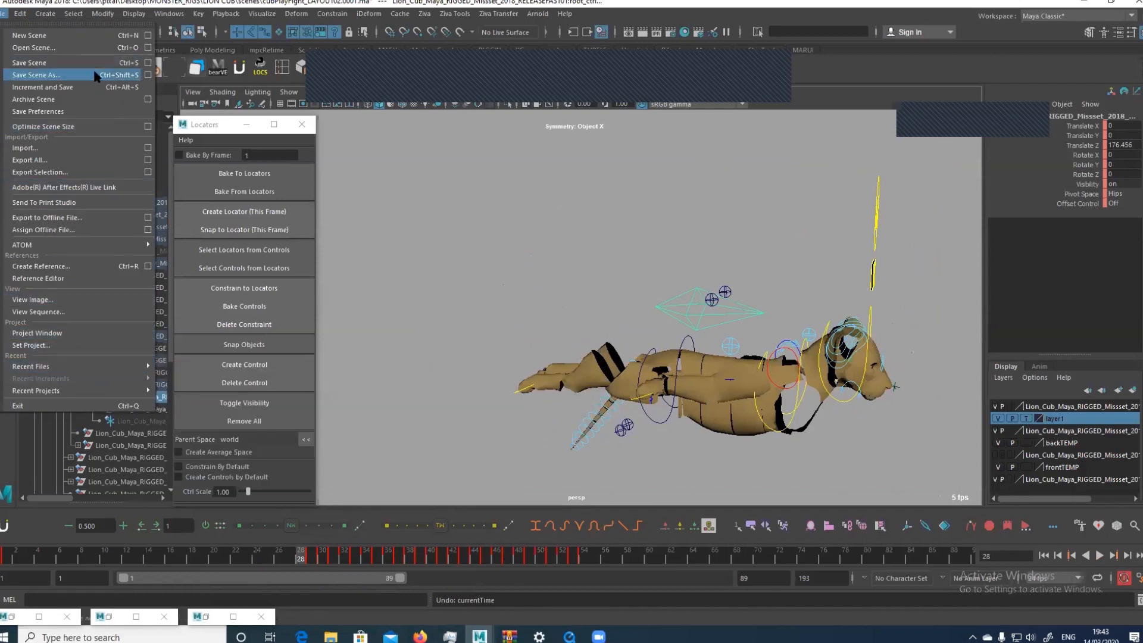
pyautogui.click(78, 48)
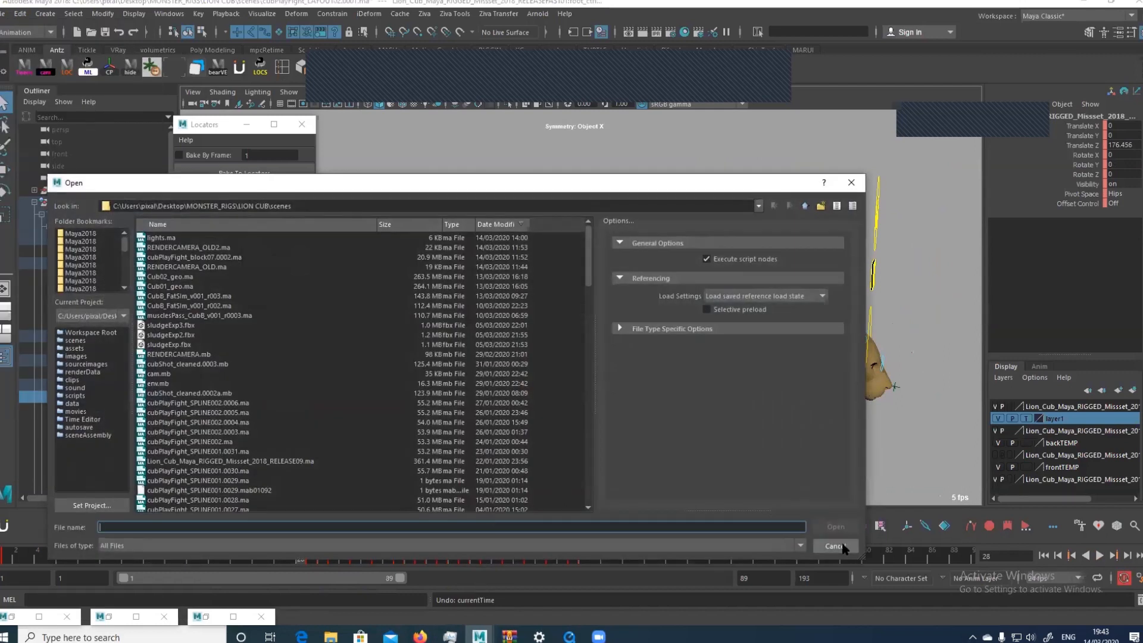
pyautogui.click(843, 545)
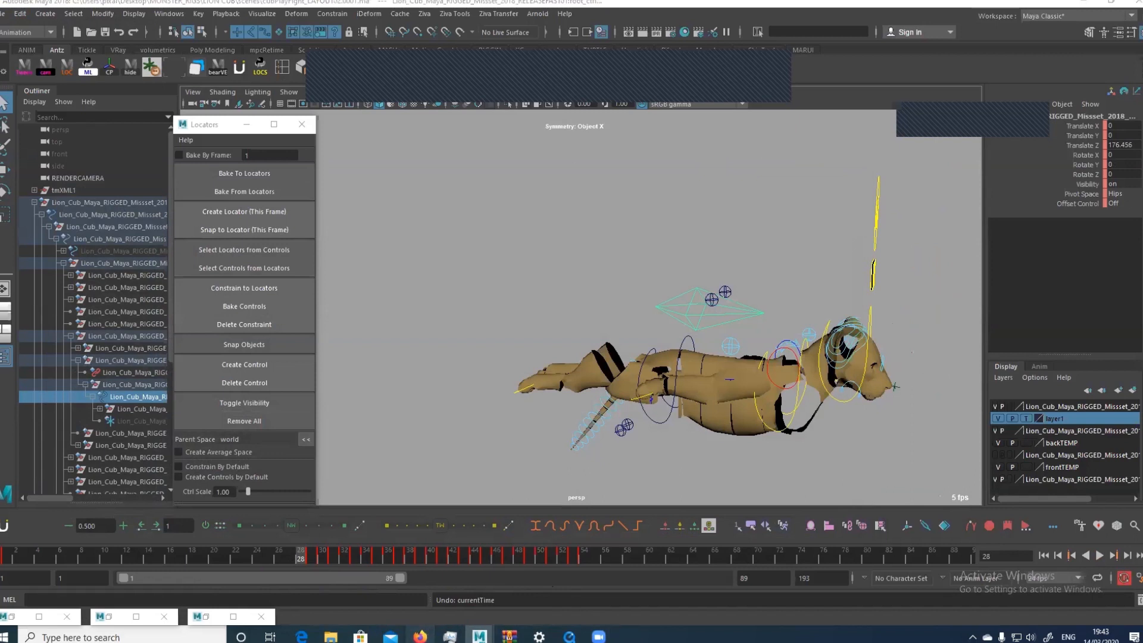
# Switch to SyncSketch in the browser, play the cubPlayFight_SPLINE001 review clip and pause it at frame 80
pyautogui.click(420, 635)
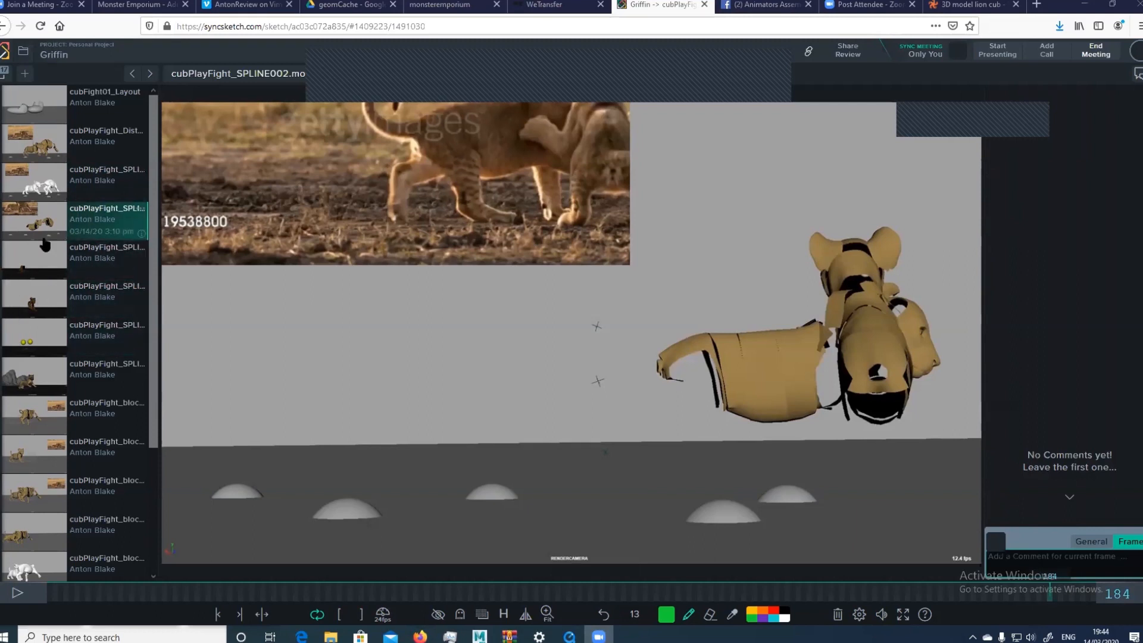
pyautogui.scroll(-1, 47, 226)
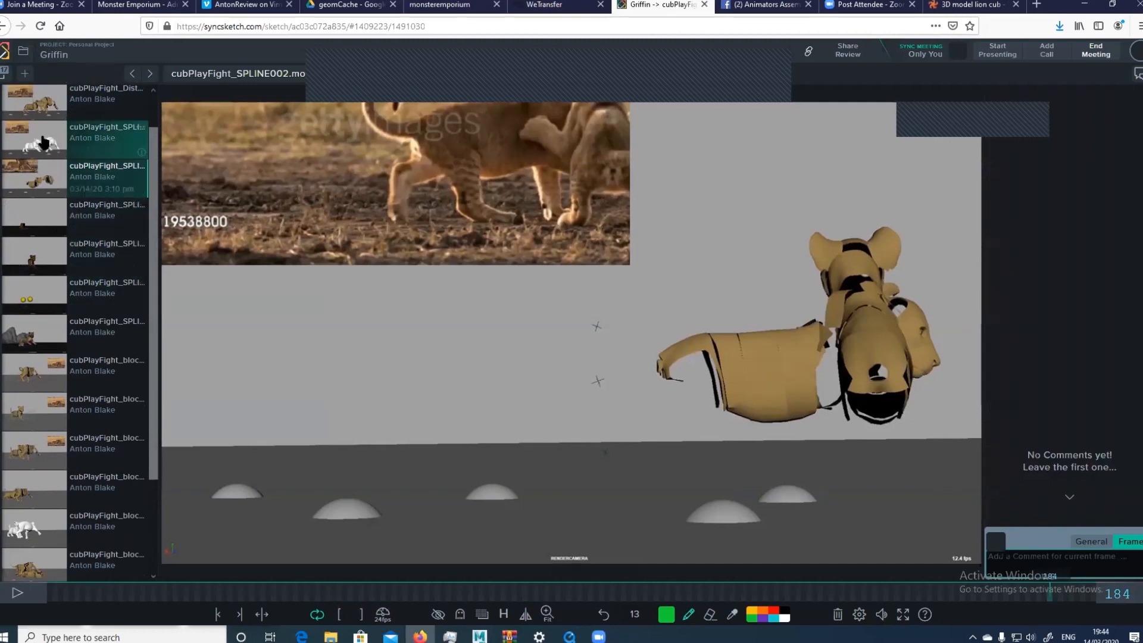
pyautogui.click(82, 136)
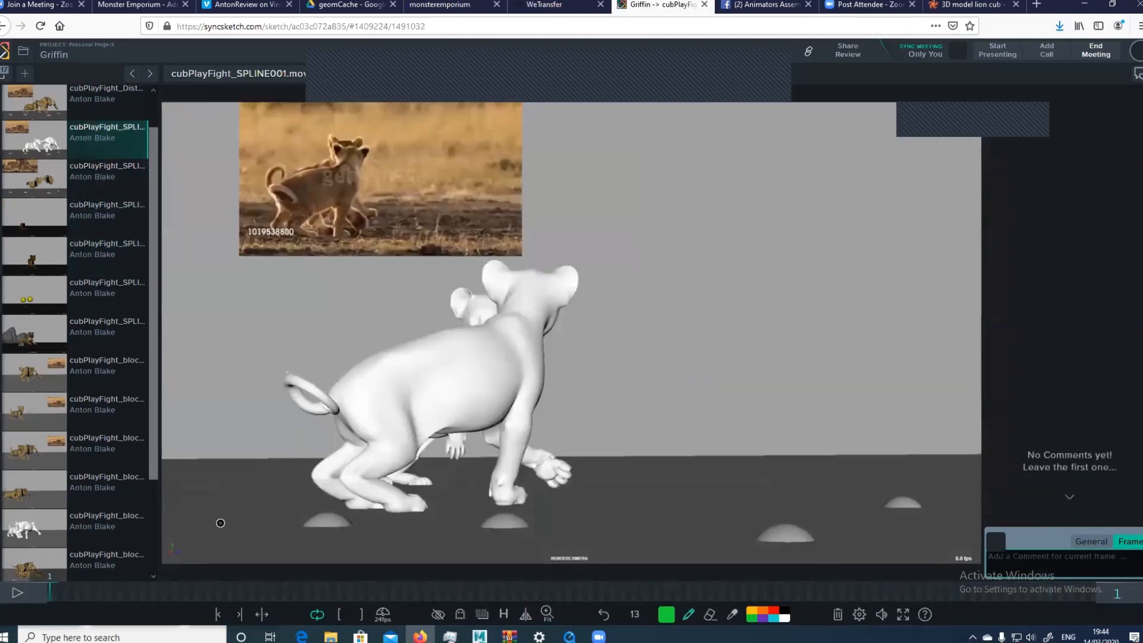
pyautogui.click(17, 593)
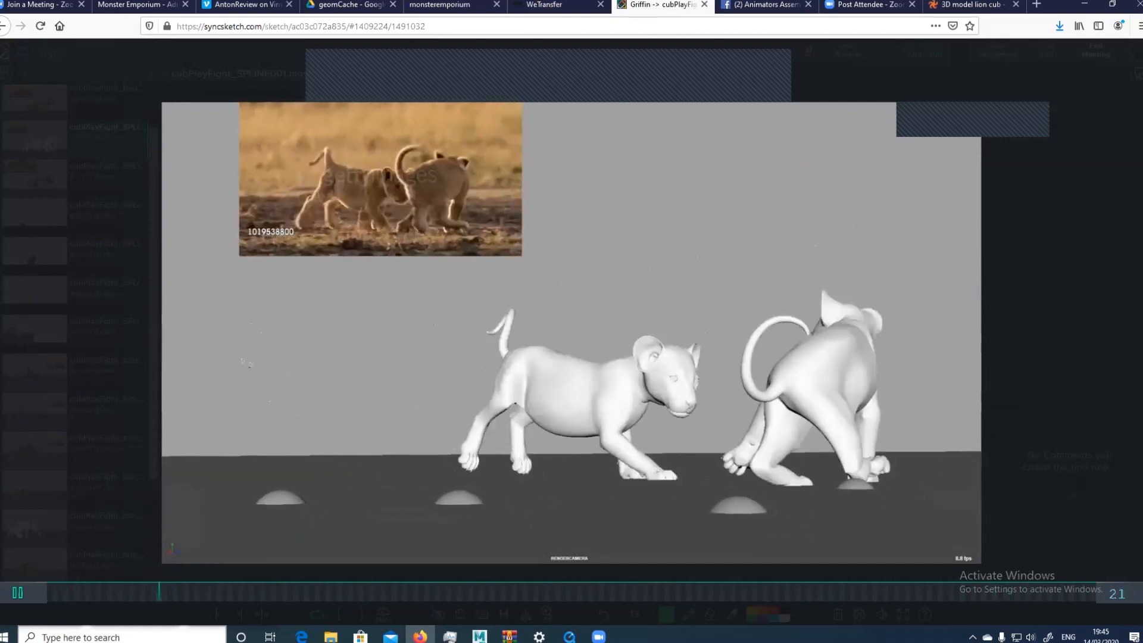
pyautogui.click(21, 592)
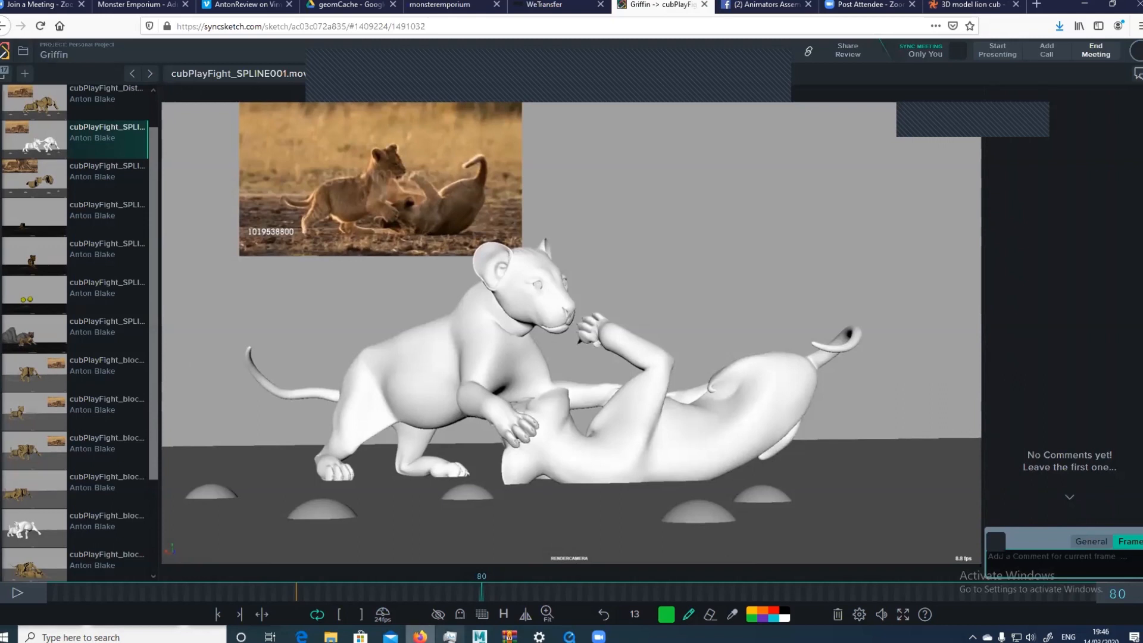
# Switch to the Maya session with the cubShotBlock008.0002 scene, put its Graph Editor away and show the rigs' control curves
pyautogui.moveTo(479, 636)
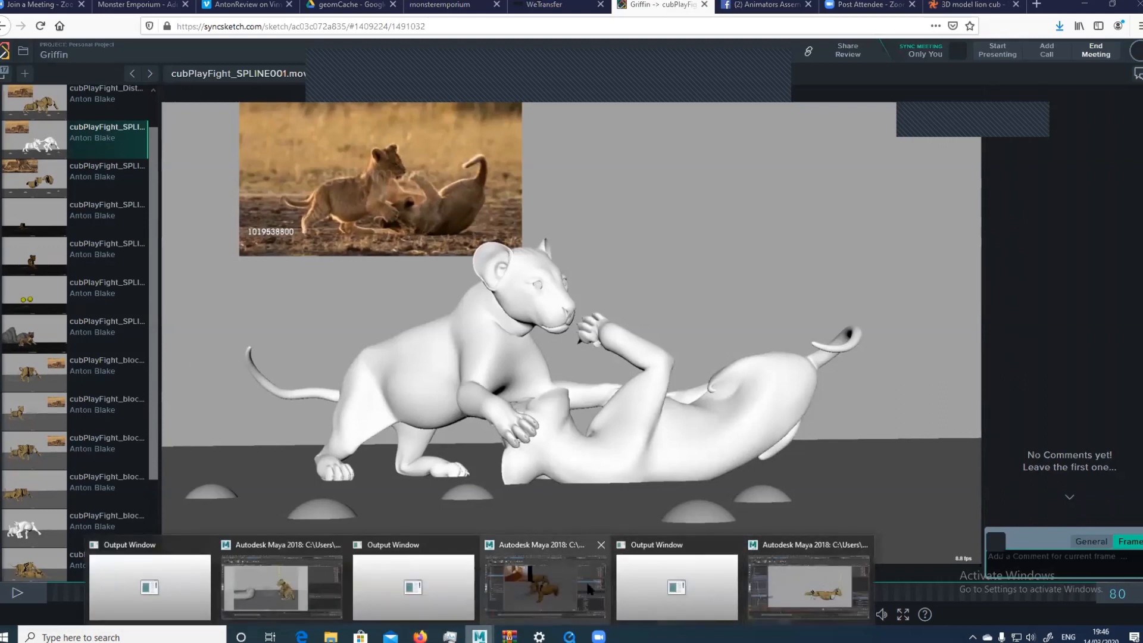
pyautogui.click(819, 572)
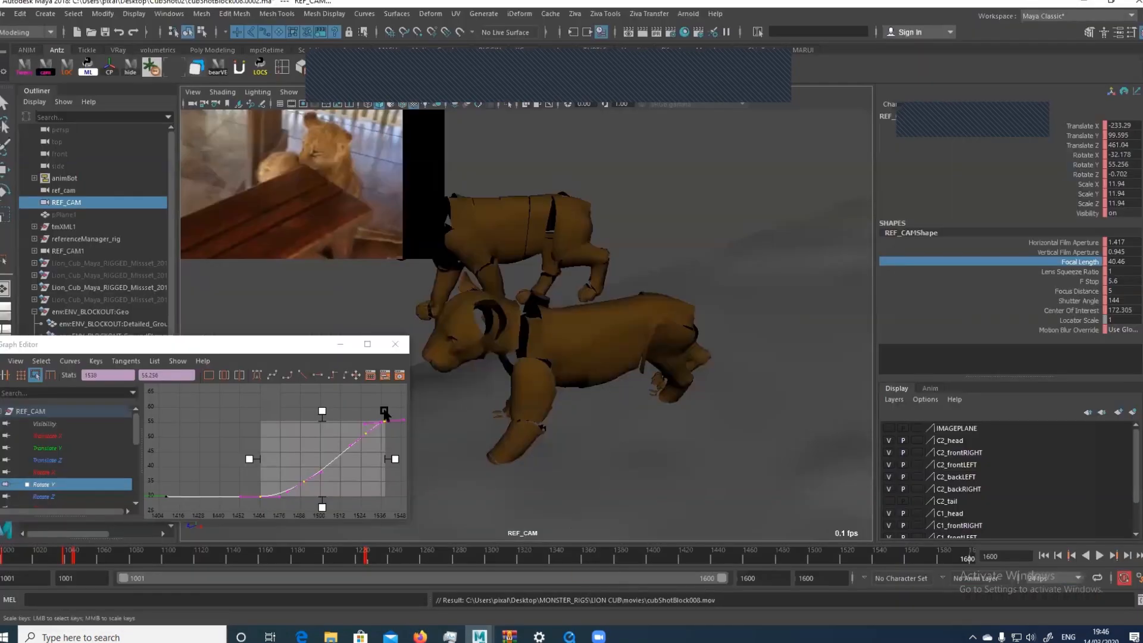
pyautogui.click(340, 344)
pyautogui.hotkey('alt', '1')
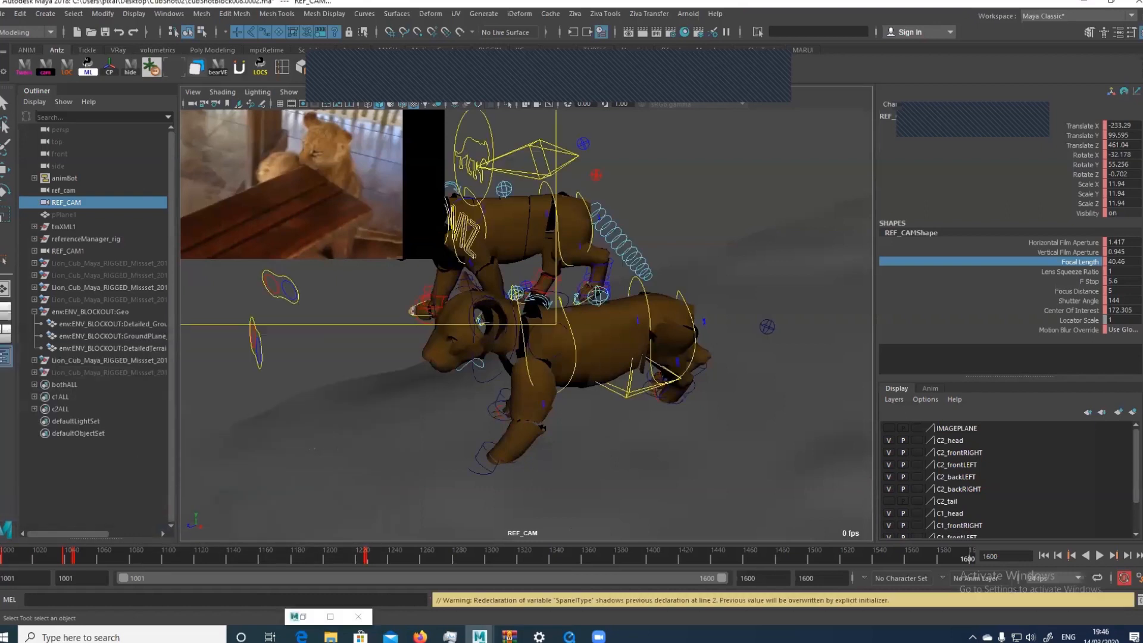
# Select the lower cub's hips control and view both cubs from the persp camera
pyautogui.click(640, 283)
pyautogui.press('w')
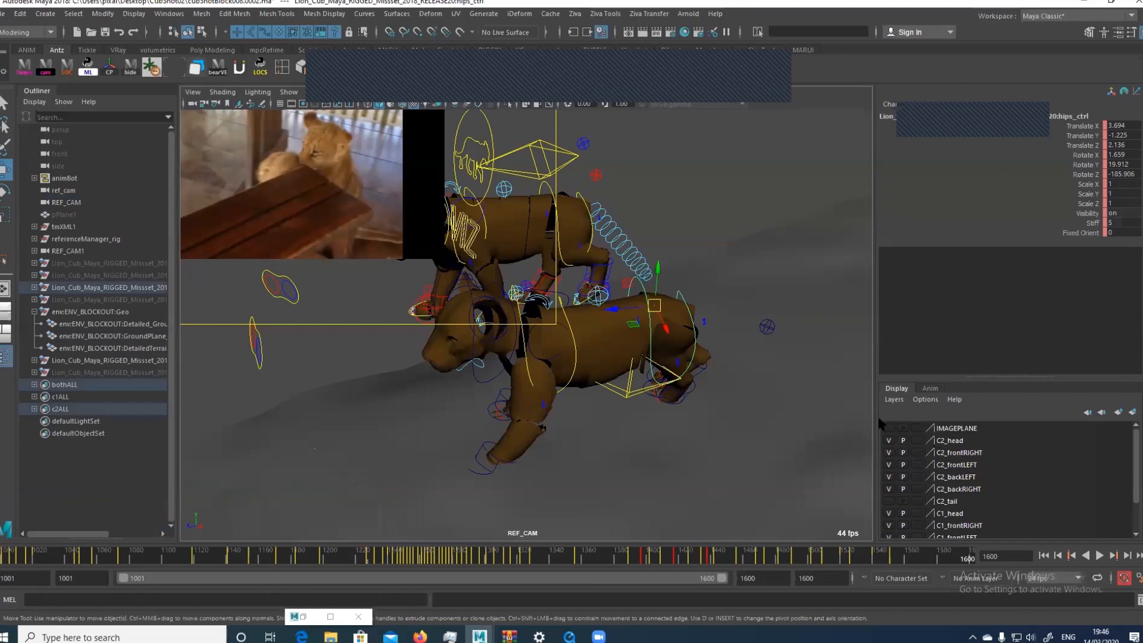
pyautogui.press('space')
pyautogui.moveTo(640, 390); pyautogui.dragTo(641, 364)
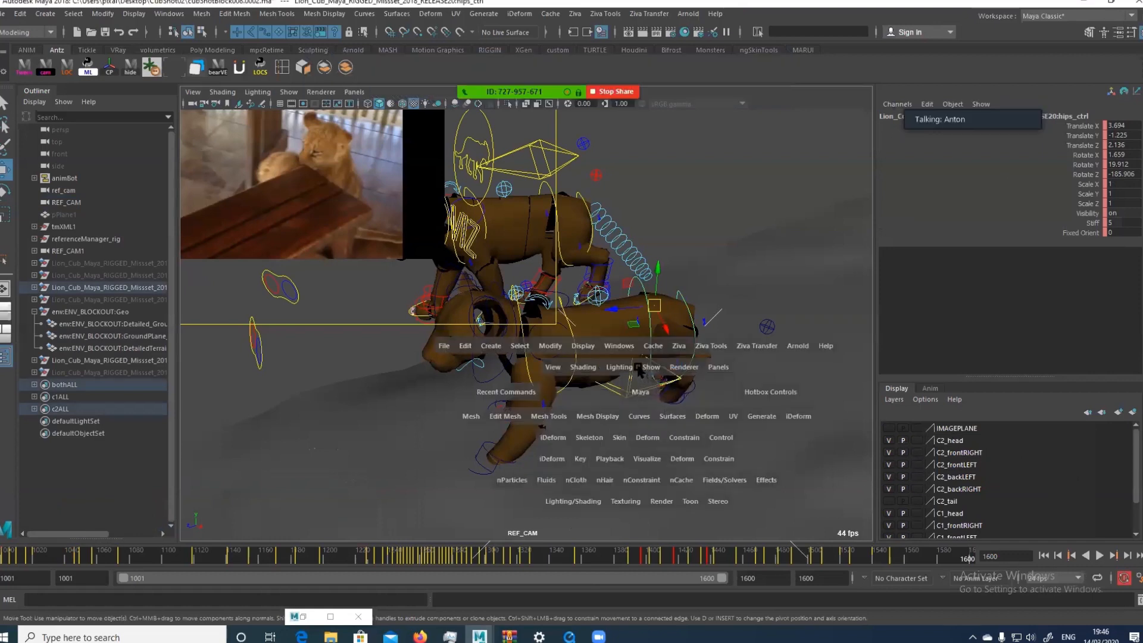
pyautogui.press('f')
pyautogui.keyDown('alt'); pyautogui.moveTo(738, 396); pyautogui.dragTo(543, 433, button='right'); pyautogui.keyUp('alt')
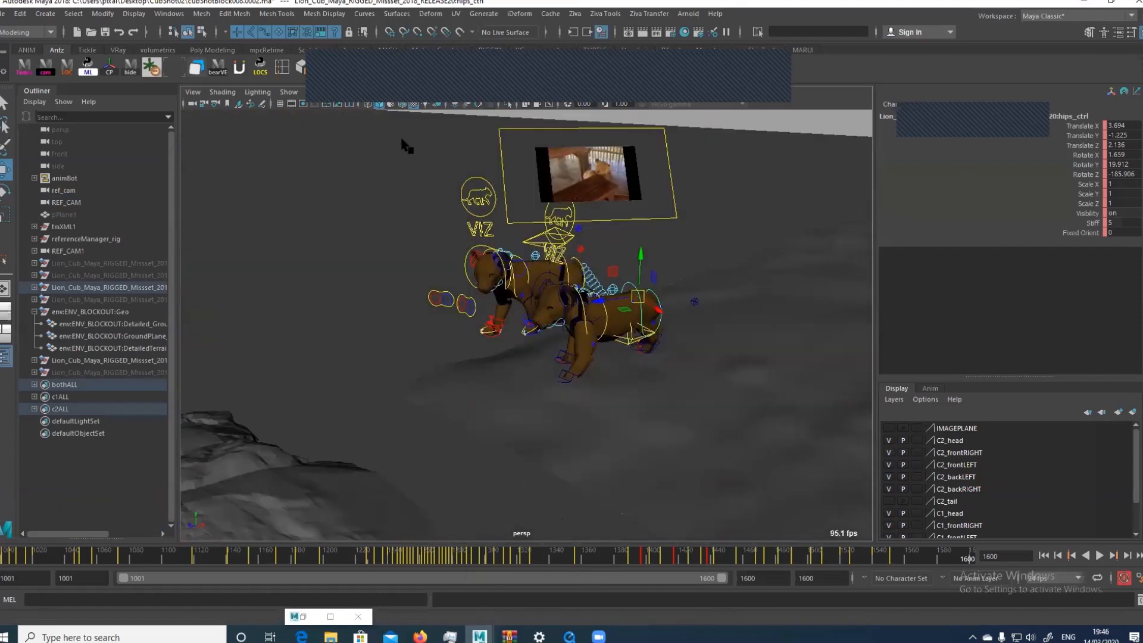
# Look through the REF_CAM1 camera and scrub the animation to frame 1307
pyautogui.click(363, 95)
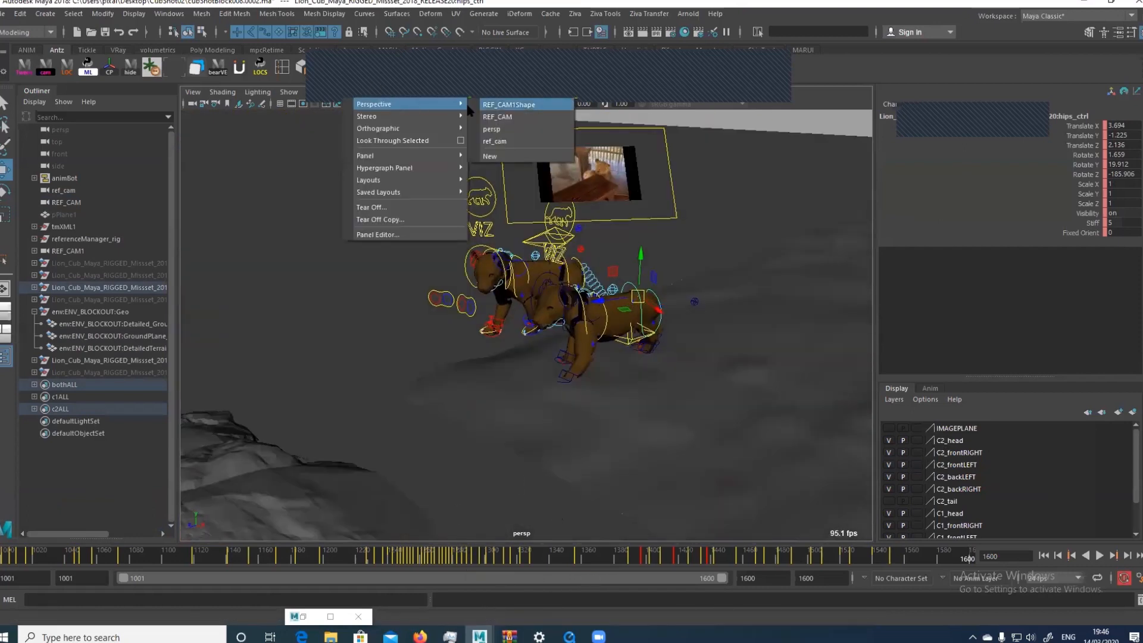
pyautogui.click(492, 142)
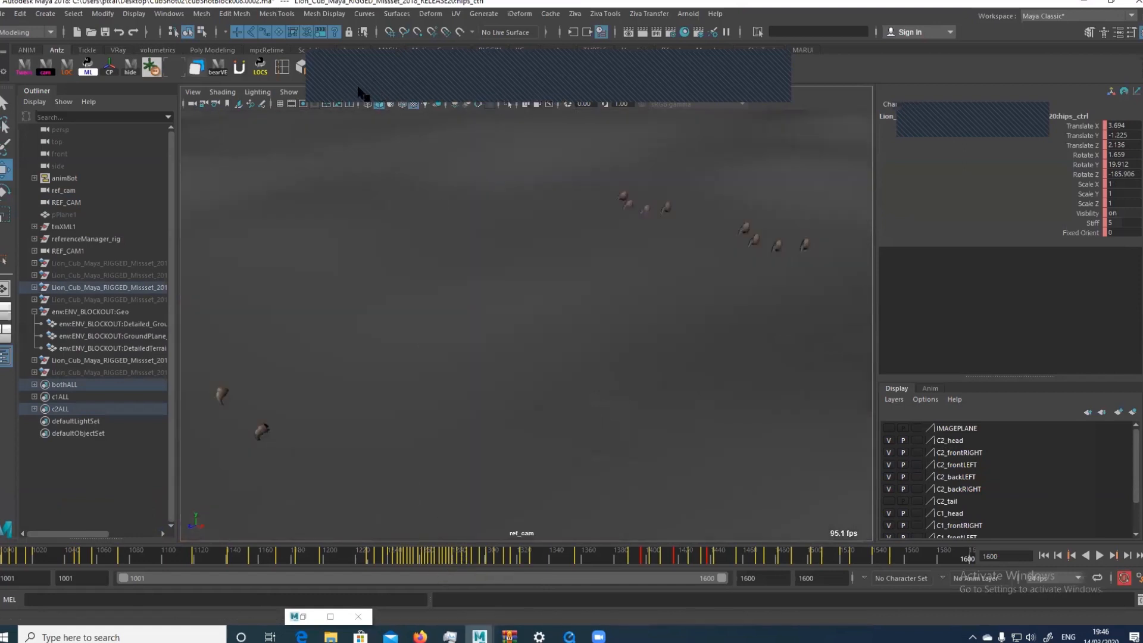
pyautogui.click(363, 93)
pyautogui.moveTo(421, 97)
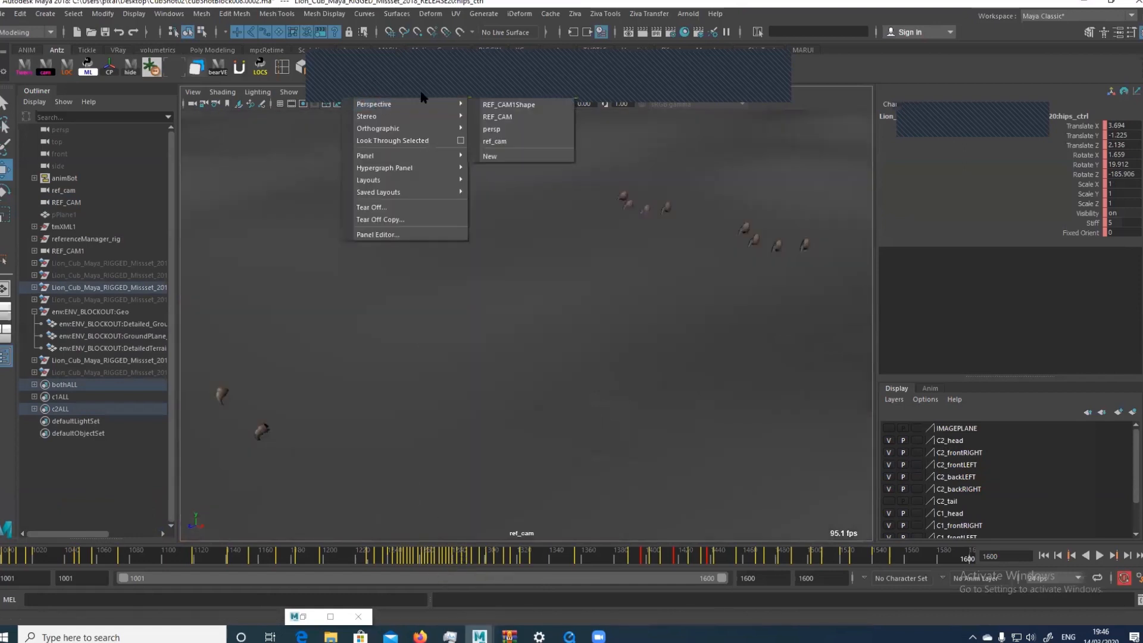
pyautogui.click(497, 104)
pyautogui.moveTo(412, 548); pyautogui.dragTo(501, 557)
# Select the upper cub's root control, isolate that cub in the viewport and restore the full scene
pyautogui.click(594, 191)
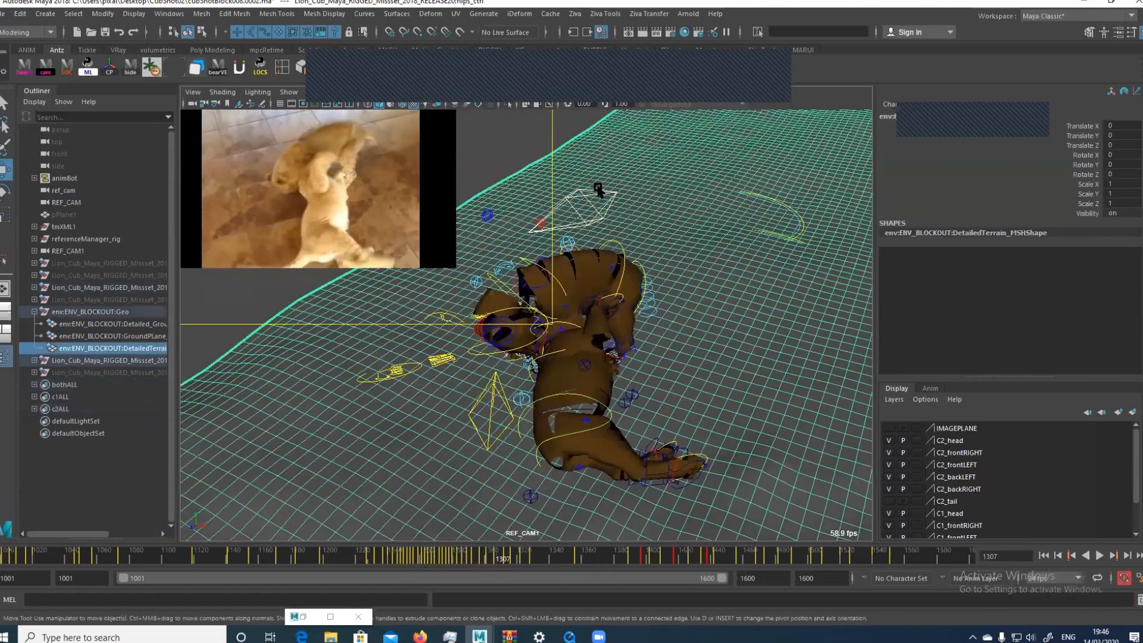
pyautogui.press('q')
pyautogui.click(595, 189)
pyautogui.click(602, 177)
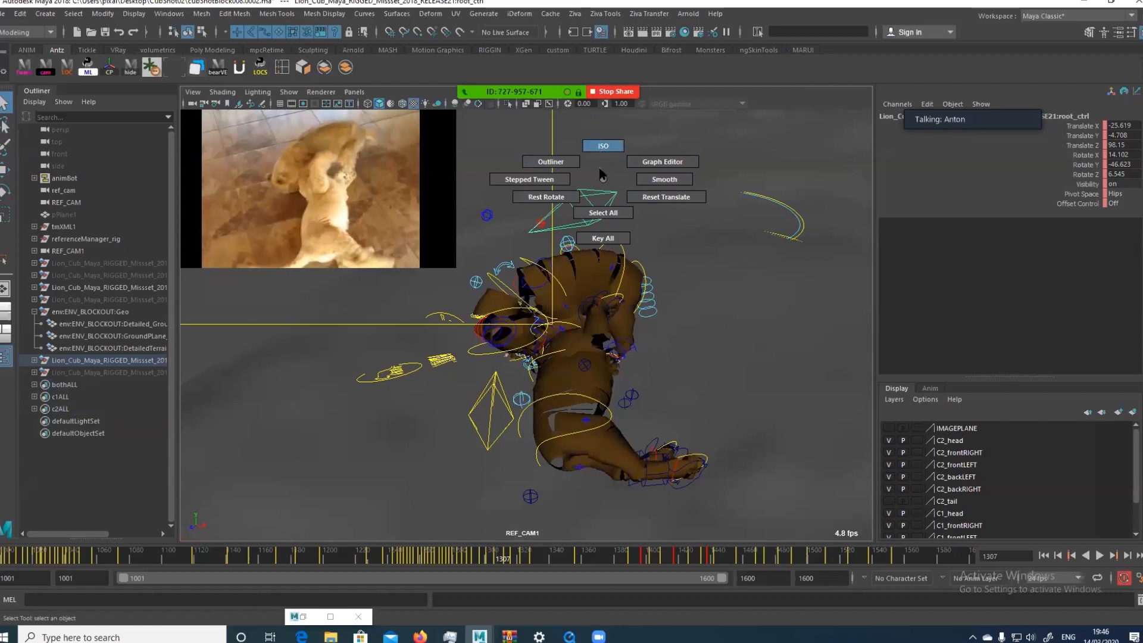
pyautogui.click(603, 144)
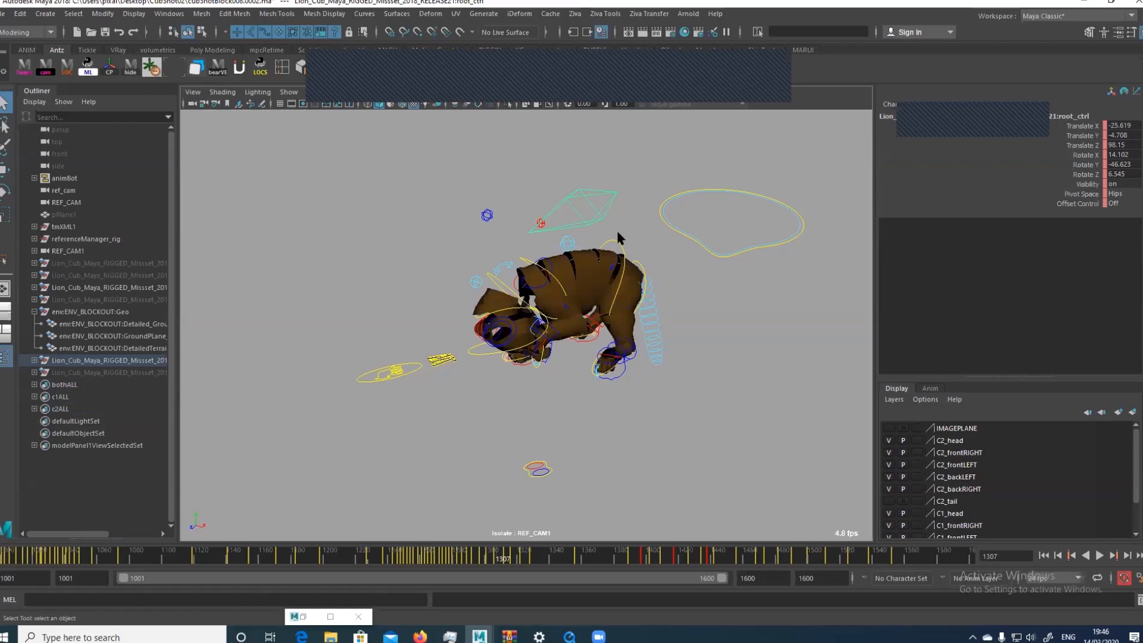
pyautogui.moveTo(620, 194); pyautogui.dragTo(622, 149)
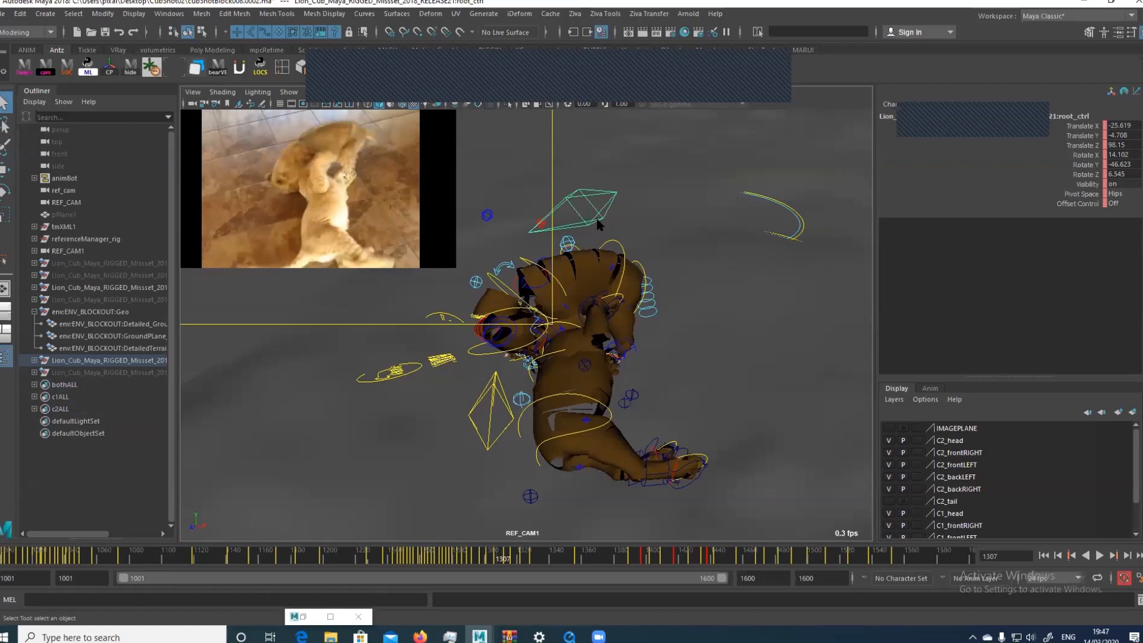
# Select the controls of both cubs, isolate the pair in the viewport and turn the isolation off
pyautogui.moveTo(597, 219); pyautogui.dragTo(597, 284)
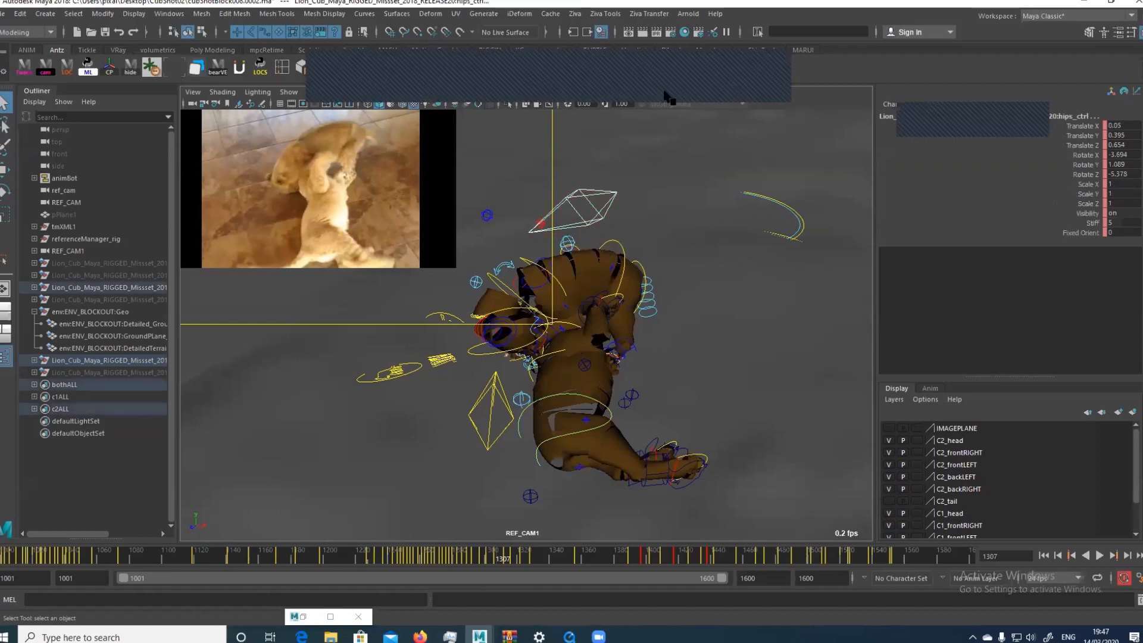
pyautogui.moveTo(645, 247); pyautogui.dragTo(635, 181)
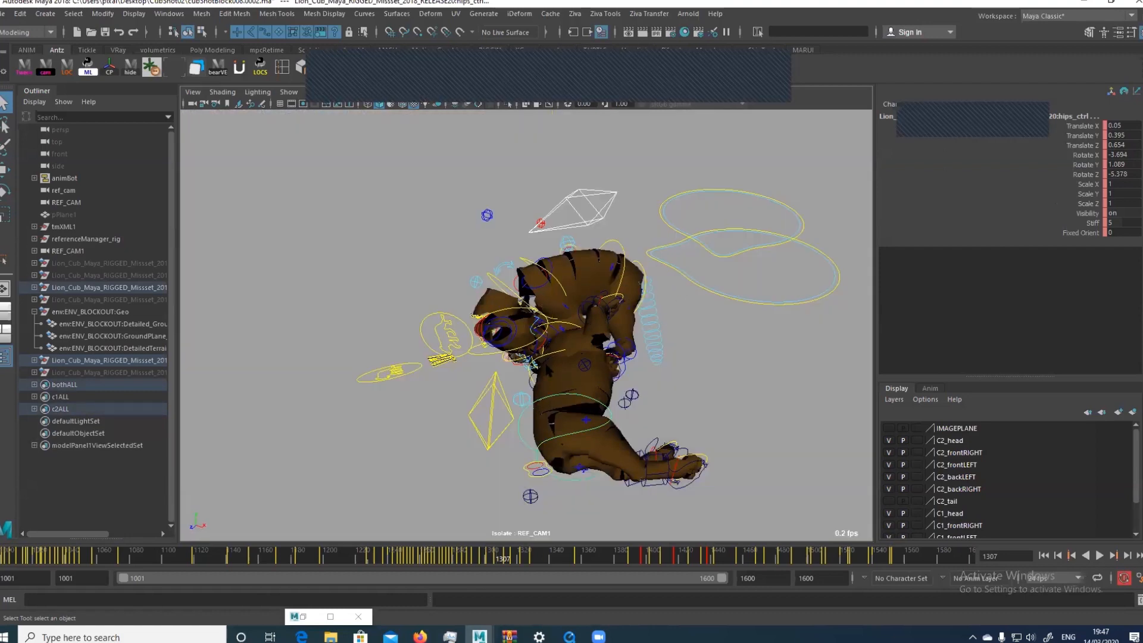
pyautogui.hotkey('ctrl', '1')
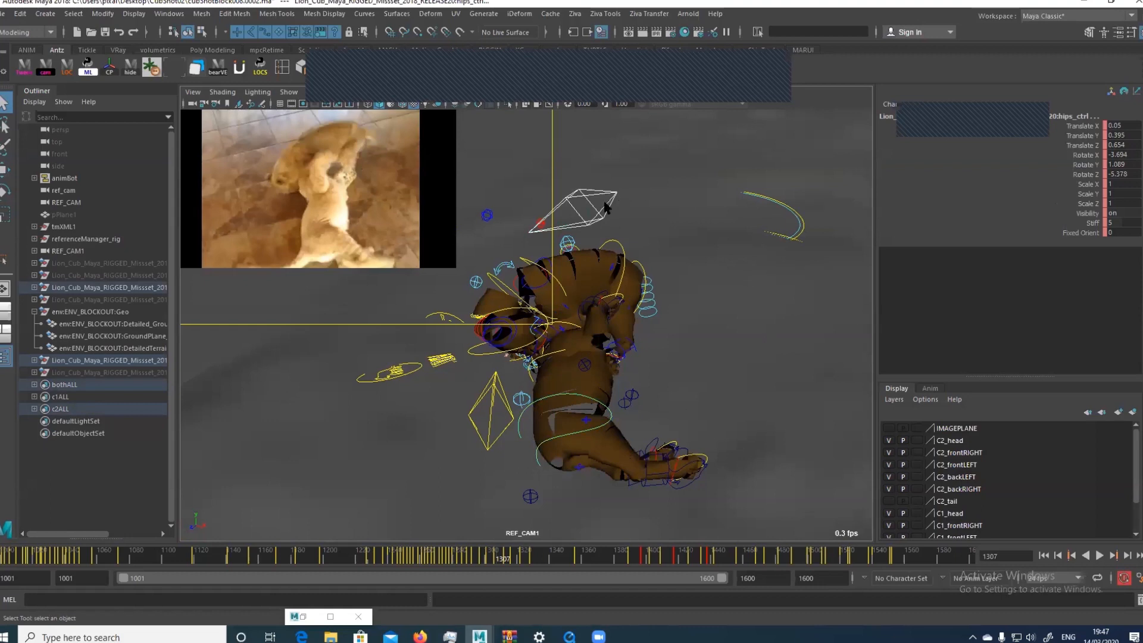
# Isolate only the upper cub from its root control, then undo the isolation and the root selection
pyautogui.click(603, 207)
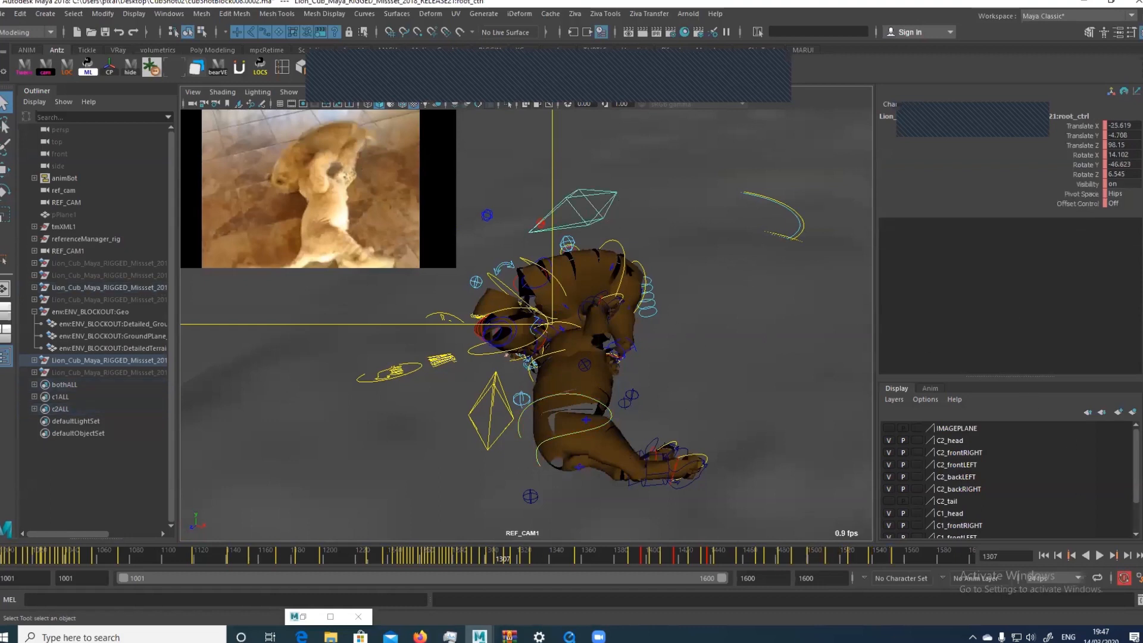
pyautogui.hotkey('ctrl', '1')
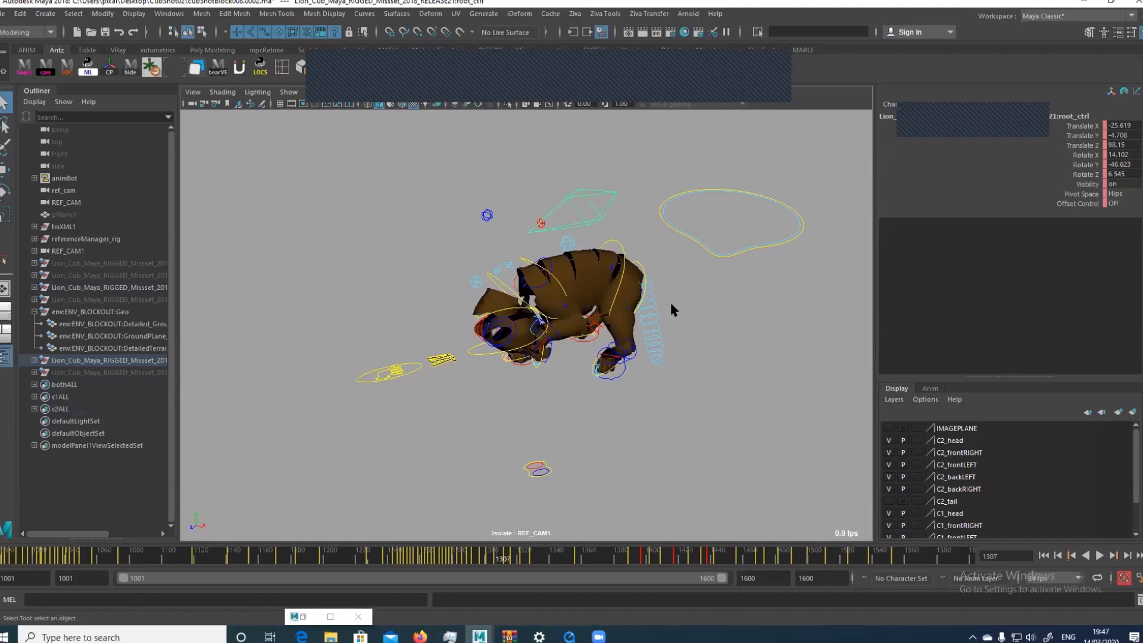
pyautogui.keyDown('alt'); pyautogui.moveTo(670, 300); pyautogui.dragTo(588, 320, button='right'); pyautogui.keyUp('alt')
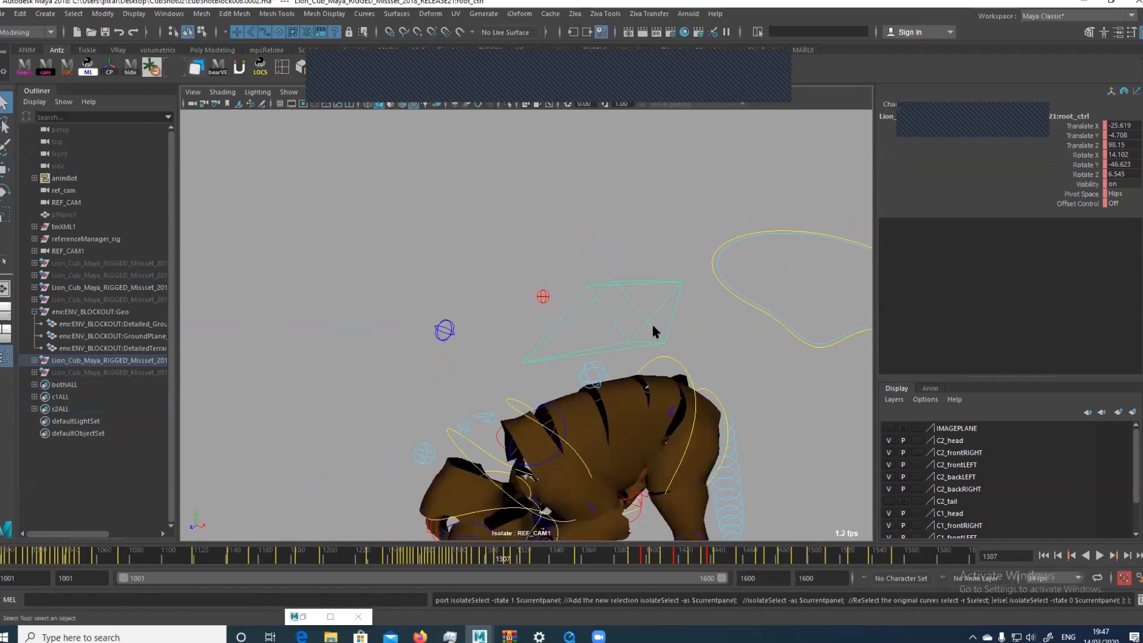
pyautogui.hotkey('ctrl', 'z')
pyautogui.hotkey('ctrl', 'z')
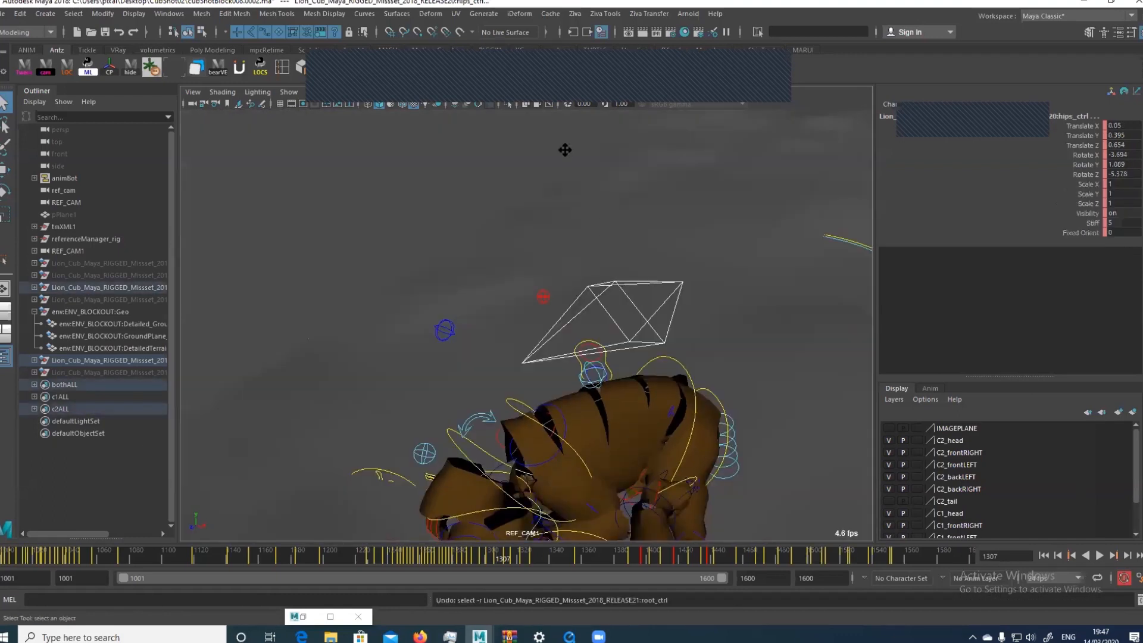
# Switch to the persp camera, frame the selected cubs and isolate both of them in the viewport
pyautogui.click(360, 92)
pyautogui.moveTo(427, 104)
pyautogui.click(494, 131)
pyautogui.press('f')
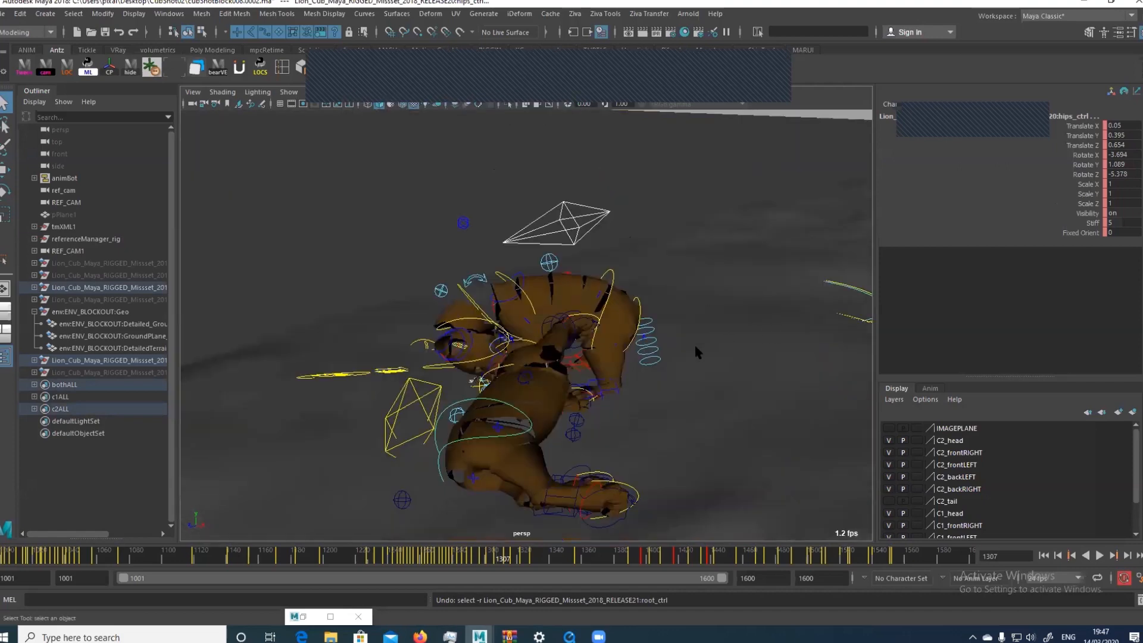
pyautogui.keyDown('alt'); pyautogui.moveTo(695, 351); pyautogui.dragTo(798, 342); pyautogui.keyUp('alt')
pyautogui.click(508, 104)
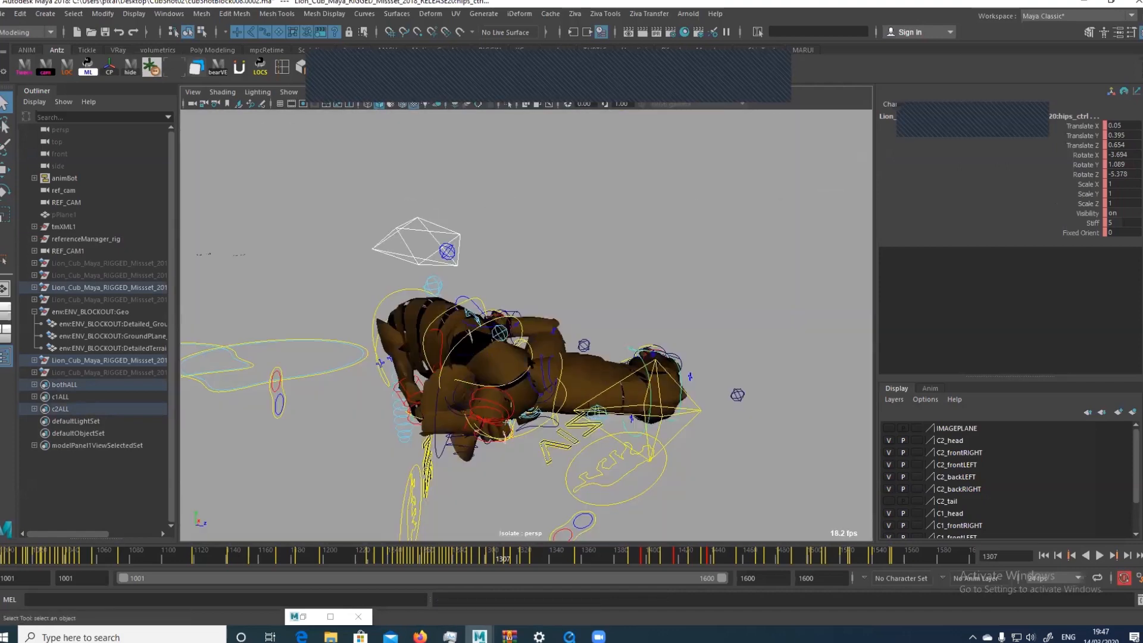
# Hide the C2_head display layer for the isolated cubs
pyautogui.keyDown('alt'); pyautogui.moveTo(524, 376); pyautogui.dragTo(766, 351); pyautogui.keyUp('alt')
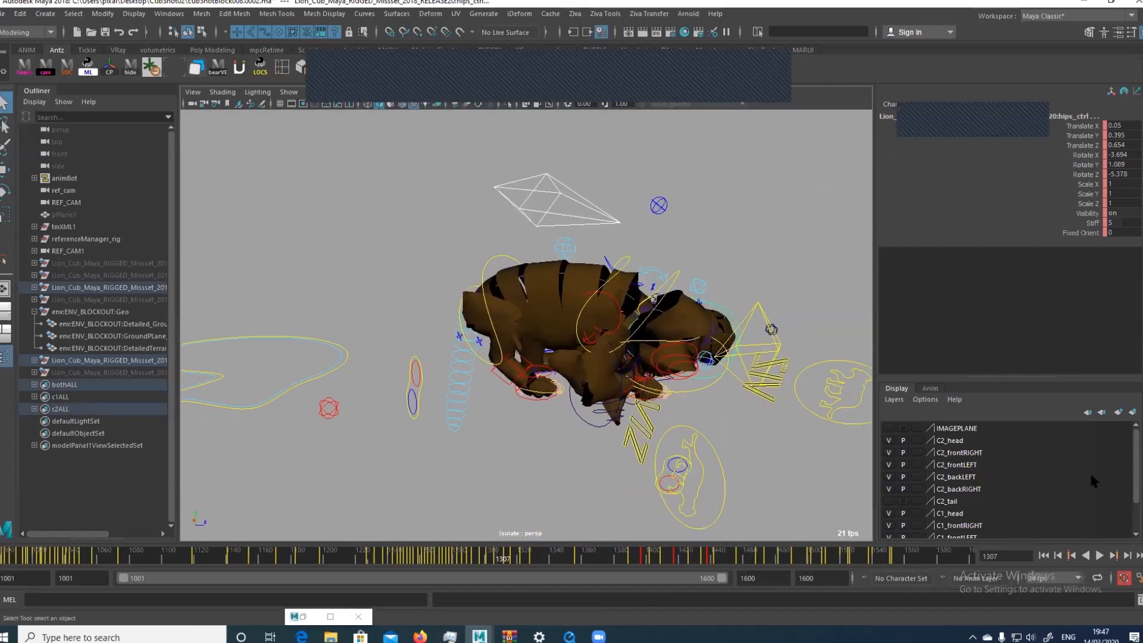
pyautogui.click(889, 441)
# Start opening another scene and browse to the MONSTER_RIGS\LION CUB\scenes folder on the Desktop
pyautogui.click(4, 13)
pyautogui.click(36, 46)
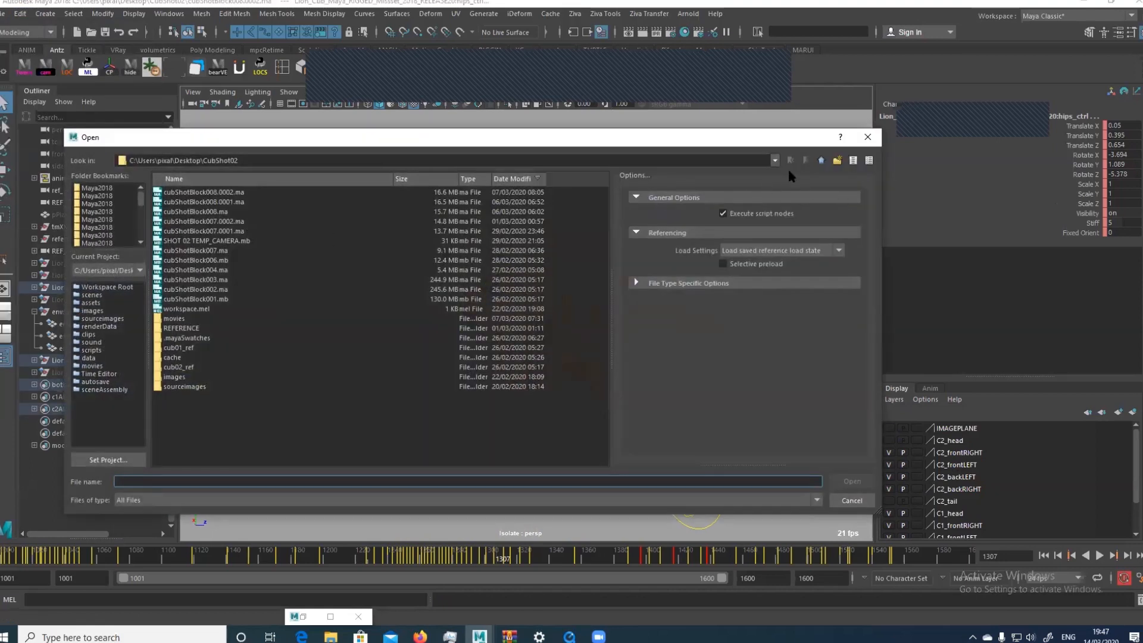
pyautogui.click(820, 161)
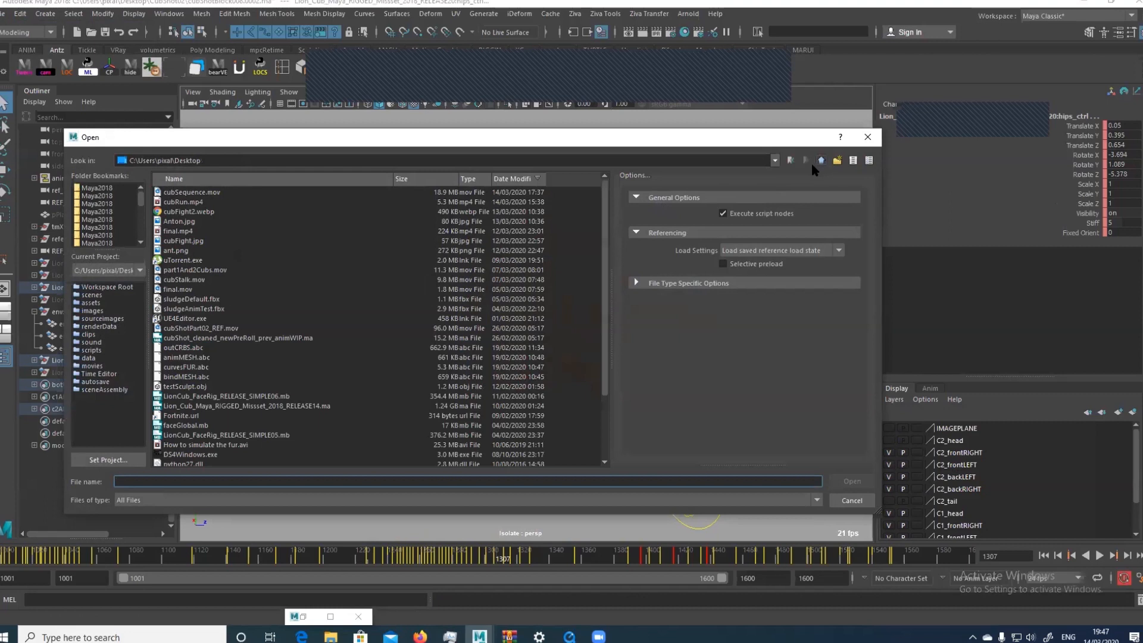
pyautogui.click(290, 179)
pyautogui.doubleClick(191, 241)
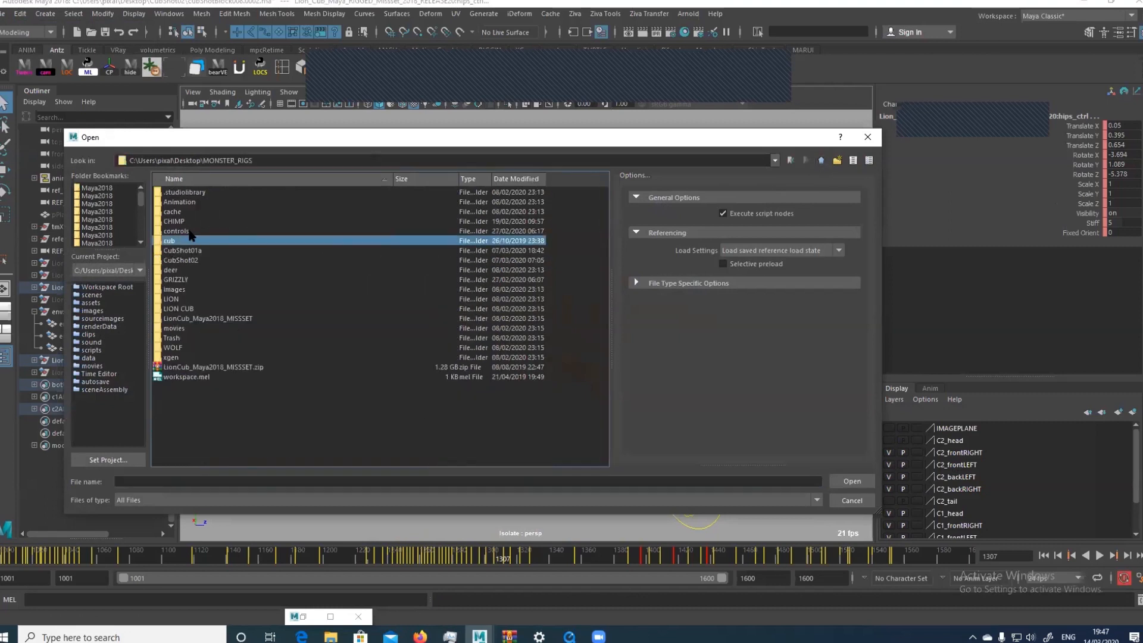
pyautogui.click(182, 300)
pyautogui.doubleClick(182, 307)
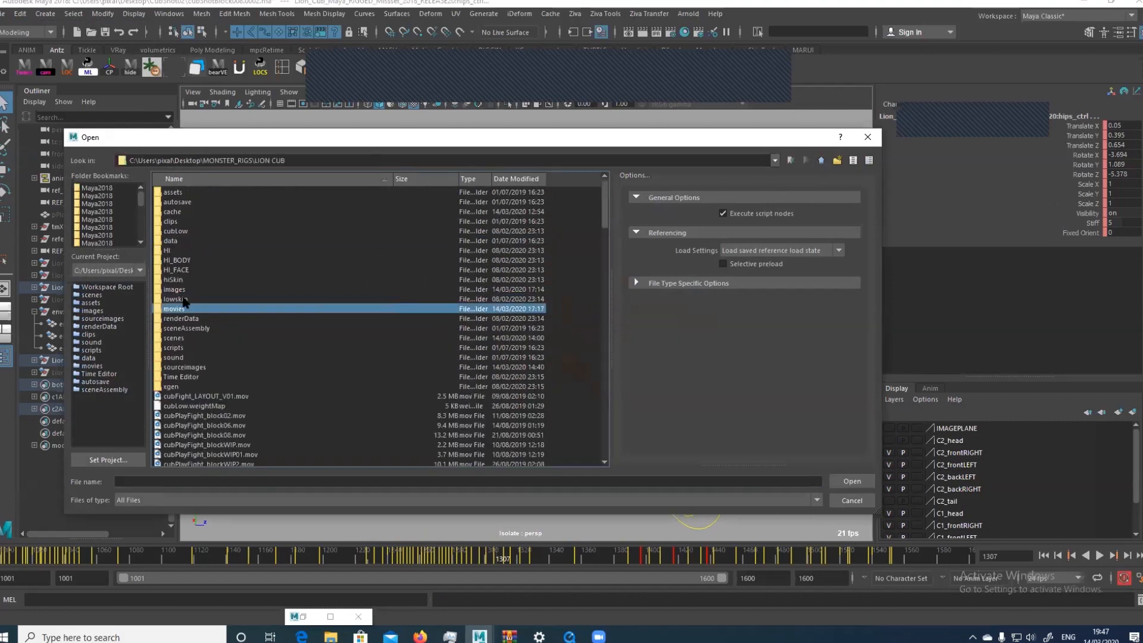
pyautogui.doubleClick(177, 337)
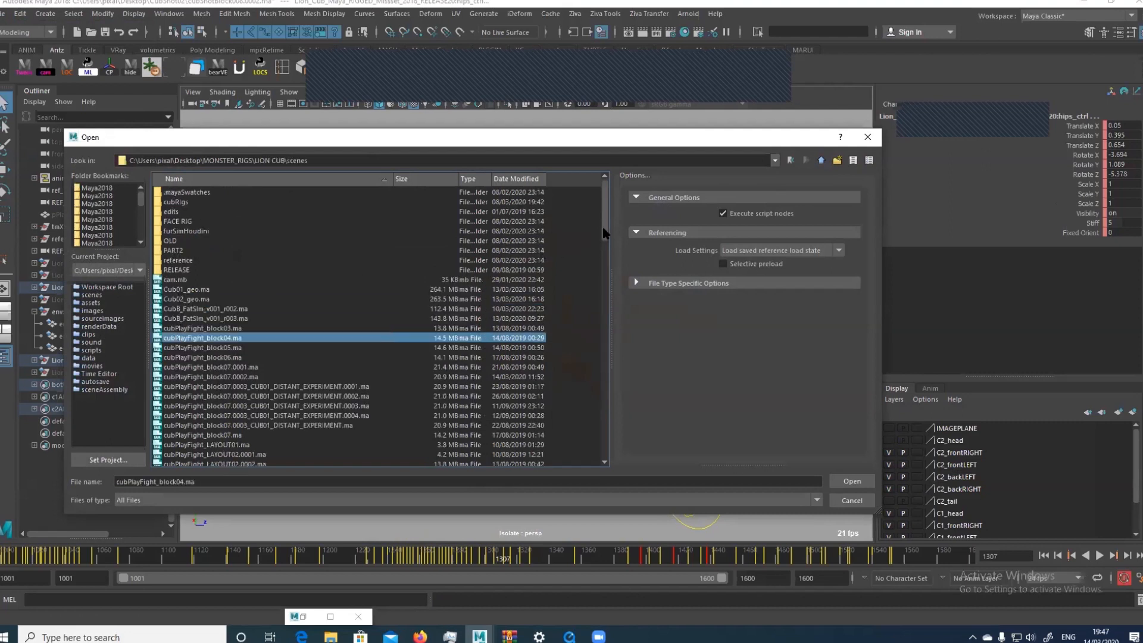
# Open cubPlayFight_block07.0003_CUB01_DISTANT_EXPERIMENT.0004.ma without saving the changes to the current scene
pyautogui.scroll(-18, 588, 300)
pyautogui.scroll(1, 586, 335)
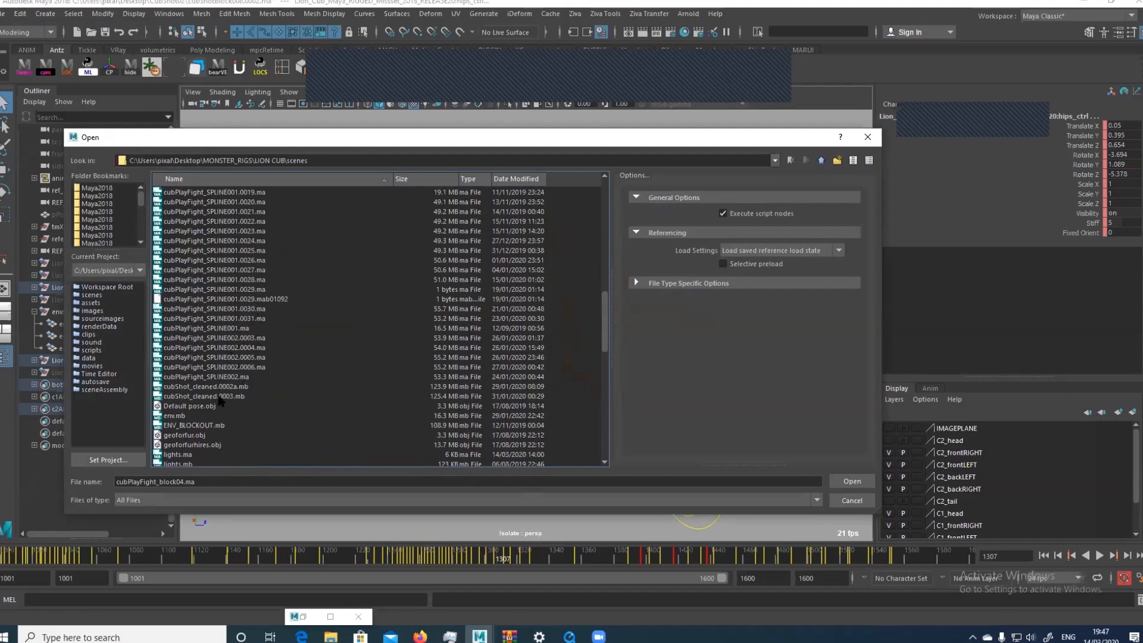
pyautogui.moveTo(602, 301); pyautogui.dragTo(605, 181)
pyautogui.scroll(1, 297, 259)
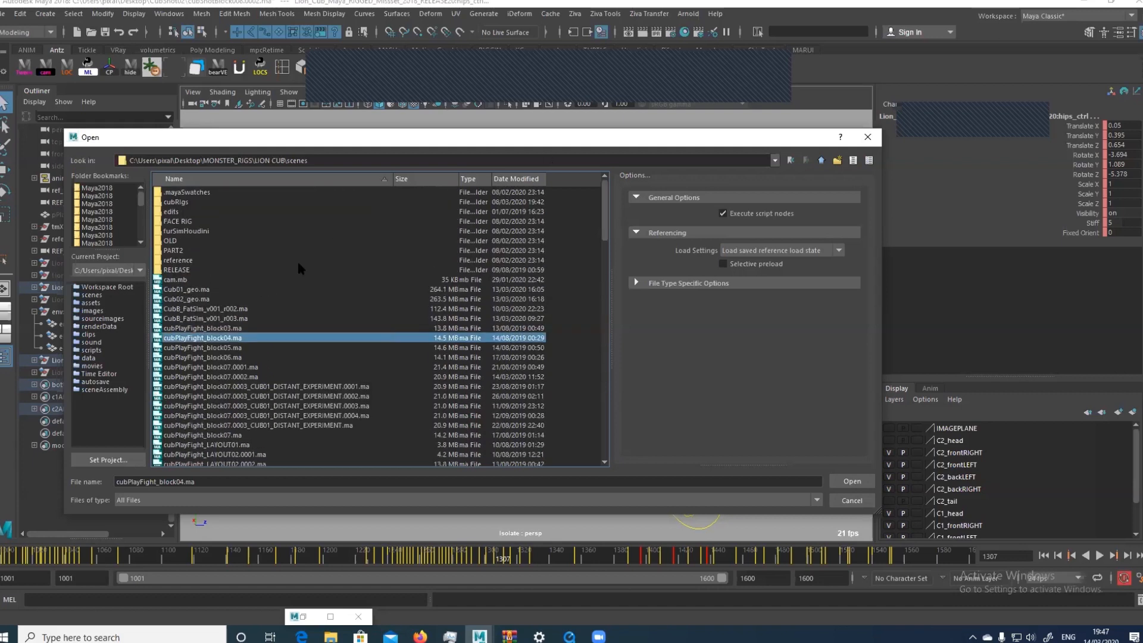
pyautogui.click(317, 416)
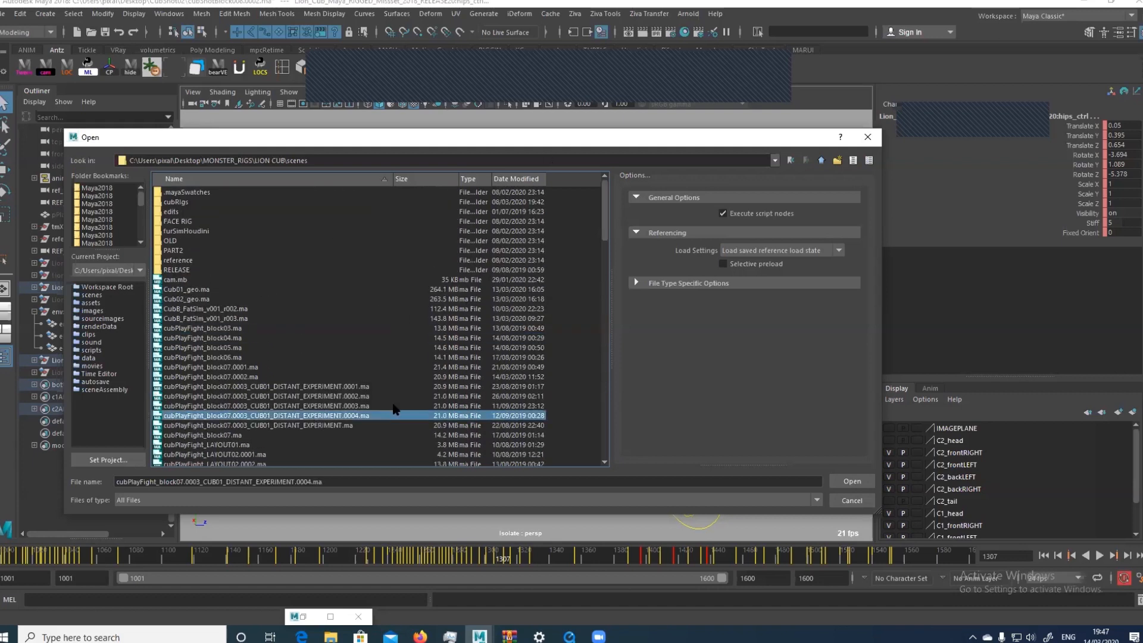
pyautogui.click(852, 481)
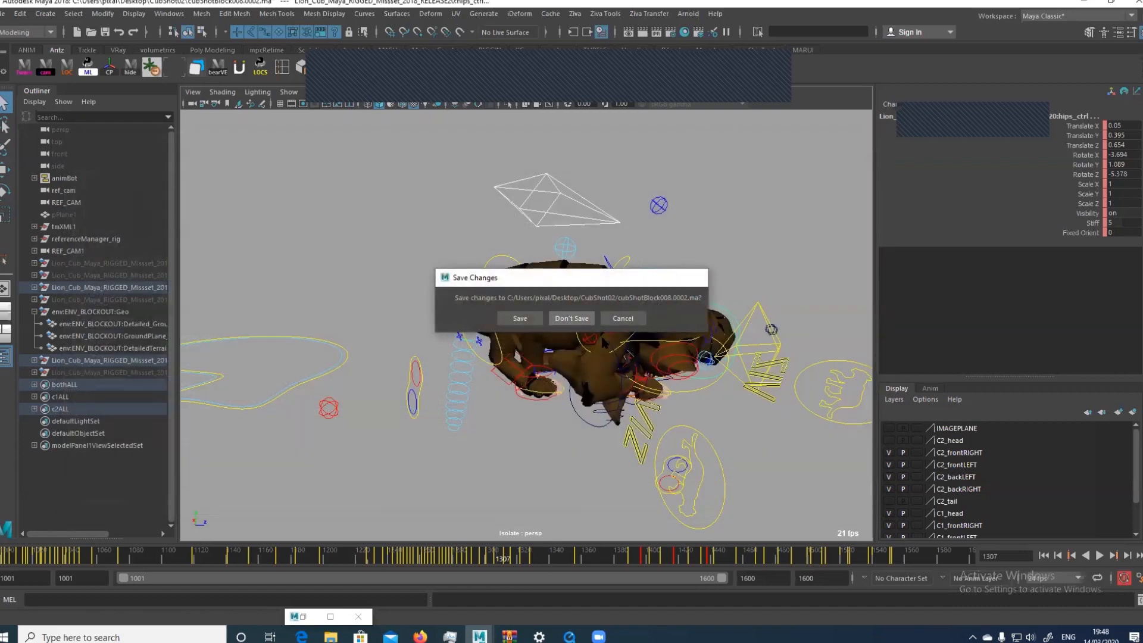
pyautogui.click(570, 320)
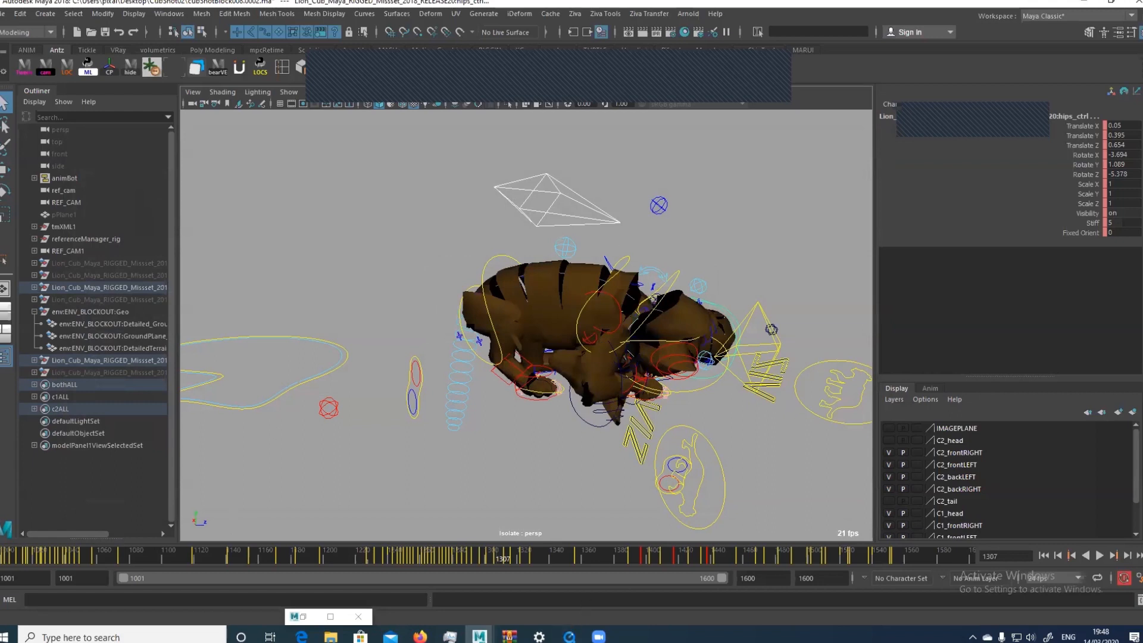
# Switch to the CubShot01a_blocking_004 clip in QuickTime Player and close its window
pyautogui.click(567, 636)
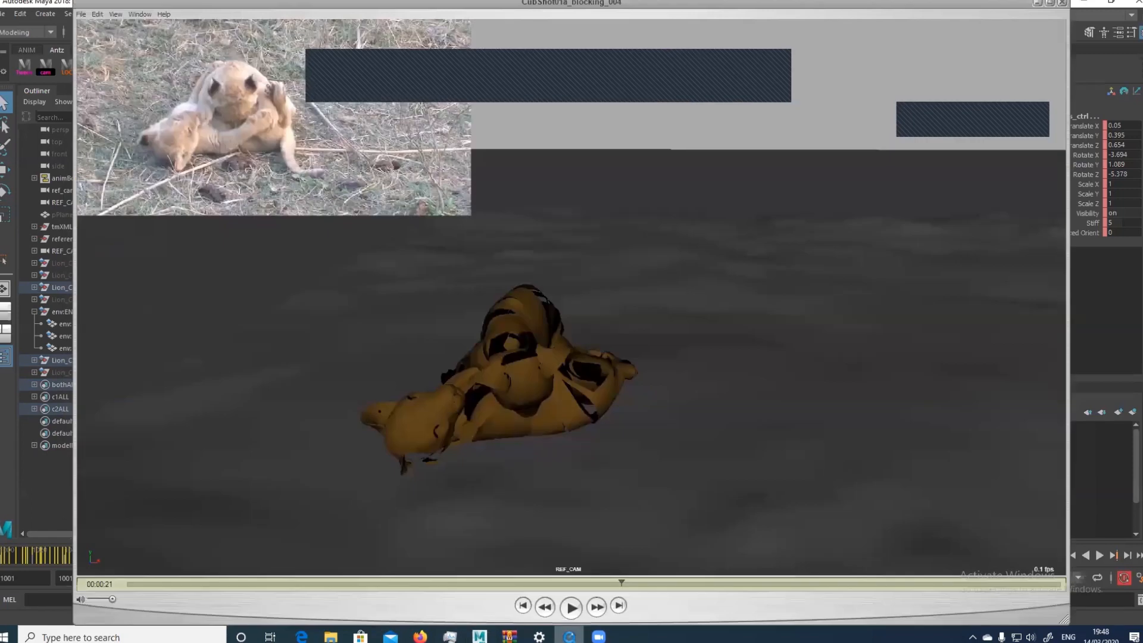
pyautogui.rightClick(567, 635)
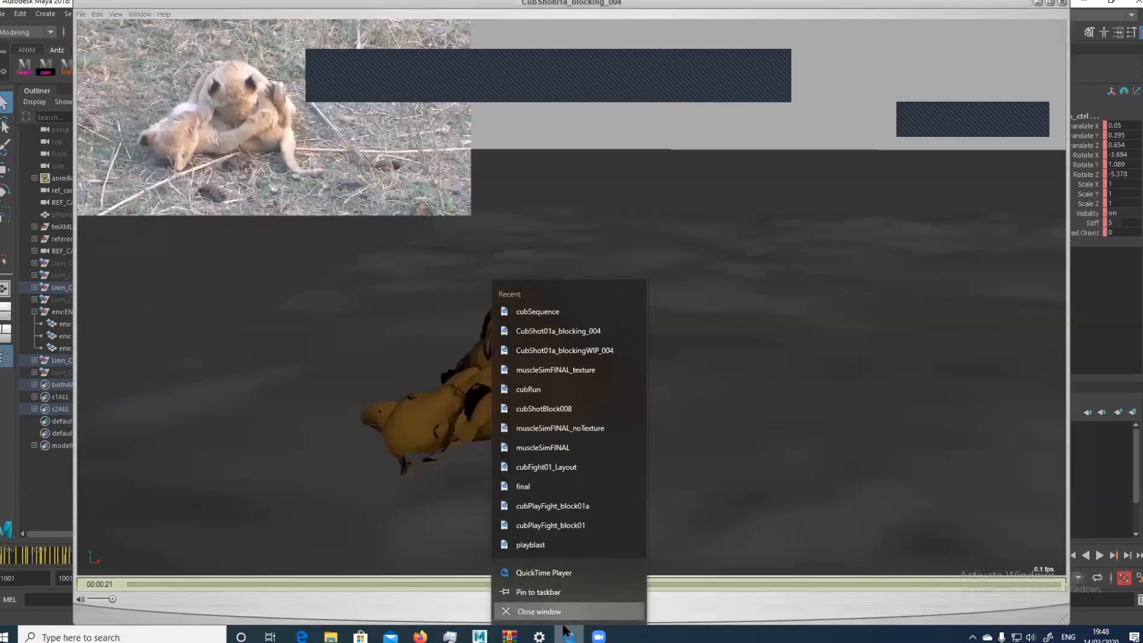
pyautogui.click(546, 608)
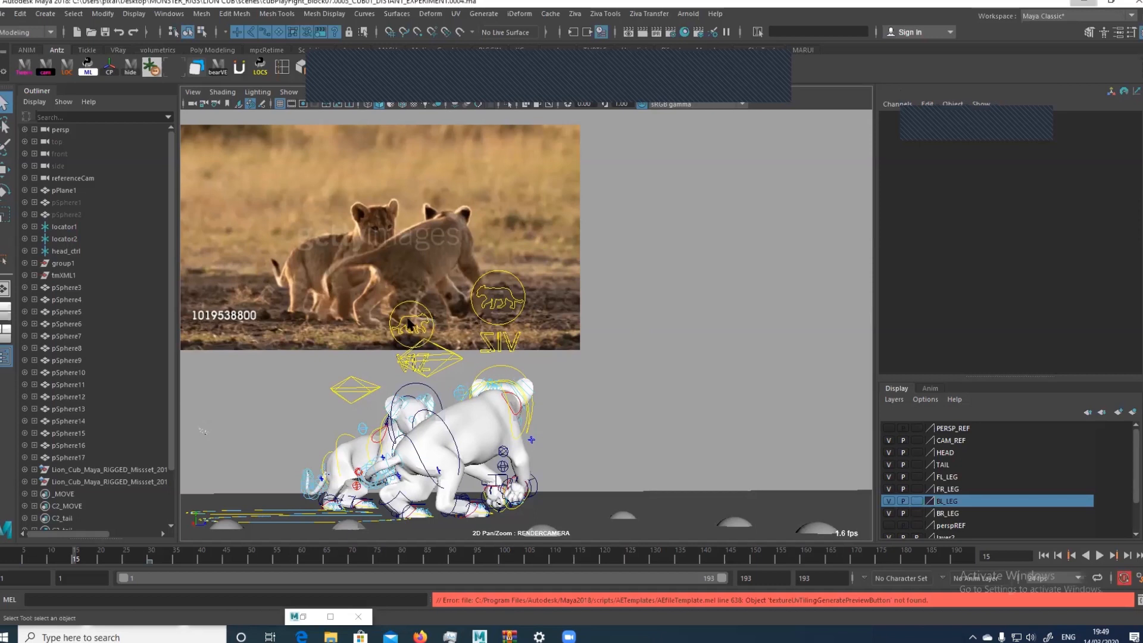
# Select the global controls of both cubs, switch to the persp camera and frame the pair
pyautogui.moveTo(410, 321); pyautogui.dragTo(492, 314)
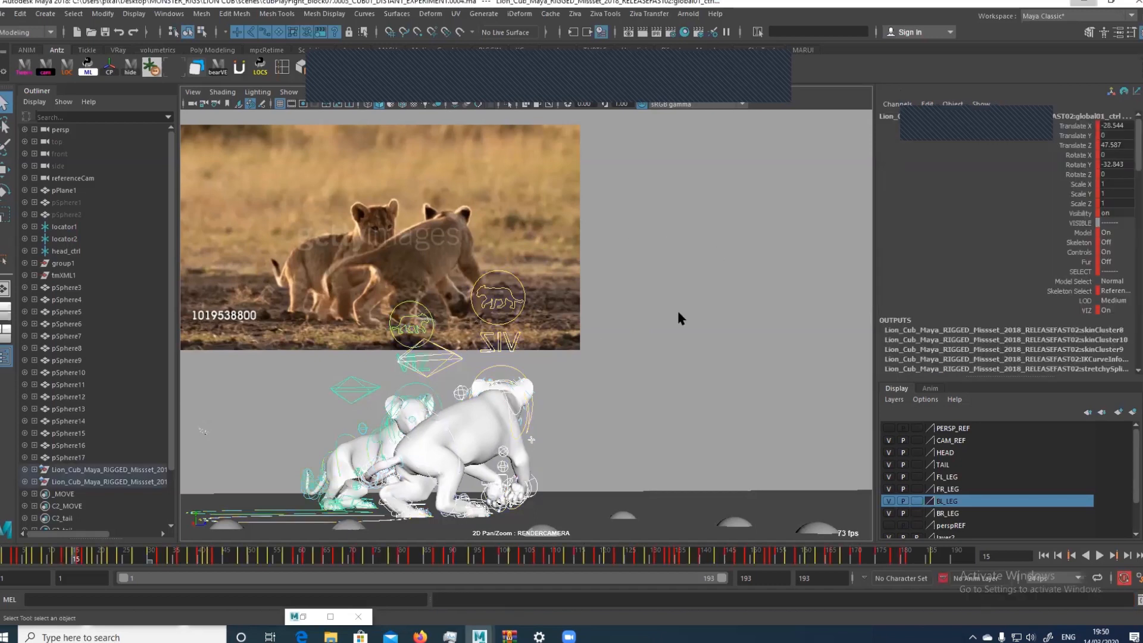
pyautogui.press('space')
pyautogui.moveTo(668, 327); pyautogui.dragTo(672, 304)
pyautogui.press('f')
pyautogui.keyDown('alt'); pyautogui.moveTo(658, 270); pyautogui.dragTo(545, 348, button='right'); pyautogui.keyUp('alt')
pyautogui.keyDown('alt'); pyautogui.moveTo(545, 348); pyautogui.dragTo(538, 426, button='middle'); pyautogui.keyUp('alt')
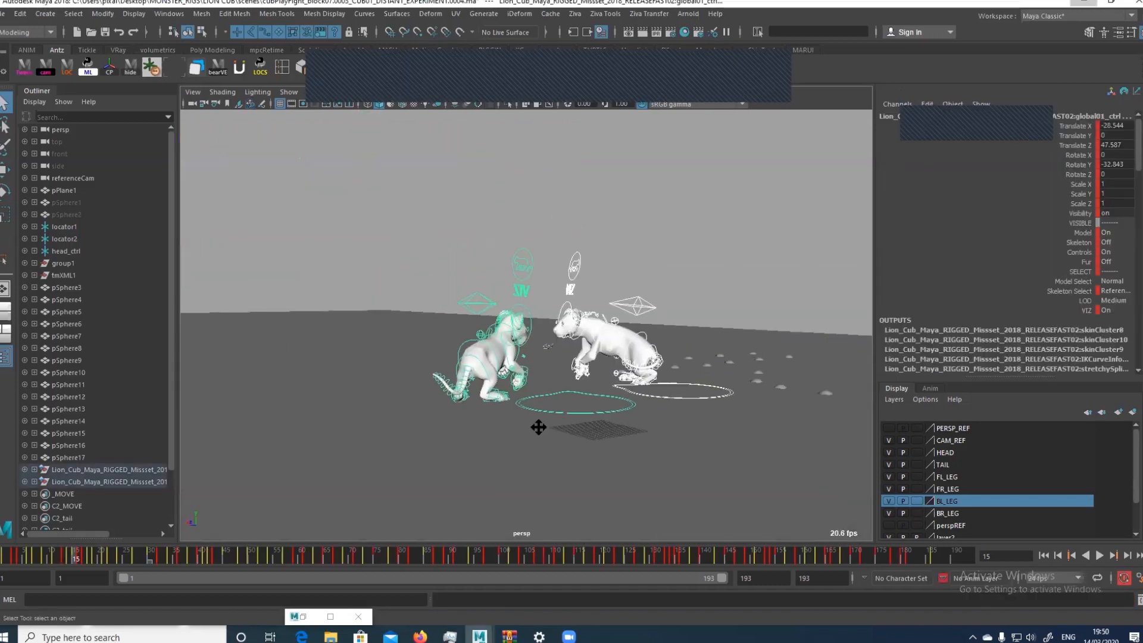
pyautogui.scroll(4, 467, 313)
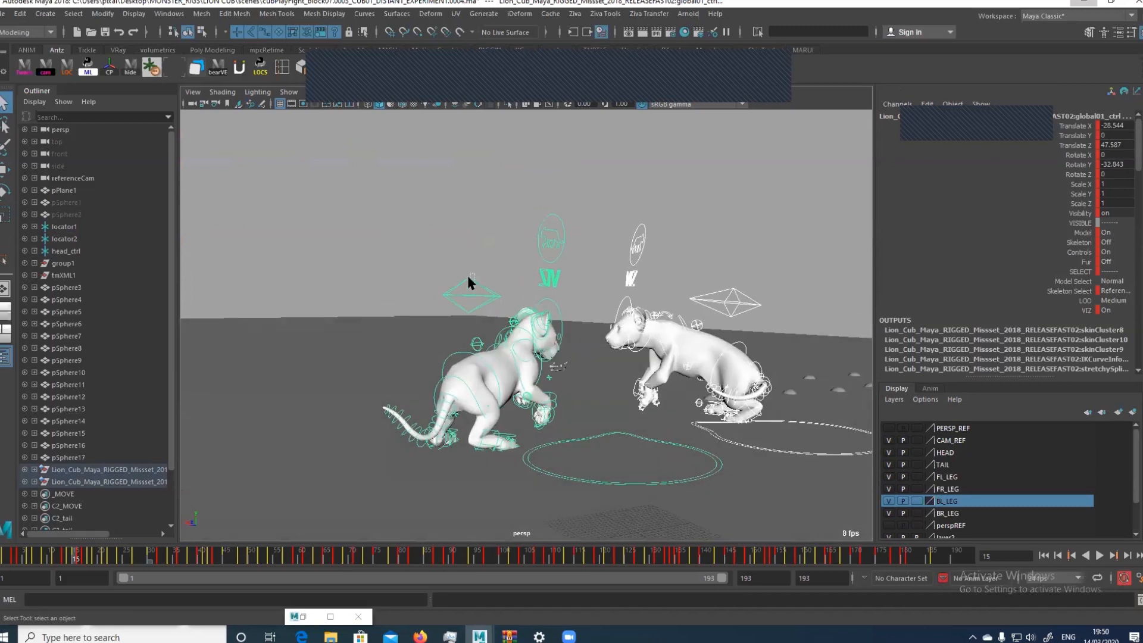
# Isolate the RELEASEFAST02 cub from its root control and set its LOD to Proxy on the global control
pyautogui.click(469, 277)
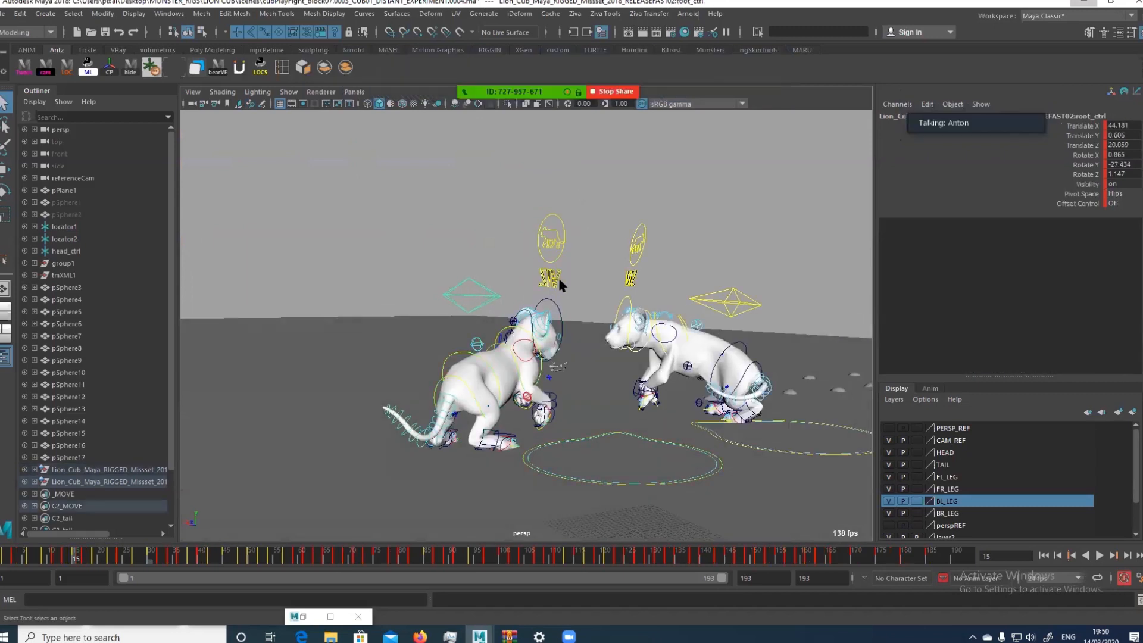
pyautogui.hotkey('ctrl', '1')
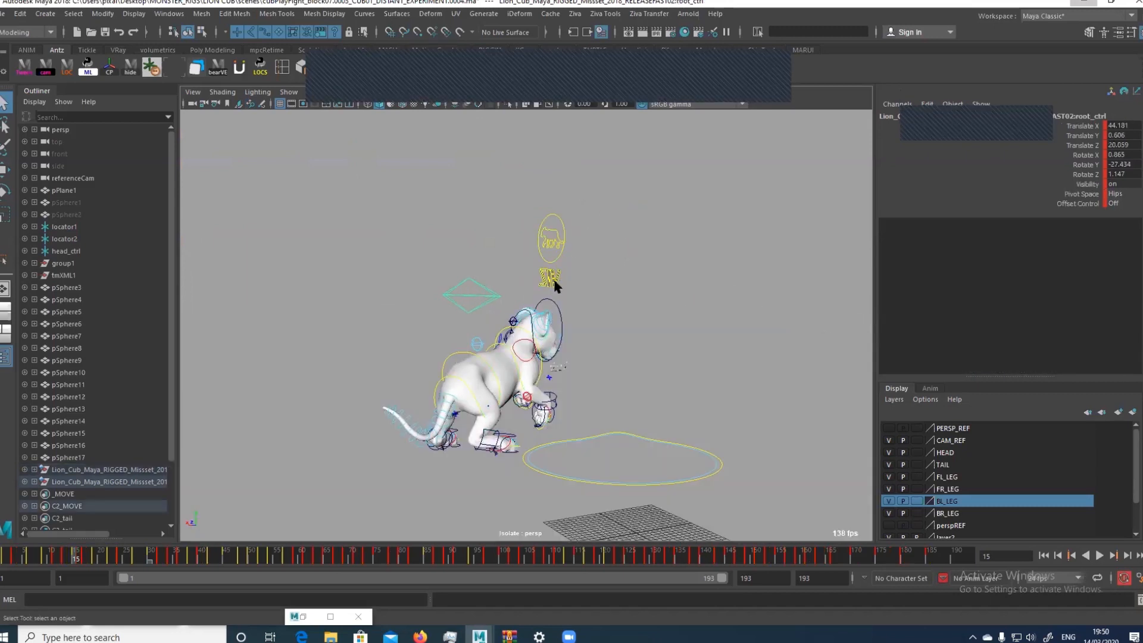
pyautogui.click(544, 235)
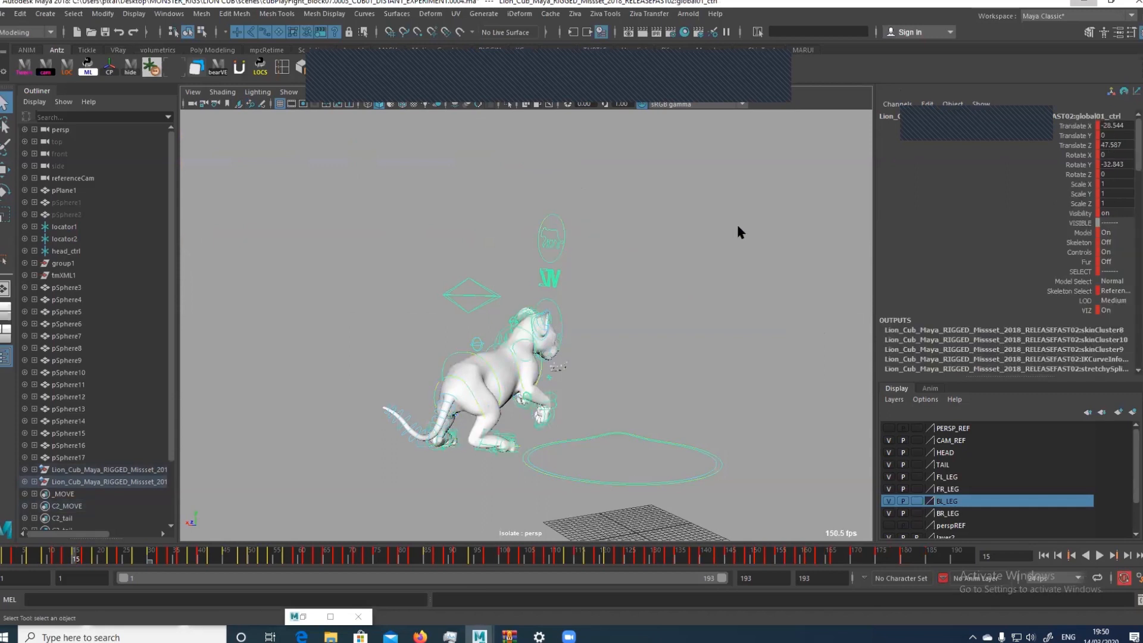
pyautogui.click(1112, 301)
pyautogui.click(1116, 314)
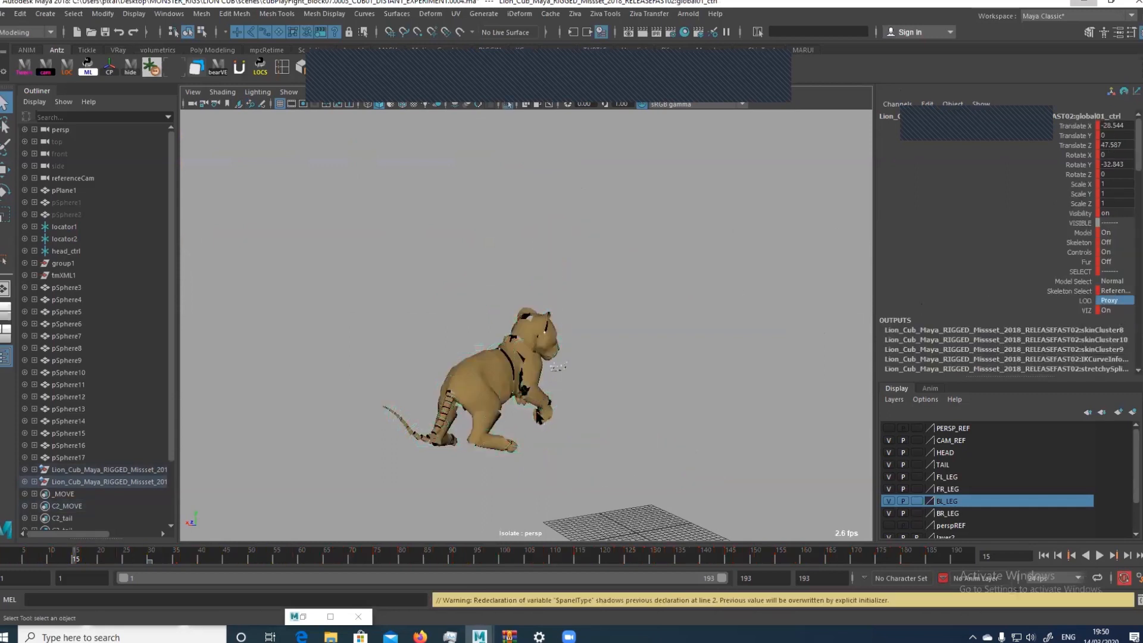
# Frame the proxy cub and select the claws, forearm and upper-arm geometry of its right front leg
pyautogui.click(543, 411)
pyautogui.press('f')
pyautogui.scroll(-5, 646, 410)
pyautogui.keyDown('alt'); pyautogui.moveTo(671, 414); pyautogui.dragTo(535, 398); pyautogui.keyUp('alt')
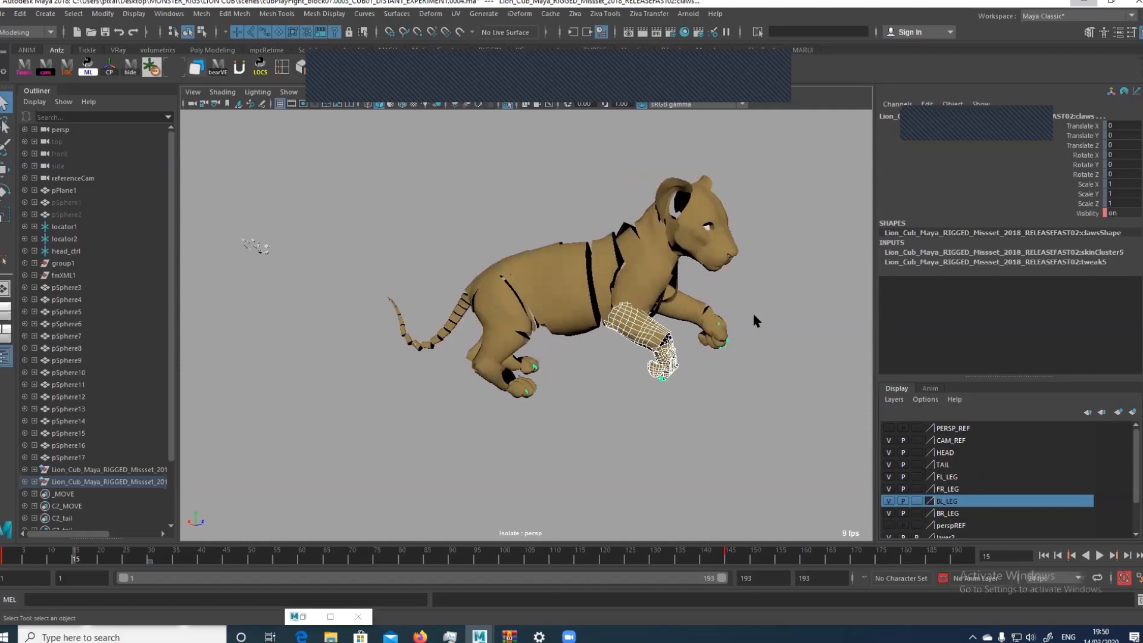
pyautogui.click(646, 291)
# Show the rig controls in the viewport and add the right scapula control to the selection
pyautogui.hotkey('alt', '1')
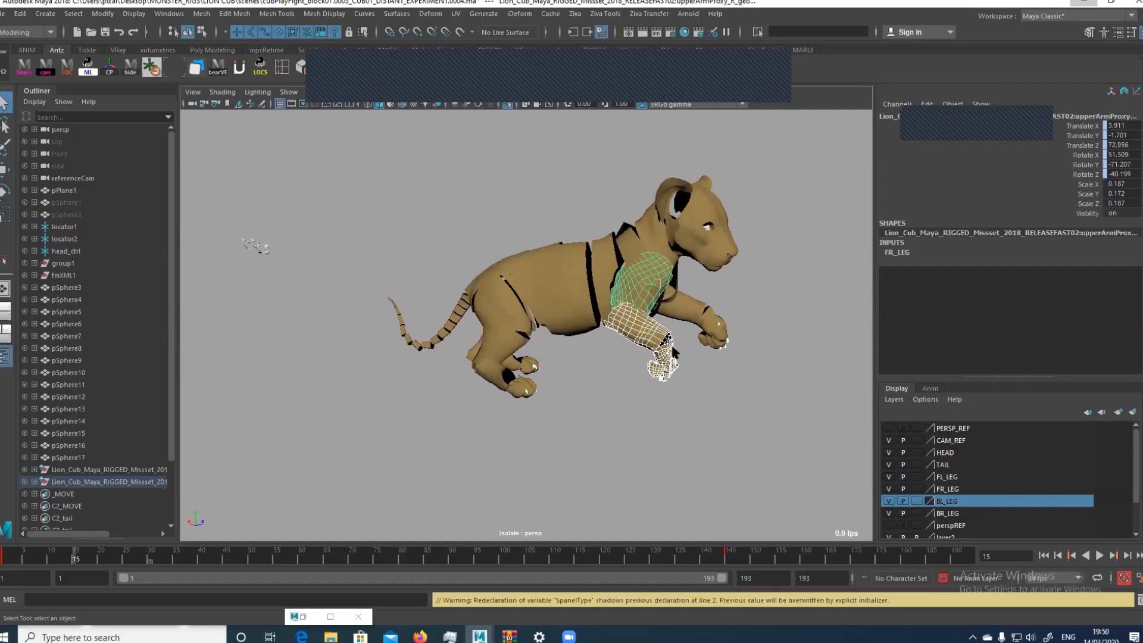
pyautogui.moveTo(634, 395); pyautogui.dragTo(606, 336)
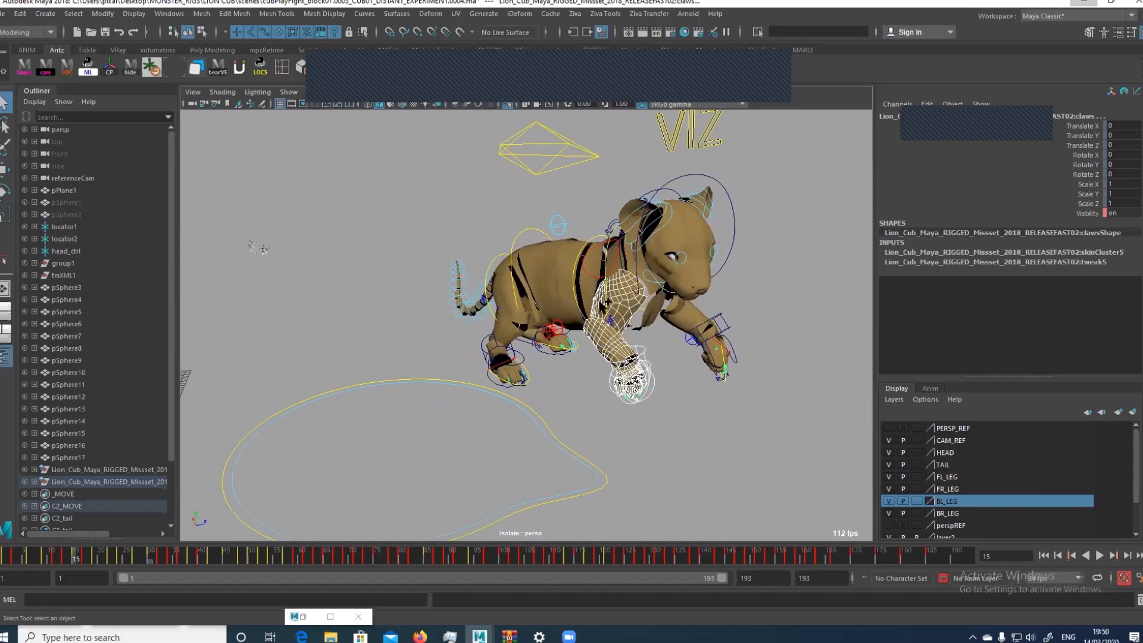
pyautogui.click(592, 272)
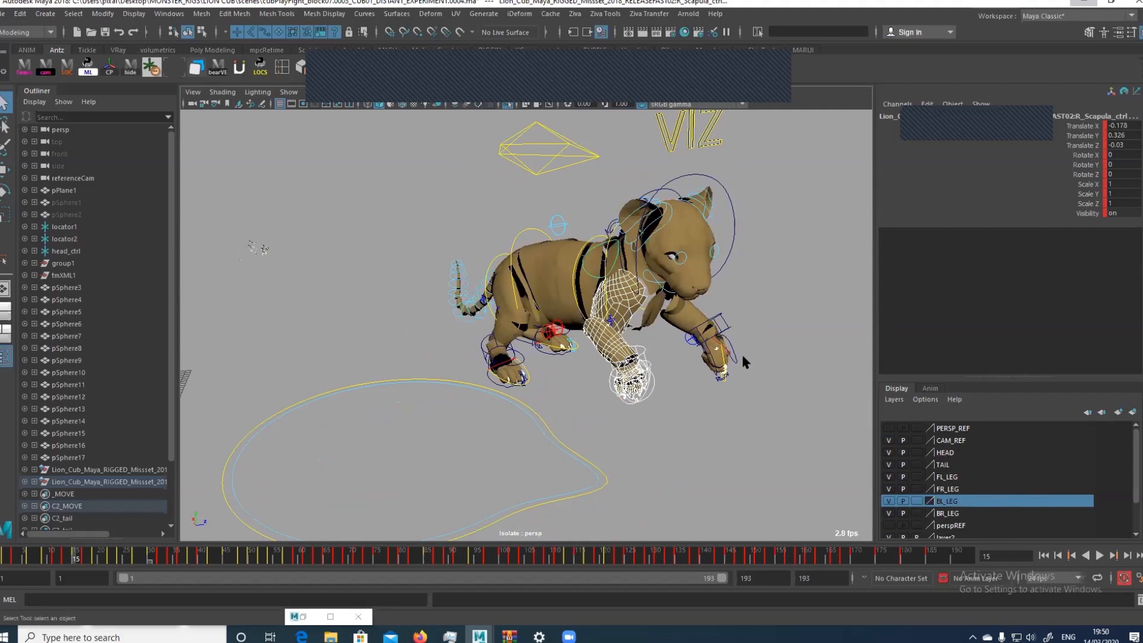
# Hide the four leg display layers: BL_LEG, FR_LEG, FL_LEG and BR_LEG
pyautogui.click(888, 501)
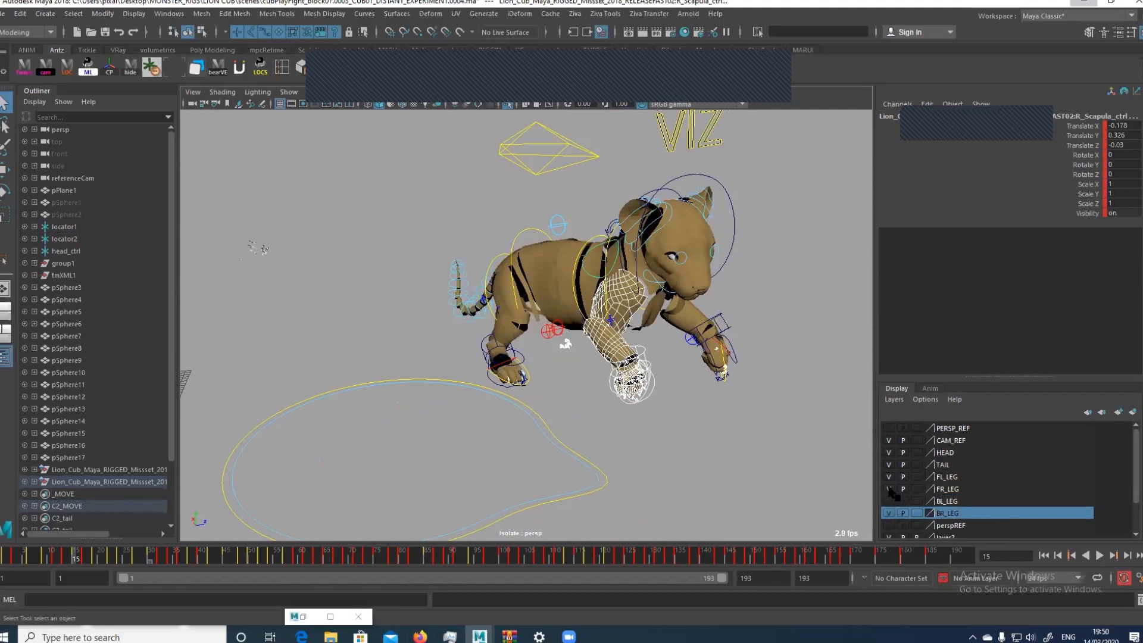
pyautogui.click(888, 488)
pyautogui.click(888, 476)
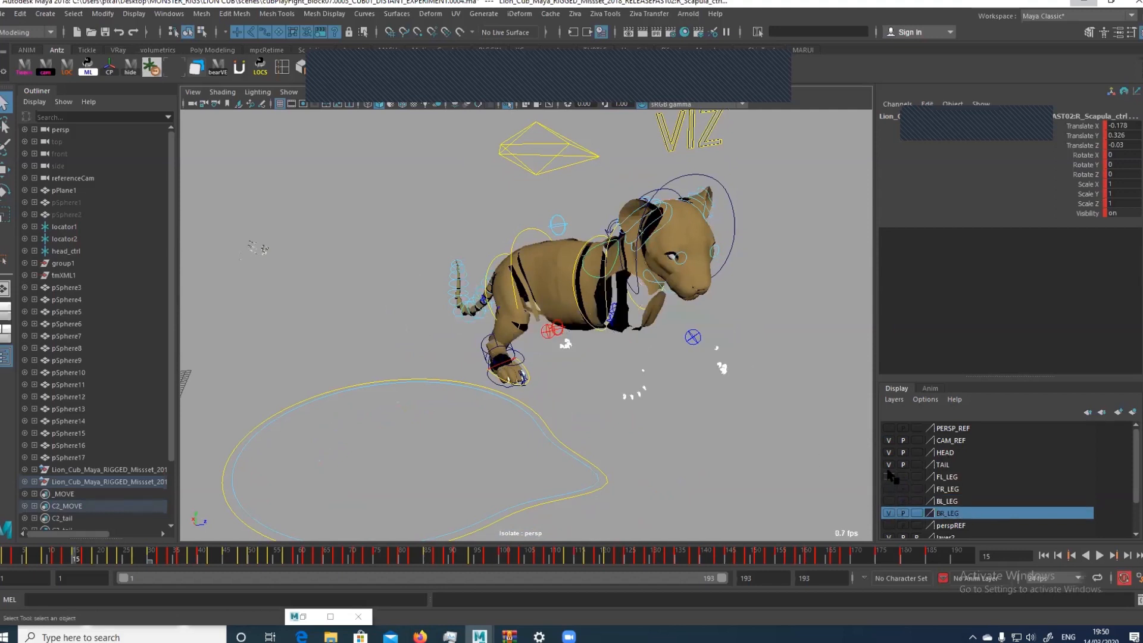
pyautogui.click(888, 512)
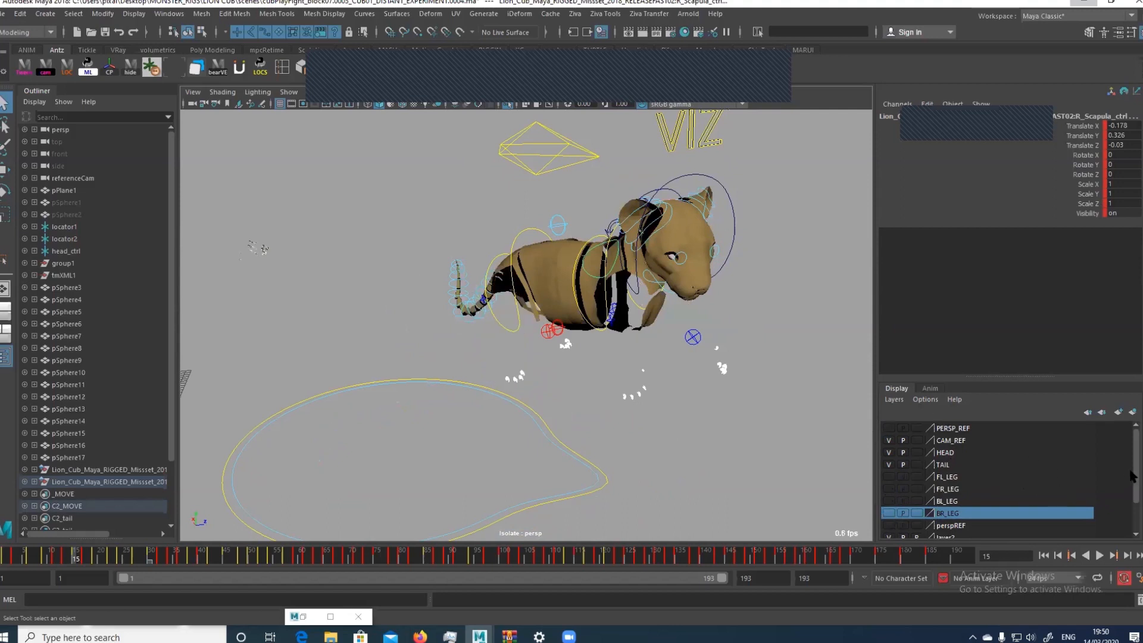
# Hide the layer2, TAIL and CAM_REF display layers
pyautogui.moveTo(1130, 476); pyautogui.dragTo(1134, 501)
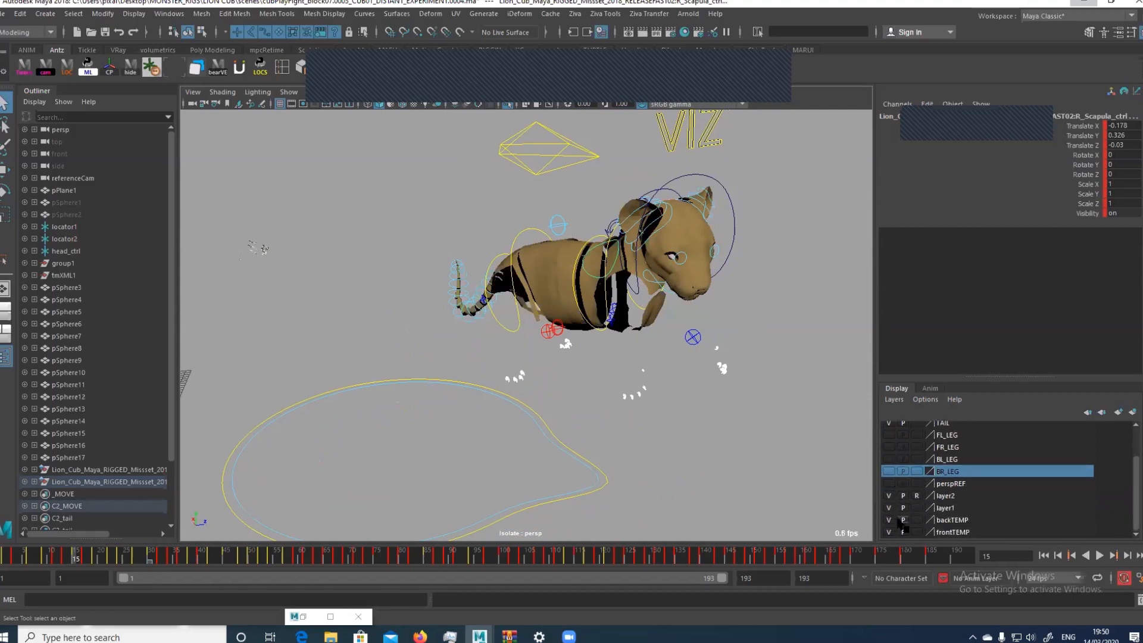
pyautogui.click(888, 519)
pyautogui.moveTo(1133, 468); pyautogui.dragTo(1108, 427)
pyautogui.click(889, 464)
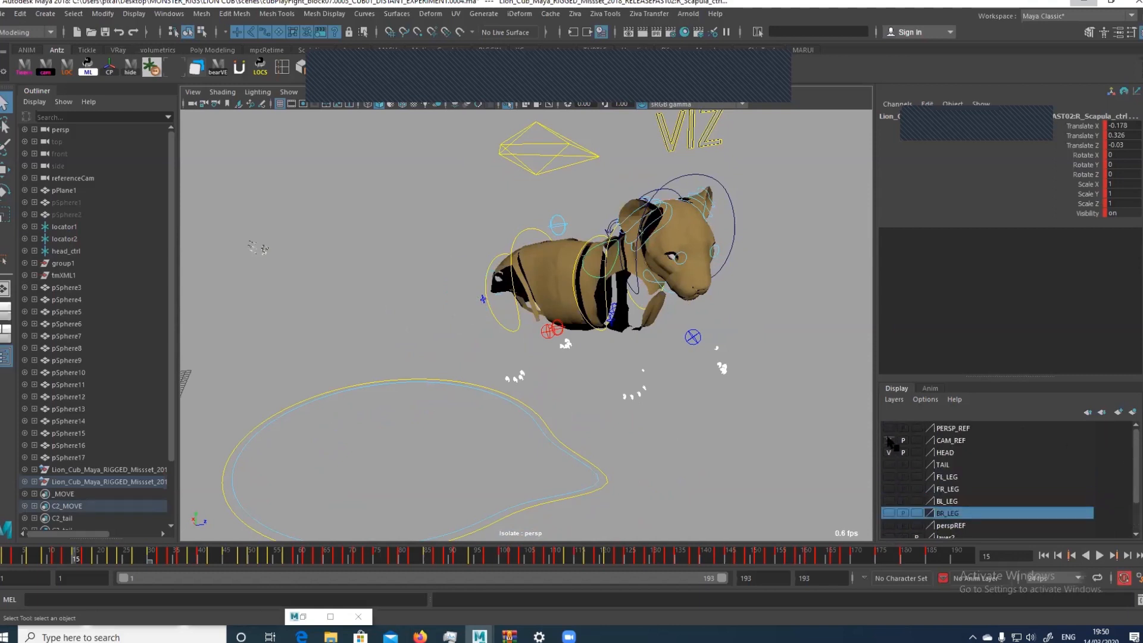
pyautogui.click(888, 452)
pyautogui.click(889, 453)
# Break the connection on the claws mesh's Visibility channel and hide the claws
pyautogui.click(526, 379)
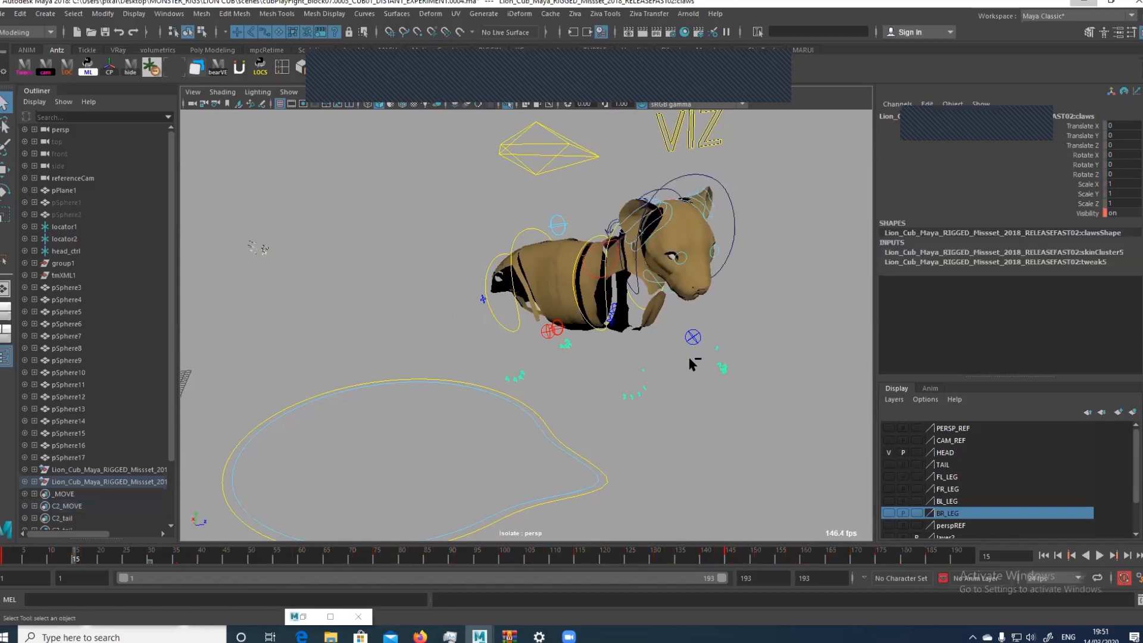
pyautogui.rightClick(1051, 218)
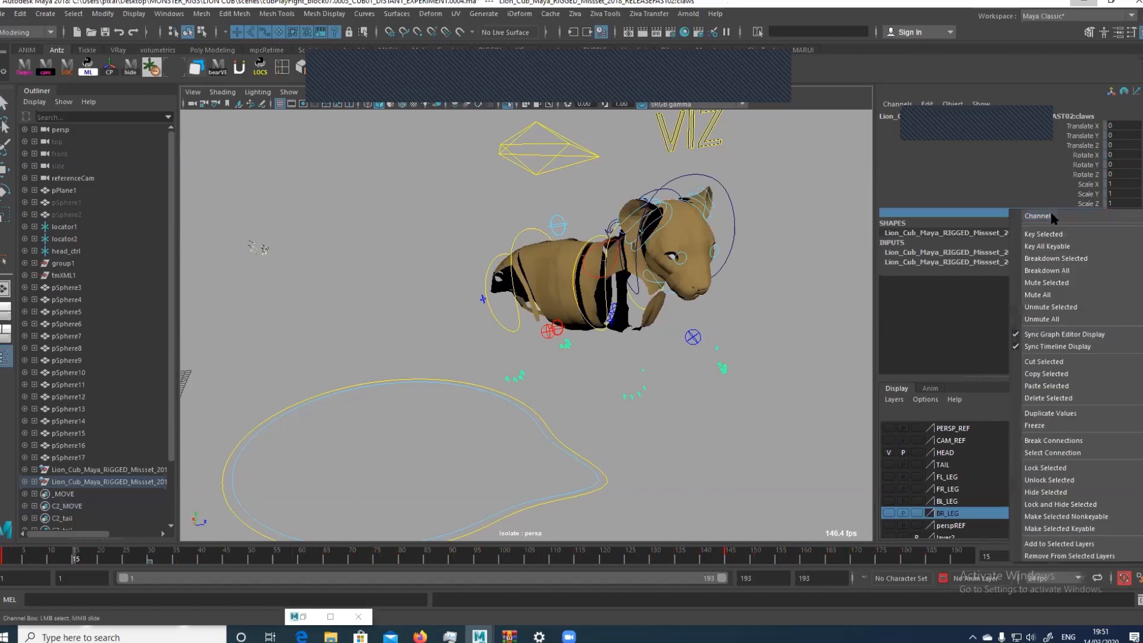
pyautogui.click(1036, 440)
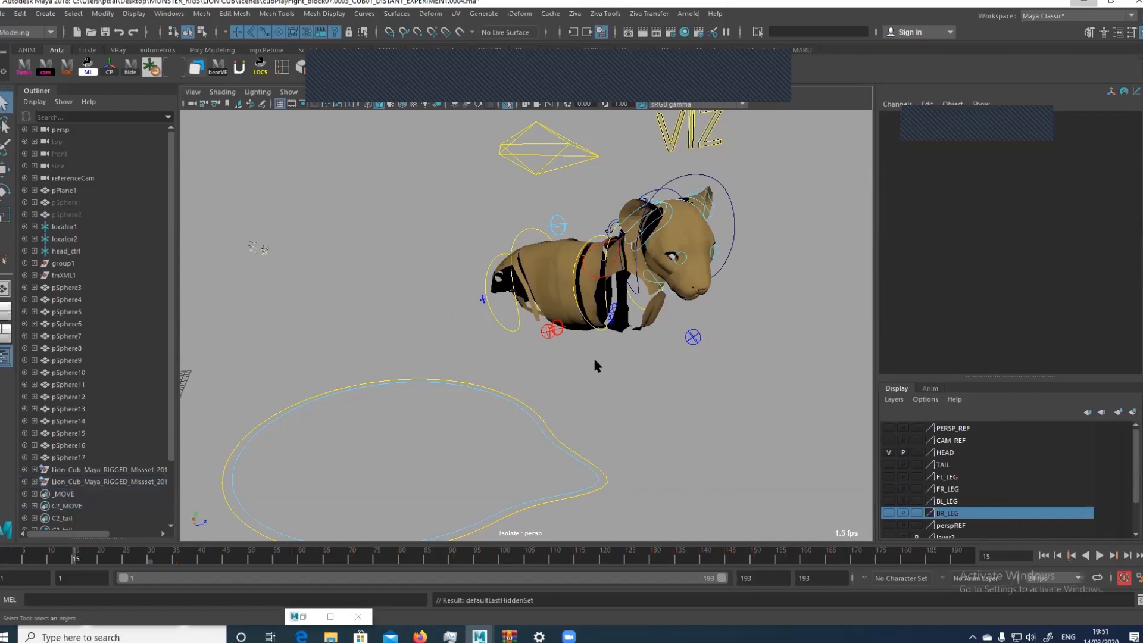
# Select the knee and elbow controls of the cub rig and add them to the BR_LEG display layer
pyautogui.keyDown('alt'); pyautogui.moveTo(594, 359); pyautogui.dragTo(643, 348); pyautogui.keyUp('alt')
pyautogui.click(549, 341)
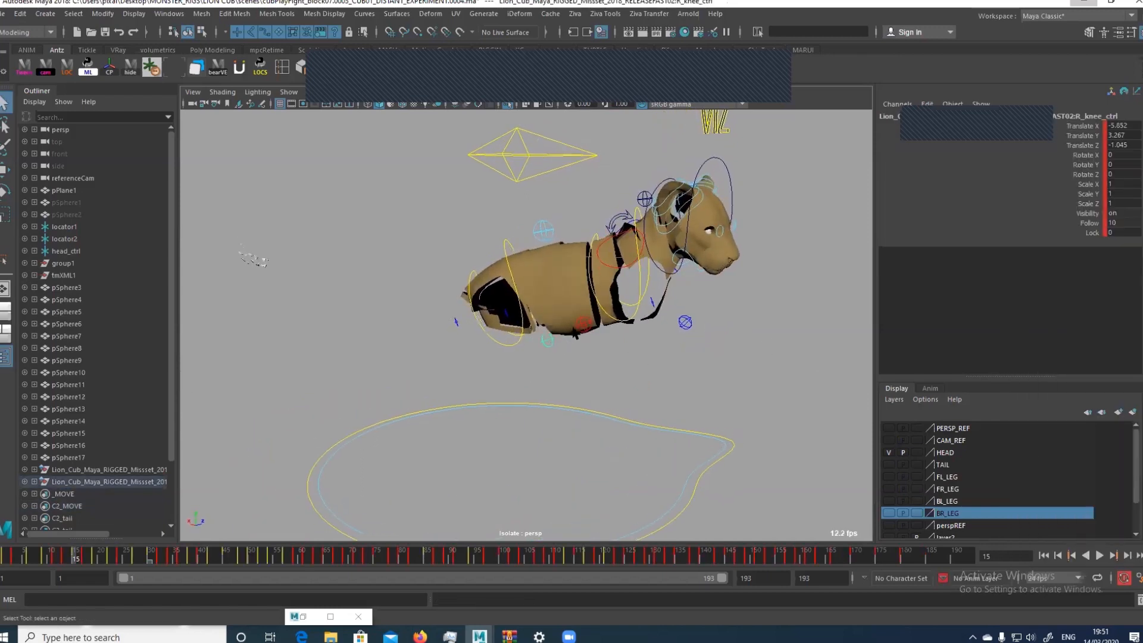
pyautogui.keyDown('shift'); pyautogui.click(583, 325); pyautogui.keyUp('shift')
pyautogui.hotkey('ctrl', '1')
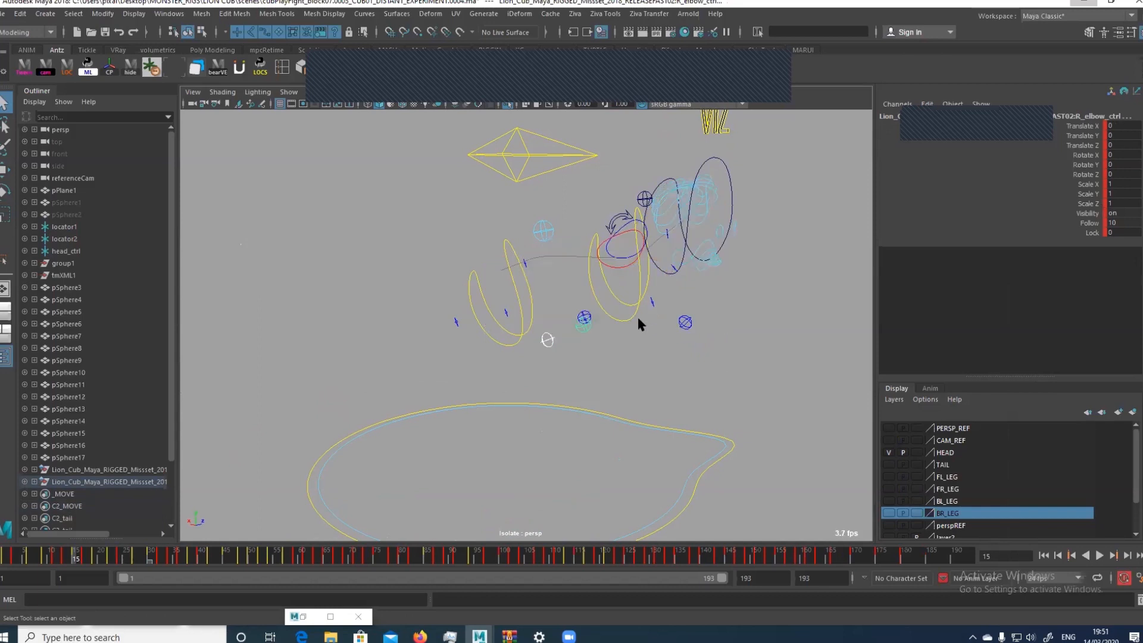
pyautogui.keyDown('shift'); pyautogui.click(691, 319); pyautogui.keyUp('shift')
pyautogui.rightClick(979, 516)
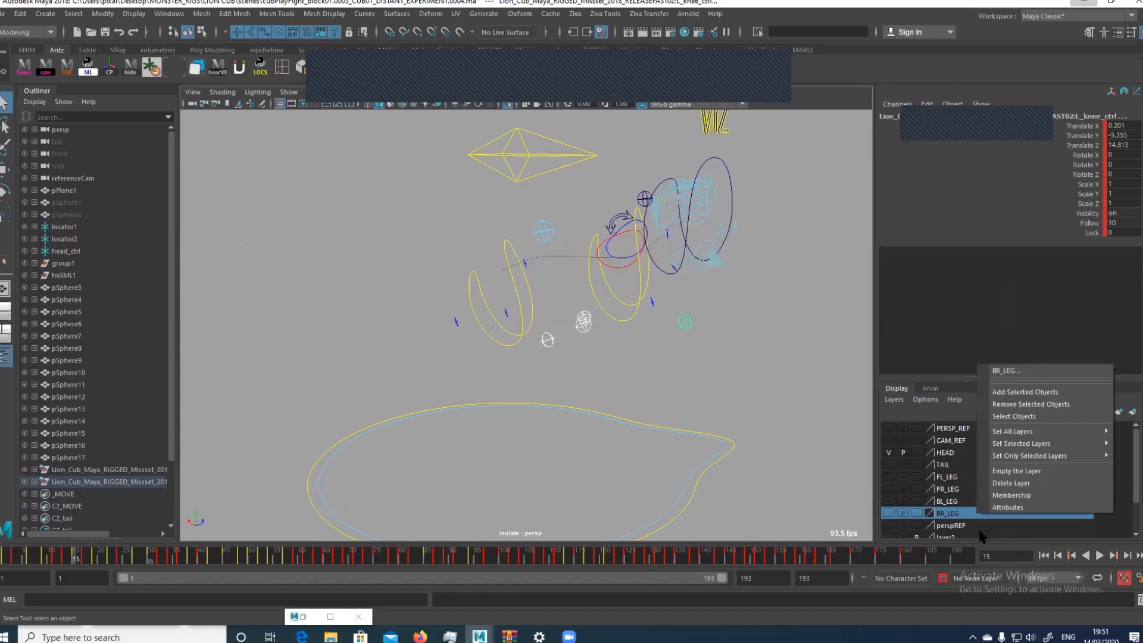
pyautogui.click(1011, 391)
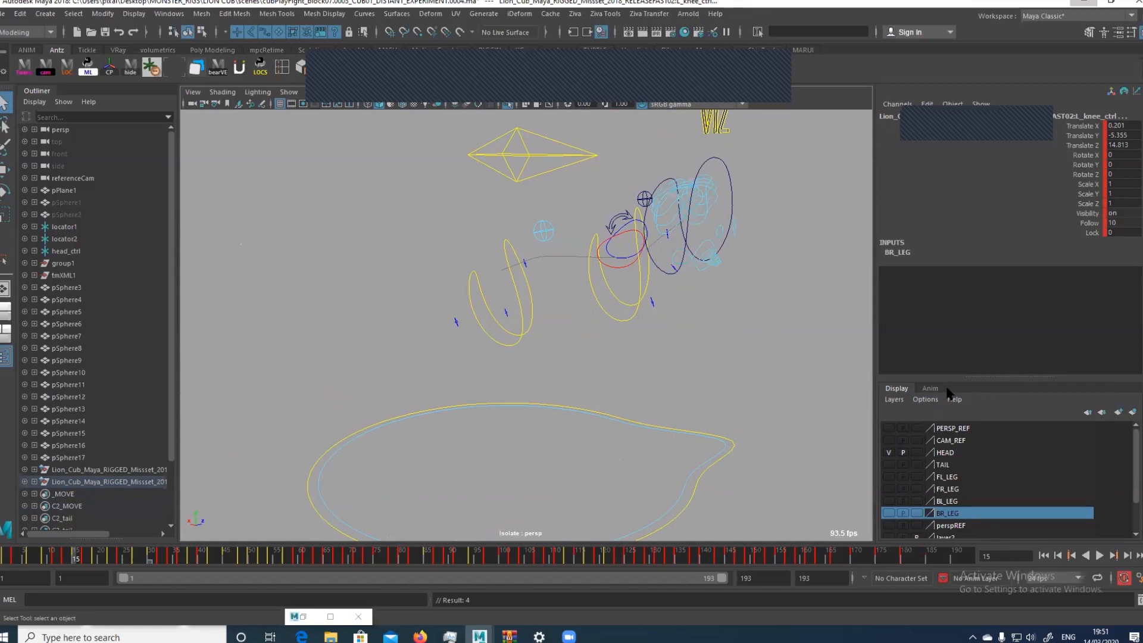
# Select the root control for moving, shorten the playback range to end at frame 61, and play the animation, stopping at frame 13
pyautogui.click(502, 173)
pyautogui.press('w')
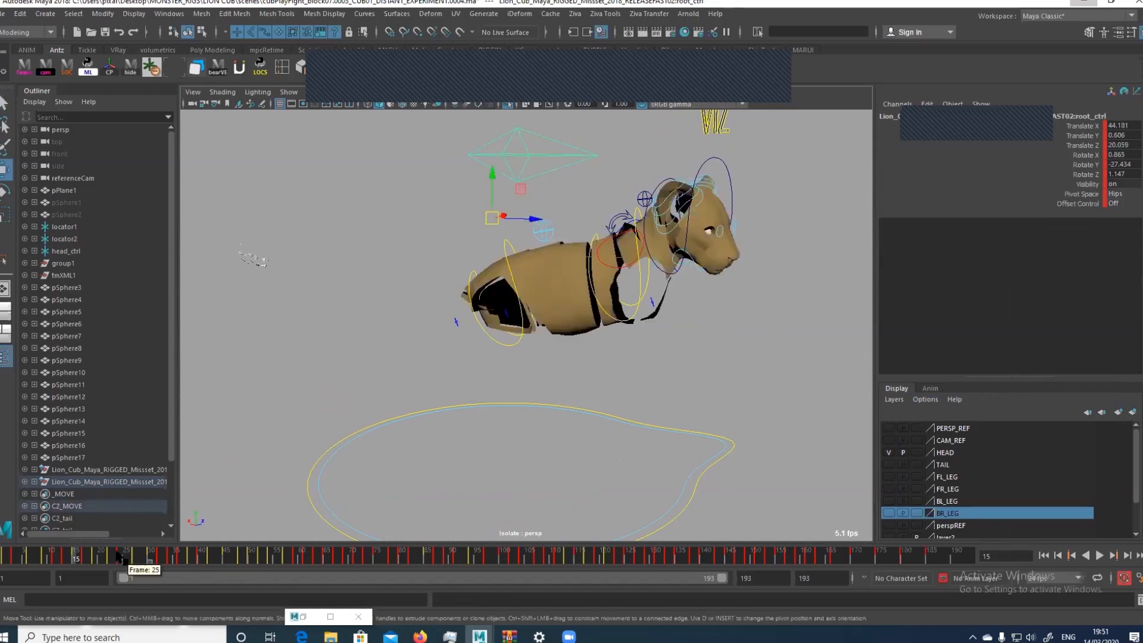
pyautogui.moveTo(722, 579); pyautogui.dragTo(312, 578)
pyautogui.hotkey('alt', 'v')
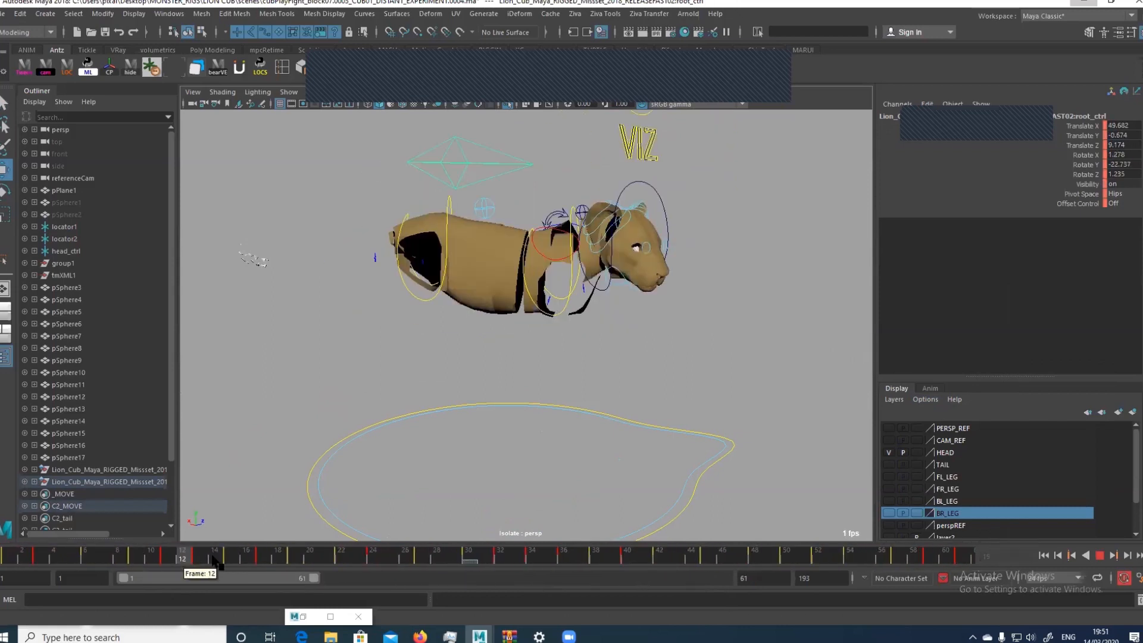
pyautogui.click(201, 539)
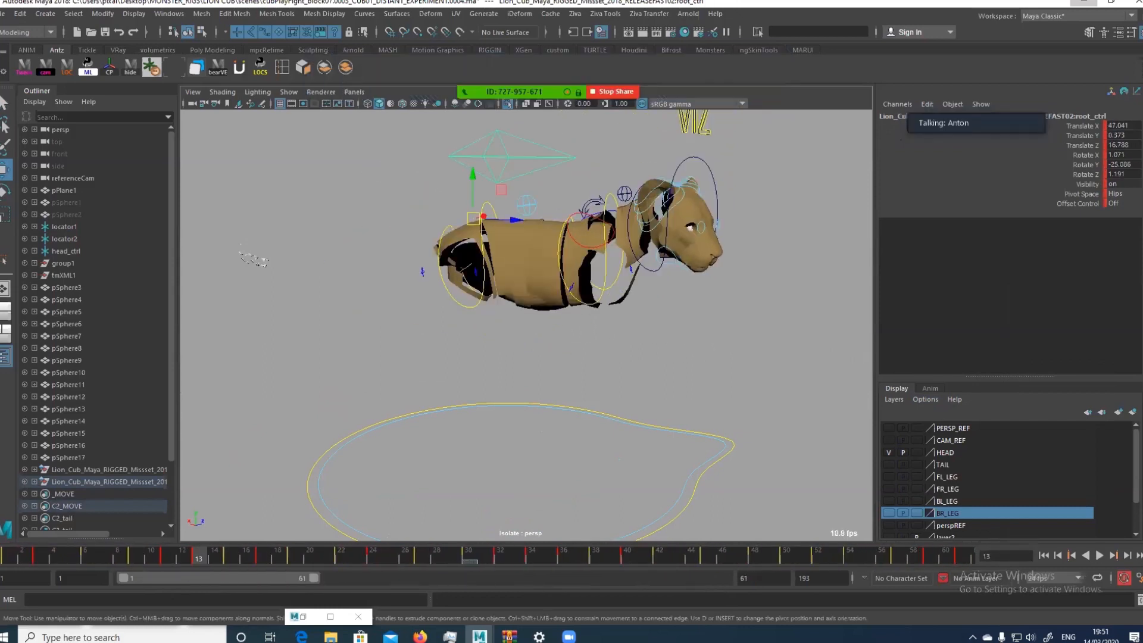
# Hide the rig controls in the viewport to view the body alone and show them again
pyautogui.moveTo(477, 259); pyautogui.dragTo(459, 272)
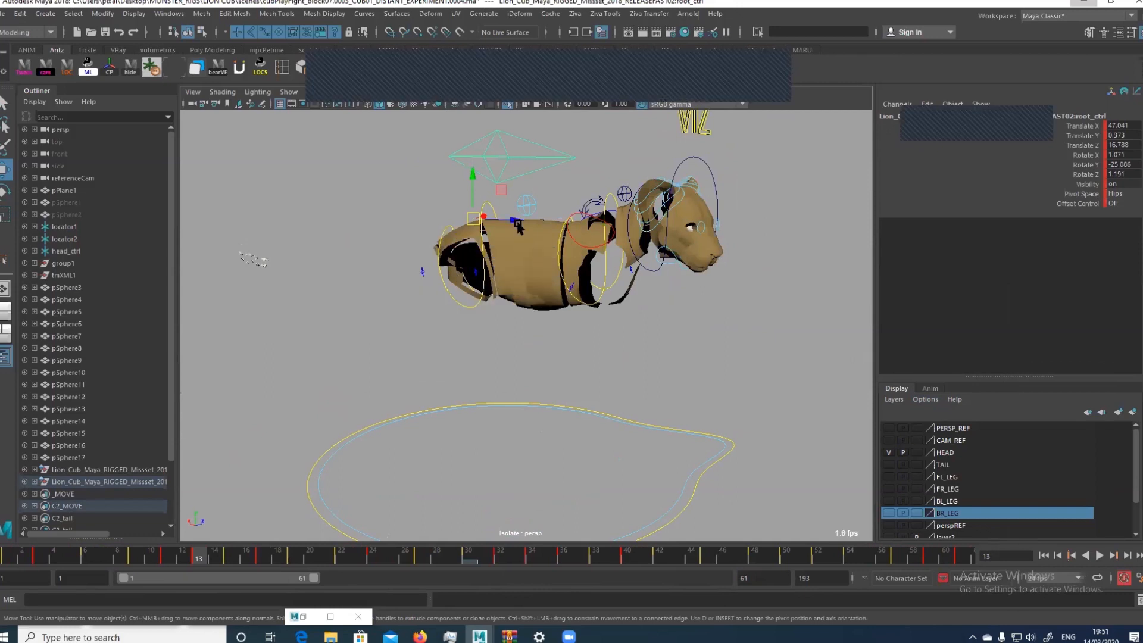
pyautogui.hotkey('alt', '1')
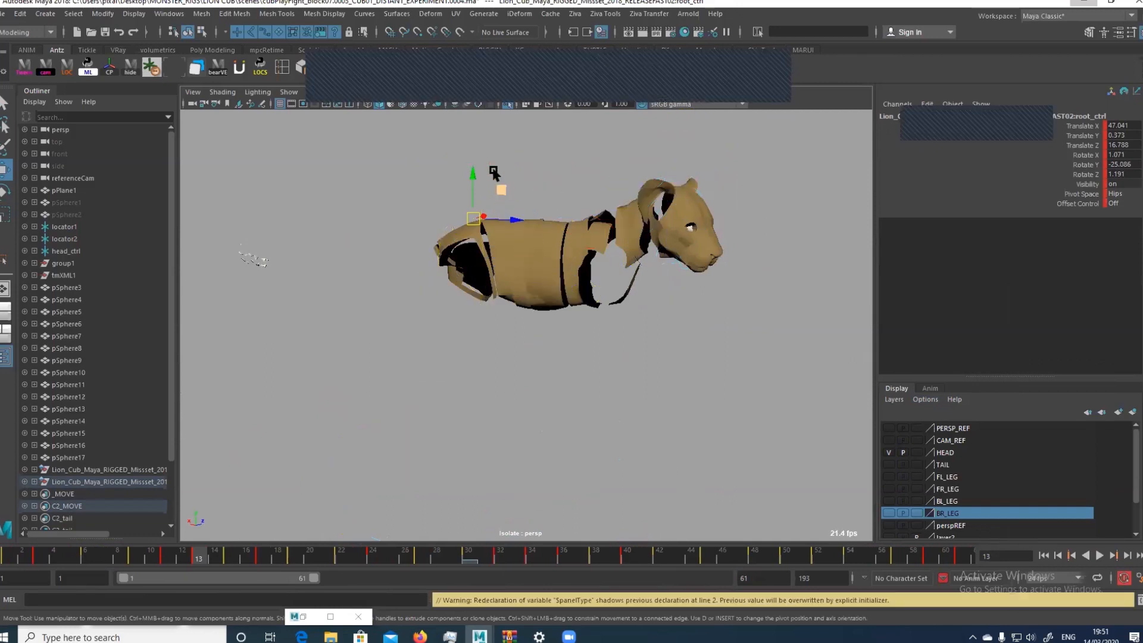
pyautogui.hotkey('alt', '1')
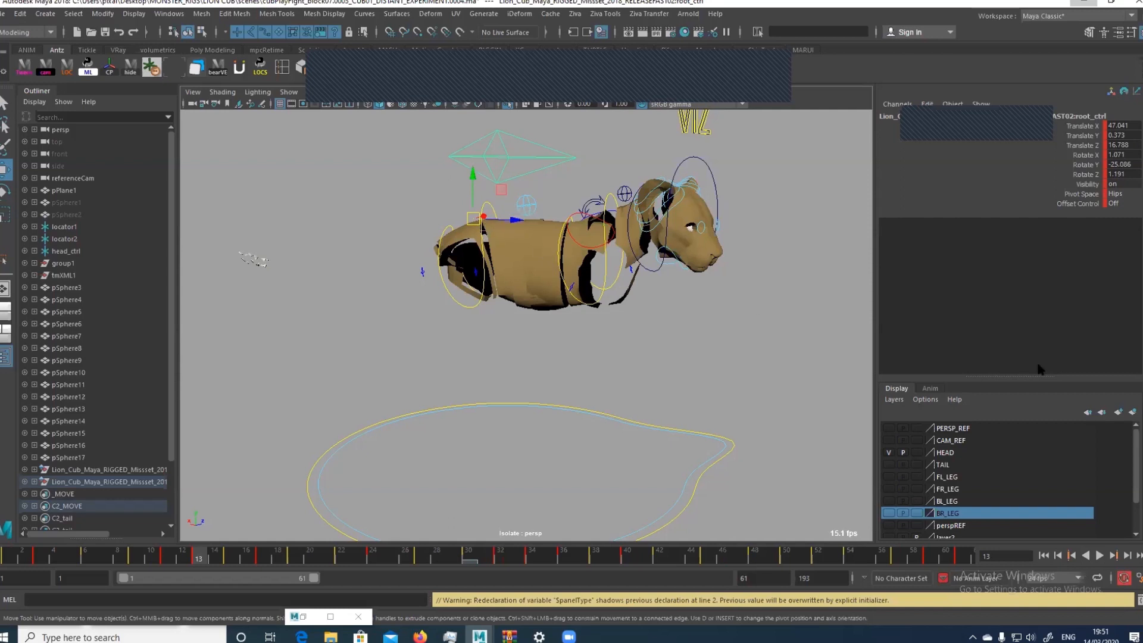
# Create a display layer from the selected root control, toggle its visibility off and on, and select the hips control
pyautogui.click(1132, 411)
pyautogui.click(889, 428)
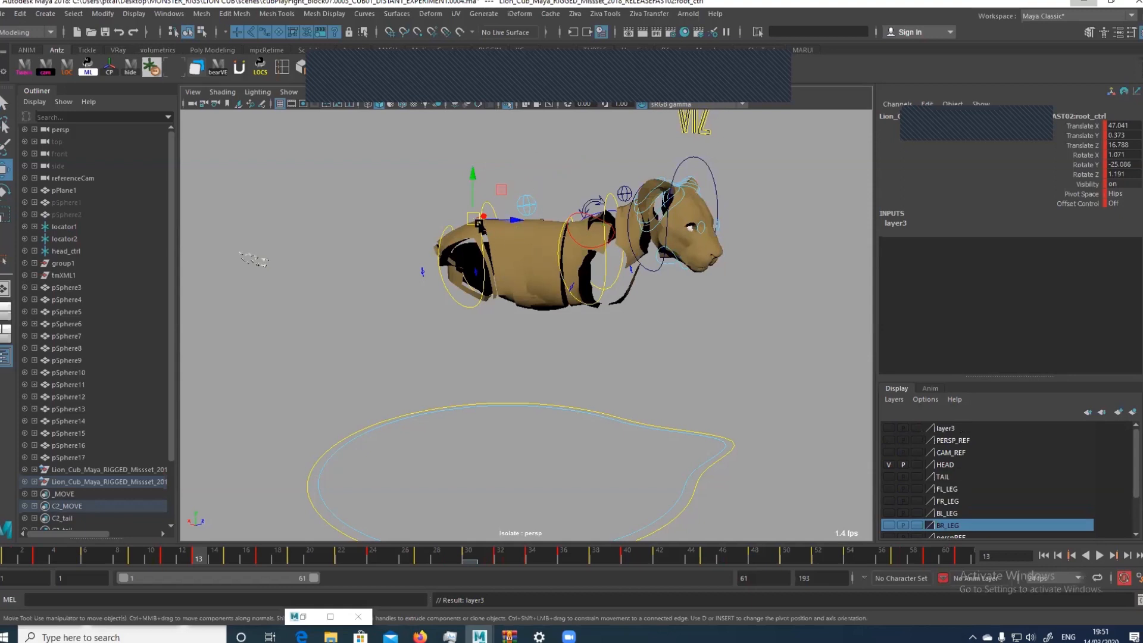
pyautogui.click(475, 223)
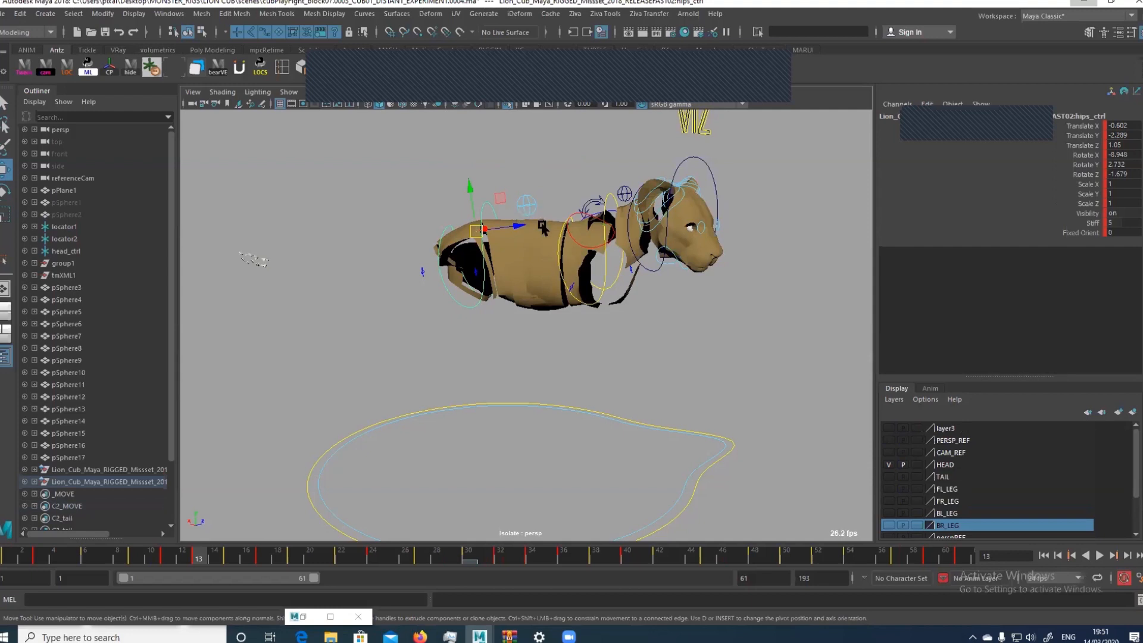
pyautogui.click(889, 428)
# Bring up the Graph Editor for the root control and select the keys across all of its animation curves
pyautogui.click(535, 145)
pyautogui.click(303, 616)
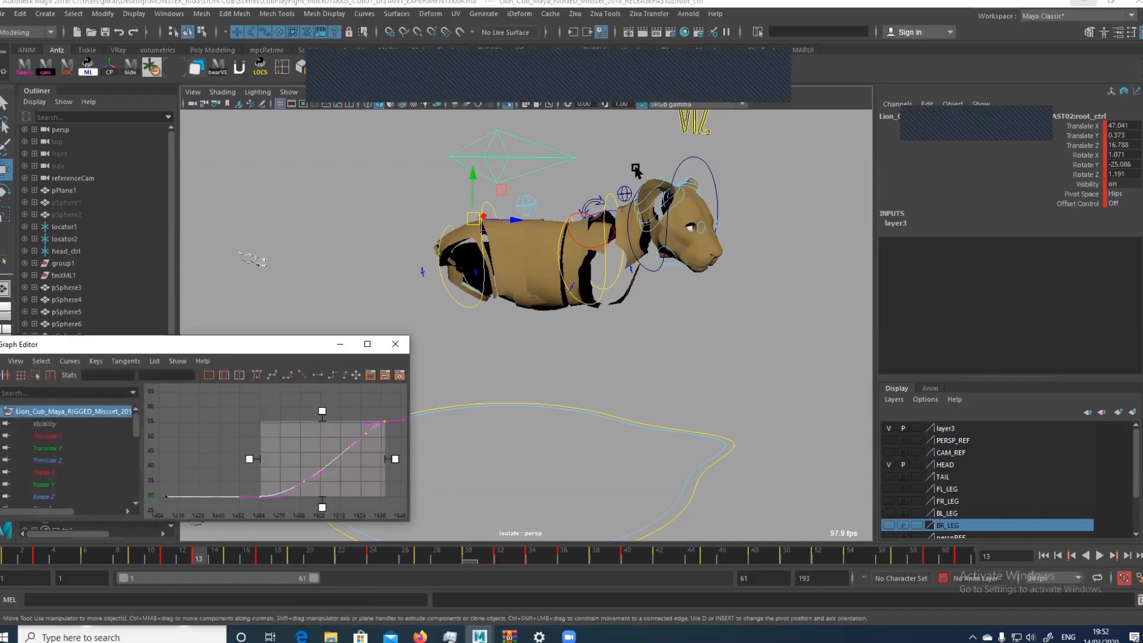
pyautogui.moveTo(248, 335); pyautogui.dragTo(281, 310)
pyautogui.press('f')
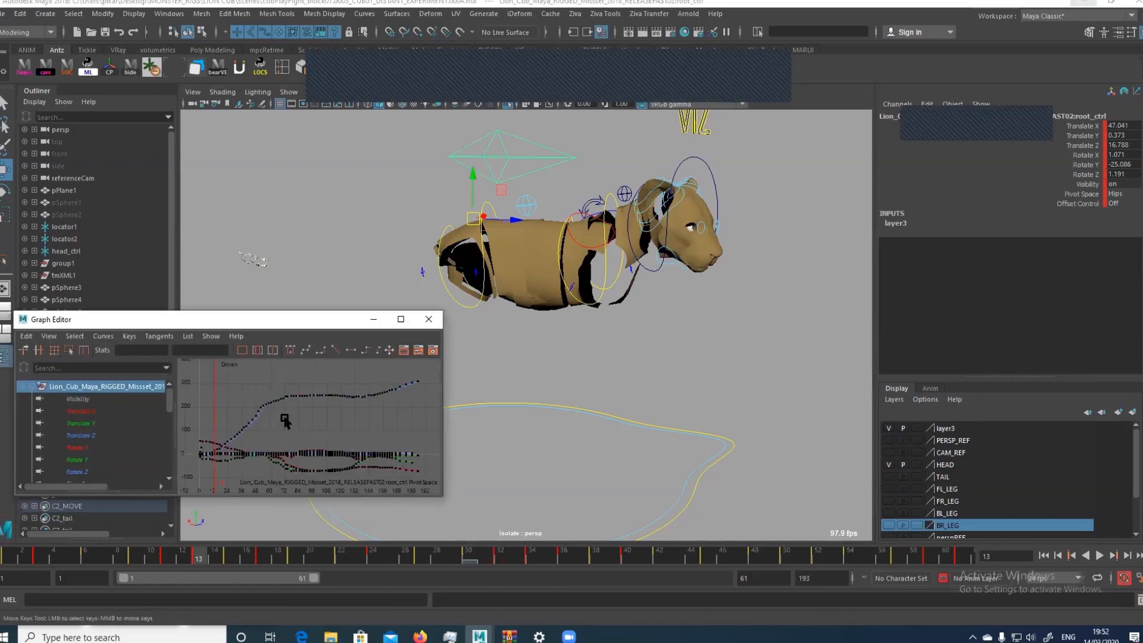
pyautogui.moveTo(285, 459); pyautogui.dragTo(316, 468)
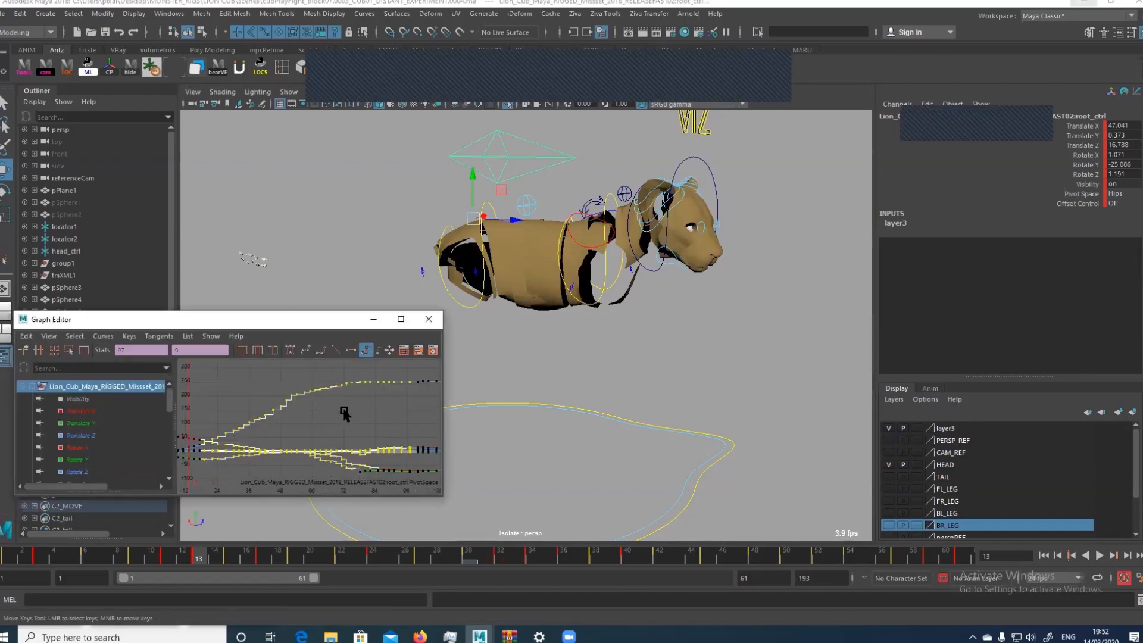
pyautogui.keyDown('alt'); pyautogui.moveTo(341, 409); pyautogui.dragTo(350, 365, button='middle'); pyautogui.keyUp('alt')
pyautogui.keyDown('alt'); pyautogui.moveTo(379, 402); pyautogui.dragTo(315, 419, button='right'); pyautogui.keyUp('alt')
pyautogui.keyDown('alt'); pyautogui.moveTo(314, 420); pyautogui.dragTo(311, 421, button='middle'); pyautogui.keyUp('alt')
pyautogui.moveTo(243, 436); pyautogui.dragTo(454, 353)
# Display the Animation preferences and convert the root control's keys to auto tangents
pyautogui.click(1138, 578)
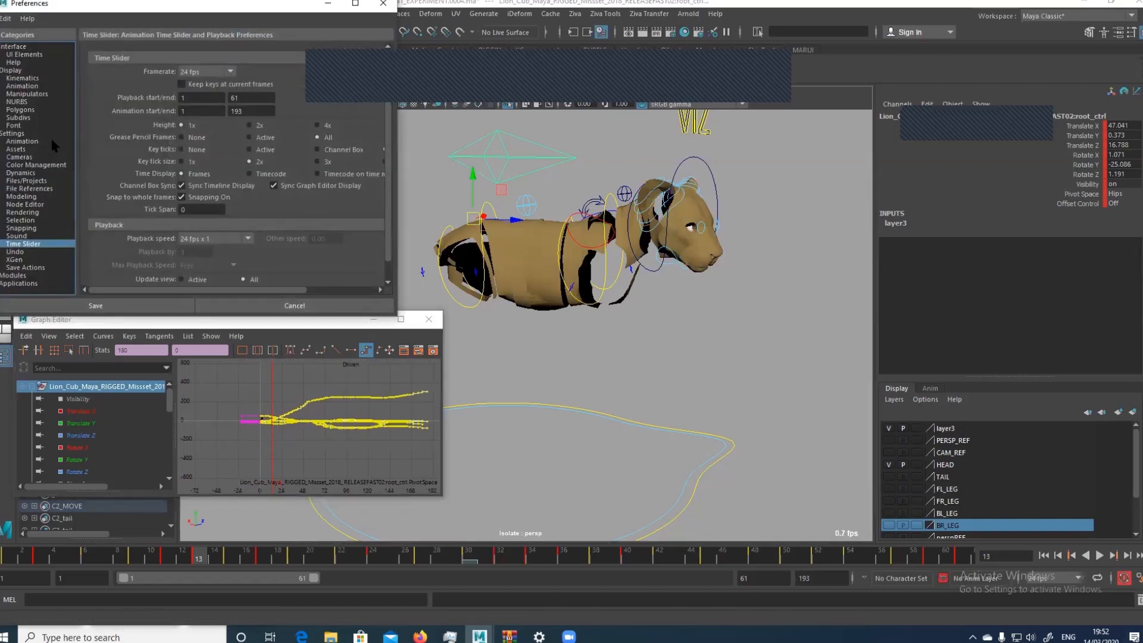
pyautogui.click(52, 142)
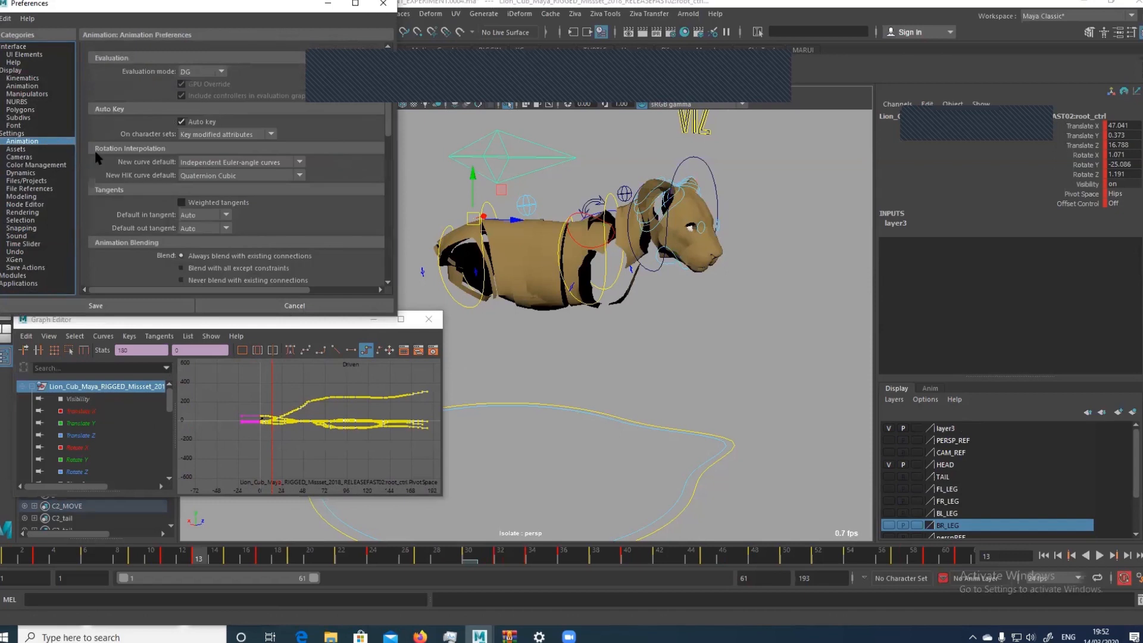
pyautogui.click(281, 378)
pyautogui.click(288, 376)
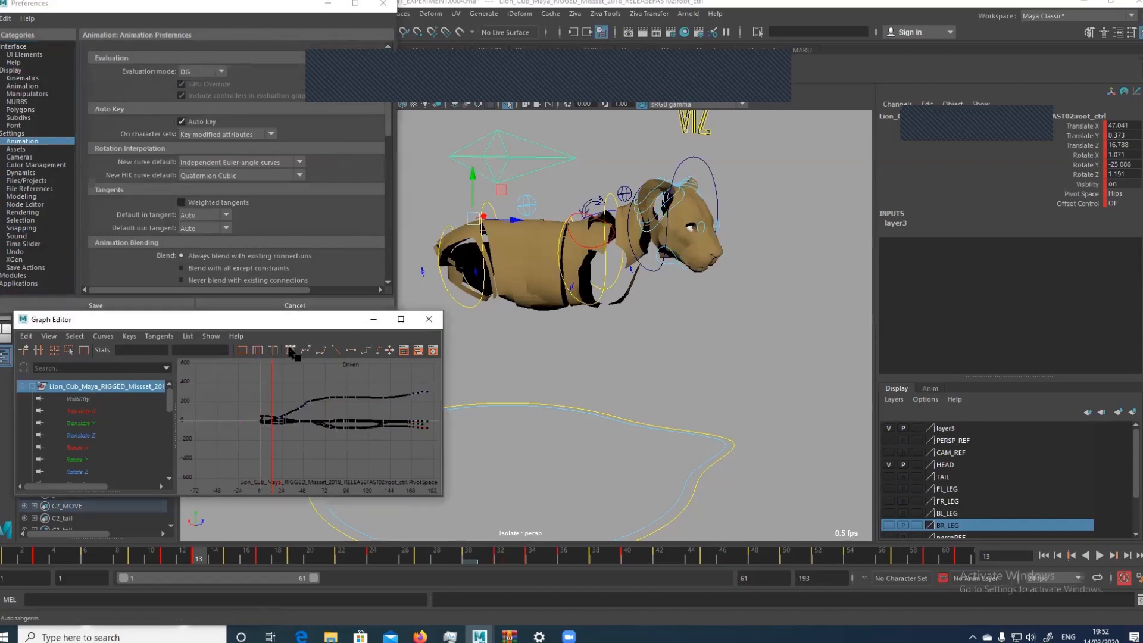
pyautogui.click(291, 350)
pyautogui.moveTo(232, 369); pyautogui.dragTo(431, 446)
# Enlarge the Graph Editor and examine the root control's curves up close and in full while advancing through the keys
pyautogui.click(401, 319)
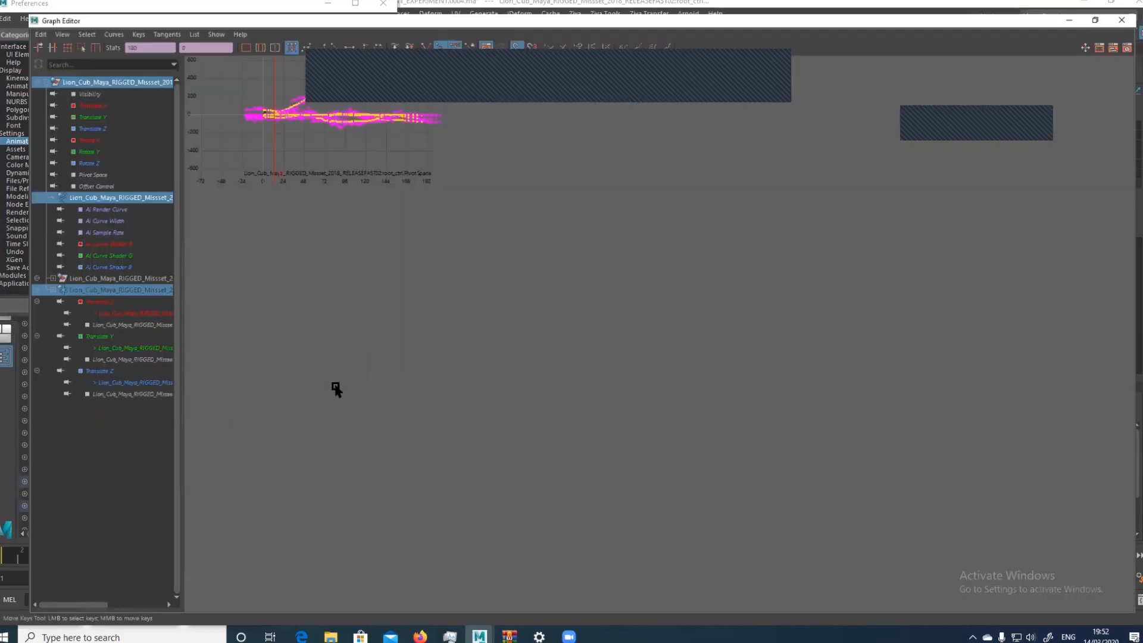
pyautogui.press('f')
pyautogui.moveTo(506, 313); pyautogui.dragTo(531, 273)
pyautogui.press('f')
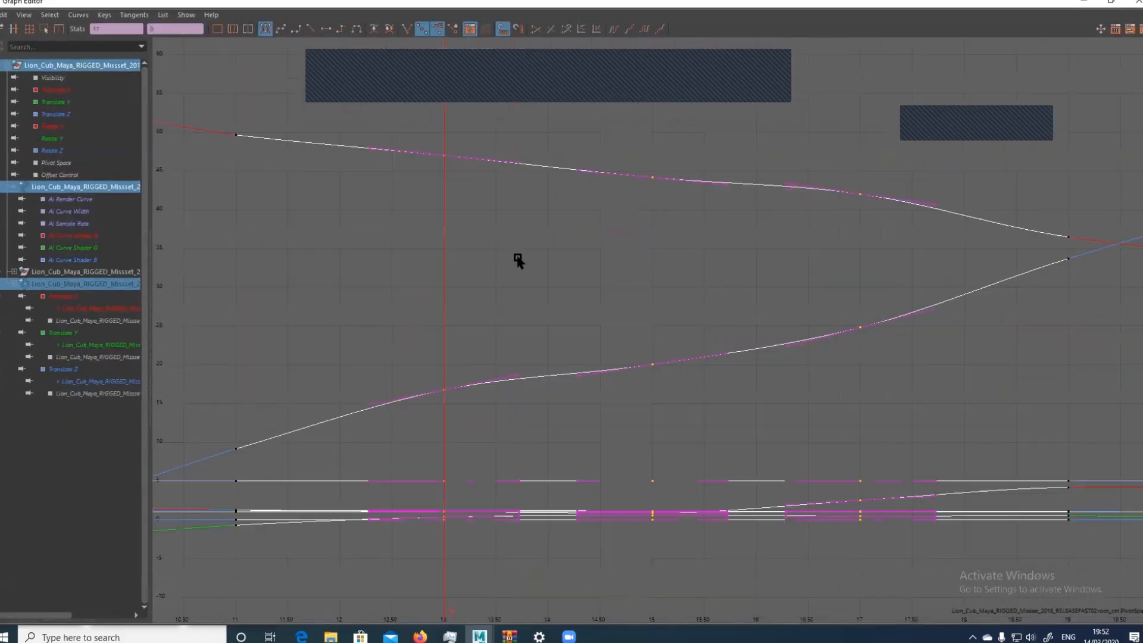
pyautogui.press('a')
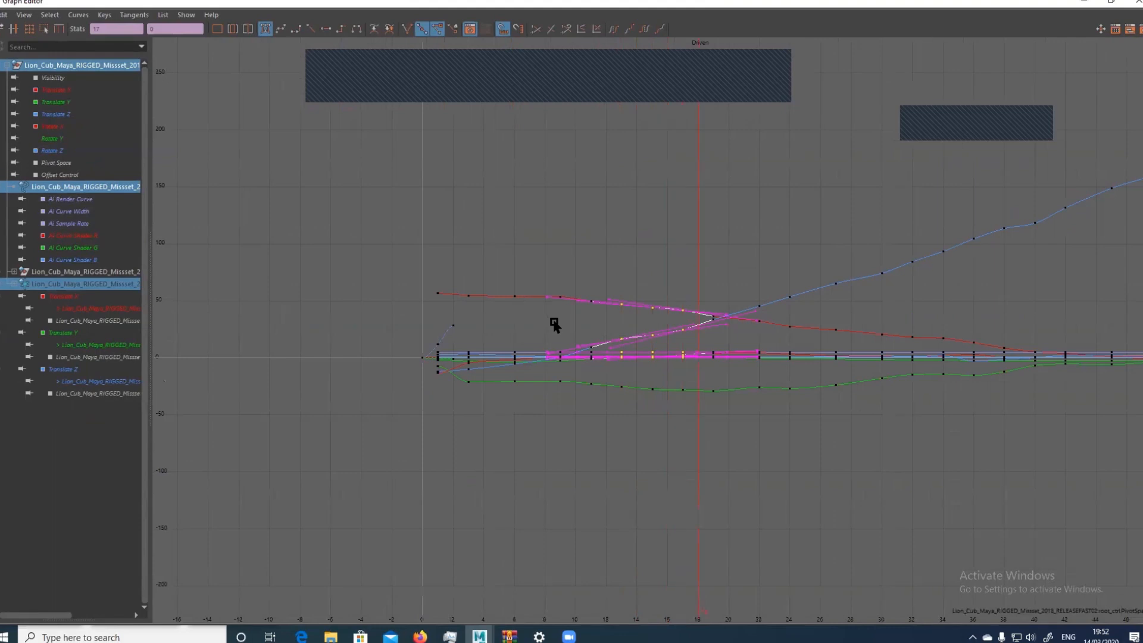
pyautogui.hotkey('alt', '.')
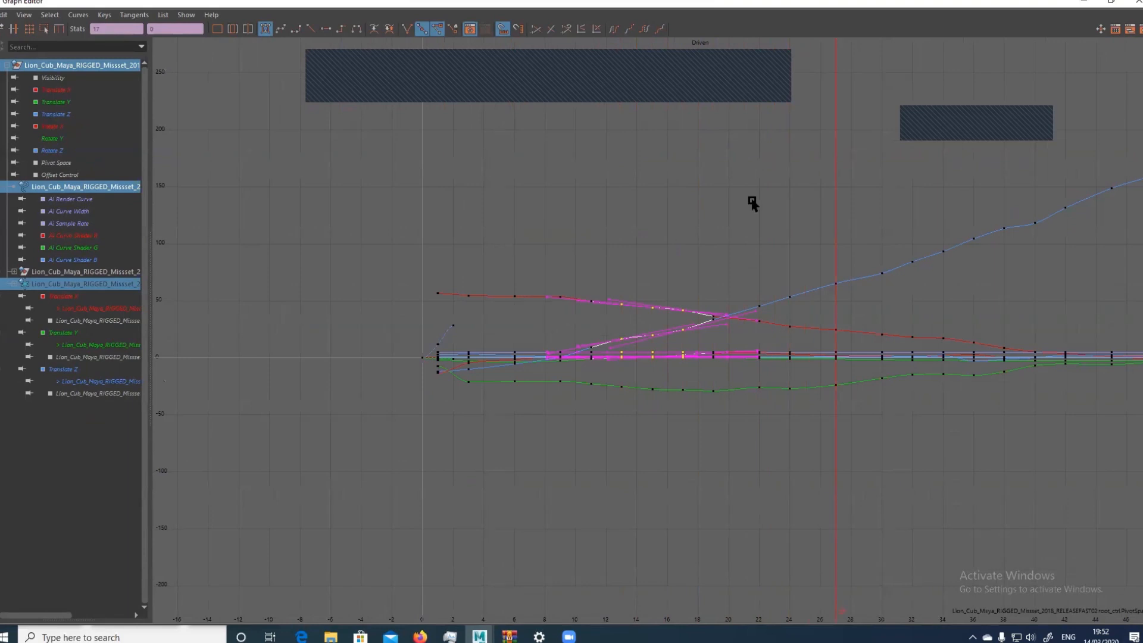
pyautogui.keyDown('alt'); pyautogui.moveTo(876, 176); pyautogui.dragTo(699, 163, button='middle'); pyautogui.keyUp('alt')
pyautogui.scroll(-15, 755, 195)
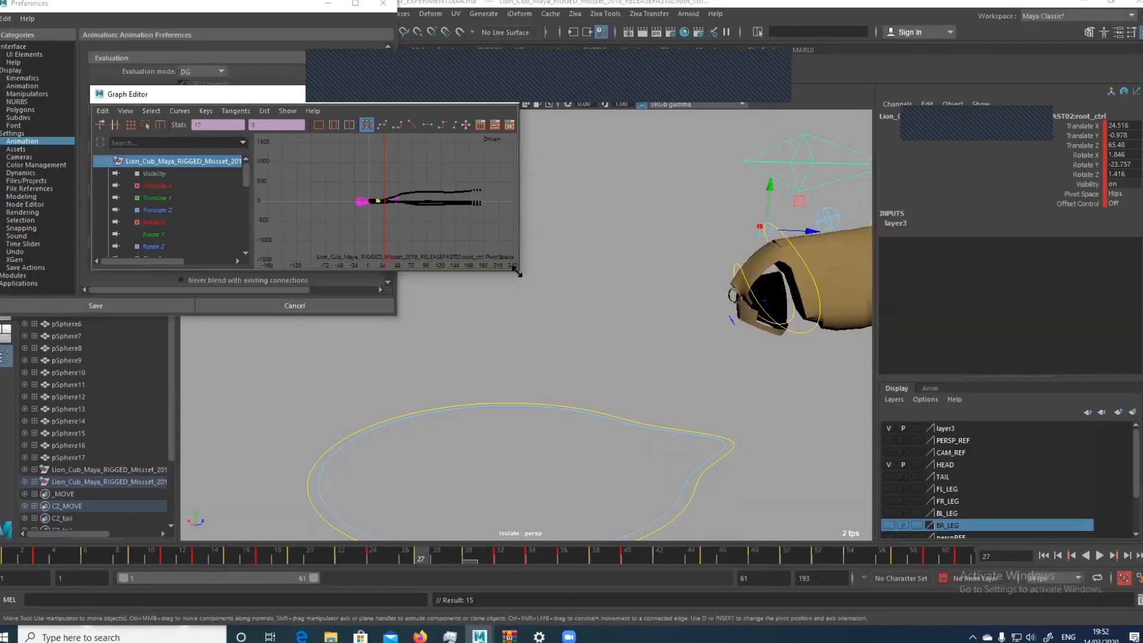
# Enlarge the restored Graph Editor, isolate the root control's Translate Z curve, and frame its keys up to about frame 75
pyautogui.moveTo(516, 273); pyautogui.dragTo(633, 494)
pyautogui.click(203, 210)
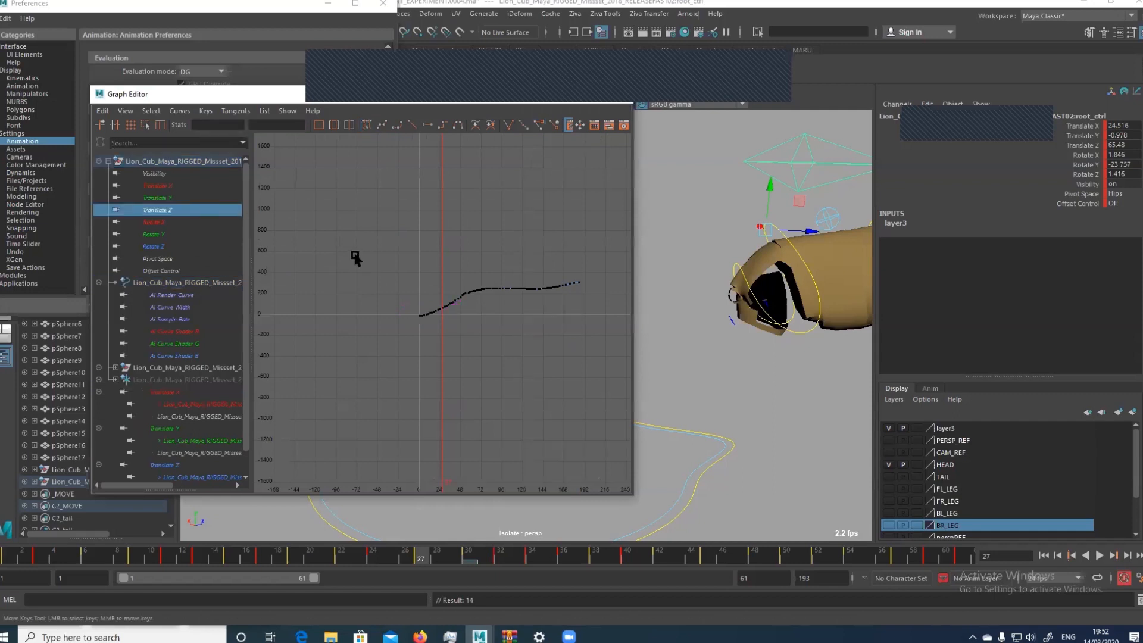
pyautogui.moveTo(355, 256); pyautogui.dragTo(541, 368)
pyautogui.press('f')
pyautogui.click(412, 400)
pyautogui.moveTo(317, 430); pyautogui.dragTo(443, 168)
pyautogui.press('f')
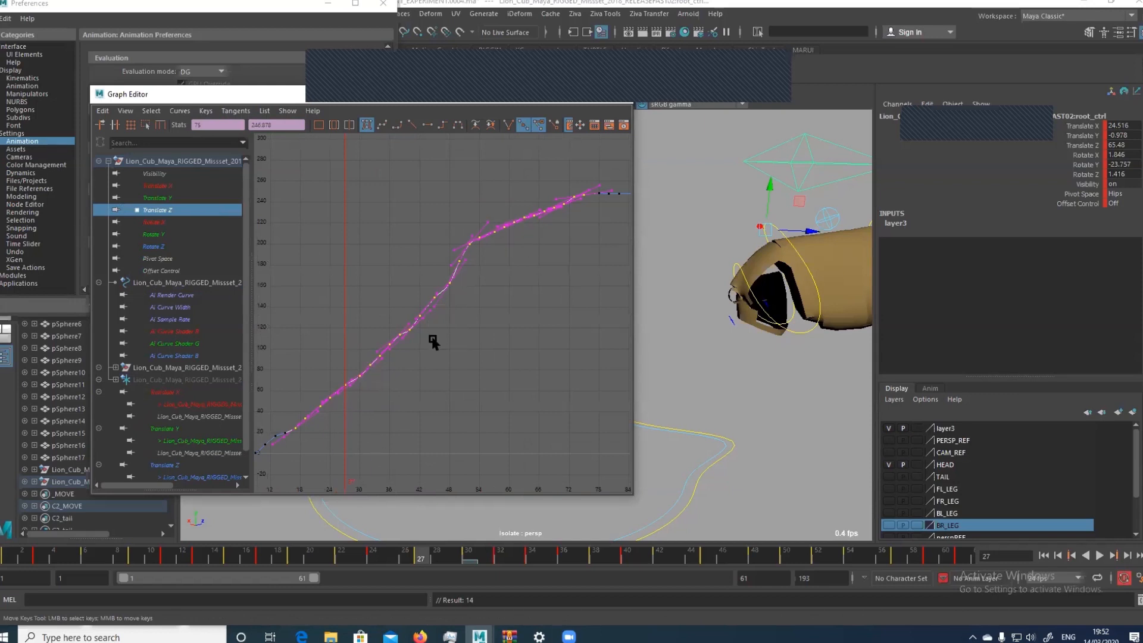
pyautogui.keyDown('alt'); pyautogui.moveTo(356, 385); pyautogui.dragTo(399, 369, button='middle'); pyautogui.keyUp('alt')
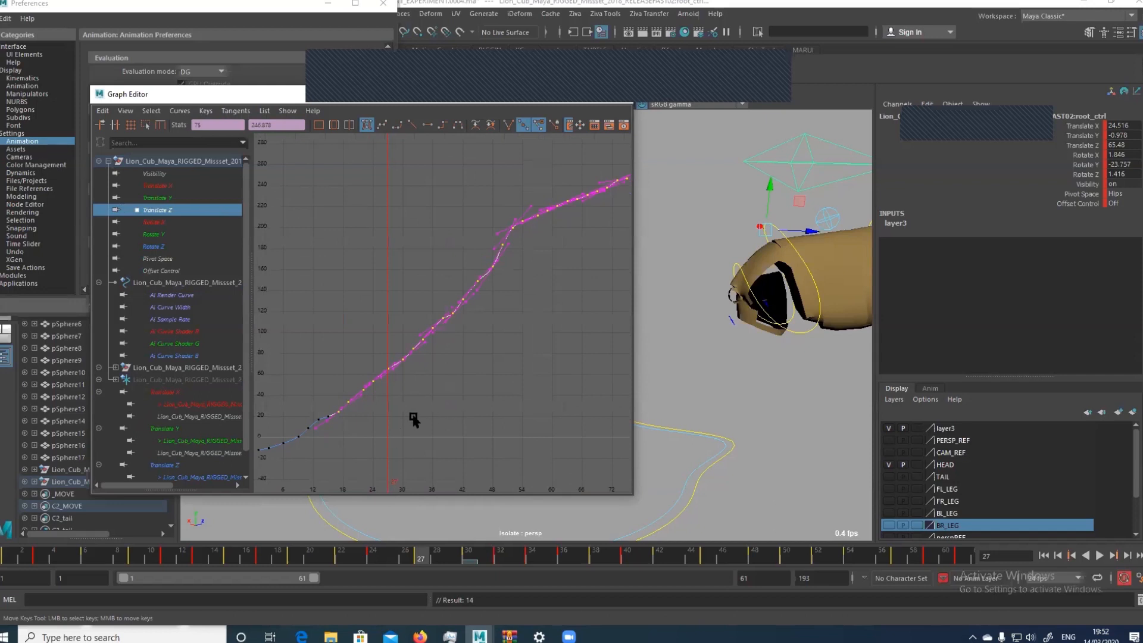
# Thin out the Translate Z curve by deleting in-between keys, keeping those near frames 30, 40 and 67, and minimize the Graph Editor
pyautogui.moveTo(332, 443); pyautogui.dragTo(618, 187)
pyautogui.press('Delete')
pyautogui.press('Delete')
pyautogui.press('Delete')
pyautogui.press('Delete')
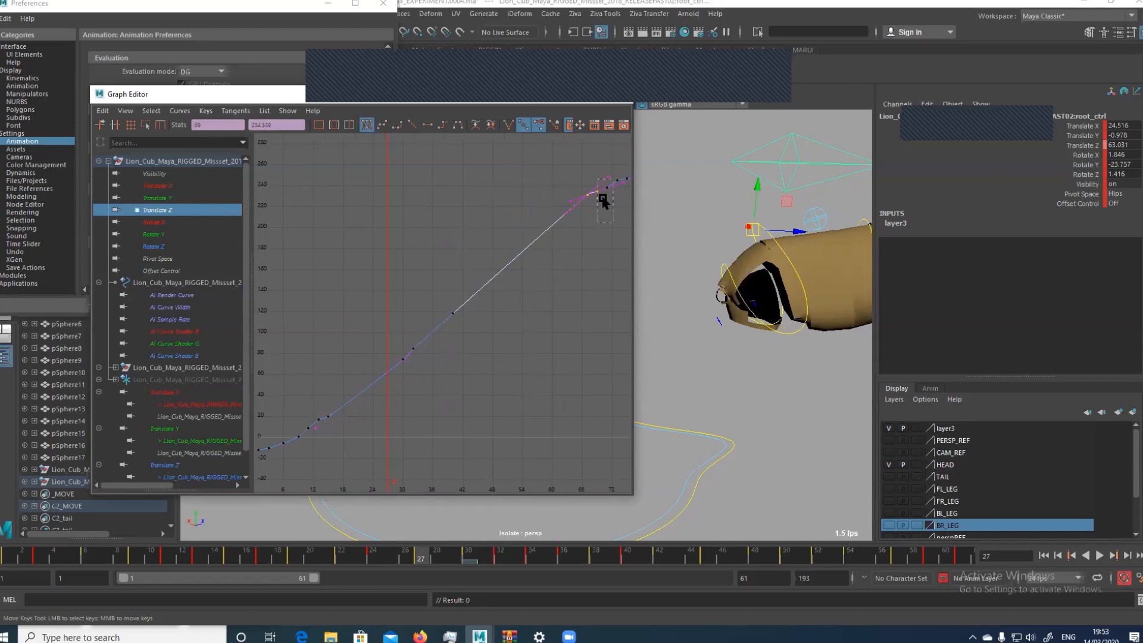
pyautogui.press('Delete')
pyautogui.moveTo(397, 327); pyautogui.dragTo(424, 352)
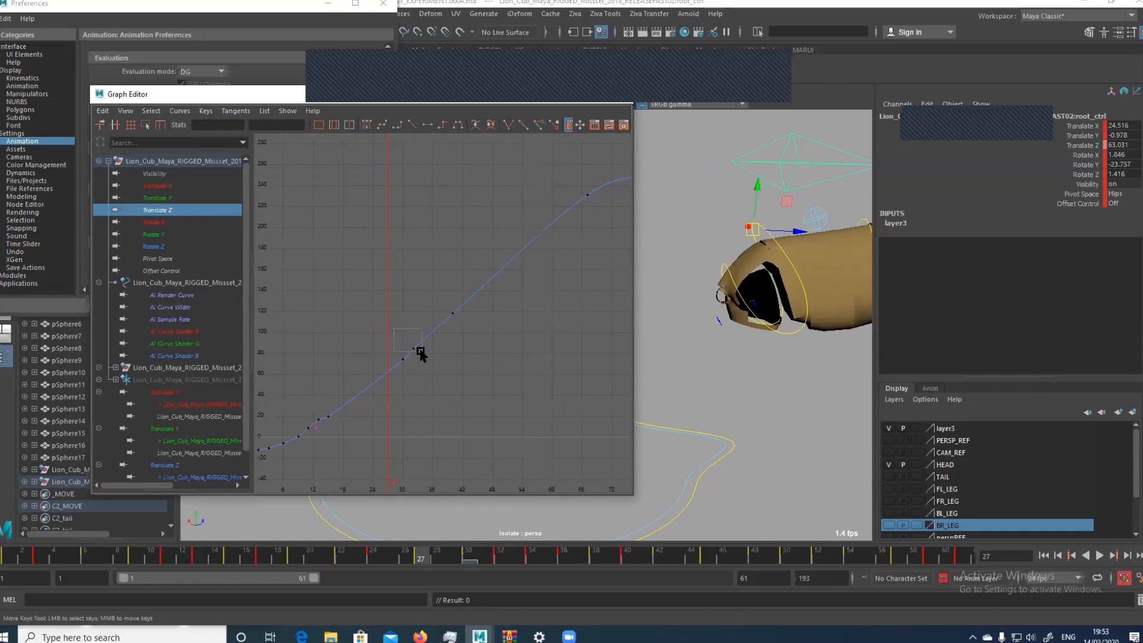
pyautogui.press('Delete')
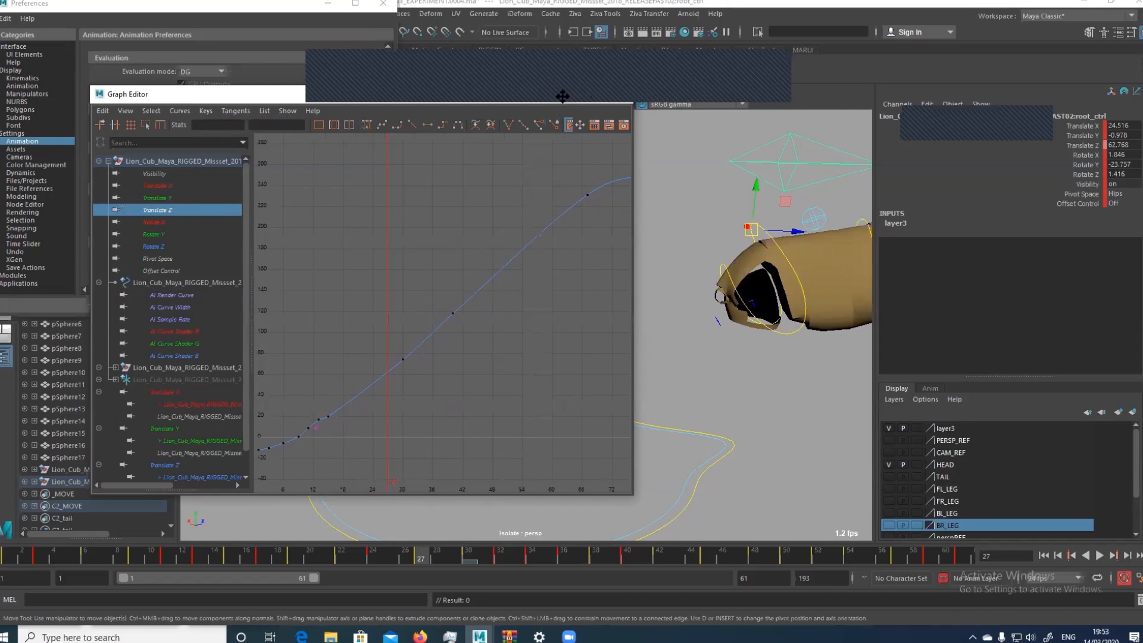
pyautogui.moveTo(401, 92); pyautogui.dragTo(363, 143)
pyautogui.click(522, 148)
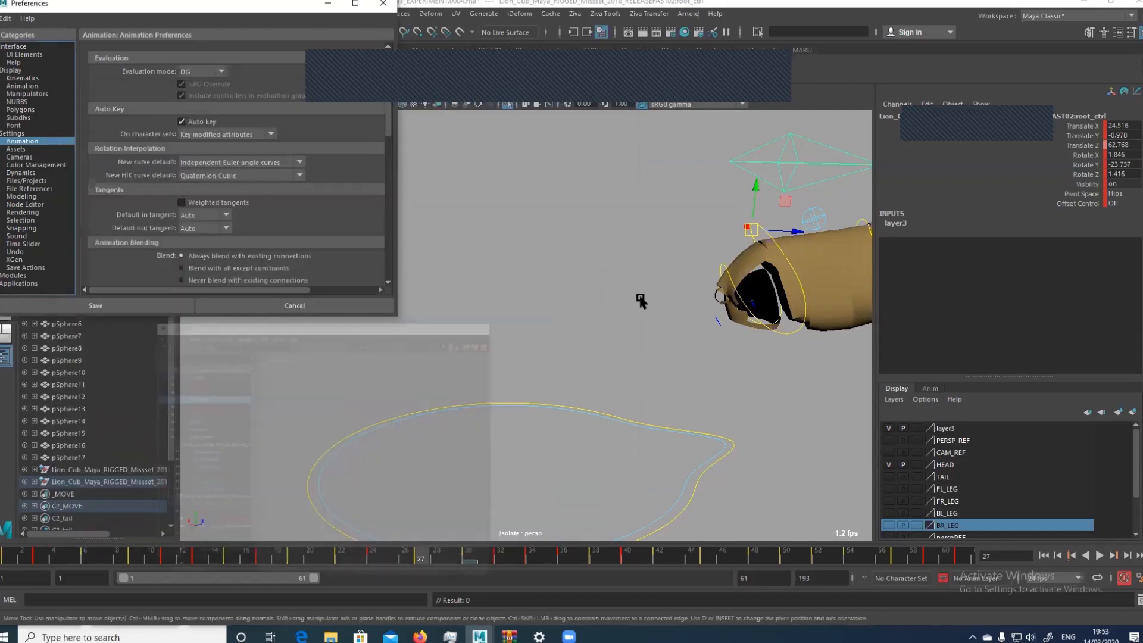
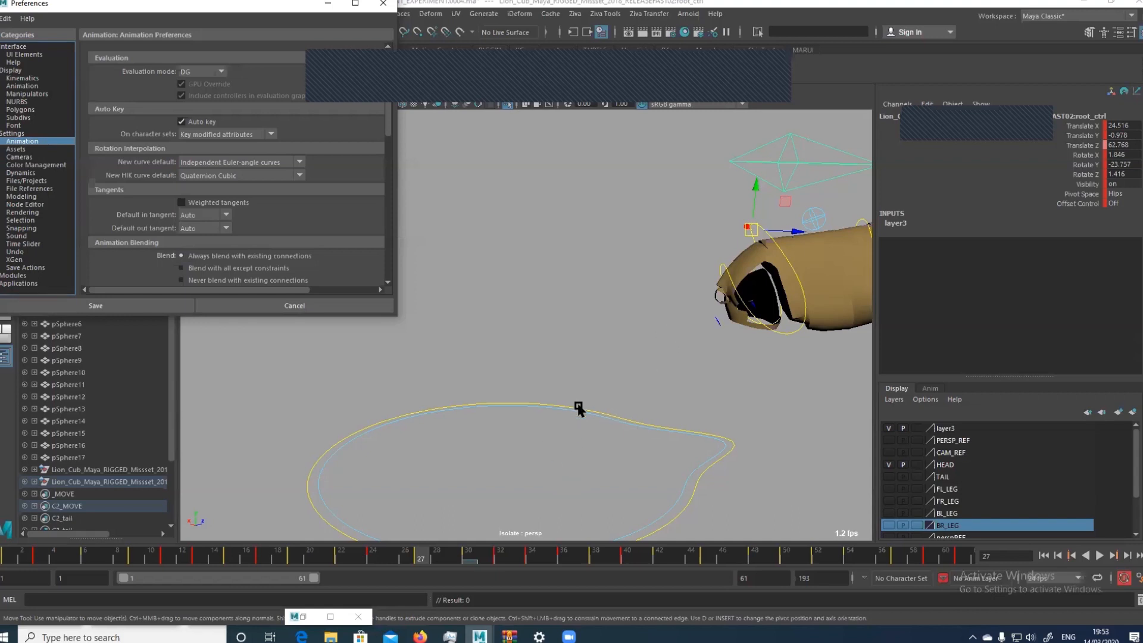
# Bring back the Graph Editor and undo the key deletions on the root control's Translate Z curve
pyautogui.click(645, 324)
pyautogui.hotkey('ctrl', 'z')
pyautogui.moveTo(649, 313); pyautogui.dragTo(688, 278)
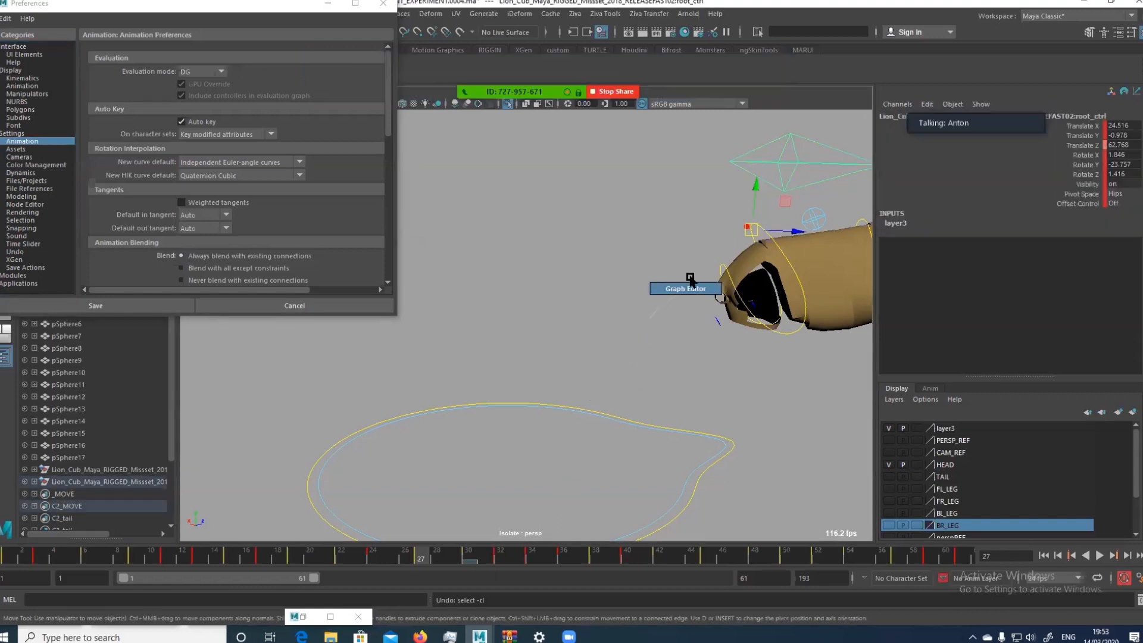
pyautogui.hotkey('ctrl', 'z')
pyautogui.hotkey('ctrl', 'z')
pyautogui.hotkey('ctrl', 'z')
pyautogui.hotkey('ctrl', 'z')
pyautogui.hotkey('ctrl', 'z')
pyautogui.hotkey('ctrl', 'z')
pyautogui.hotkey('ctrl', 'z')
pyautogui.hotkey('ctrl', 'z')
pyautogui.hotkey('ctrl', 'z')
pyautogui.hotkey('ctrl', 'z')
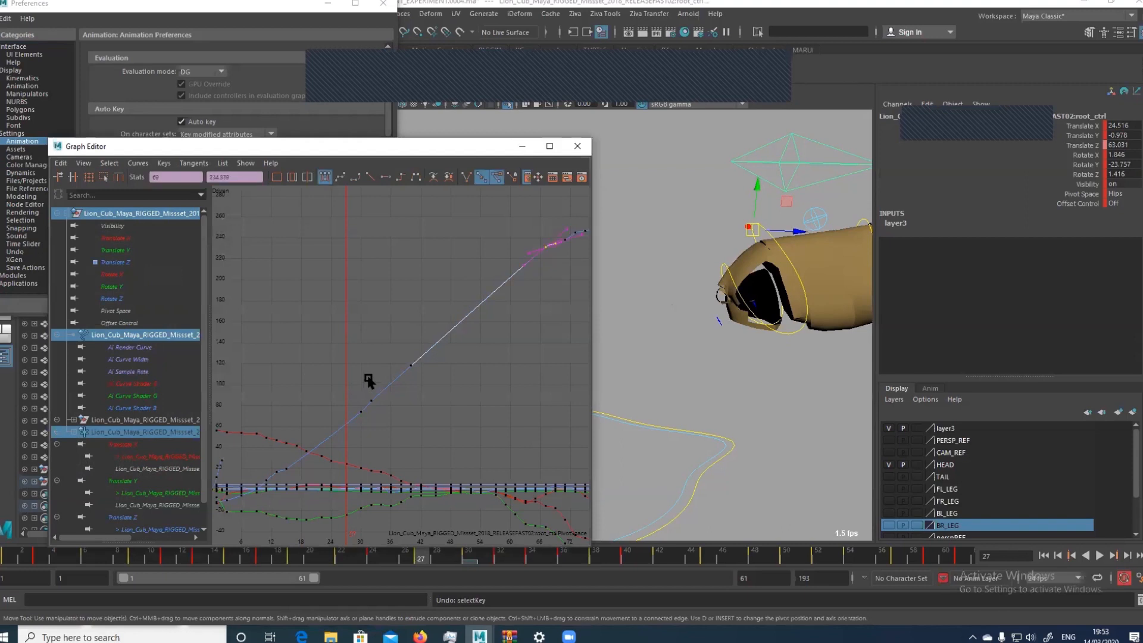
pyautogui.hotkey('ctrl', 'z')
pyautogui.hotkey('ctrl', 'z')
pyautogui.hotkey('ctrl', 'z')
pyautogui.hotkey('ctrl', 'z')
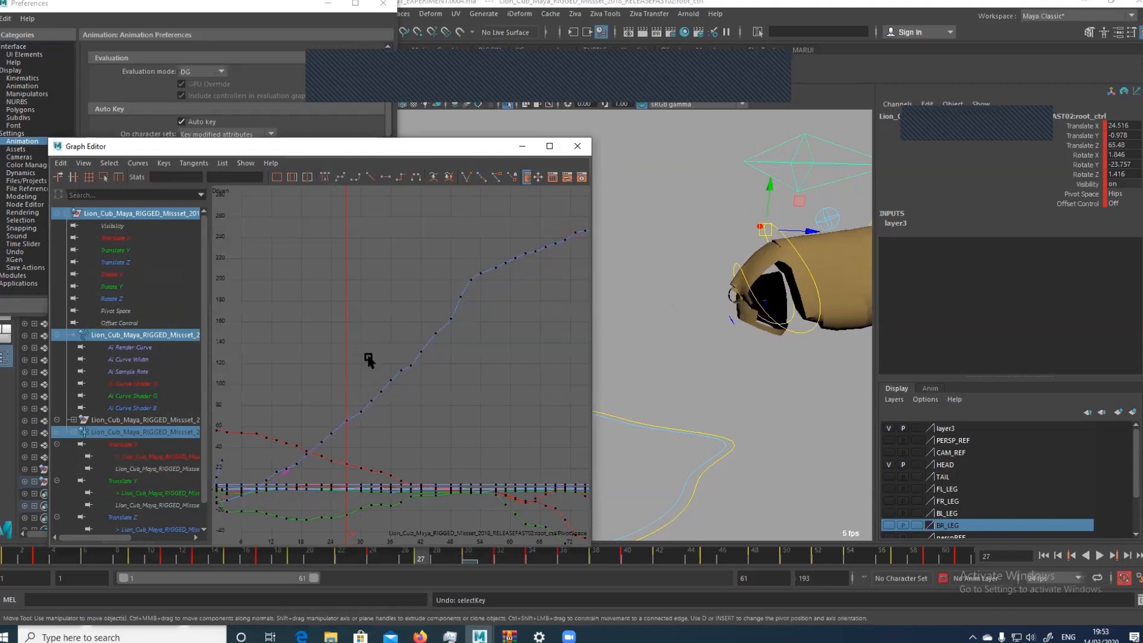
# Examine the root control's Translate Z keys around frames 36 to 44 and check the body motion from frame 22 to 31
pyautogui.moveTo(363, 329); pyautogui.dragTo(426, 380)
pyautogui.press('f')
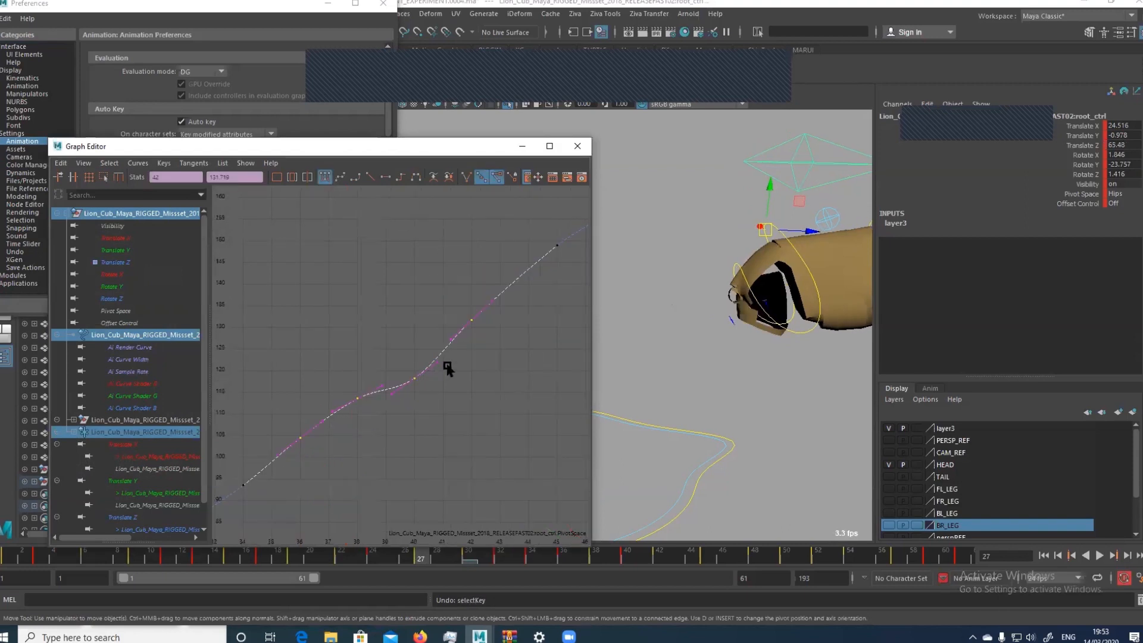
pyautogui.click(190, 561)
pyautogui.moveTo(194, 565); pyautogui.dragTo(372, 572)
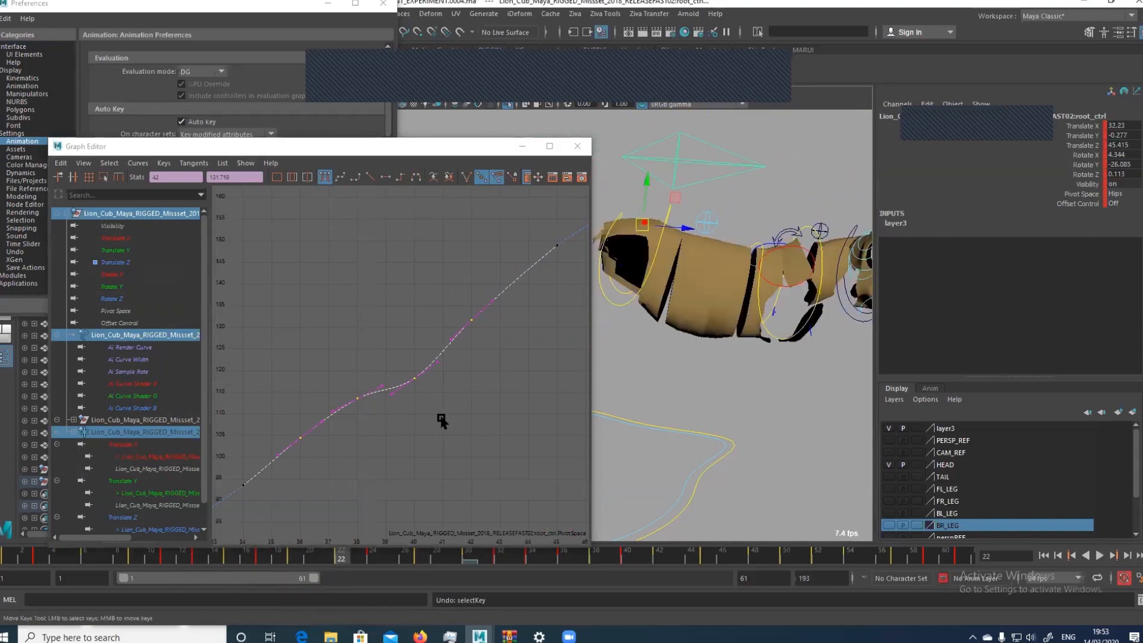
pyautogui.press('a')
pyautogui.hotkey('alt', '.')
pyautogui.hotkey('alt', '.')
pyautogui.hotkey('alt', '.')
pyautogui.hotkey('alt', '.')
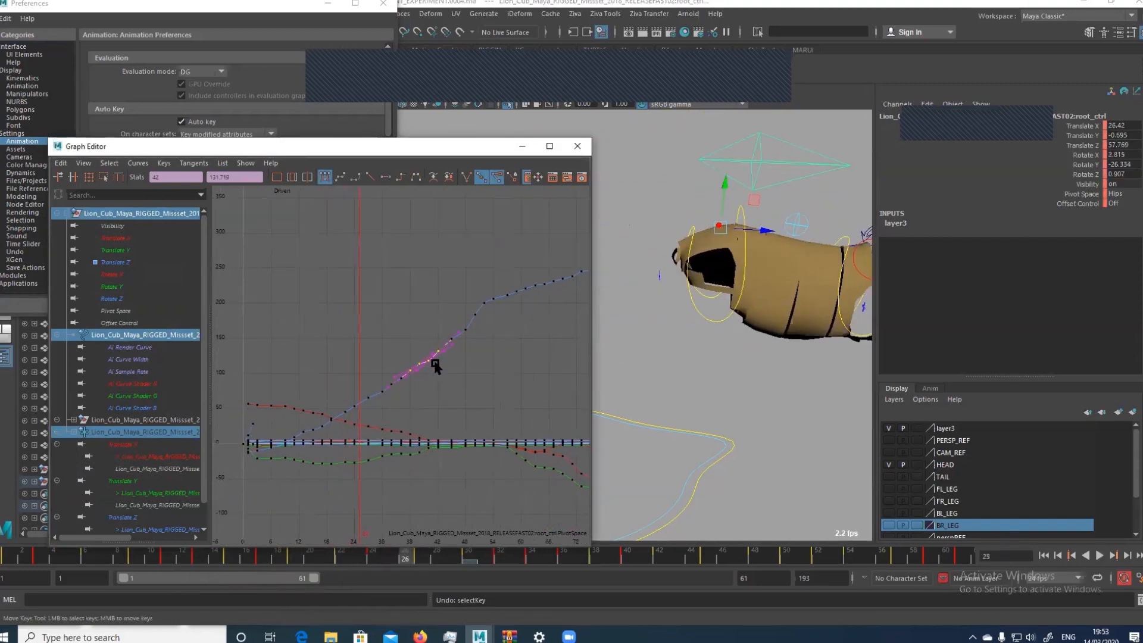
pyautogui.keyDown('alt'); pyautogui.moveTo(845, 223); pyautogui.dragTo(732, 218, button='middle'); pyautogui.keyUp('alt')
pyautogui.hotkey('alt', '.')
pyautogui.hotkey('alt', '.')
pyautogui.hotkey('alt', '.')
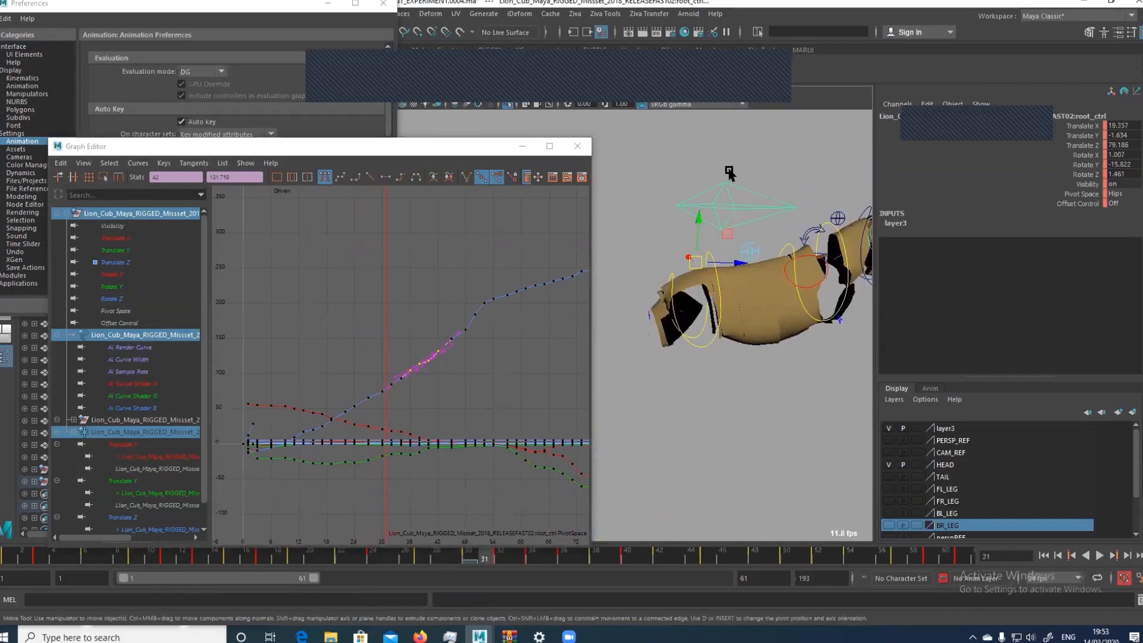
pyautogui.moveTo(731, 171); pyautogui.dragTo(759, 151)
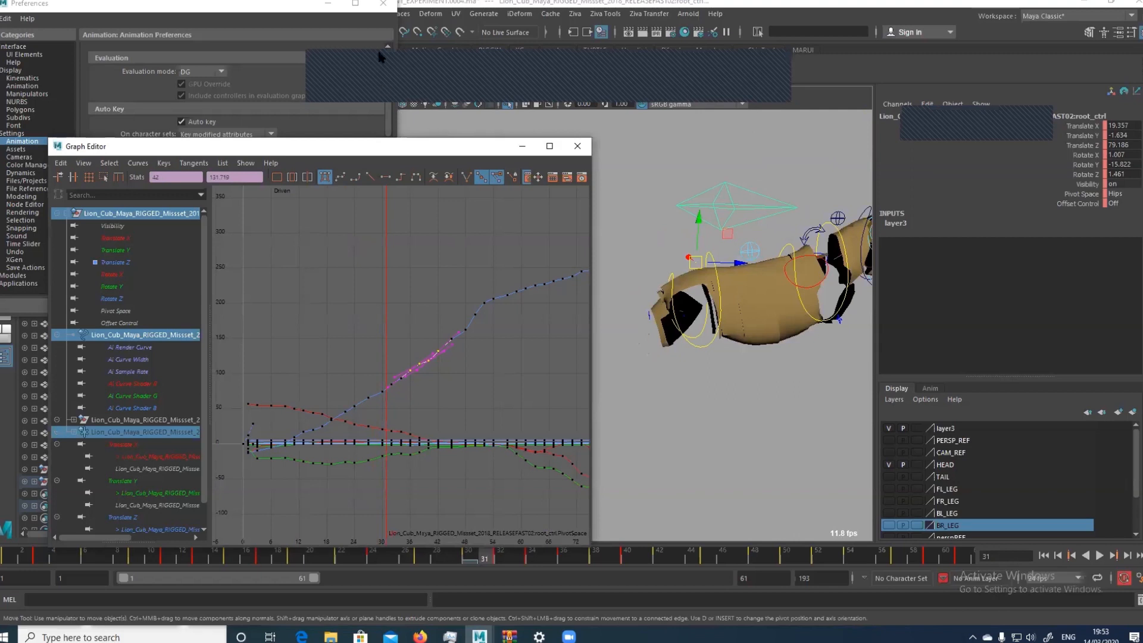
# Close the Preferences, look through RENDERCAMERA, and move the Graph Editor clear of the cubs
pyautogui.click(384, 4)
pyautogui.click(359, 95)
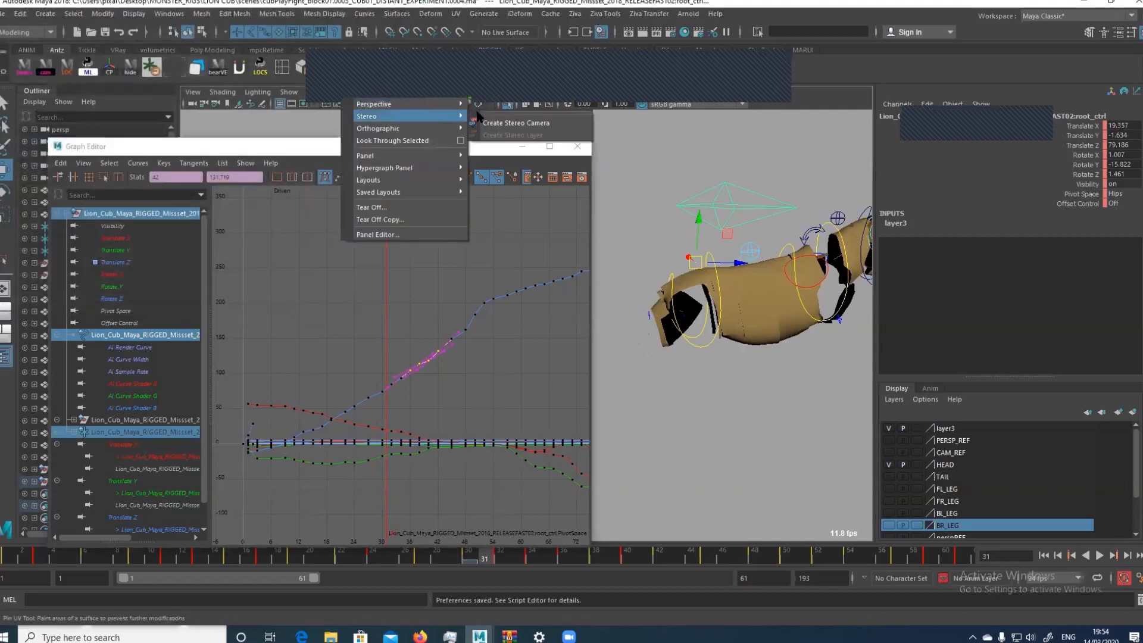
pyautogui.click(524, 111)
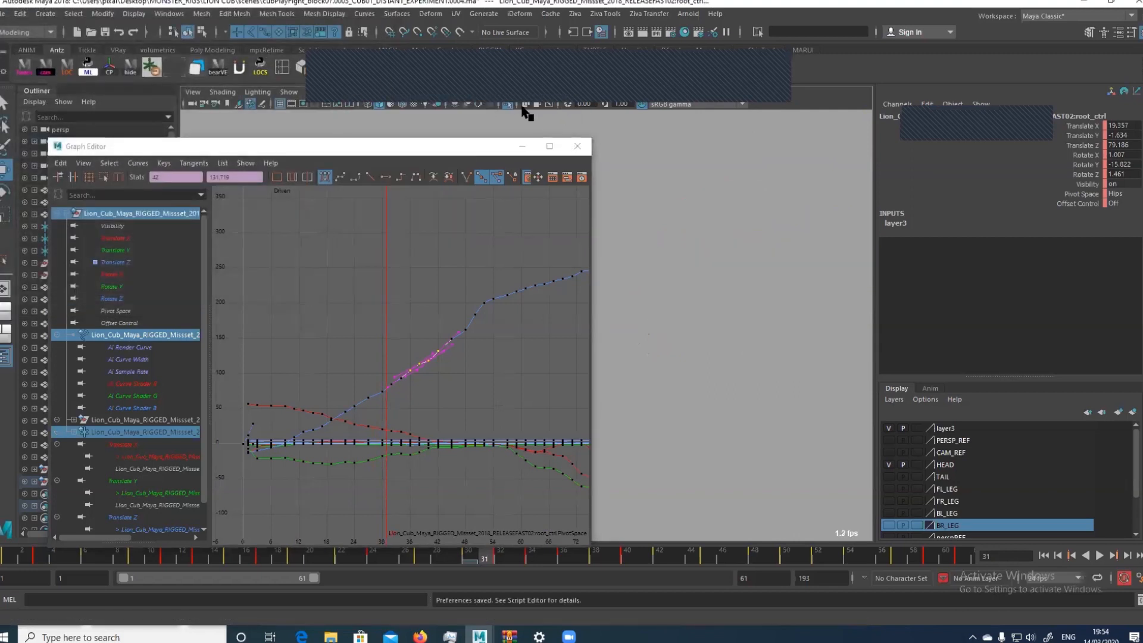
pyautogui.click(487, 147)
pyautogui.moveTo(486, 148); pyautogui.dragTo(194, 140)
pyautogui.click(289, 91)
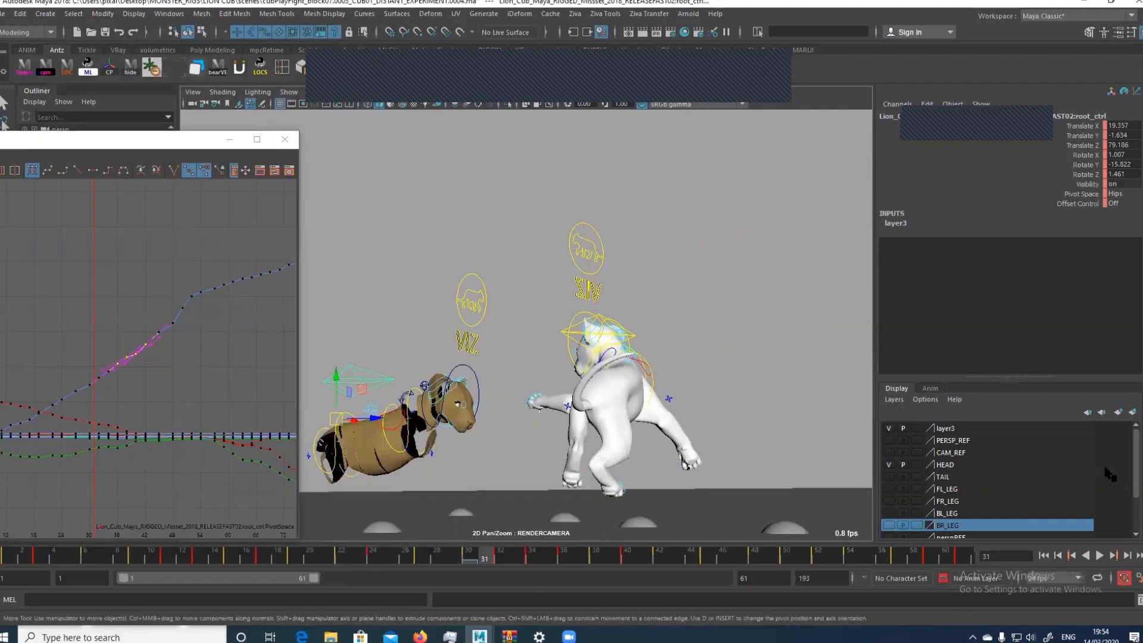
# Show the CAM_REF layer and isolate the reference image plane together with the brown cub
pyautogui.click(889, 452)
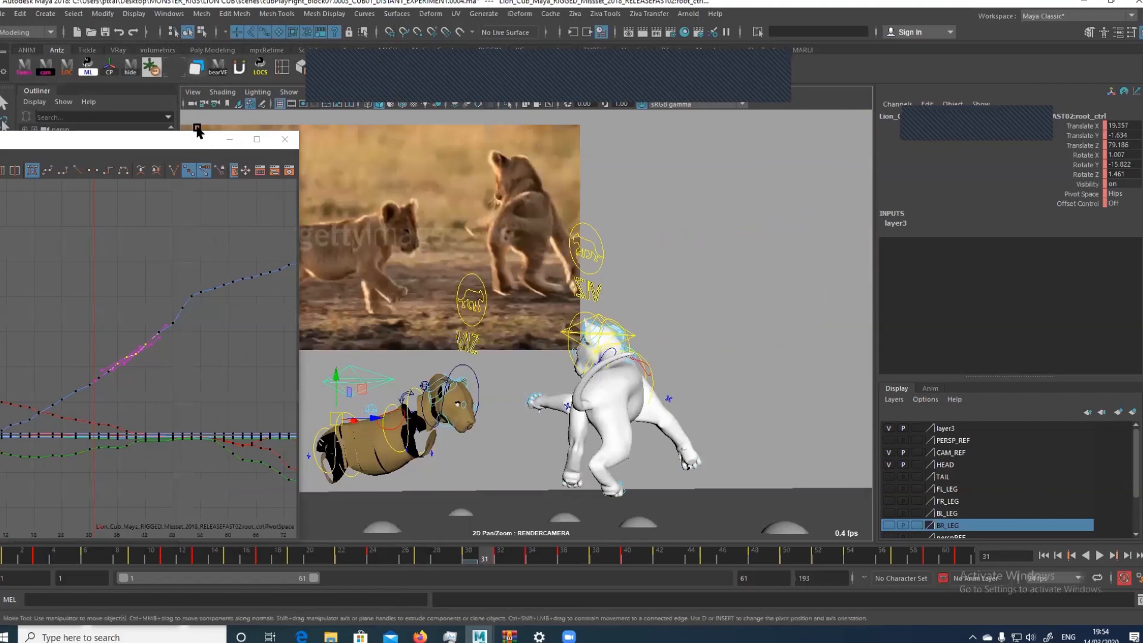
pyautogui.moveTo(196, 140); pyautogui.dragTo(149, 128)
pyautogui.moveTo(379, 293); pyautogui.dragTo(391, 355)
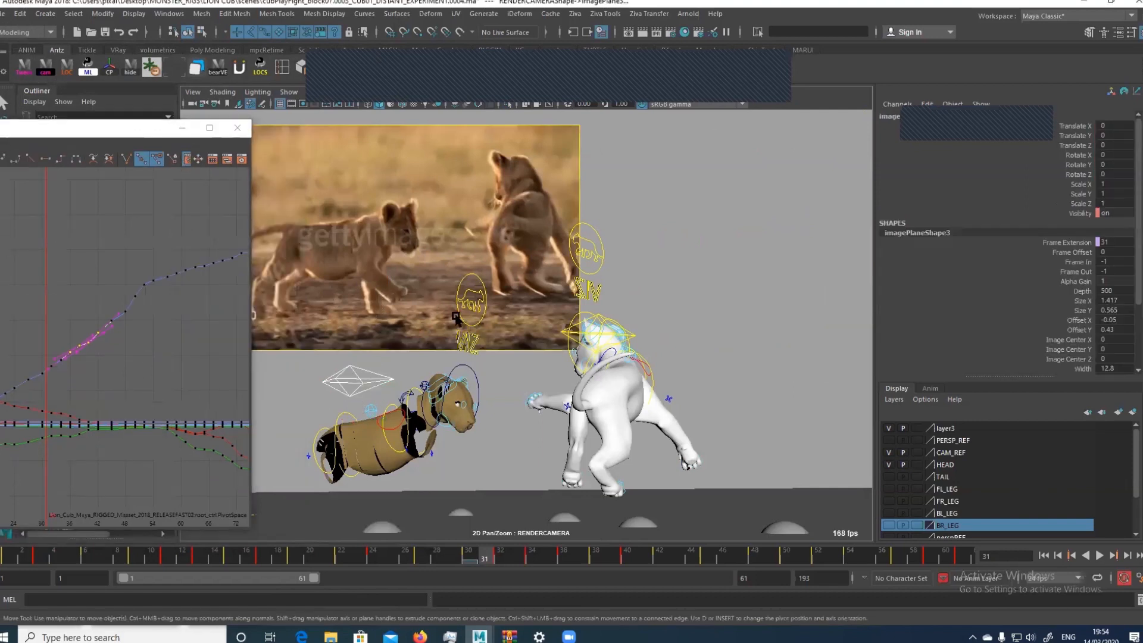
pyautogui.hotkey('ctrl', '1')
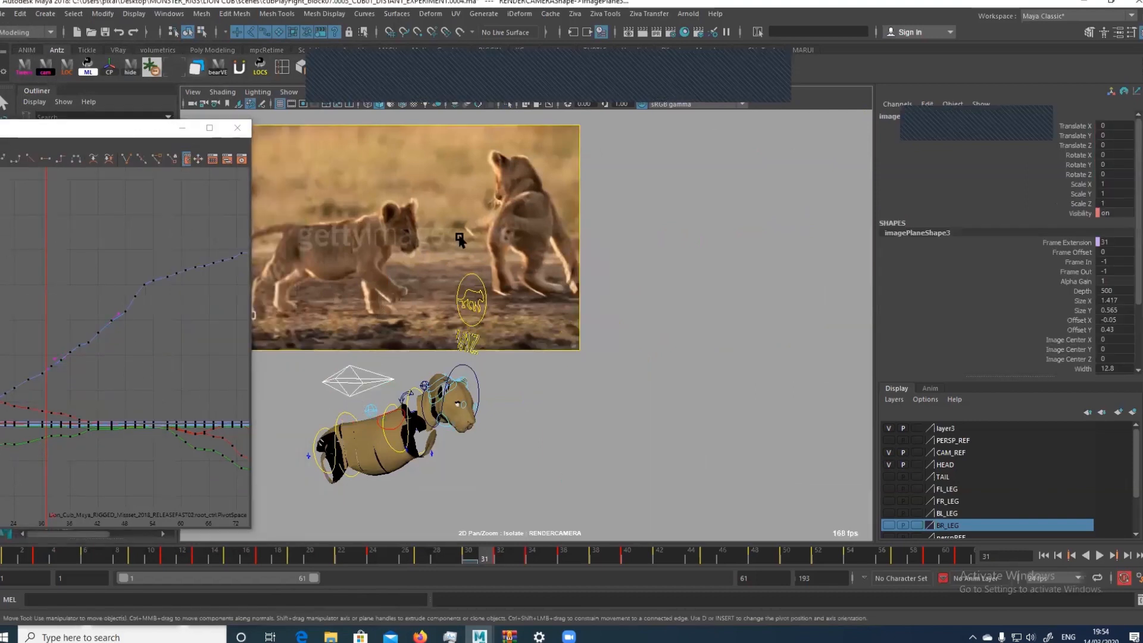
# Select the brown cub's root control, arrange the Graph Editor beside the reference footage, and frame the control's mid-range Translate Z keys
pyautogui.click(326, 376)
pyautogui.scroll(3, 476, 286)
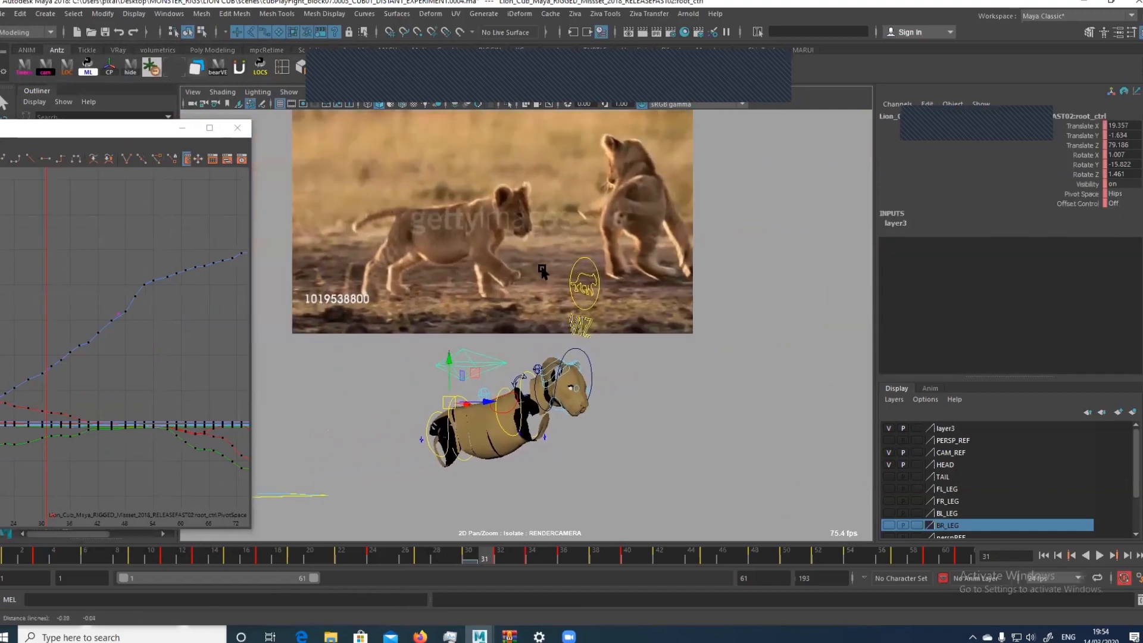
pyautogui.moveTo(542, 271); pyautogui.dragTo(596, 282, button='middle')
pyautogui.moveTo(586, 283); pyautogui.dragTo(483, 310, button='right')
pyautogui.moveTo(483, 310); pyautogui.dragTo(489, 282, button='middle')
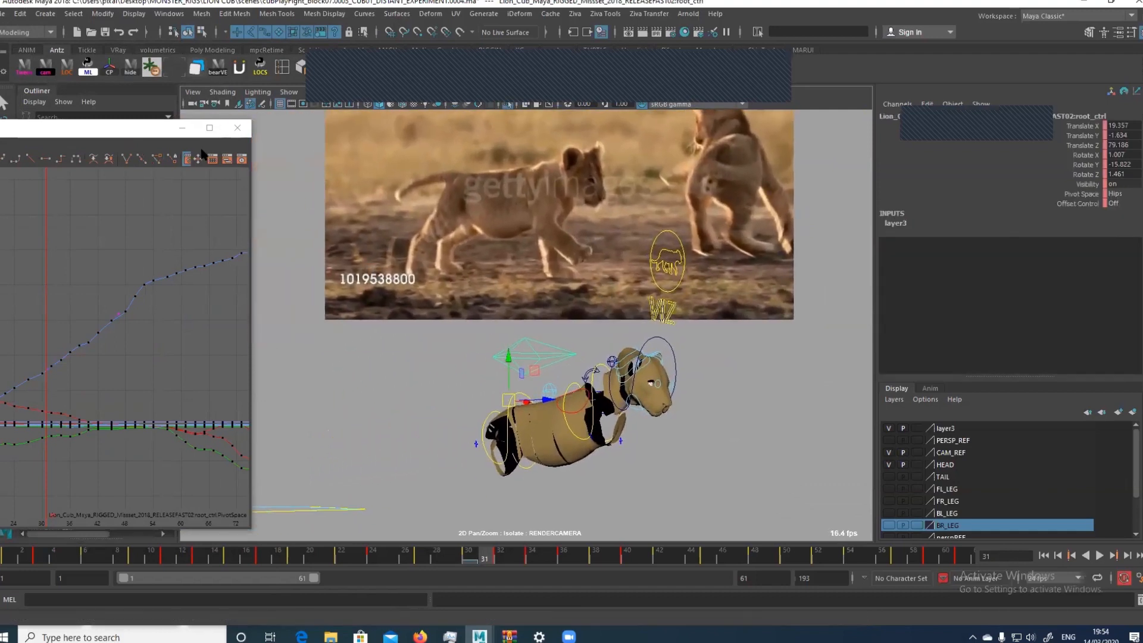
pyautogui.moveTo(140, 128); pyautogui.dragTo(257, 105)
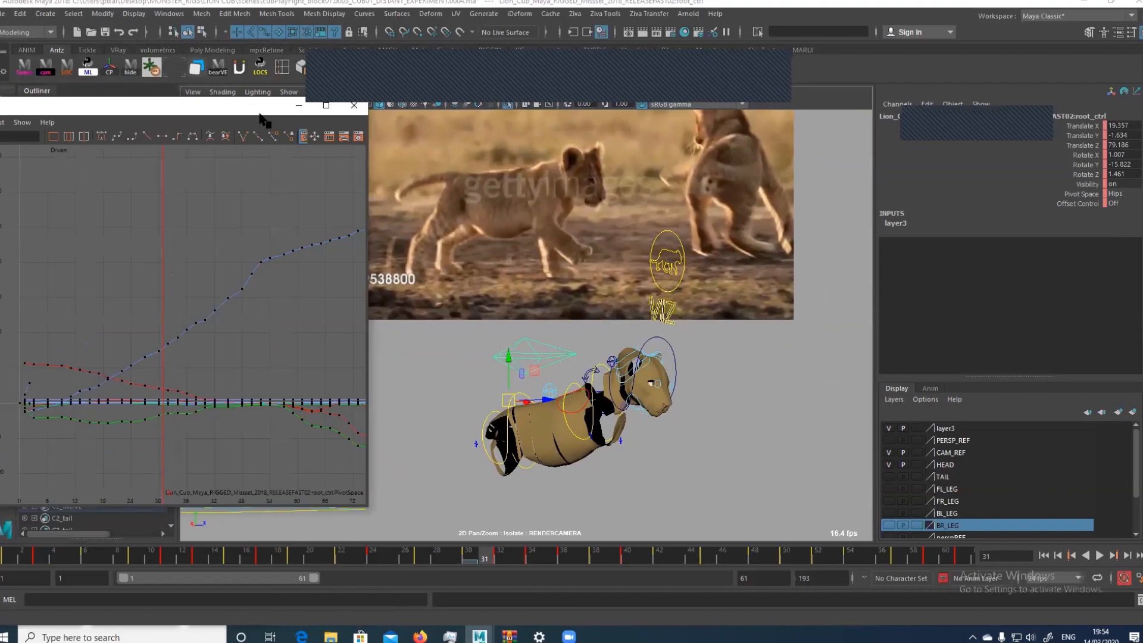
pyautogui.click(183, 319)
pyautogui.press('f')
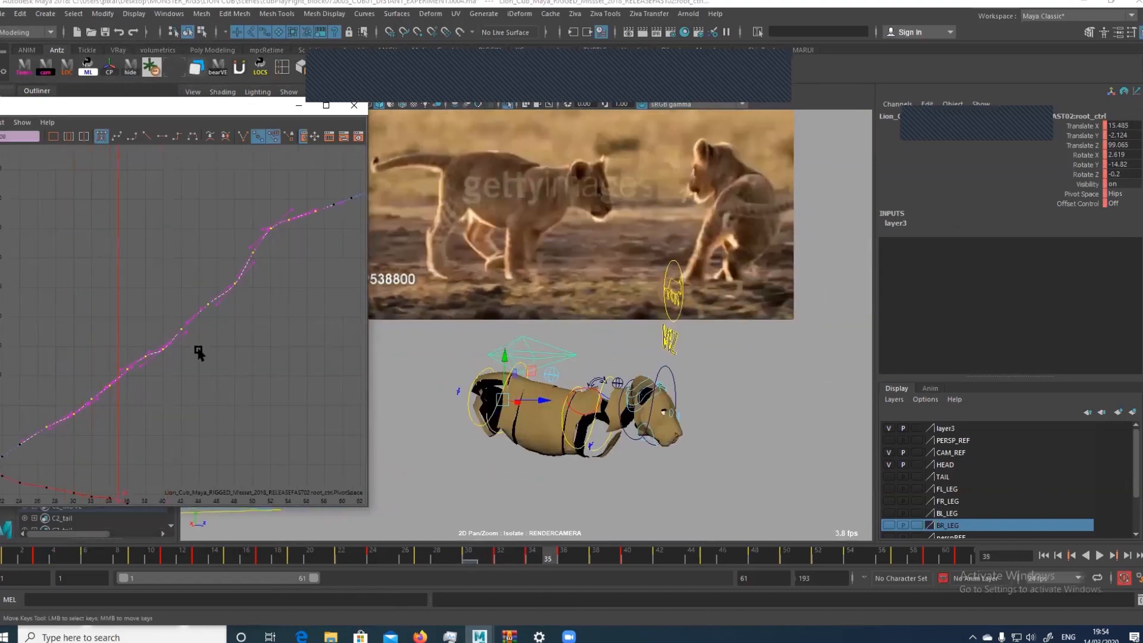
# Select all of the brown cub's controls, convert all their keys to auto tangents, and reselect the root control
pyautogui.moveTo(411, 328); pyautogui.dragTo(411, 364, button='right')
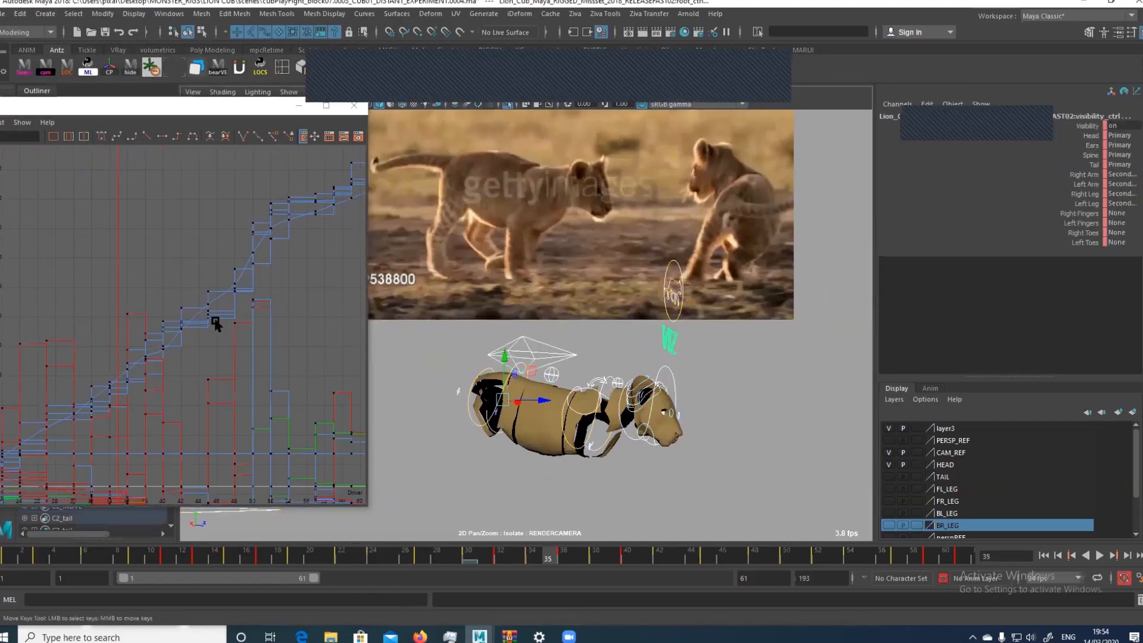
pyautogui.keyDown('alt'); pyautogui.moveTo(252, 330); pyautogui.dragTo(137, 392, button='right'); pyautogui.keyUp('alt')
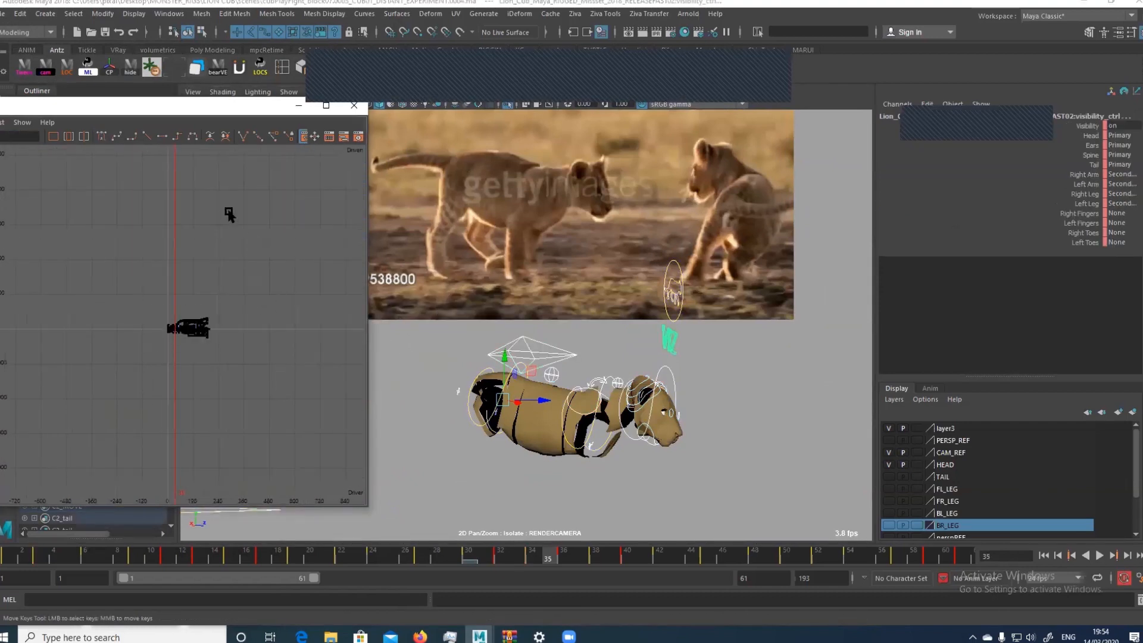
pyautogui.moveTo(230, 212); pyautogui.dragTo(217, 182)
pyautogui.click(100, 137)
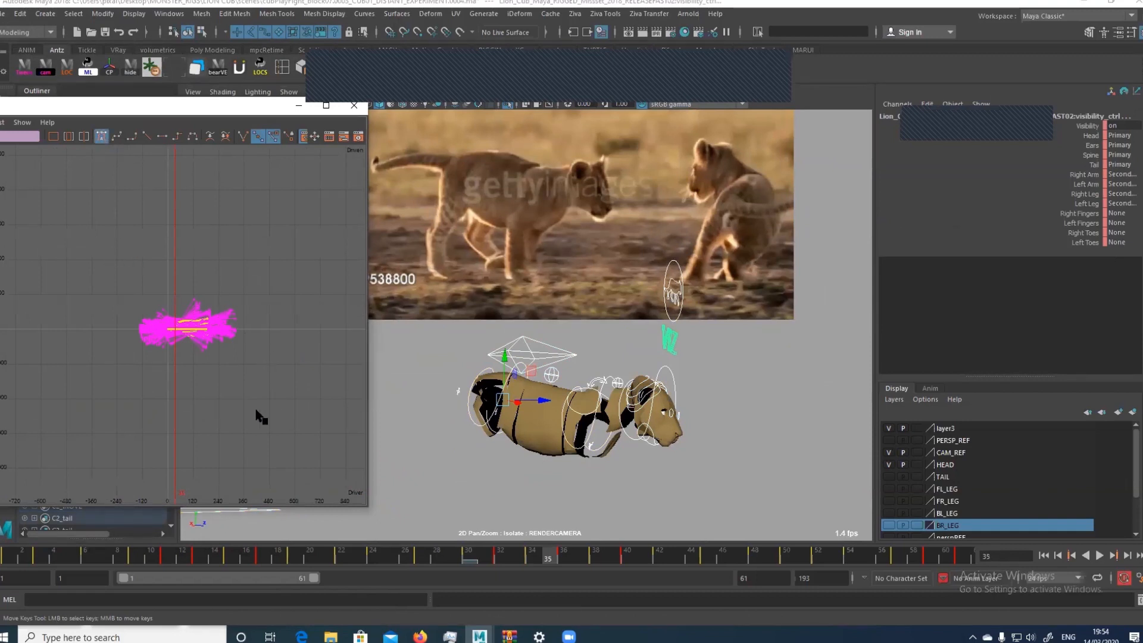
pyautogui.click(535, 347)
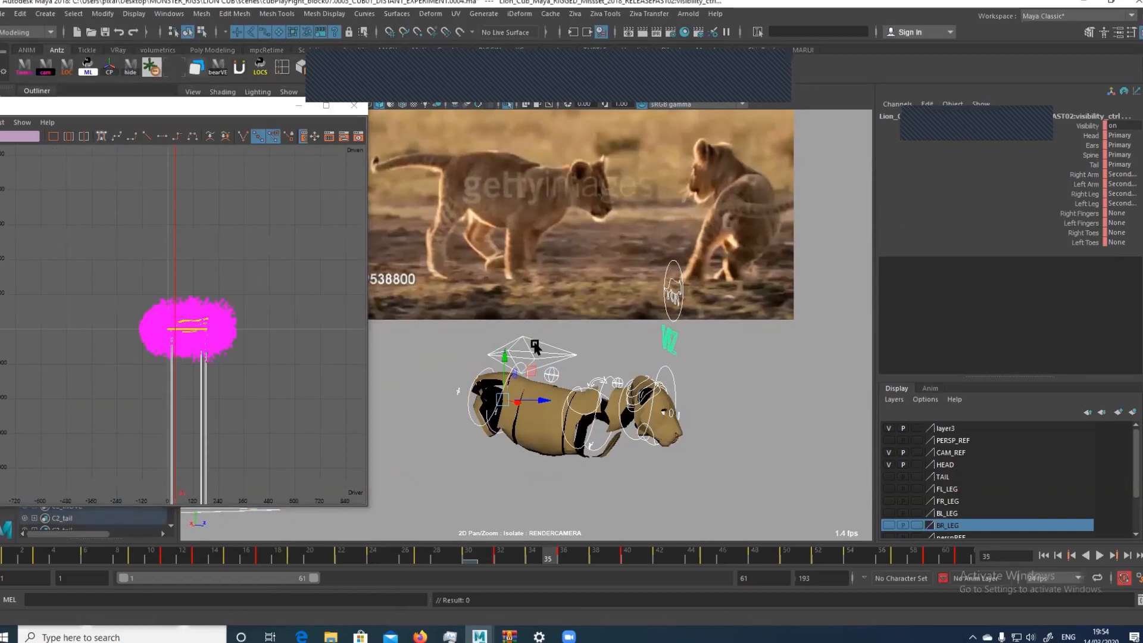
pyautogui.click(497, 344)
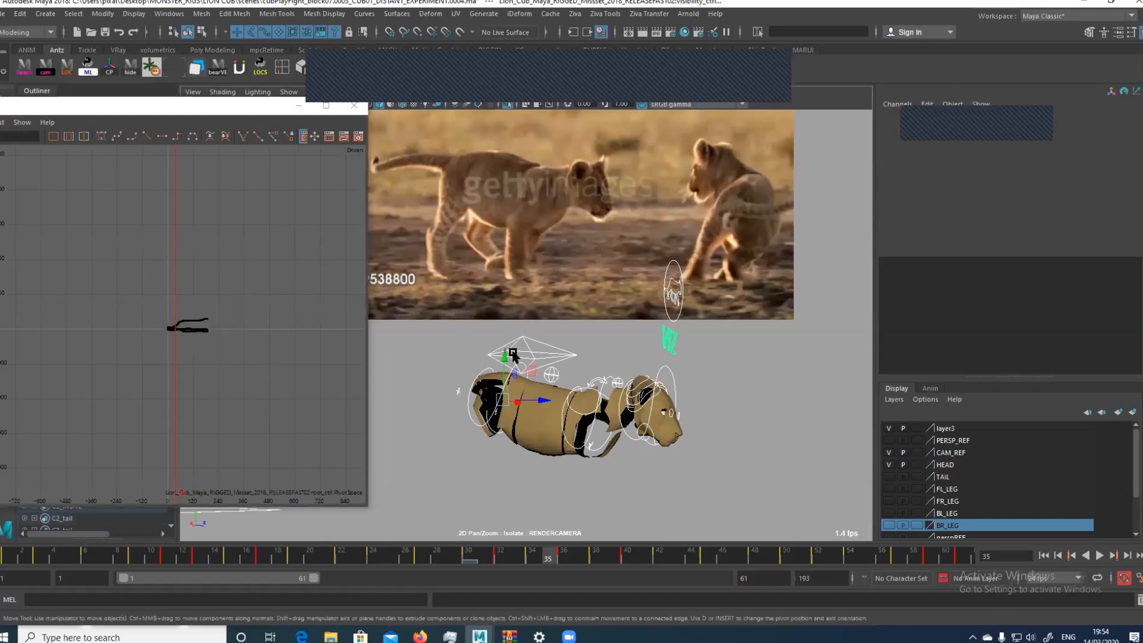
# Frame the root control's keys and compare the body motion with the reference footage between frames 35 and 44
pyautogui.moveTo(162, 305); pyautogui.dragTo(198, 339)
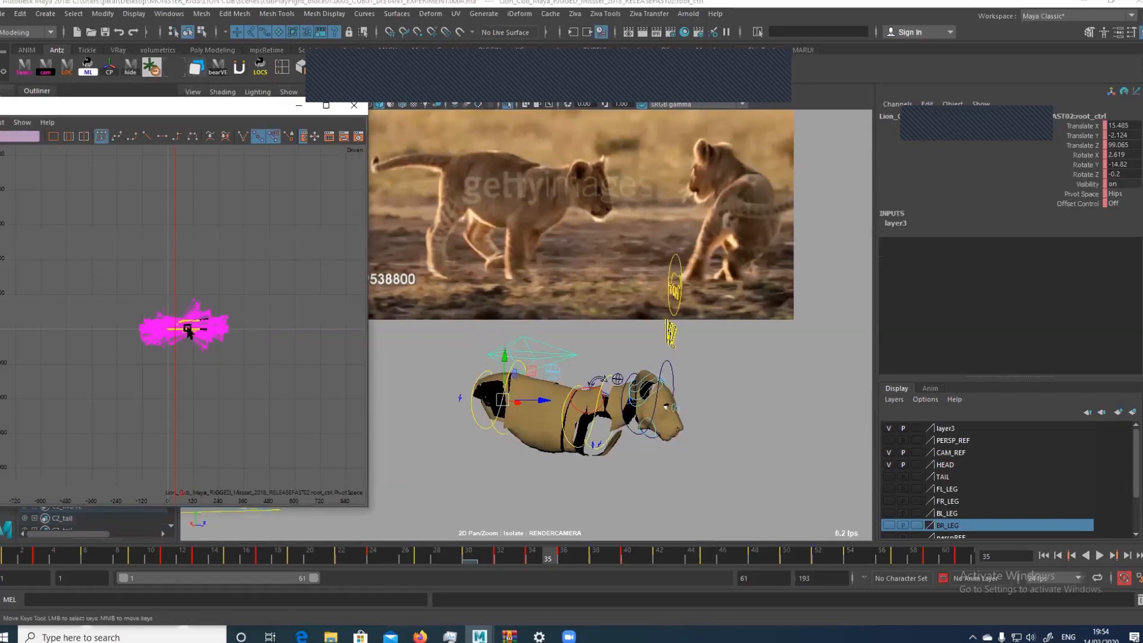
pyautogui.press('f')
pyautogui.press(',')
pyautogui.hotkey('alt', 'v')
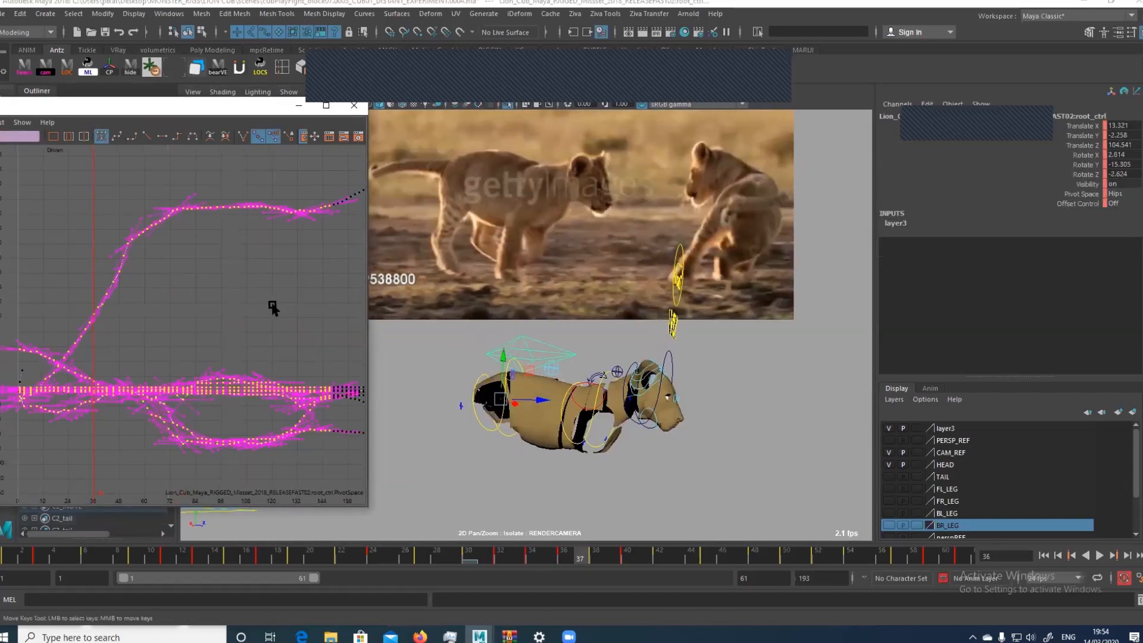
pyautogui.hotkey('alt', '.')
pyautogui.hotkey('alt', '.')
pyautogui.hotkey('alt', ',')
pyautogui.hotkey('alt', ',')
pyautogui.hotkey('alt', ',')
pyautogui.hotkey('alt', ',')
pyautogui.hotkey('alt', ',')
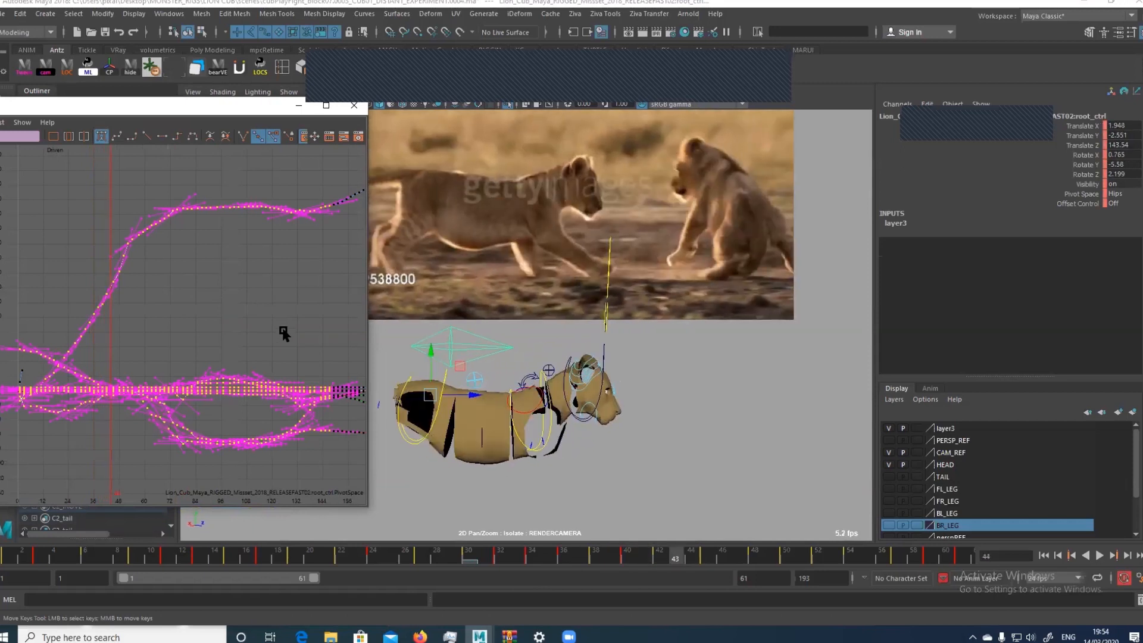
pyautogui.hotkey('alt', '.')
pyautogui.hotkey('alt', '.')
pyautogui.hotkey('alt', '.')
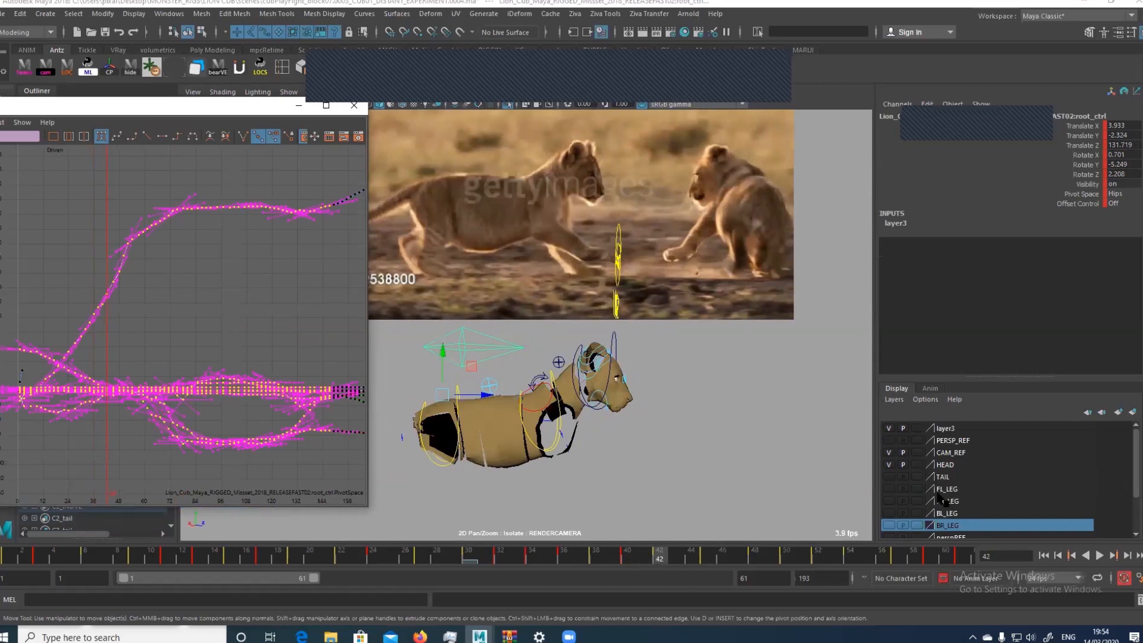
# Show the cub's front legs through the FL_LEG and FR_LEG layers at frame 41
pyautogui.click(888, 488)
pyautogui.click(888, 501)
pyautogui.hotkey('alt', ',')
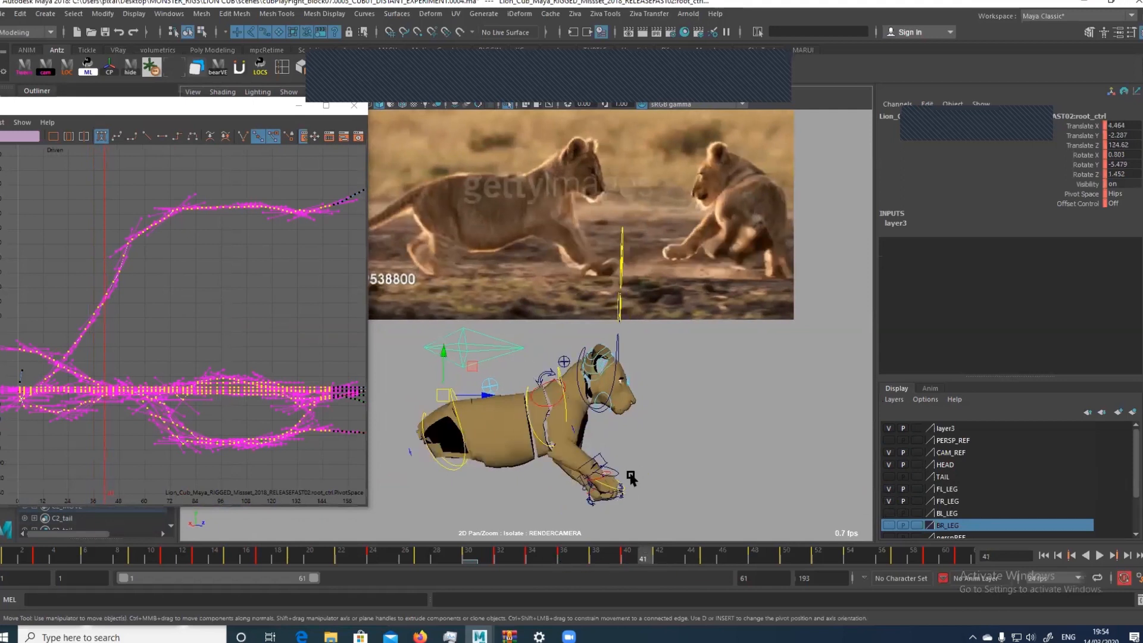
# Compare the cub's front legs and shoulders with the reference footage frame by frame, back and forth between about frames 41 and 47
pyautogui.hotkey('alt', ',')
pyautogui.hotkey('alt', ',')
pyautogui.hotkey('alt', '.')
pyautogui.hotkey('alt', '.')
pyautogui.hotkey('alt', '.')
pyautogui.hotkey('alt', '.')
pyautogui.hotkey('alt', '.')
pyautogui.hotkey('alt', '.')
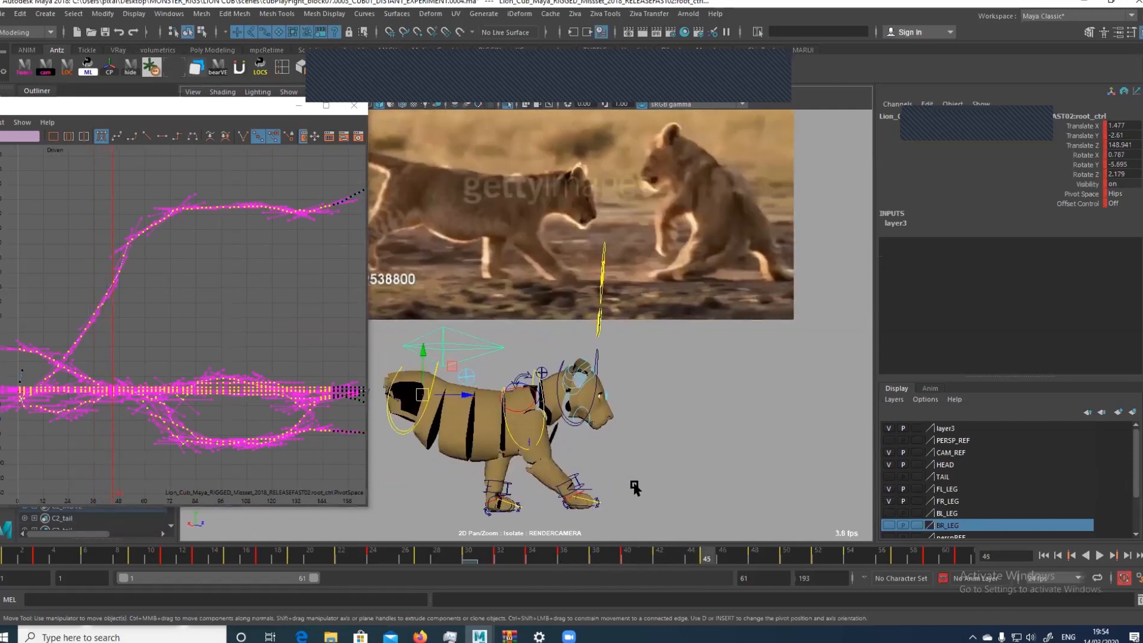
pyautogui.hotkey('alt', ',')
pyautogui.hotkey('alt', ',')
pyautogui.hotkey('alt', ',')
pyautogui.hotkey('alt', ',')
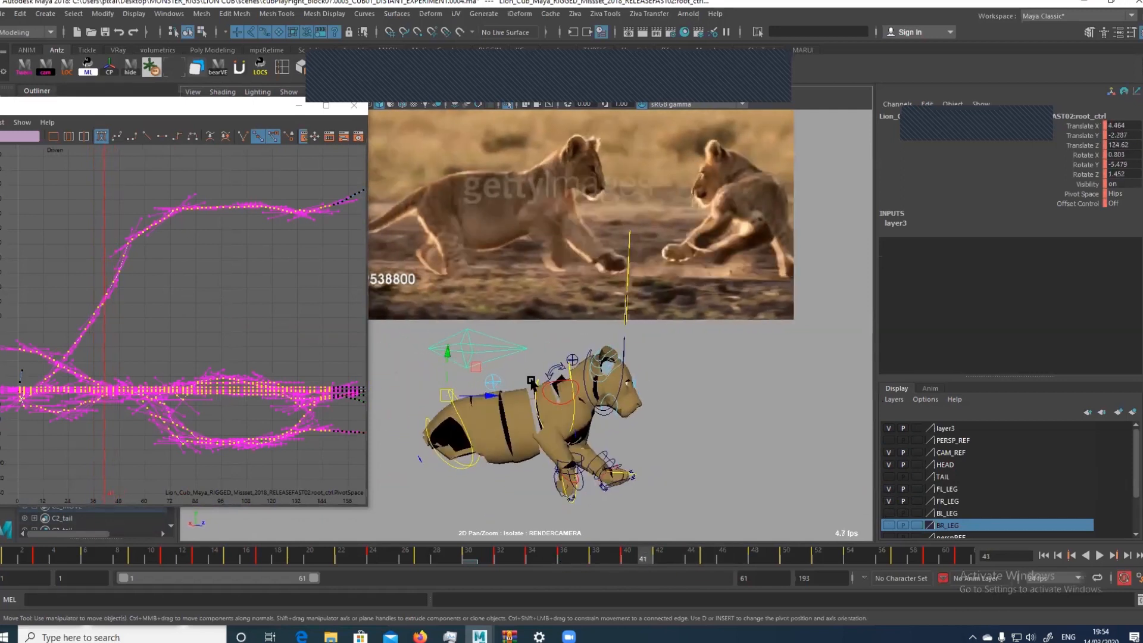
pyautogui.hotkey('alt', '.')
pyautogui.hotkey('alt', '.')
pyautogui.hotkey('alt', '.')
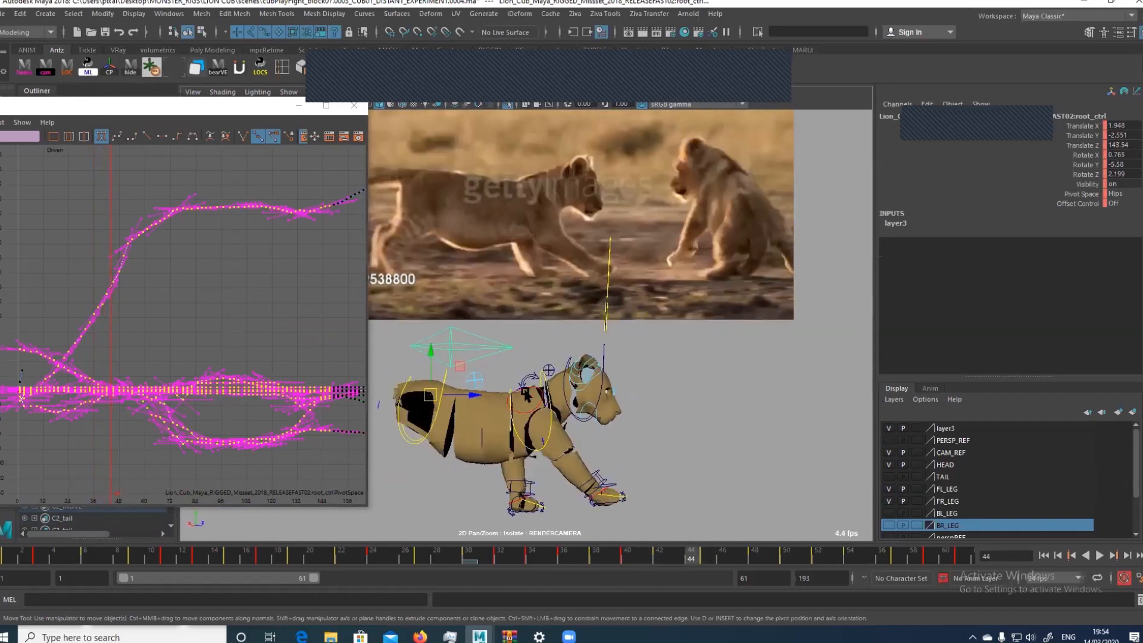
pyautogui.hotkey('alt', ',')
pyautogui.hotkey('alt', ',')
pyautogui.hotkey('alt', '.')
pyautogui.hotkey('alt', '.')
pyautogui.hotkey('alt', '.')
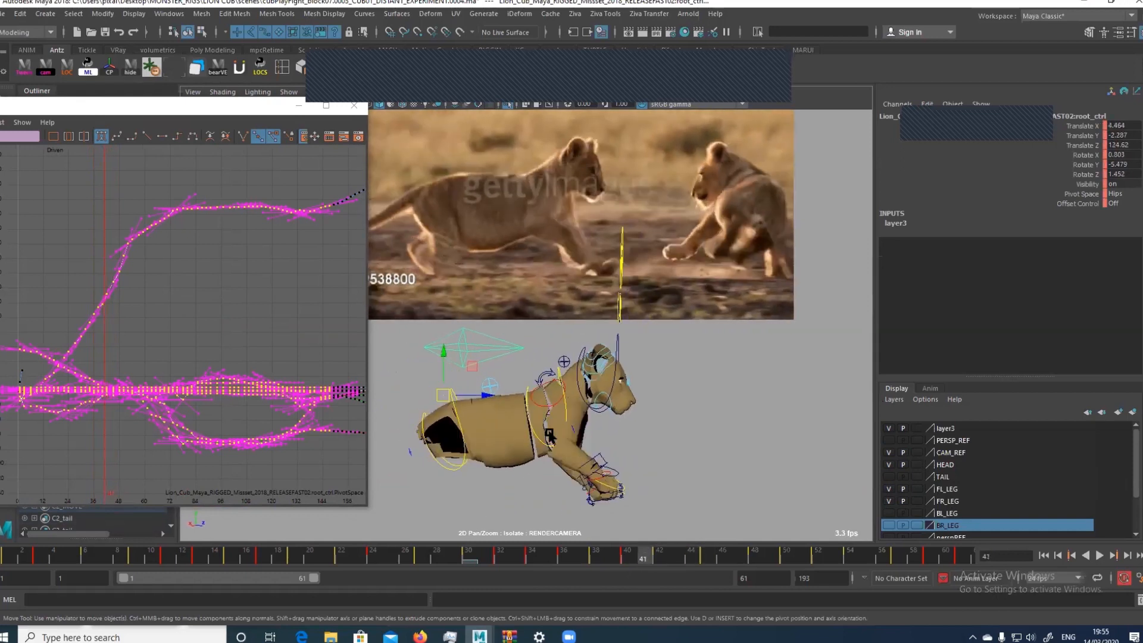
pyautogui.hotkey('alt', '.')
pyautogui.hotkey('alt', '.')
pyautogui.hotkey('alt', '.')
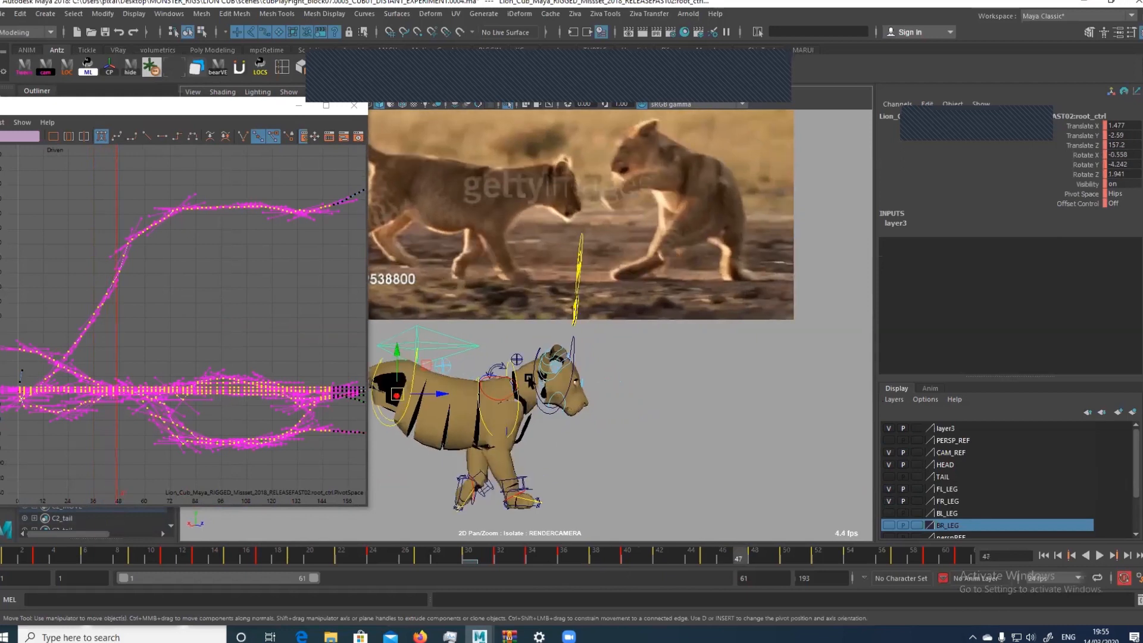
pyautogui.hotkey('alt', ',')
pyautogui.click(489, 397)
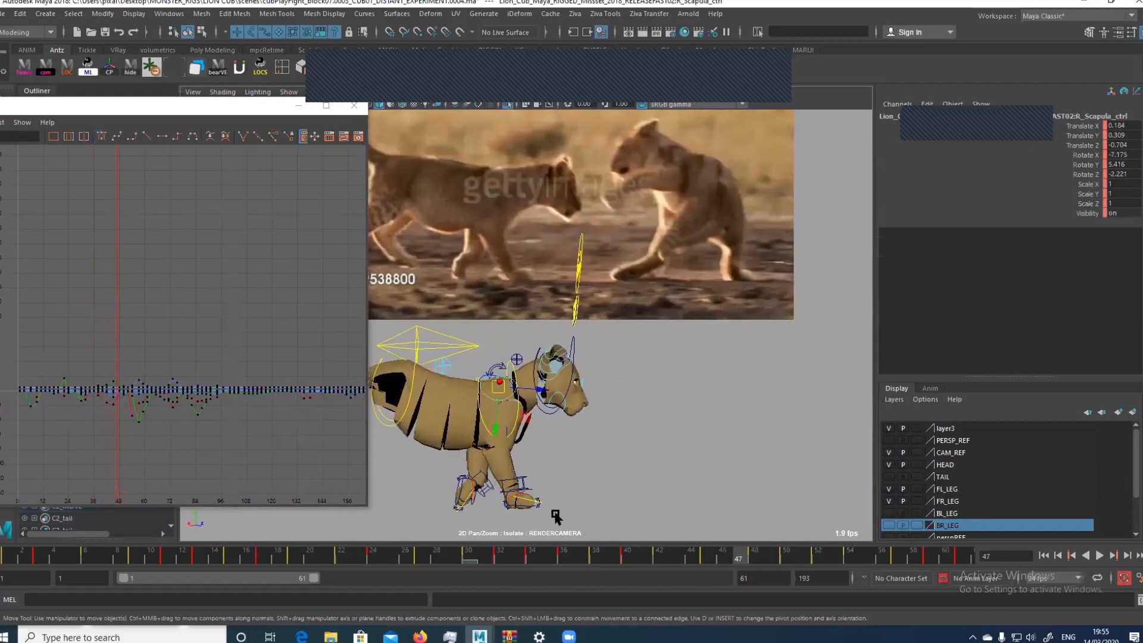
pyautogui.hotkey('ctrl', 'z')
pyautogui.hotkey('alt', ',')
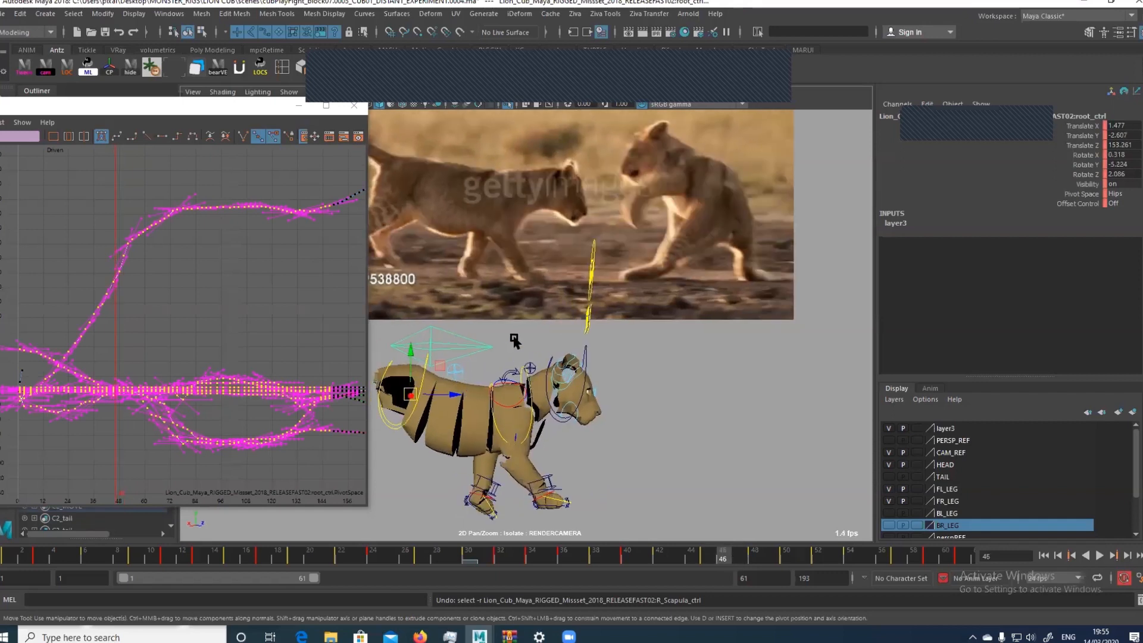
# Compare the brown cub's body and front legs with the reference footage, back and forth between about frames 45 and 49
pyautogui.hotkey('alt', '.')
pyautogui.hotkey('alt', '.')
pyautogui.hotkey('alt', '.')
pyautogui.hotkey('alt', '.')
pyautogui.hotkey('alt', ',')
pyautogui.hotkey('alt', ',')
pyautogui.hotkey('alt', ',')
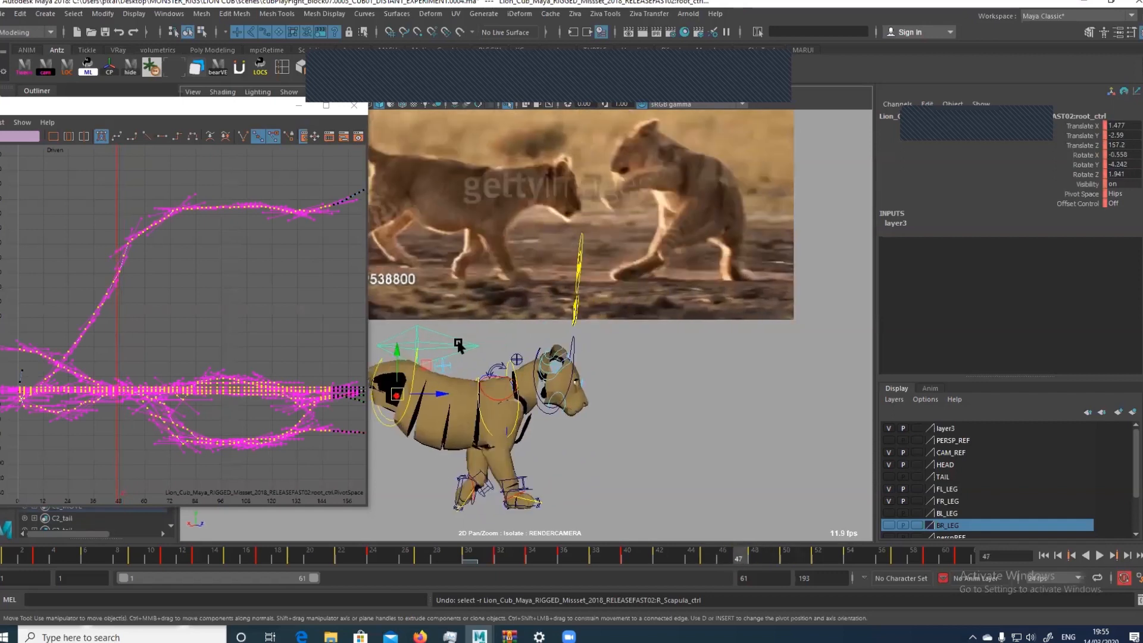
pyautogui.hotkey('alt', '.')
pyautogui.hotkey('alt', '.')
pyautogui.hotkey('alt', '.')
pyautogui.hotkey('alt', ',')
pyautogui.hotkey('alt', ',')
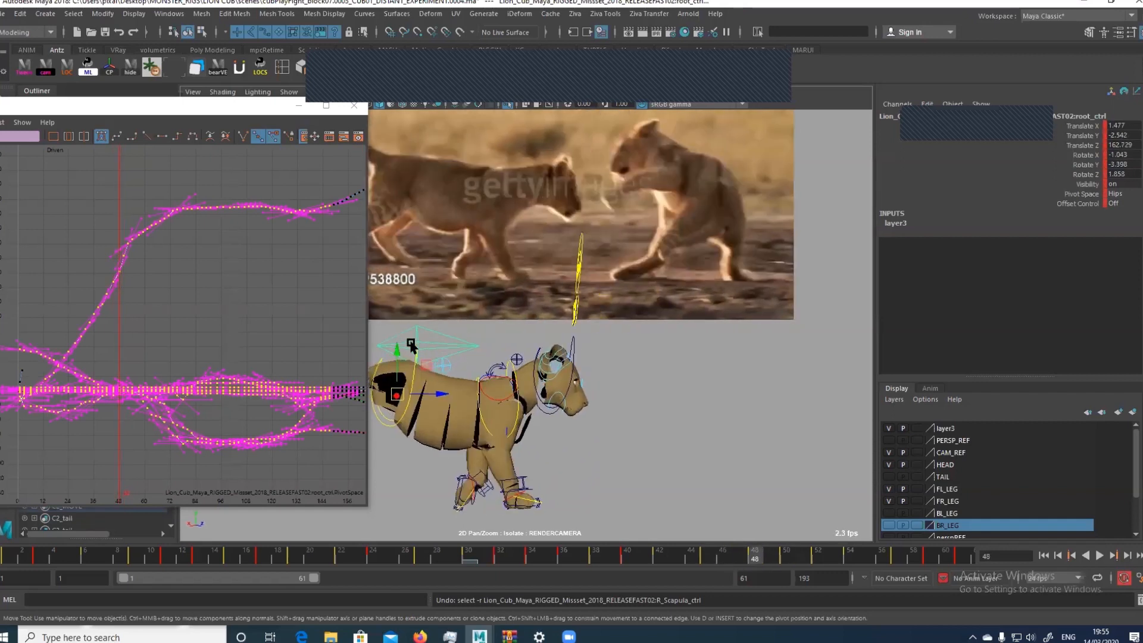
pyautogui.hotkey('alt', '.')
pyautogui.hotkey('alt', '.')
pyautogui.hotkey('alt', ',')
pyautogui.hotkey('alt', ',')
pyautogui.hotkey('alt', '.')
pyautogui.hotkey('alt', ',')
pyautogui.hotkey('alt', ',')
pyautogui.hotkey('alt', ',')
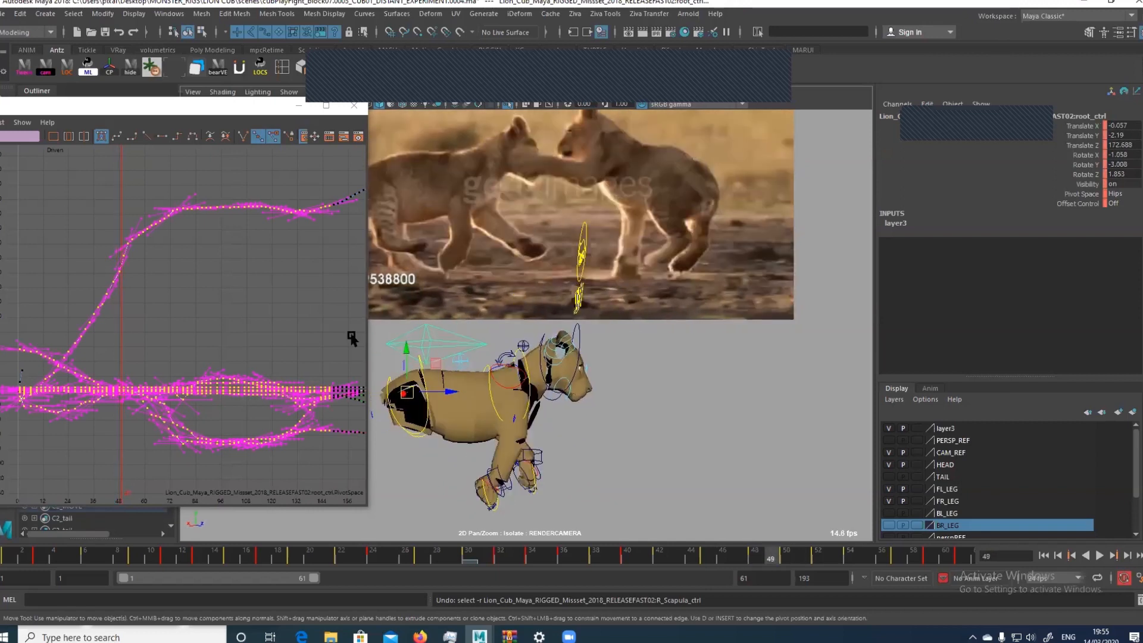
# Compare the cub's reach and body motion with the reference footage, back and forth between about frames 47 and 53
pyautogui.hotkey('alt', '.')
pyautogui.hotkey('alt', '.')
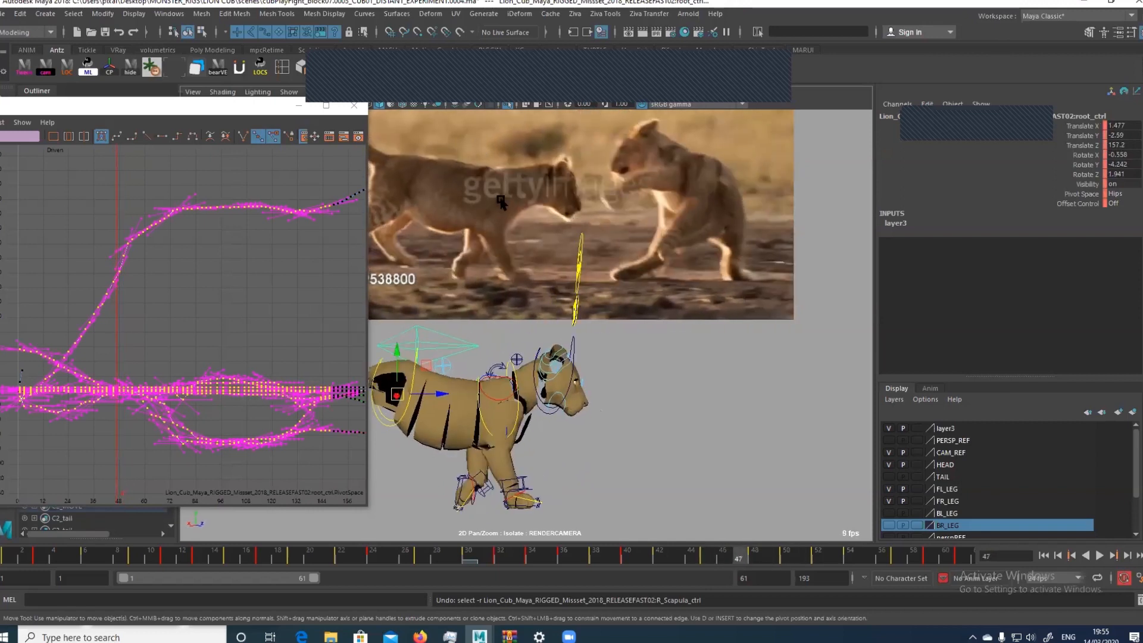
pyautogui.hotkey('alt', ',')
pyautogui.hotkey('alt', ',')
pyautogui.hotkey('alt', '.')
pyautogui.hotkey('alt', '.')
pyautogui.hotkey('alt', '.')
pyautogui.hotkey('alt', '.')
pyautogui.hotkey('alt', '.')
pyautogui.hotkey('alt', '.')
pyautogui.hotkey('alt', '.')
pyautogui.hotkey('alt', '.')
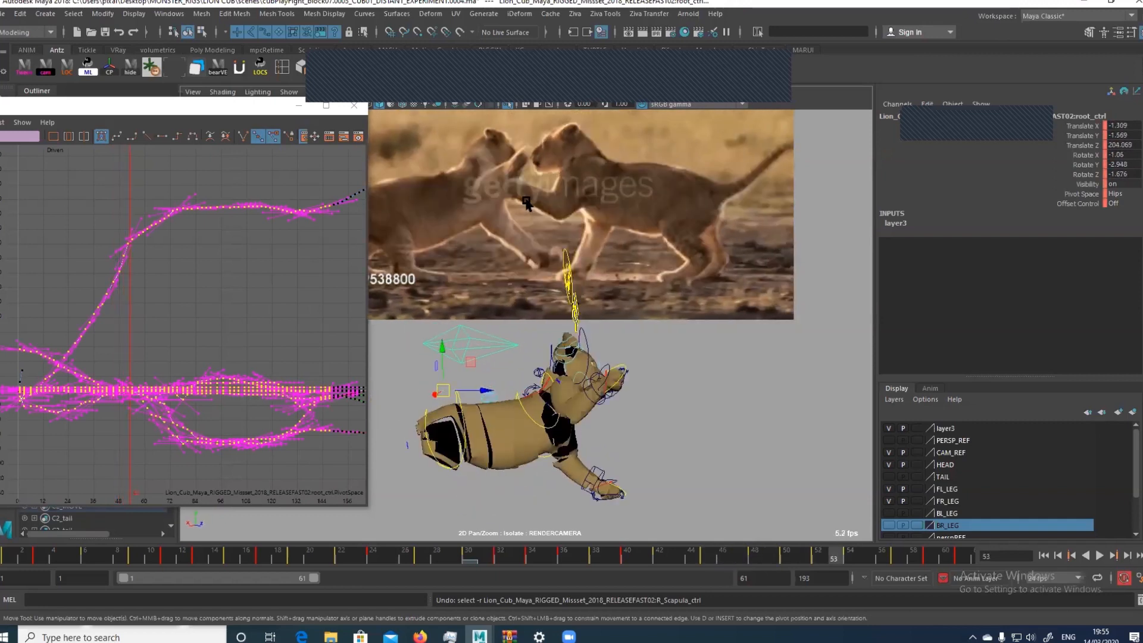
pyautogui.hotkey('alt', ',')
pyautogui.hotkey('alt', ',')
pyautogui.hotkey('alt', ',')
pyautogui.hotkey('alt', ',')
pyautogui.hotkey('alt', ',')
pyautogui.hotkey('alt', ',')
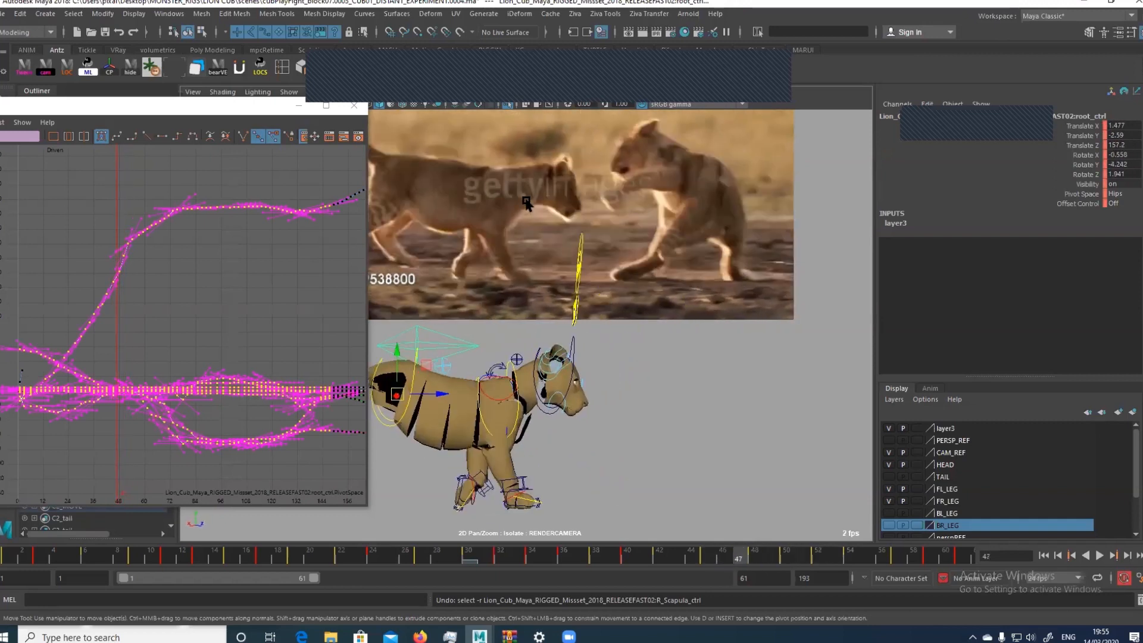
pyautogui.hotkey('alt', '.')
# Try to raise the root control's Translate Z key at frame 48 by about 3.3
pyautogui.moveTo(72, 198); pyautogui.dragTo(169, 317)
pyautogui.press('f')
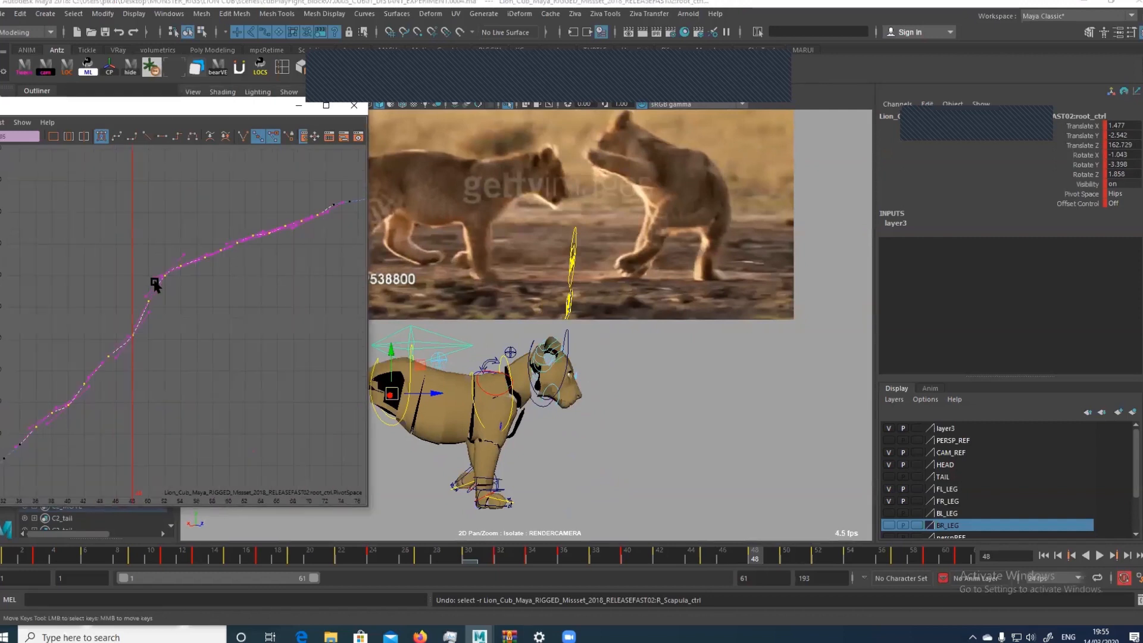
pyautogui.moveTo(102, 256); pyautogui.dragTo(160, 358)
pyautogui.press('f')
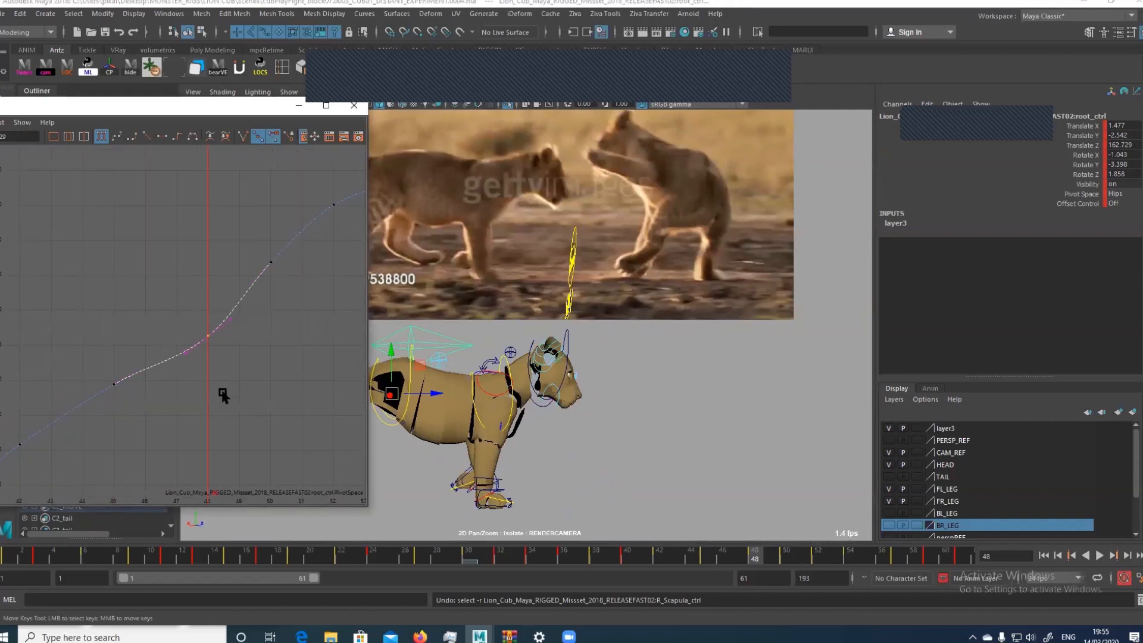
pyautogui.moveTo(224, 395); pyautogui.dragTo(236, 275, button='middle')
# Examine the root control's Translate Z curve and the cub's pose from frame 48 through frame 60
pyautogui.hotkey('alt', '.')
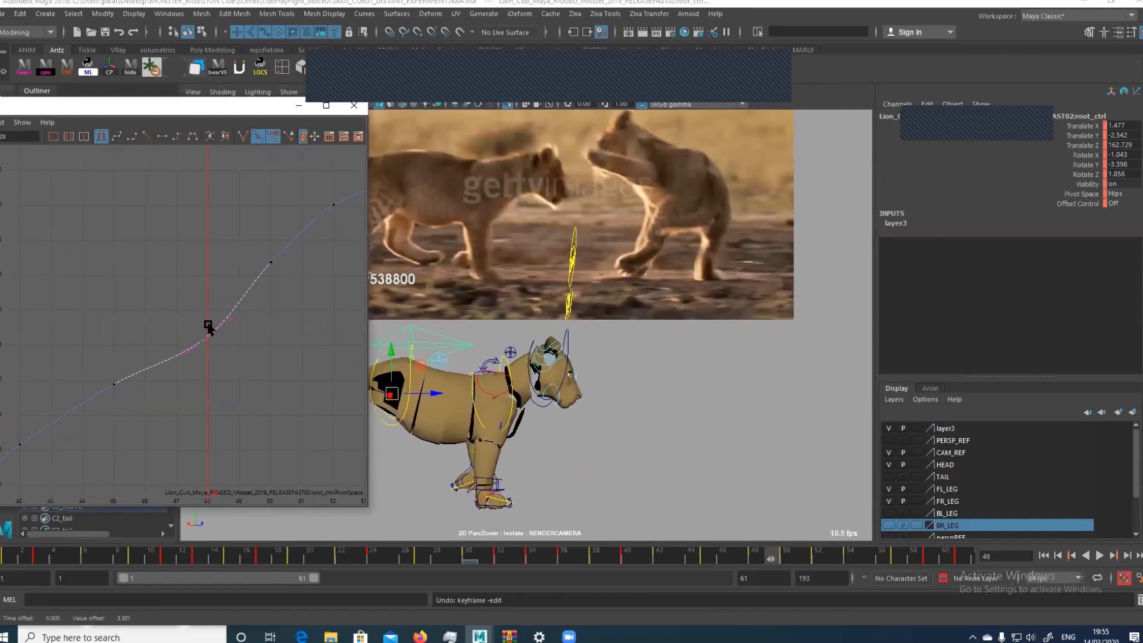
pyautogui.hotkey('alt', '.')
pyautogui.hotkey('alt', '.')
pyautogui.hotkey('alt', '.')
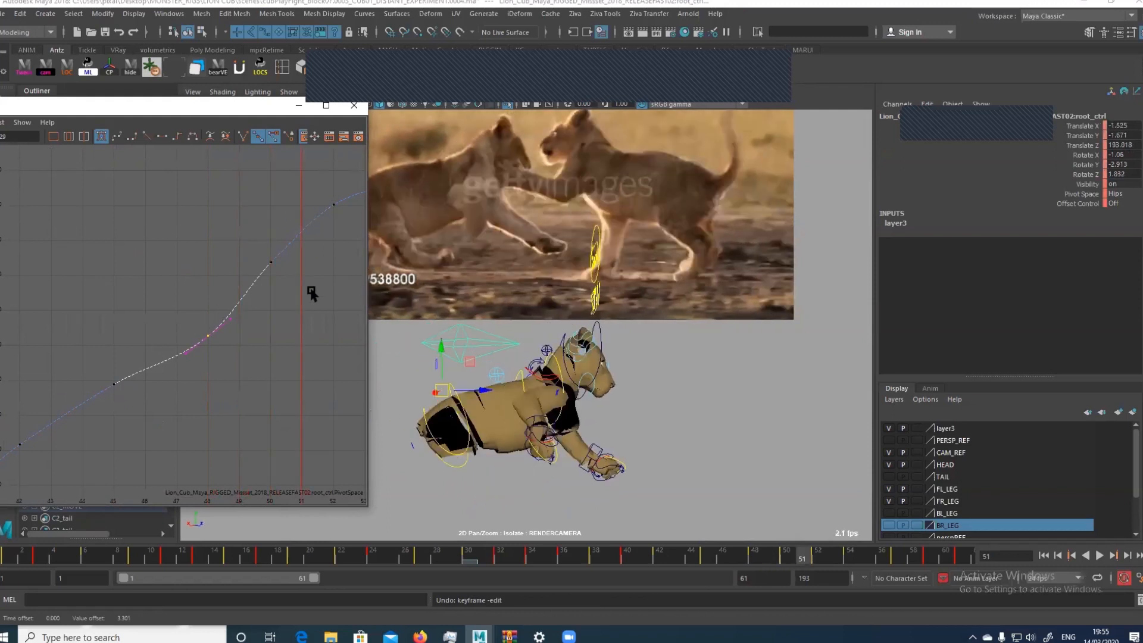
pyautogui.press('a')
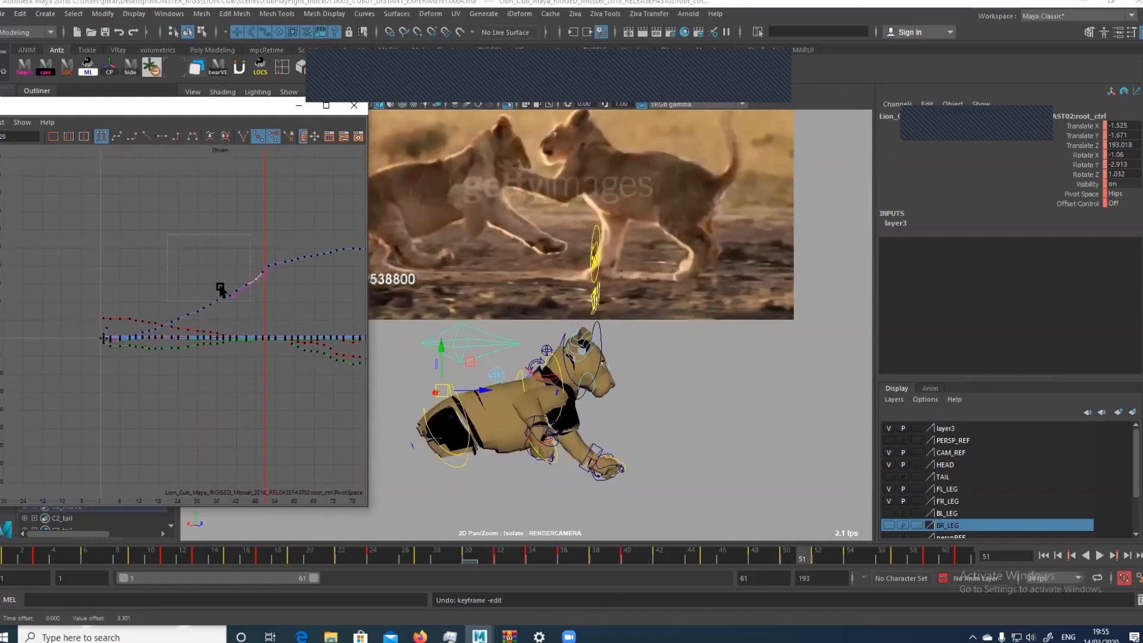
pyautogui.moveTo(221, 289); pyautogui.dragTo(313, 360)
pyautogui.press('f')
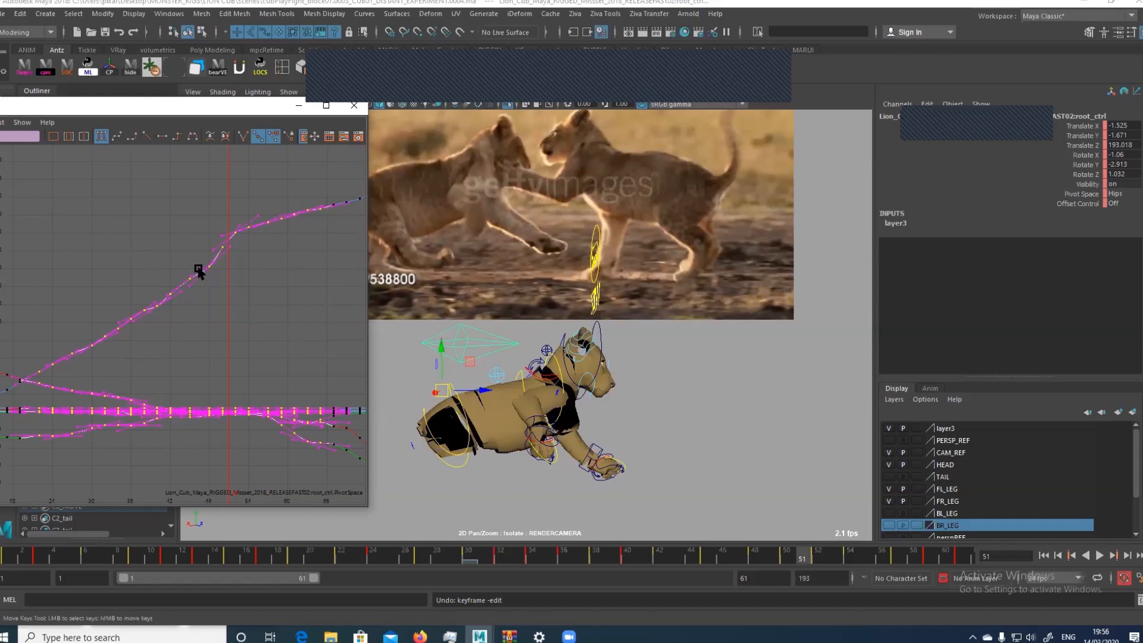
pyautogui.click(234, 237)
pyautogui.press('f')
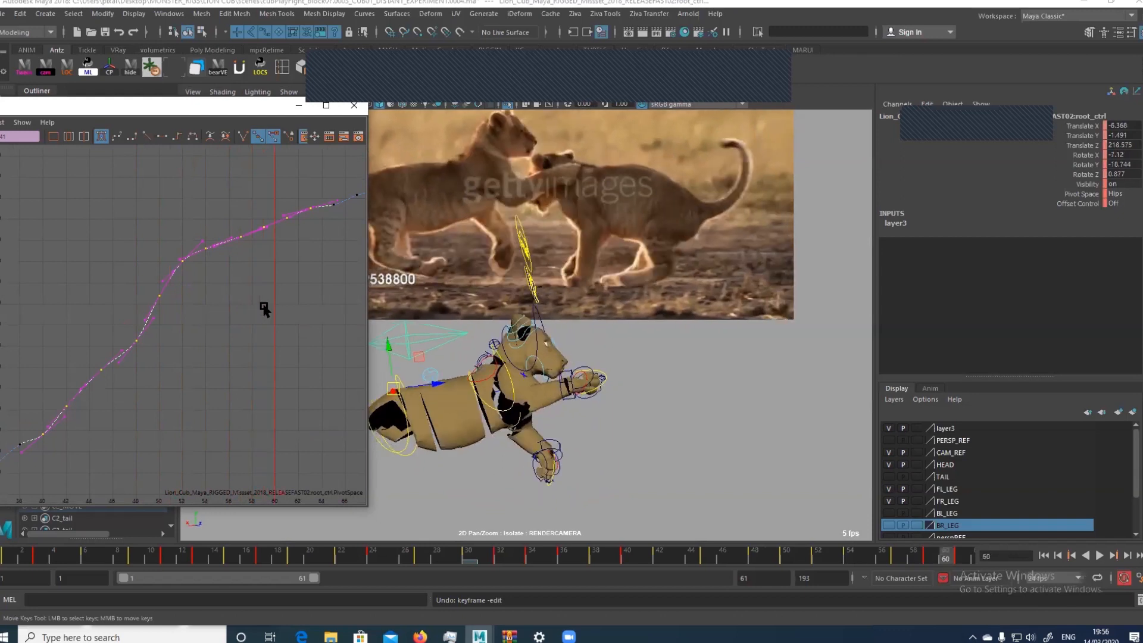
# Select the root control's Translate Z keys from frame 59 through frame 73 in the Graph Editor
pyautogui.press('a')
pyautogui.keyDown('alt'); pyautogui.moveTo(205, 315); pyautogui.dragTo(270, 278, button='middle'); pyautogui.keyUp('alt')
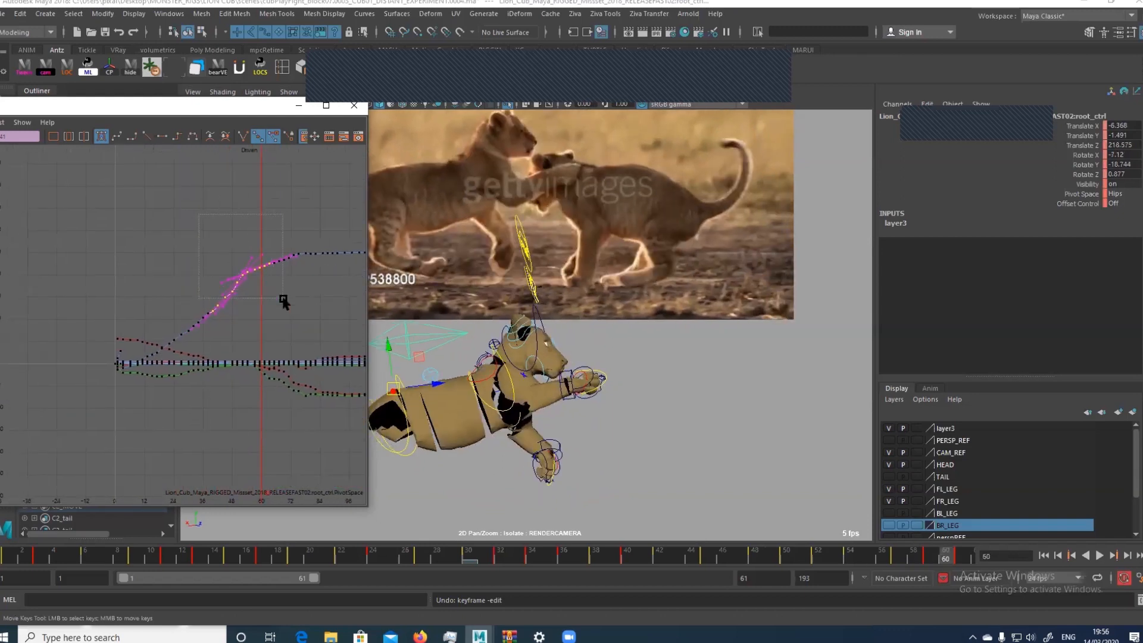
pyautogui.moveTo(283, 300); pyautogui.dragTo(284, 299)
pyautogui.press('f')
pyautogui.moveTo(88, 235); pyautogui.dragTo(130, 319)
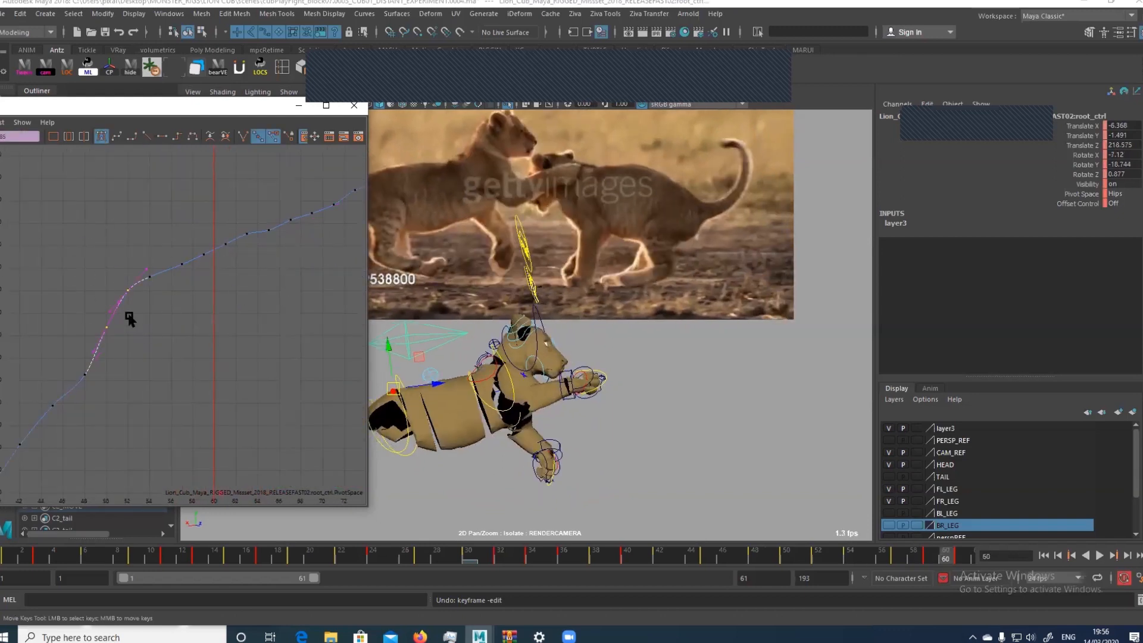
pyautogui.moveTo(89, 394); pyautogui.dragTo(241, 211)
pyautogui.keyDown('alt'); pyautogui.moveTo(220, 290); pyautogui.dragTo(172, 347, button='middle'); pyautogui.keyUp('alt')
pyautogui.moveTo(155, 362); pyautogui.dragTo(313, 203)
# Smooth the forward motion by lowering the root control's Translate Z key at frame 63 to 224.379
pyautogui.press('.')
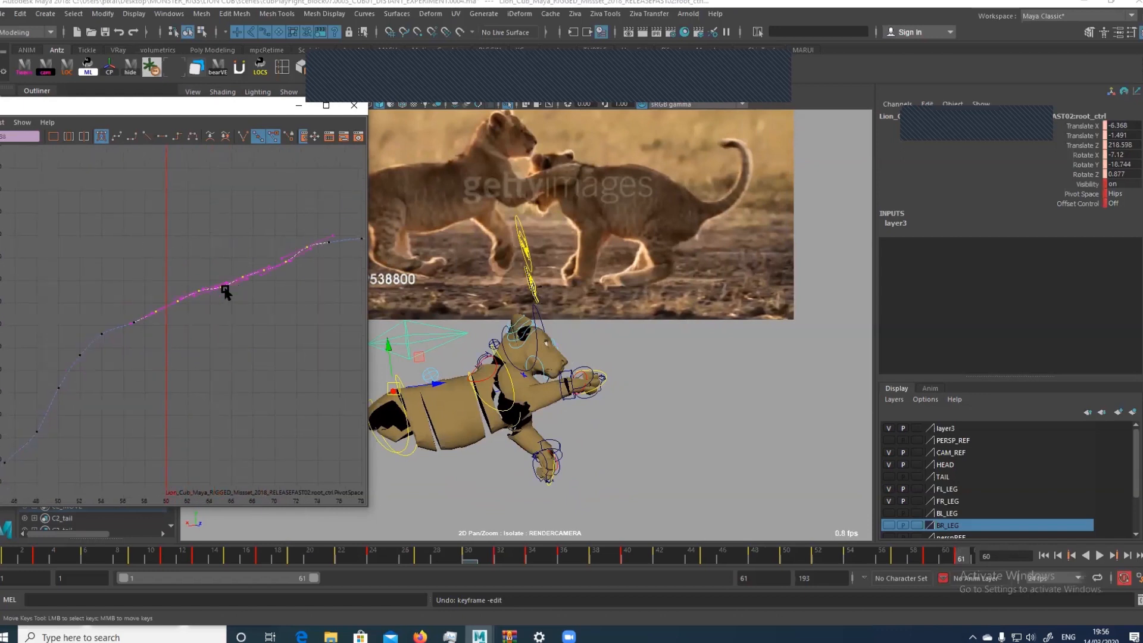
pyautogui.hotkey('alt', '.')
pyautogui.hotkey('alt', '.')
pyautogui.hotkey('alt', '.')
pyautogui.hotkey('alt', '.')
pyautogui.hotkey('alt', '.')
pyautogui.hotkey('alt', '.')
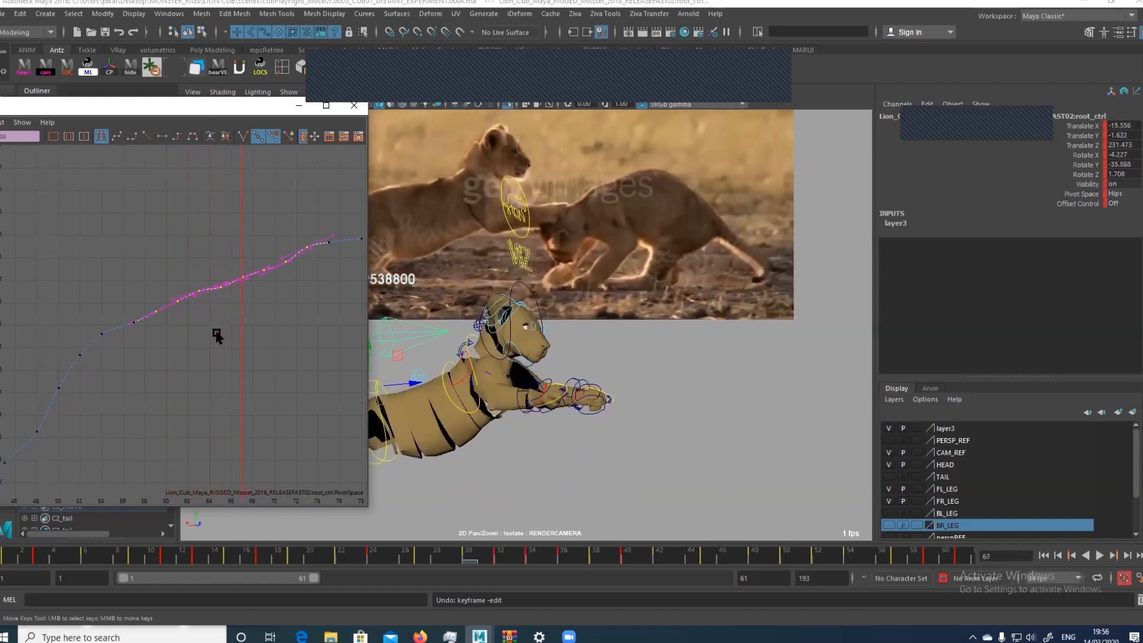
pyautogui.hotkey('alt', ',')
pyautogui.hotkey('alt', ',')
pyautogui.hotkey('alt', ',')
pyautogui.hotkey('alt', ',')
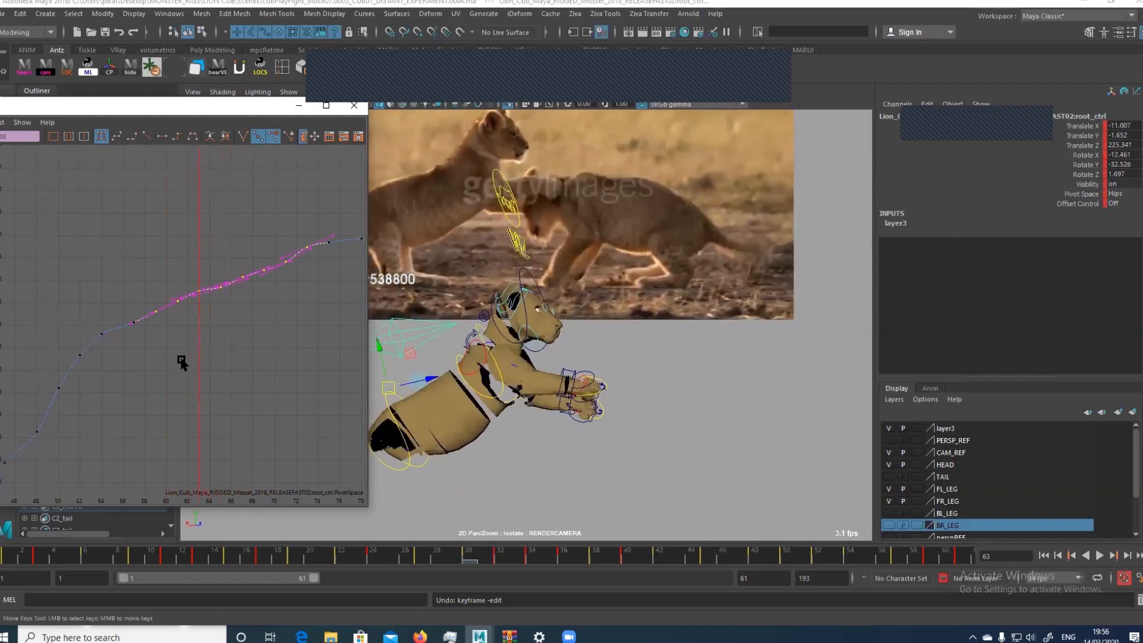
pyautogui.moveTo(186, 359); pyautogui.dragTo(185, 360, button='middle')
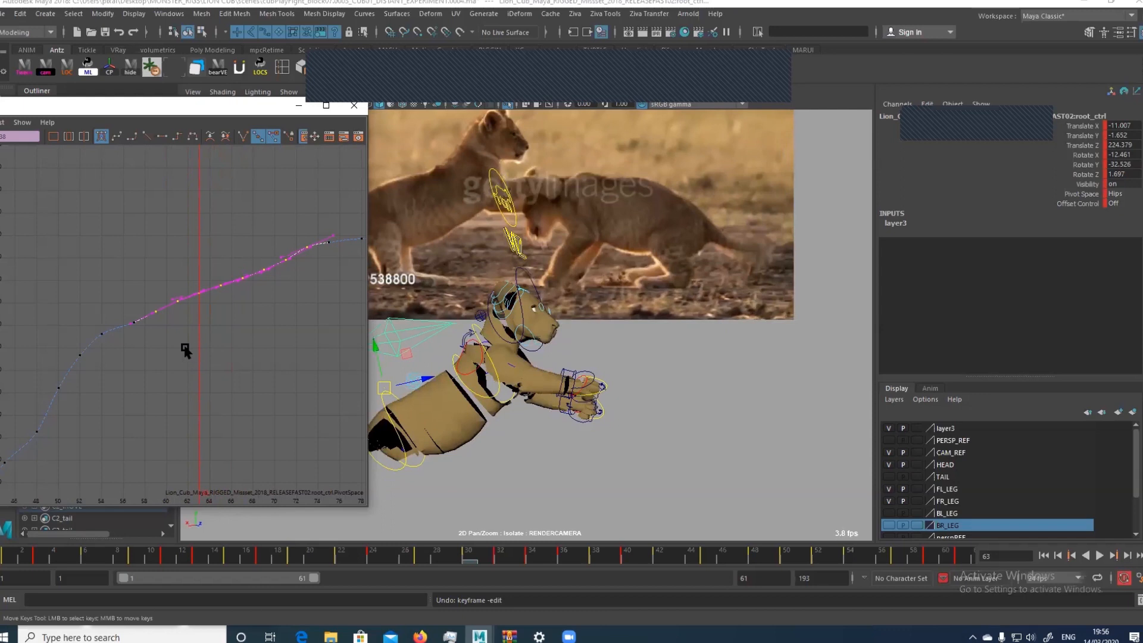
# Compare the cub's forward motion and turn with the reference footage between frames 63 and 77
pyautogui.hotkey('alt', '.')
pyautogui.hotkey('alt', '.')
pyautogui.hotkey('alt', '.')
pyautogui.hotkey('alt', '.')
pyautogui.hotkey('alt', '.')
pyautogui.hotkey('alt', '.')
pyautogui.hotkey('alt', '.')
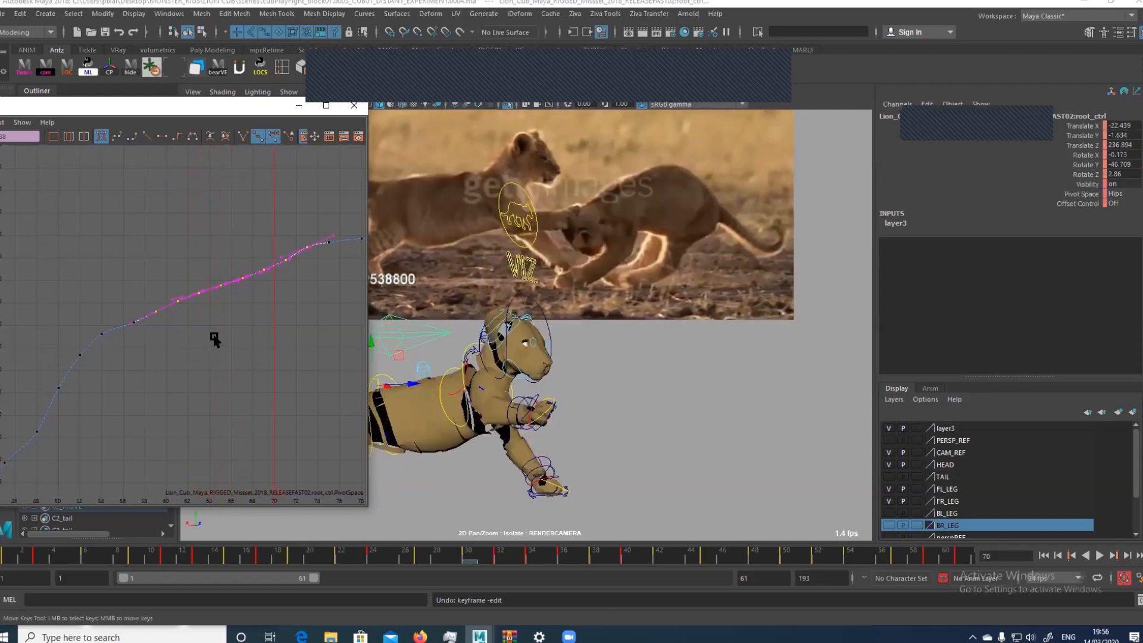
pyautogui.hotkey('alt', '.')
pyautogui.hotkey('alt', '.')
pyautogui.hotkey('alt', '.')
pyautogui.hotkey('alt', '.')
pyautogui.hotkey('alt', '.')
pyautogui.hotkey('alt', '.')
pyautogui.hotkey('alt', '.')
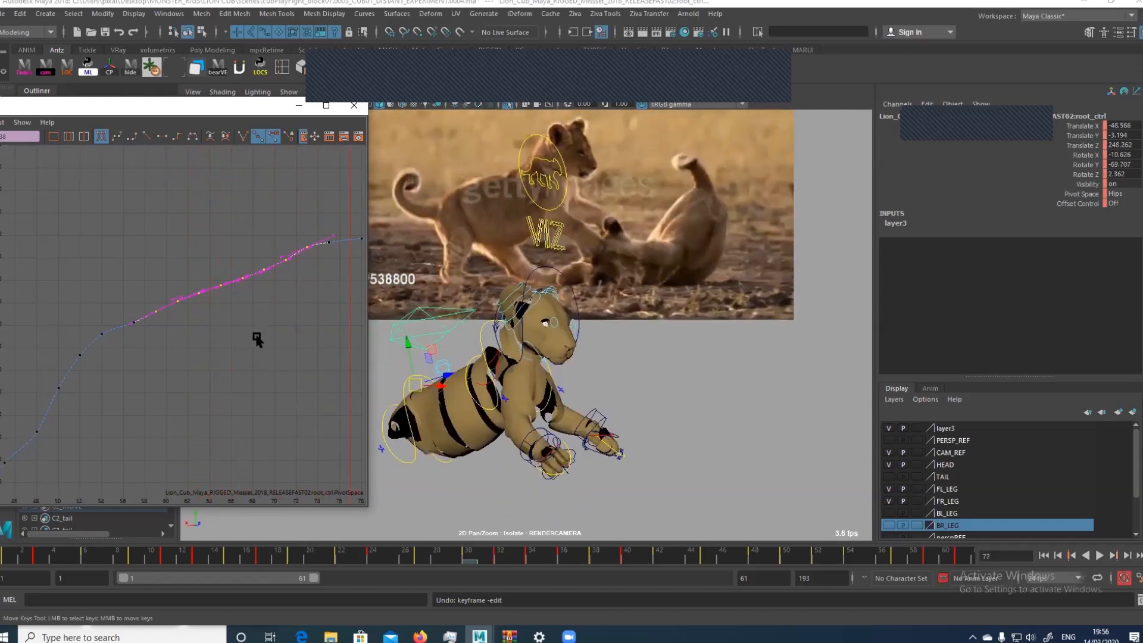
pyautogui.hotkey('alt', ',')
pyautogui.hotkey('alt', ',')
pyautogui.hotkey('alt', ',')
pyautogui.hotkey('alt', ',')
pyautogui.hotkey('alt', ',')
pyautogui.hotkey('alt', ',')
pyautogui.hotkey('alt', ',')
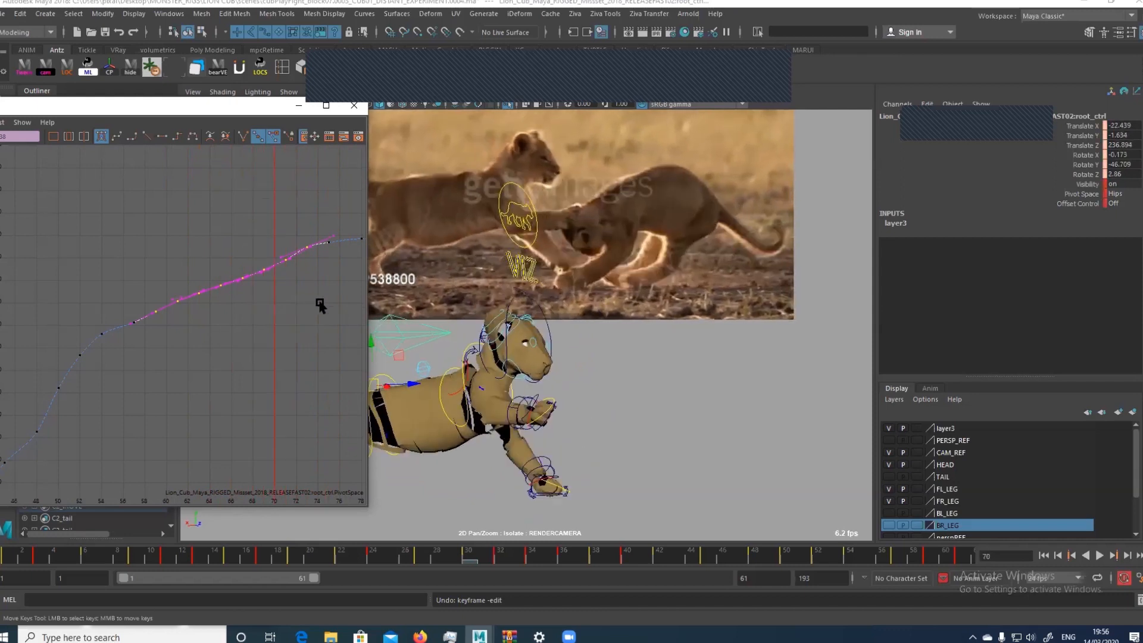
pyautogui.hotkey('alt', '.')
pyautogui.hotkey('alt', '.')
pyautogui.keyDown('alt'); pyautogui.moveTo(319, 301); pyautogui.dragTo(207, 332, button='middle'); pyautogui.keyUp('alt')
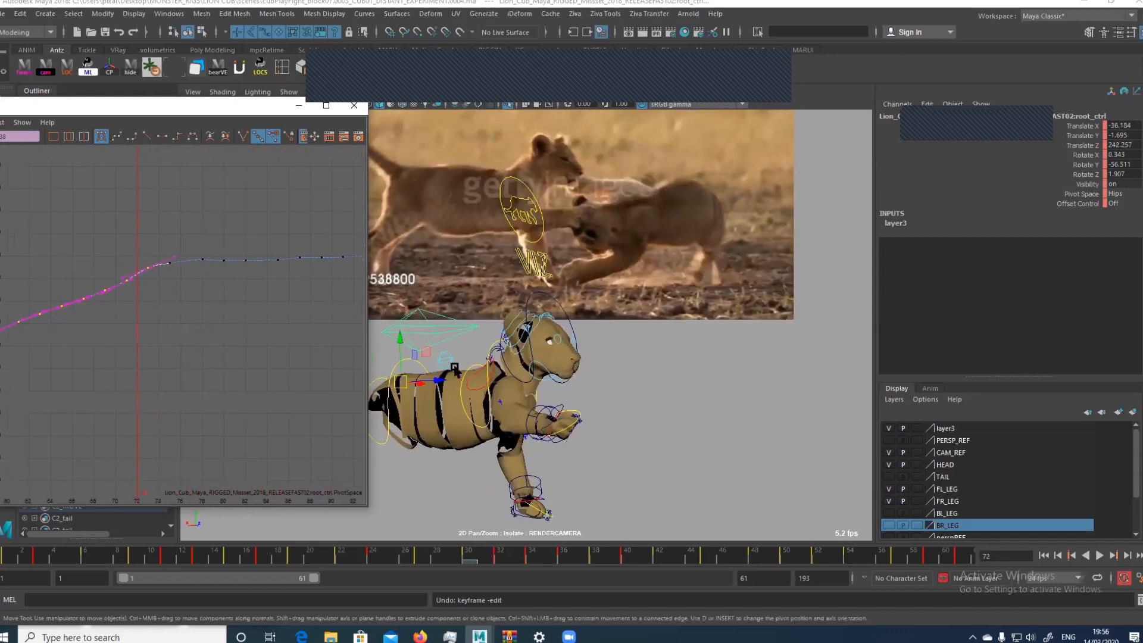
# Check the root control's position against the reference footage, back and forth between about frames 70 and 74
pyautogui.middleClick(422, 350)
pyautogui.press('w')
pyautogui.moveTo(456, 348); pyautogui.dragTo(405, 366)
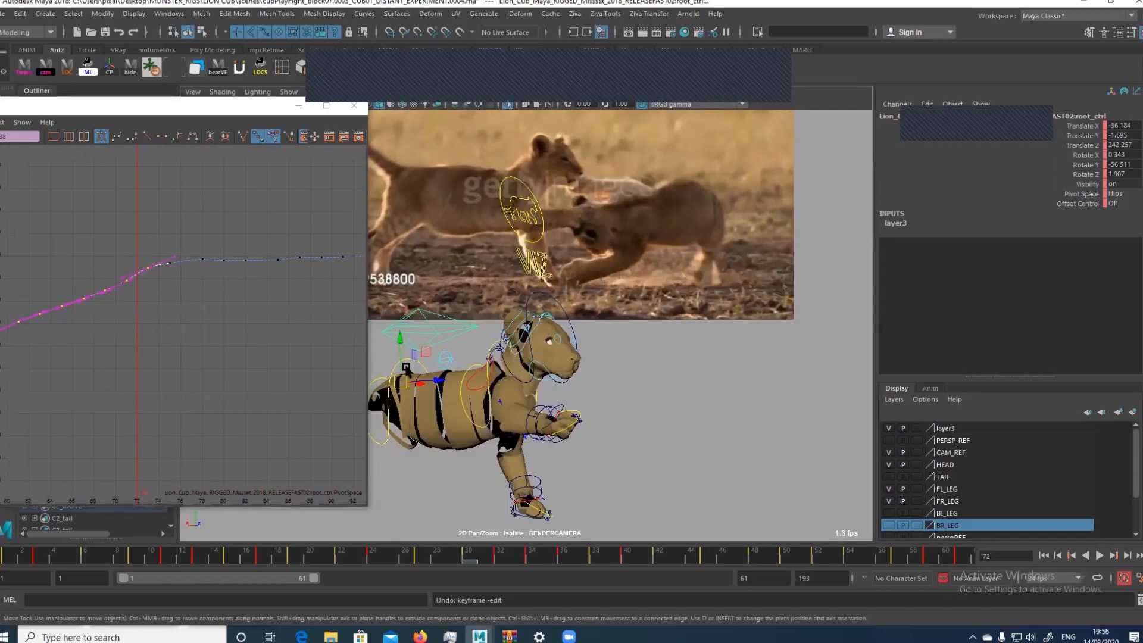
pyautogui.hotkey('alt', ',')
pyautogui.hotkey('alt', ',')
pyautogui.hotkey('alt', ',')
pyautogui.hotkey('alt', '.')
pyautogui.hotkey('alt', '.')
pyautogui.hotkey('alt', '.')
pyautogui.hotkey('alt', '.')
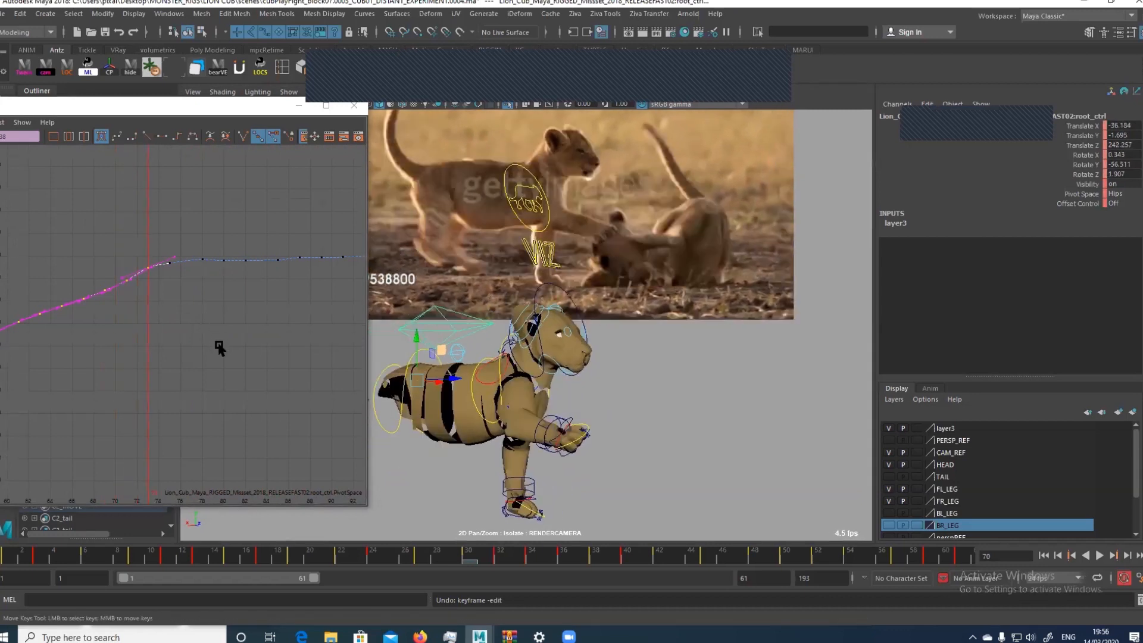
pyautogui.hotkey('alt', '.')
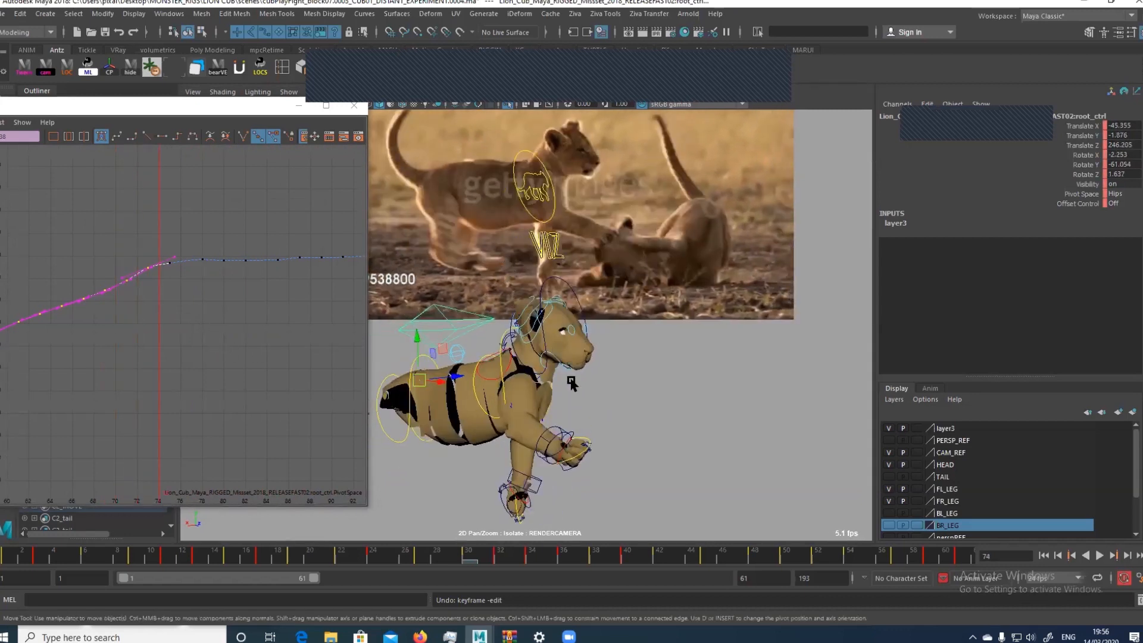
# Examine the cub's placement relative to its global control in the perspective view at frame 74
pyautogui.press('space')
pyautogui.moveTo(705, 386); pyautogui.dragTo(706, 355)
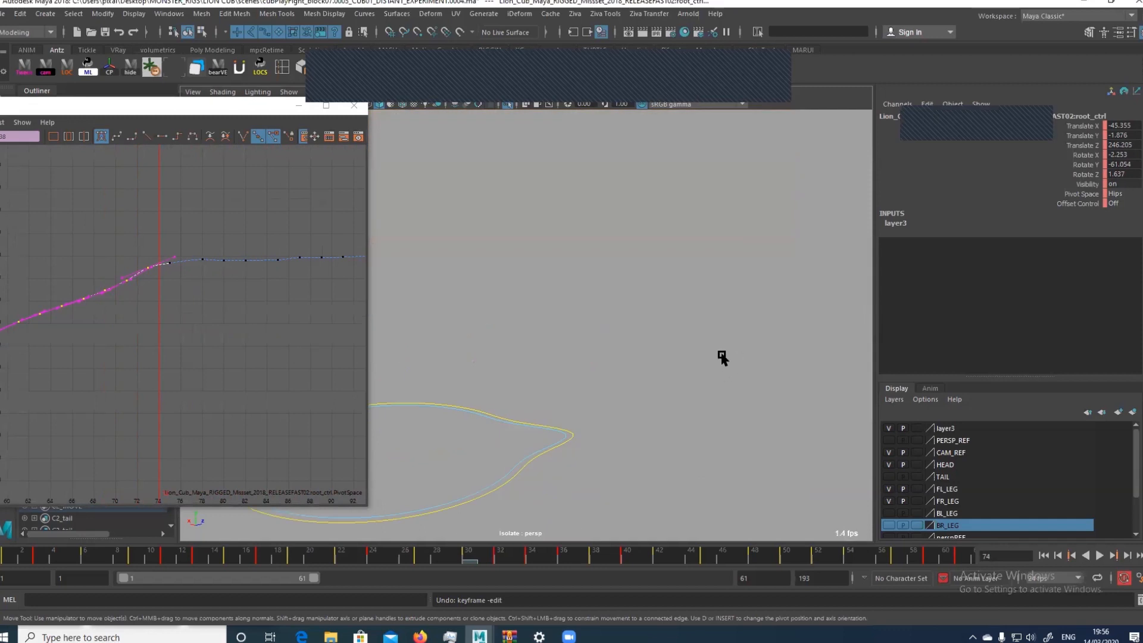
pyautogui.keyDown('alt'); pyautogui.moveTo(722, 357); pyautogui.dragTo(613, 284, button='right'); pyautogui.keyUp('alt')
pyautogui.keyDown('alt'); pyautogui.moveTo(613, 284); pyautogui.dragTo(727, 222, button='middle'); pyautogui.keyUp('alt')
pyautogui.keyDown('alt'); pyautogui.moveTo(727, 222); pyautogui.dragTo(481, 306, button='right'); pyautogui.keyUp('alt')
pyautogui.keyDown('alt'); pyautogui.moveTo(481, 306); pyautogui.dragTo(554, 268, button='middle'); pyautogui.keyUp('alt')
pyautogui.keyDown('alt'); pyautogui.moveTo(554, 268); pyautogui.dragTo(712, 321); pyautogui.keyUp('alt')
pyautogui.keyDown('alt'); pyautogui.moveTo(712, 321); pyautogui.dragTo(595, 305, button='middle'); pyautogui.keyUp('alt')
pyautogui.keyDown('alt'); pyautogui.moveTo(607, 341); pyautogui.dragTo(633, 180); pyautogui.keyUp('alt')
pyautogui.keyDown('alt'); pyautogui.moveTo(633, 180); pyautogui.dragTo(578, 348, button='middle'); pyautogui.keyUp('alt')
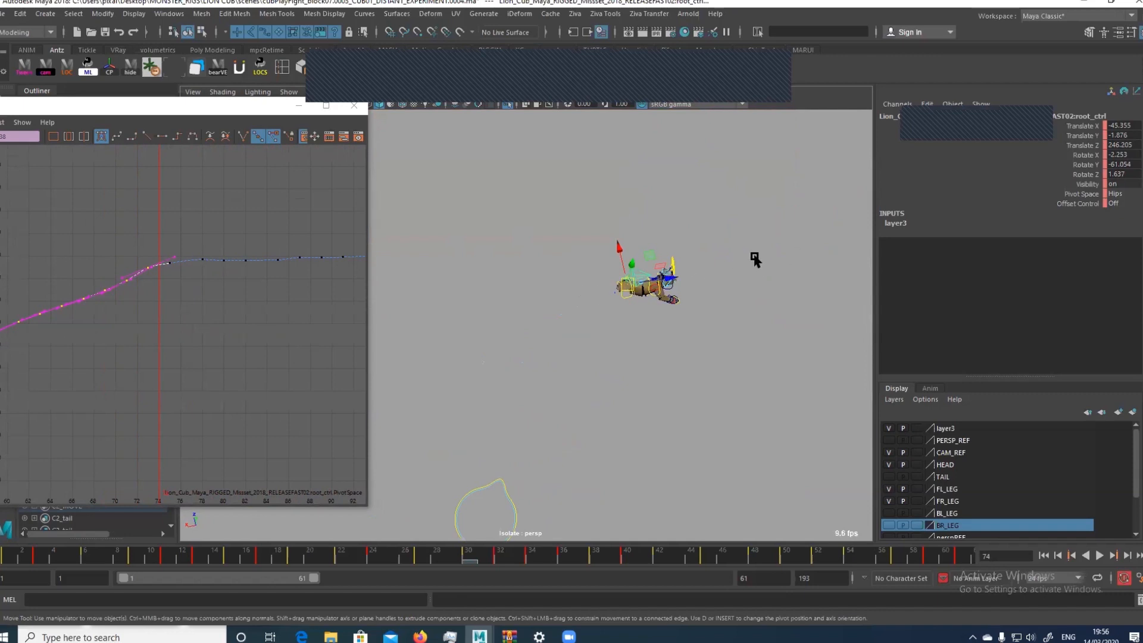
pyautogui.click(500, 479)
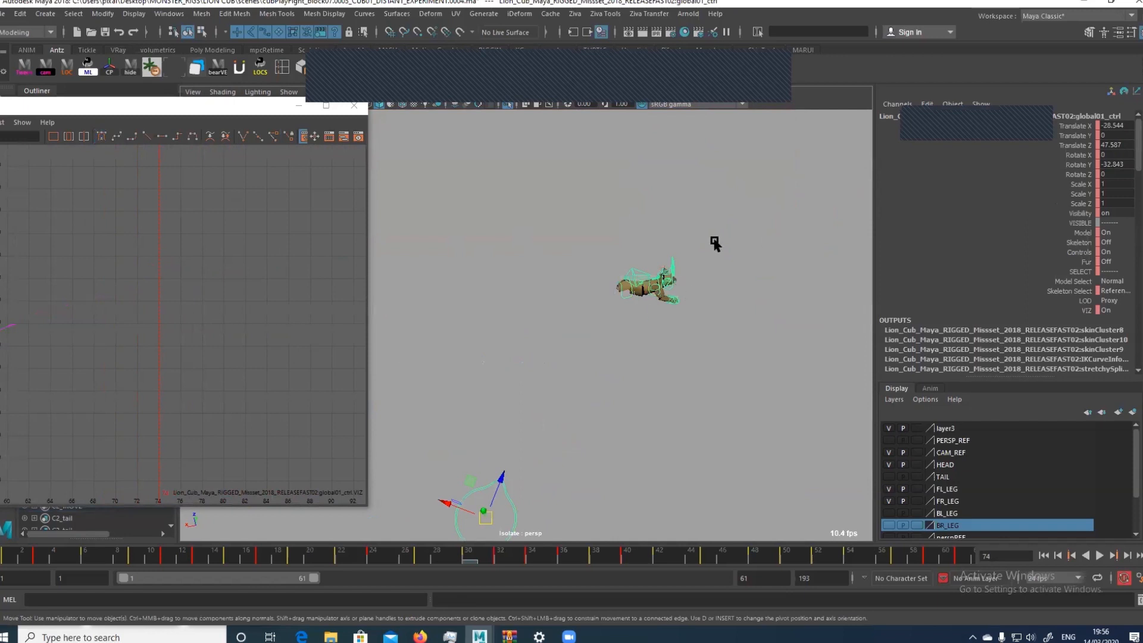
# Try to slide the root control along its Translate X axis at frame 74
pyautogui.click(633, 266)
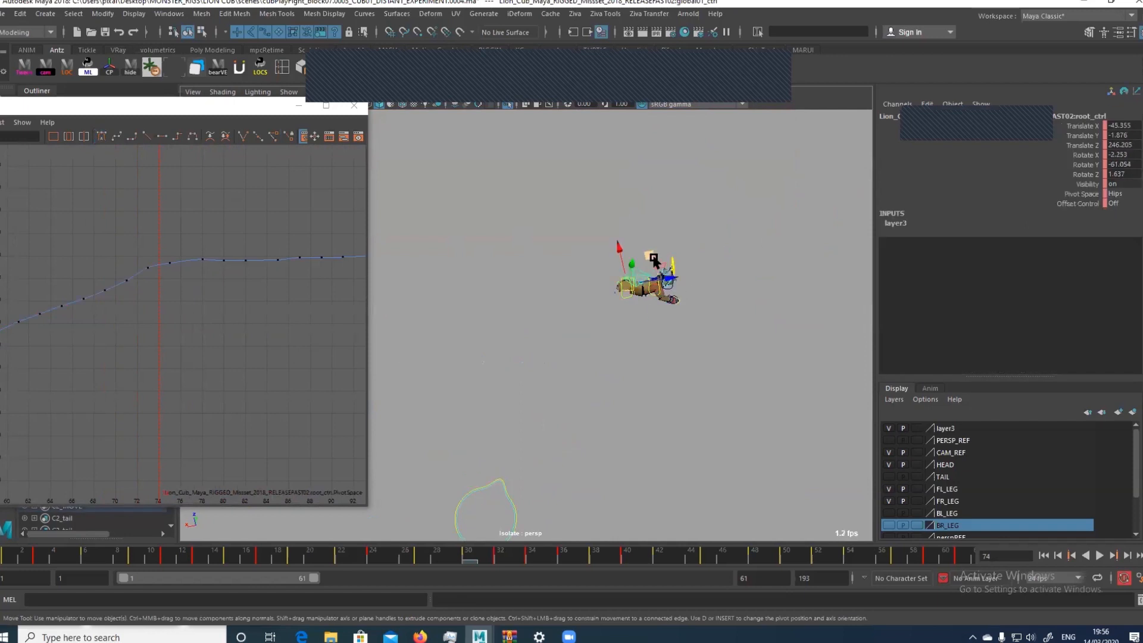
pyautogui.click(1084, 126)
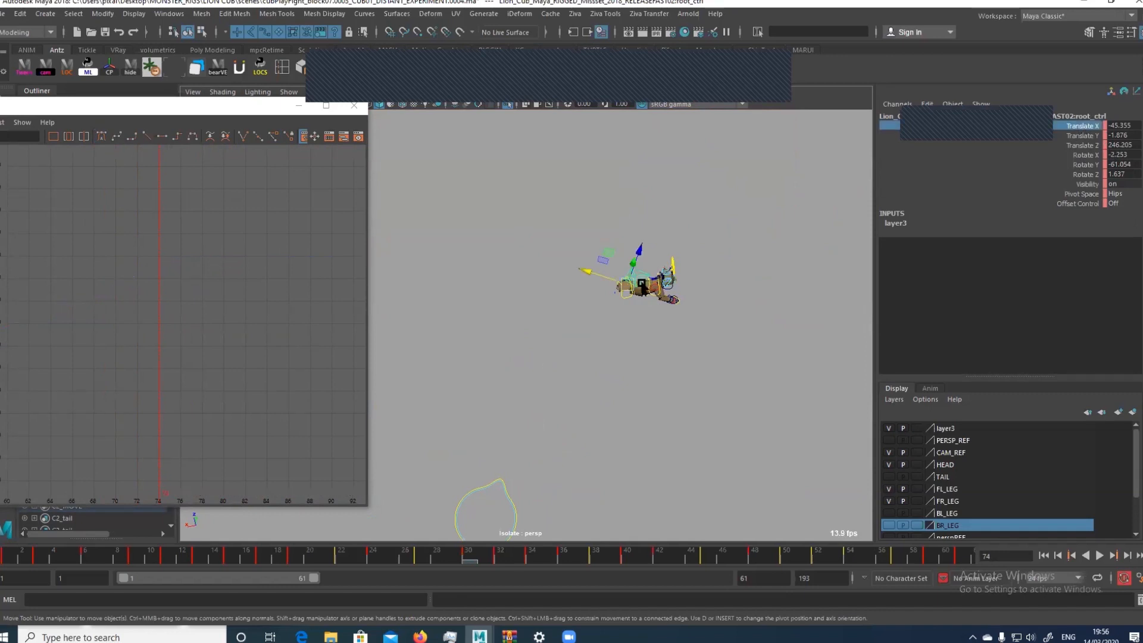
pyautogui.moveTo(585, 271); pyautogui.dragTo(606, 281)
pyautogui.hotkey('ctrl', 'z')
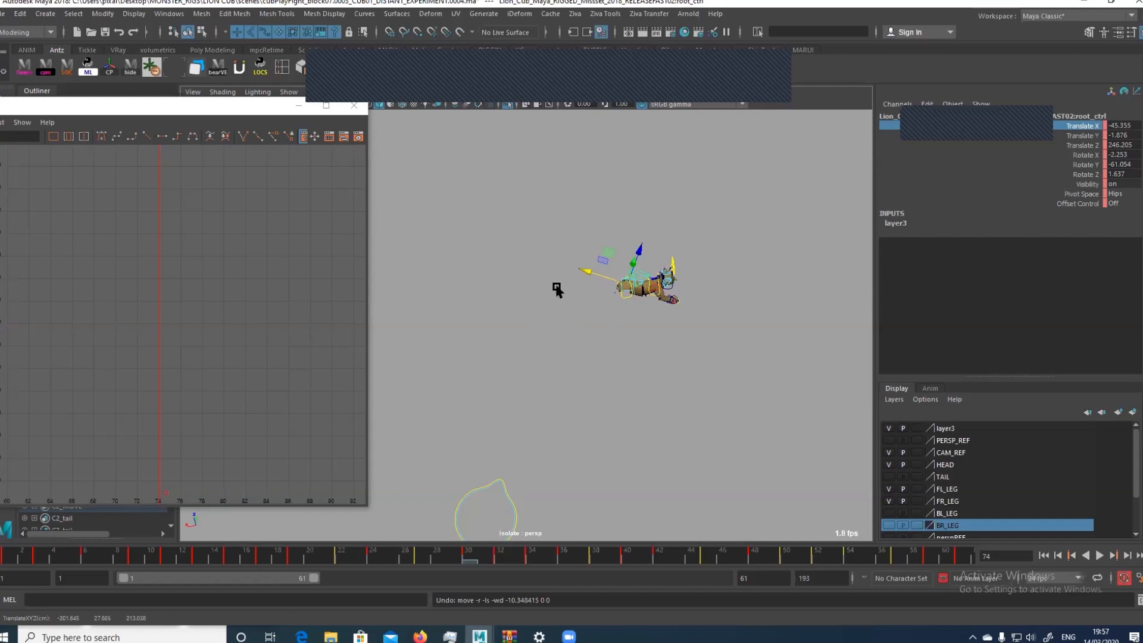
# Open the locator tool for the root control and show the cub's hind legs through the BL_LEG and BR_LEG layers
pyautogui.moveTo(597, 303)
pyautogui.keyDown('alt'); pyautogui.mouseDown()
pyautogui.moveTo(600, 245)
pyautogui.moveTo(580, 304)
pyautogui.mouseUp(); pyautogui.keyUp('alt')
pyautogui.press('f')
pyautogui.keyDown('alt'); pyautogui.moveTo(711, 321); pyautogui.dragTo(415, 234, button='right'); pyautogui.keyUp('alt')
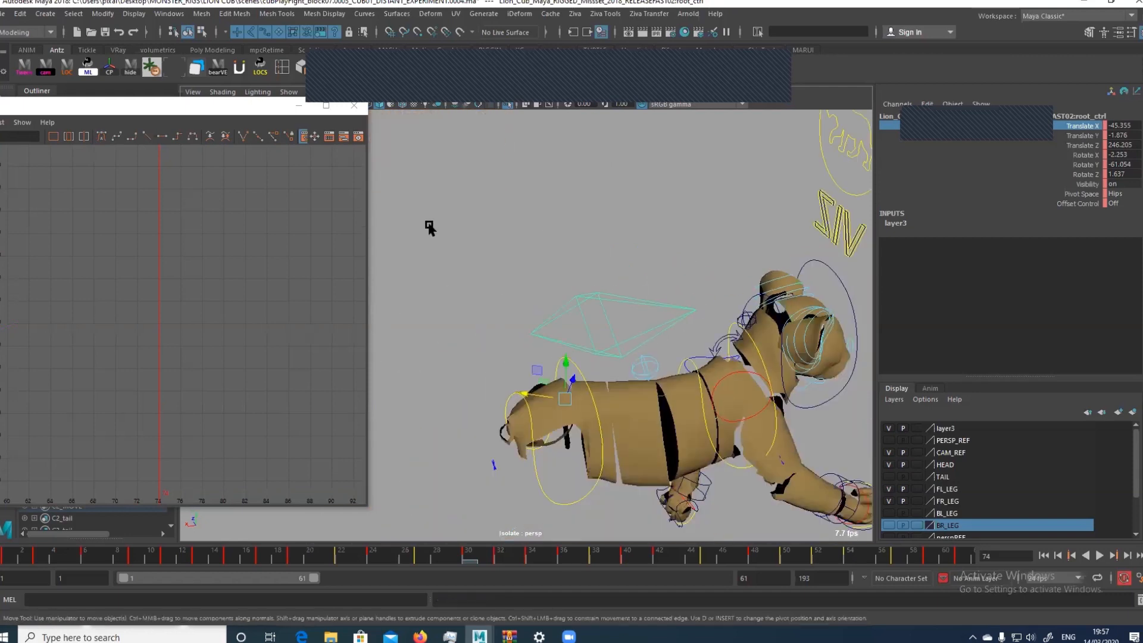
pyautogui.click(299, 104)
pyautogui.click(260, 66)
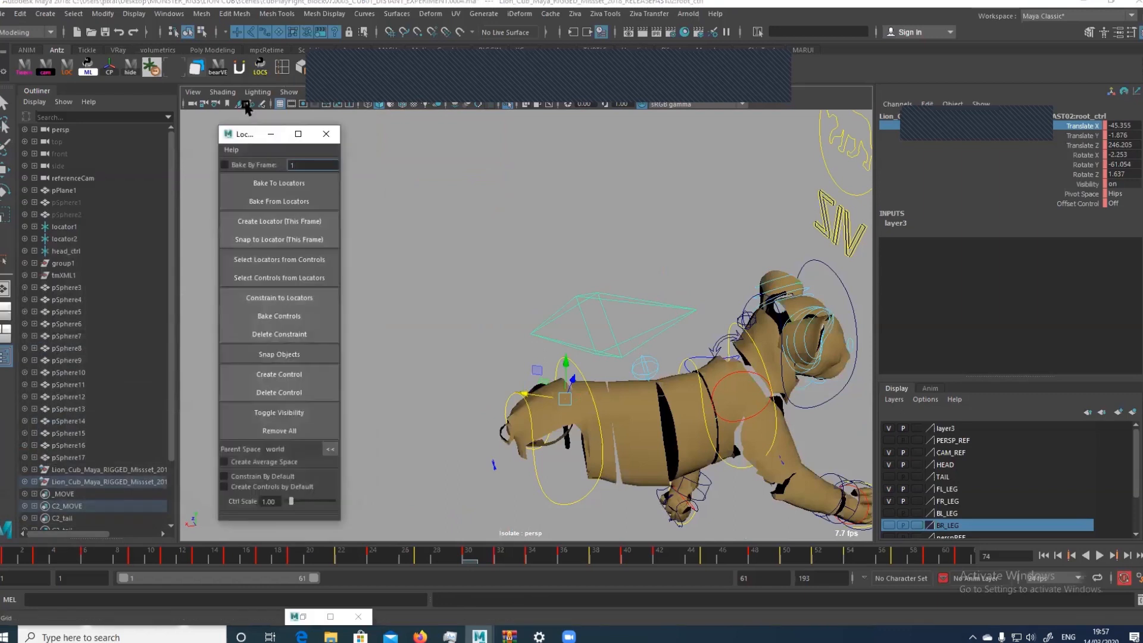
pyautogui.click(889, 513)
pyautogui.scroll(5, 663, 386)
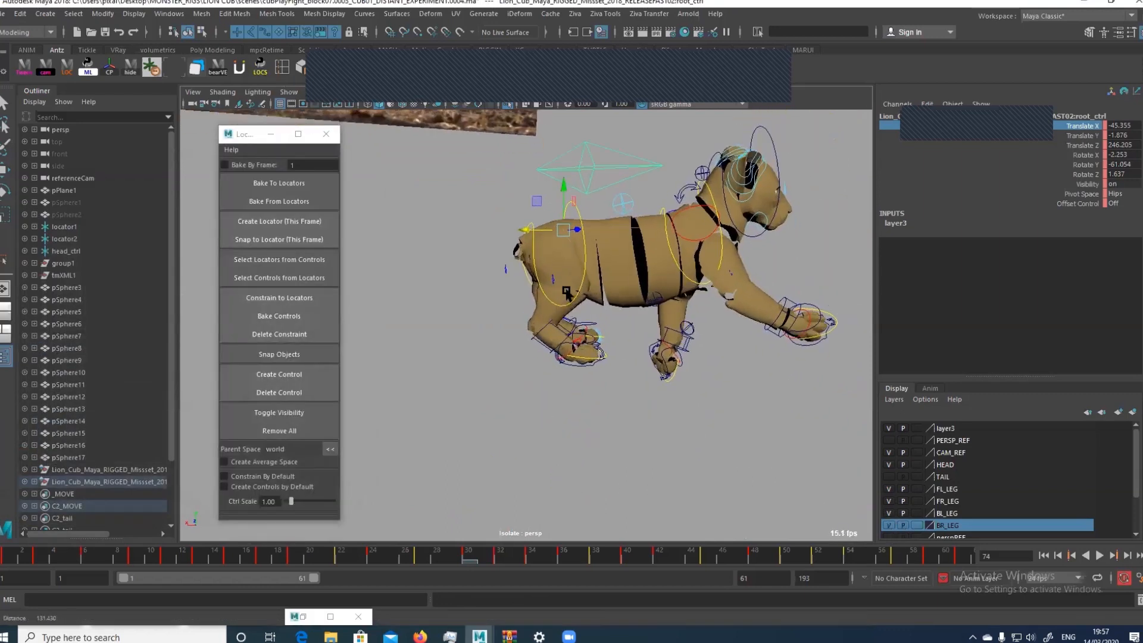
# Select both of the cub's hind foot controls, and add the root control to the selection
pyautogui.press('q')
pyautogui.click(598, 347)
pyautogui.keyDown('shift'); pyautogui.click(563, 353); pyautogui.keyUp('shift')
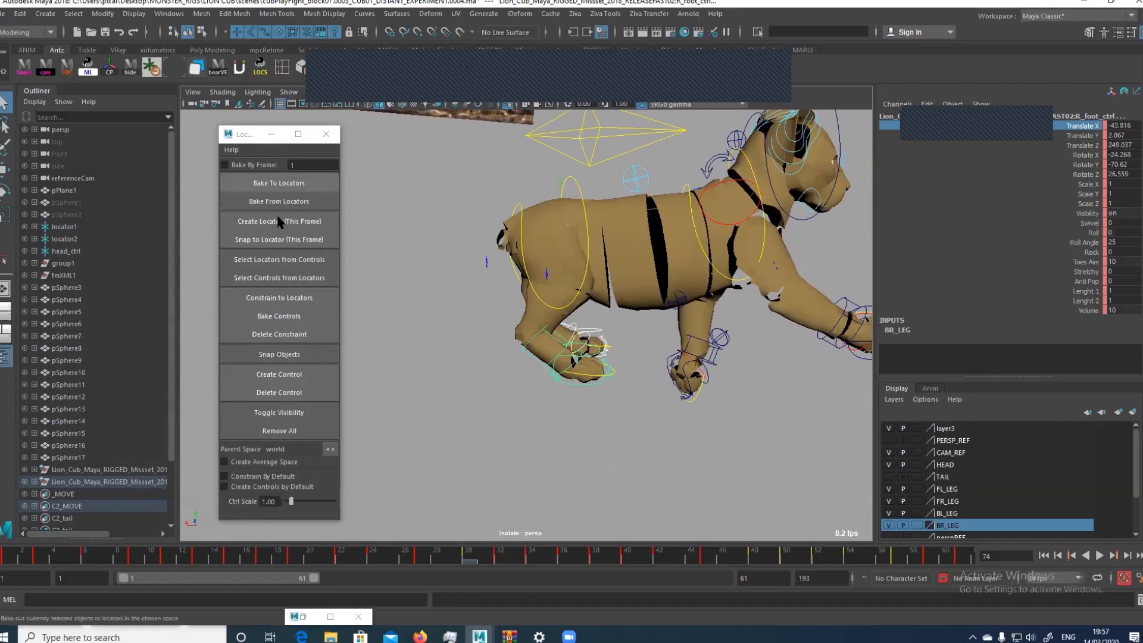
pyautogui.scroll(-1, 685, 335)
pyautogui.scroll(-2, 603, 376)
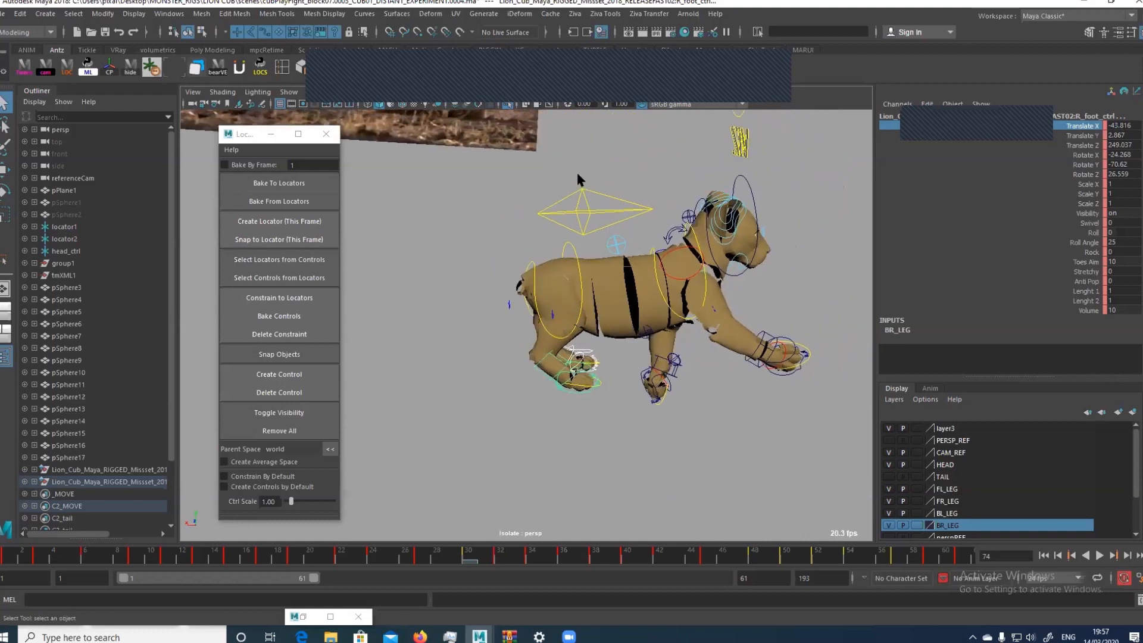
pyautogui.keyDown('shift'); pyautogui.click(566, 199); pyautogui.keyUp('shift')
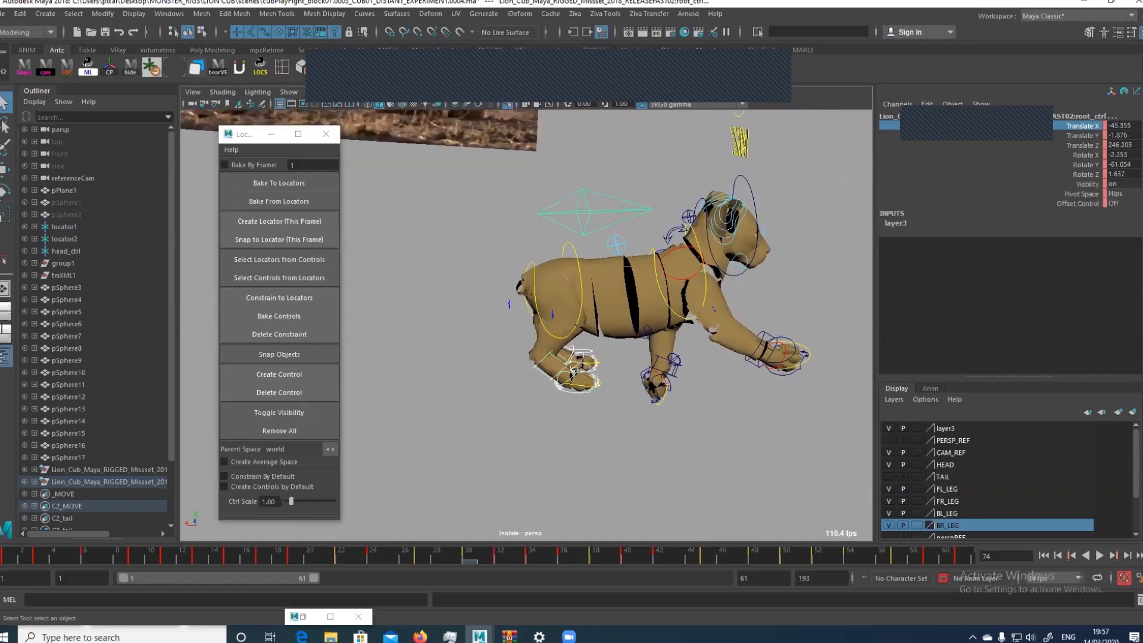
# Add the cub's left and right hand controls to the selected foot and root controls
pyautogui.click(671, 392)
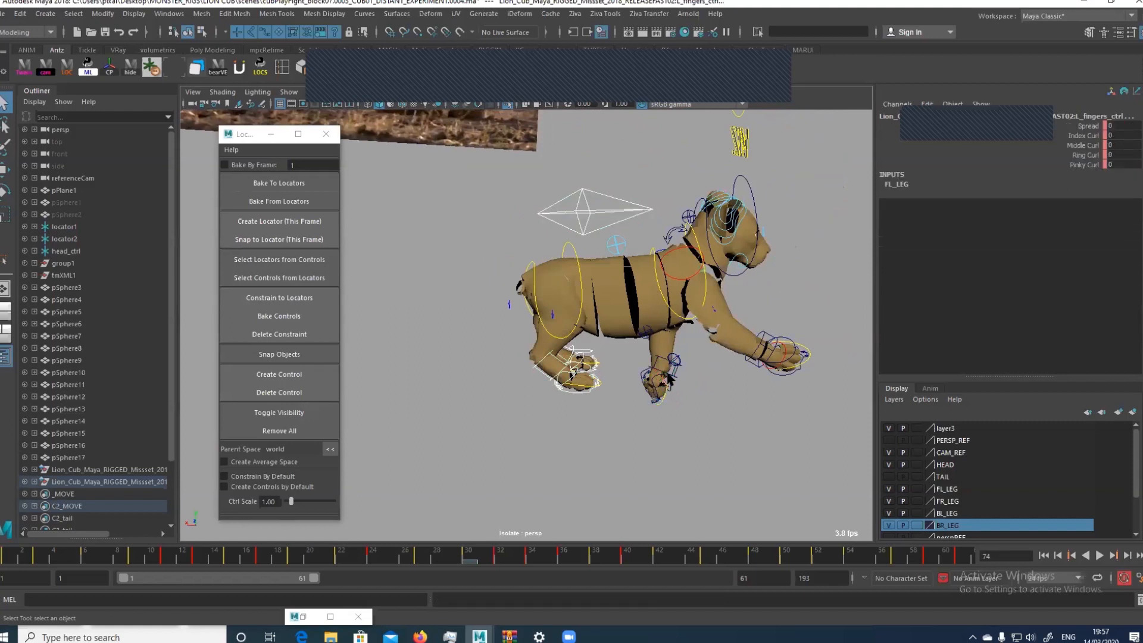
pyautogui.click(569, 220)
pyautogui.keyDown('alt'); pyautogui.moveTo(569, 220); pyautogui.dragTo(548, 168, button='middle'); pyautogui.keyUp('alt')
pyautogui.keyDown('alt'); pyautogui.moveTo(547, 167); pyautogui.dragTo(661, 348, button='right'); pyautogui.keyUp('alt')
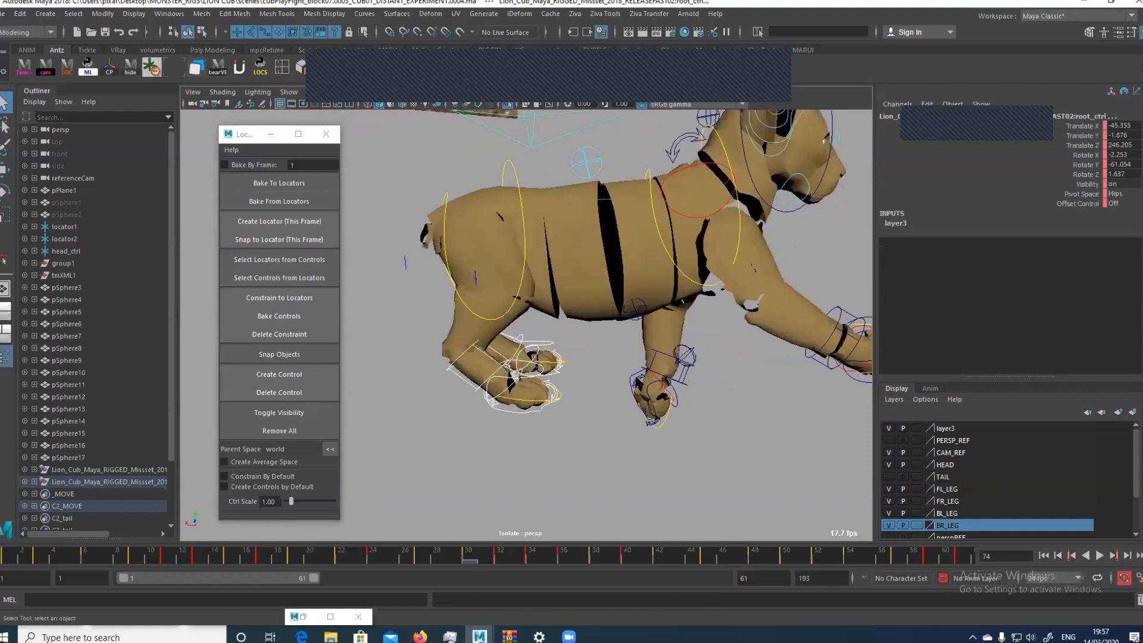
pyautogui.click(631, 377)
pyautogui.keyDown('alt'); pyautogui.moveTo(832, 315); pyautogui.dragTo(742, 332, button='middle'); pyautogui.keyUp('alt')
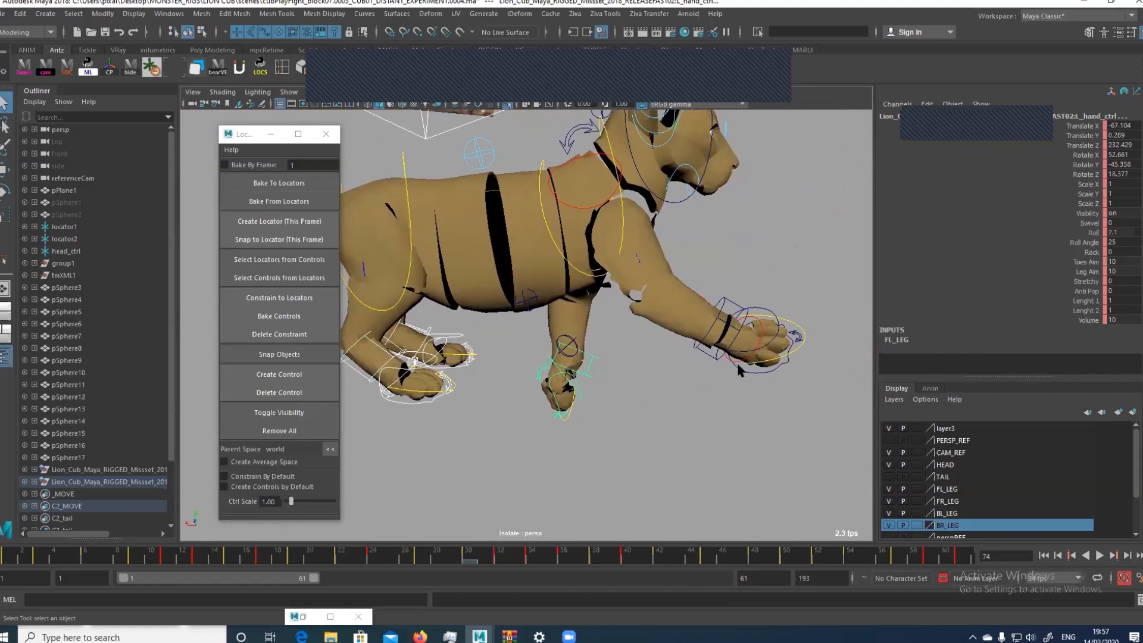
pyautogui.click(747, 367)
pyautogui.click(677, 198)
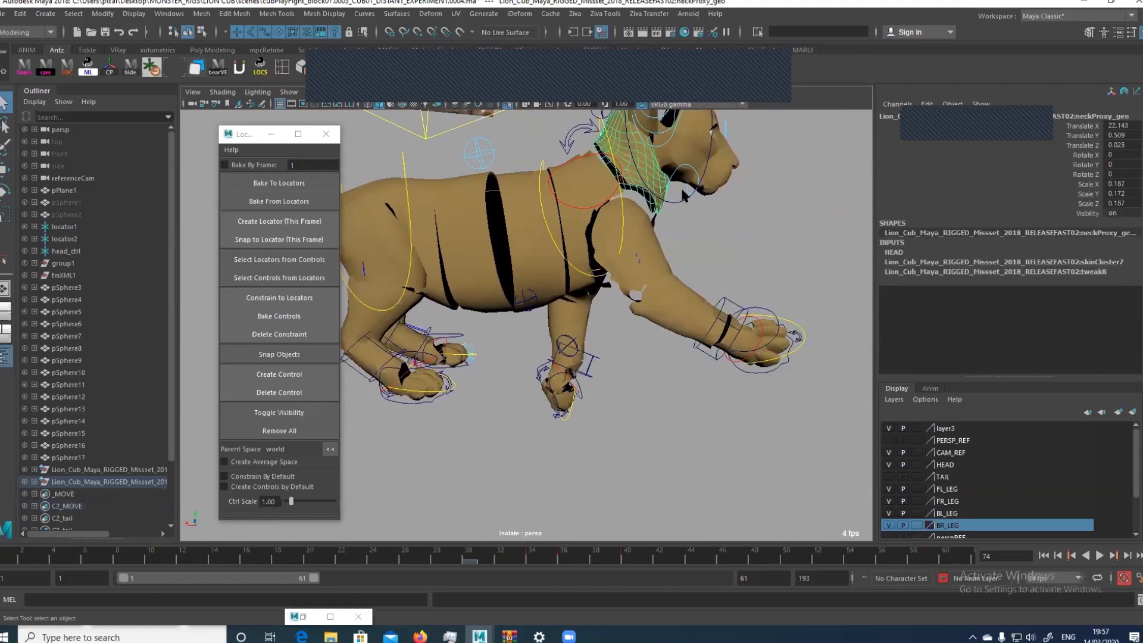
pyautogui.click(682, 201)
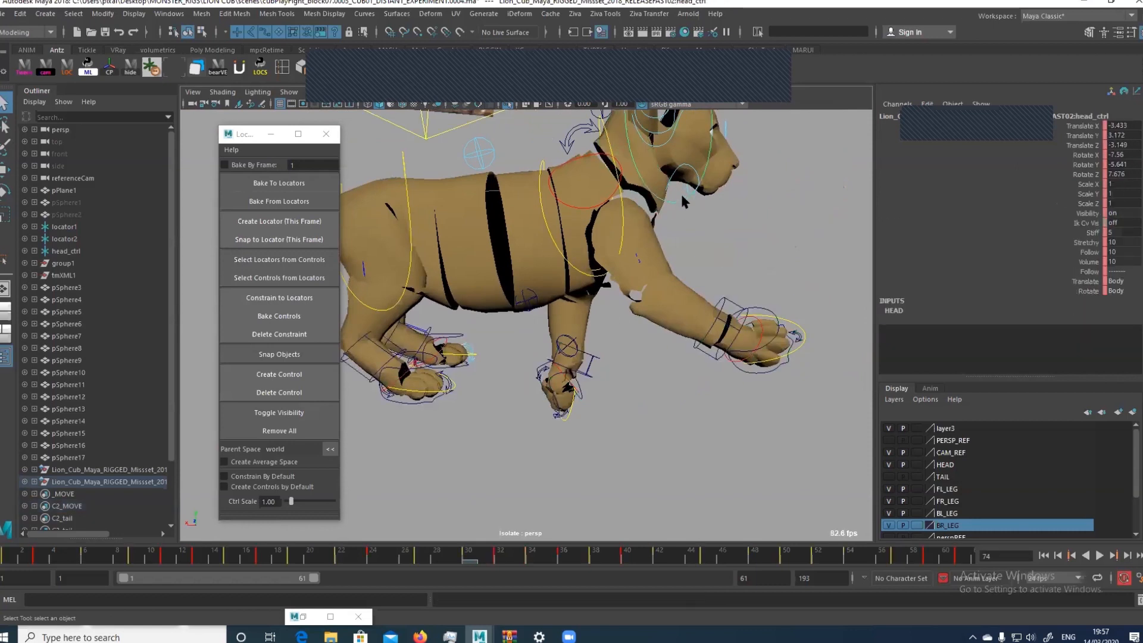
pyautogui.hotkey('ctrl', 'z')
pyautogui.hotkey('ctrl', 'z')
pyautogui.keyDown('alt'); pyautogui.moveTo(801, 274); pyautogui.dragTo(699, 233, button='right'); pyautogui.keyUp('alt')
pyautogui.keyDown('alt'); pyautogui.moveTo(613, 280); pyautogui.dragTo(681, 337, button='middle'); pyautogui.keyUp('alt')
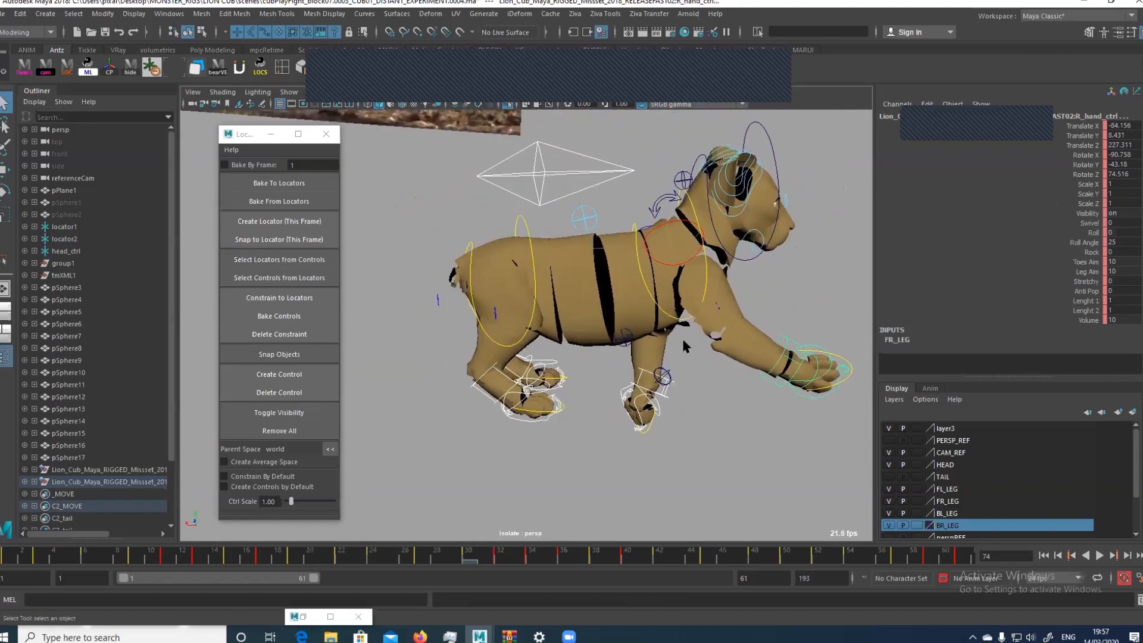
pyautogui.click(669, 371)
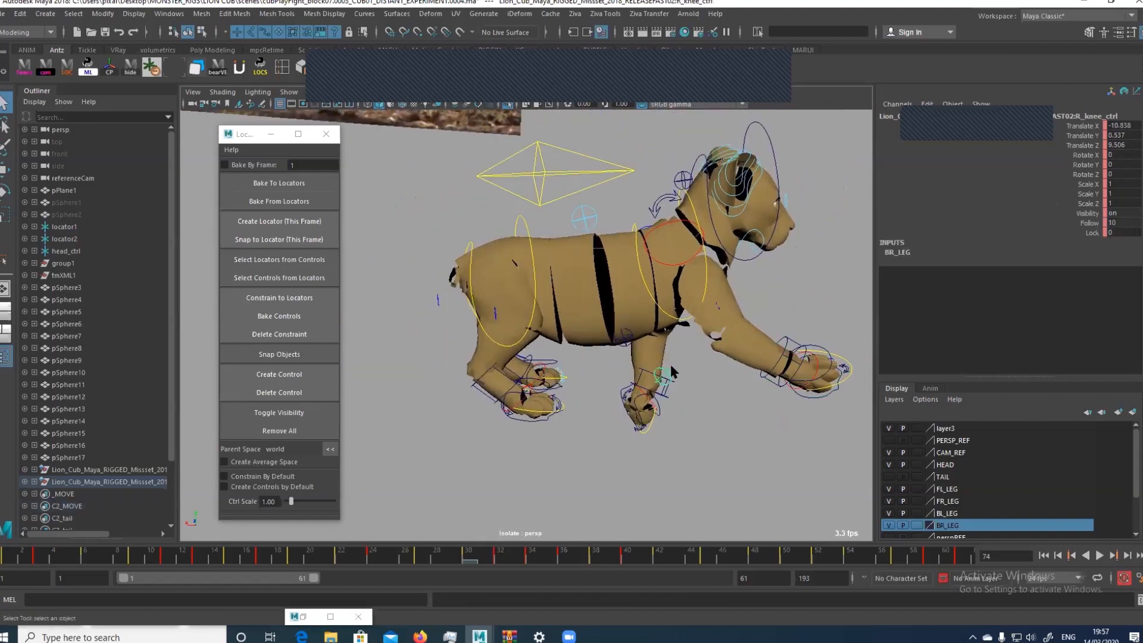
pyautogui.hotkey('ctrl', 'z')
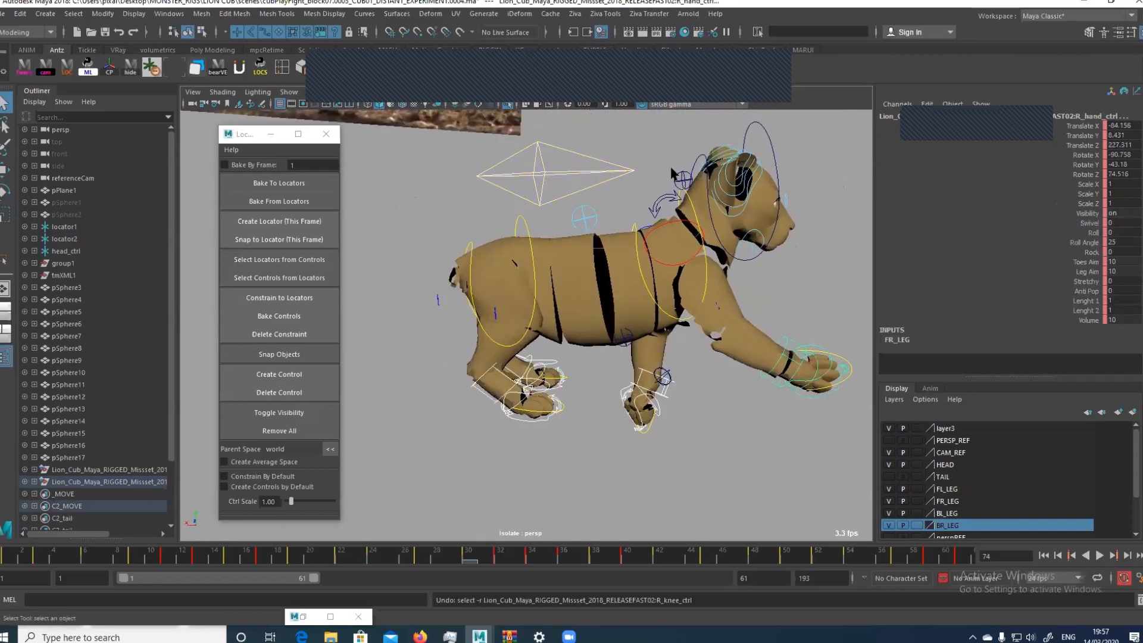
pyautogui.click(600, 158)
pyautogui.press('e')
pyautogui.moveTo(536, 252); pyautogui.dragTo(537, 252)
pyautogui.hotkey('ctrl', 'z')
pyautogui.hotkey('ctrl', 'z')
pyautogui.hotkey('ctrl', 'z')
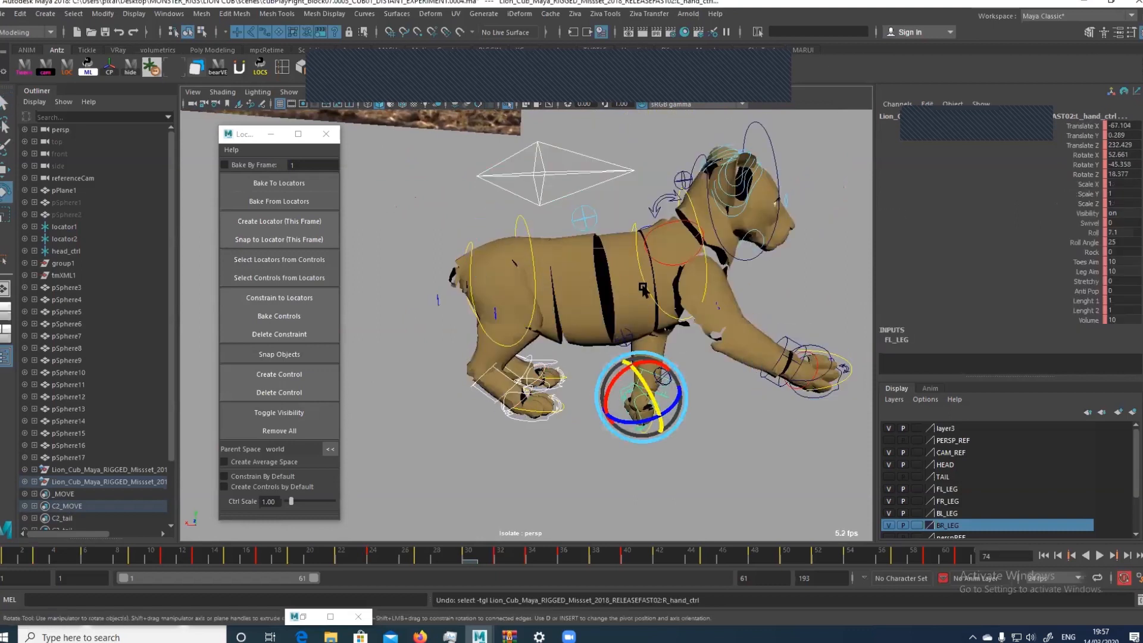
# Bake the foot, hand and root controls to locators over the full range of frames 1 to 193, and constrain them to the locators
pyautogui.click(812, 401)
pyautogui.keyDown('alt'); pyautogui.moveTo(738, 328); pyautogui.dragTo(432, 233, button='right'); pyautogui.keyUp('alt')
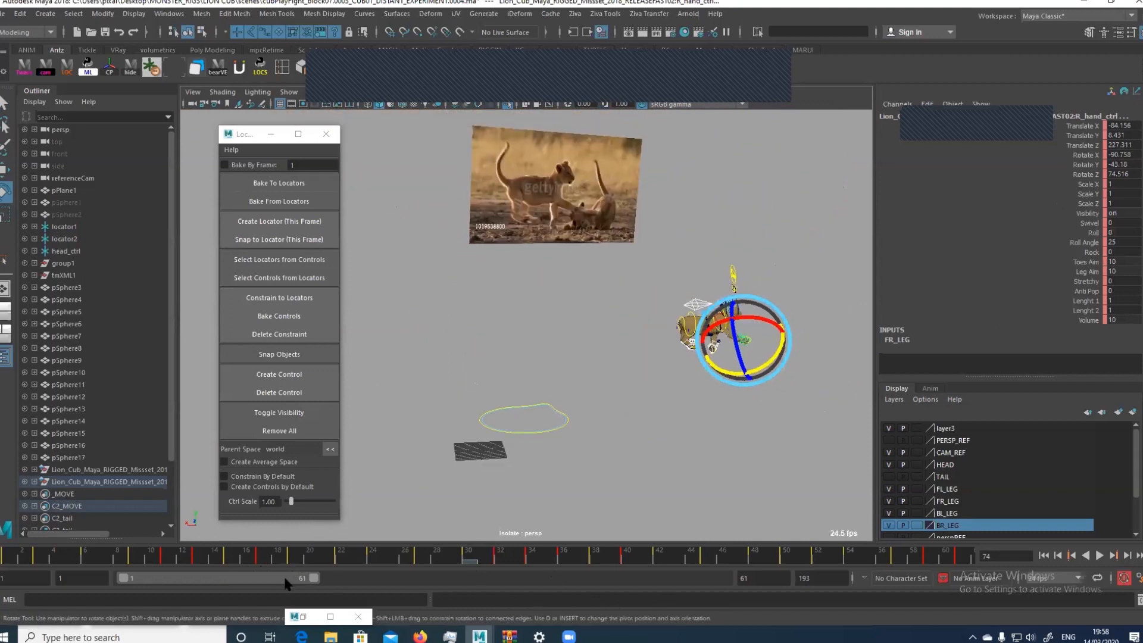
pyautogui.doubleClick(249, 574)
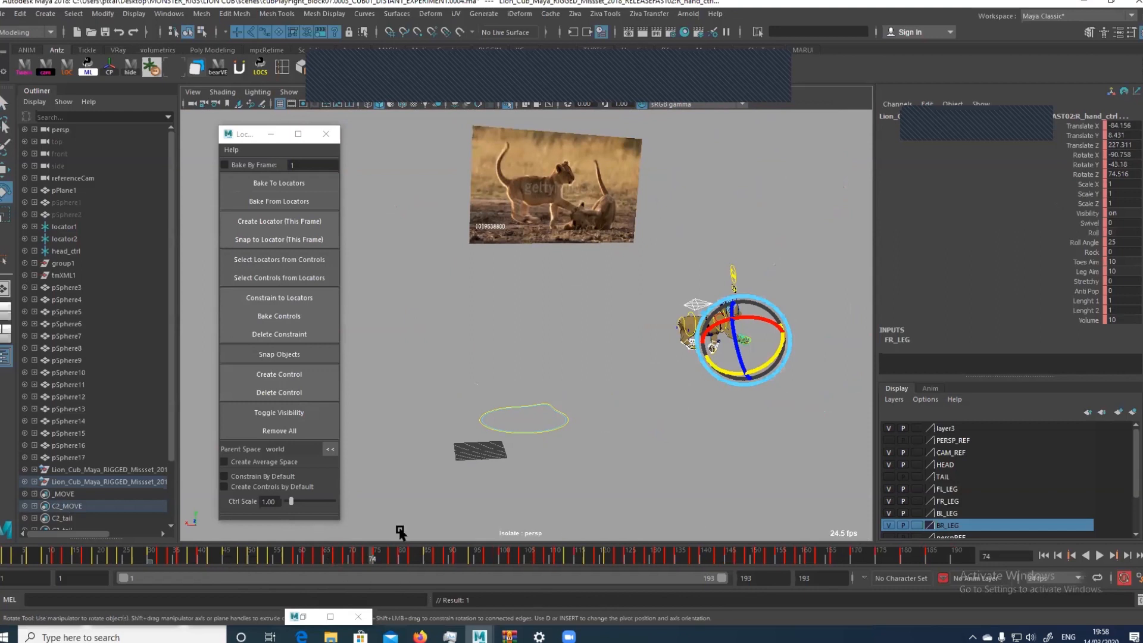
pyautogui.click(306, 197)
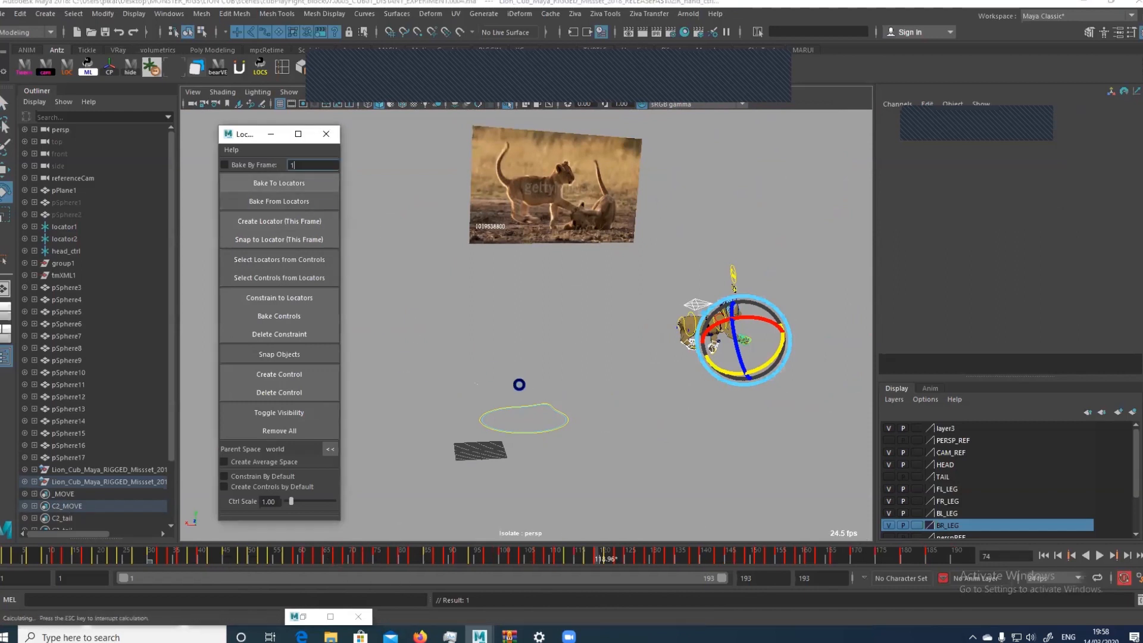
pyautogui.click(307, 298)
# Select the cub's global control and delete all of its animation keys in the Graph Editor
pyautogui.click(563, 427)
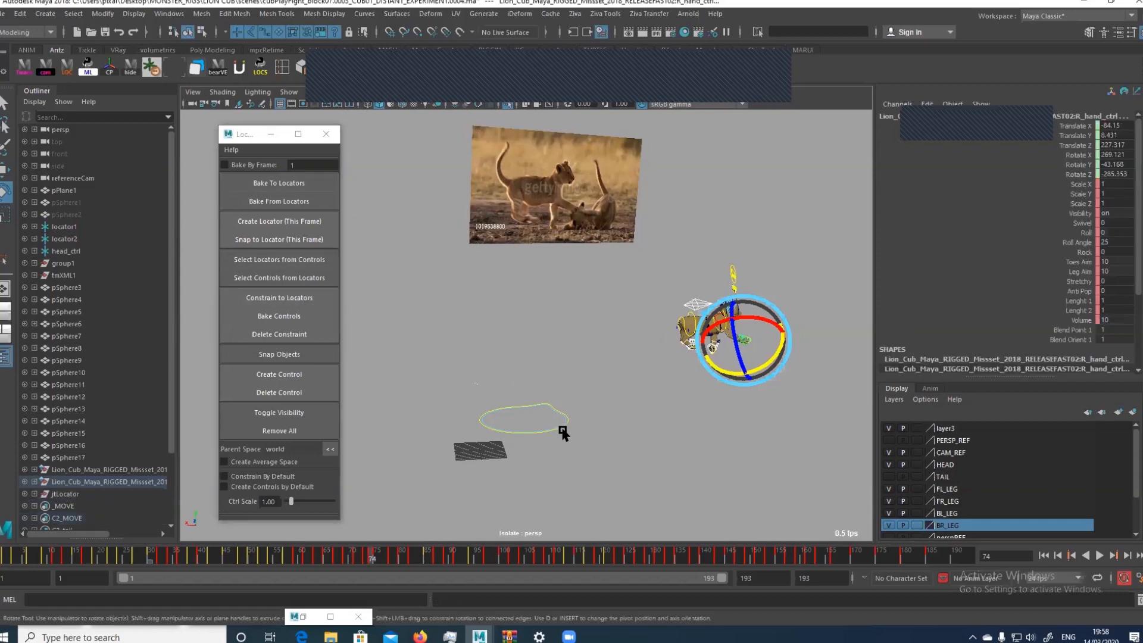
pyautogui.keyDown('alt'); pyautogui.moveTo(563, 427); pyautogui.dragTo(585, 461); pyautogui.keyUp('alt')
pyautogui.keyDown('alt'); pyautogui.moveTo(601, 455); pyautogui.dragTo(620, 303, button='middle'); pyautogui.keyUp('alt')
pyautogui.keyDown('alt'); pyautogui.moveTo(621, 302); pyautogui.dragTo(496, 315, button='right'); pyautogui.keyUp('alt')
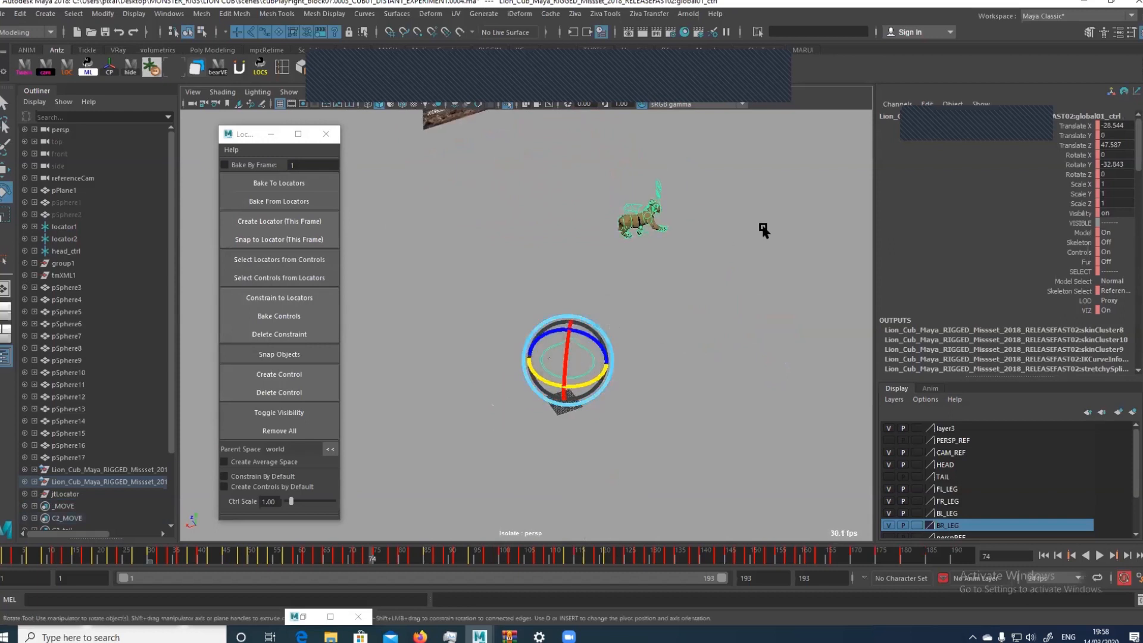
pyautogui.hotkey('ctrl', 'g')
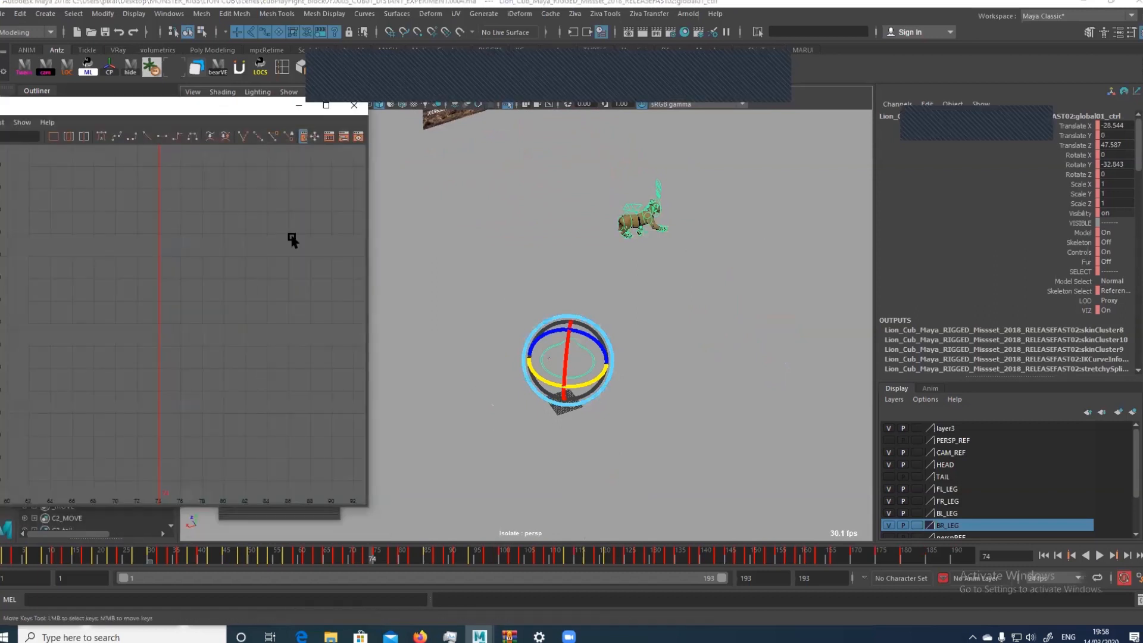
pyautogui.click(251, 109)
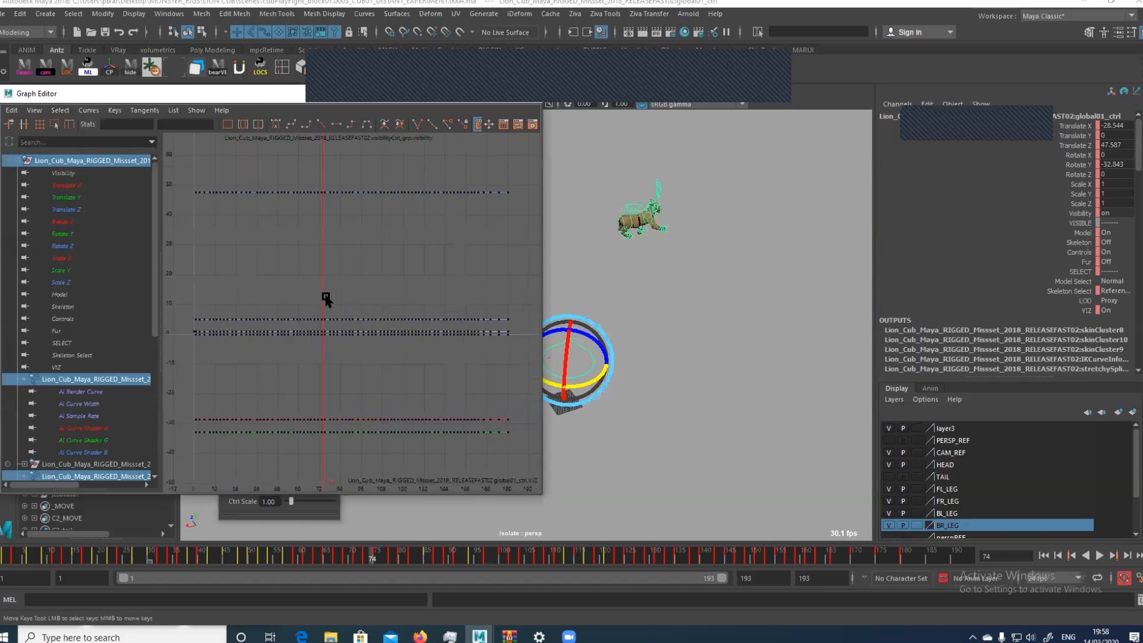
pyautogui.moveTo(292, 385); pyautogui.dragTo(405, 248)
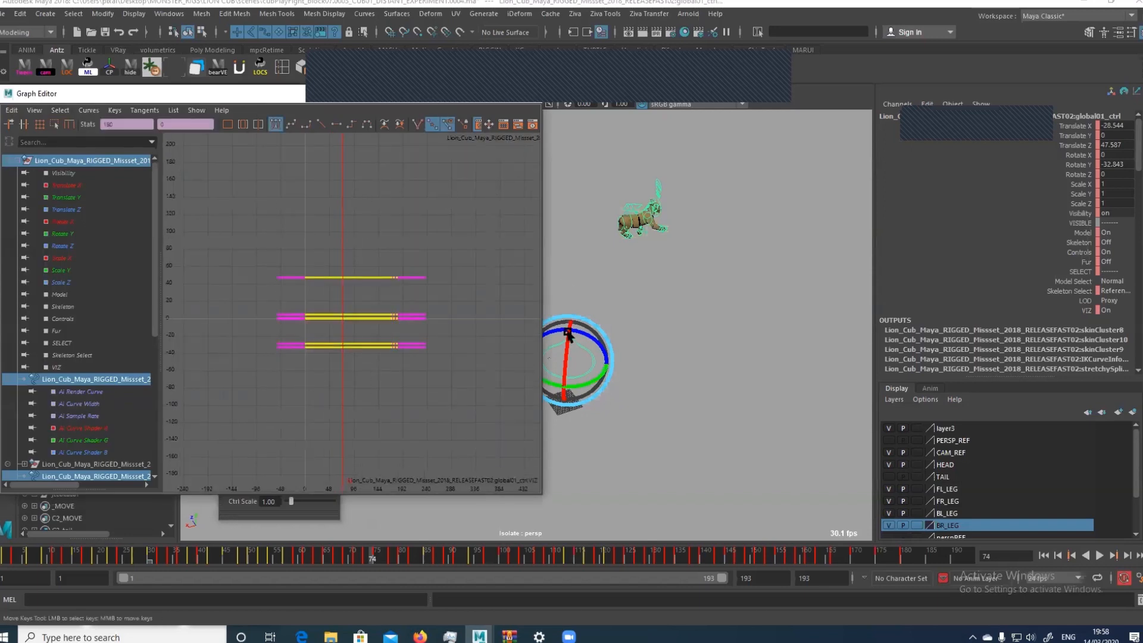
pyautogui.press('Delete')
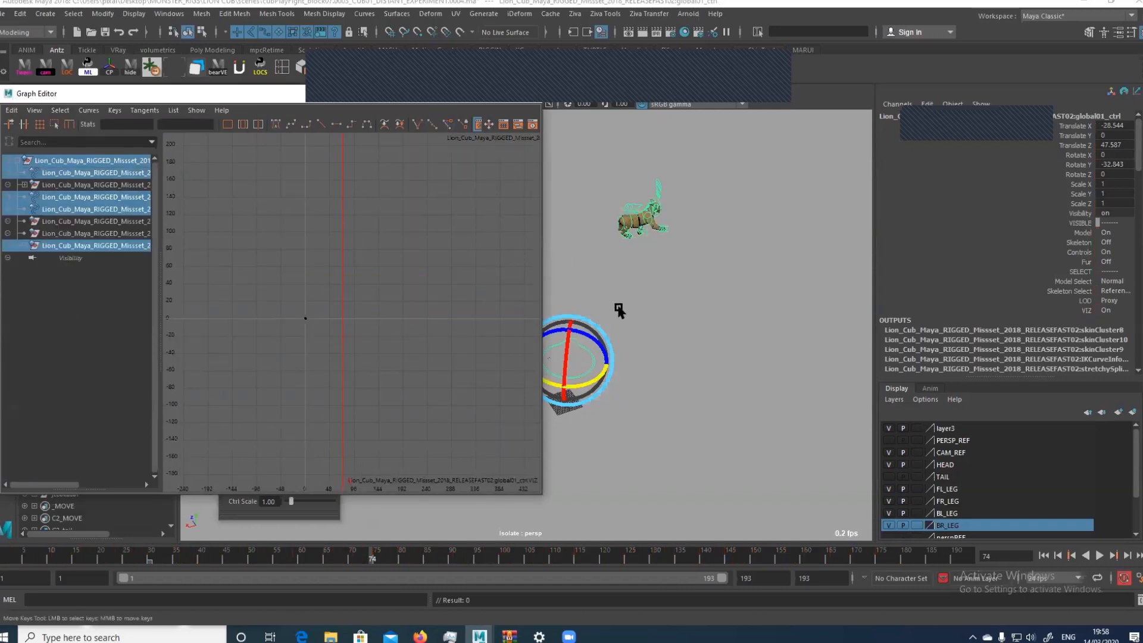
# Move and rotate the global control beneath the cub at frame 74, to about Translate X -206.6, Translate Z 211.3 and Rotate Y -95.6
pyautogui.moveTo(419, 102); pyautogui.dragTo(316, 117)
pyautogui.keyDown('alt'); pyautogui.moveTo(631, 345); pyautogui.dragTo(607, 302); pyautogui.keyUp('alt')
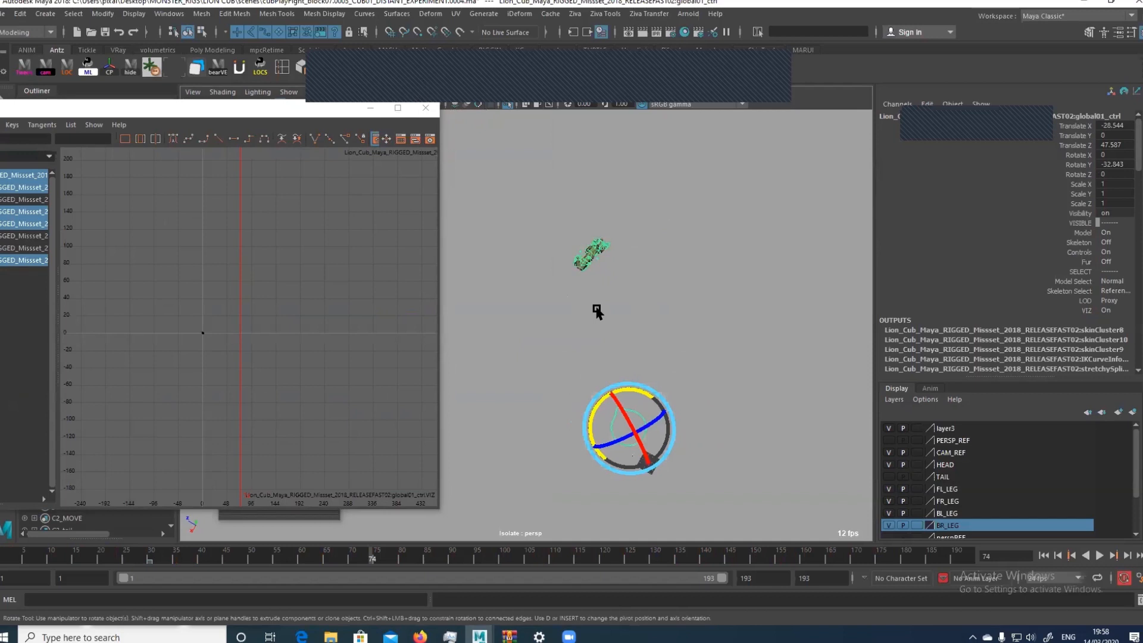
pyautogui.moveTo(625, 391); pyautogui.dragTo(664, 405)
pyautogui.press('w')
pyautogui.moveTo(596, 411); pyautogui.dragTo(611, 236)
pyautogui.press('f')
pyautogui.keyDown('alt'); pyautogui.moveTo(727, 291); pyautogui.dragTo(619, 286, button='right'); pyautogui.keyUp('alt')
pyautogui.keyDown('alt'); pyautogui.moveTo(619, 286); pyautogui.dragTo(661, 377, button='middle'); pyautogui.keyUp('alt')
pyautogui.keyDown('alt'); pyautogui.moveTo(738, 373); pyautogui.dragTo(595, 345, button='right'); pyautogui.keyUp('alt')
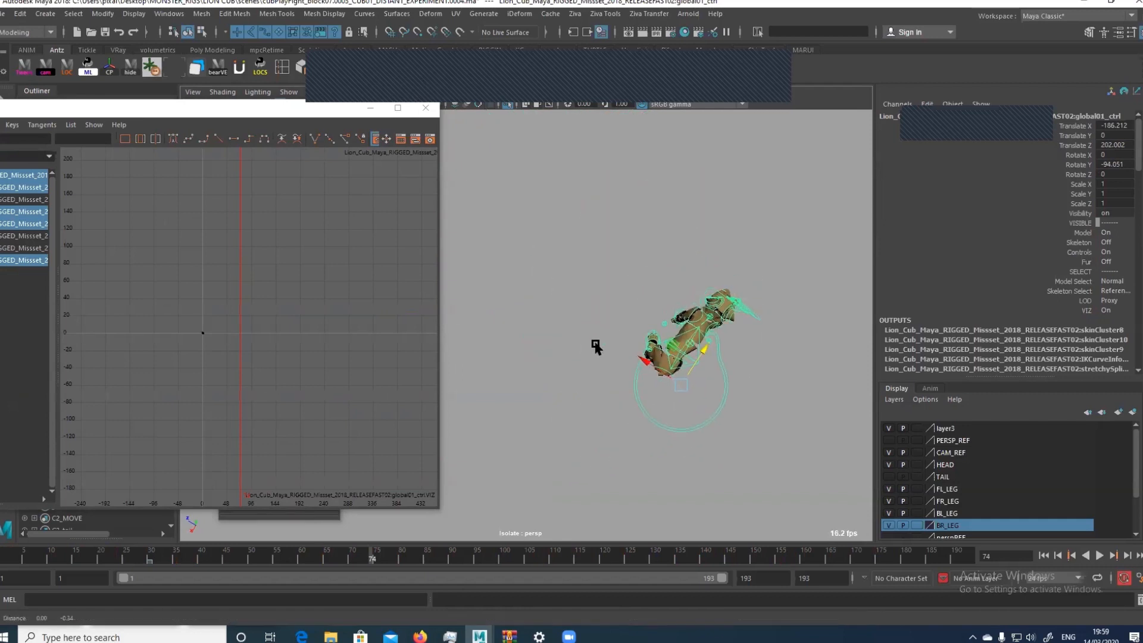
pyautogui.keyDown('alt'); pyautogui.moveTo(596, 344); pyautogui.dragTo(659, 371); pyautogui.keyUp('alt')
pyautogui.press('e')
pyautogui.press('w')
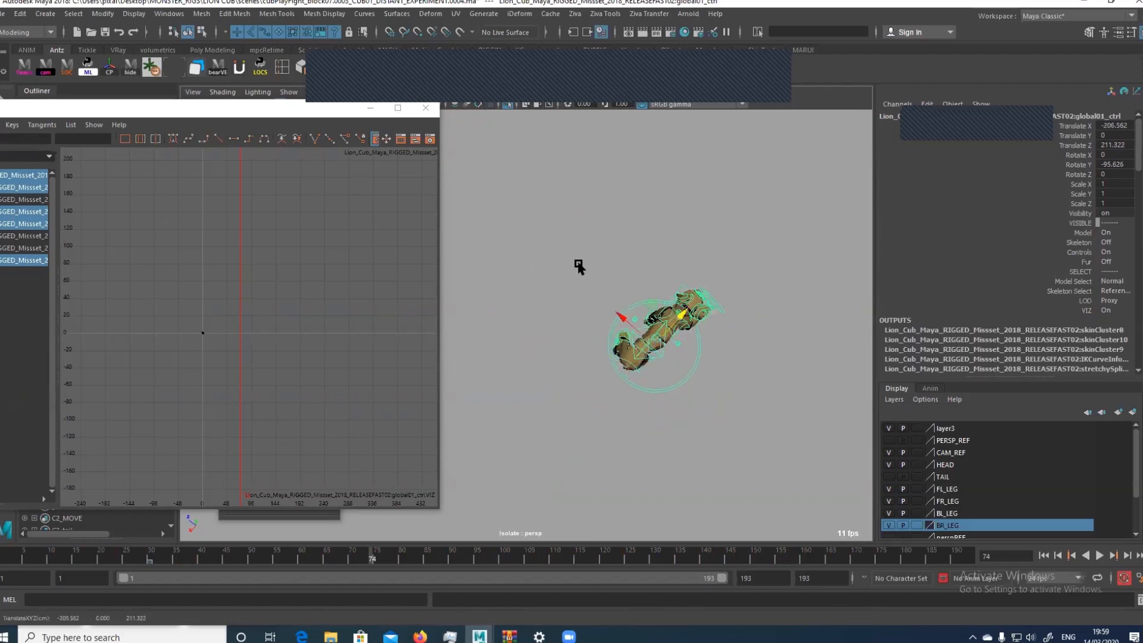
# Minimize the Graph Editor and hide the cub's geometry so only the rig controls show in the perspective view
pyautogui.click(370, 108)
pyautogui.keyDown('alt'); pyautogui.moveTo(495, 224); pyautogui.dragTo(658, 427, button='right'); pyautogui.keyUp('alt')
pyautogui.keyDown('alt'); pyautogui.moveTo(659, 426); pyautogui.dragTo(541, 333); pyautogui.keyUp('alt')
pyautogui.keyDown('alt'); pyautogui.moveTo(542, 333); pyautogui.dragTo(601, 372, button='right'); pyautogui.keyUp('alt')
pyautogui.press('q')
pyautogui.click(663, 375)
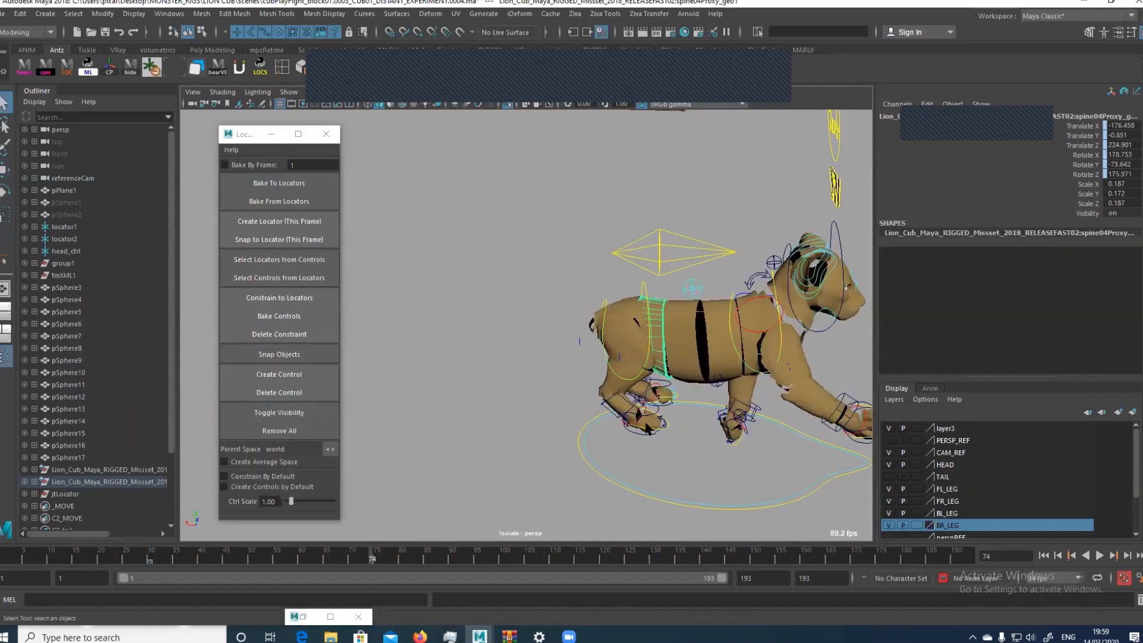
pyautogui.hotkey('alt', '1')
# Select the foot, hand and root controls and bake their locator-driven motion back onto the controls
pyautogui.click(643, 433)
pyautogui.keyDown('shift'); pyautogui.click(665, 382); pyautogui.keyUp('shift')
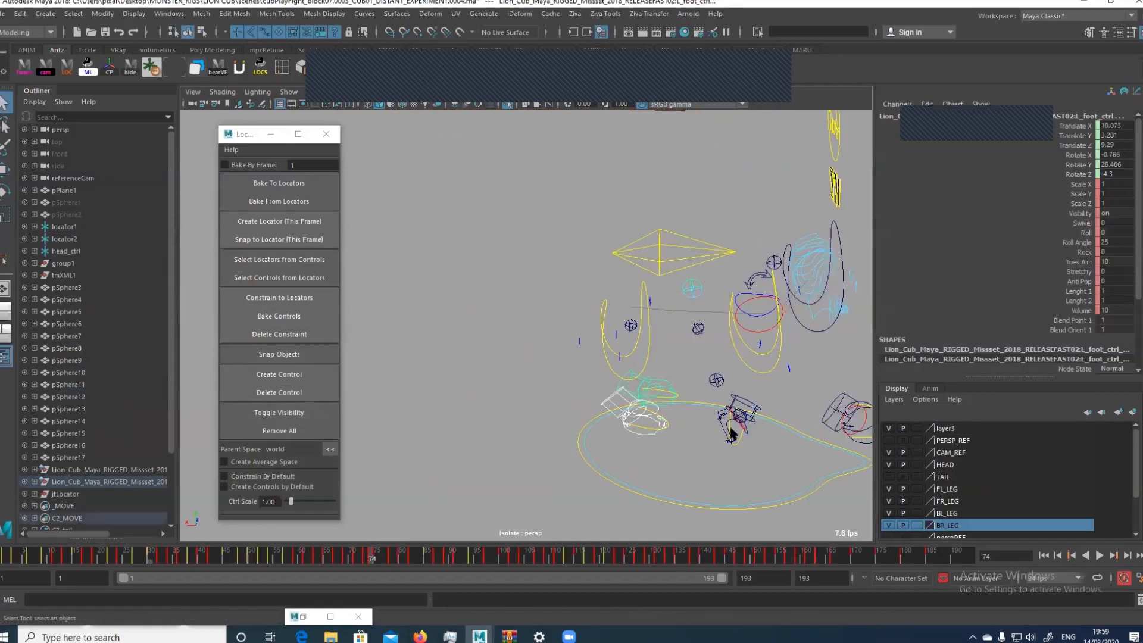
pyautogui.keyDown('shift'); pyautogui.click(726, 430); pyautogui.keyUp('shift')
pyautogui.keyDown('shift'); pyautogui.click(846, 438); pyautogui.keyUp('shift')
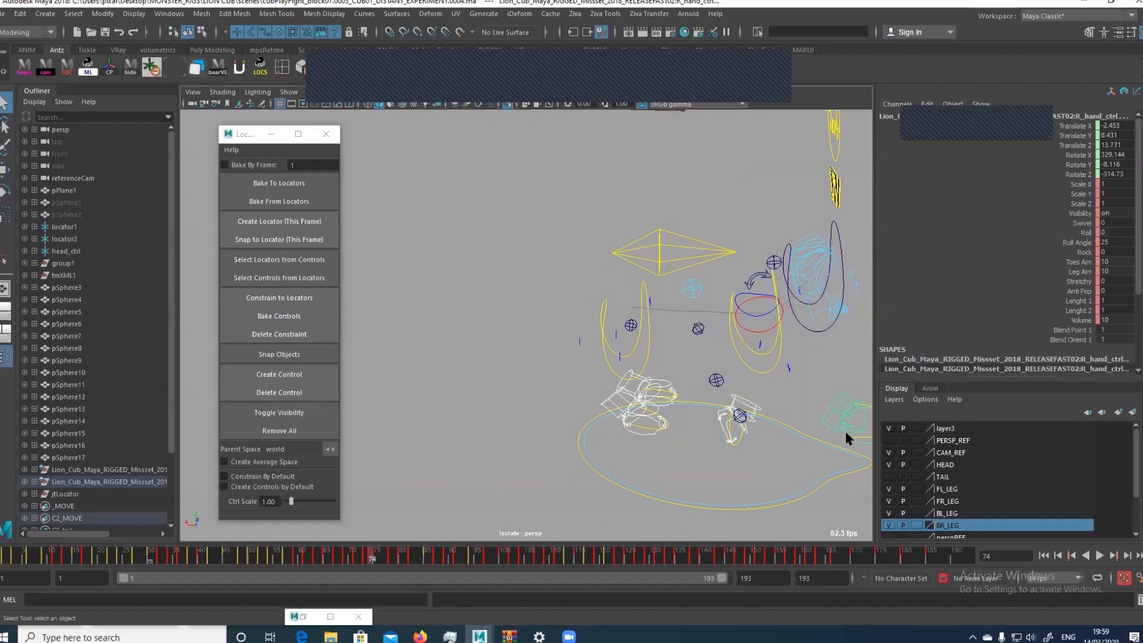
pyautogui.keyDown('shift'); pyautogui.click(679, 229); pyautogui.keyUp('shift')
pyautogui.click(274, 314)
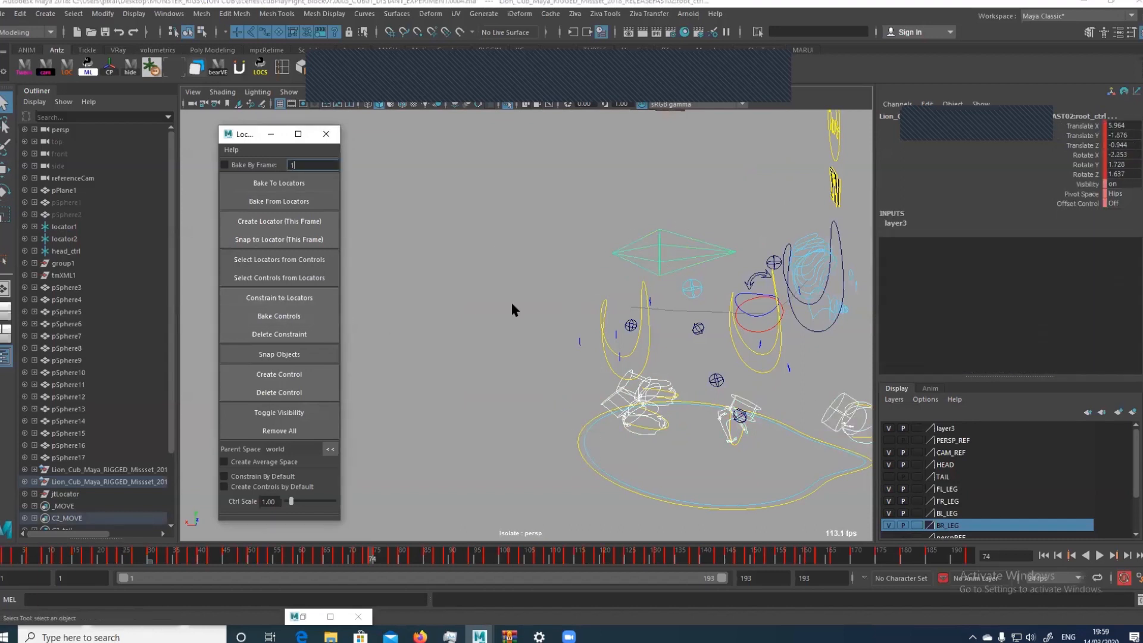
# Play back the baked controls from about frame 60 to frame 75
pyautogui.click(314, 558)
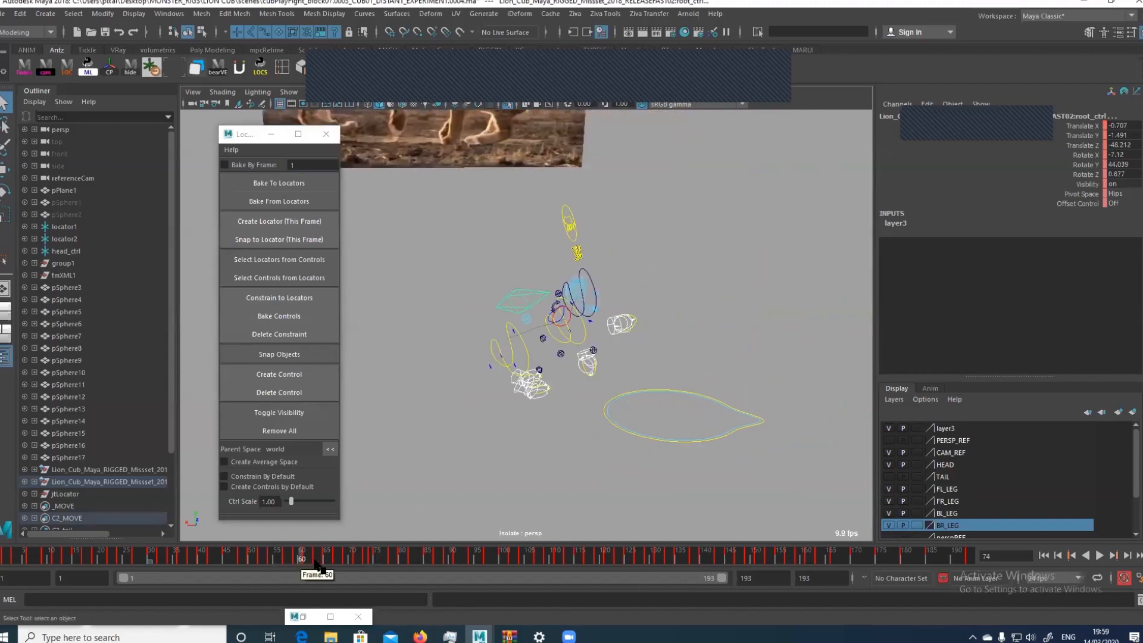
pyautogui.hotkey('alt', 'v')
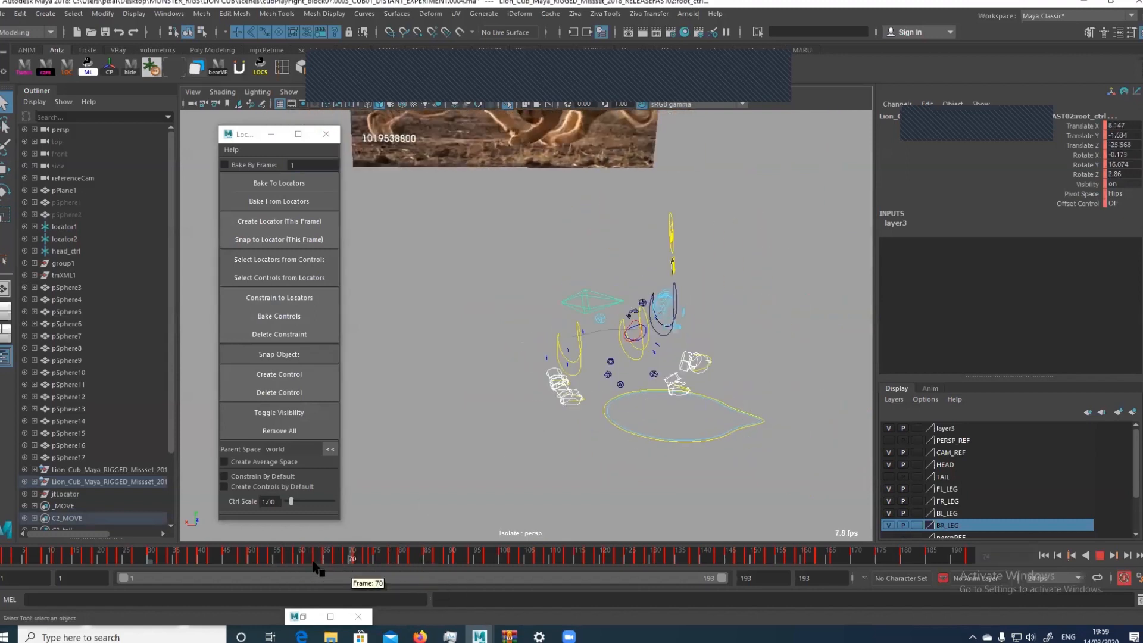
pyautogui.hotkey('alt', 'v')
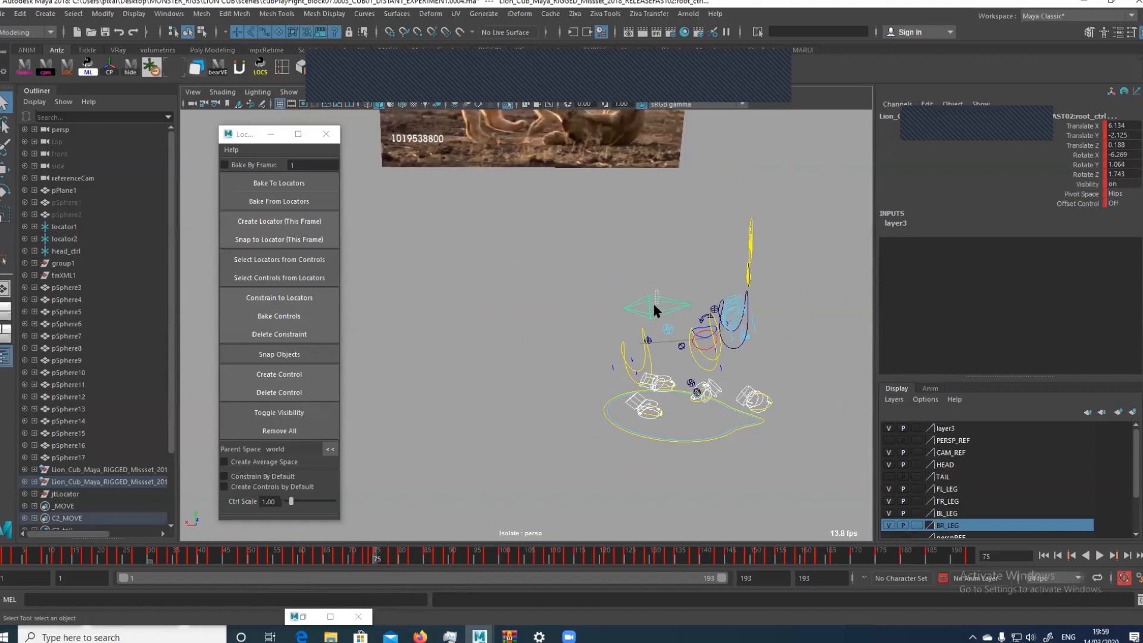
# Delete the stray key far beyond the end of the root control's Translate X curve, and frame the remaining curve
pyautogui.press('w')
pyautogui.keyDown('alt'); pyautogui.moveTo(653, 308); pyautogui.dragTo(666, 327); pyautogui.keyUp('alt')
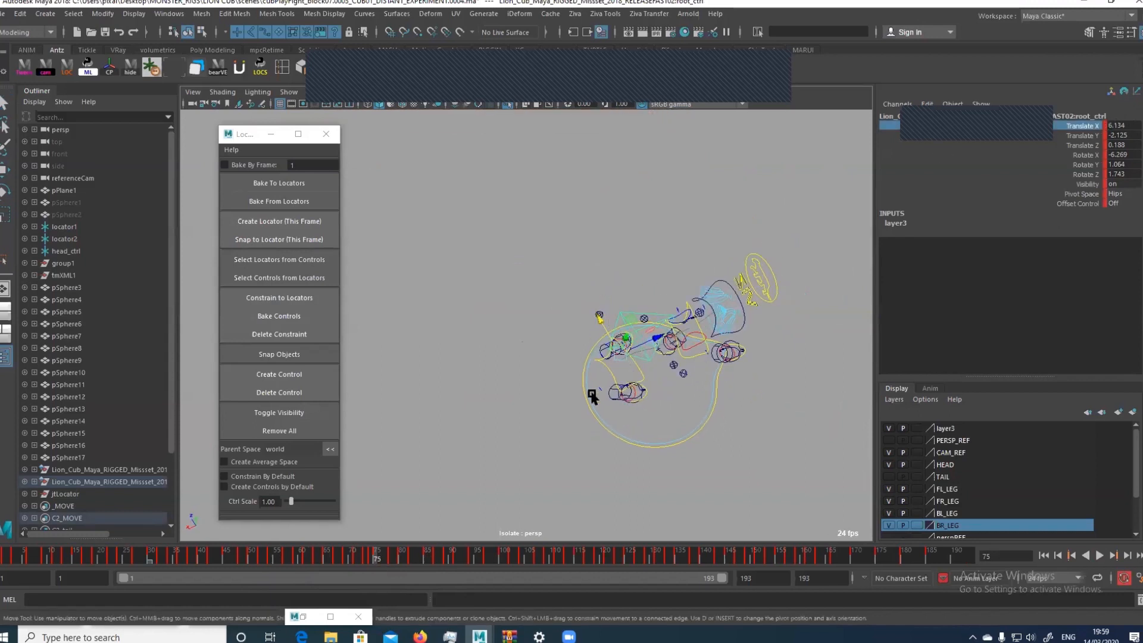
pyautogui.hotkey('shift', 'g')
pyautogui.press('a')
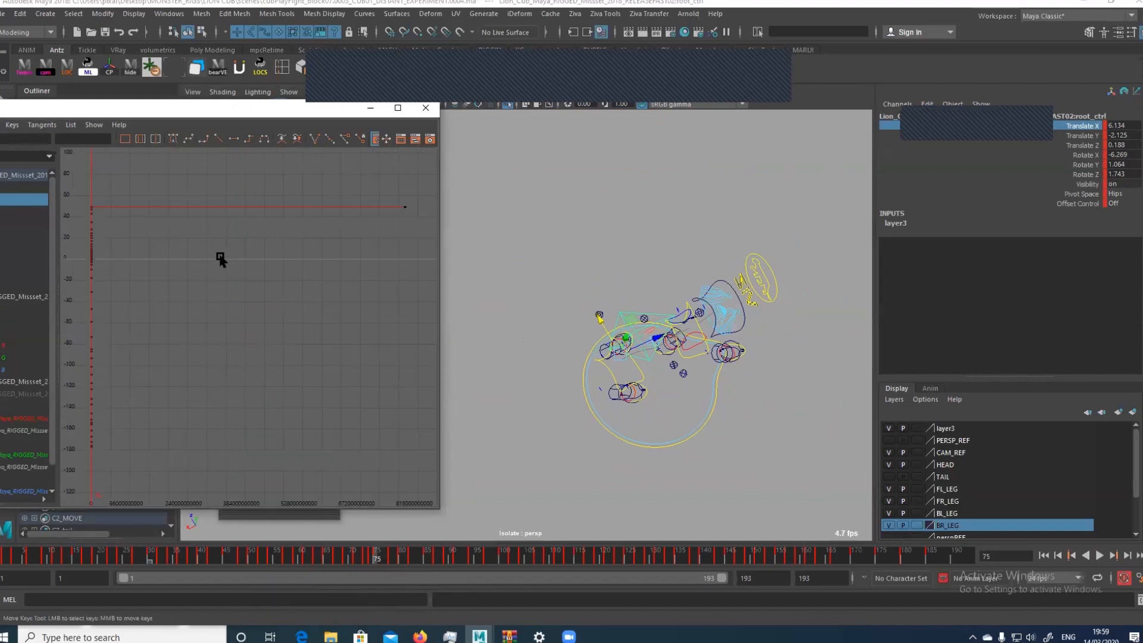
pyautogui.moveTo(329, 229); pyautogui.dragTo(431, 162)
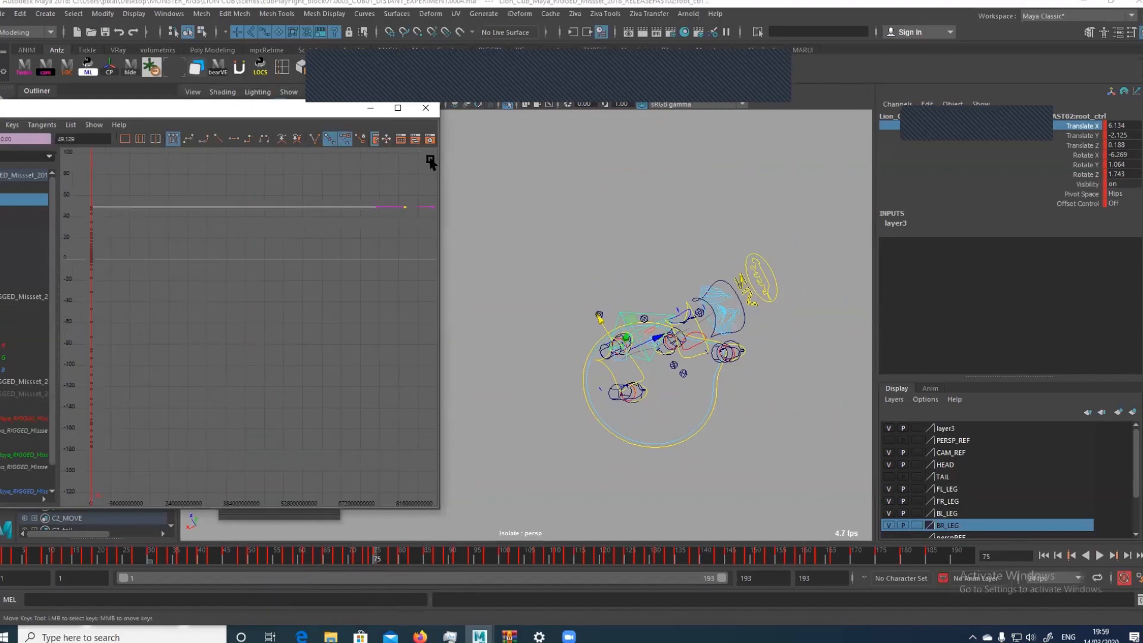
pyautogui.press('Delete')
pyautogui.press('a')
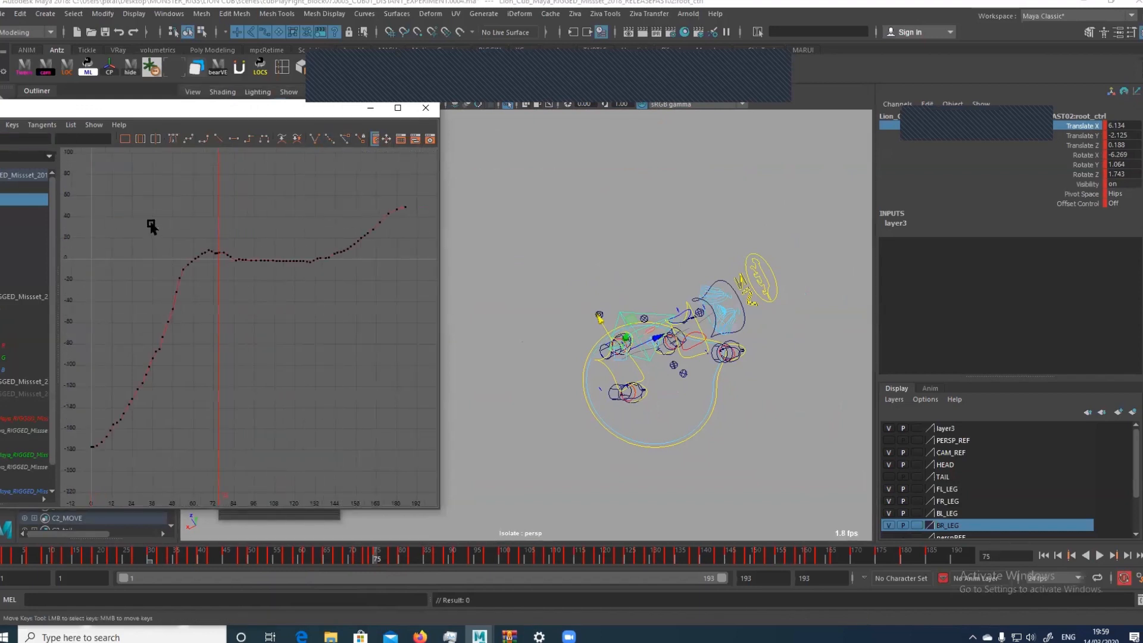
# Move the Graph Editor so its channel list is in view, and frame the root control's Translate X keys around frame 75
pyautogui.moveTo(151, 226); pyautogui.dragTo(265, 300)
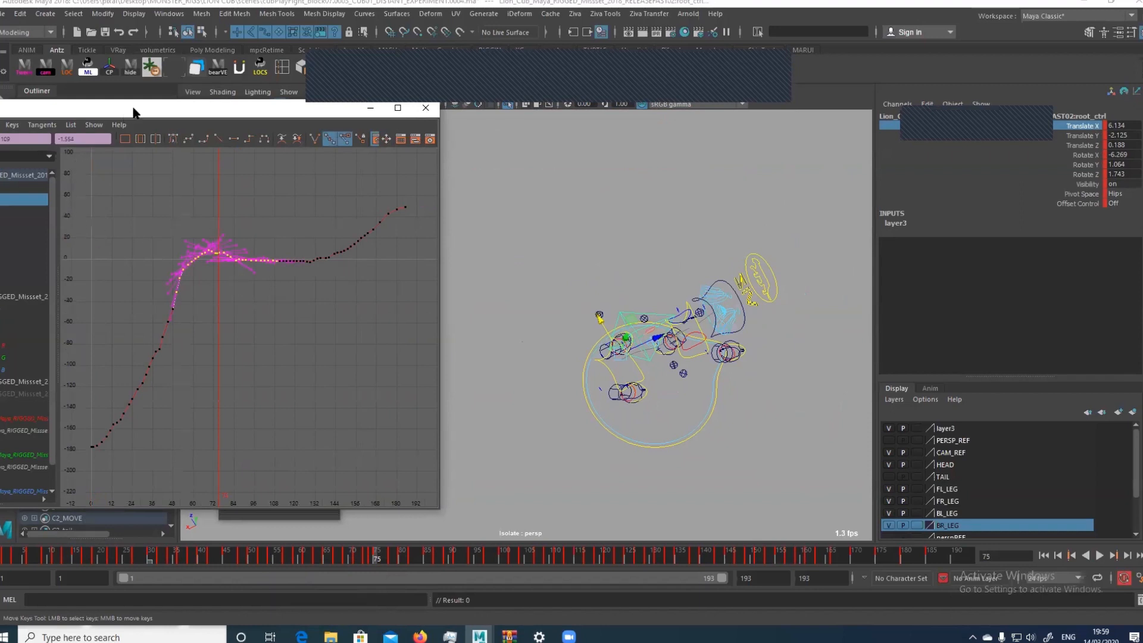
pyautogui.moveTo(132, 109); pyautogui.dragTo(221, 104)
pyautogui.click(79, 209)
pyautogui.click(78, 195)
pyautogui.moveTo(202, 226); pyautogui.dragTo(426, 346)
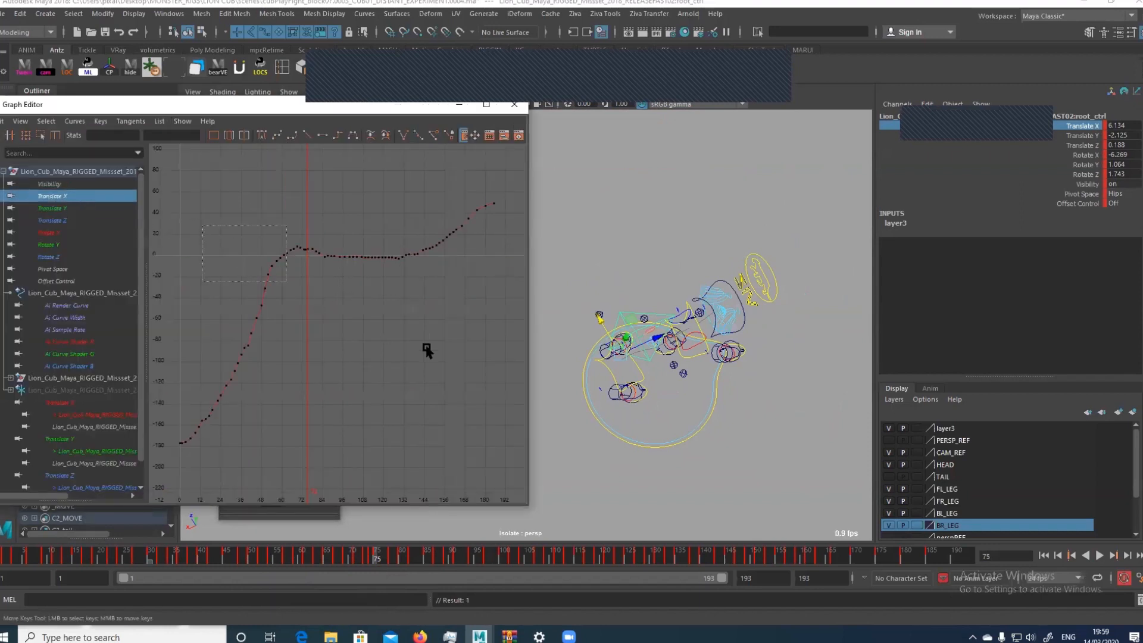
pyautogui.press('f')
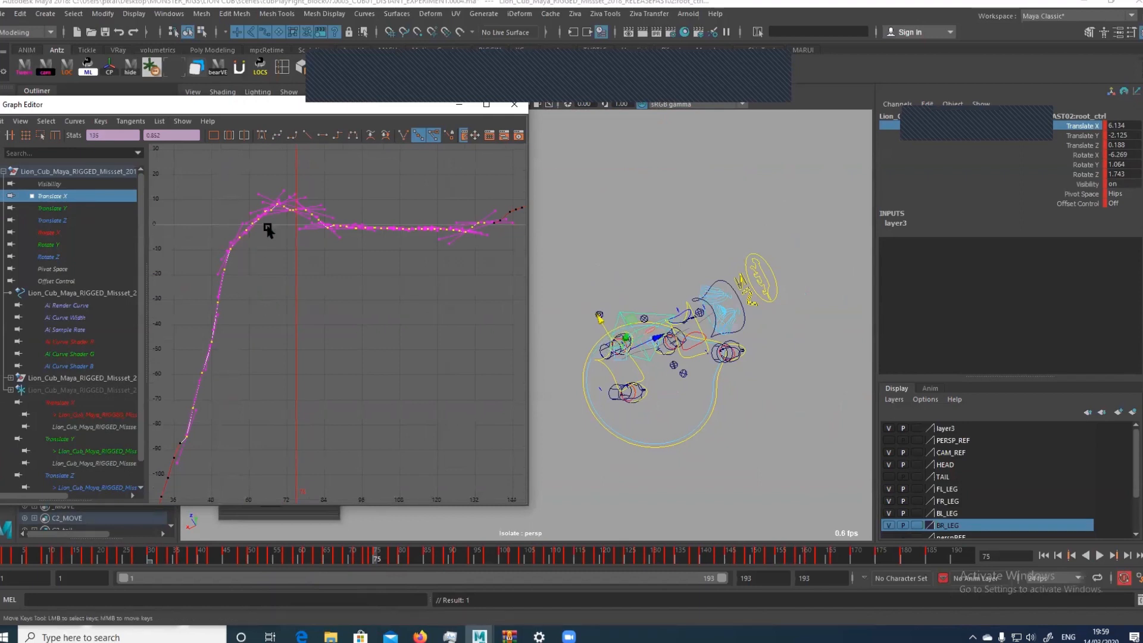
pyautogui.press('f')
# Try lowering the root control's Translate X key at frame 75 to about 1.36, and undo the move
pyautogui.moveTo(301, 211); pyautogui.dragTo(347, 318)
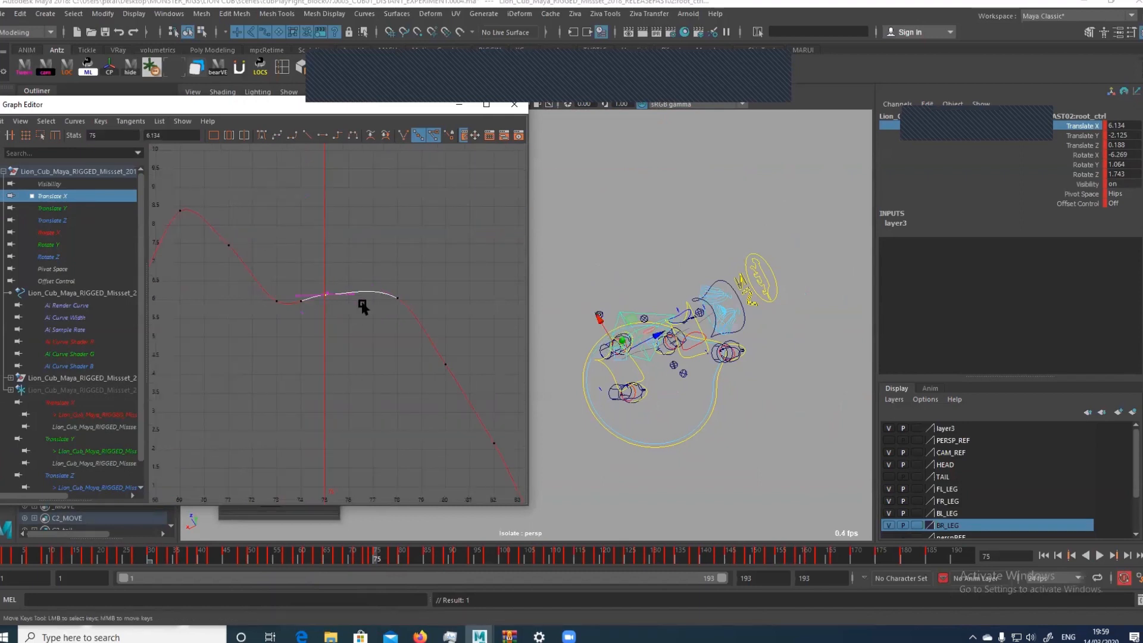
pyautogui.keyDown('shift'); pyautogui.moveTo(345, 283); pyautogui.dragTo(361, 476, button='middle'); pyautogui.keyUp('shift')
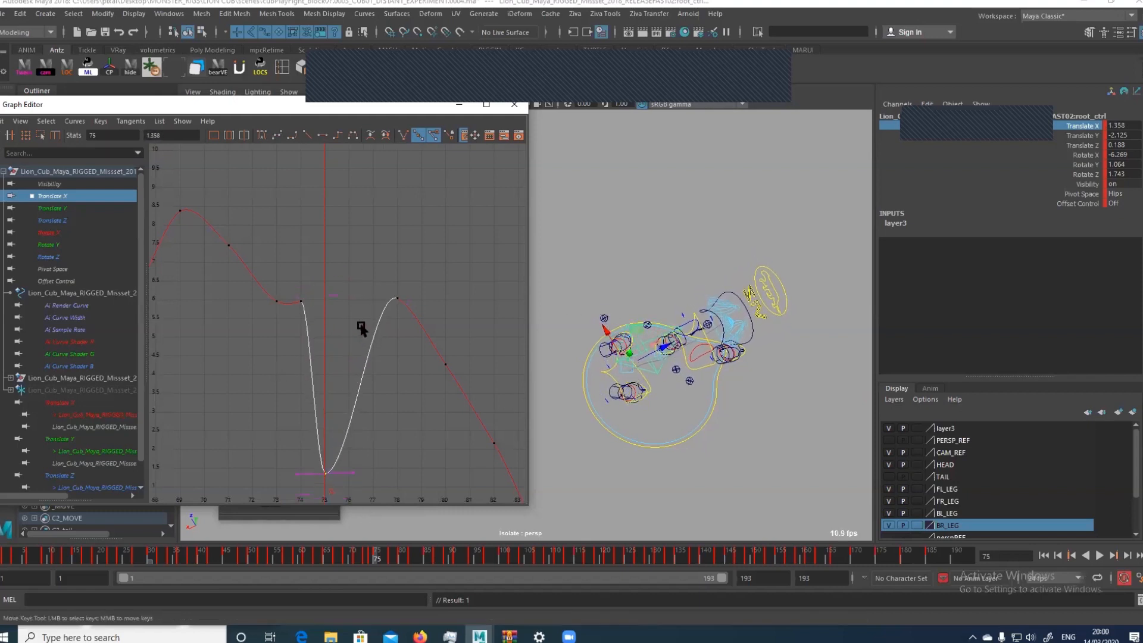
pyautogui.hotkey('ctrl', 'z')
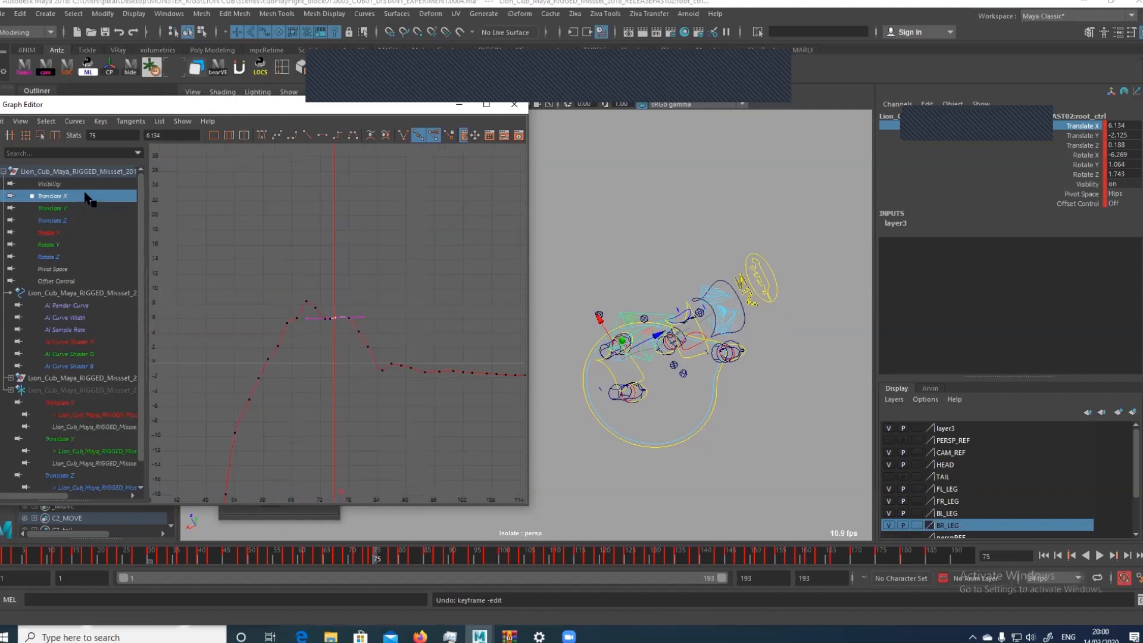
# Delete the stray keys far beyond the end of the root control's Translate and Rotate curves, and frame the remaining keys
pyautogui.moveTo(84, 193); pyautogui.dragTo(89, 253)
pyautogui.press('f')
pyautogui.scroll(-6, 309, 291)
pyautogui.click(458, 326)
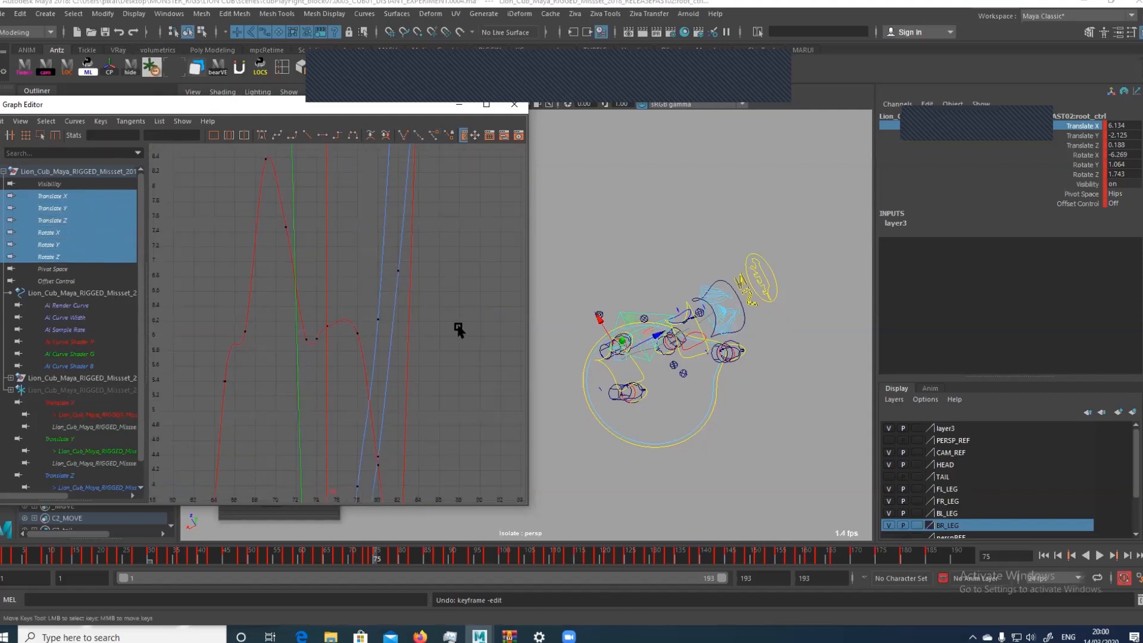
pyautogui.press('a')
pyautogui.keyDown('alt'); pyautogui.moveTo(463, 348); pyautogui.dragTo(354, 326, button='right'); pyautogui.keyUp('alt')
pyautogui.moveTo(391, 318); pyautogui.dragTo(444, 278)
pyautogui.press('Delete')
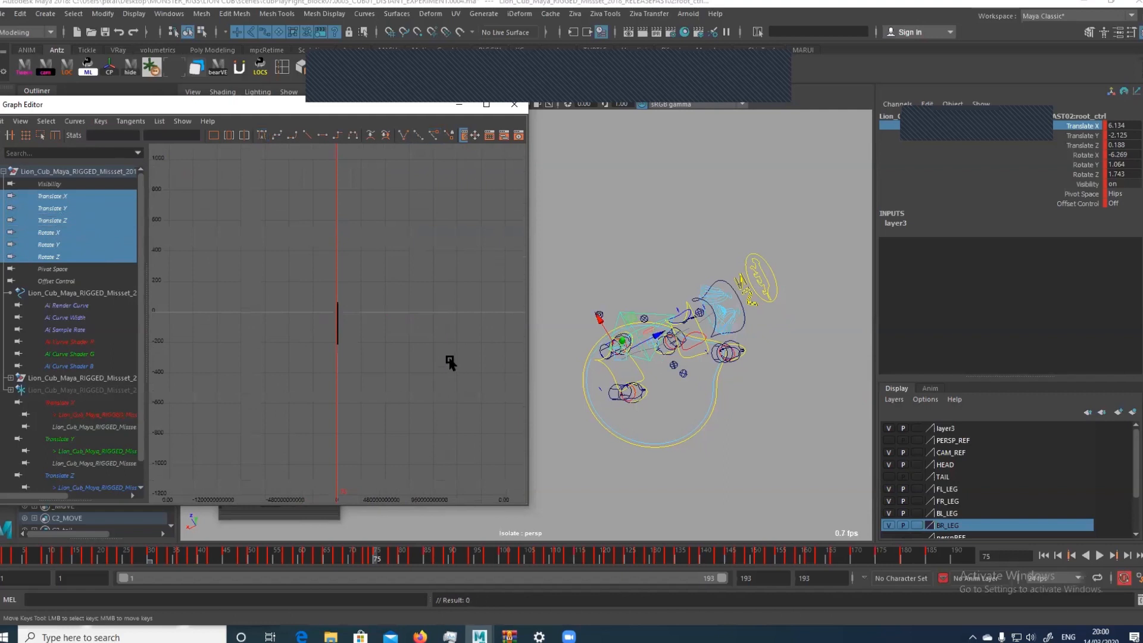
pyautogui.moveTo(312, 373); pyautogui.dragTo(359, 293)
pyautogui.press('f')
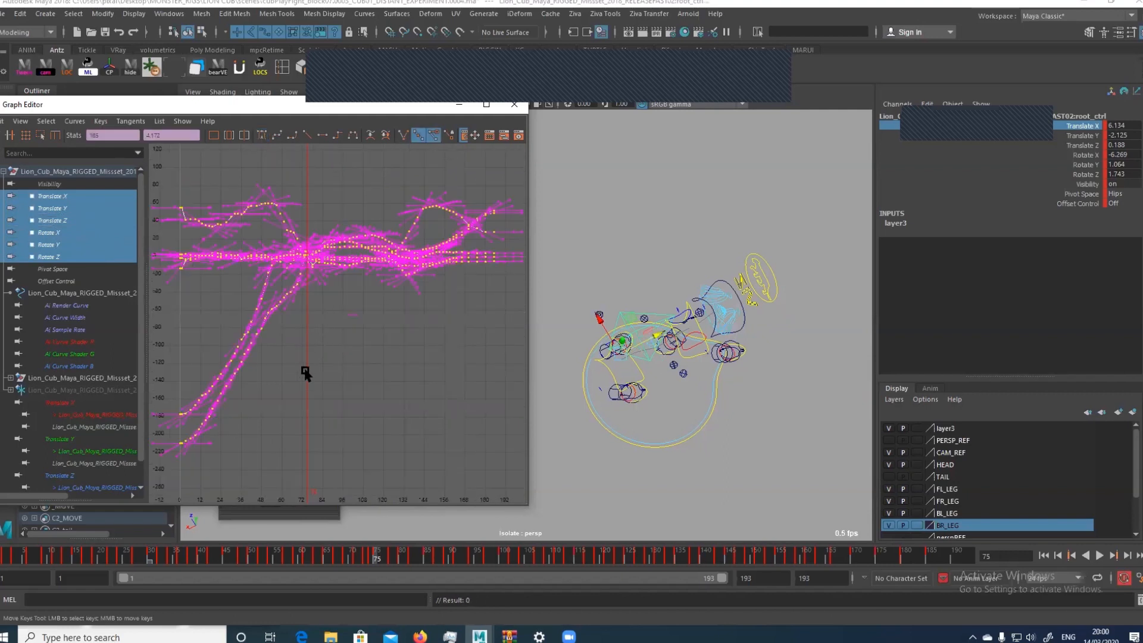
# Apply the Euler Filter to the root control's Translate and Rotate curves, and frame the keys from about frame 70 to 117
pyautogui.click(75, 121)
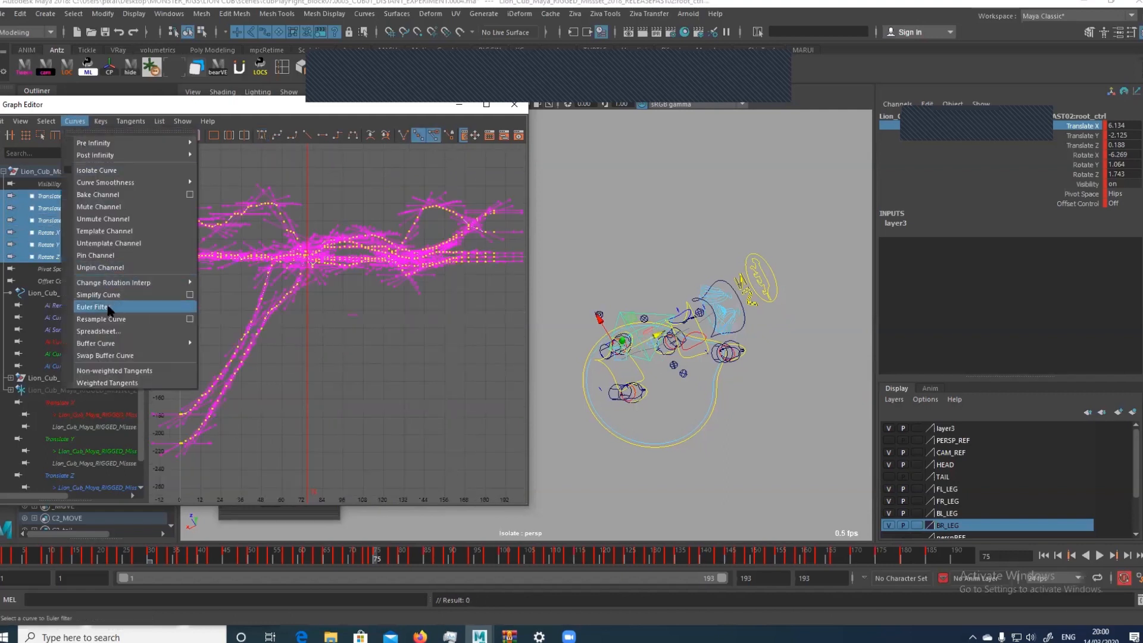
pyautogui.click(96, 307)
pyautogui.scroll(-4, 381, 396)
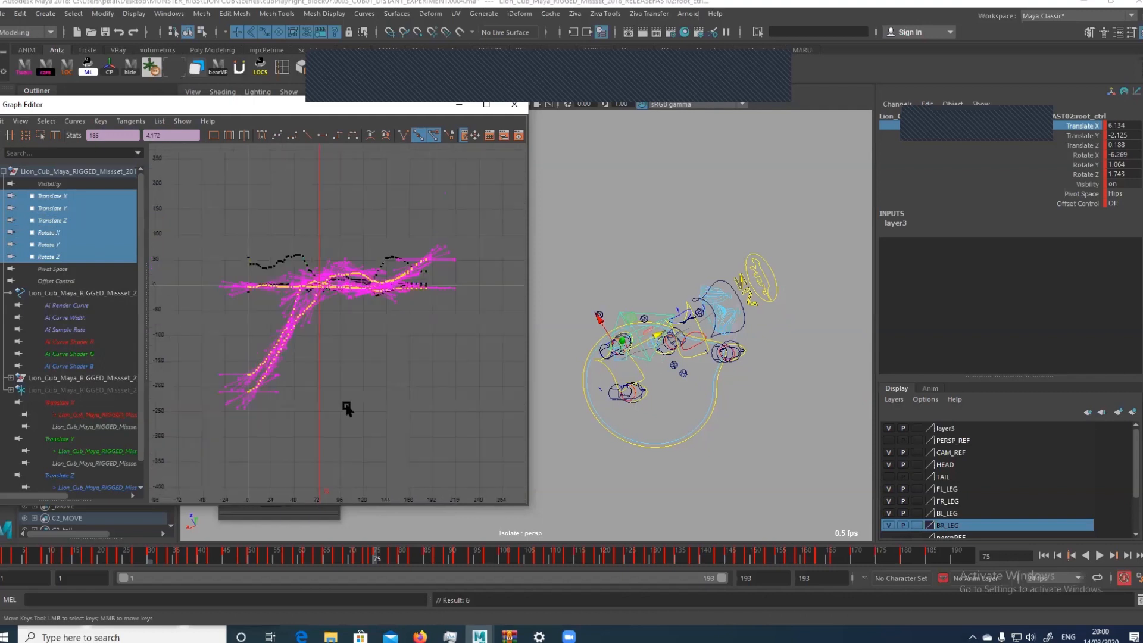
pyautogui.moveTo(220, 423); pyautogui.dragTo(512, 148)
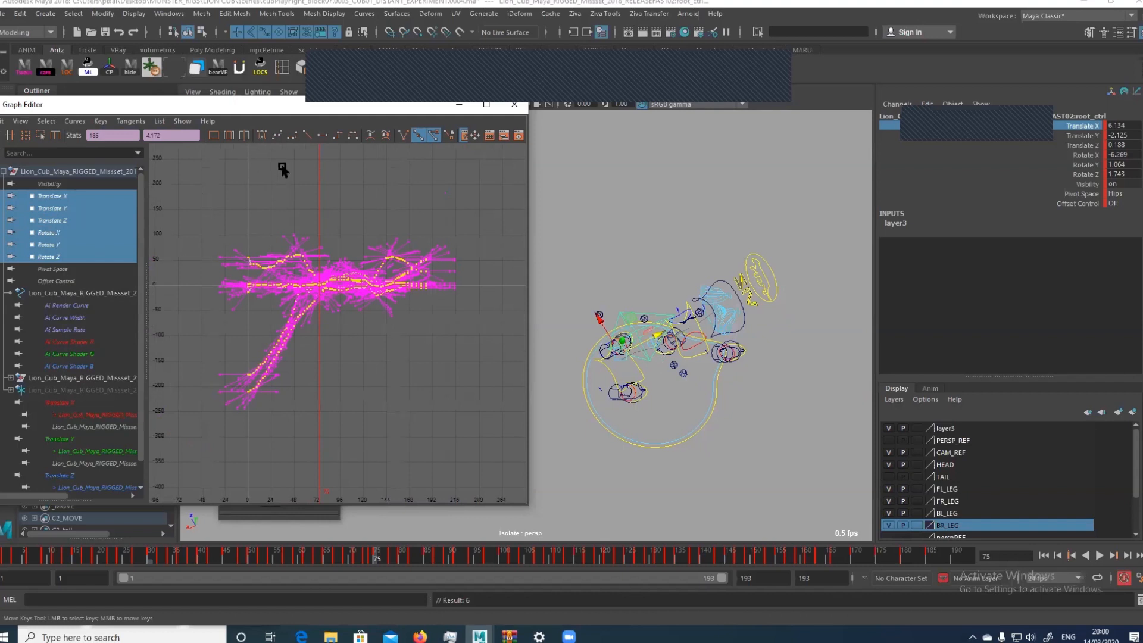
pyautogui.moveTo(300, 177); pyautogui.dragTo(358, 194)
pyautogui.click(311, 386)
pyautogui.moveTo(309, 385); pyautogui.dragTo(359, 228)
pyautogui.press('f')
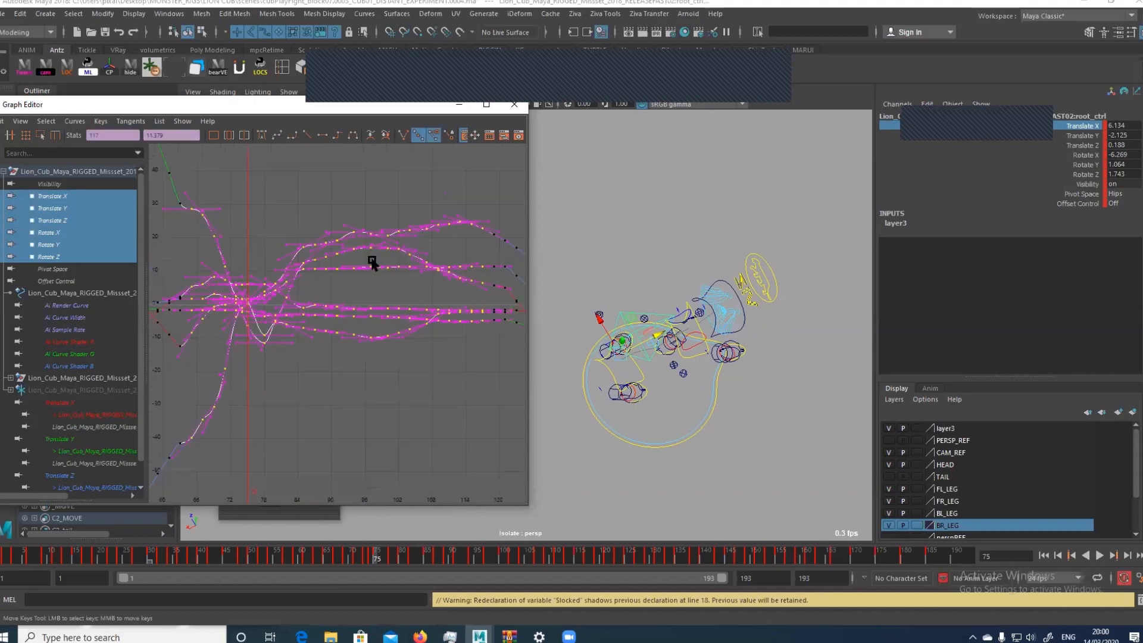
# Frame the root curves between about frames 22 and 82, and steepen the Translate Z key's out tangent at frame 45 to about 62.6 degrees
pyautogui.keyDown('alt'); pyautogui.moveTo(276, 357); pyautogui.dragTo(364, 309, button='middle'); pyautogui.keyUp('alt')
pyautogui.keyDown('alt'); pyautogui.moveTo(365, 309); pyautogui.dragTo(316, 339, button='right'); pyautogui.keyUp('alt')
pyautogui.keyDown('alt'); pyautogui.moveTo(316, 339); pyautogui.dragTo(357, 295, button='middle'); pyautogui.keyUp('alt')
pyautogui.keyDown('alt'); pyautogui.moveTo(357, 294); pyautogui.dragTo(315, 366, button='right'); pyautogui.keyUp('alt')
pyautogui.press('f')
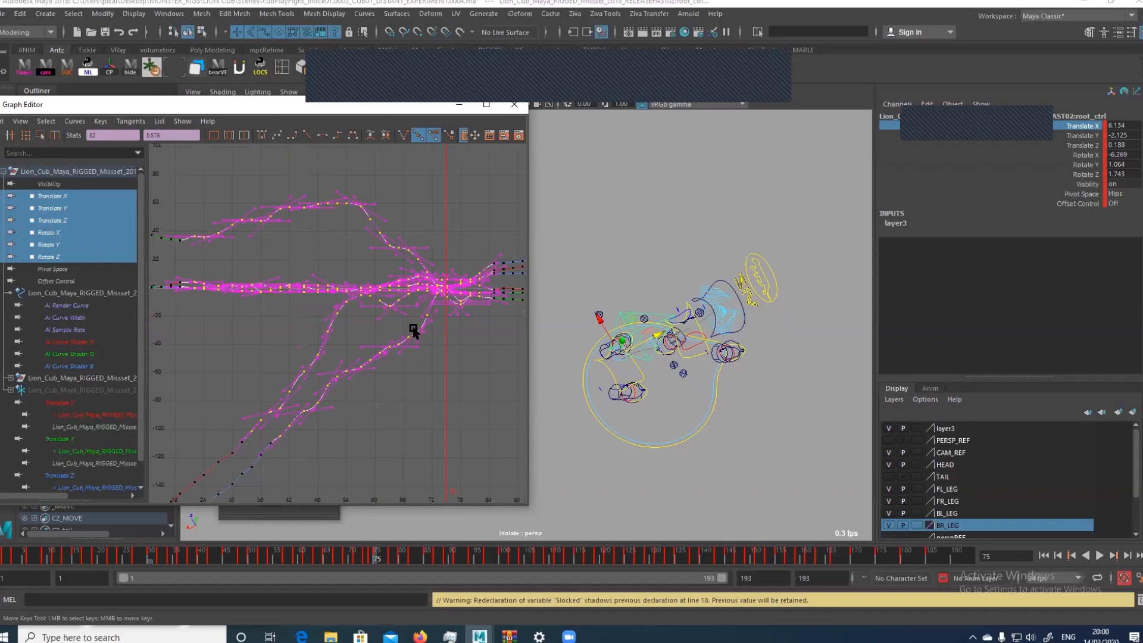
pyautogui.moveTo(325, 427); pyautogui.dragTo(334, 392)
pyautogui.moveTo(331, 417); pyautogui.dragTo(347, 408, button='middle')
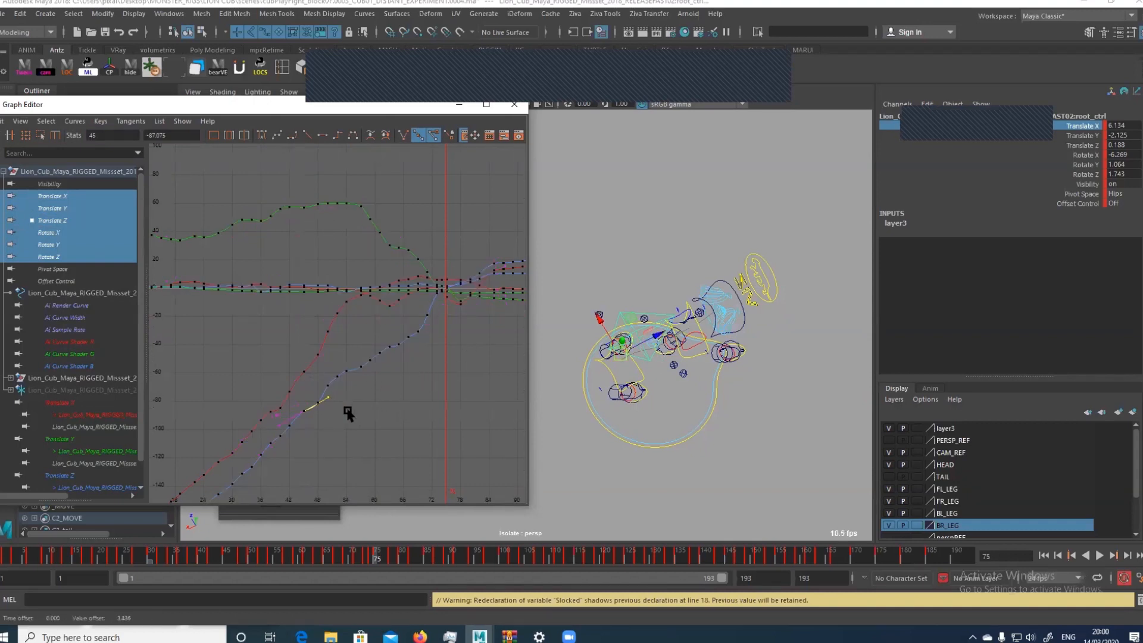
# Select the global control, run the whole ml_convertRotationOrder script to open the Convert Rotation Order tool, and minimize the Script Editor
pyautogui.click(581, 382)
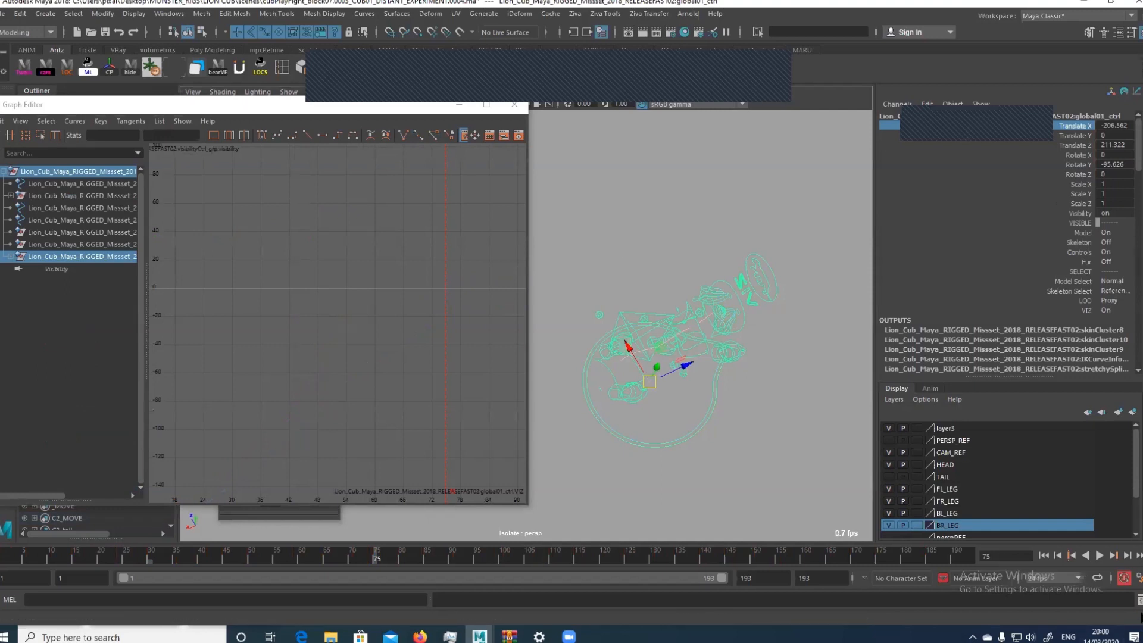
pyautogui.click(1138, 599)
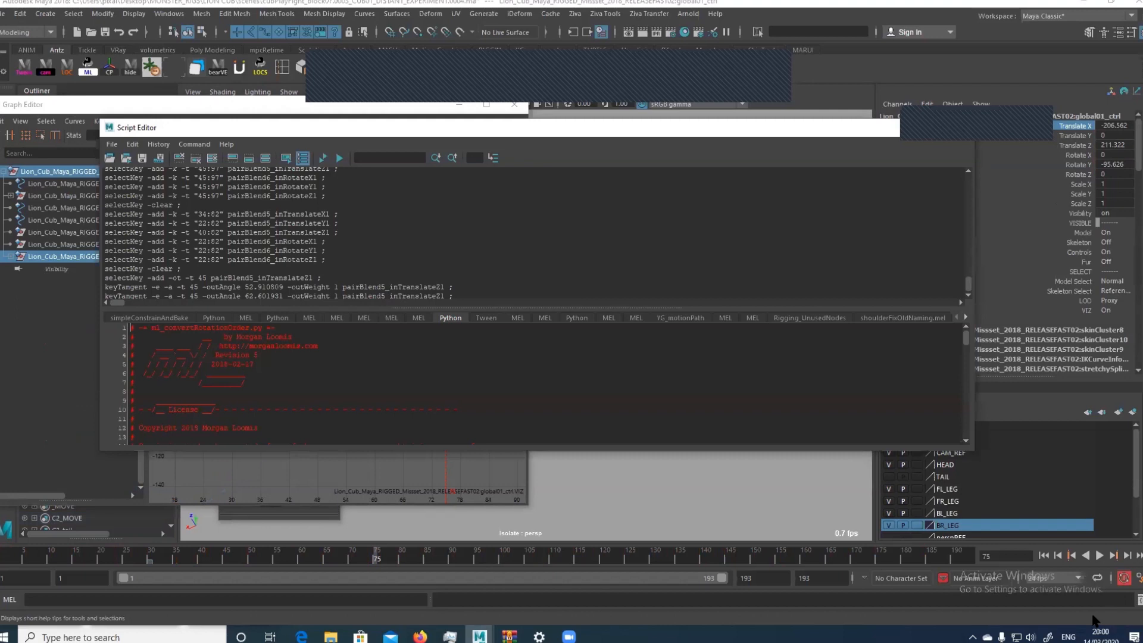
pyautogui.hotkey('ctrl', 'a')
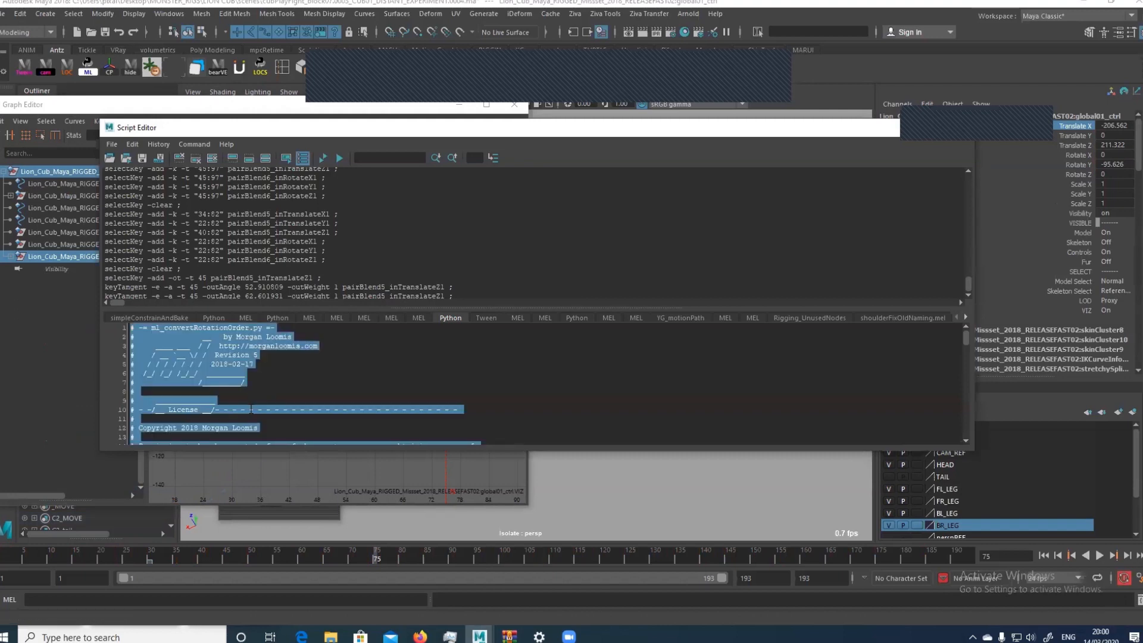
pyautogui.hotkey('ctrl', 'Return')
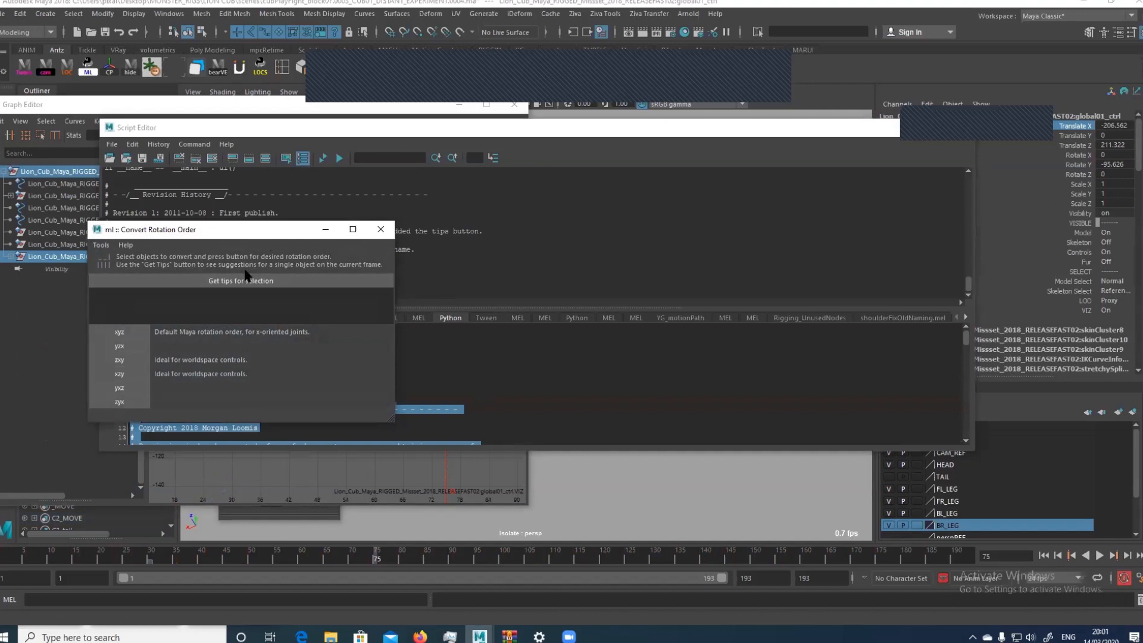
pyautogui.moveTo(871, 127); pyautogui.dragTo(829, 127)
pyautogui.click(867, 129)
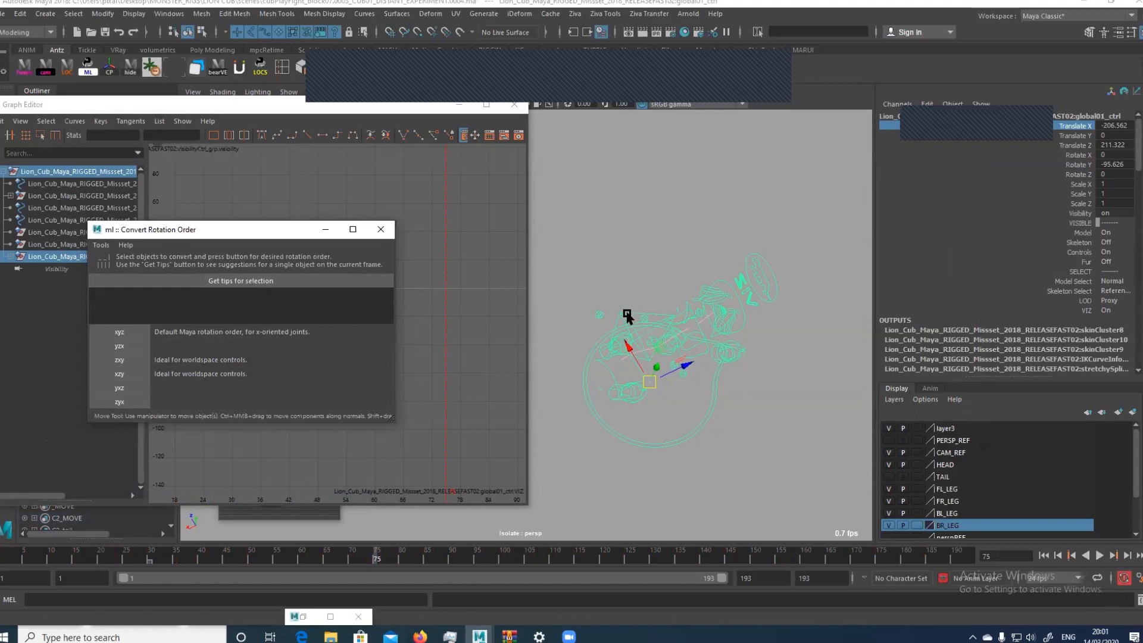
# Select the root control above the cub's hips and get rotation order tips for it
pyautogui.click(617, 313)
pyautogui.keyDown('alt'); pyautogui.moveTo(617, 313); pyautogui.dragTo(647, 236); pyautogui.keyUp('alt')
pyautogui.keyDown('alt'); pyautogui.moveTo(647, 236); pyautogui.dragTo(580, 171, button='middle'); pyautogui.keyUp('alt')
pyautogui.keyDown('alt'); pyautogui.moveTo(562, 201); pyautogui.dragTo(626, 239, button='right'); pyautogui.keyUp('alt')
pyautogui.keyDown('alt'); pyautogui.moveTo(625, 239); pyautogui.dragTo(485, 281); pyautogui.keyUp('alt')
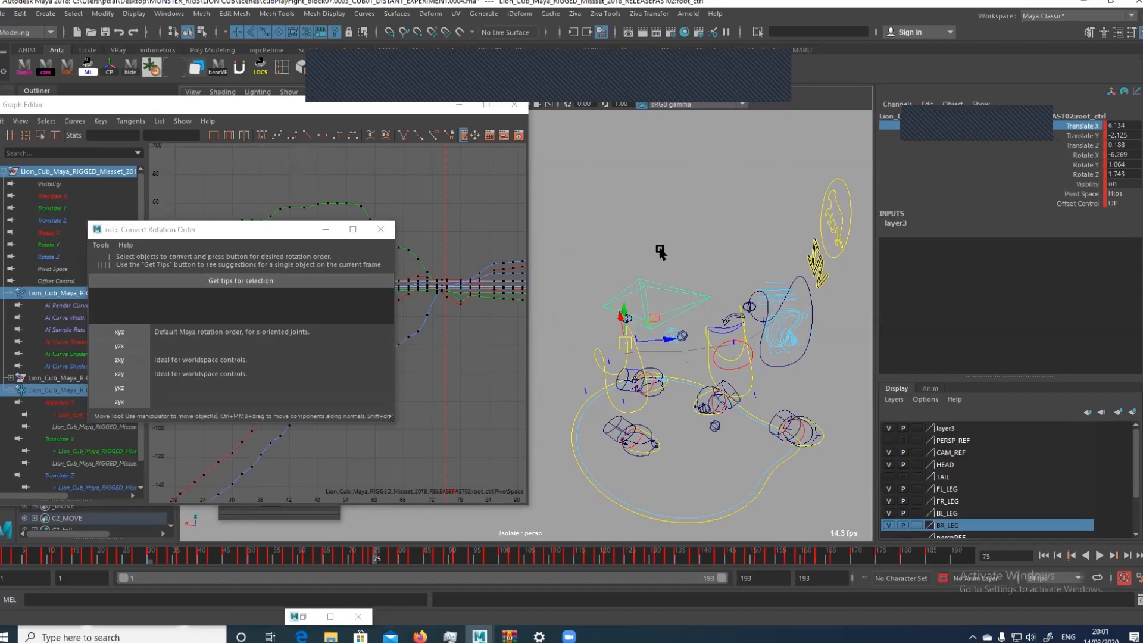
pyautogui.click(232, 282)
pyautogui.click(231, 282)
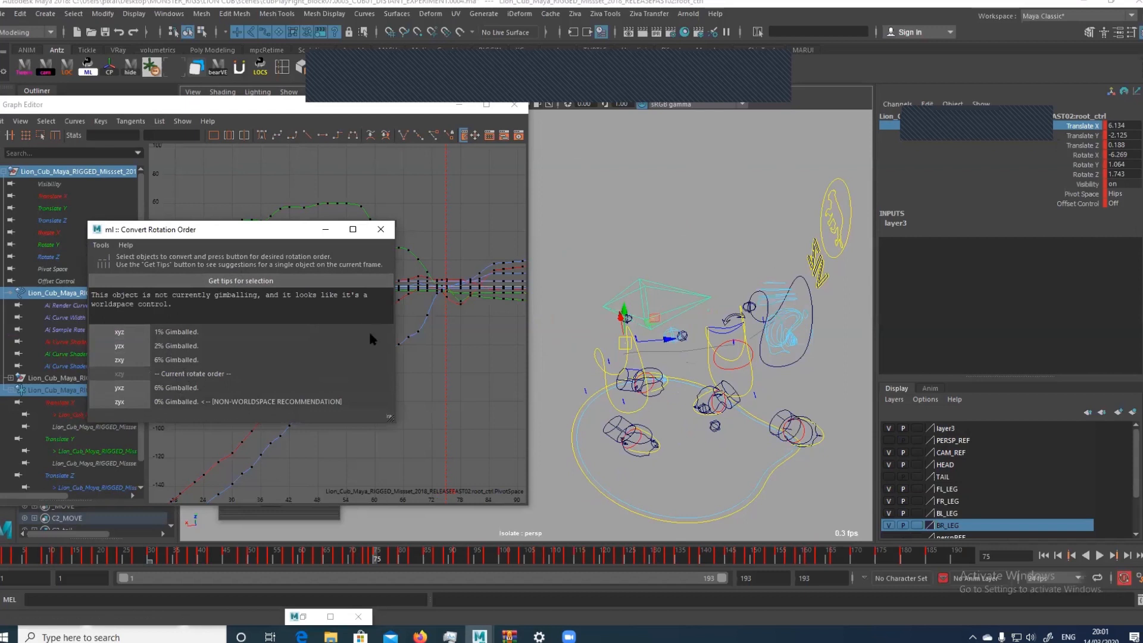
# Get rotation order tips for the hips control and convert it to the recommended xzy order
pyautogui.click(600, 357)
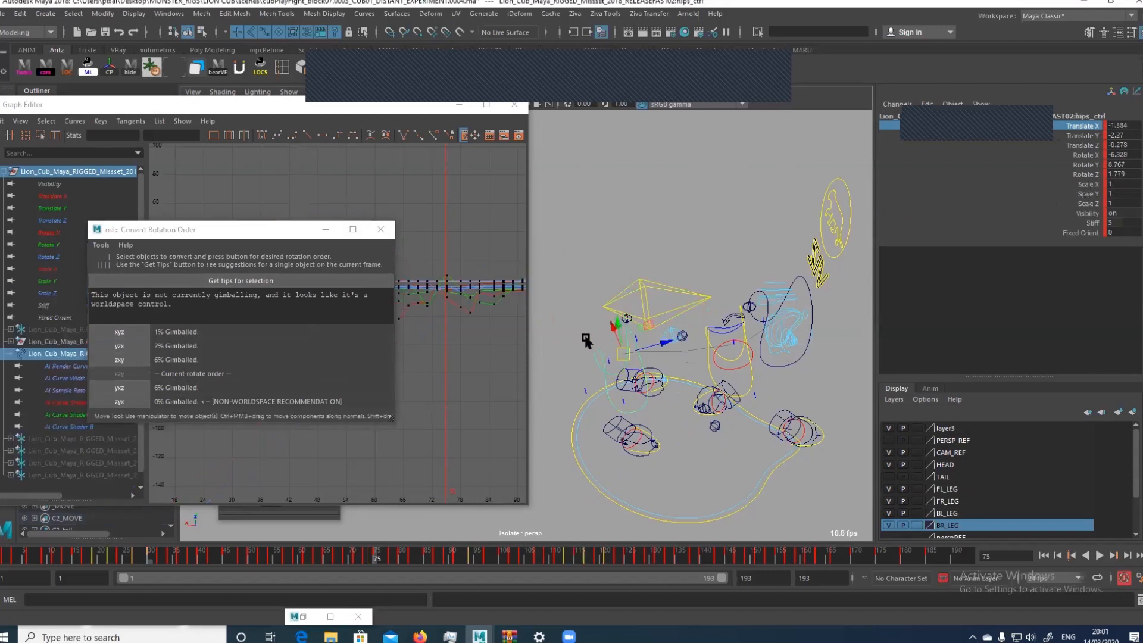
pyautogui.click(244, 281)
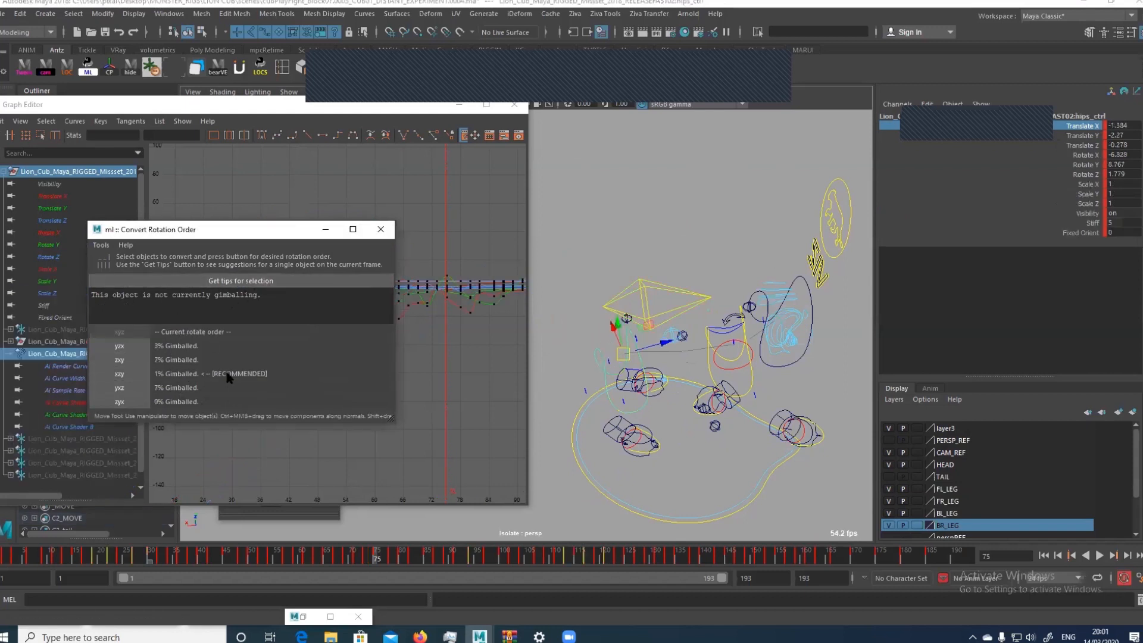
pyautogui.click(137, 383)
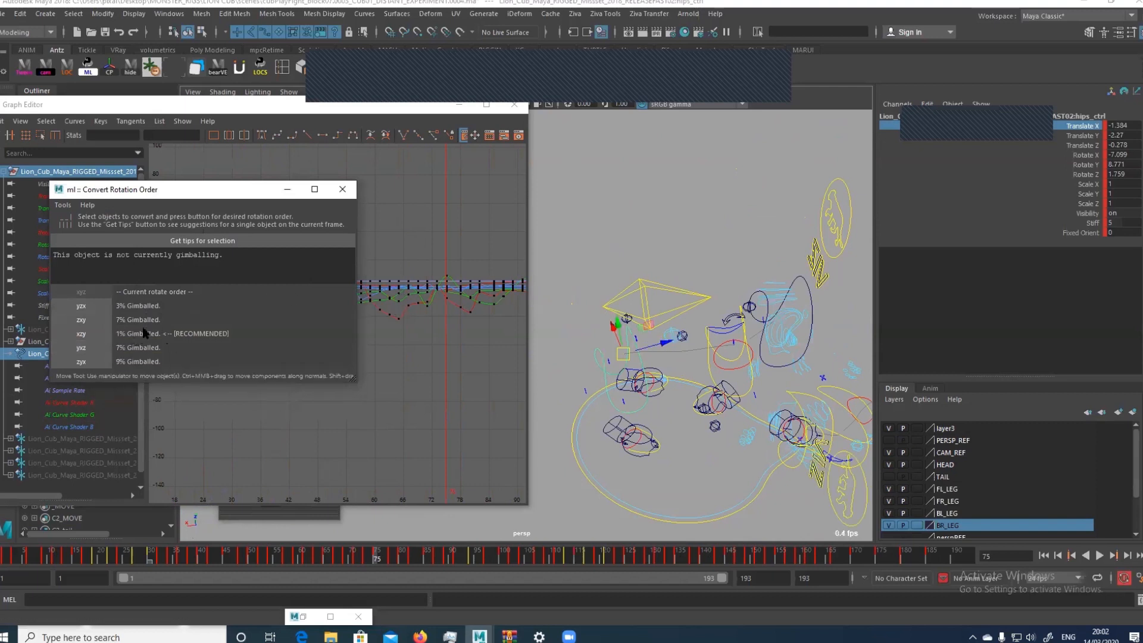
# Apply the Euler Filter to all of the hips control's curves, and inspect the keys between about frames 48 and 116
pyautogui.keyDown('alt'); pyautogui.moveTo(458, 354); pyautogui.dragTo(461, 315, button='right'); pyautogui.keyUp('alt')
pyautogui.moveTo(510, 250); pyautogui.dragTo(509, 249)
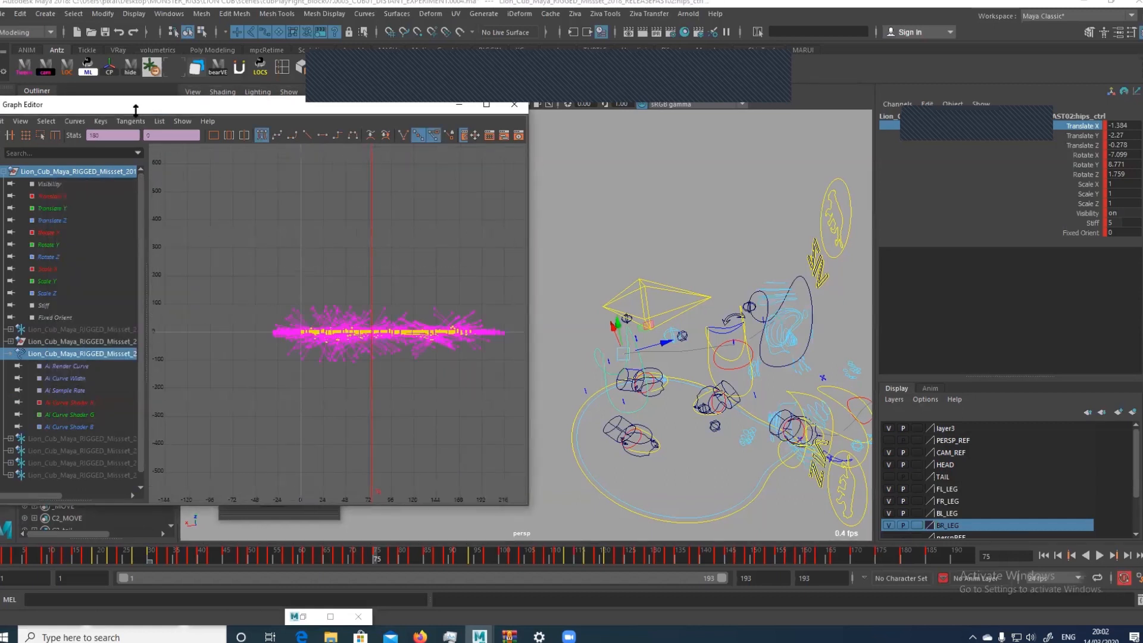
pyautogui.click(74, 121)
pyautogui.click(102, 294)
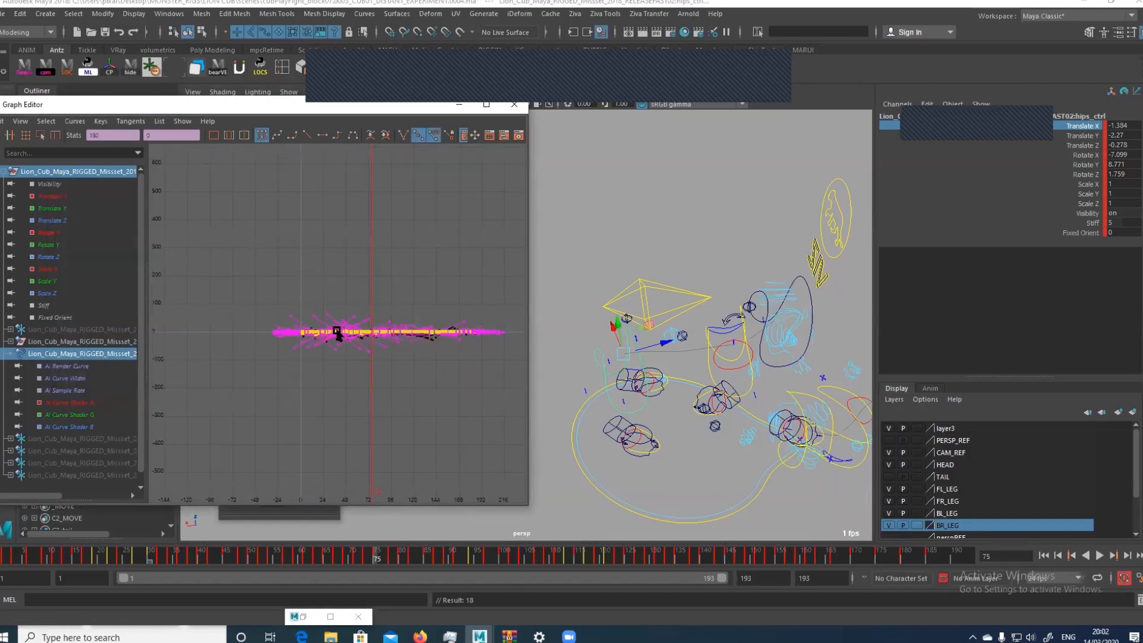
pyautogui.press('f')
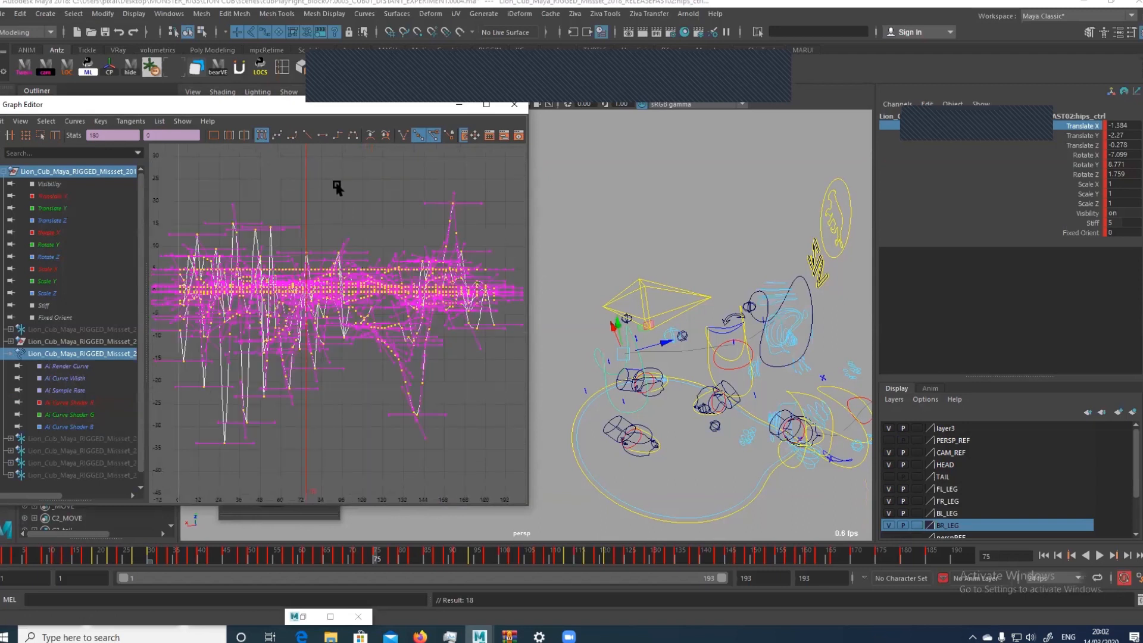
pyautogui.moveTo(340, 188)
pyautogui.mouseDown()
pyautogui.moveTo(382, 186)
pyautogui.moveTo(374, 190)
pyautogui.mouseUp()
pyautogui.press('w')
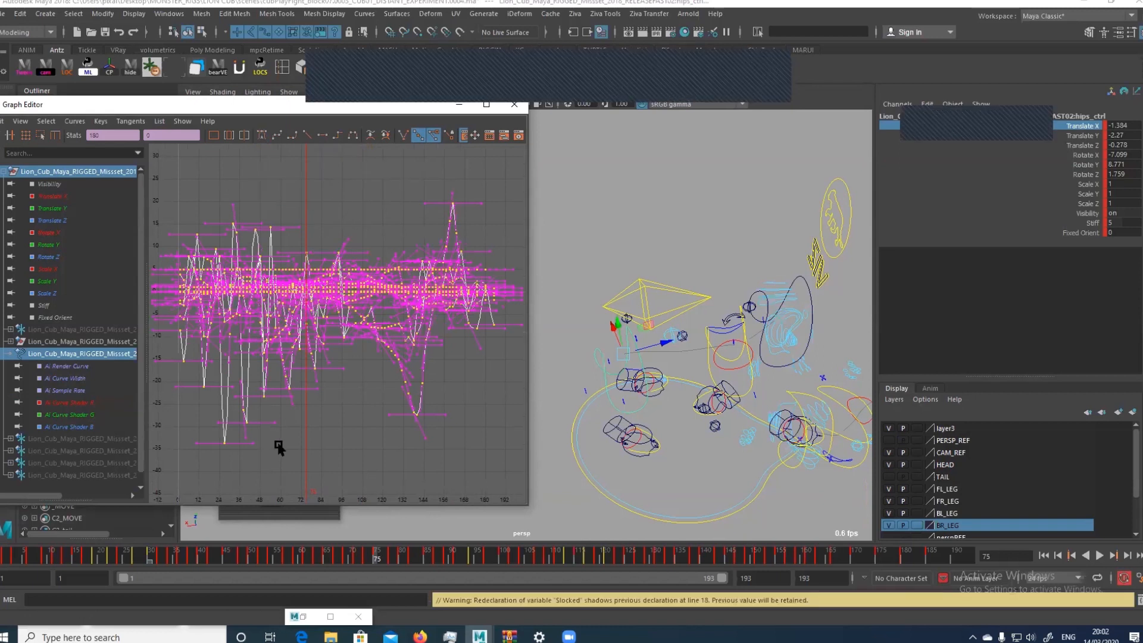
pyautogui.moveTo(261, 467); pyautogui.dragTo(383, 174)
pyautogui.press('f')
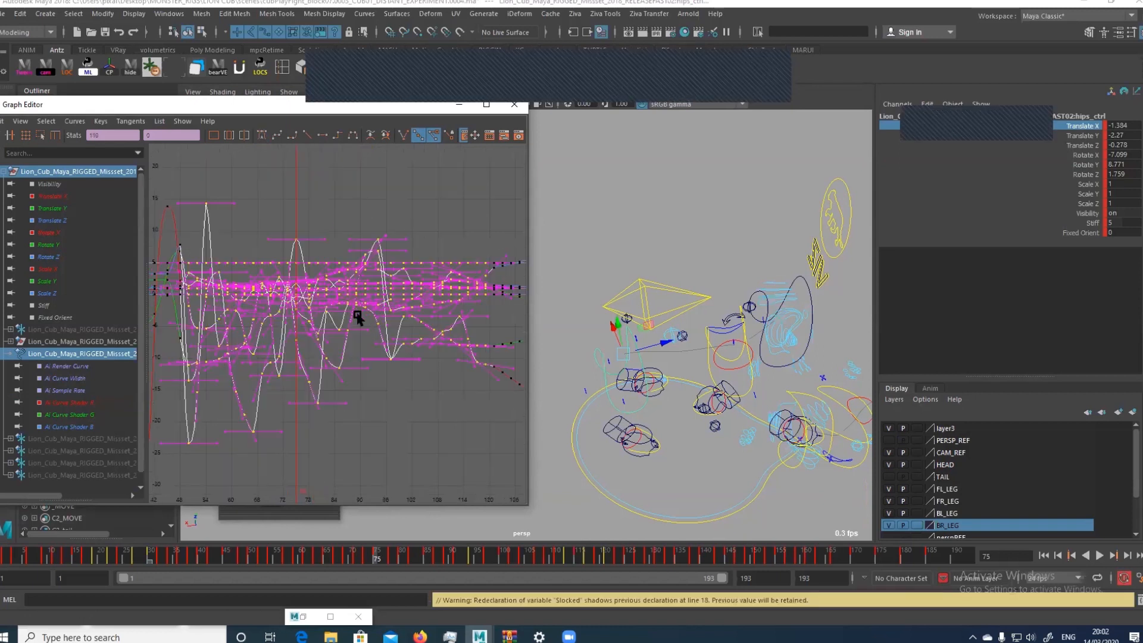
pyautogui.scroll(-6, 369, 375)
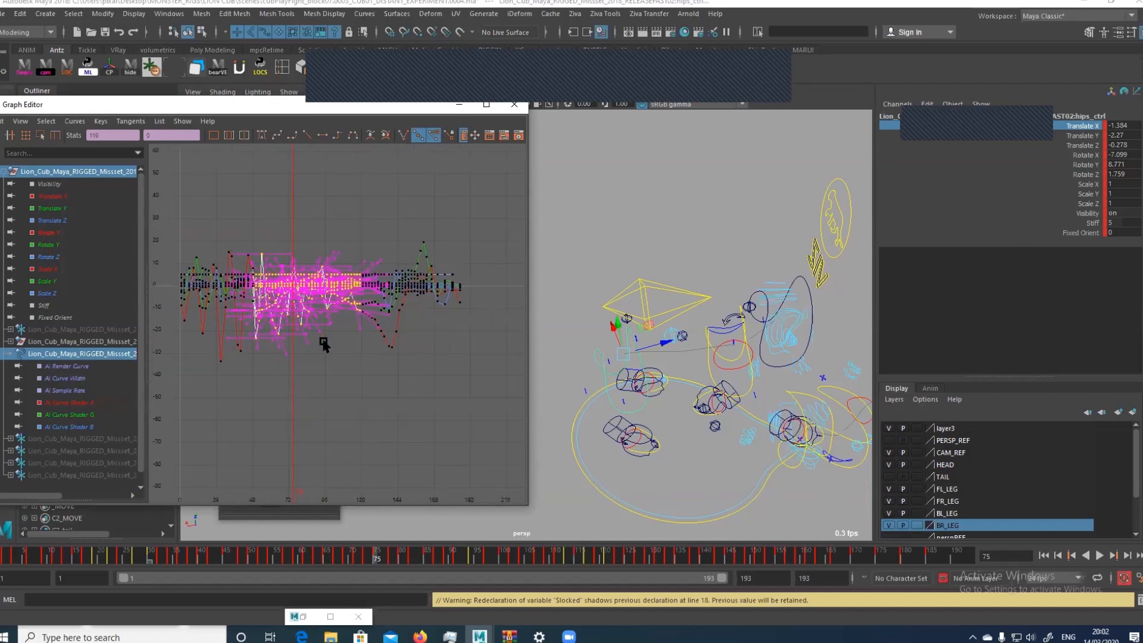
# Show the cub's shaded geometry in the perspective view and scrub to frame 82
pyautogui.press('5')
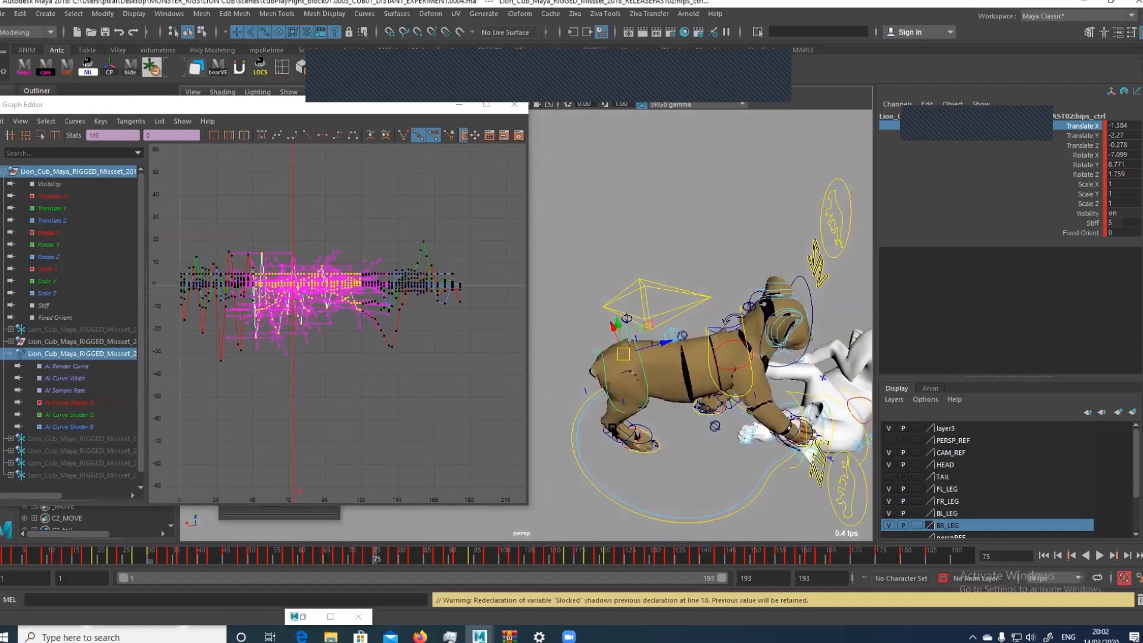
pyautogui.click(394, 561)
pyautogui.moveTo(394, 561)
pyautogui.mouseDown()
pyautogui.moveTo(410, 560)
pyautogui.moveTo(345, 560)
pyautogui.moveTo(412, 560)
pyautogui.mouseUp()
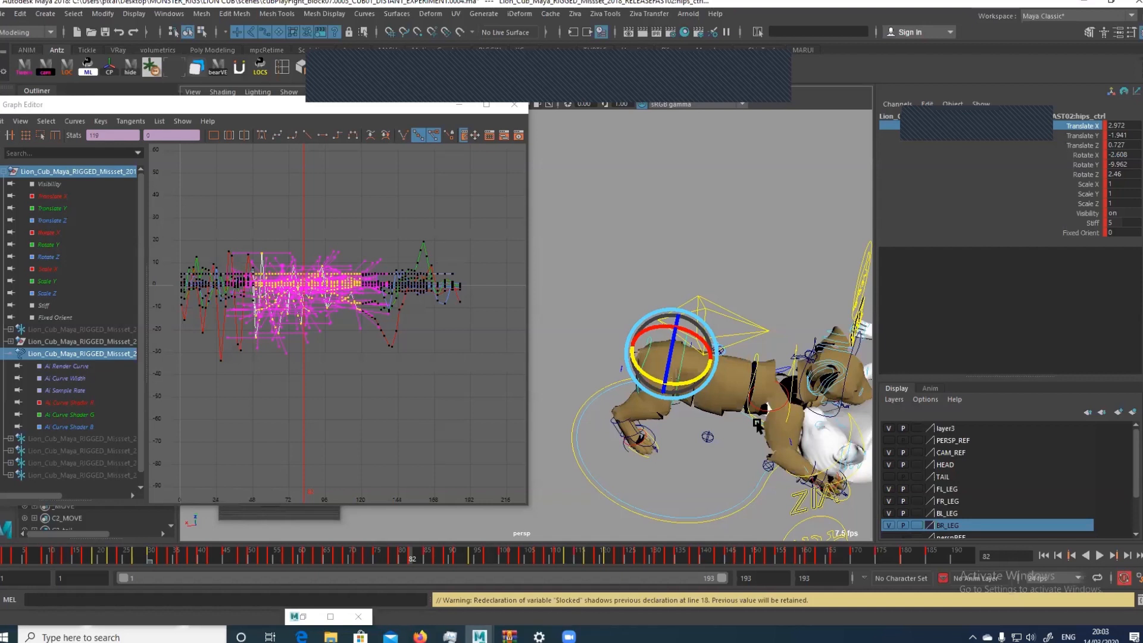
# Isolate the hips control's Translate Y curve and frame its keys from about frame 30 to frame 75
pyautogui.click(84, 205)
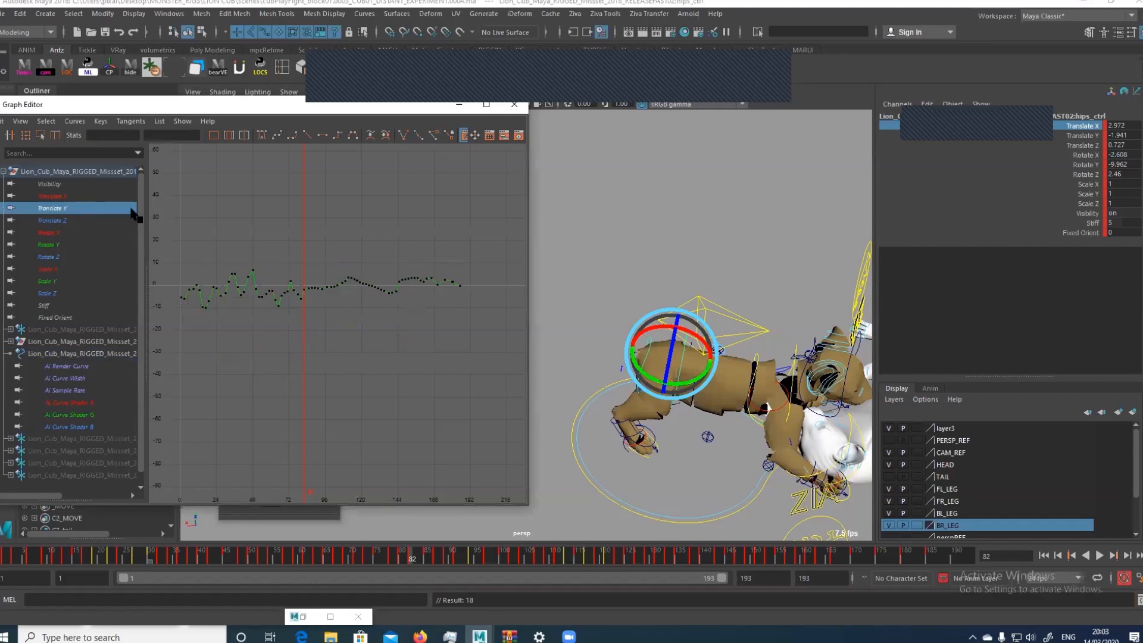
pyautogui.press('f')
pyautogui.moveTo(224, 181); pyautogui.dragTo(309, 333)
pyautogui.press('f')
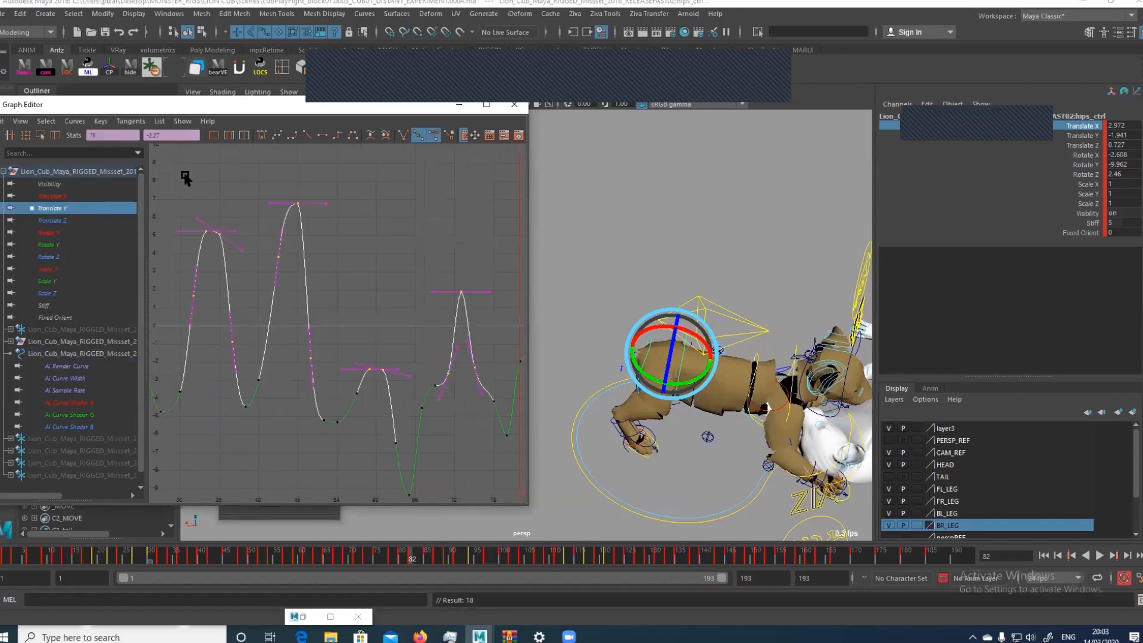
# Frame the Translate Y keys from about frame 30 to 50 and examine the keys at frames 34 to 38 and 50
pyautogui.moveTo(185, 176); pyautogui.dragTo(326, 444)
pyautogui.press('f')
pyautogui.moveTo(256, 321); pyautogui.dragTo(293, 371)
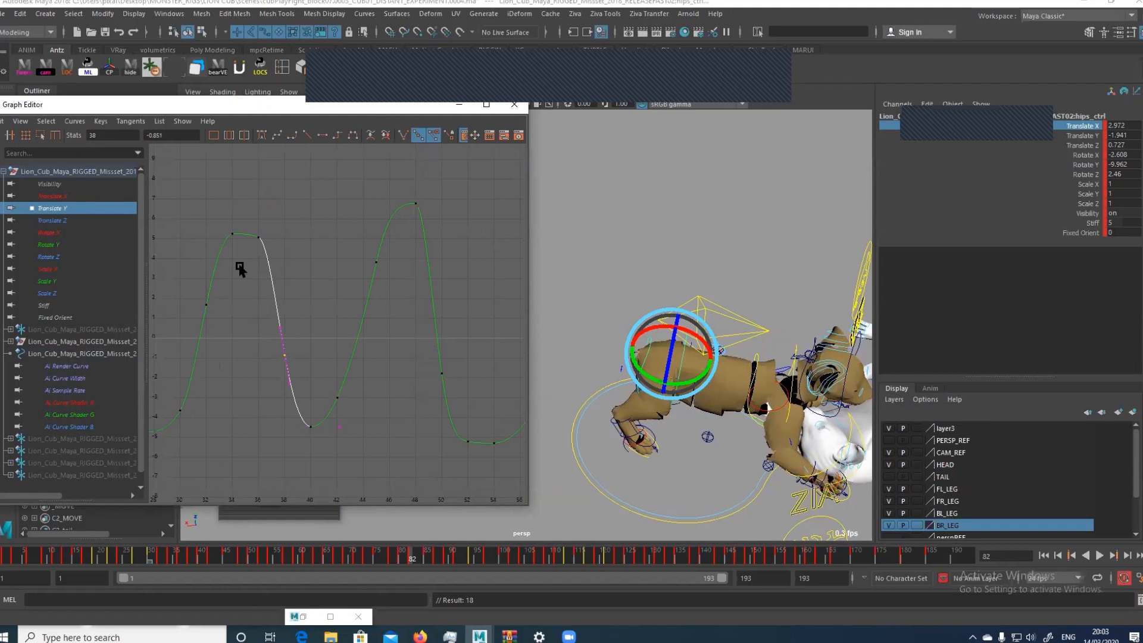
pyautogui.click(267, 240)
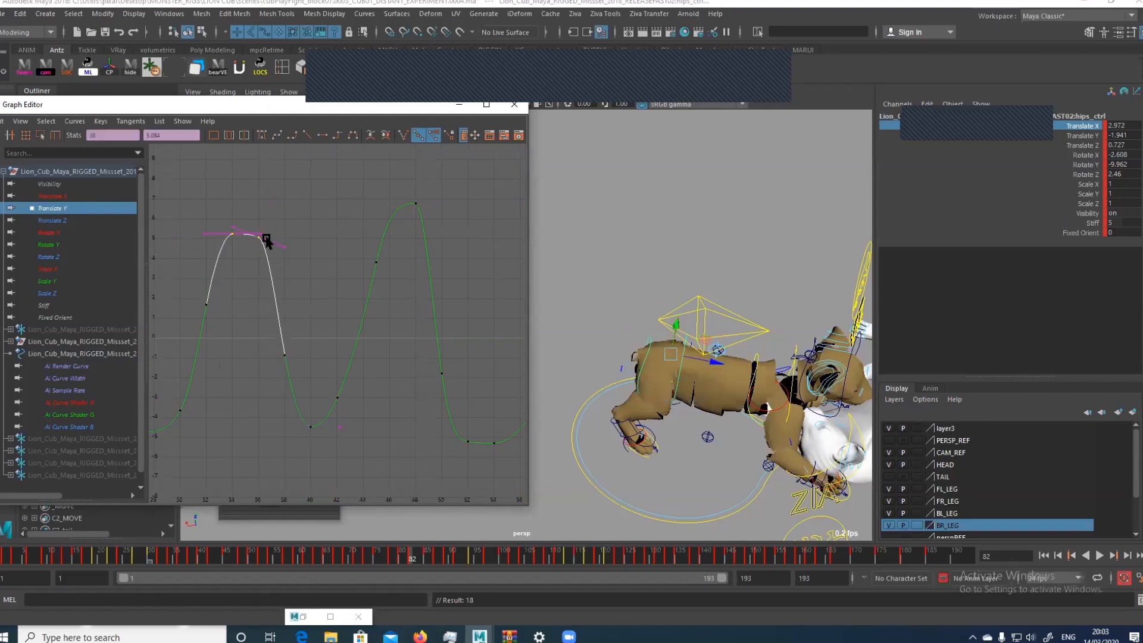
pyautogui.moveTo(246, 269); pyautogui.dragTo(266, 230)
pyautogui.moveTo(256, 340); pyautogui.dragTo(303, 381)
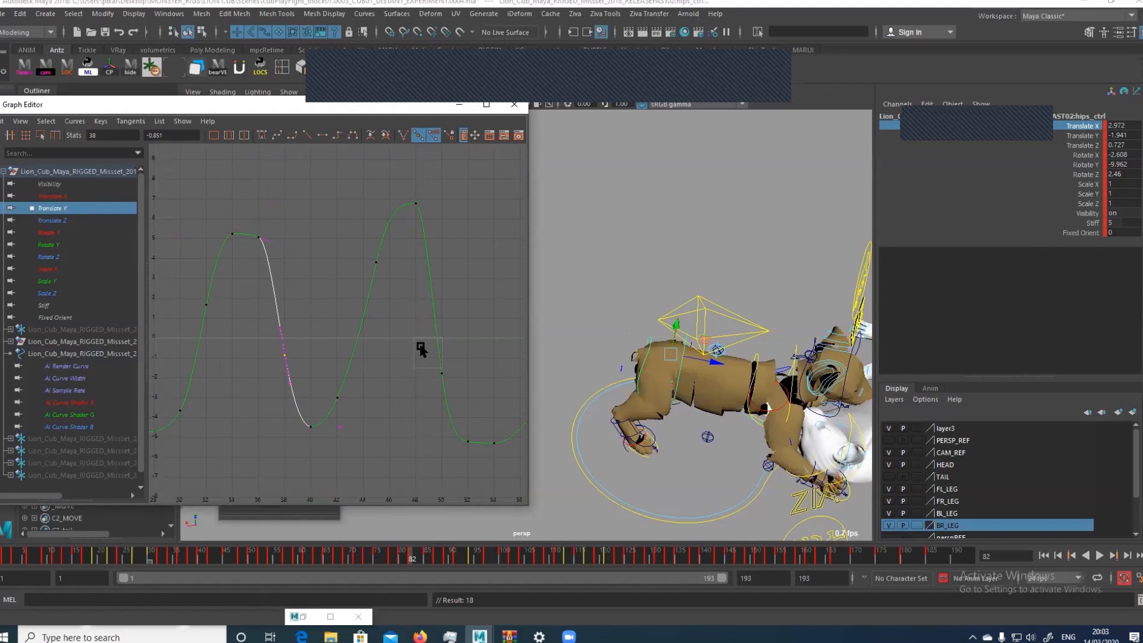
pyautogui.moveTo(414, 338); pyautogui.dragTo(457, 384)
pyautogui.press('f')
pyautogui.scroll(-5, 386, 365)
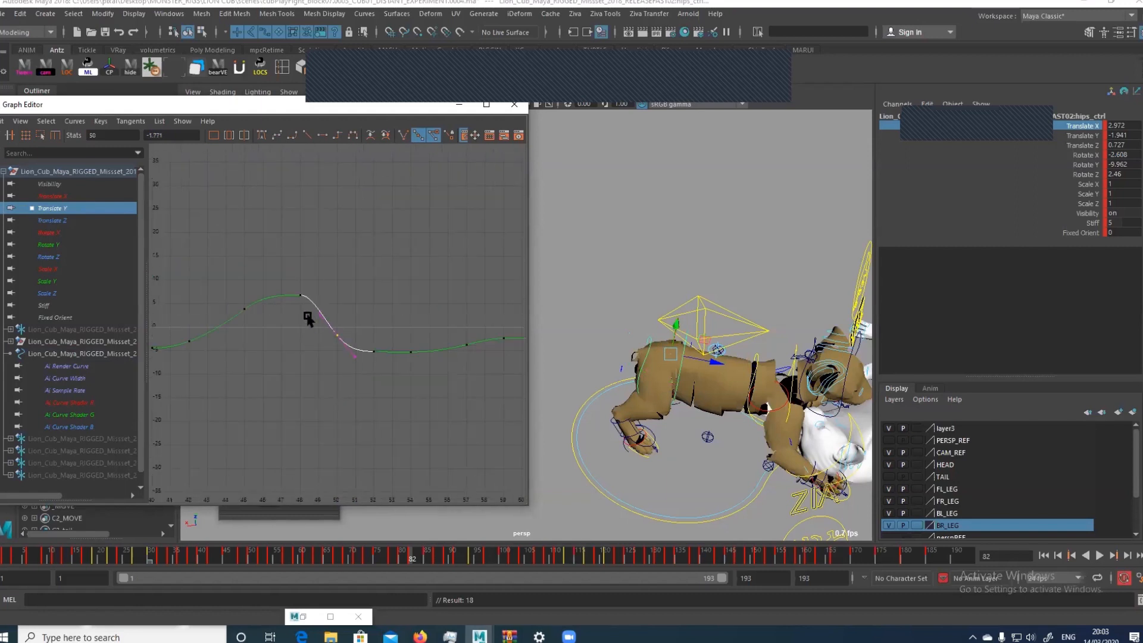
# Maximize the Graph Editor and frame the Translate Y keys from about frame 5 to frame 92
pyautogui.click(486, 104)
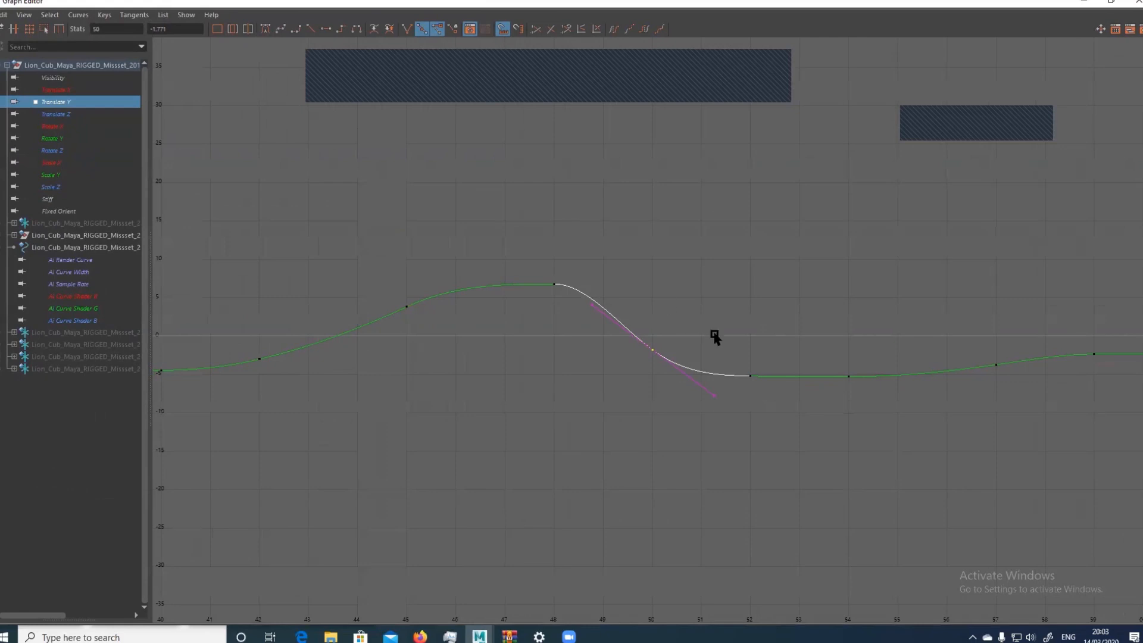
pyautogui.scroll(-5, 714, 337)
pyautogui.moveTo(452, 295); pyautogui.dragTo(761, 401)
pyautogui.press('f')
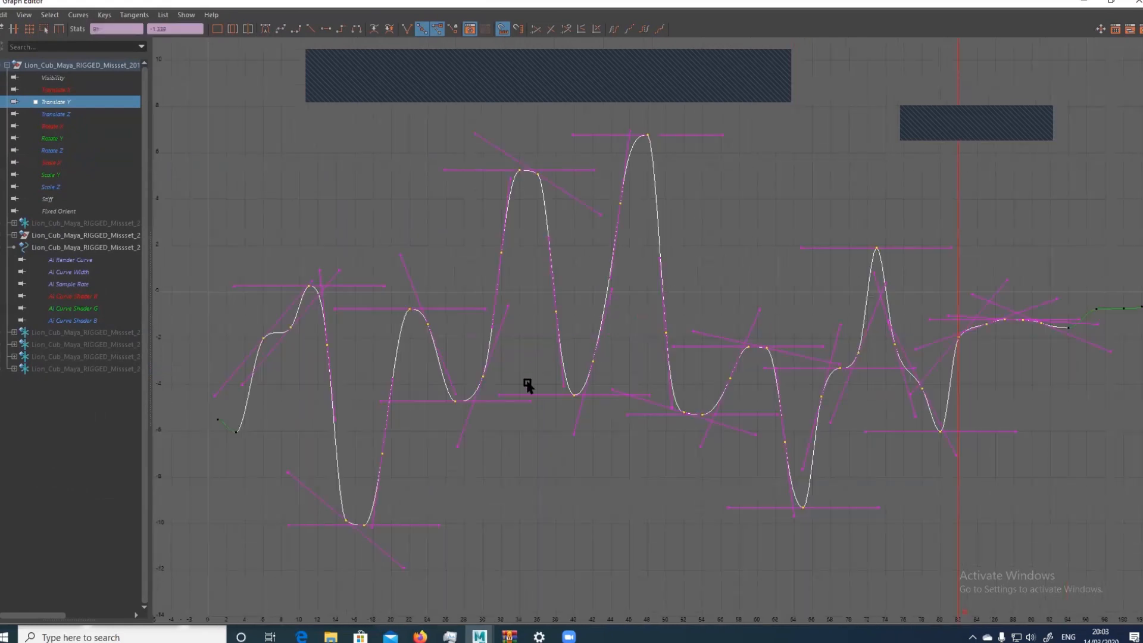
# Delete the Translate Y keys at frames 24 and 38, and select the keys around frames 69 to 71
pyautogui.moveTo(527, 254); pyautogui.dragTo(587, 334)
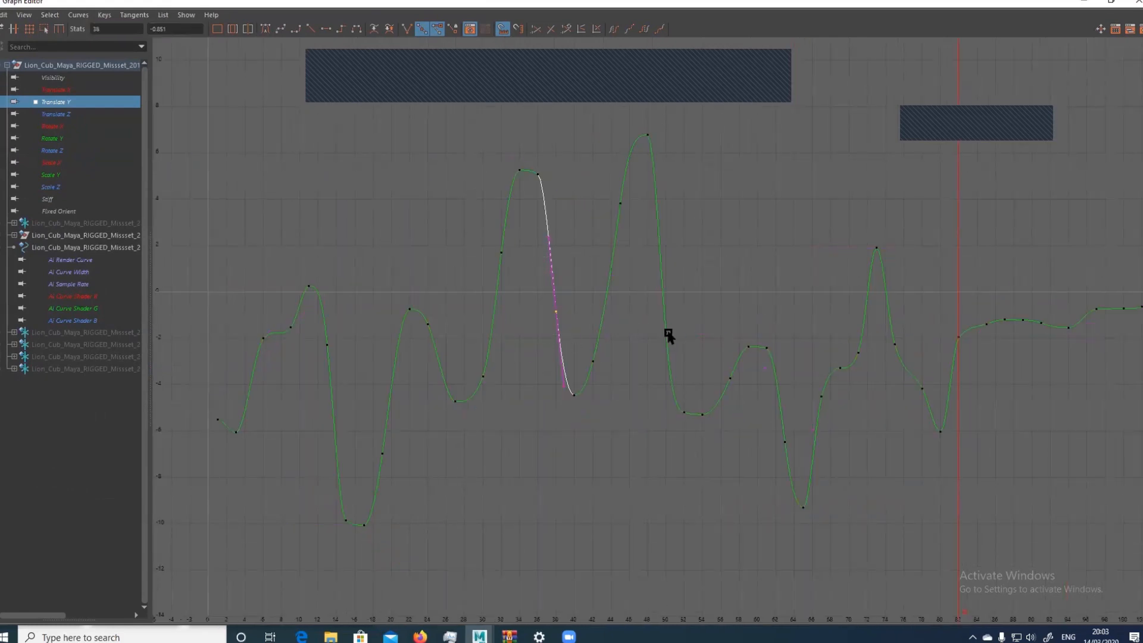
pyautogui.click(640, 294)
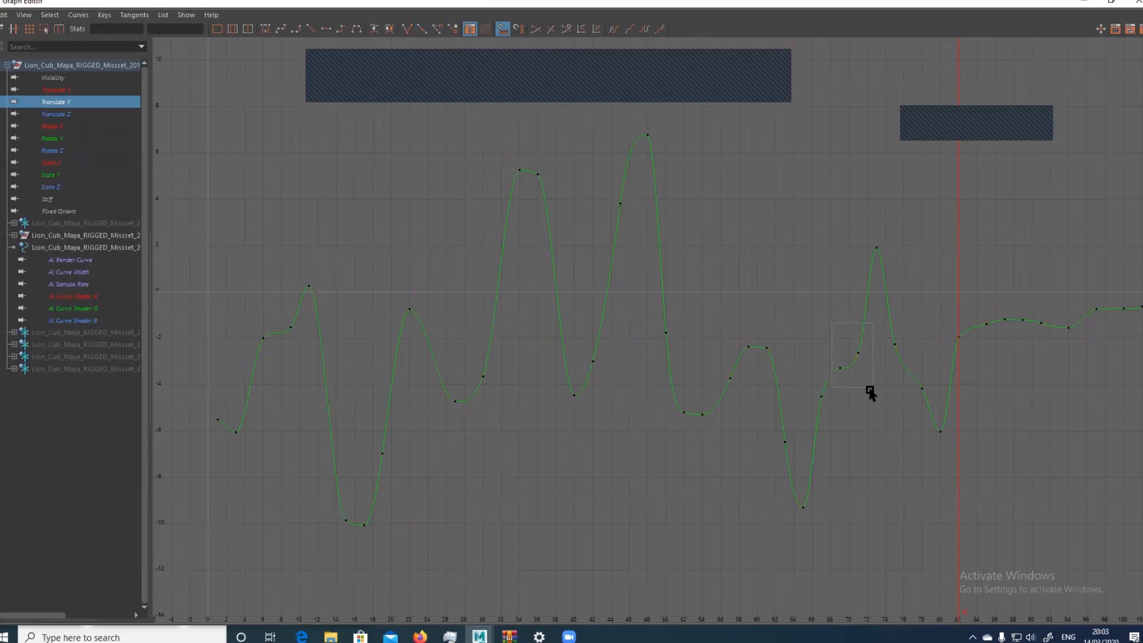
pyautogui.click(859, 354)
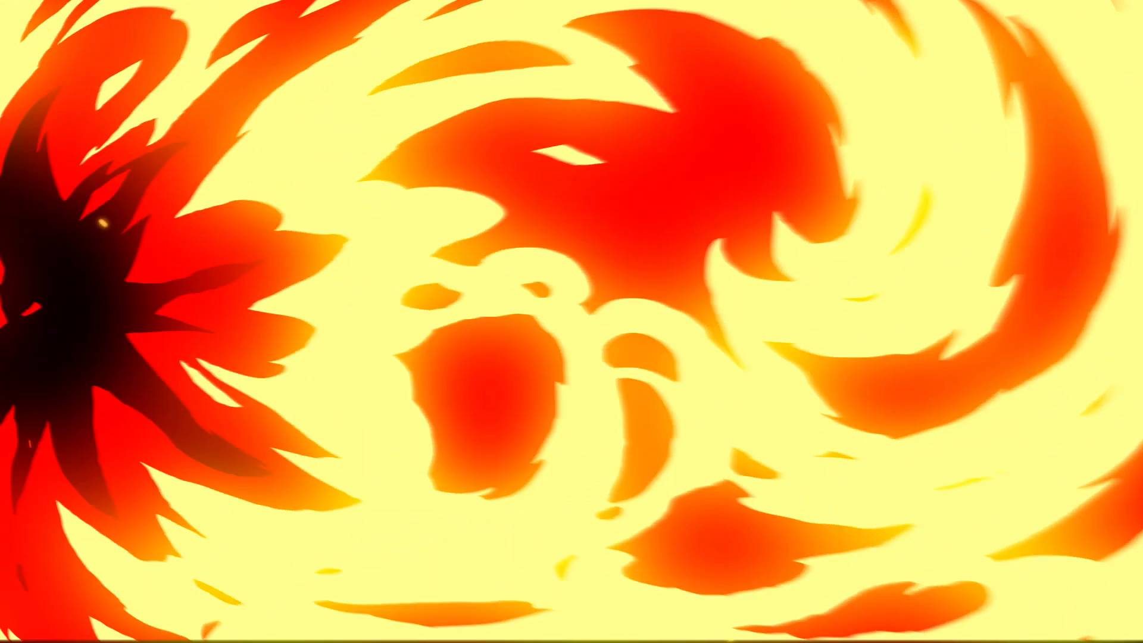